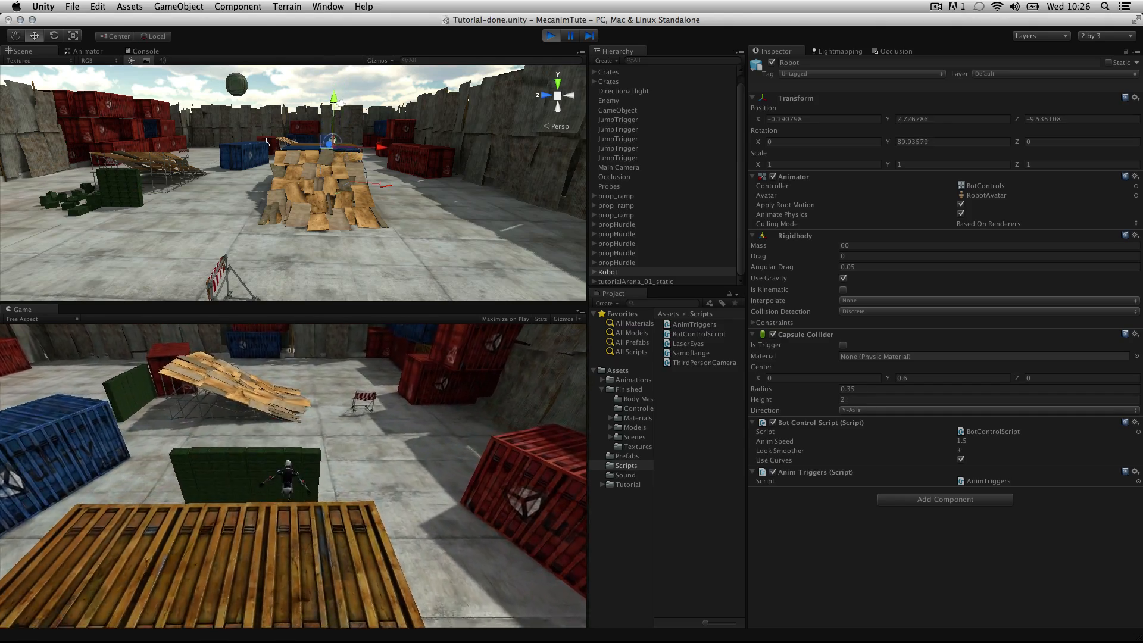
- Play-test the robot in the Tutorial-done scene by steering it around the arena, then stop play mode
key(Left)
key(alt)
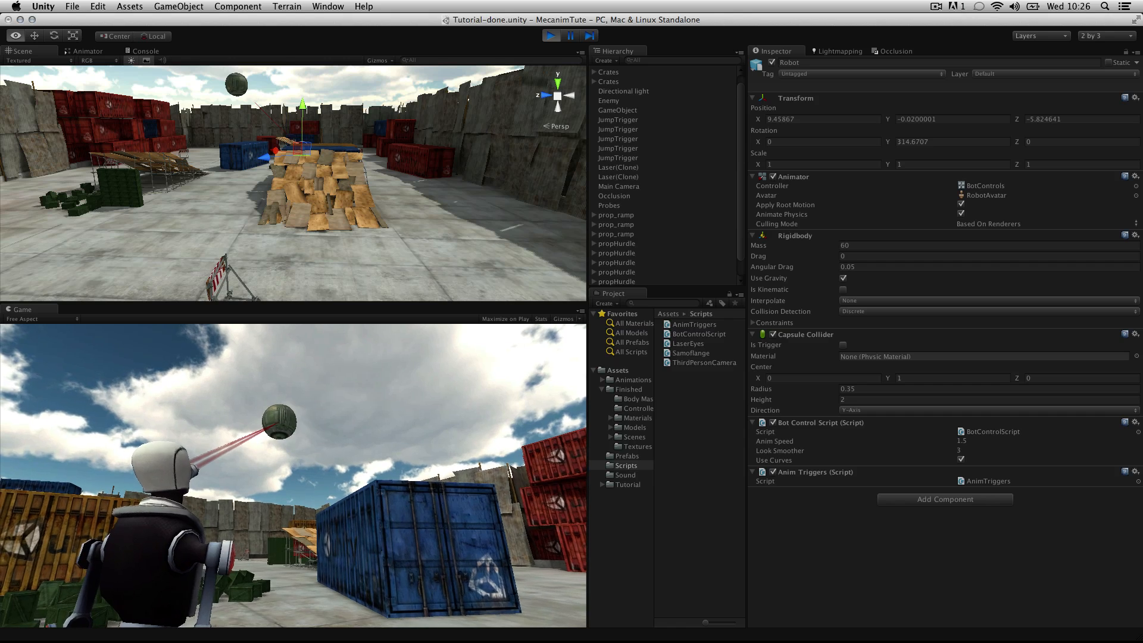
key(super+p)
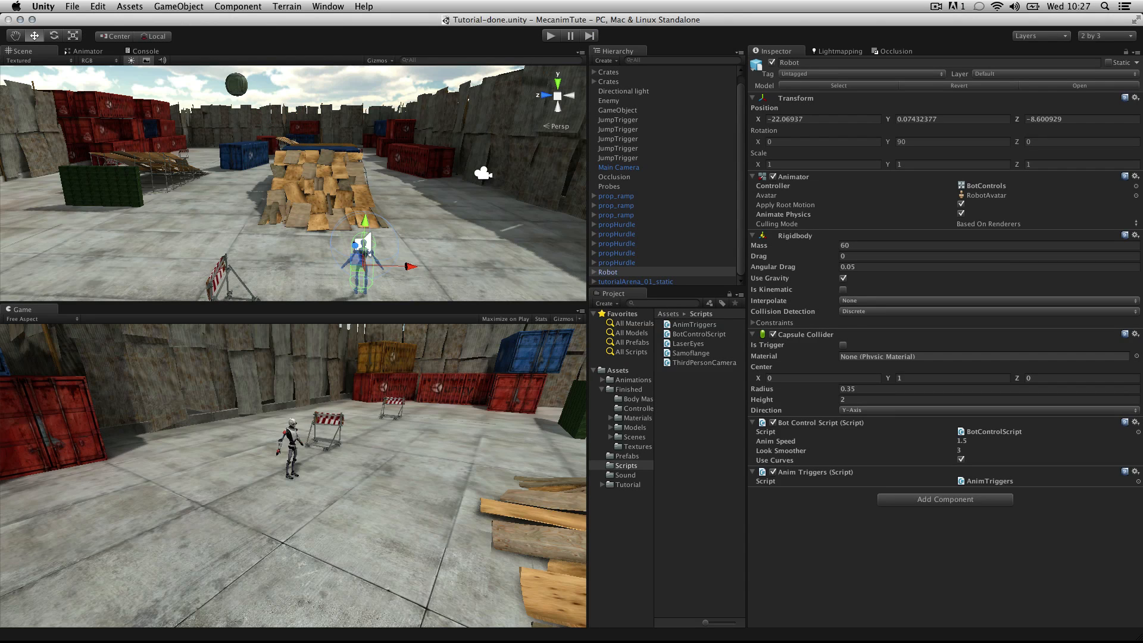
- Locate the Tutorial-done scene among the Finished project's scenes, and open the Tutorial-start scene from the Tutorial folder
click(628, 390)
click(634, 437)
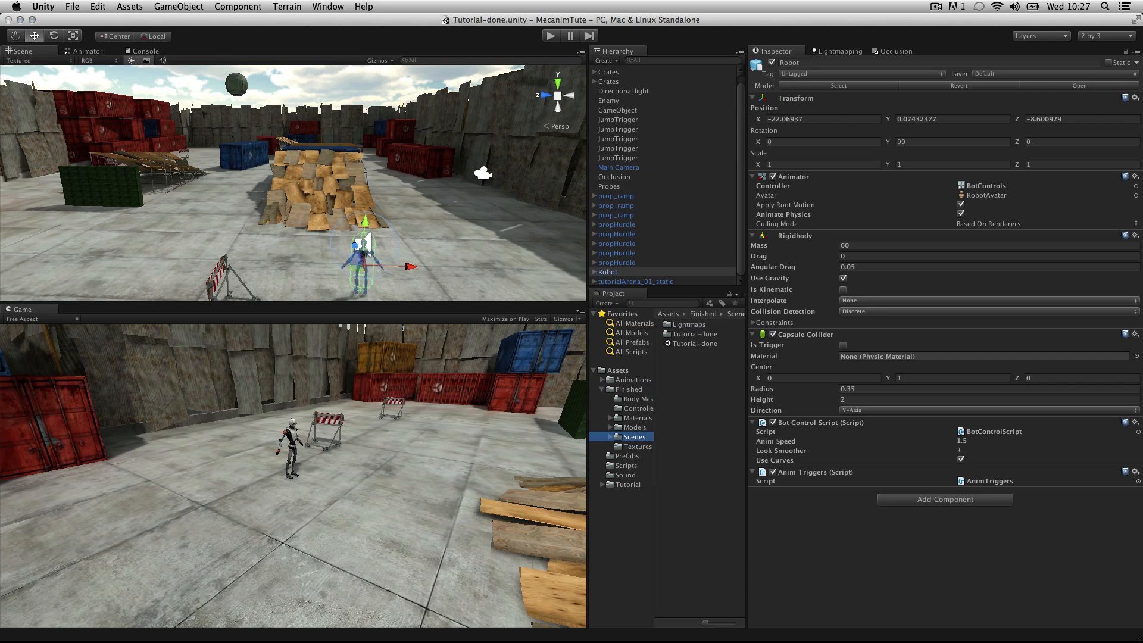
click(695, 343)
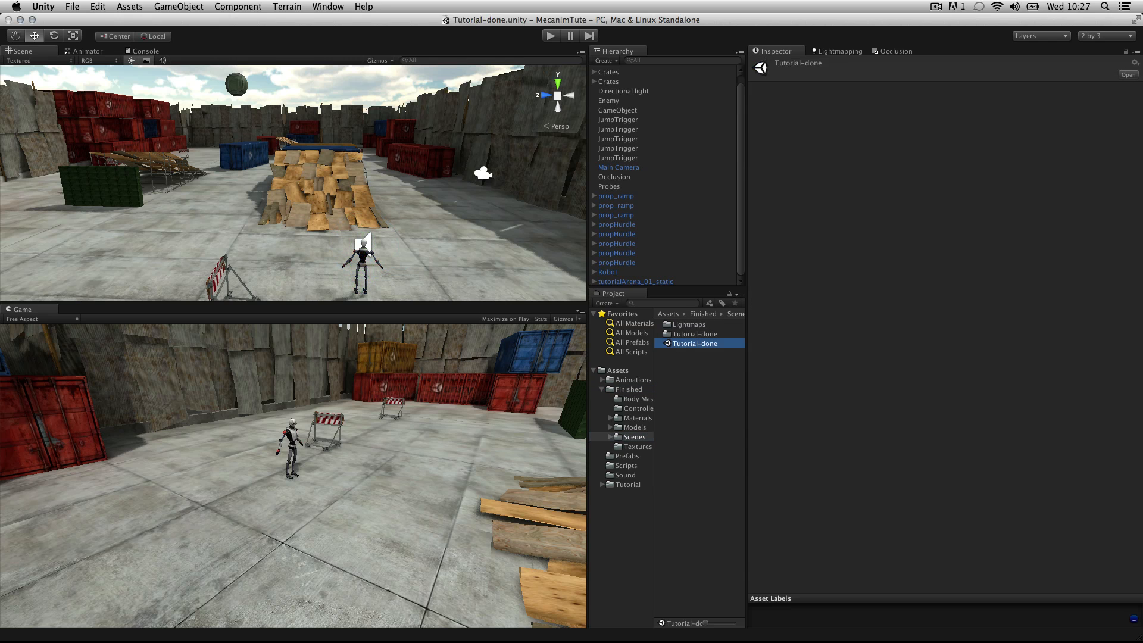
click(602, 484)
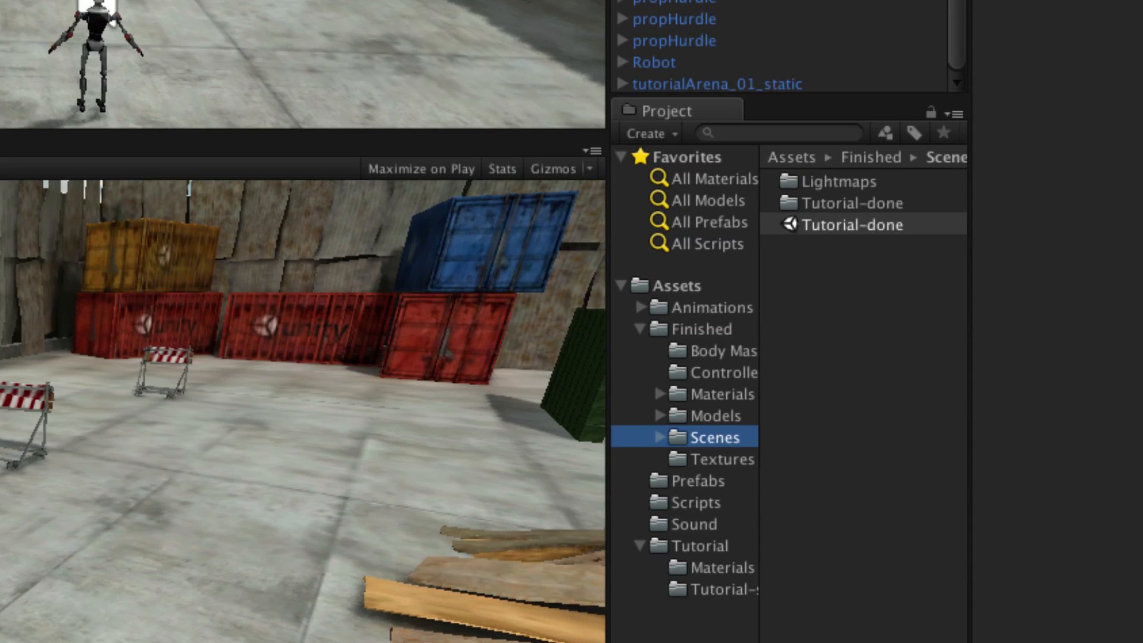
click(699, 546)
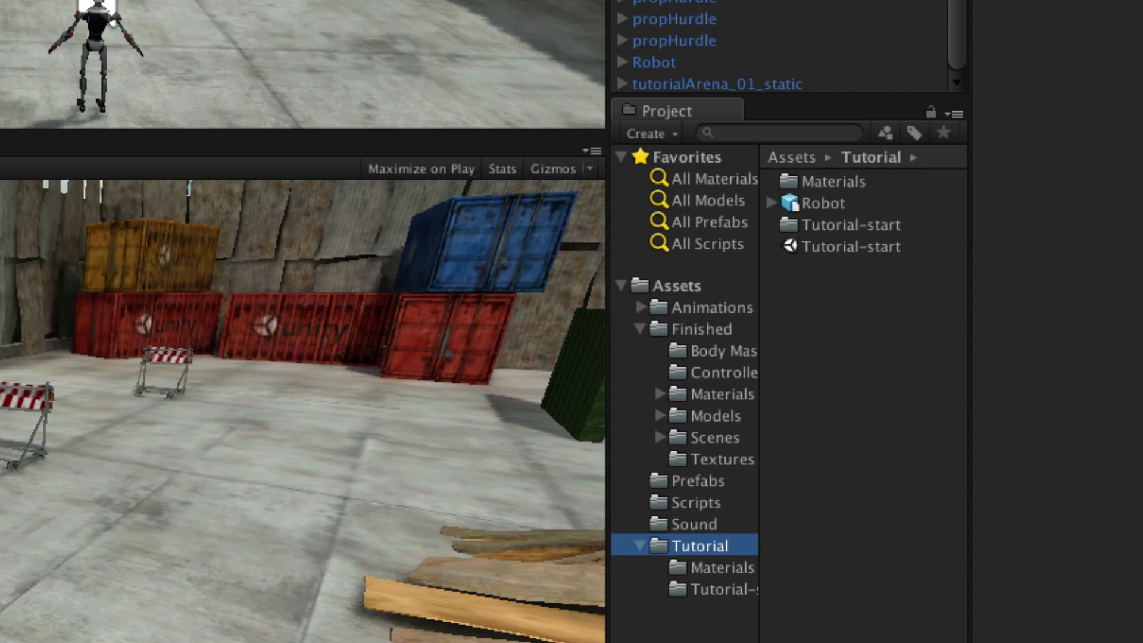
double_click(851, 246)
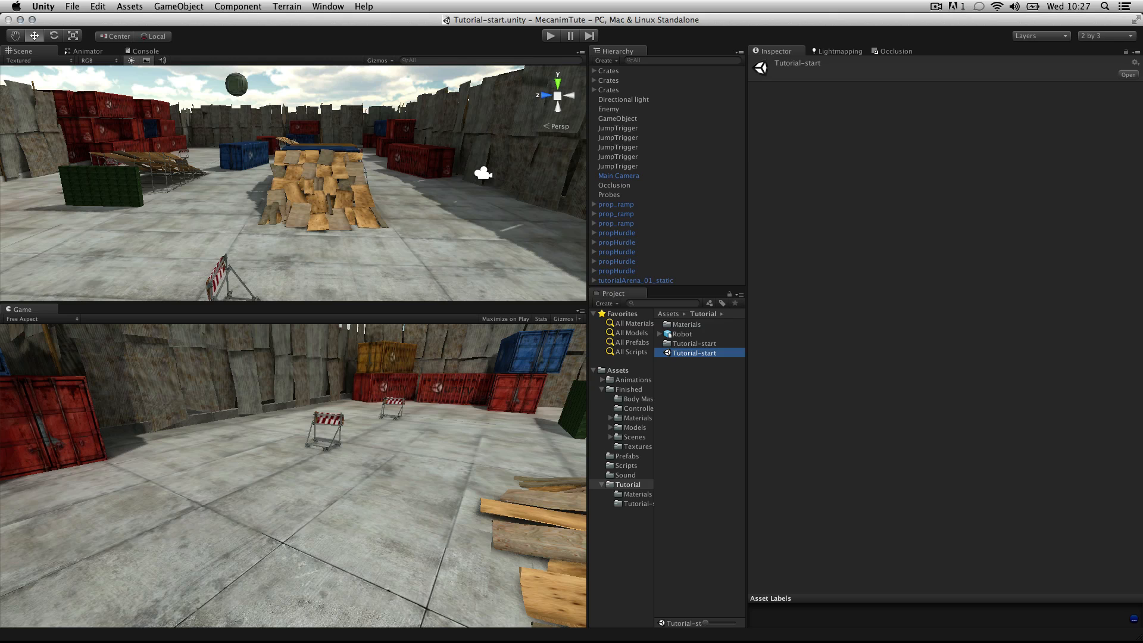
- Select the Robot model in the Tutorial folder and enlarge its preview to inspect the character
click(681, 334)
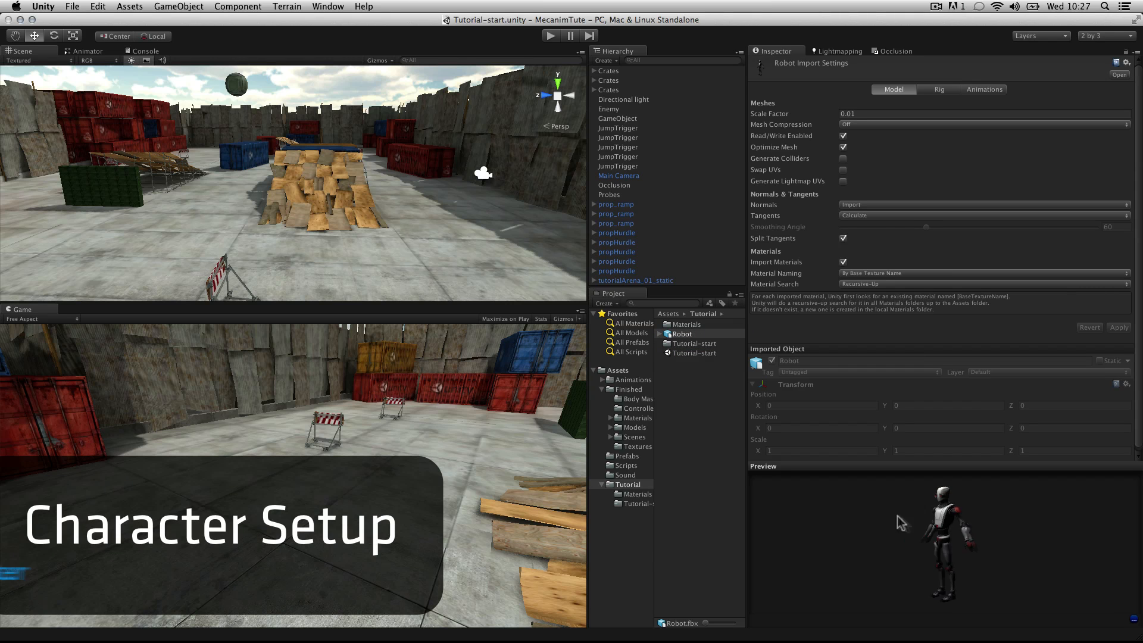
drag(955, 468, 954, 389)
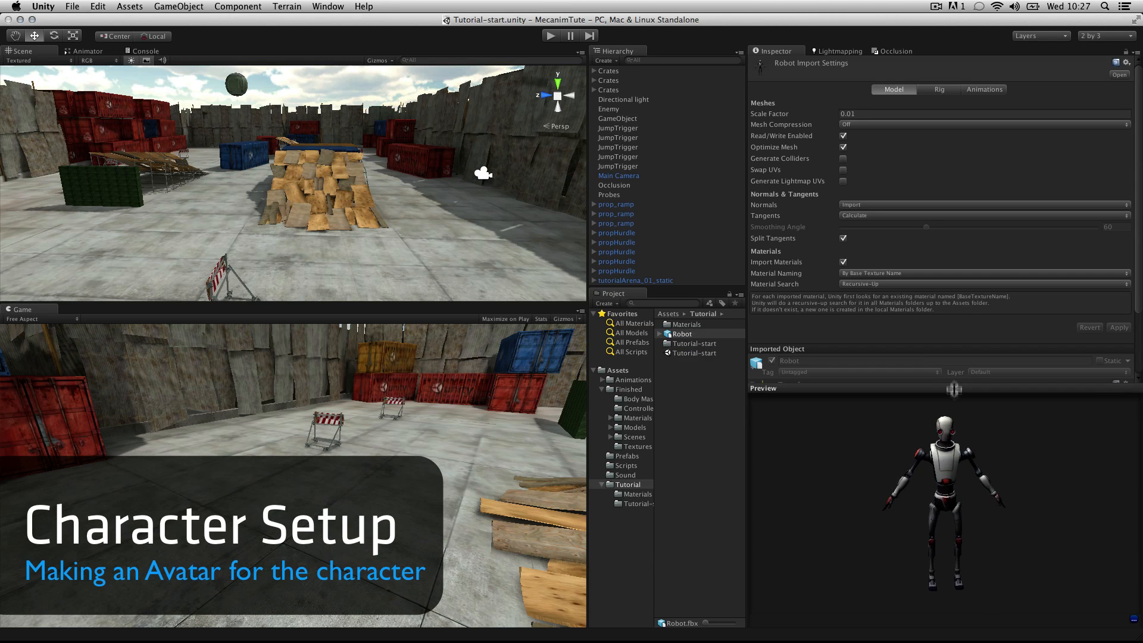
drag(984, 502, 961, 492)
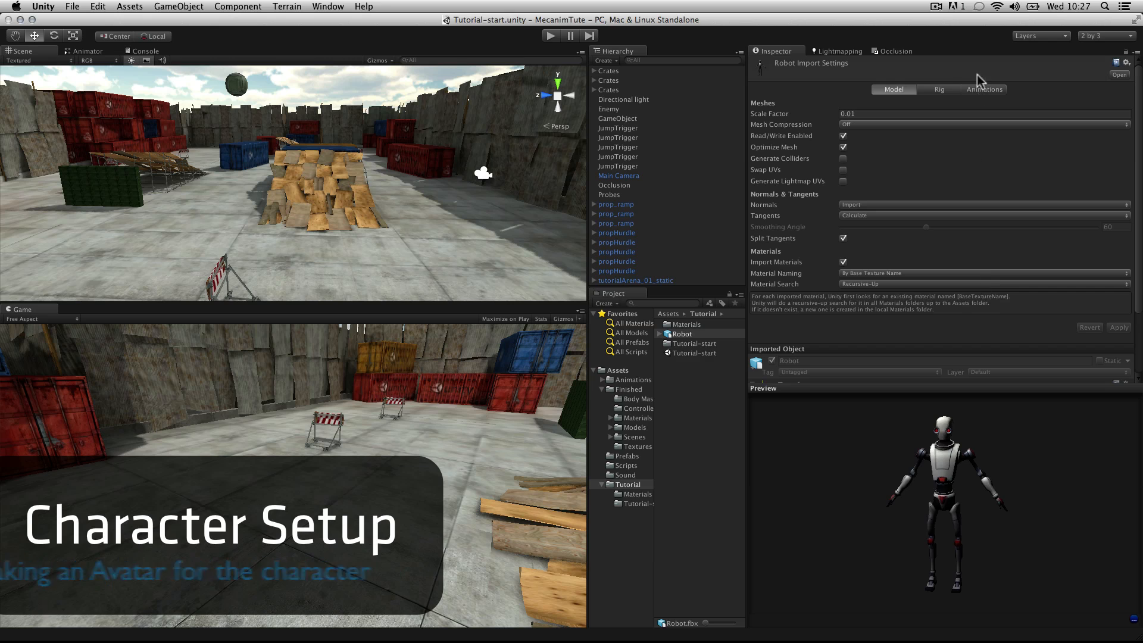
- Disable animation import for the Robot model and apply the import settings
click(985, 89)
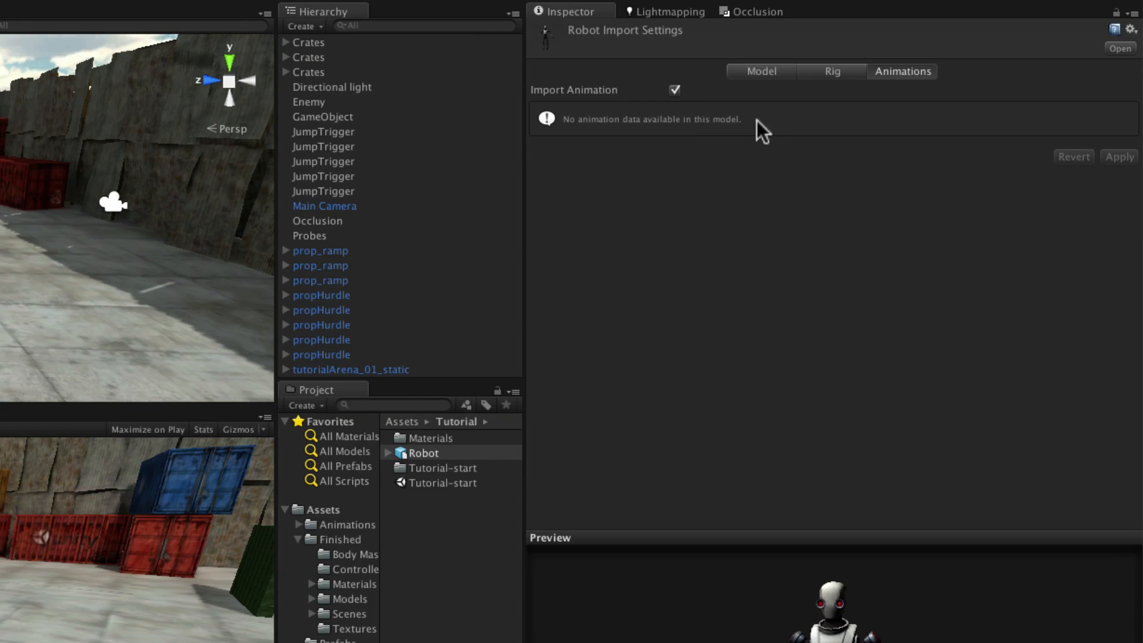
click(674, 90)
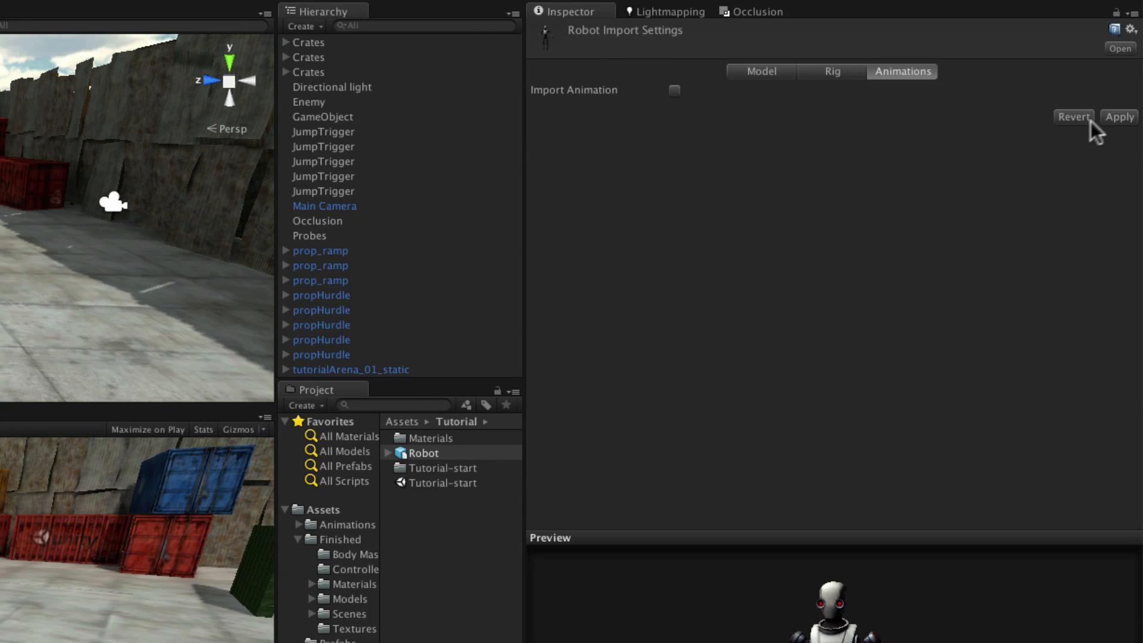
click(1120, 118)
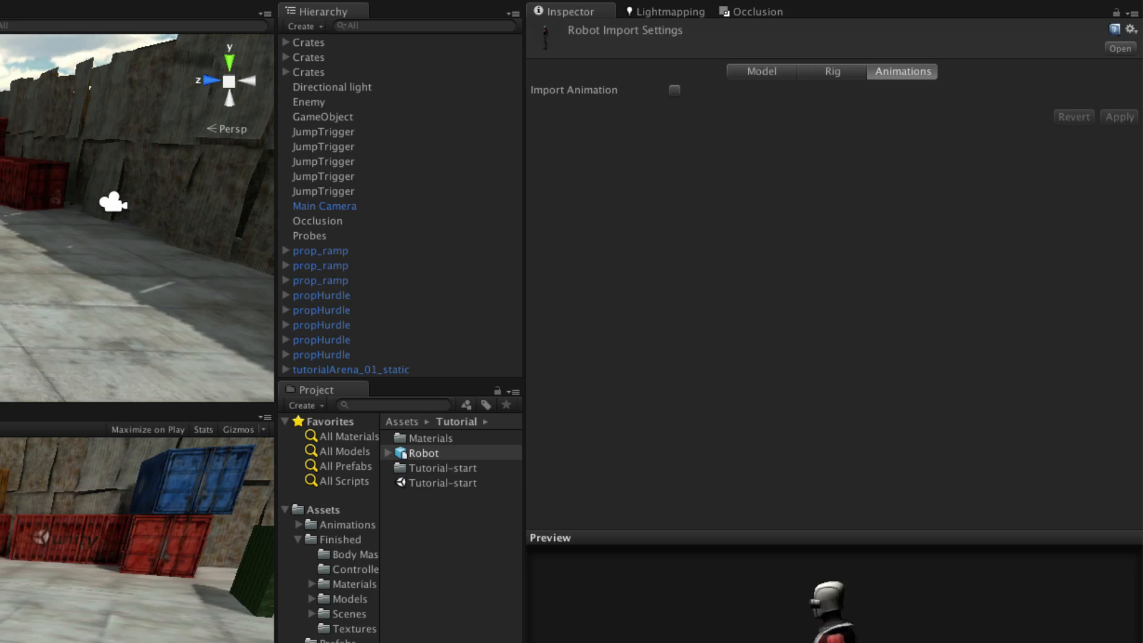
- Set the Robot model's rig animation type to Humanoid, with the avatar created from this model, and apply it
mouse_move(830, 640)
mouse_down()
mouse_move(708, 641)
mouse_move(976, 641)
mouse_move(845, 640)
mouse_up()
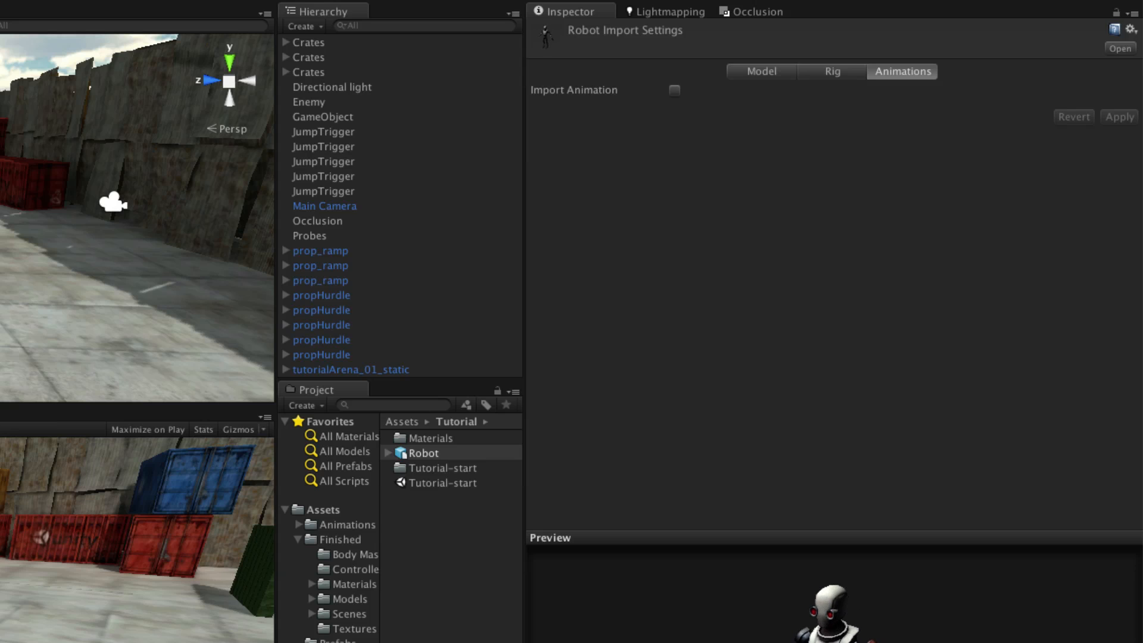
click(832, 72)
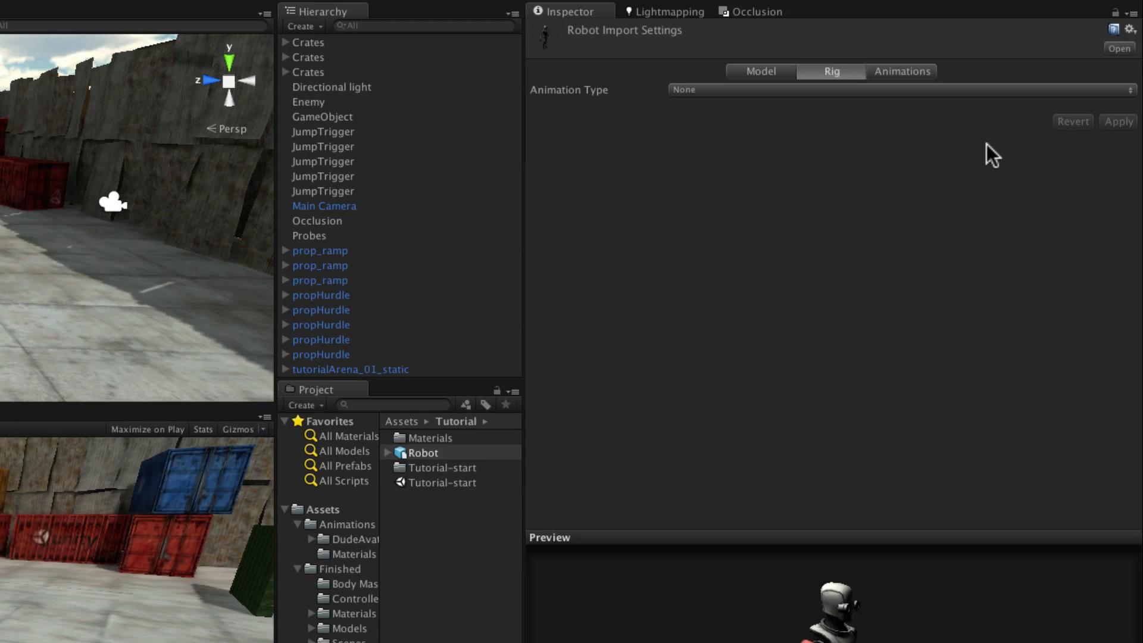
click(1043, 89)
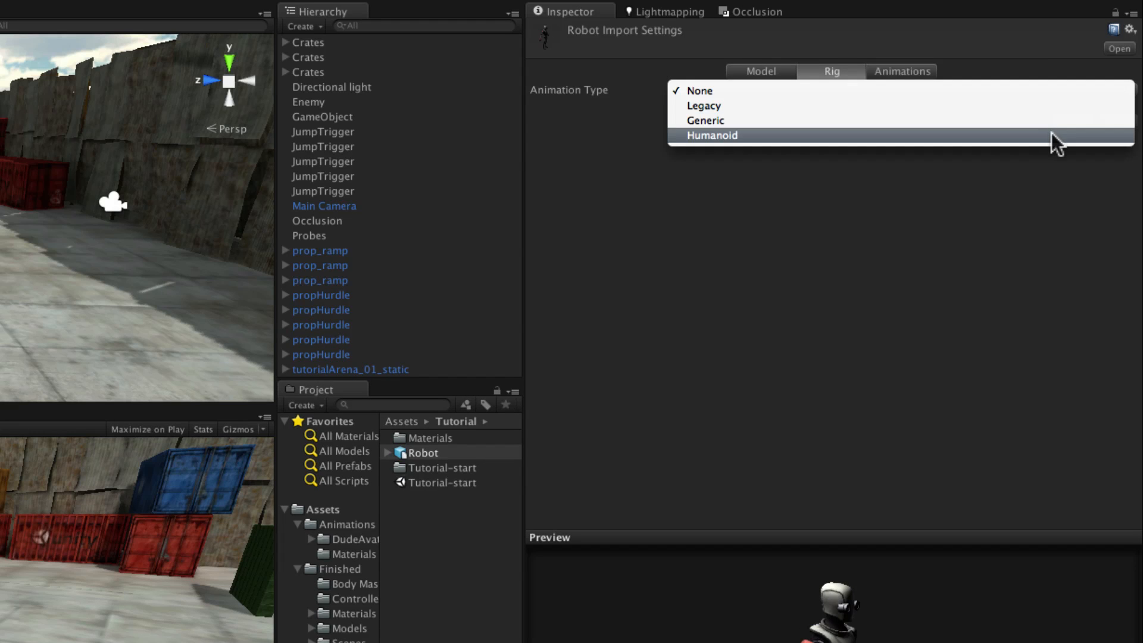
click(759, 135)
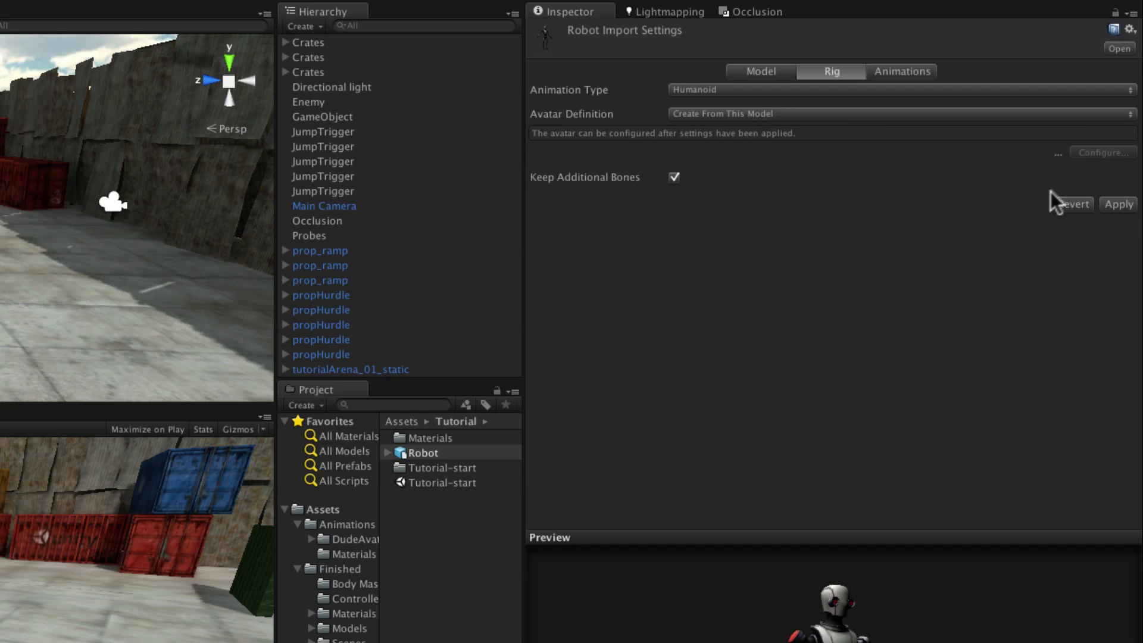
click(1124, 207)
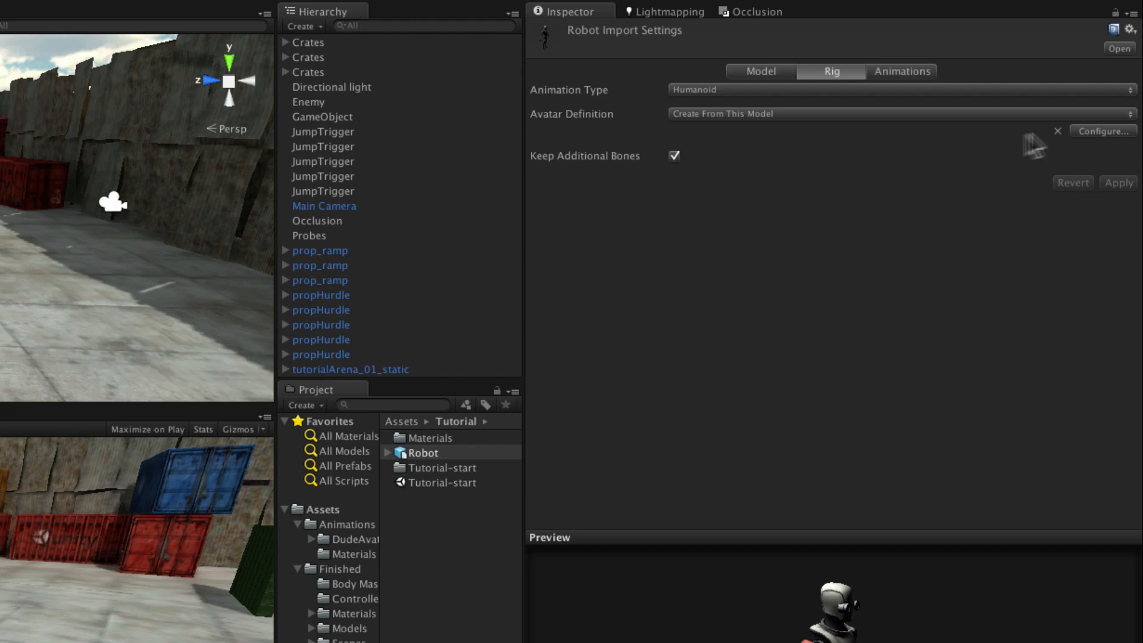
- Open the avatar configuration for the Robot model and look through its body bone slots
click(1111, 132)
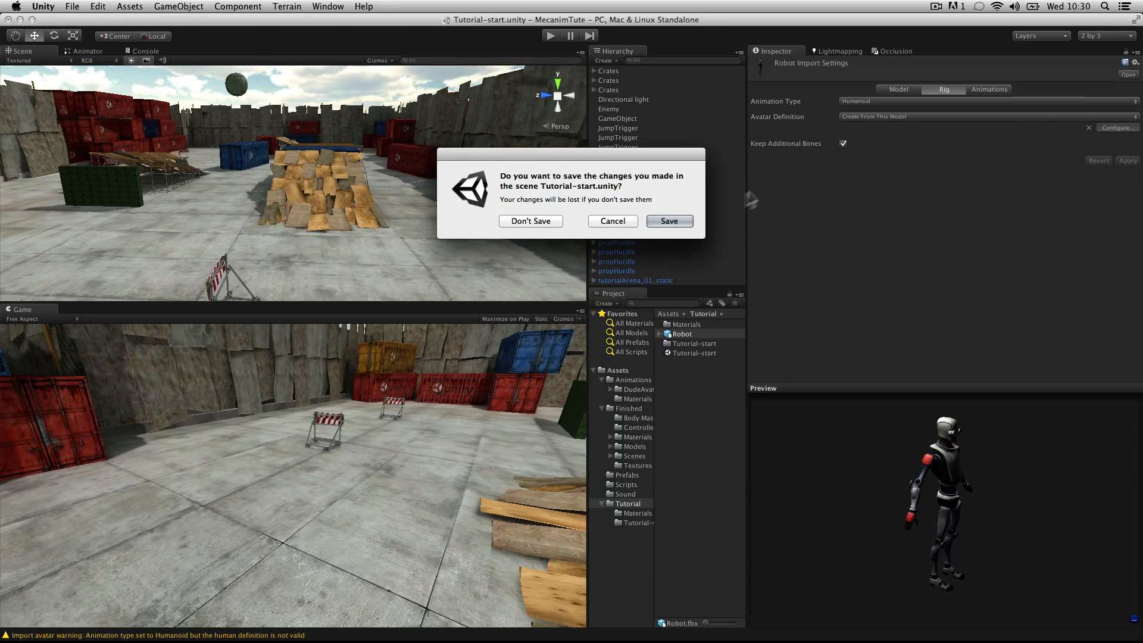
click(403, 273)
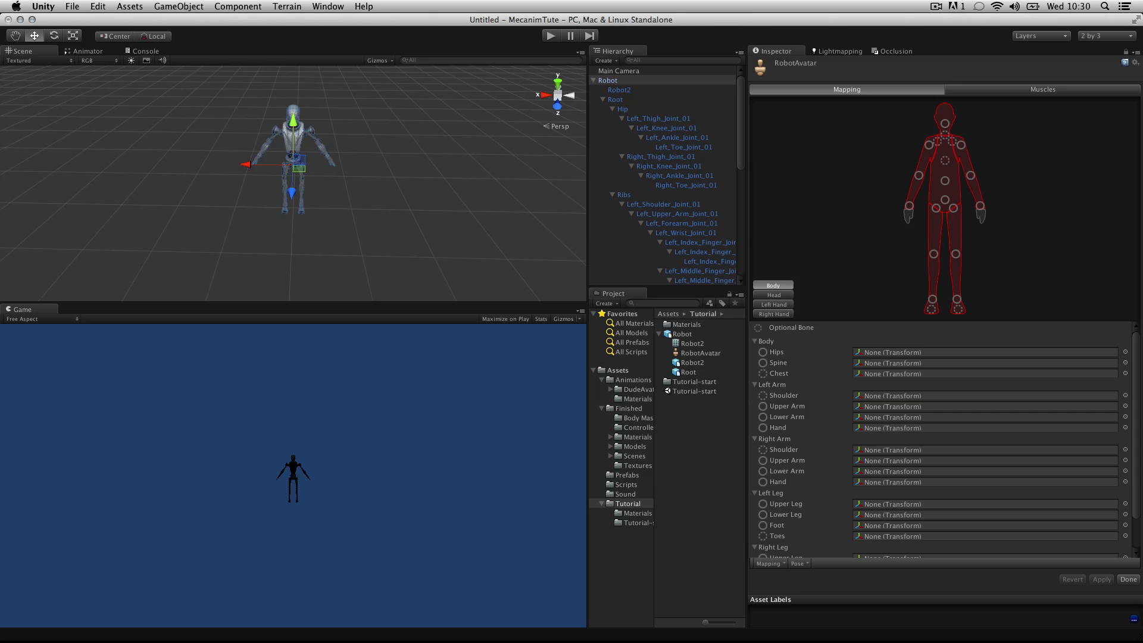
scroll(974, 447, down, 2)
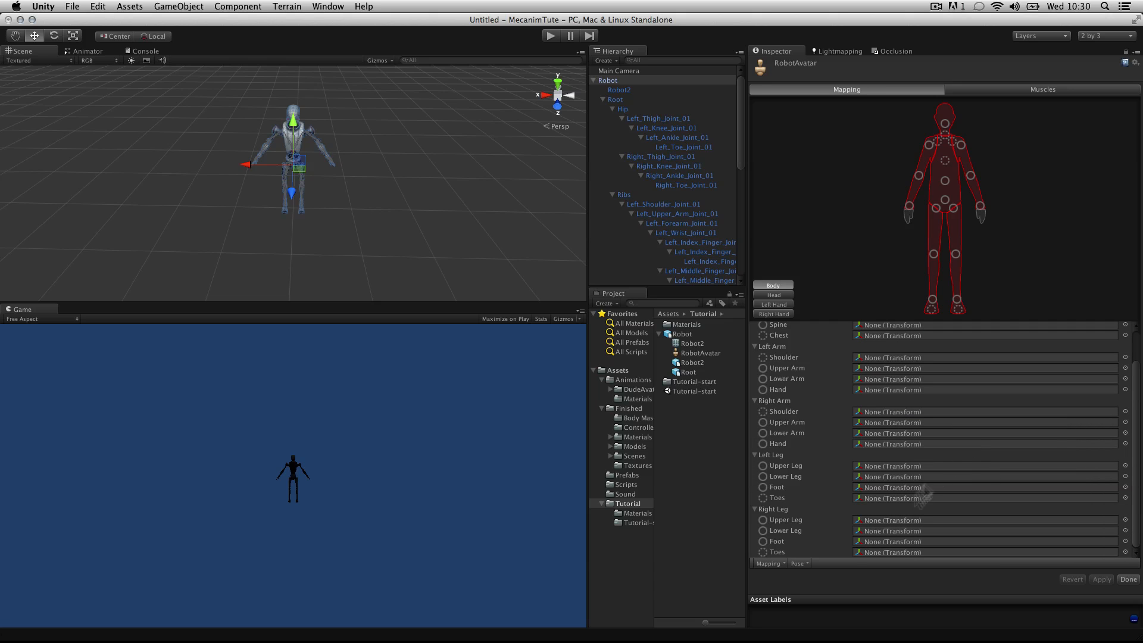
- Automap the robot's skeleton joints to the avatar's bones and check the assigned body mapping
click(772, 564)
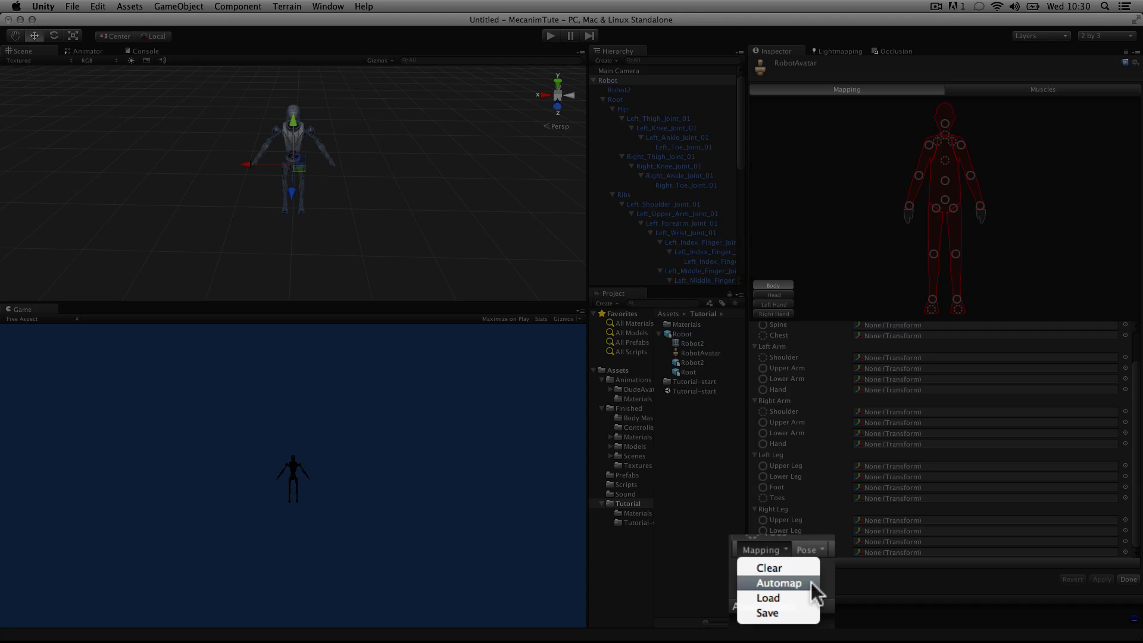
click(811, 583)
scroll(1007, 406, up, 2)
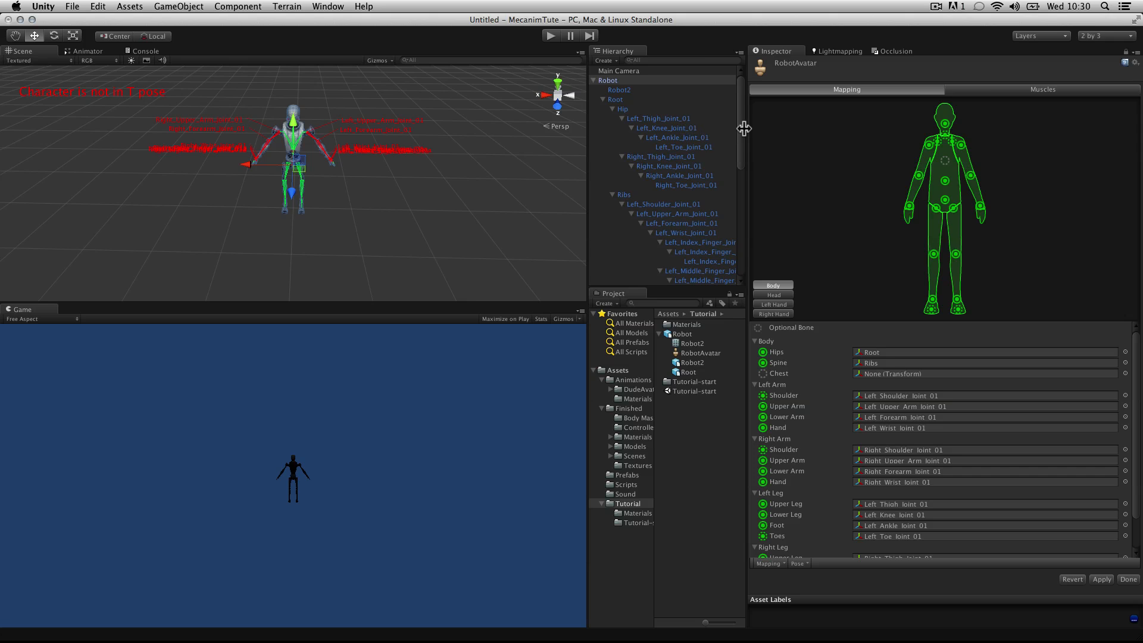
- Check the robot's joint hierarchy and pose, and enforce the T-Pose on the avatar
mouse_move(740, 133)
mouse_down()
mouse_move(738, 223)
mouse_move(739, 125)
mouse_up()
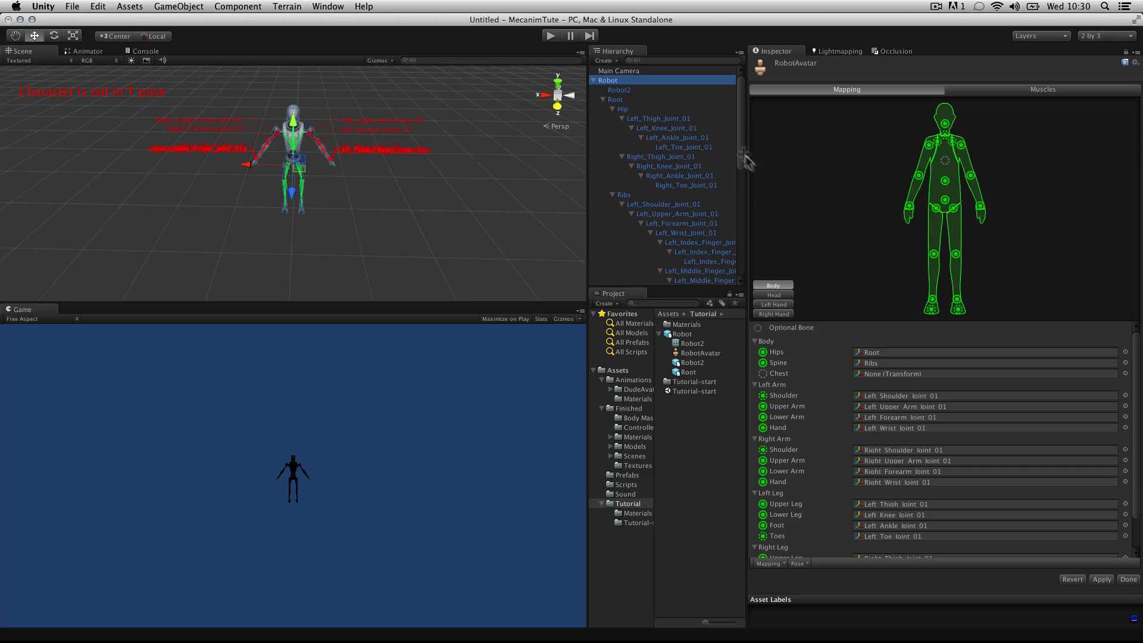
drag(739, 145, 743, 138)
mouse_move(388, 204)
alt+mouse_down()
mouse_move(449, 142)
mouse_move(408, 173)
mouse_move(102, 250)
mouse_move(387, 193)
alt+mouse_up()
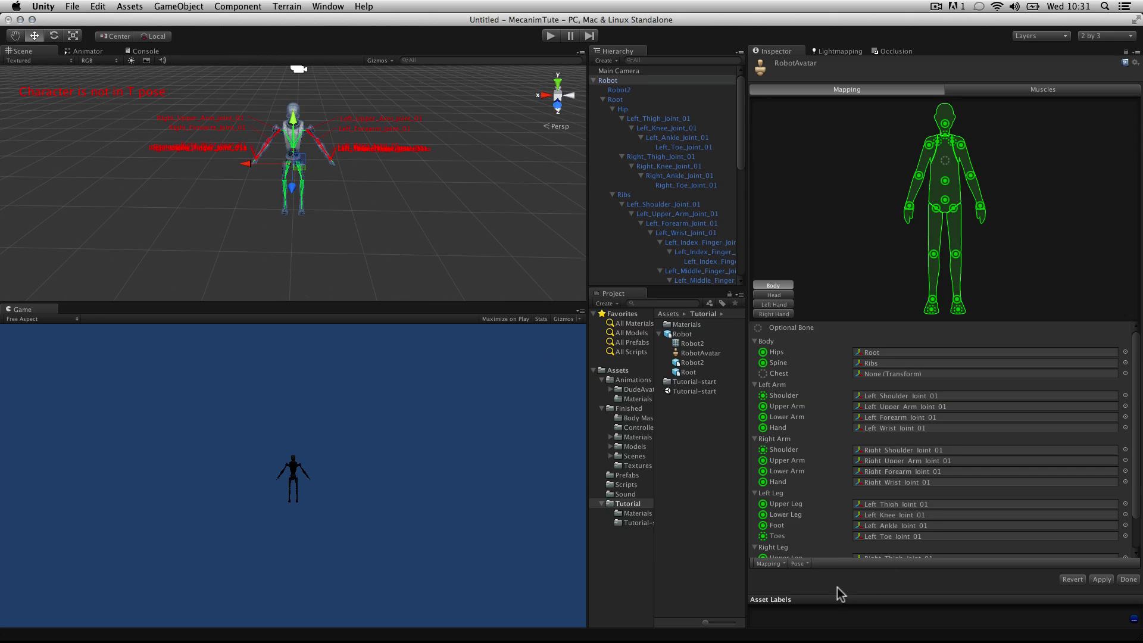
click(798, 563)
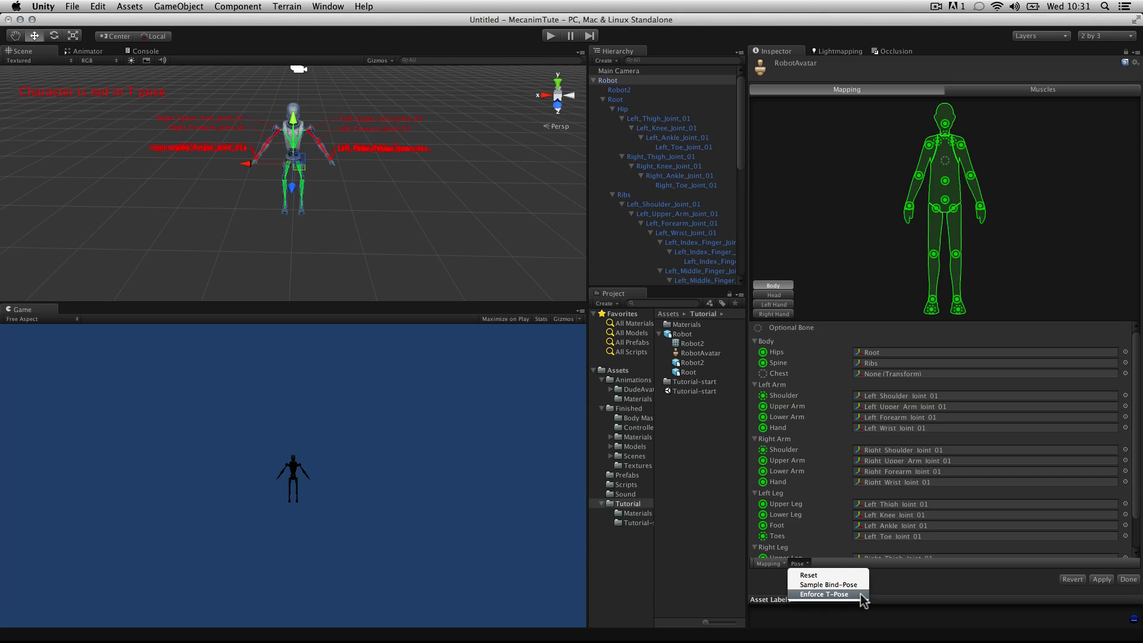
click(861, 594)
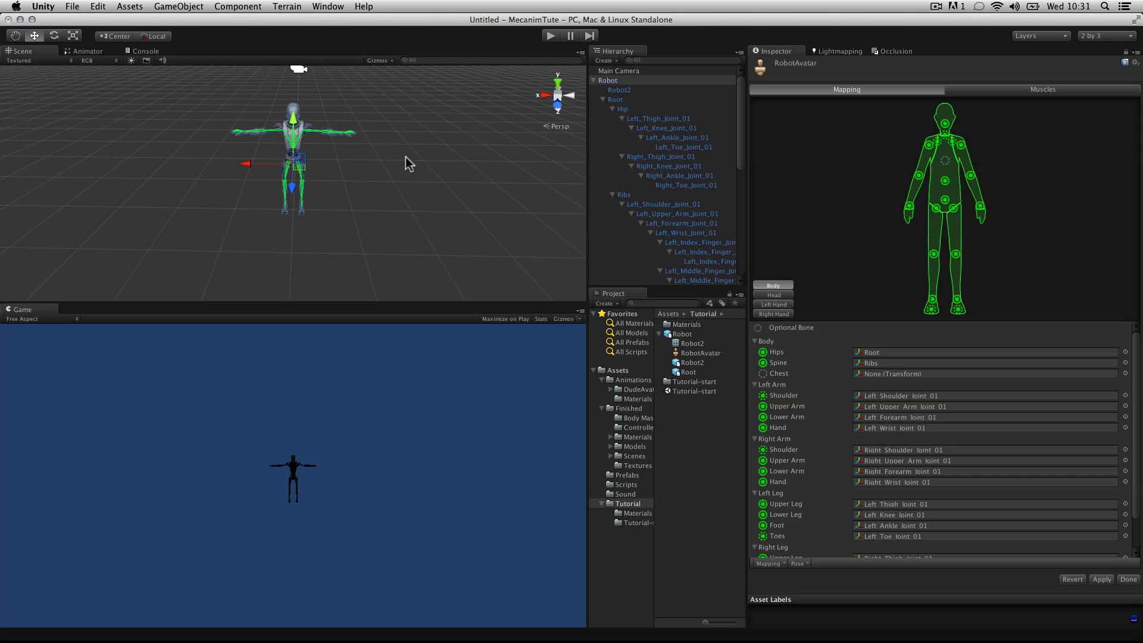
scroll(409, 164, up, 5)
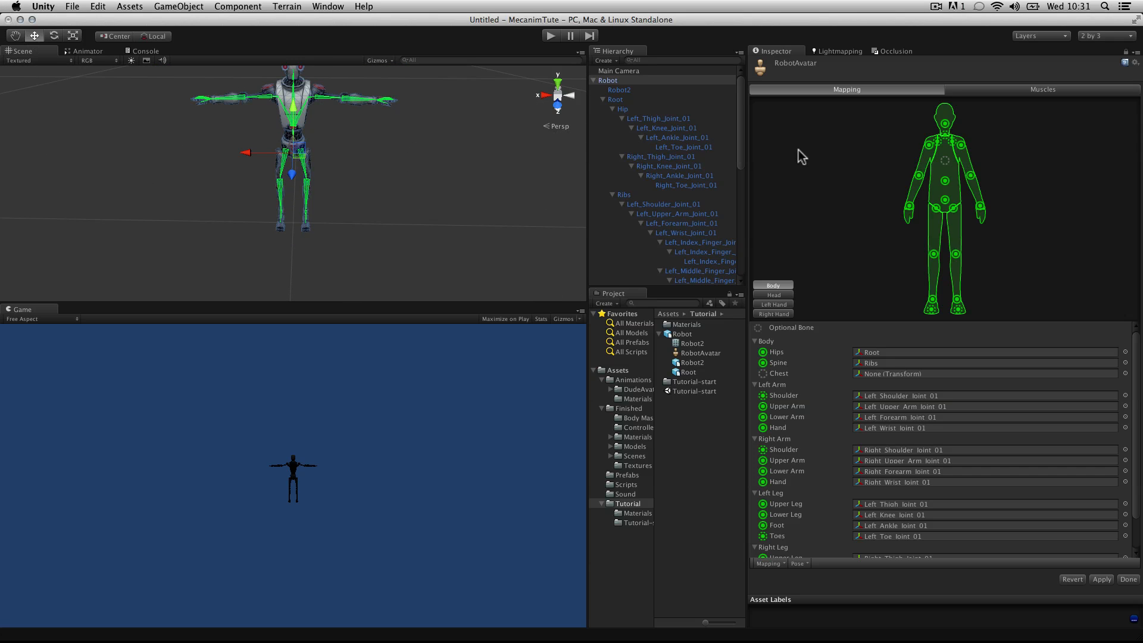
- Apply the pending mapping and pose changes while moving on to the muscle setup, and preview the robot's head turning left and right
click(1107, 93)
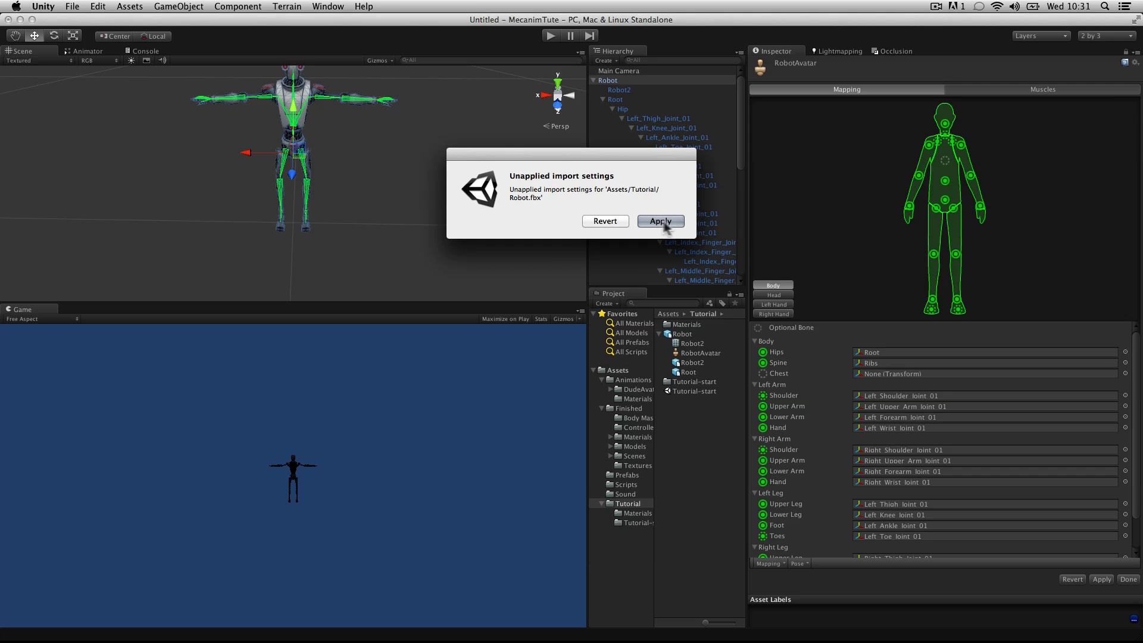
click(655, 222)
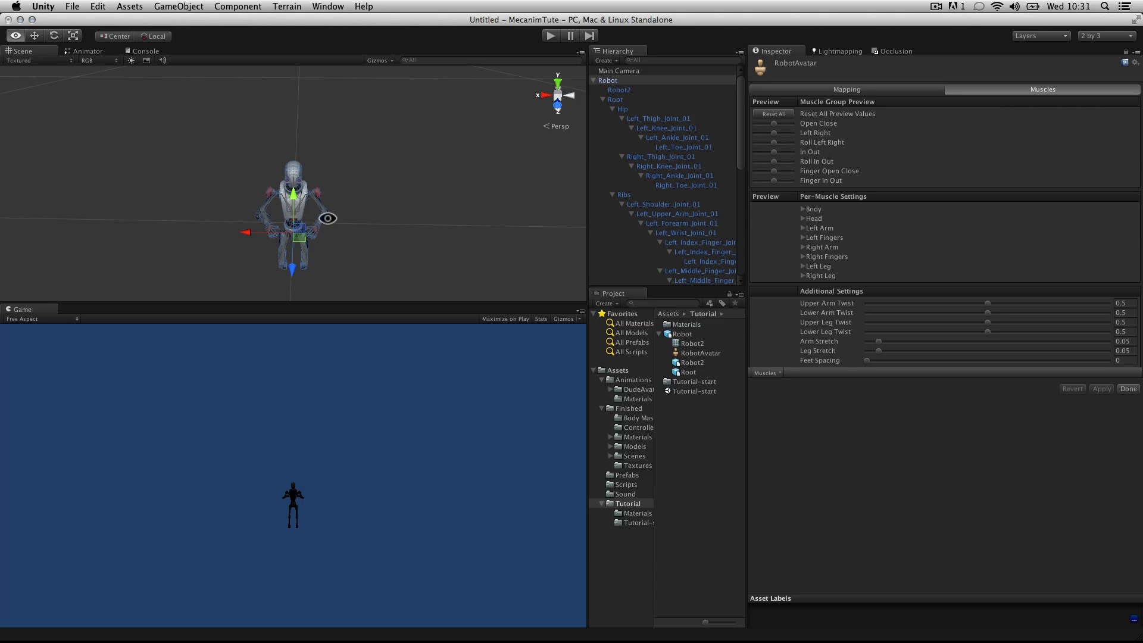
alt+drag(324, 215, 410, 138)
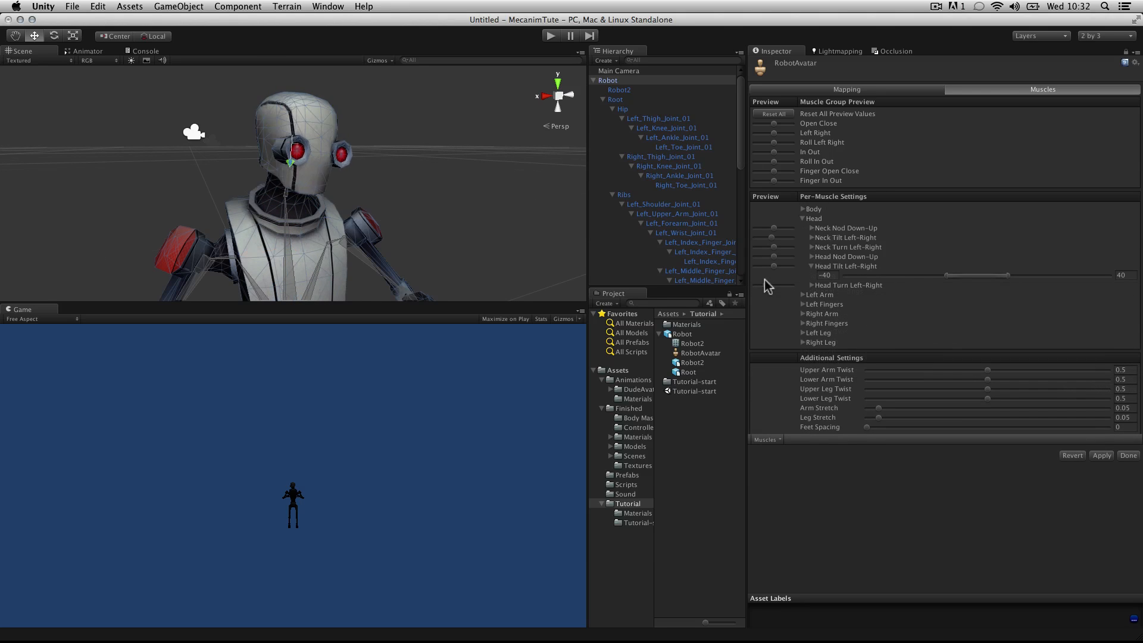
mouse_move(766, 281)
mouse_down()
mouse_move(778, 281)
mouse_move(762, 266)
mouse_move(807, 266)
mouse_move(774, 263)
mouse_up()
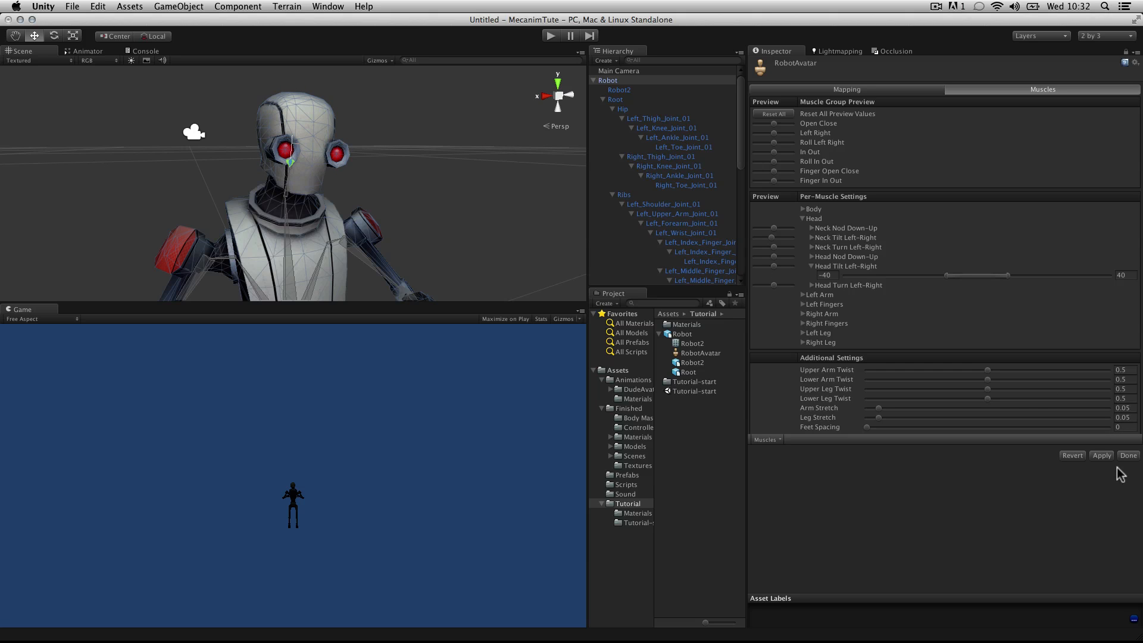
- Apply the avatar's muscle settings and finish the avatar configuration, returning to the Robot model's import settings
click(1102, 456)
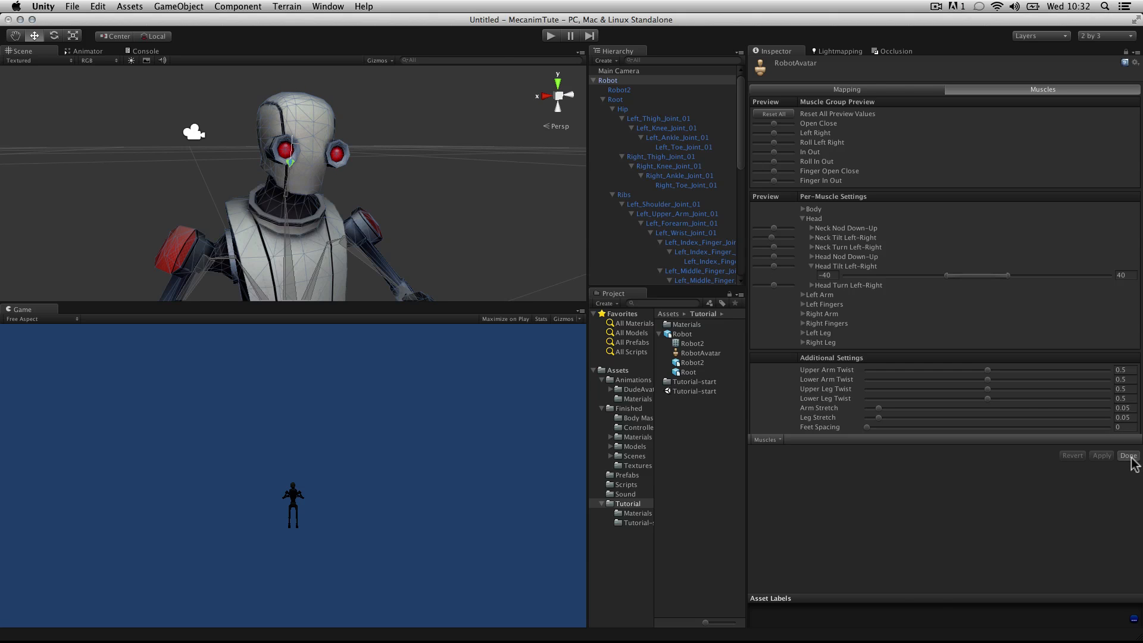
click(1129, 456)
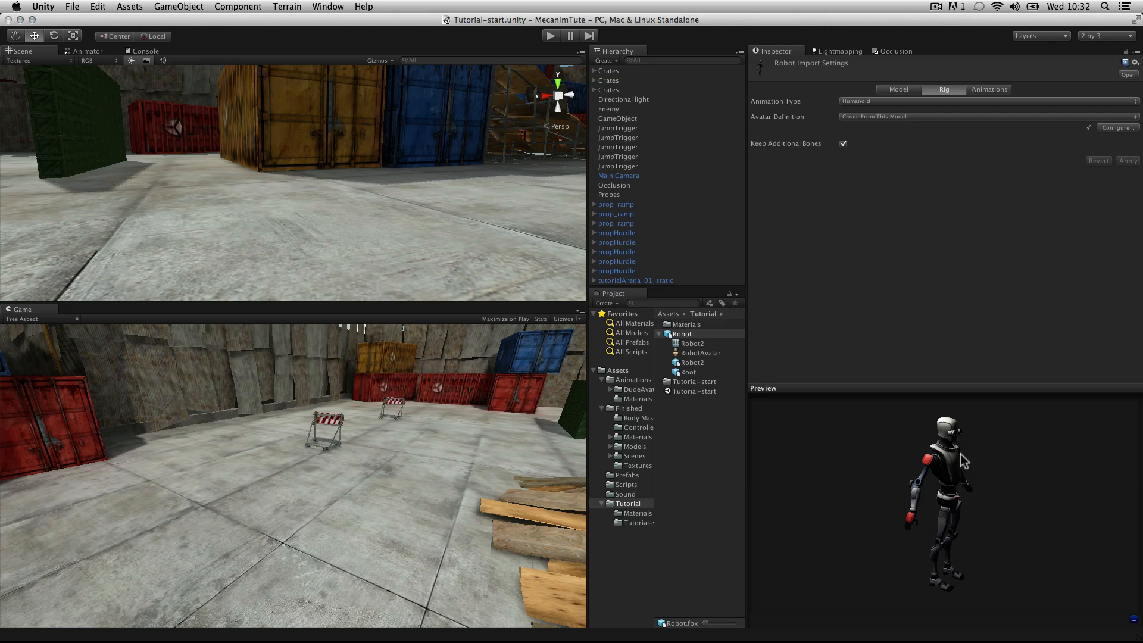
drag(962, 460, 911, 513)
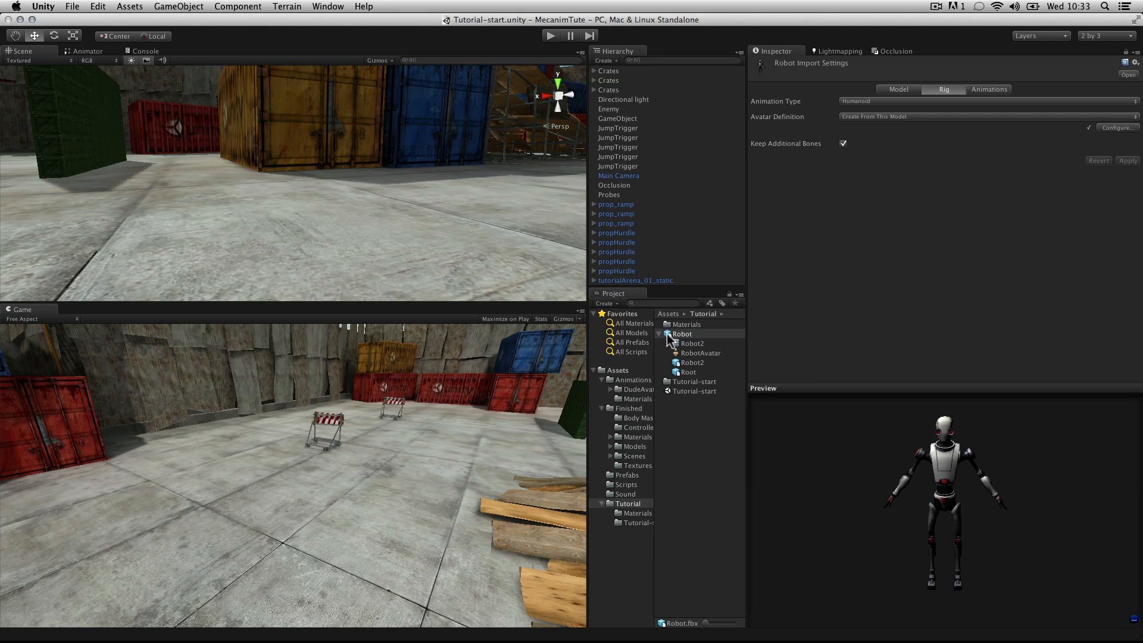
- Place the Robot model from the Tutorial folder into the arena scene and frame it in the Scene view
drag(670, 338, 328, 295)
scroll(322, 248, down, 5)
scroll(303, 205, down, 10)
scroll(328, 295, down, 3)
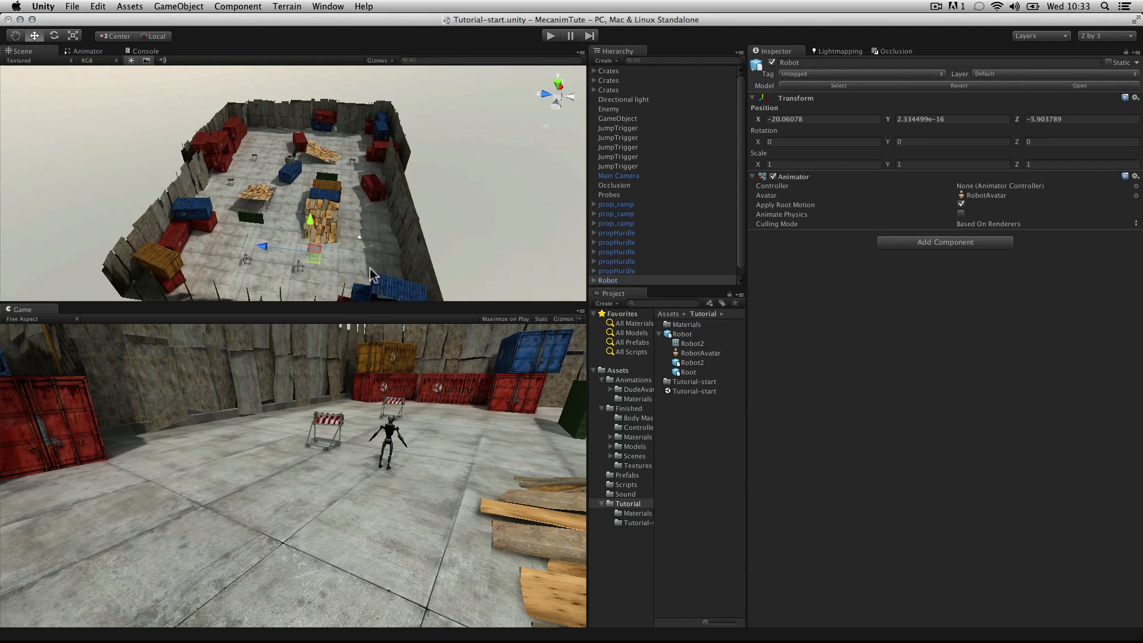
key(f)
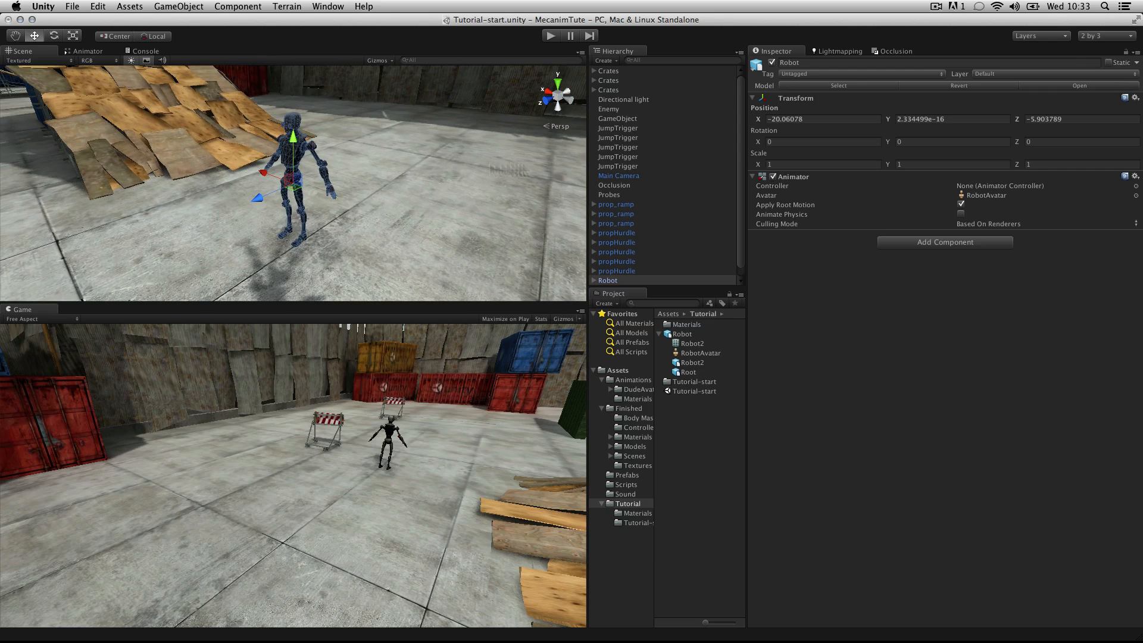
key(q)
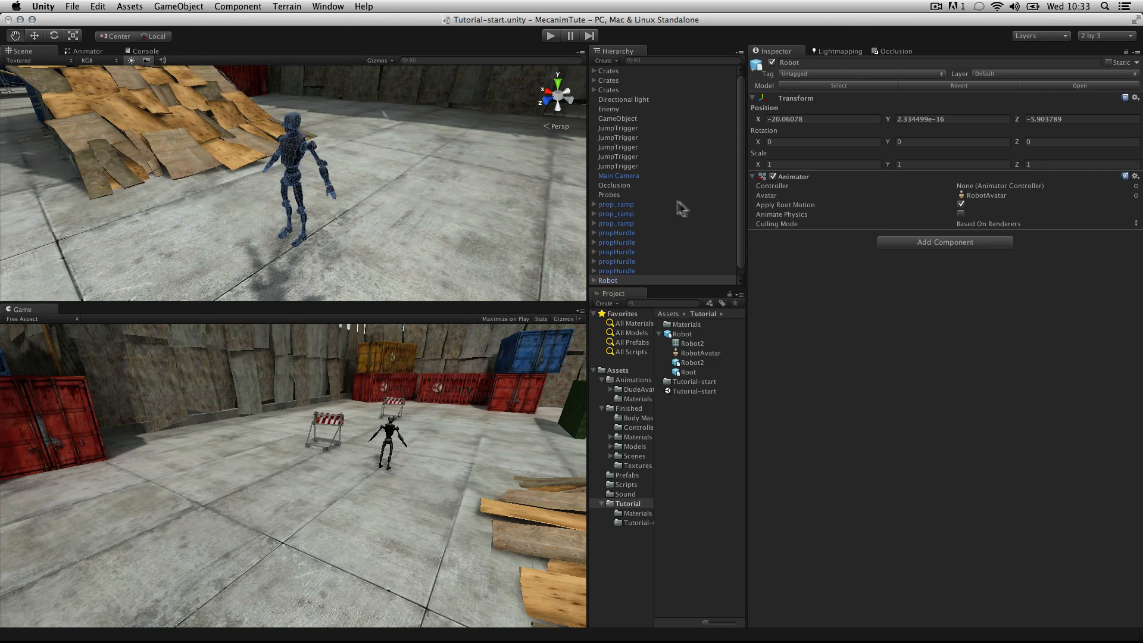
- View the scene's Probes group and enable Use Light Probes on the Skinned Mesh Renderer of the robot's Robot2 mesh
click(632, 192)
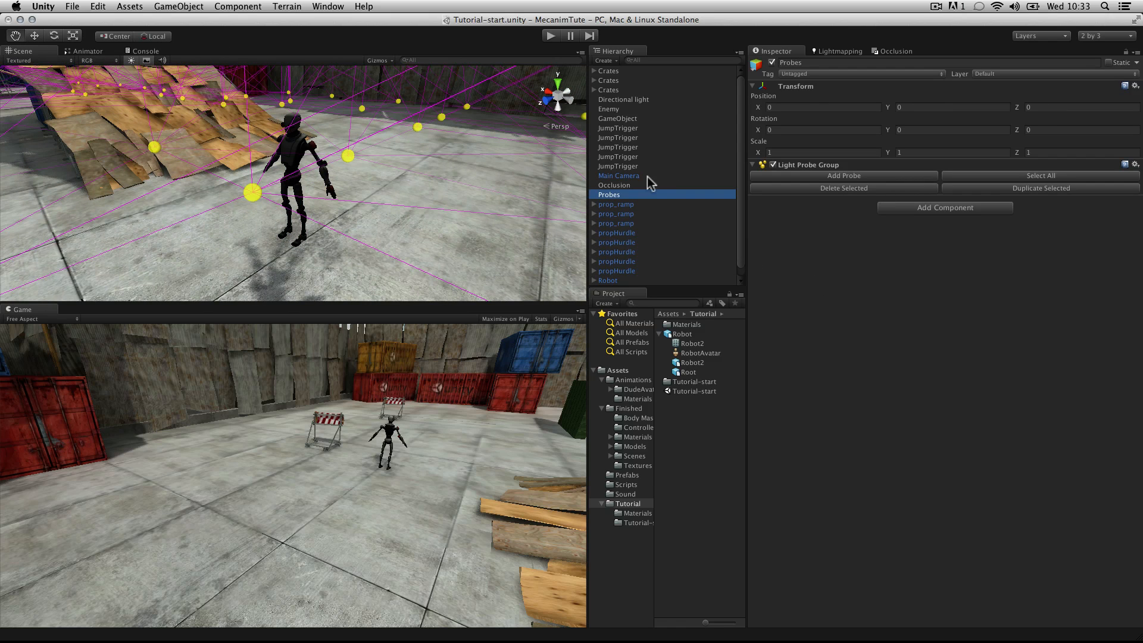
scroll(641, 228, down, 1)
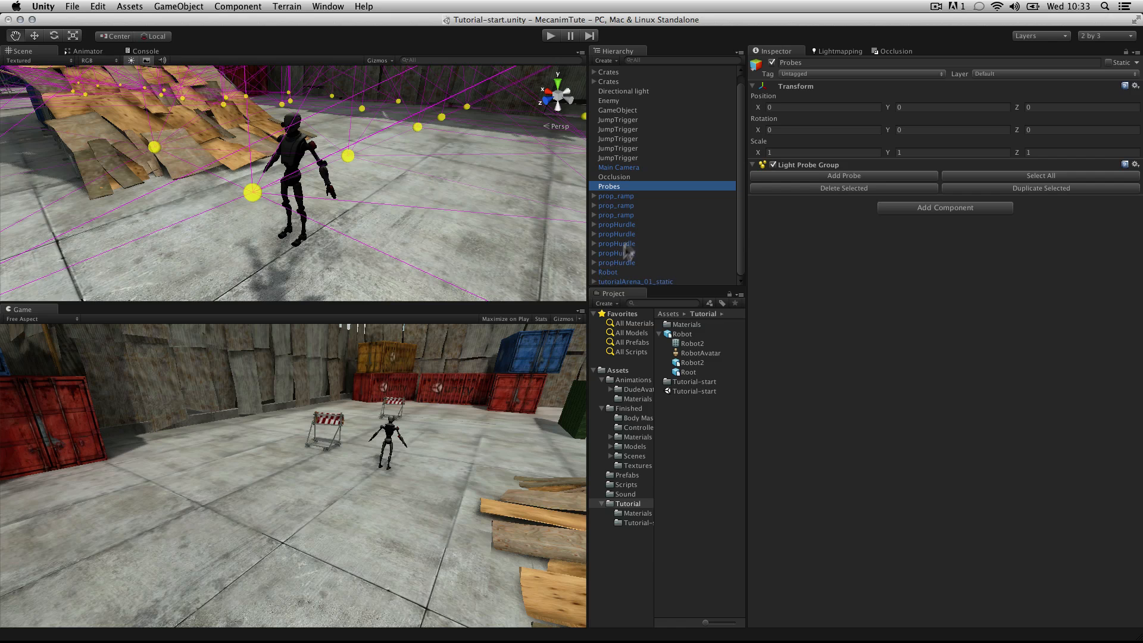
click(595, 273)
scroll(653, 268, down, 2)
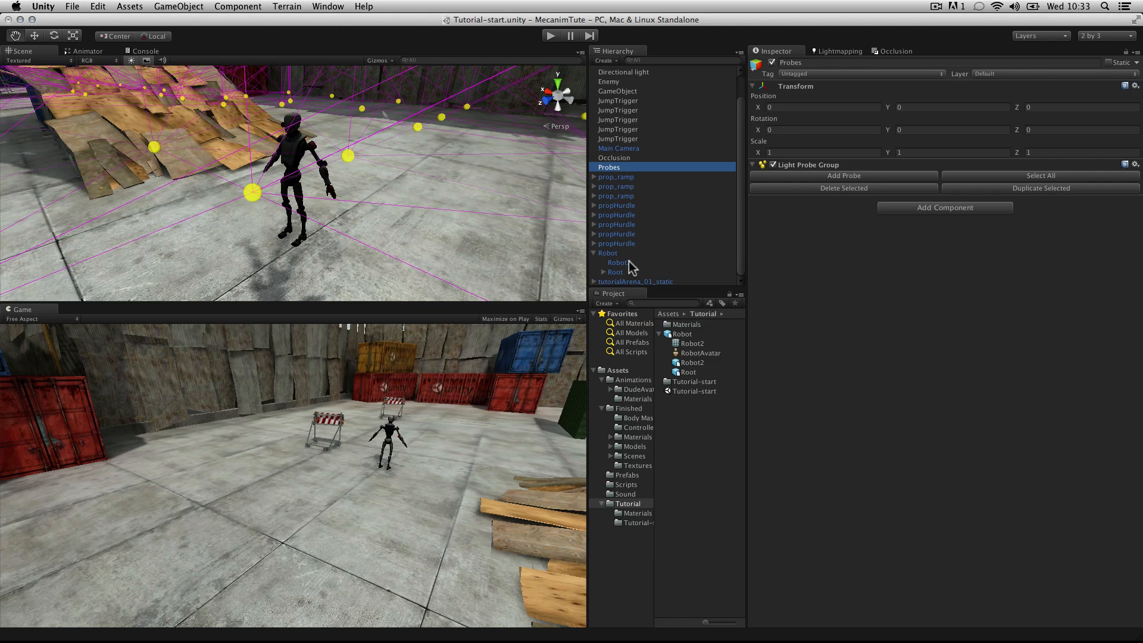
click(618, 263)
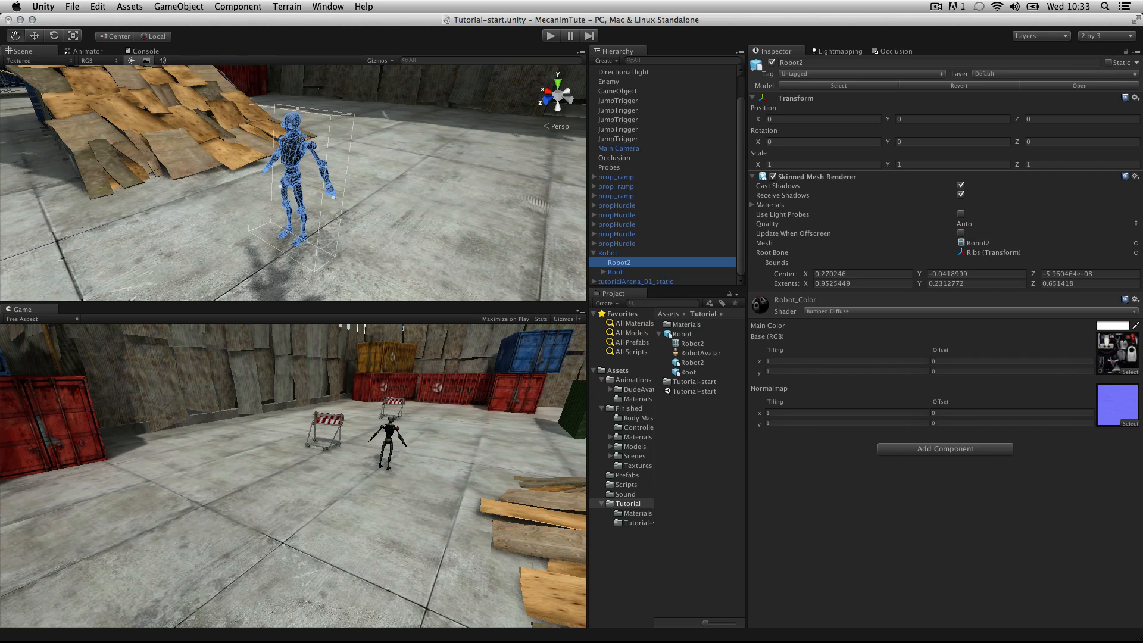
scroll(594, 252, up, 2)
click(593, 253)
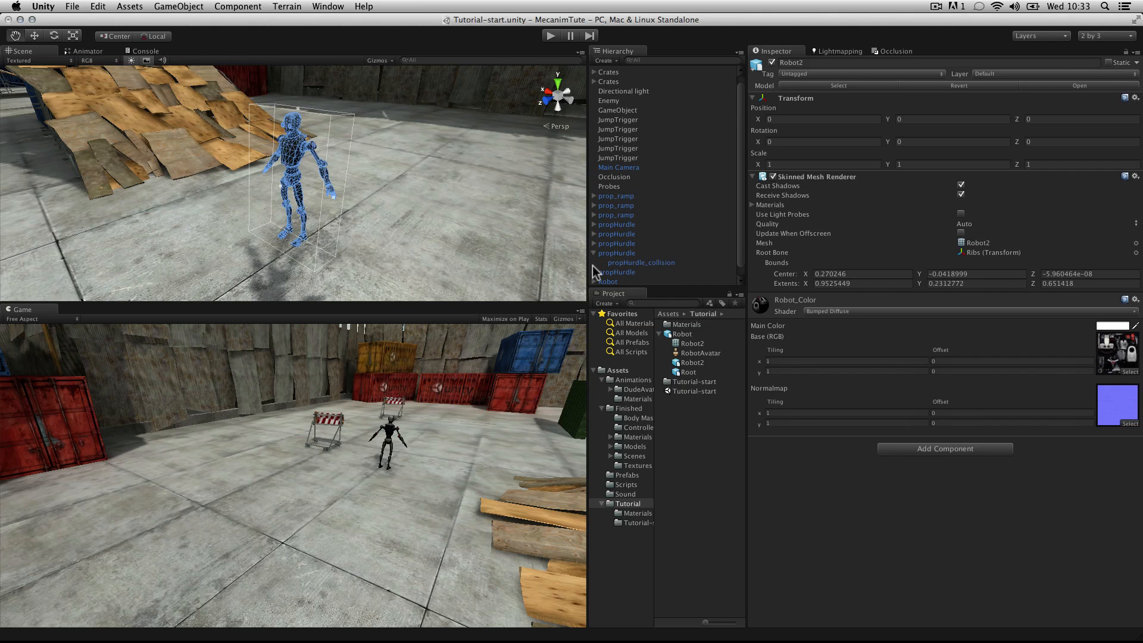
click(594, 253)
click(594, 272)
scroll(598, 262, down, 2)
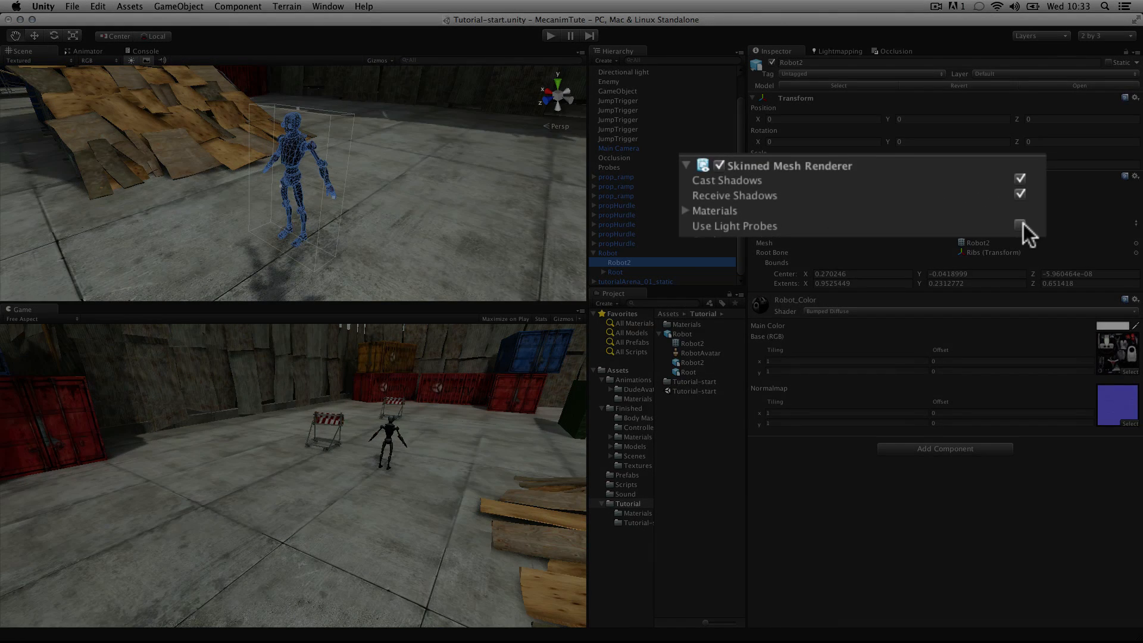
click(1022, 225)
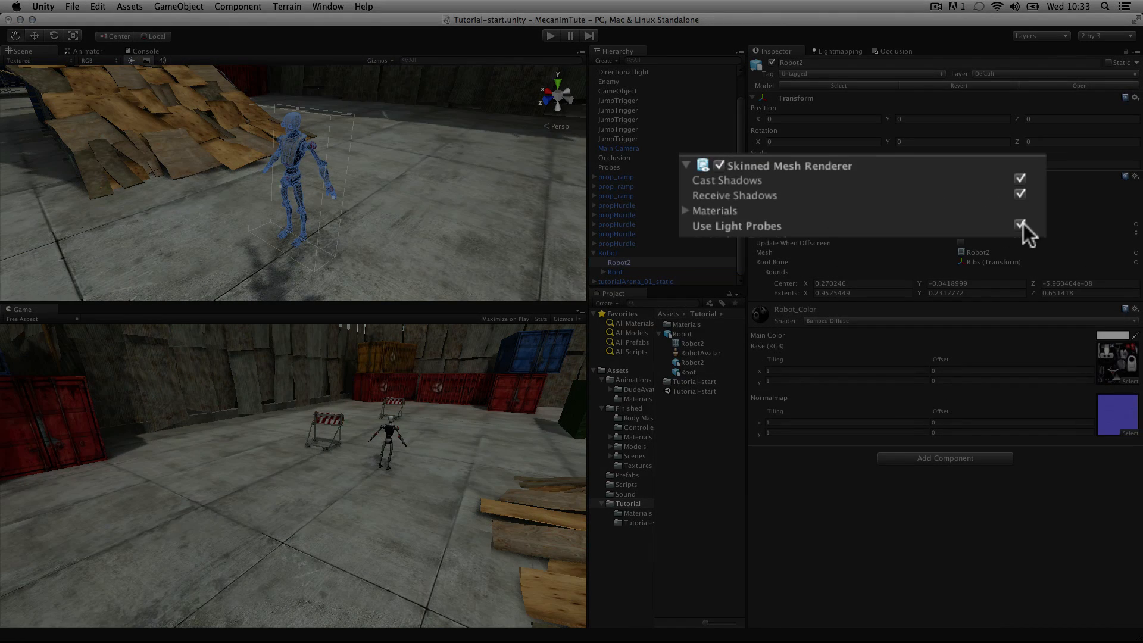
scroll(407, 148, up, 3)
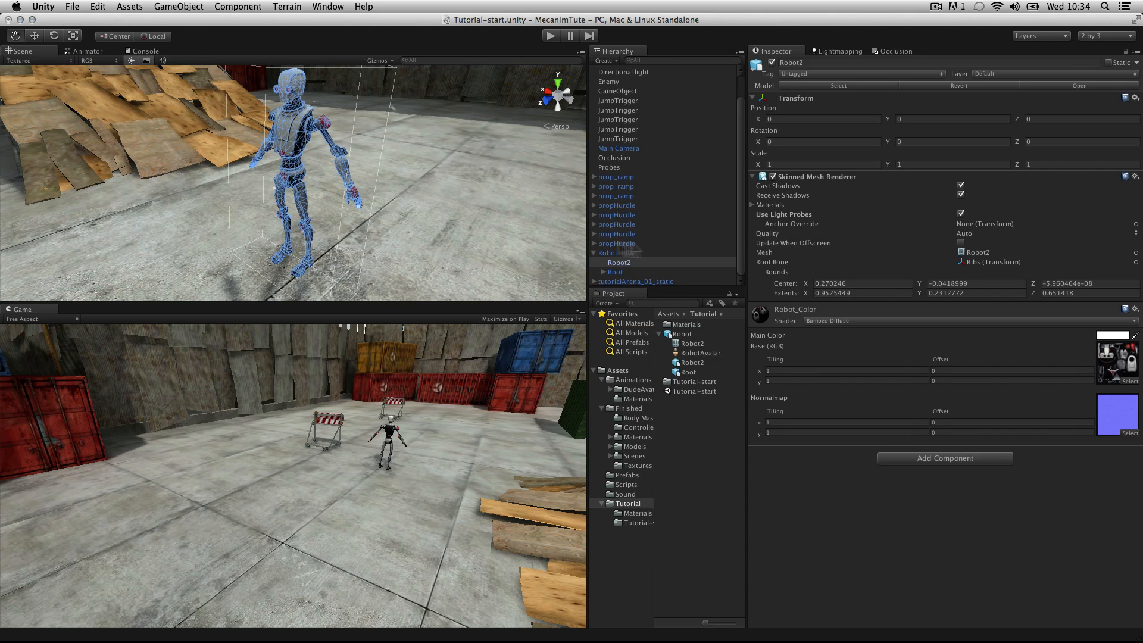
click(594, 252)
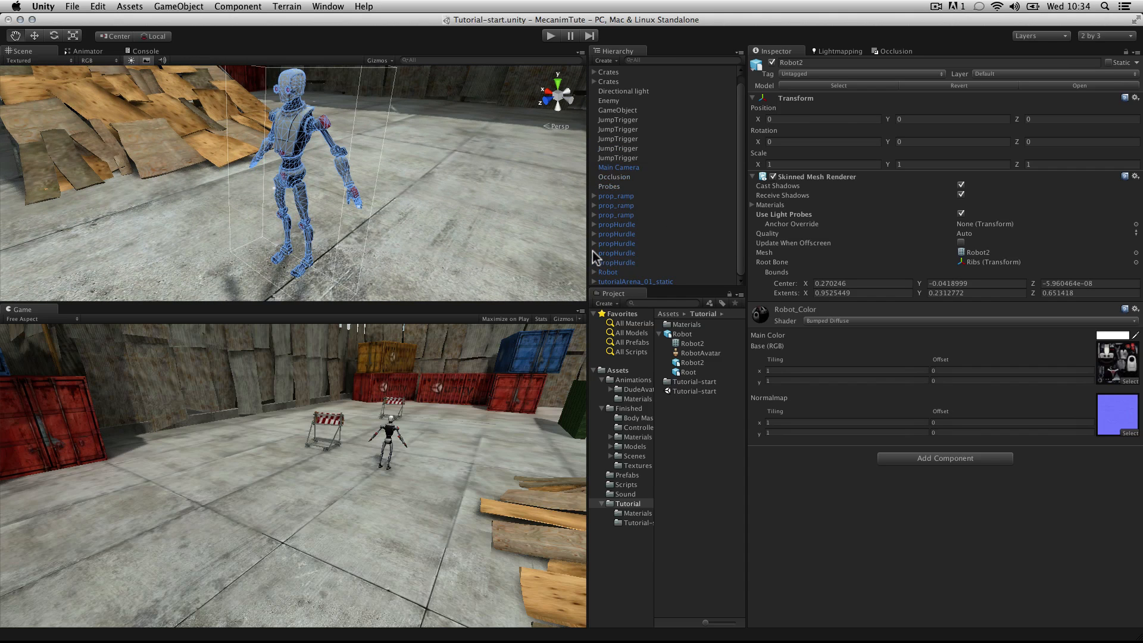
click(635, 273)
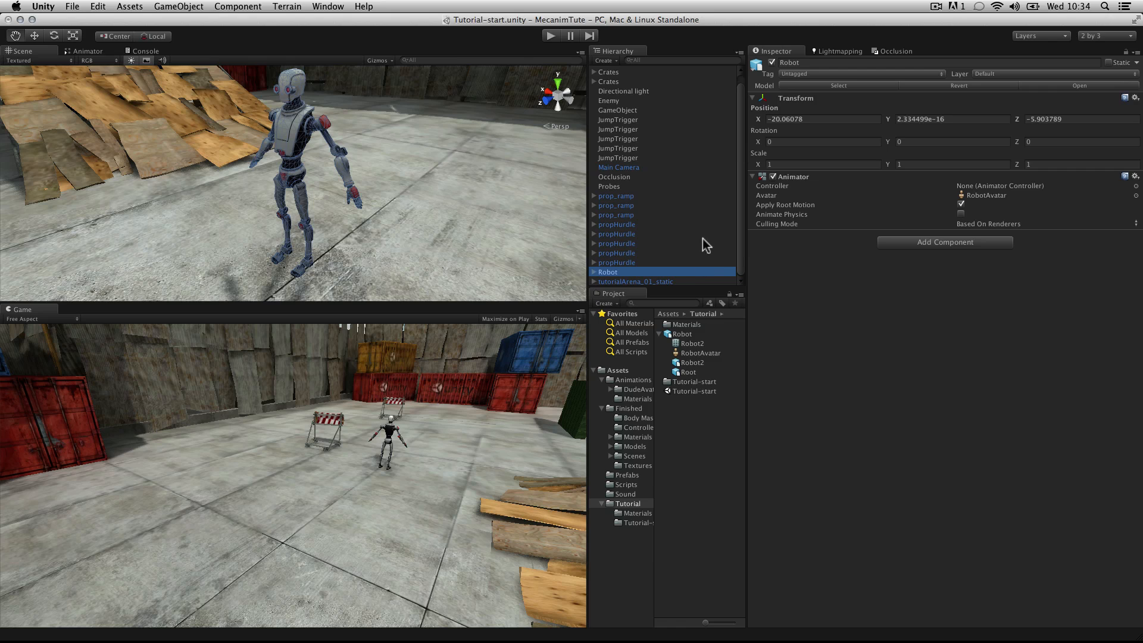
- Browse the animation files in the Animations folder, from idleGrab to WalkForwardTurns, examining each one's rig settings and preview
click(630, 381)
click(680, 343)
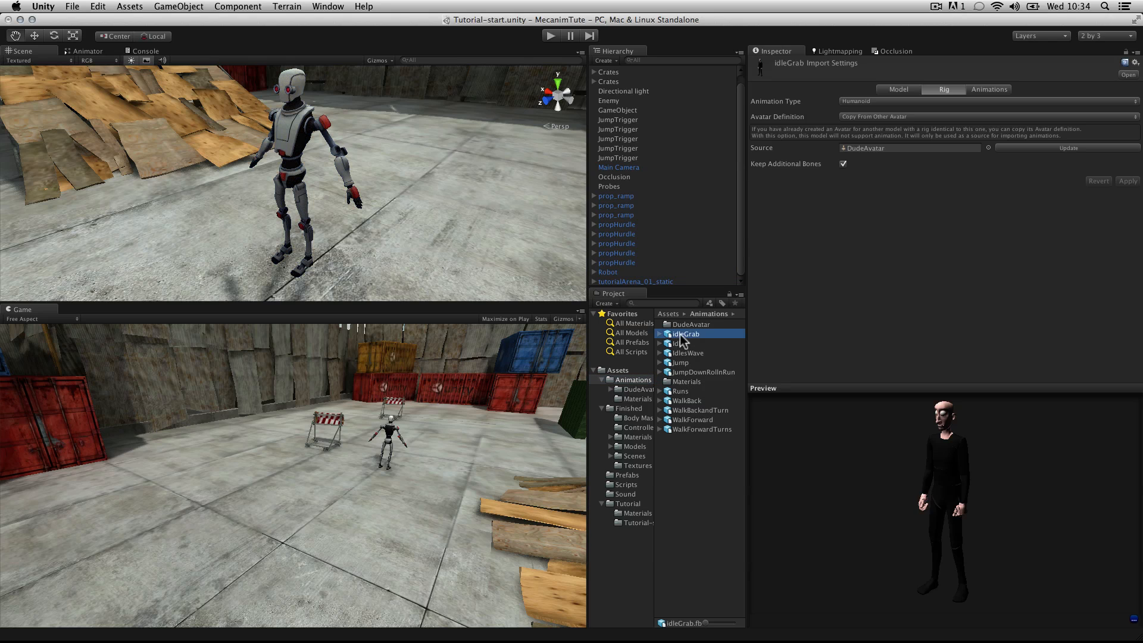
click(690, 353)
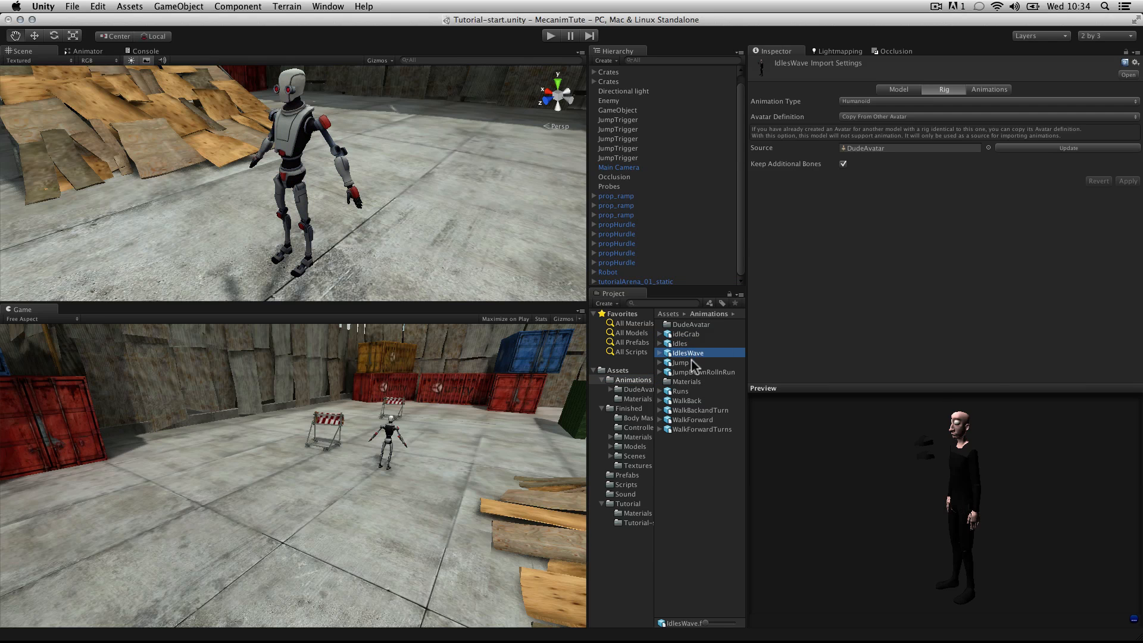
click(692, 363)
click(702, 391)
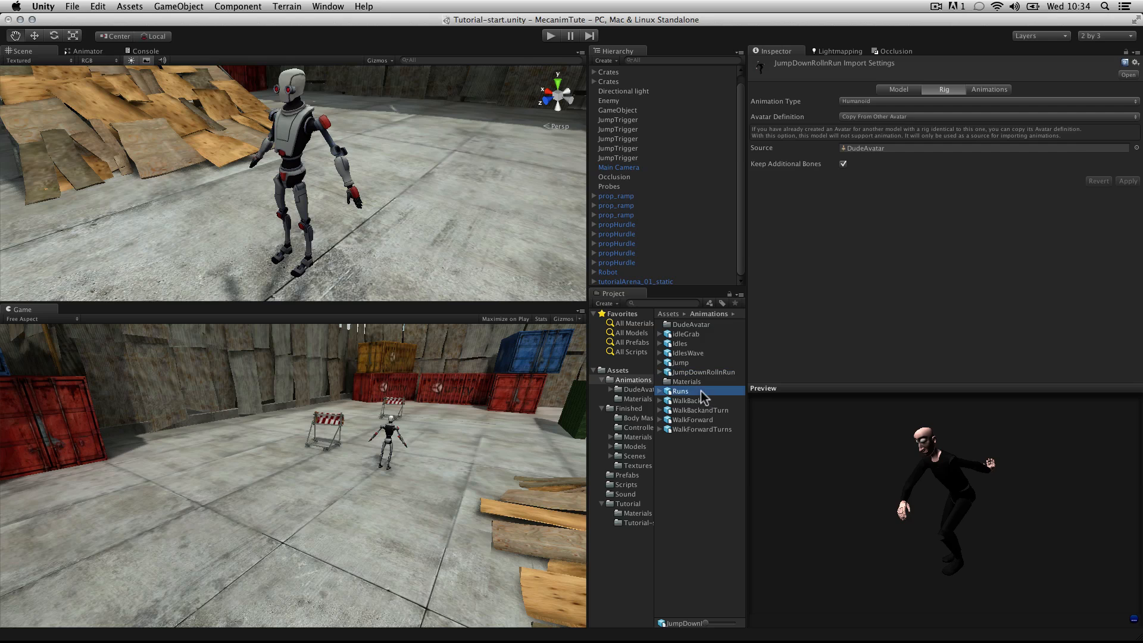
click(702, 398)
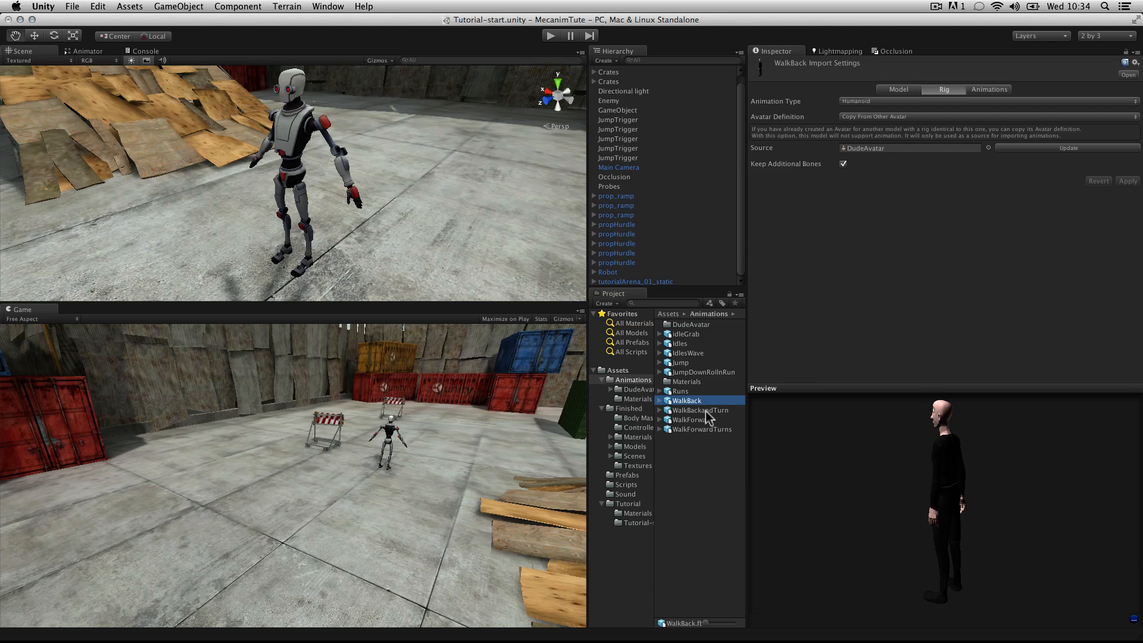
click(706, 410)
click(706, 419)
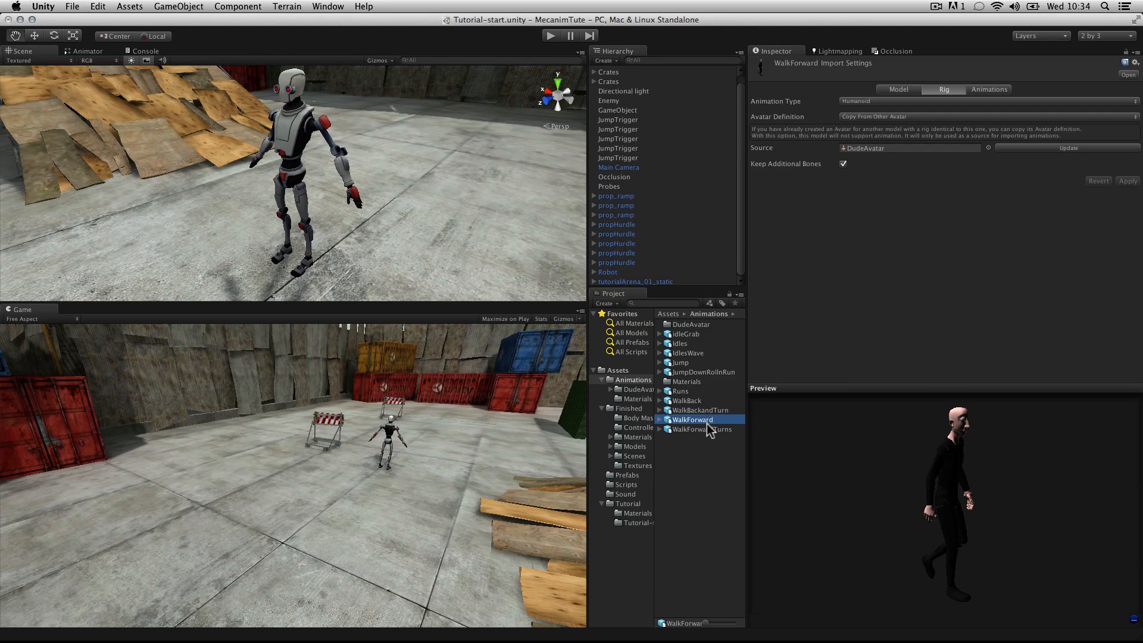
click(706, 427)
click(699, 337)
click(700, 342)
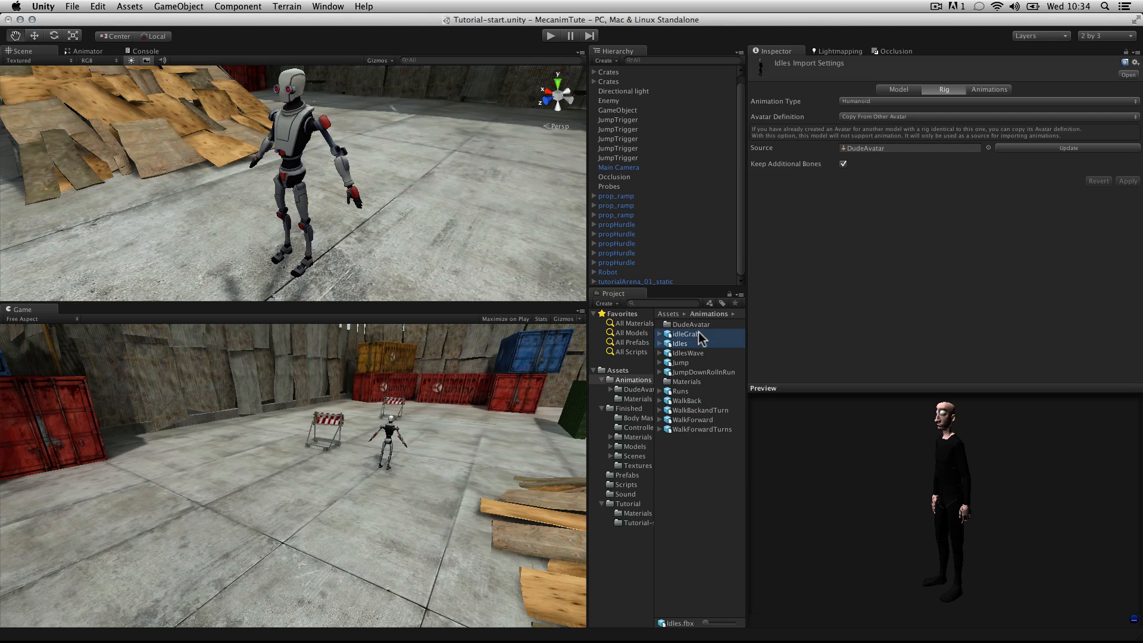
click(702, 354)
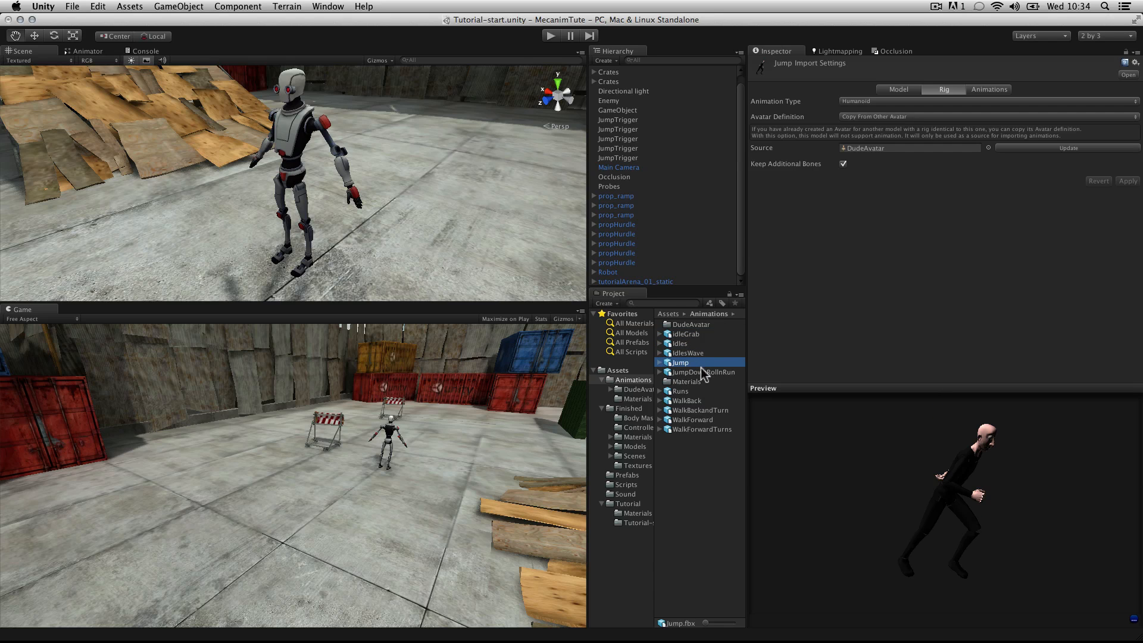
click(701, 372)
click(699, 400)
- Examine the WalkForward file's contents and preview its WalkForward clip playing
click(703, 421)
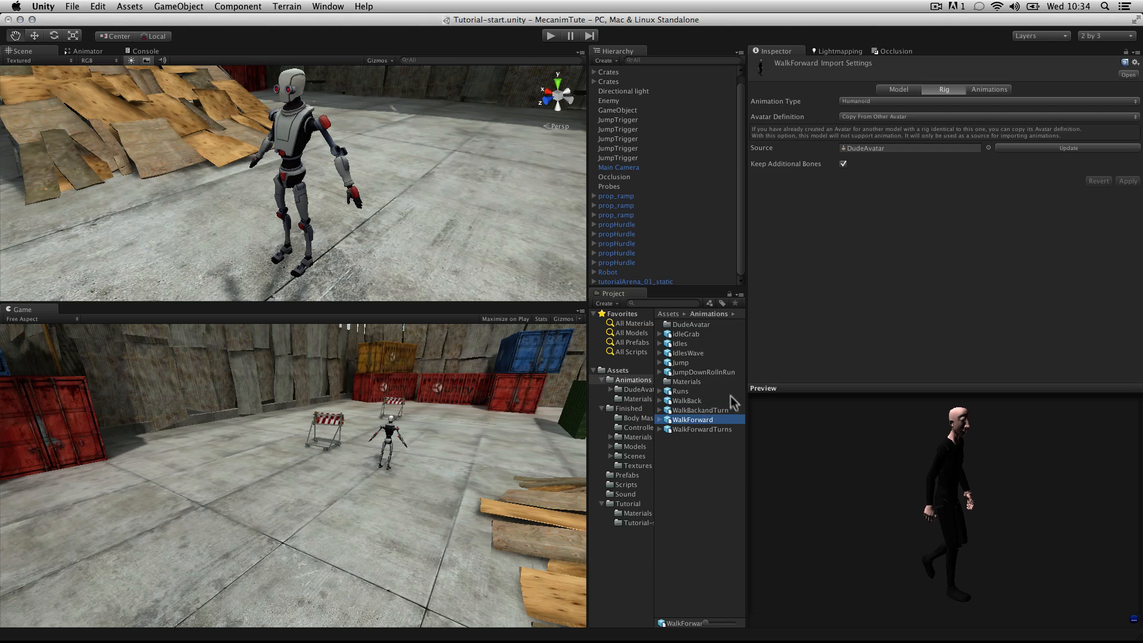
click(660, 420)
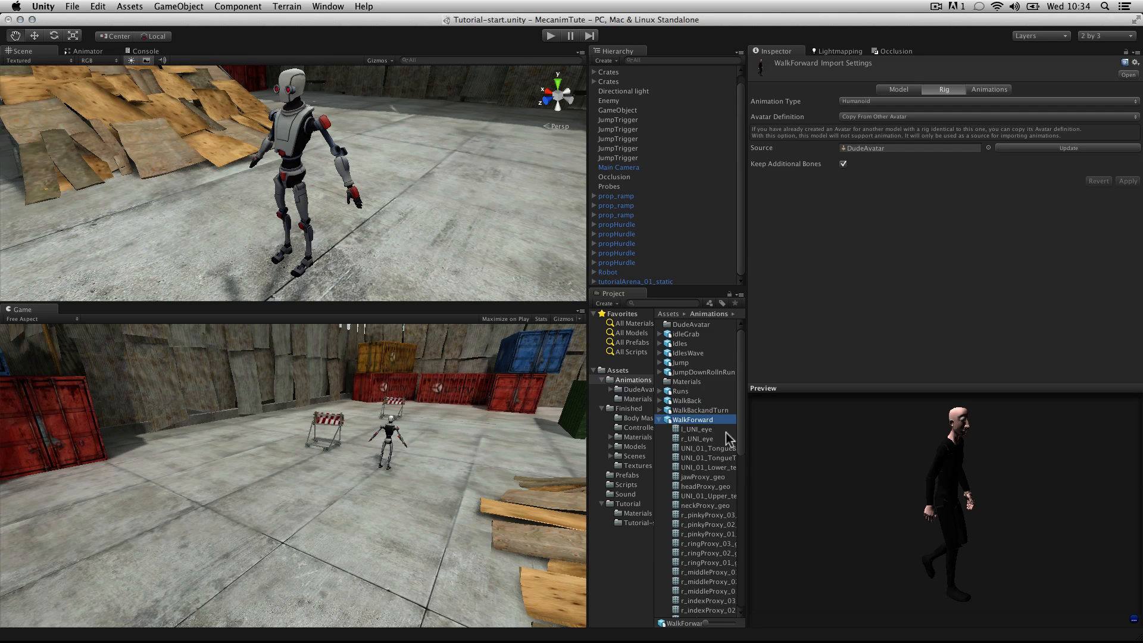
scroll(718, 438, down, 5)
scroll(718, 438, up, 5)
click(990, 89)
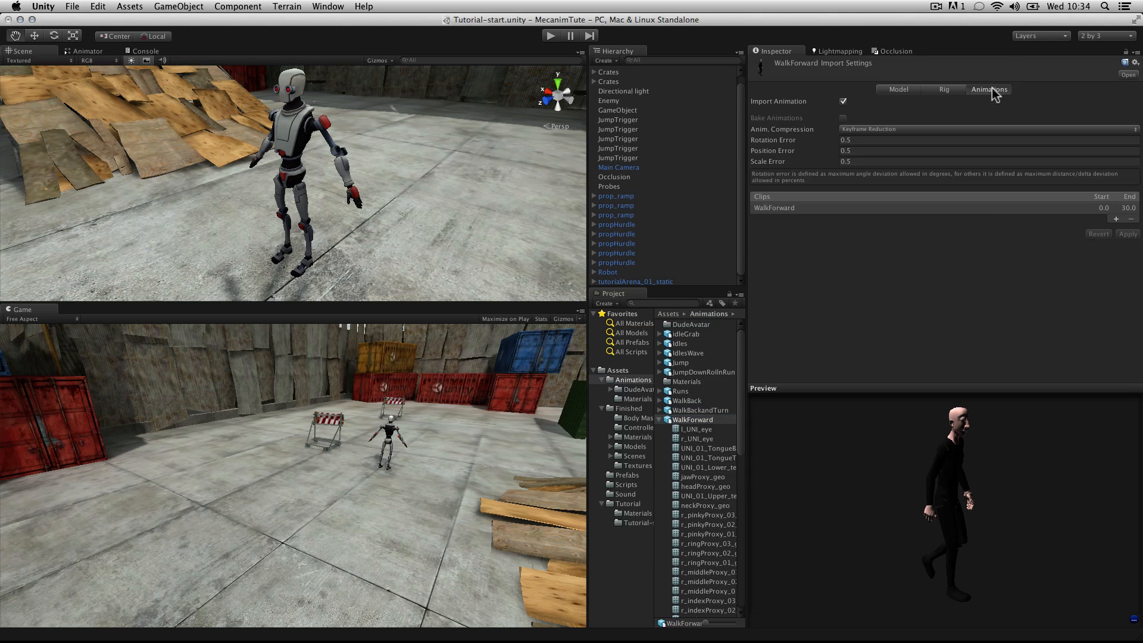
click(787, 208)
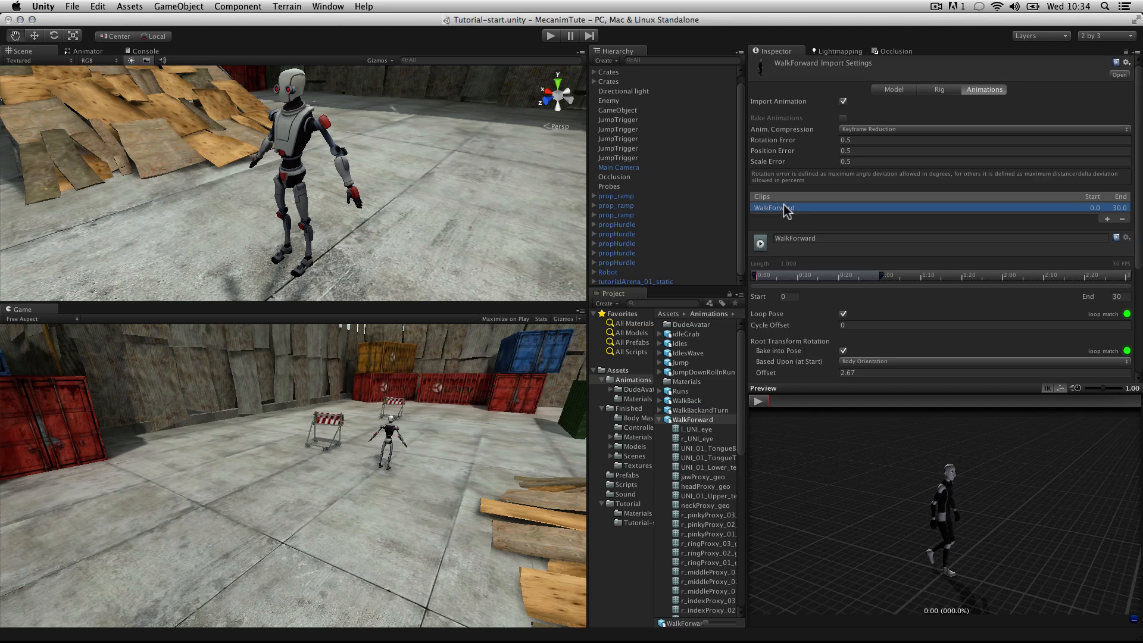
click(756, 401)
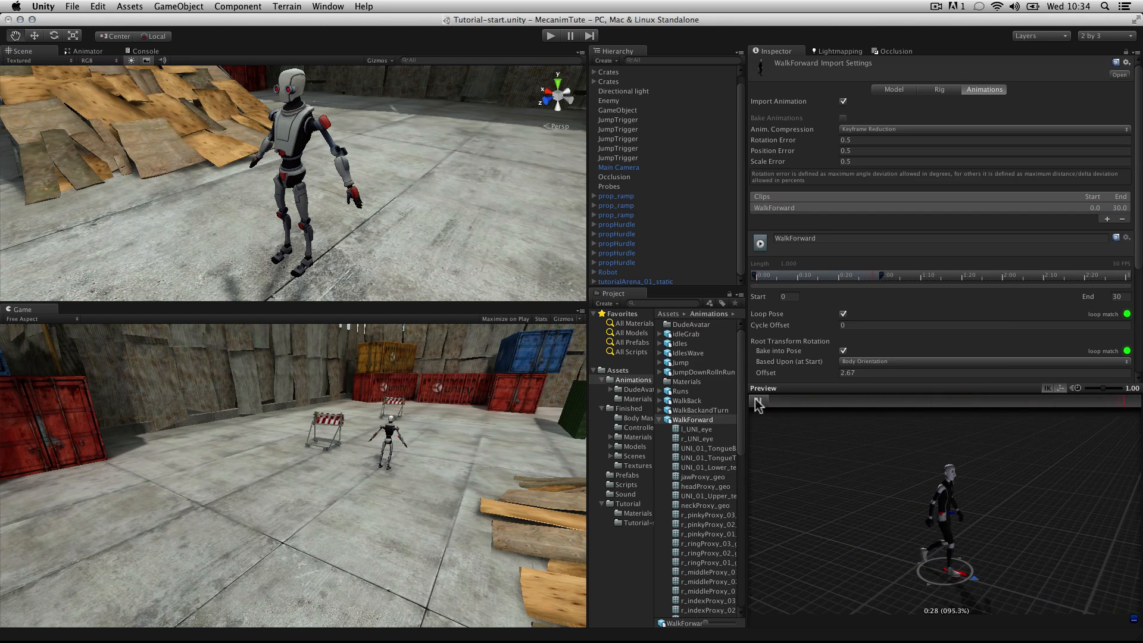
click(756, 401)
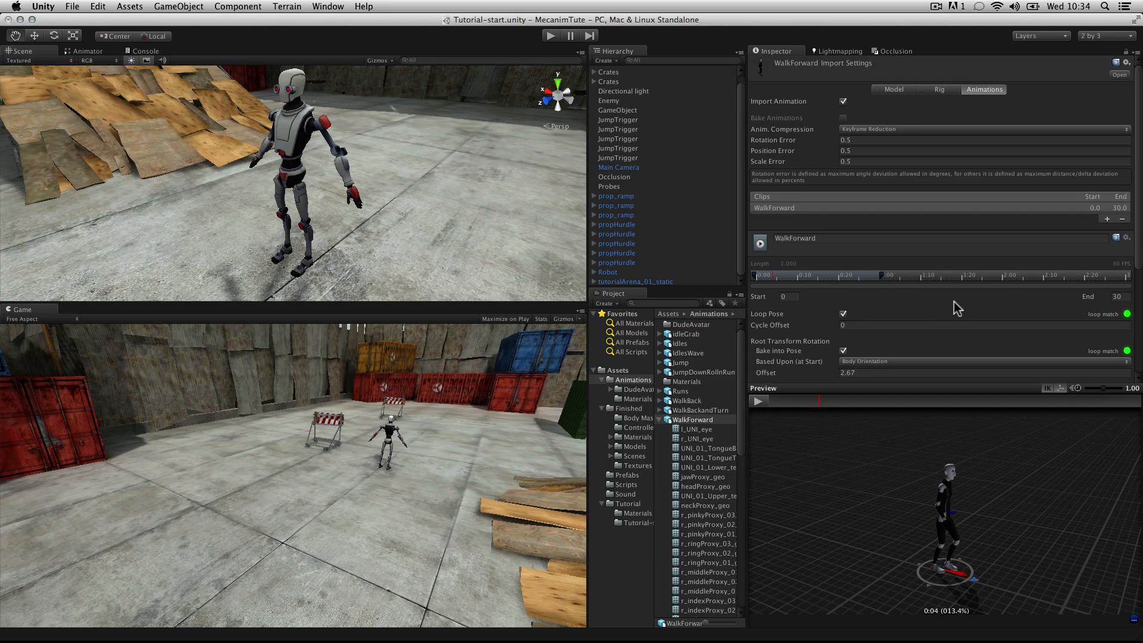
- Review the WalkForward clip's Loop Pose, root transform and mask settings, and collapse the file's contents
scroll(892, 315, down, 3)
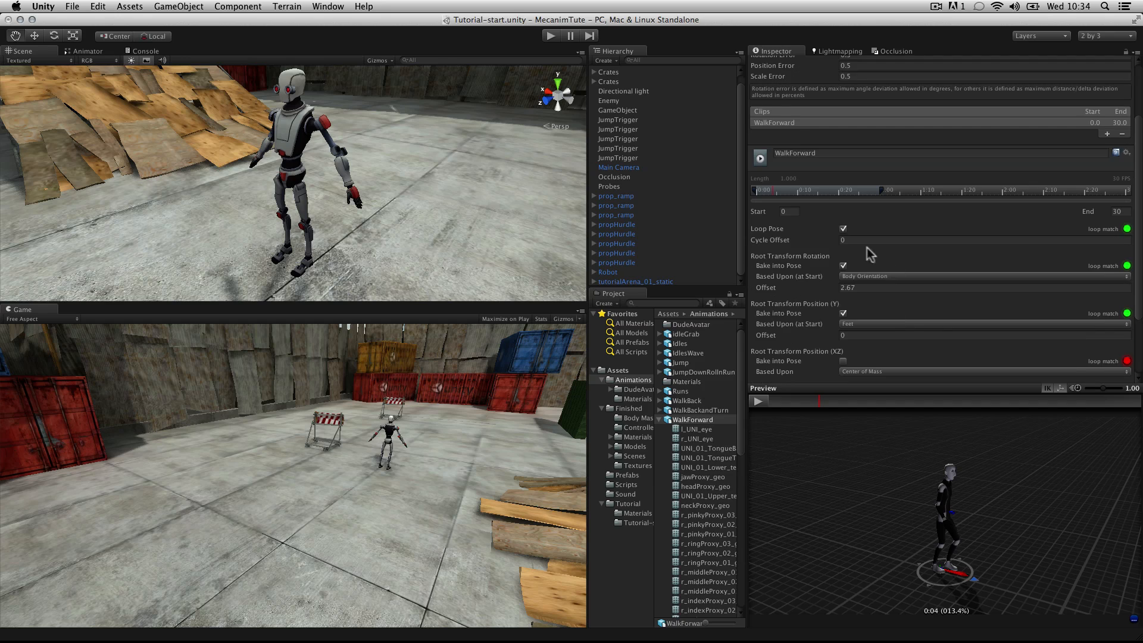
scroll(938, 337, up, 3)
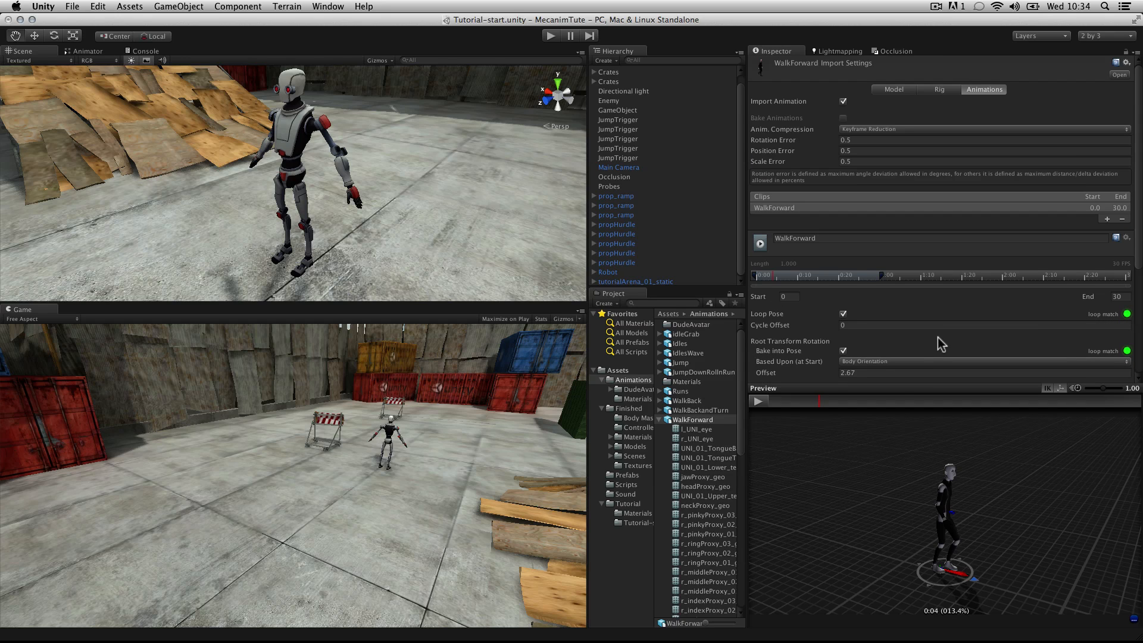
scroll(937, 337, down, 3)
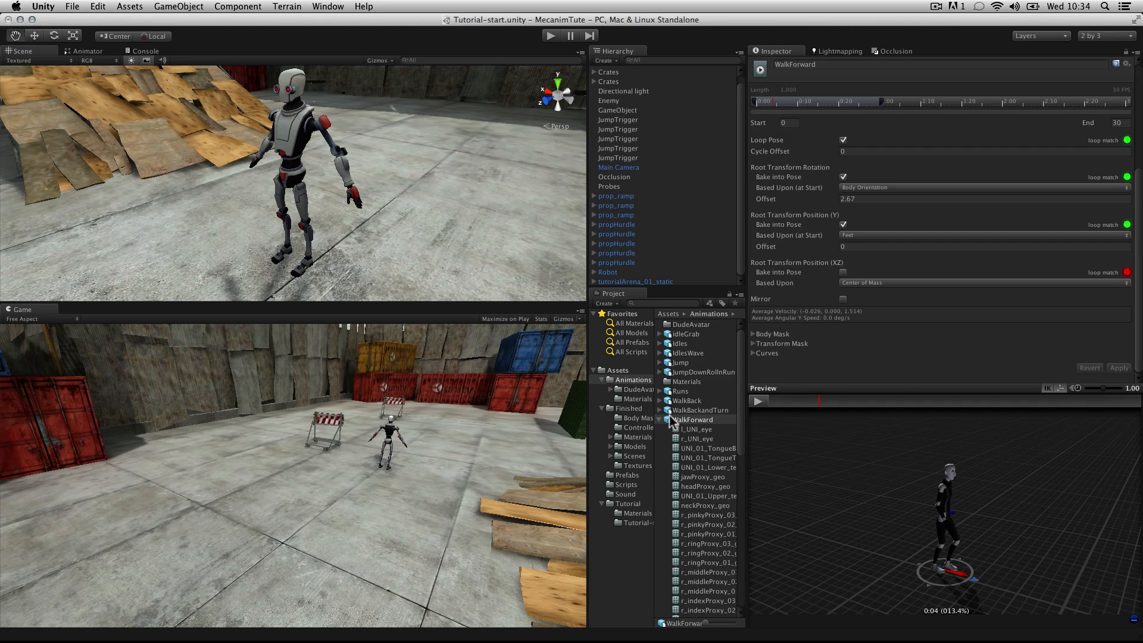
click(660, 419)
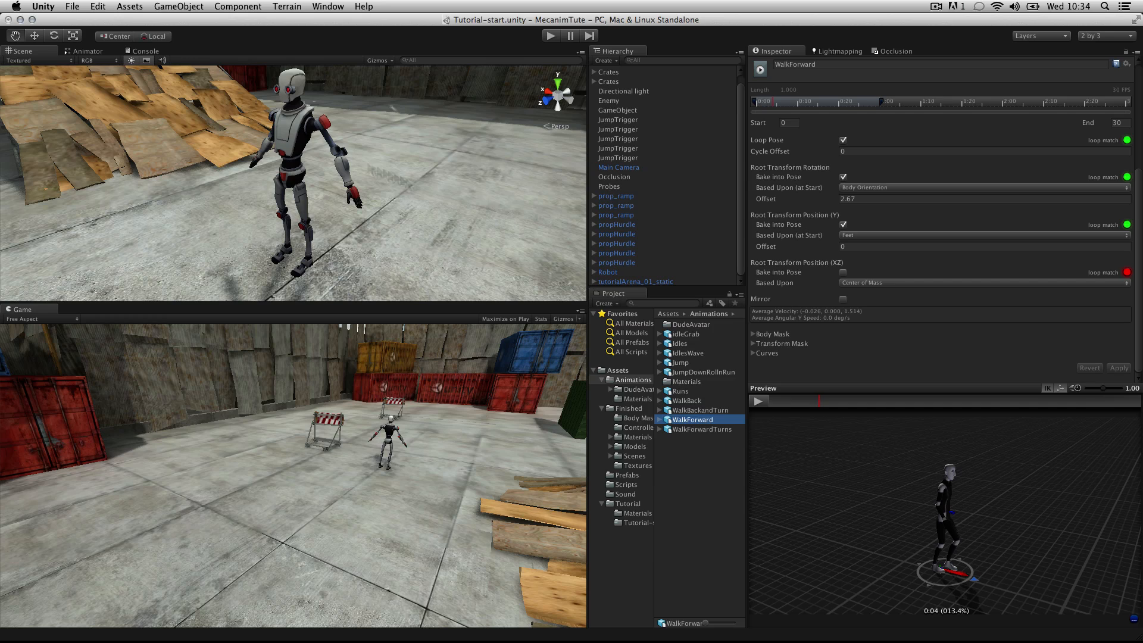
- Select the Robot in the scene, open the Animator window, and examine the Layer2 and Base Layer states of the BotControls controller
click(630, 272)
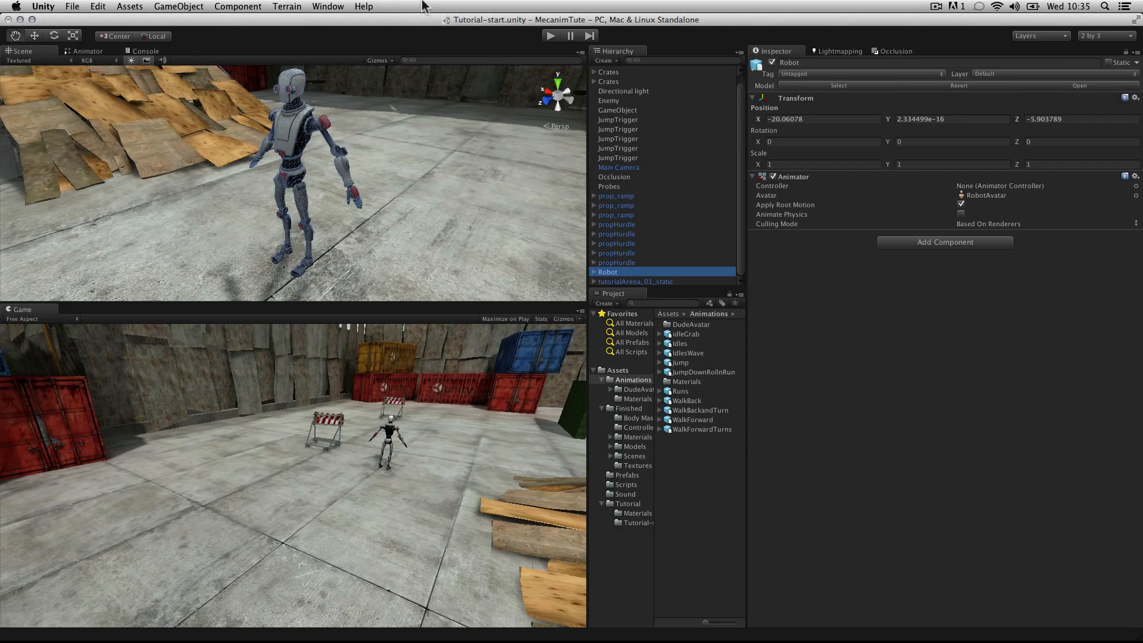
click(343, 6)
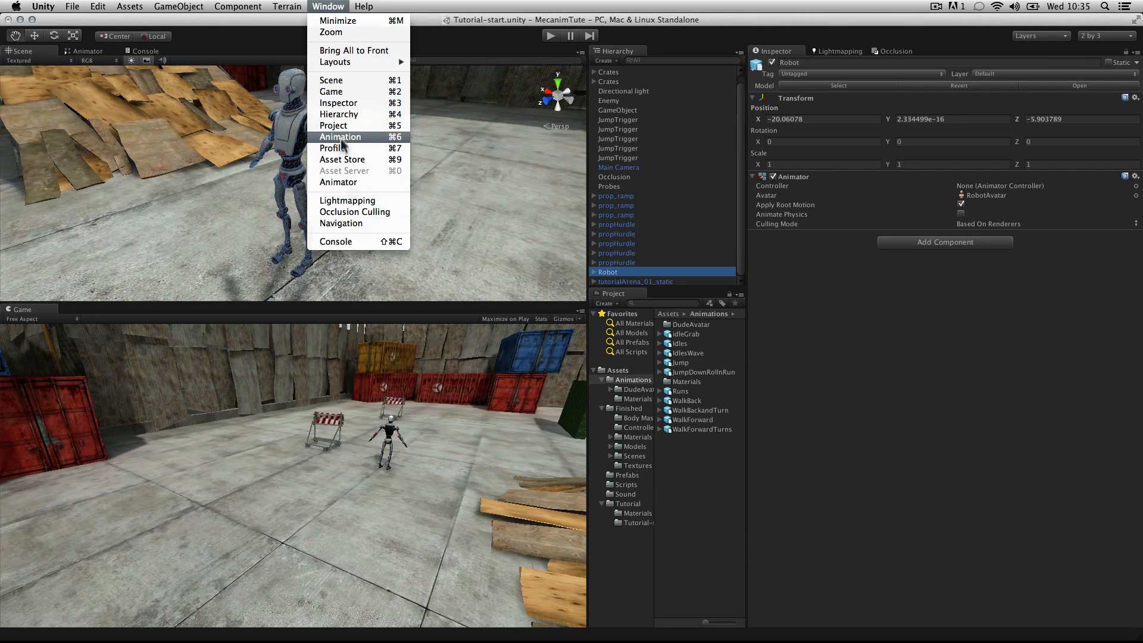
click(345, 183)
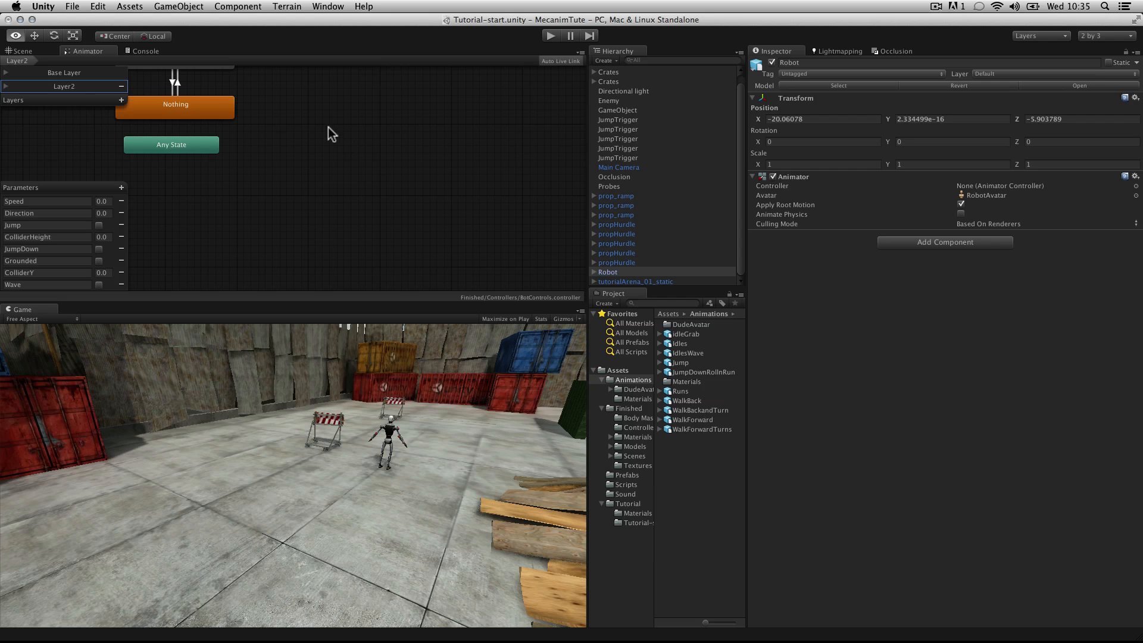
alt+drag(327, 128, 492, 201)
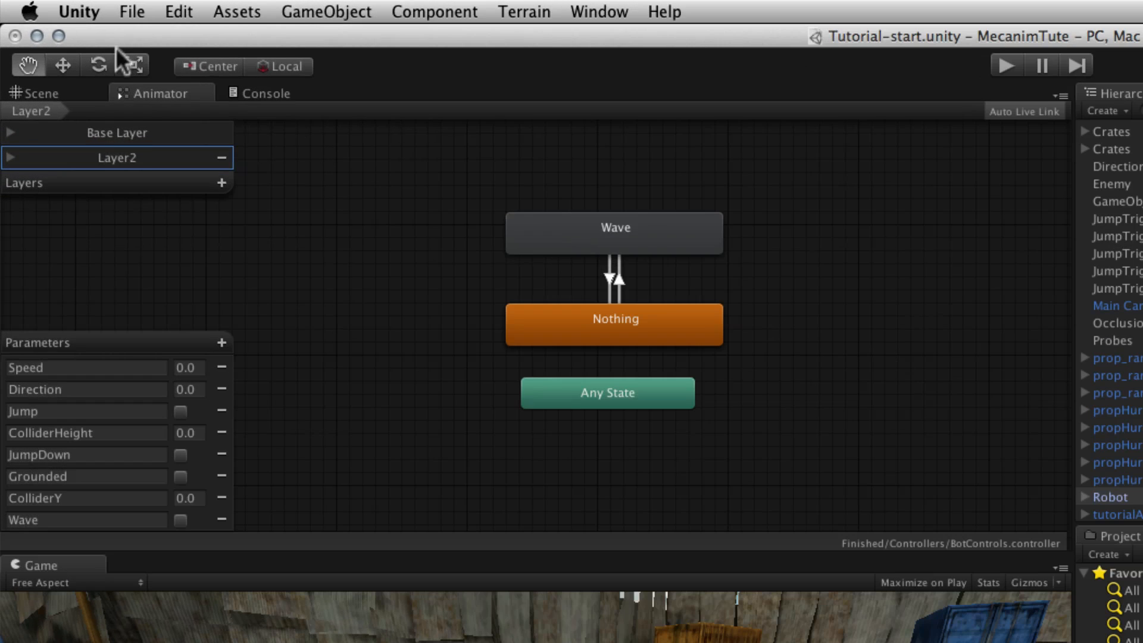
click(63, 72)
scroll(846, 361, down, 5)
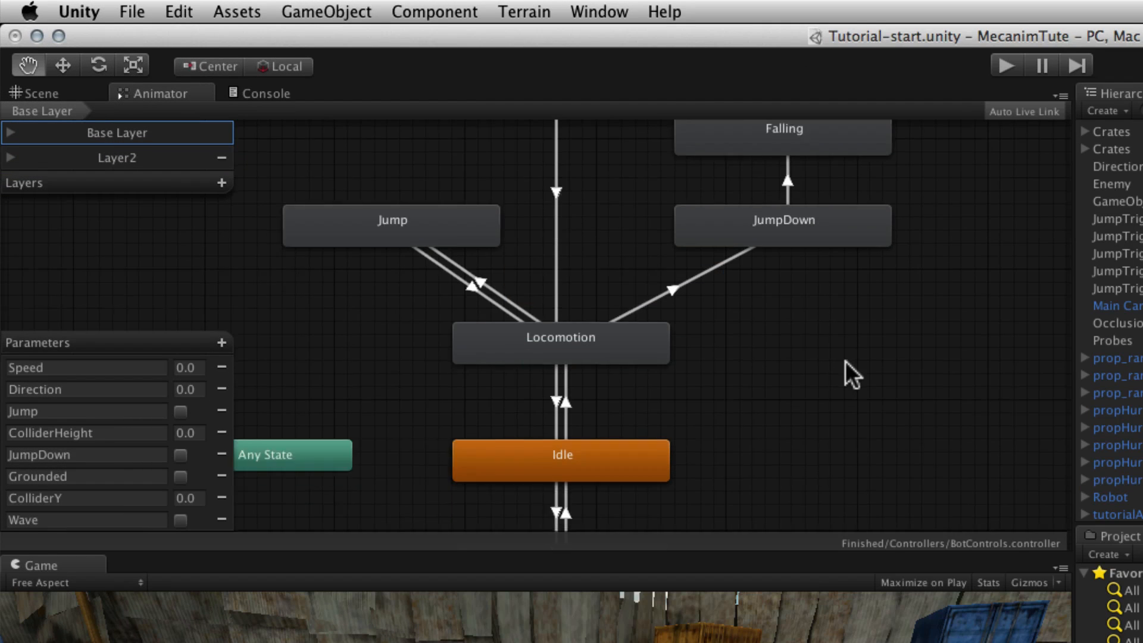
scroll(846, 360, up, 7)
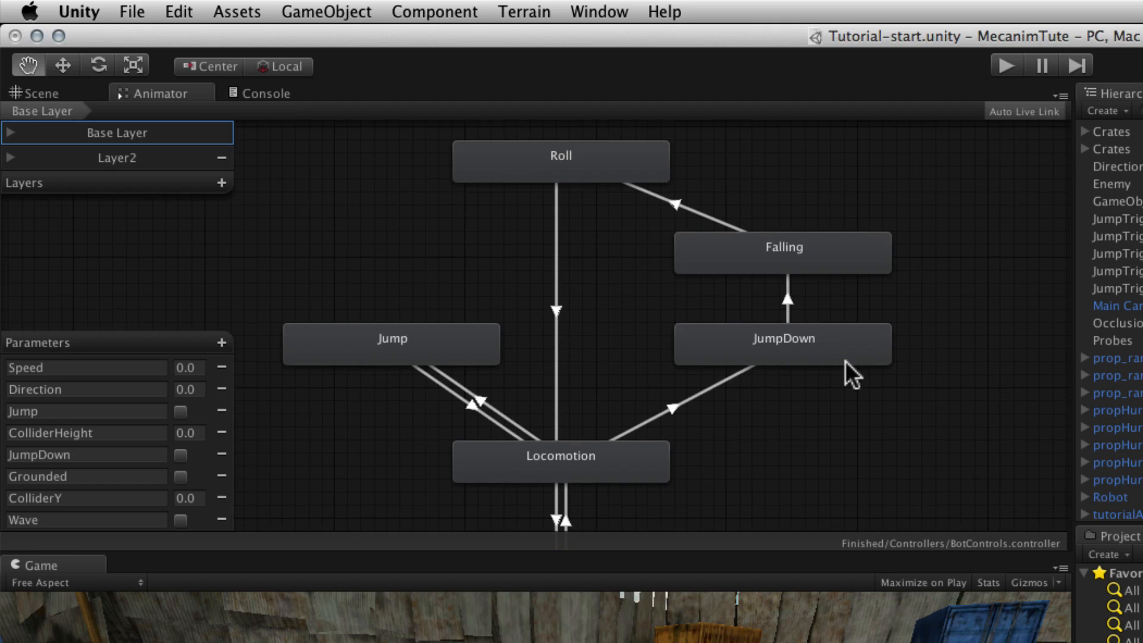
scroll(846, 361, down, 2)
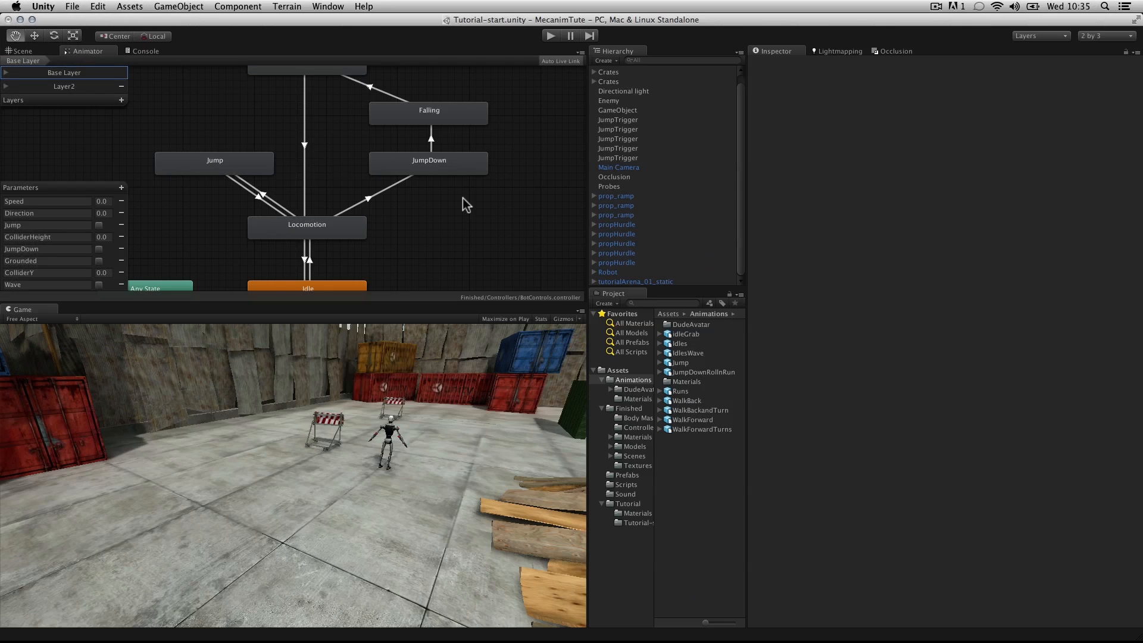
scroll(462, 198, down, 1)
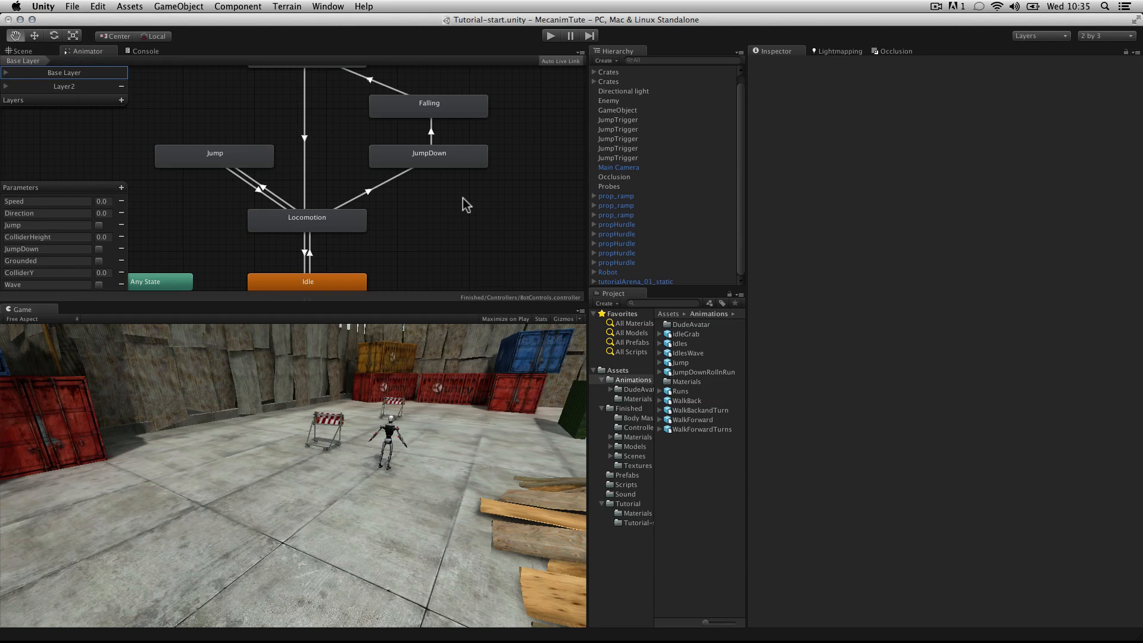
- Create an Animator Controller named MyBotControl in the Tutorial folder, and dock the Animator window beside the Game view
click(625, 504)
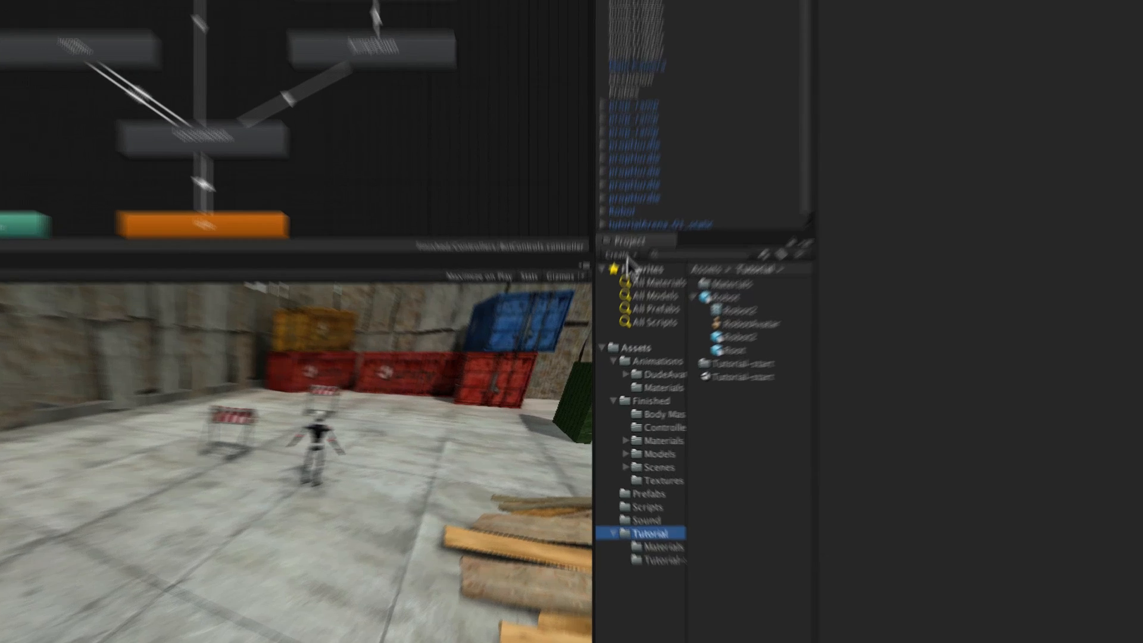
click(607, 303)
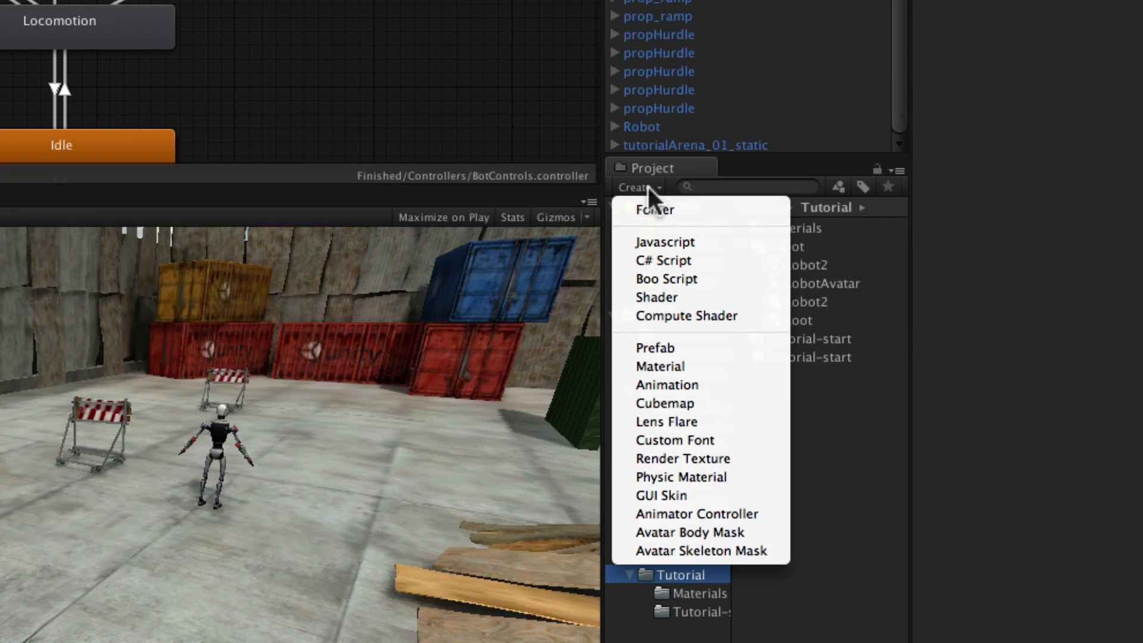
click(760, 516)
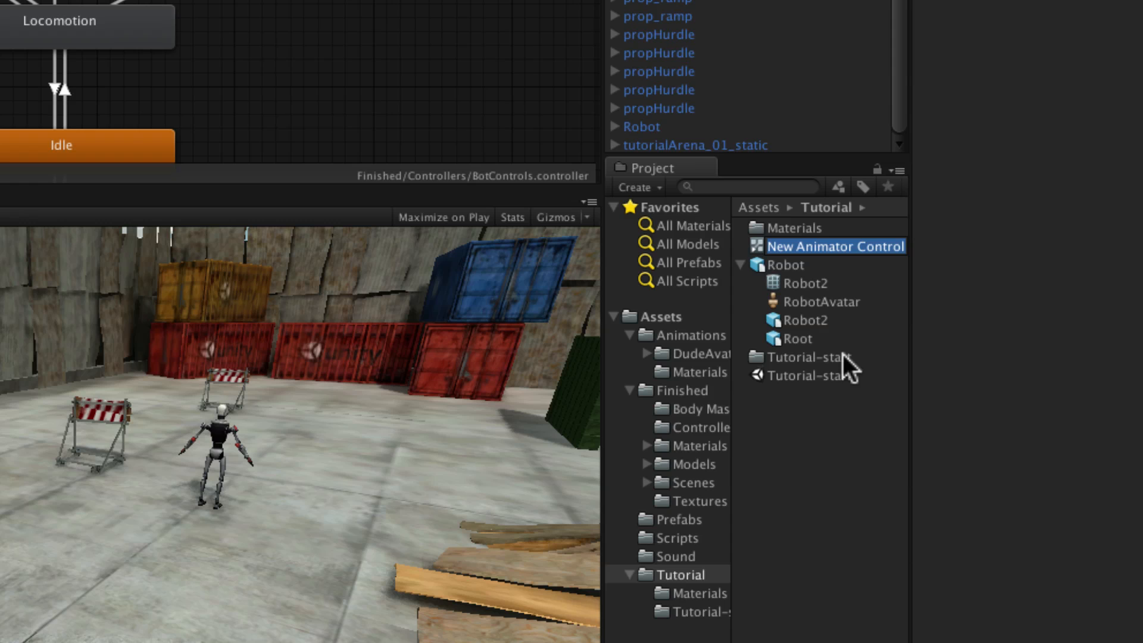
text(MyBot)
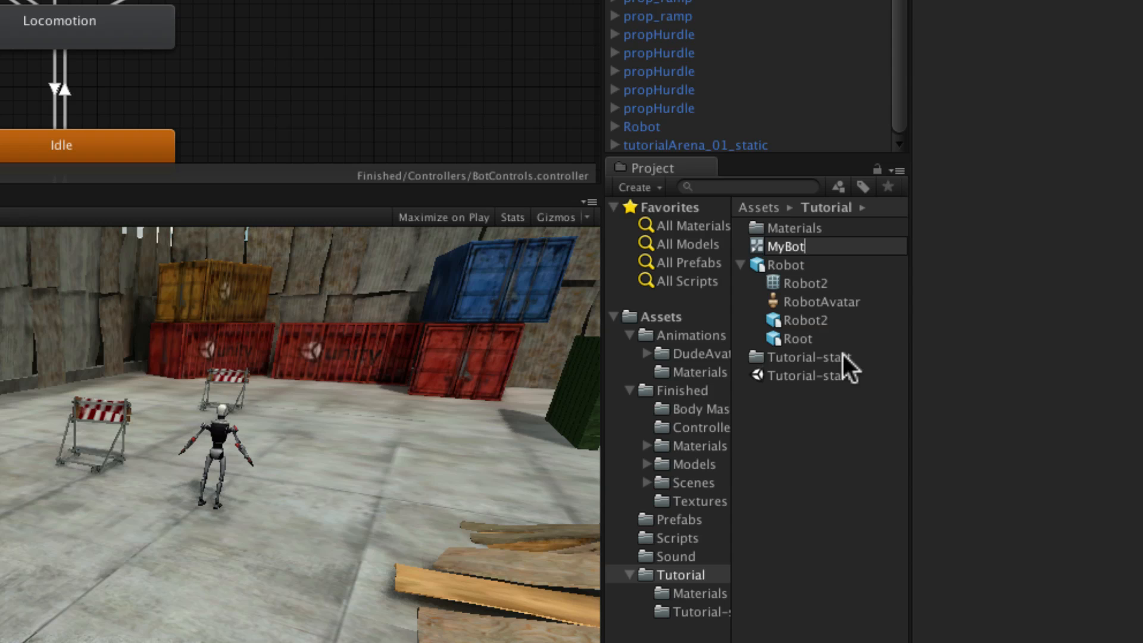
text(Control)
key(Return)
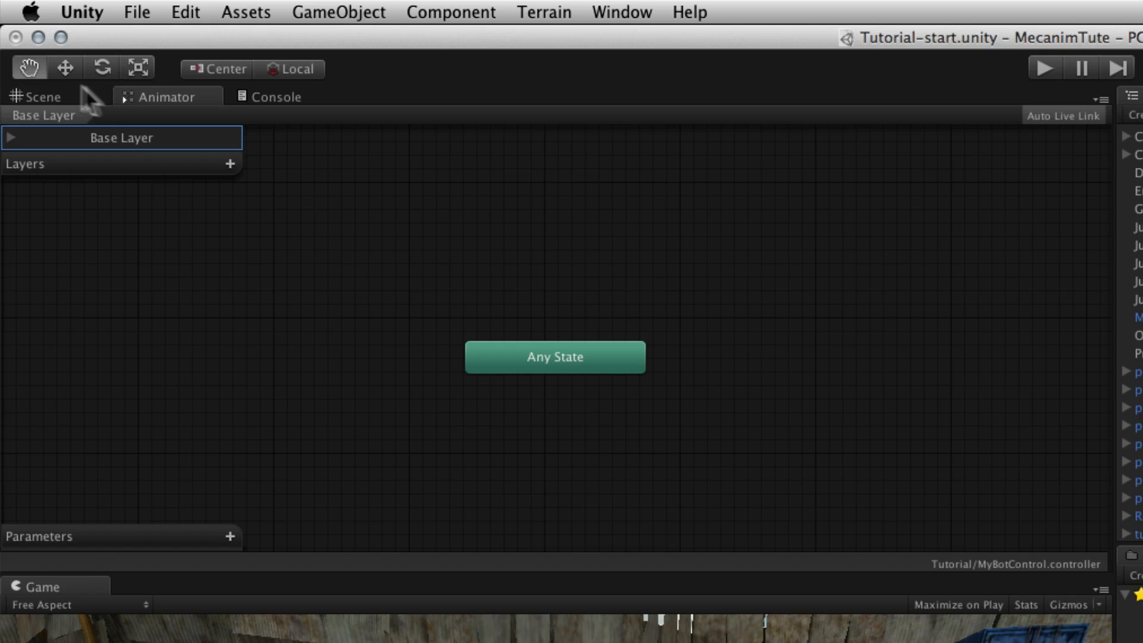
drag(166, 95, 160, 595)
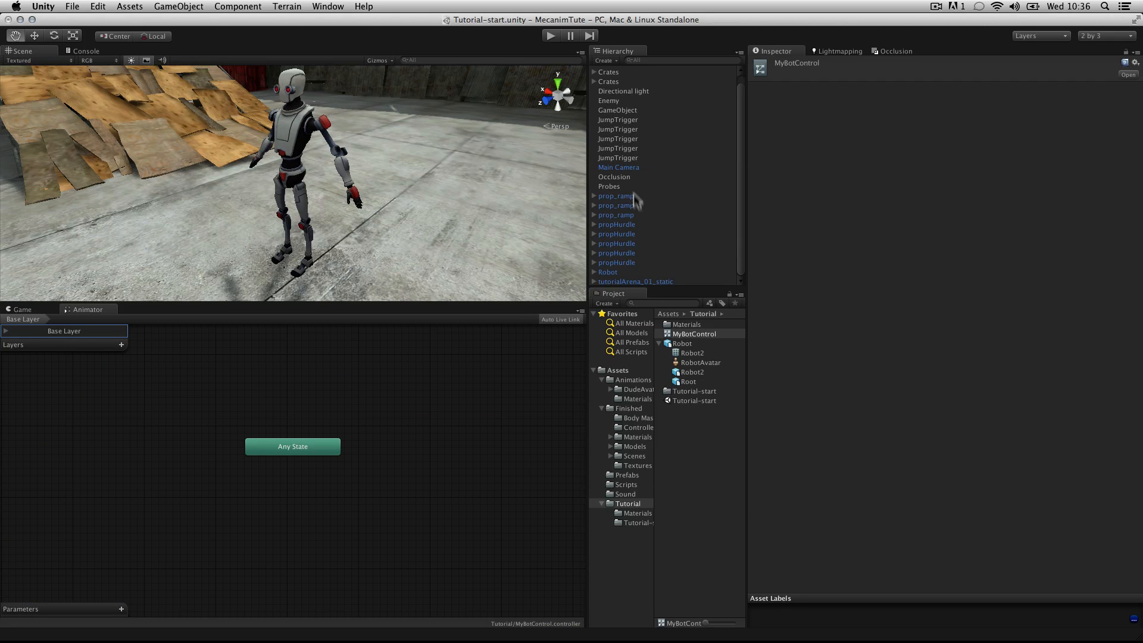
- Assign MyBotControl as the controller of the Robot's Animator component and enable Animate Physics
click(628, 272)
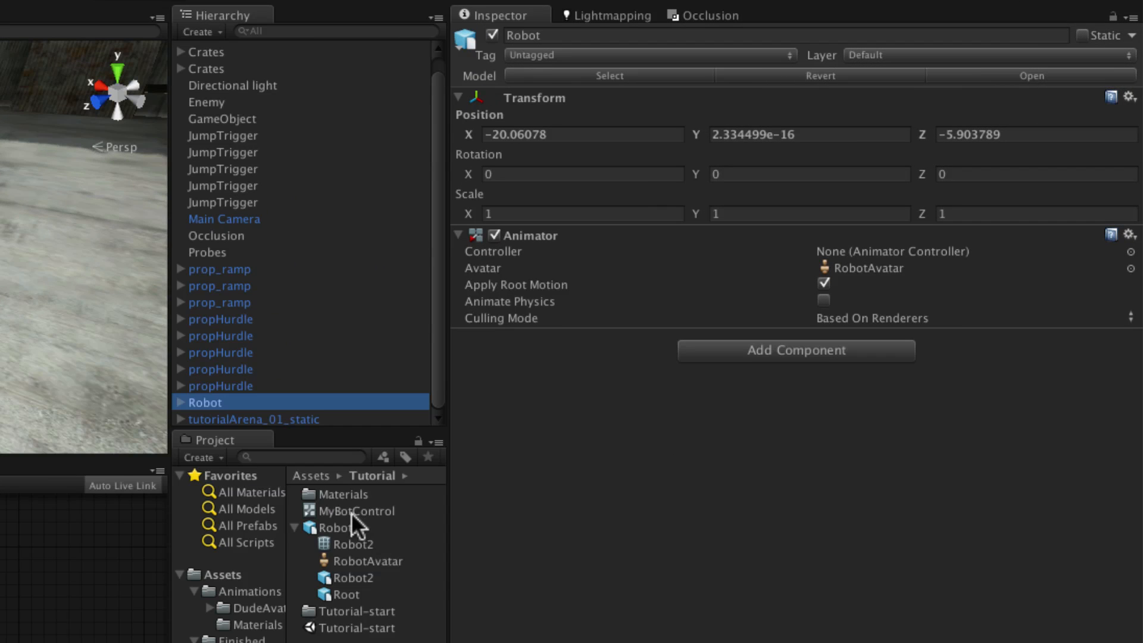
drag(665, 346, 890, 248)
drag(724, 354, 903, 250)
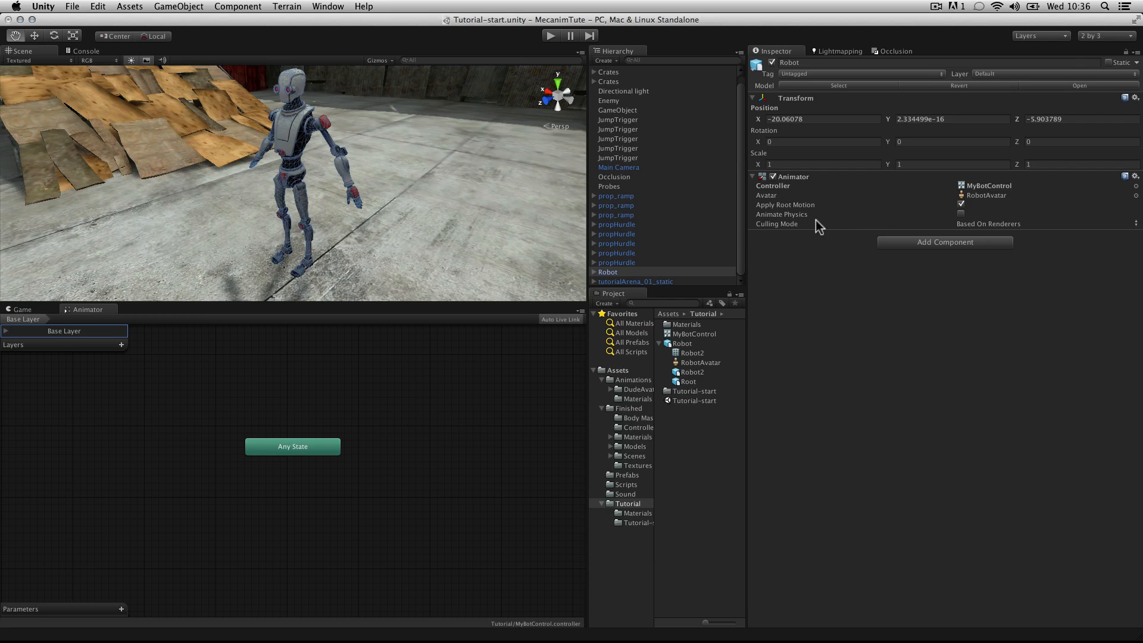
click(962, 214)
- Show the Animations folder's contents, collapse the Finished folder, and preview the Idle clip of the Idles file
click(627, 377)
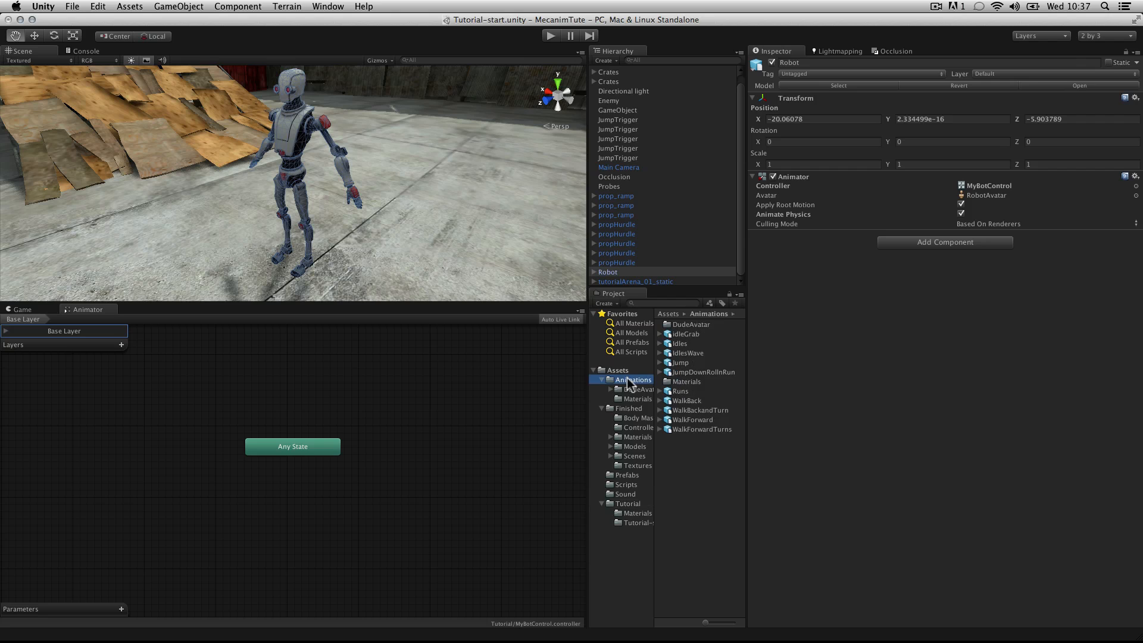
click(602, 408)
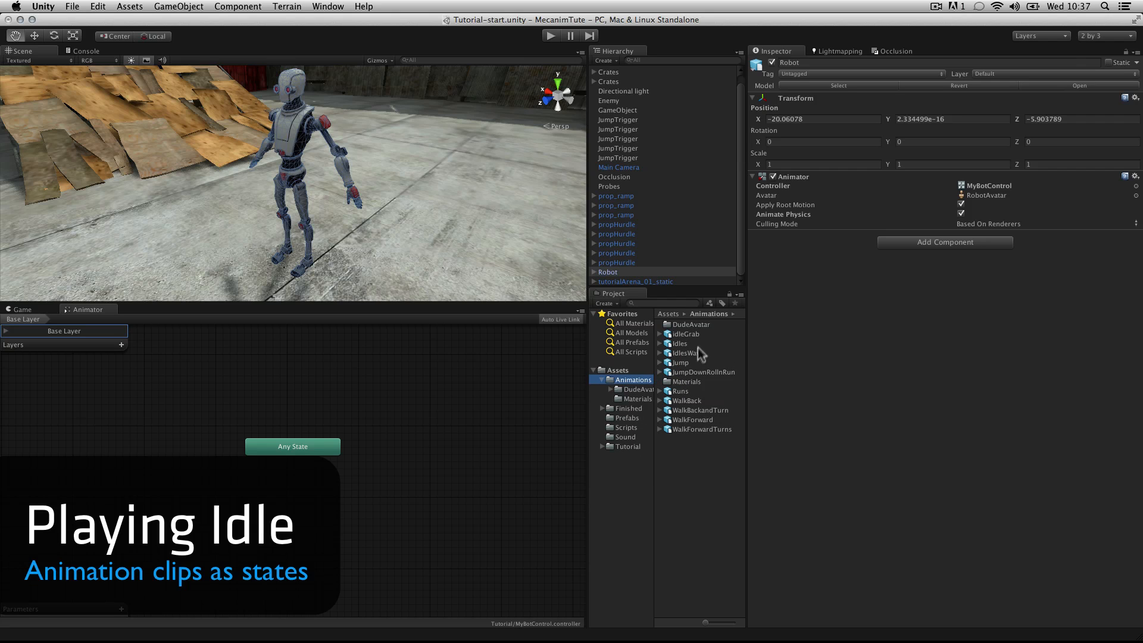
click(671, 344)
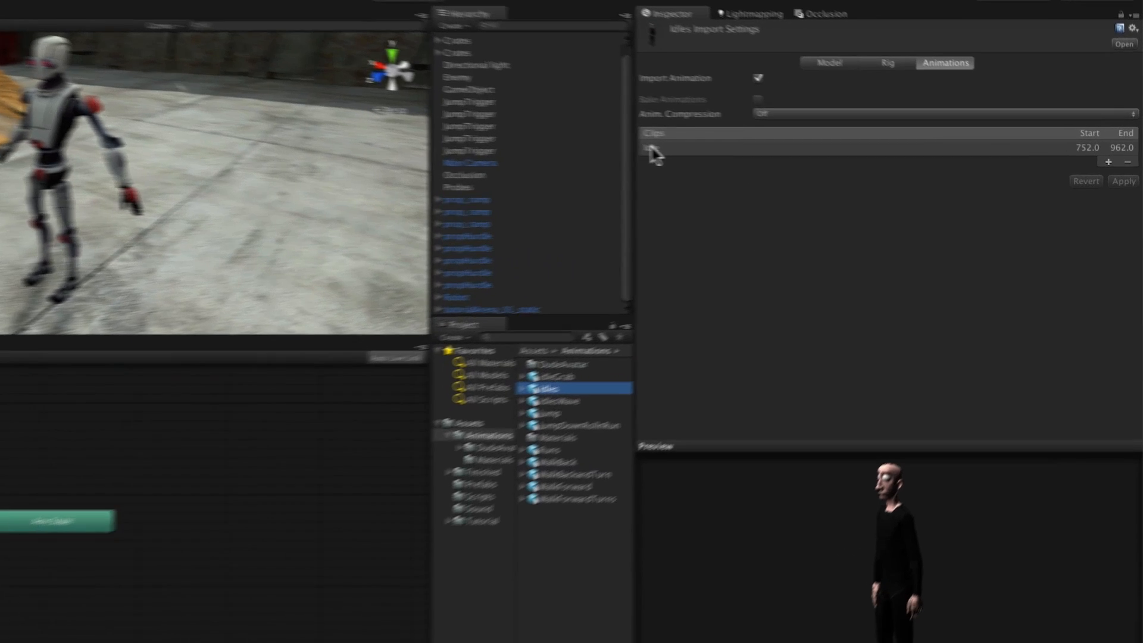
click(759, 156)
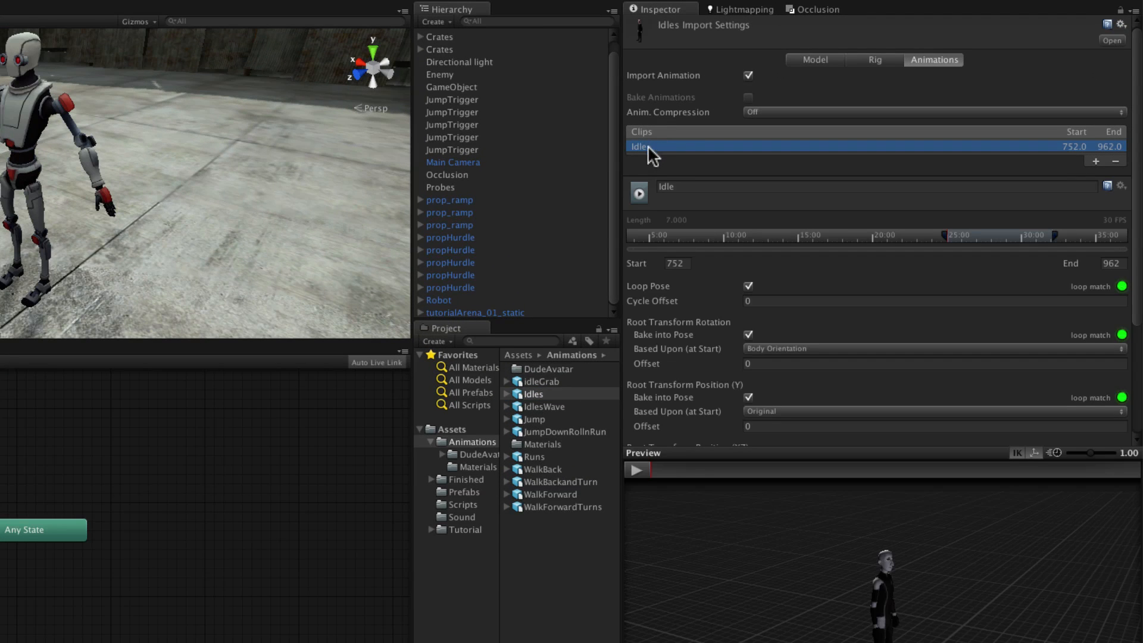
click(636, 470)
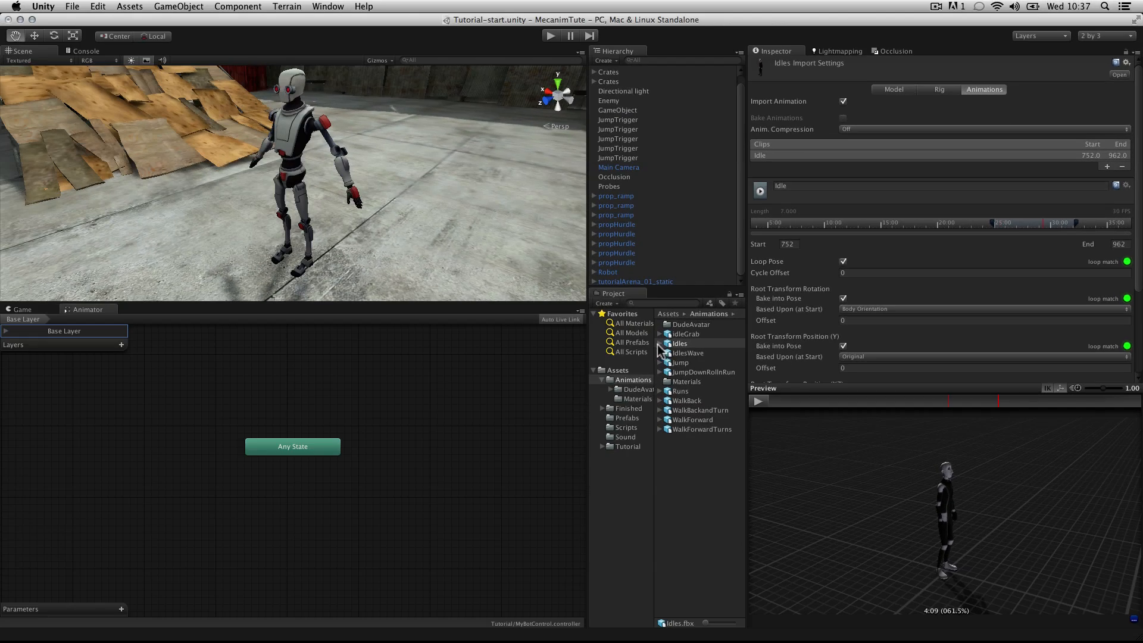
- Add the Idle clip from the Idles file as a state on the Base Layer and place it beside Any State
click(507, 395)
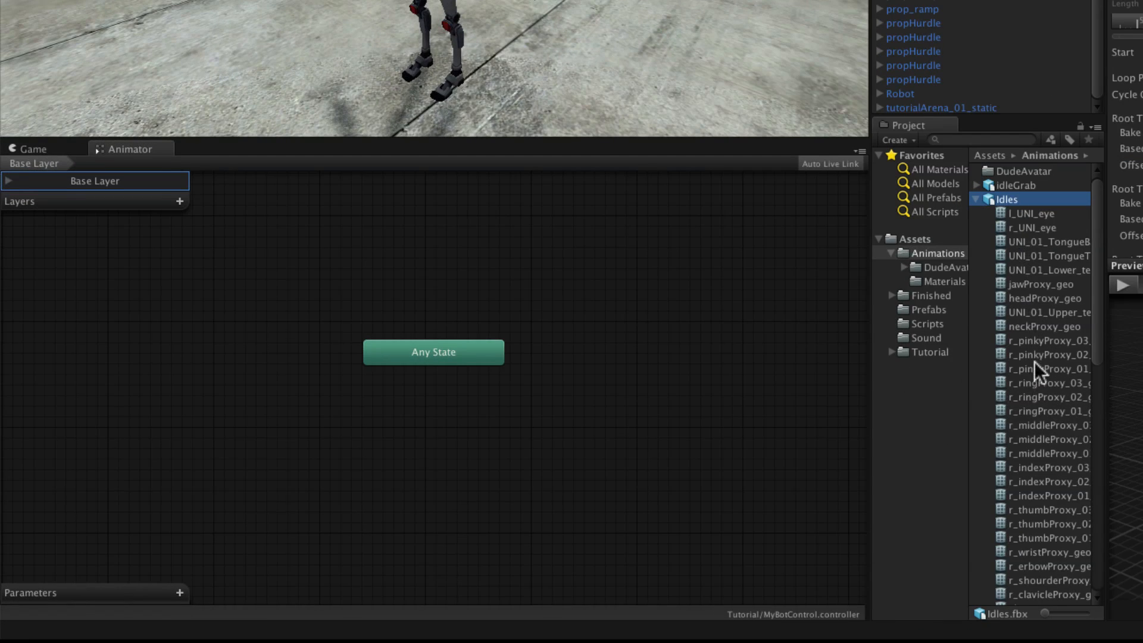
scroll(1033, 411, down, 10)
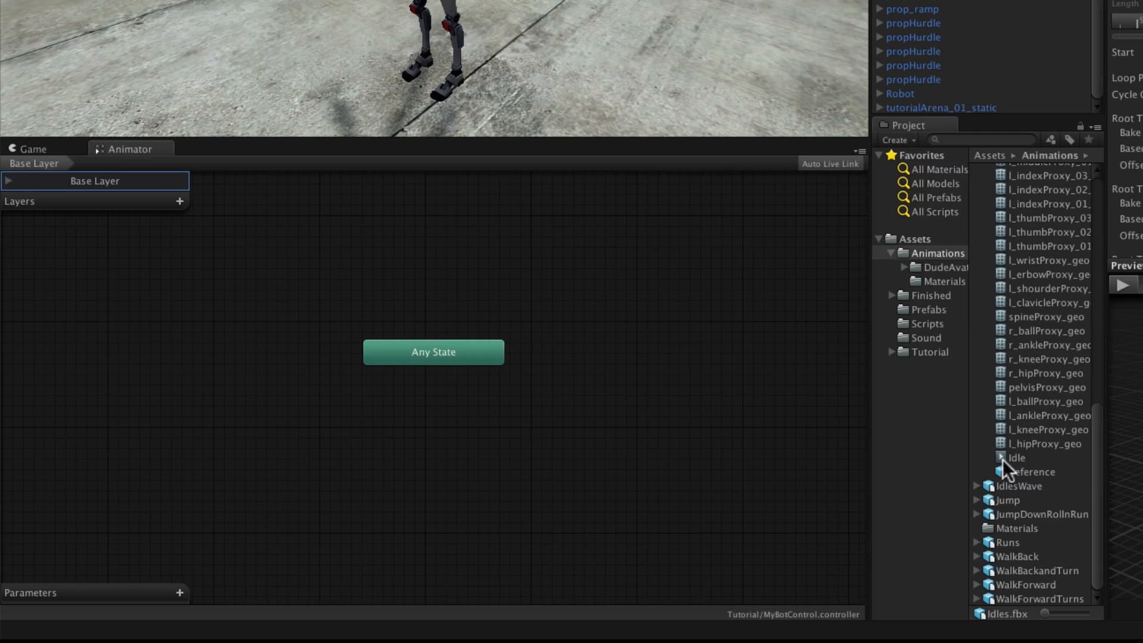
drag(1001, 455, 466, 425)
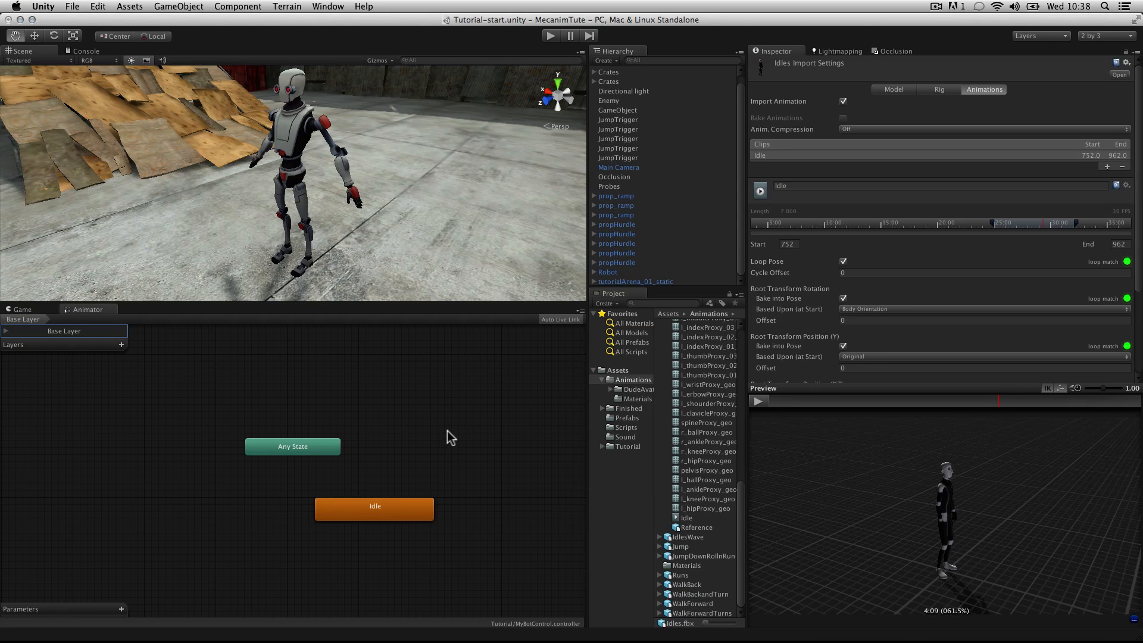
alt+drag(466, 425, 351, 435)
drag(317, 514, 425, 464)
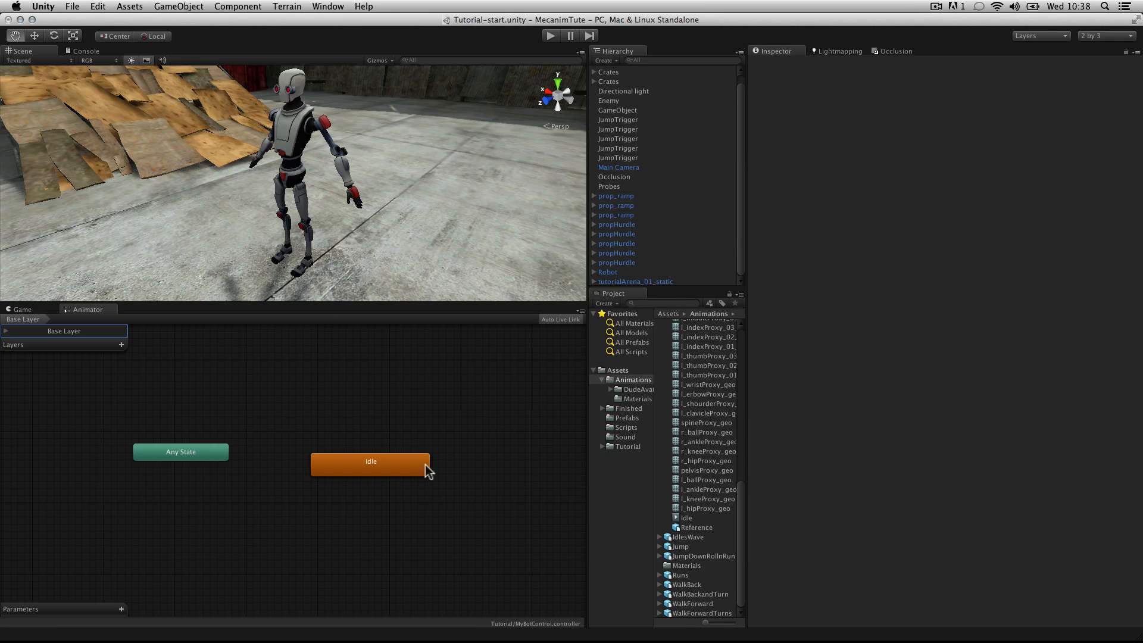
- Run the scene briefly to check the Robot's idle animation, stop it, and collapse the Idles file's contents
click(549, 35)
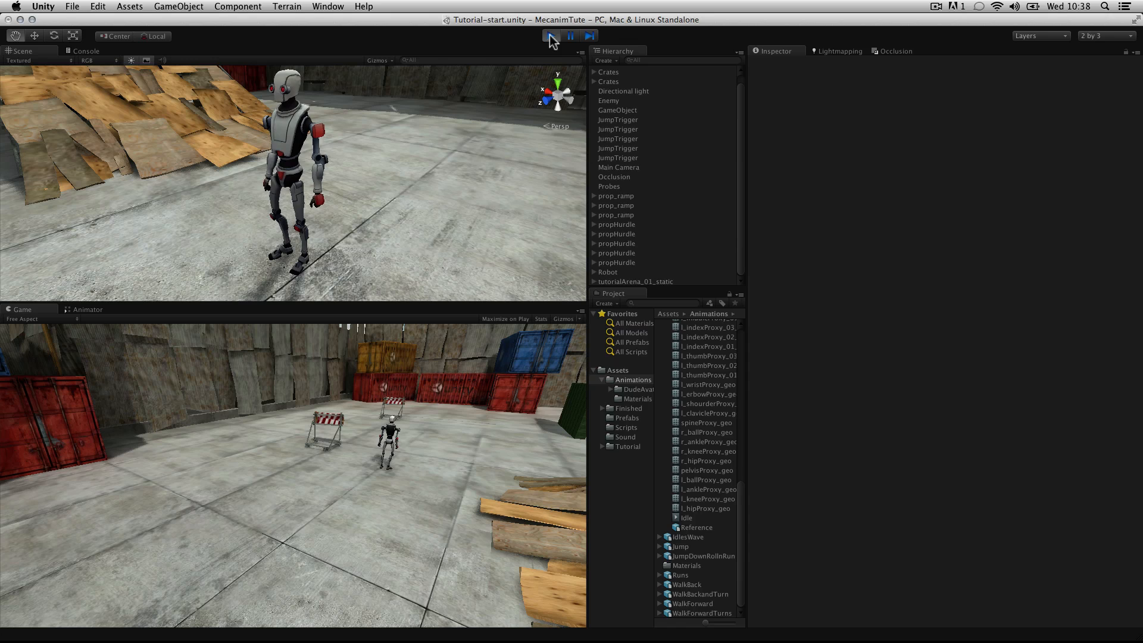
click(550, 37)
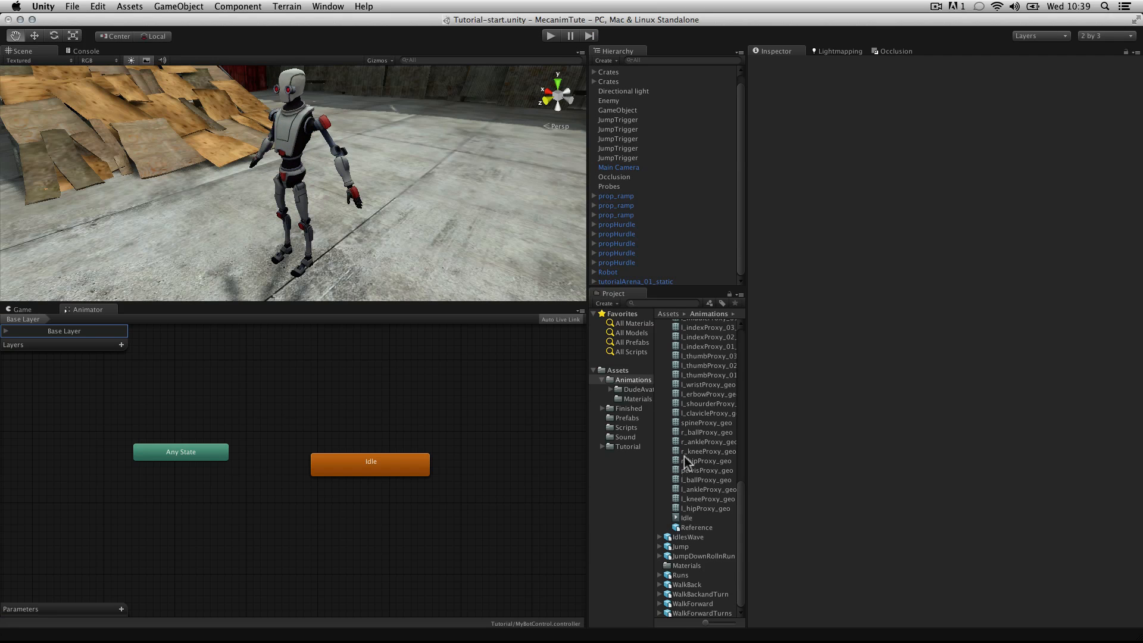
scroll(681, 459, up, 10)
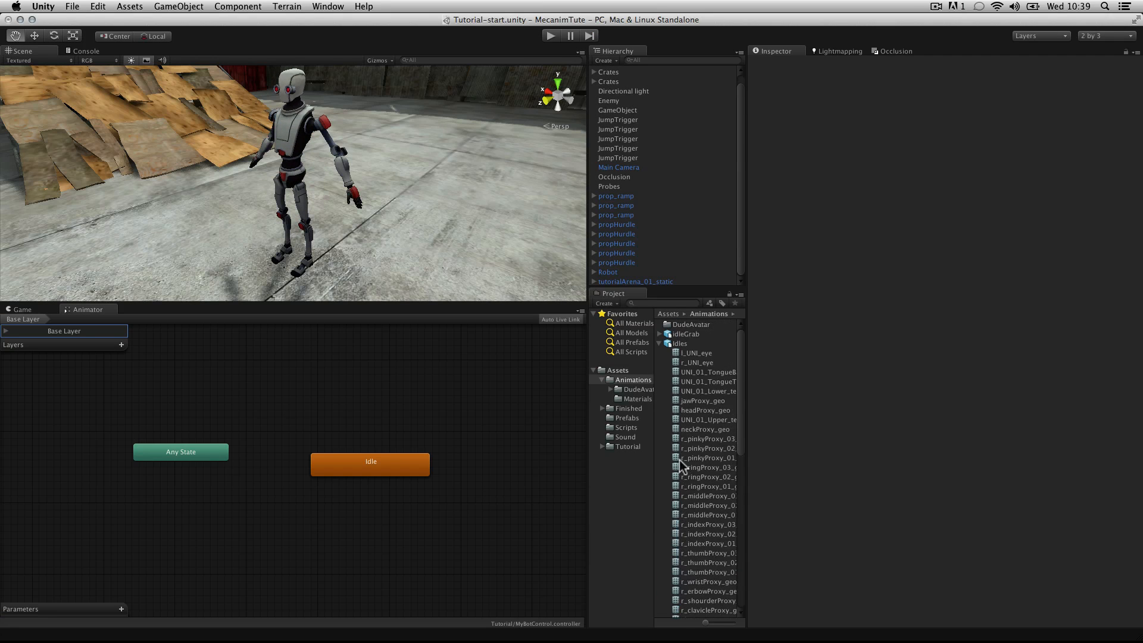
click(659, 344)
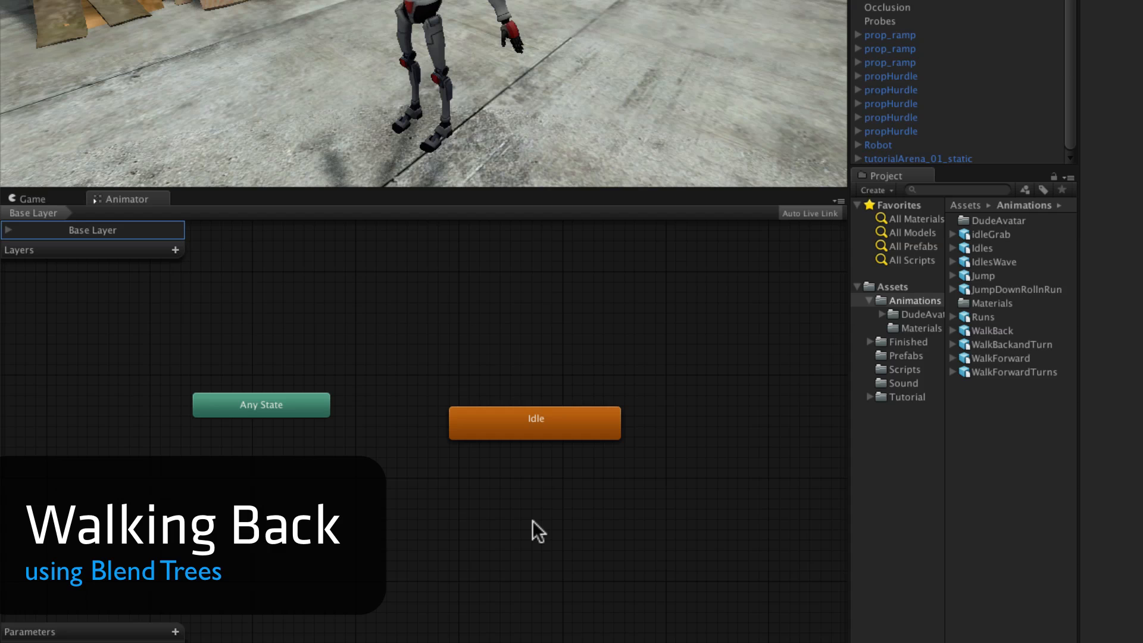
- Create a state from a new blend tree, place it directly below Idle, and name it WalkBack
right_click(533, 521)
mouse_move(577, 527)
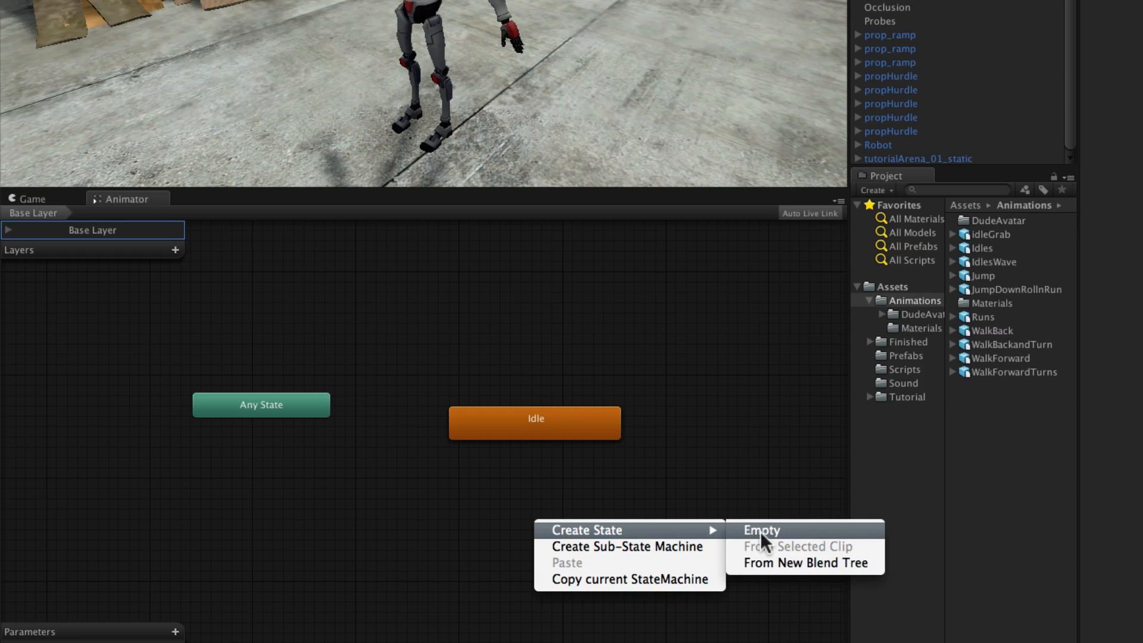
click(787, 560)
drag(674, 533, 599, 500)
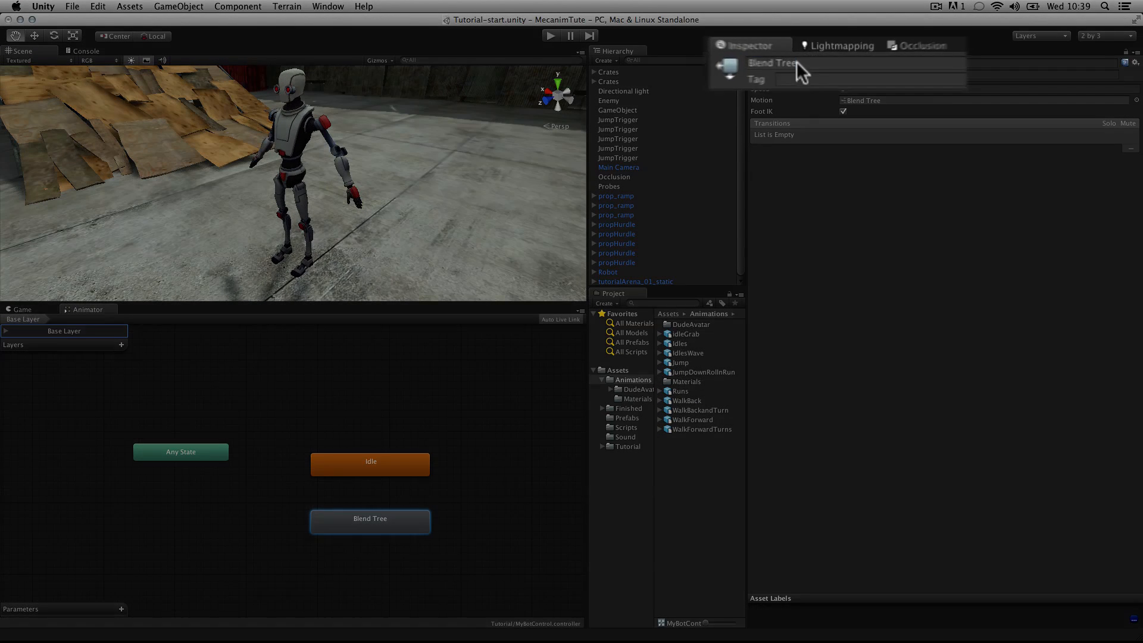
click(797, 62)
text(WalkBack)
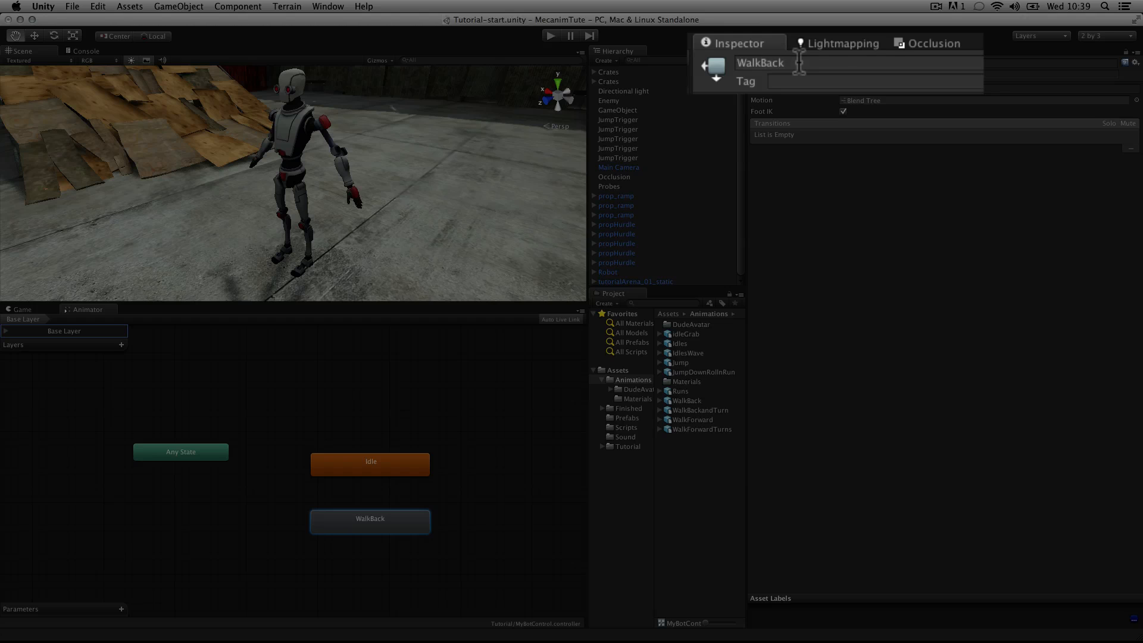
- Open the WalkBack state's blend tree and add three empty motion fields to its Motion list
double_click(394, 524)
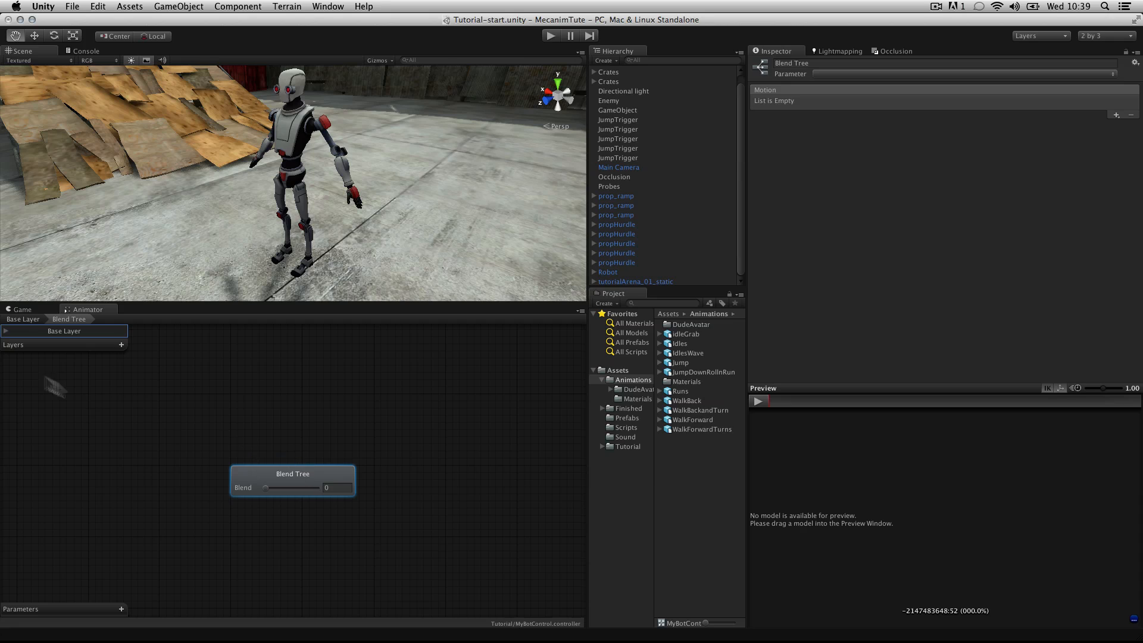
click(20, 322)
double_click(392, 510)
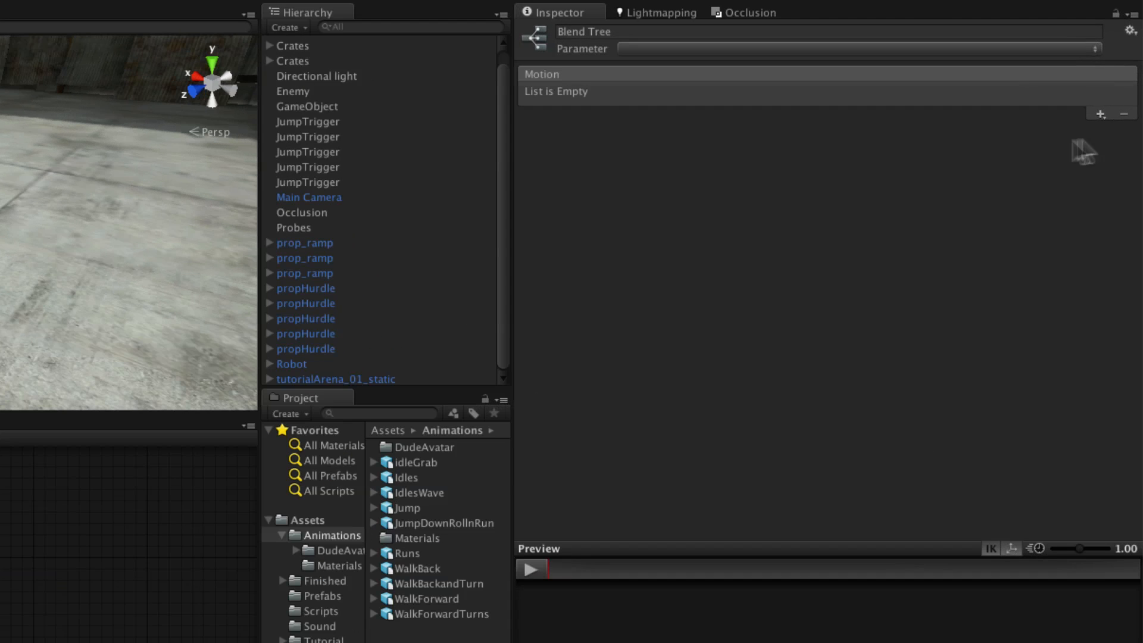
click(1102, 114)
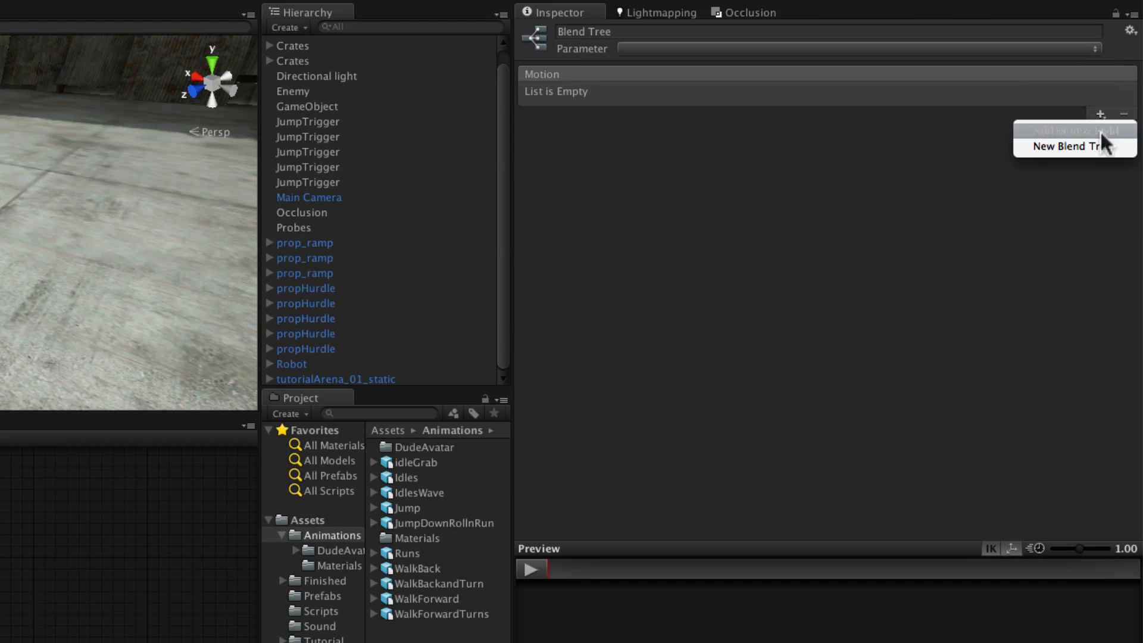
click(1101, 133)
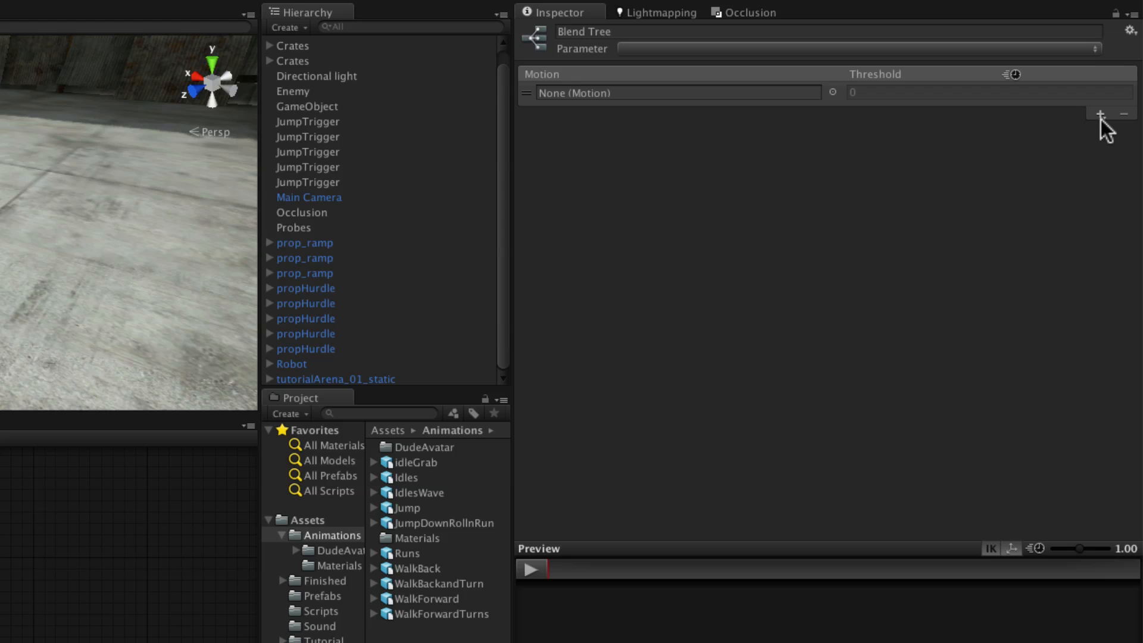
click(1102, 112)
click(1096, 125)
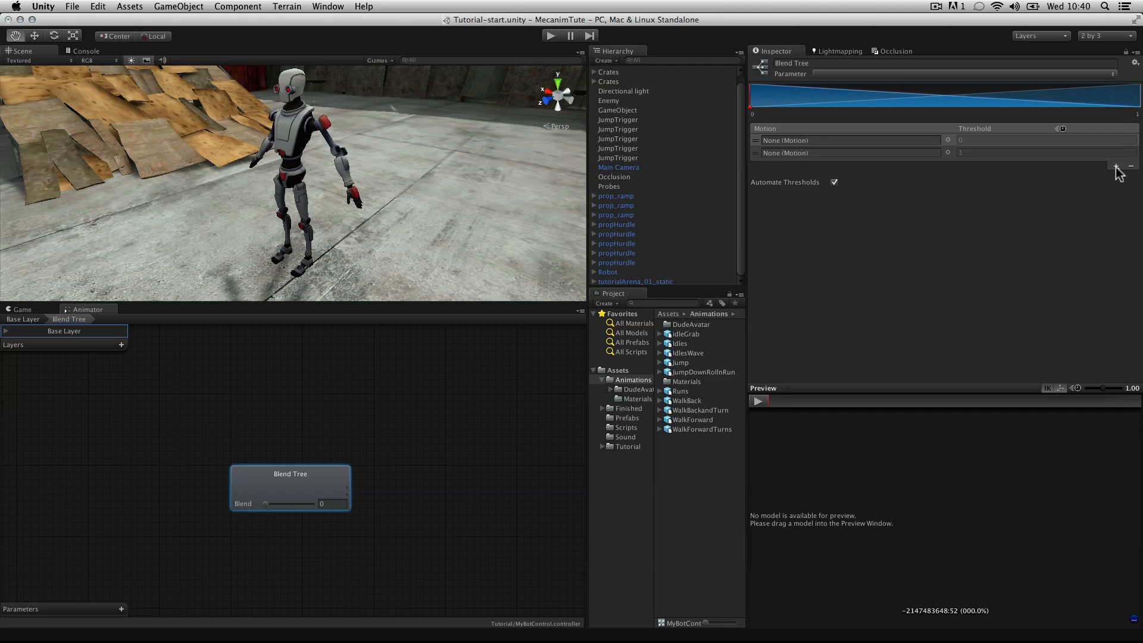
click(1100, 189)
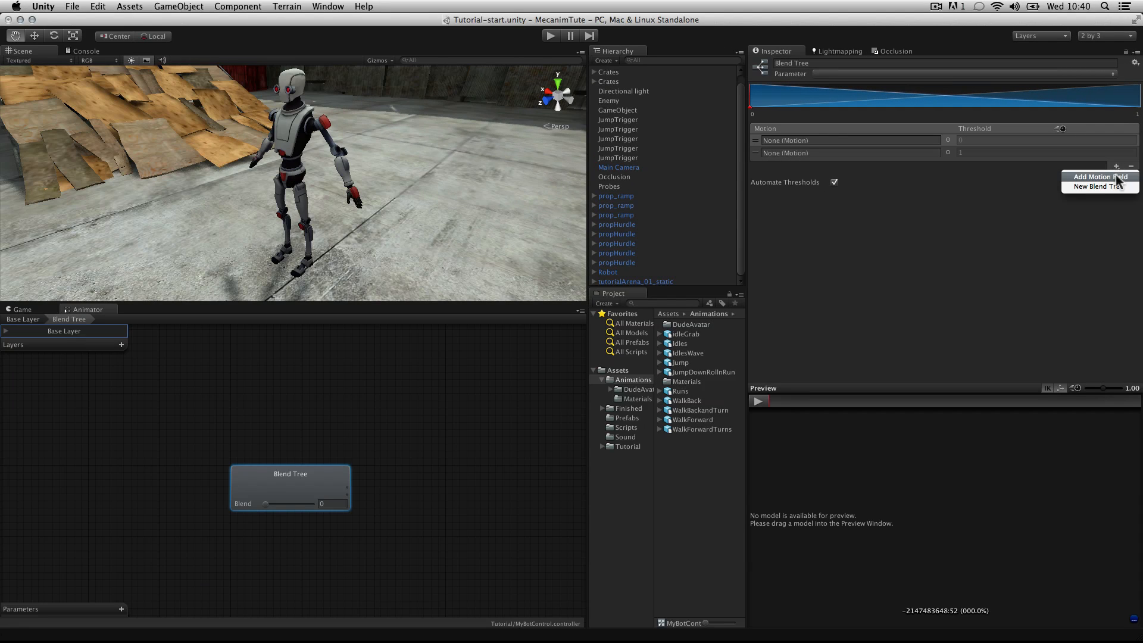
click(1116, 177)
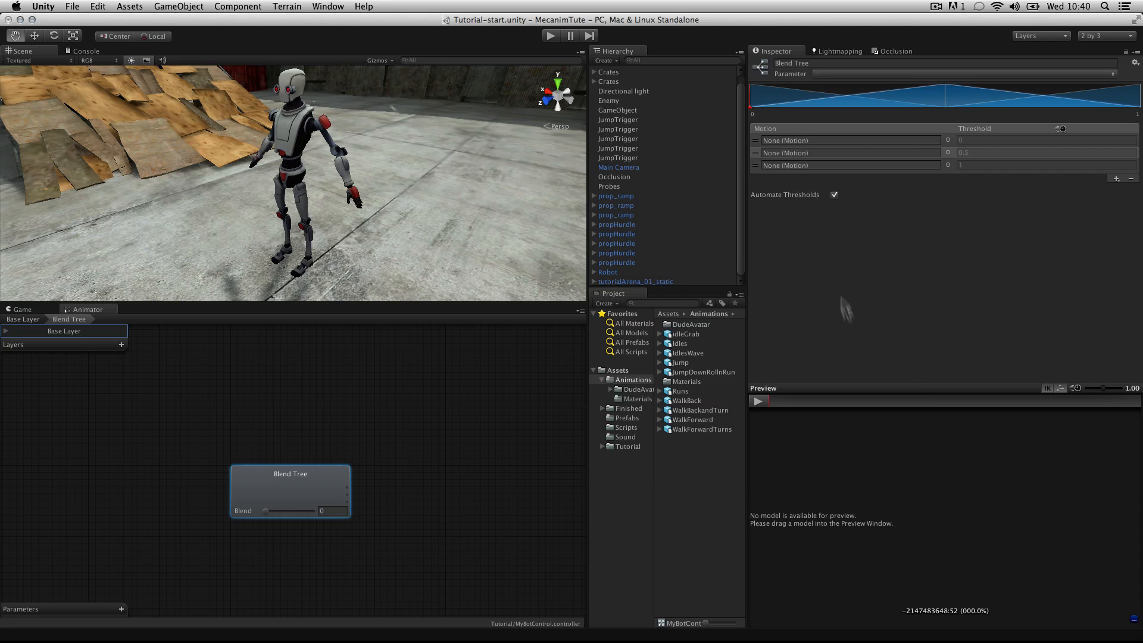
- Expand the WalkBack animation file and play its WalkBack clip briefly in the preview
click(659, 401)
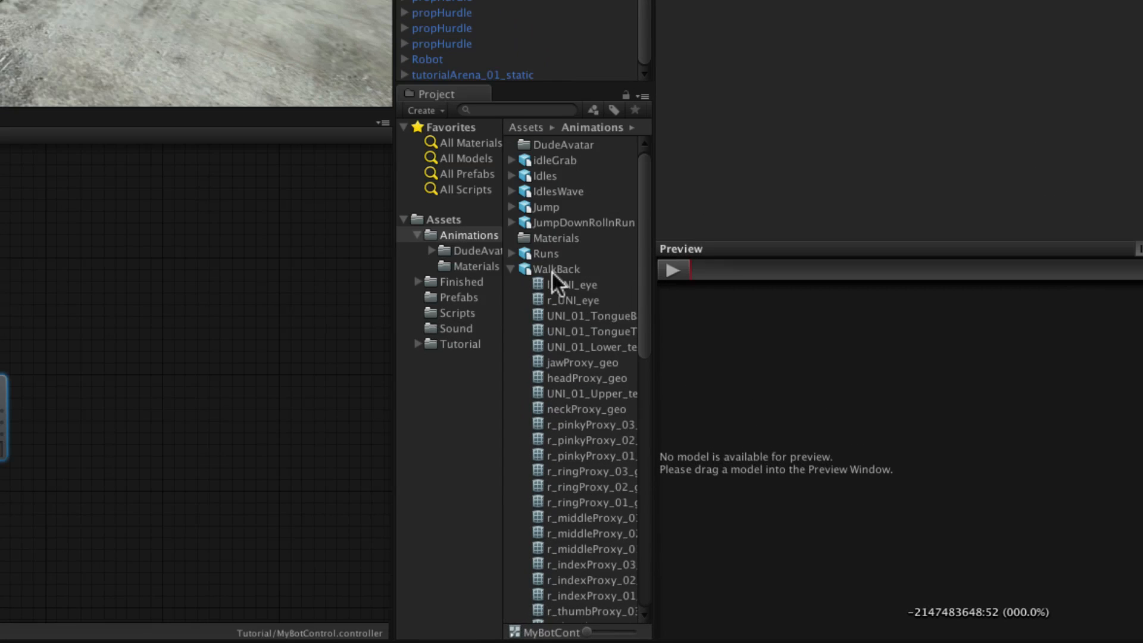
click(684, 402)
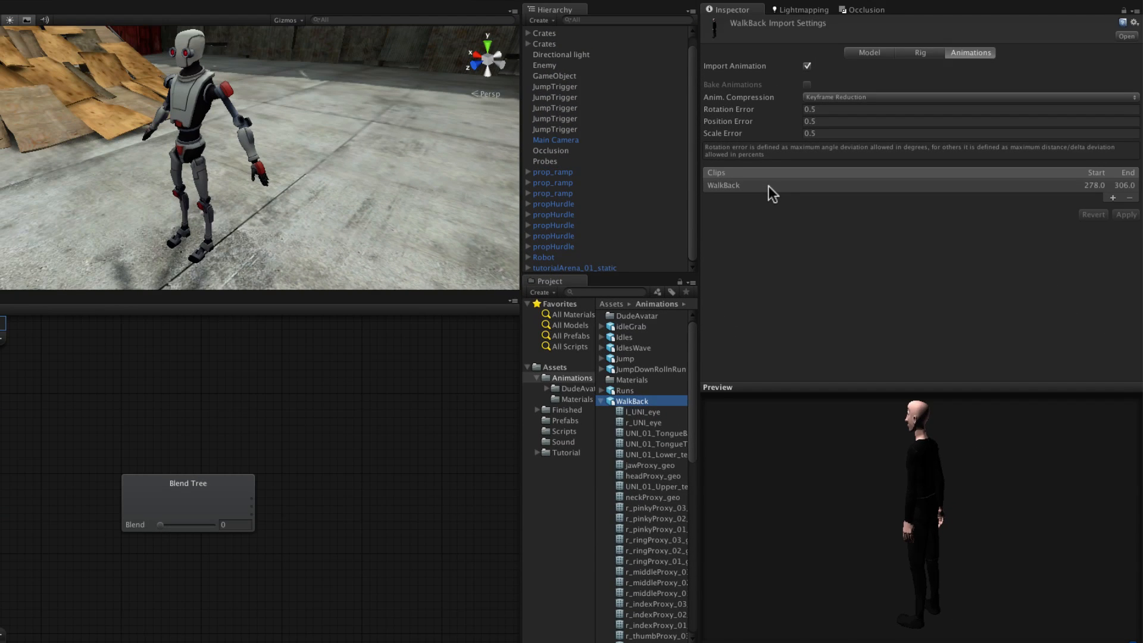
click(769, 186)
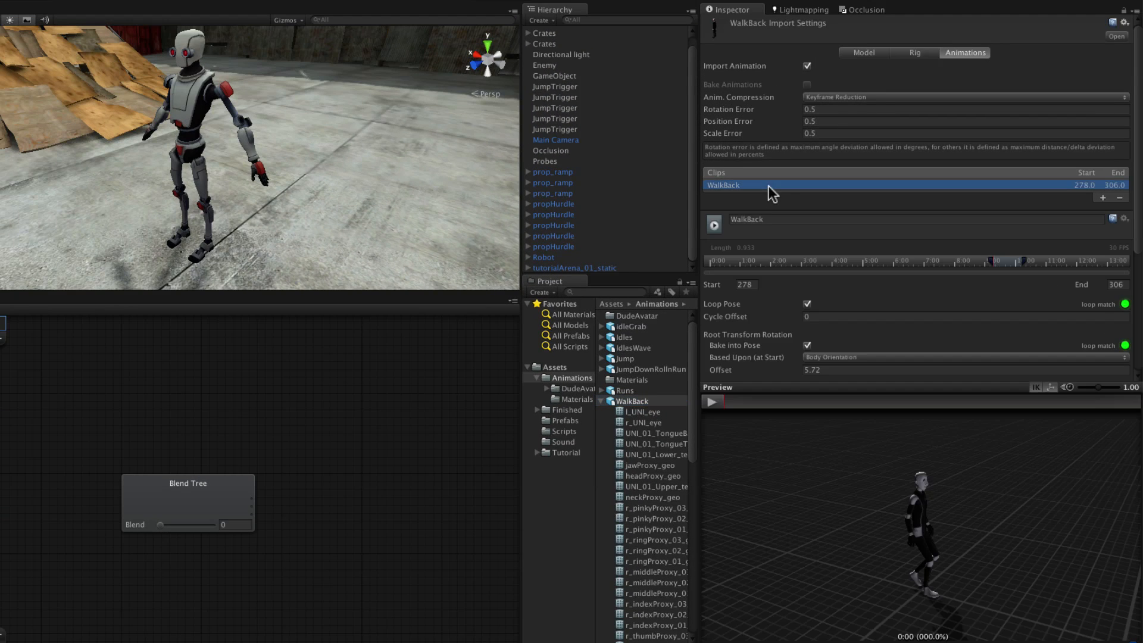
click(717, 404)
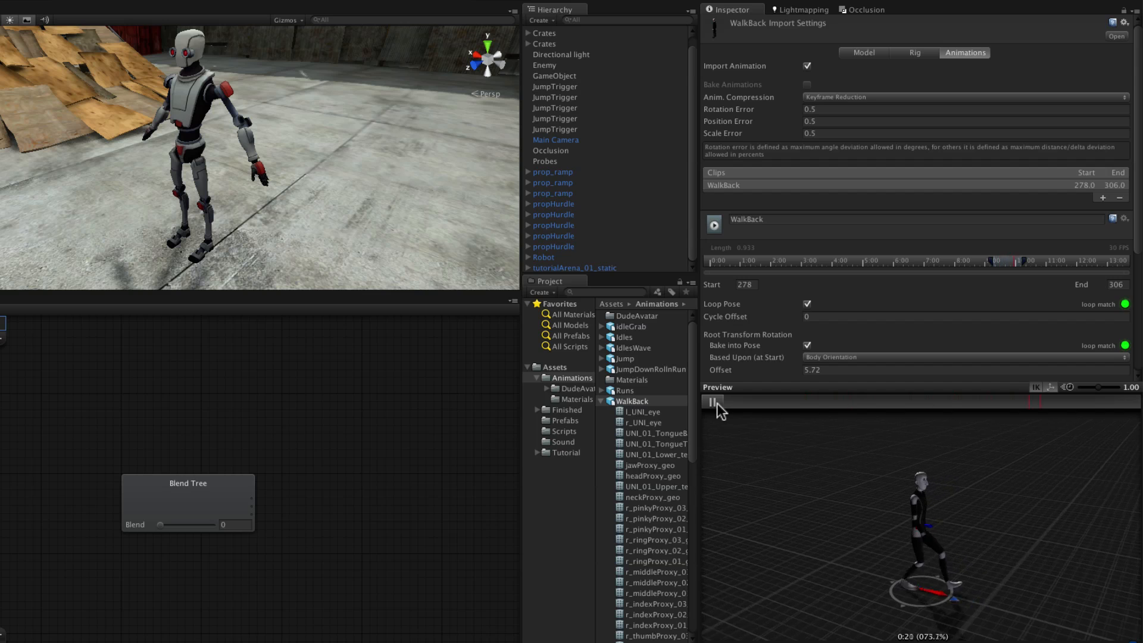
click(717, 402)
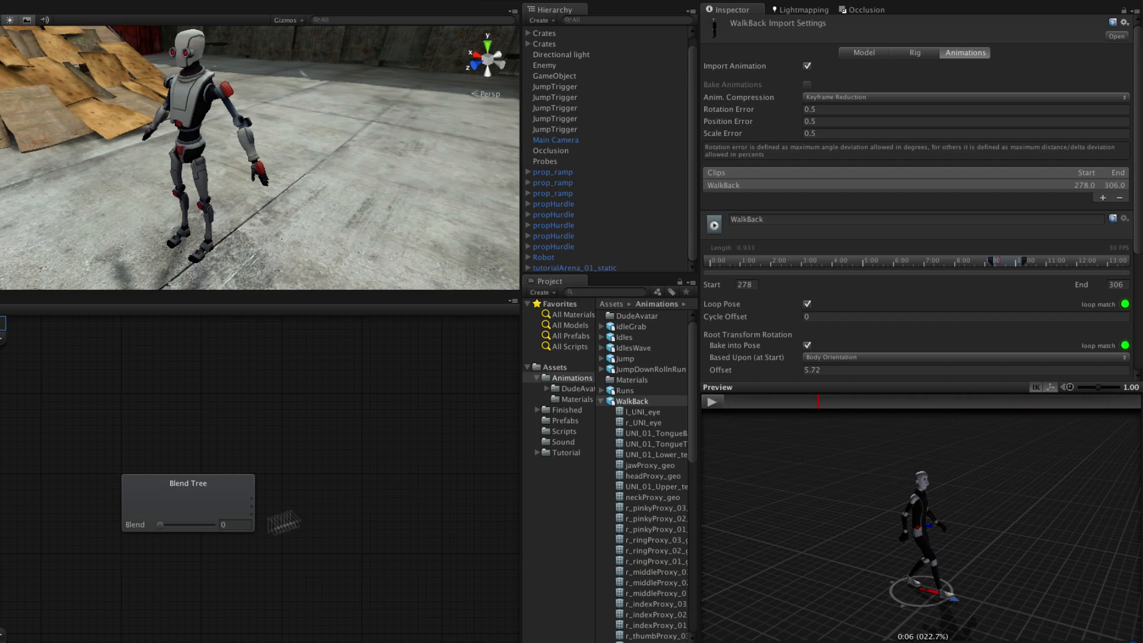
- Assign the WalkBack clip from the WalkBack file to the middle motion field of the blend tree
click(219, 492)
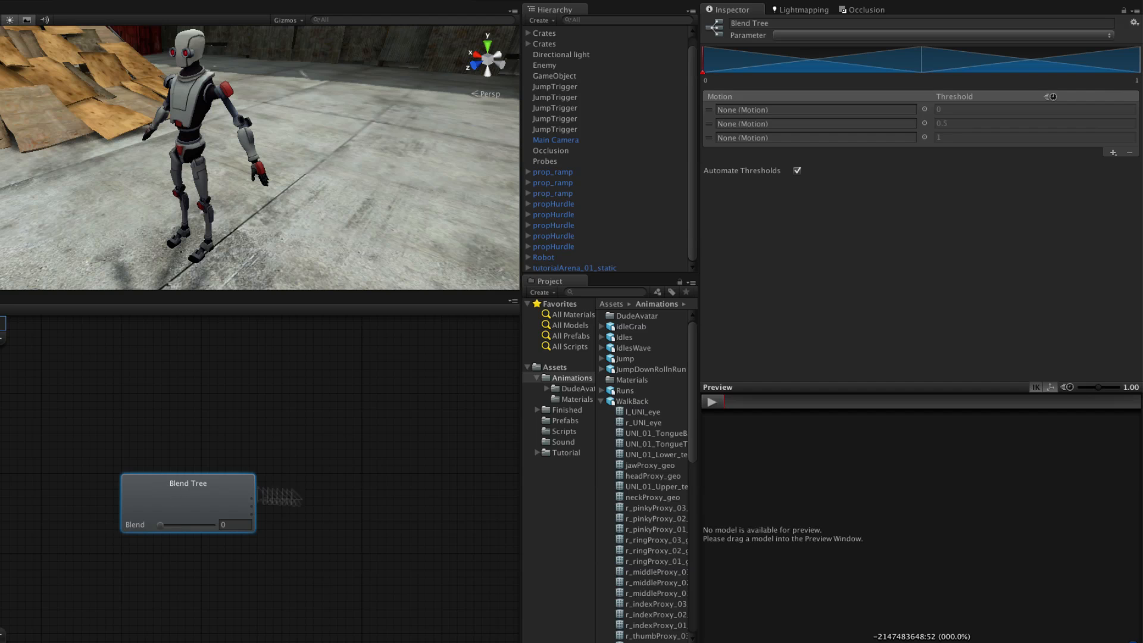
scroll(620, 476, down, 10)
scroll(620, 476, up, 10)
click(601, 401)
click(601, 402)
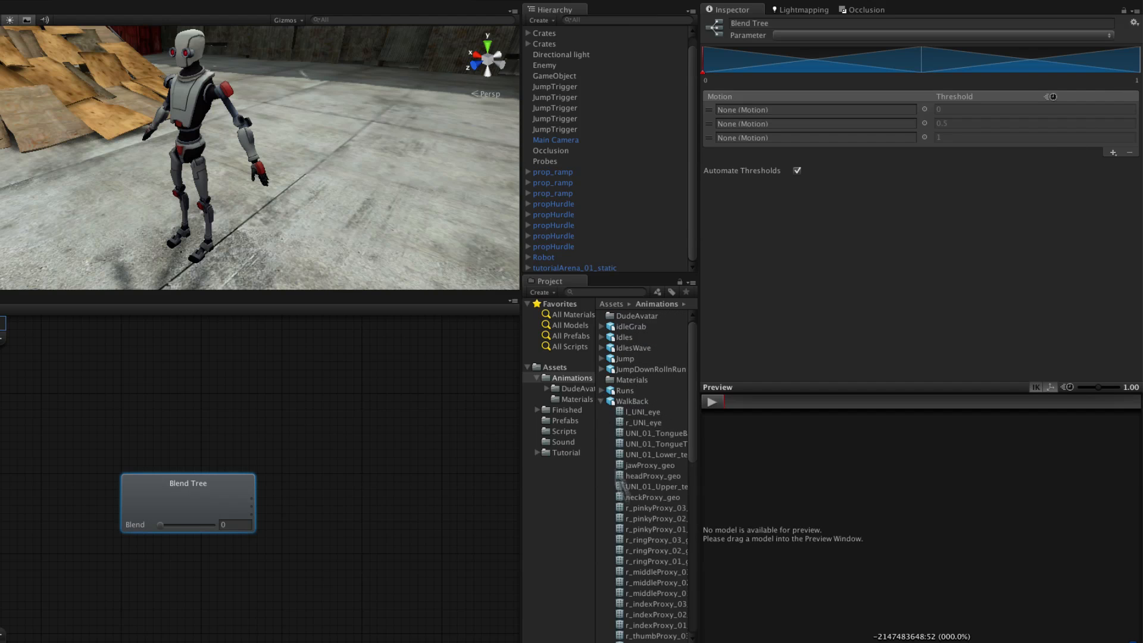
scroll(633, 536, down, 10)
scroll(632, 536, down, 1)
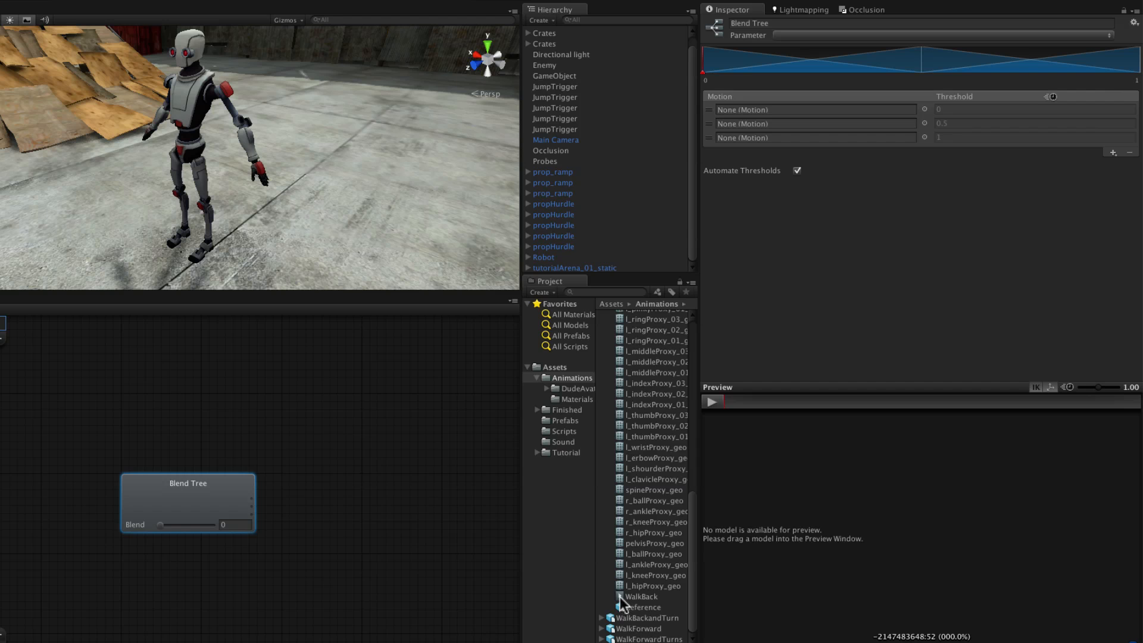
drag(619, 596, 764, 124)
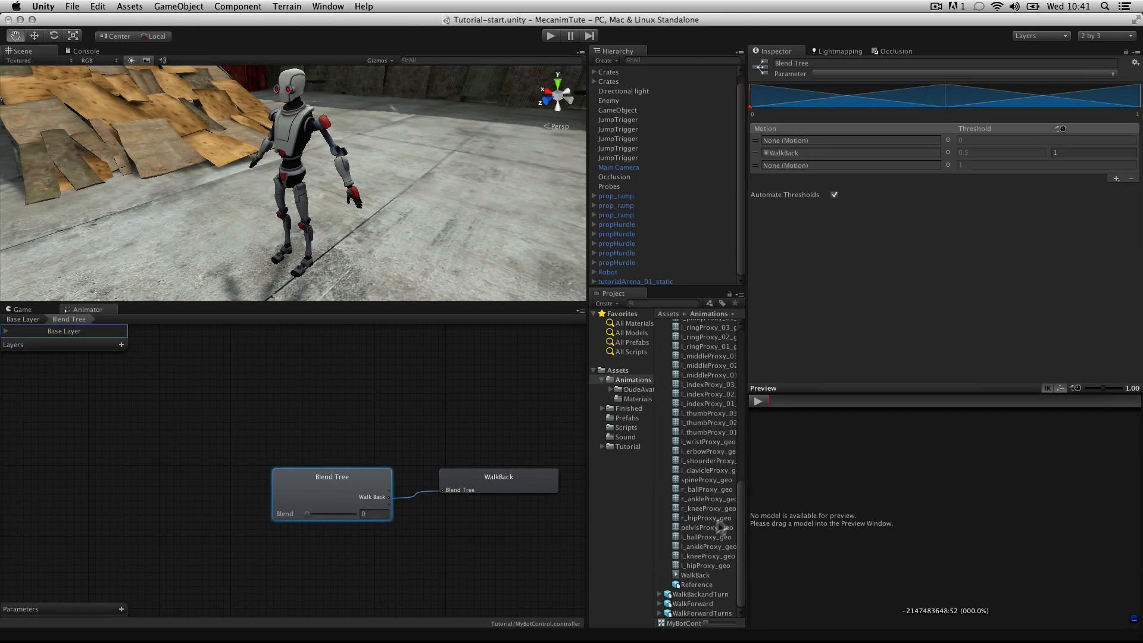
- Assign WalkBackTurnLeft and WalkBackTurnRight from the WalkBackandTurn file to the blend tree's first and third motion fields
scroll(701, 504, up, 10)
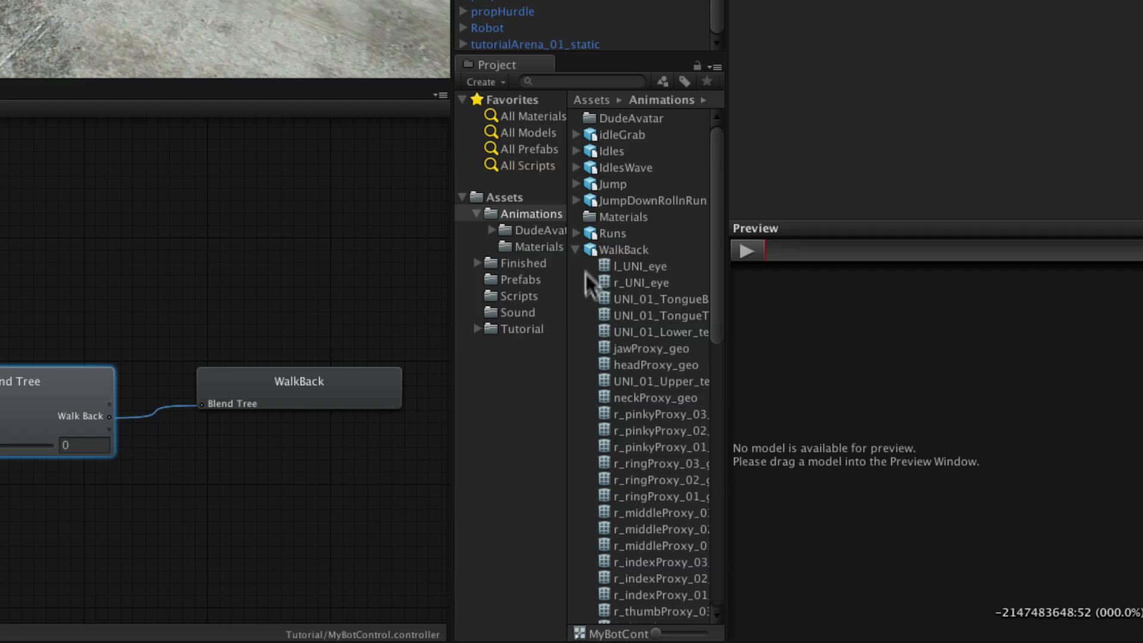
click(576, 249)
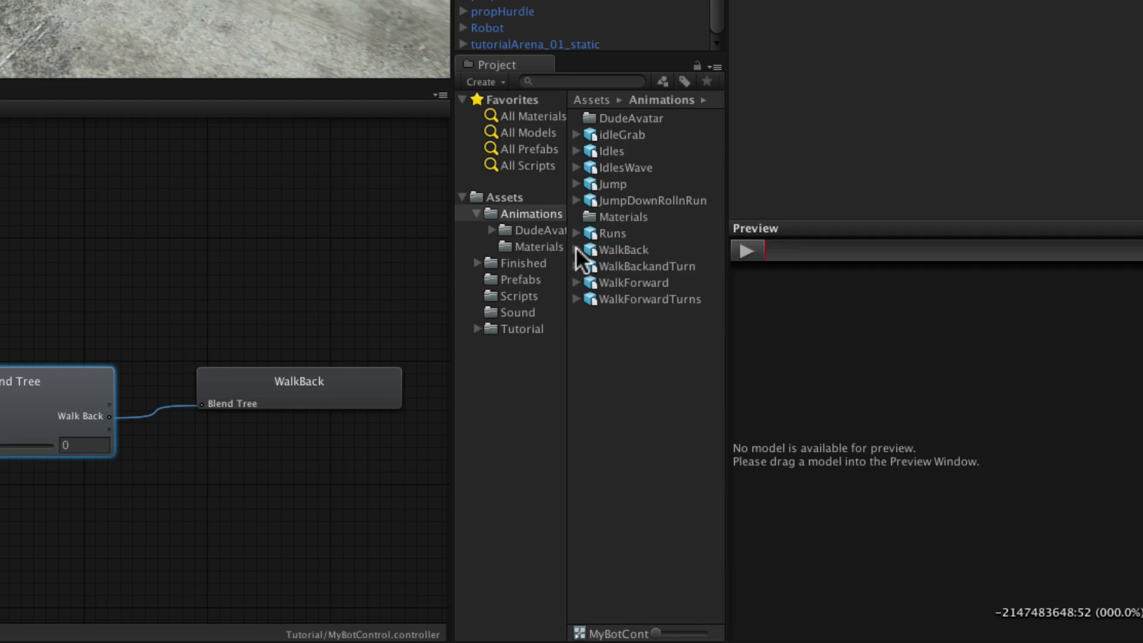
click(575, 266)
scroll(667, 438, down, 10)
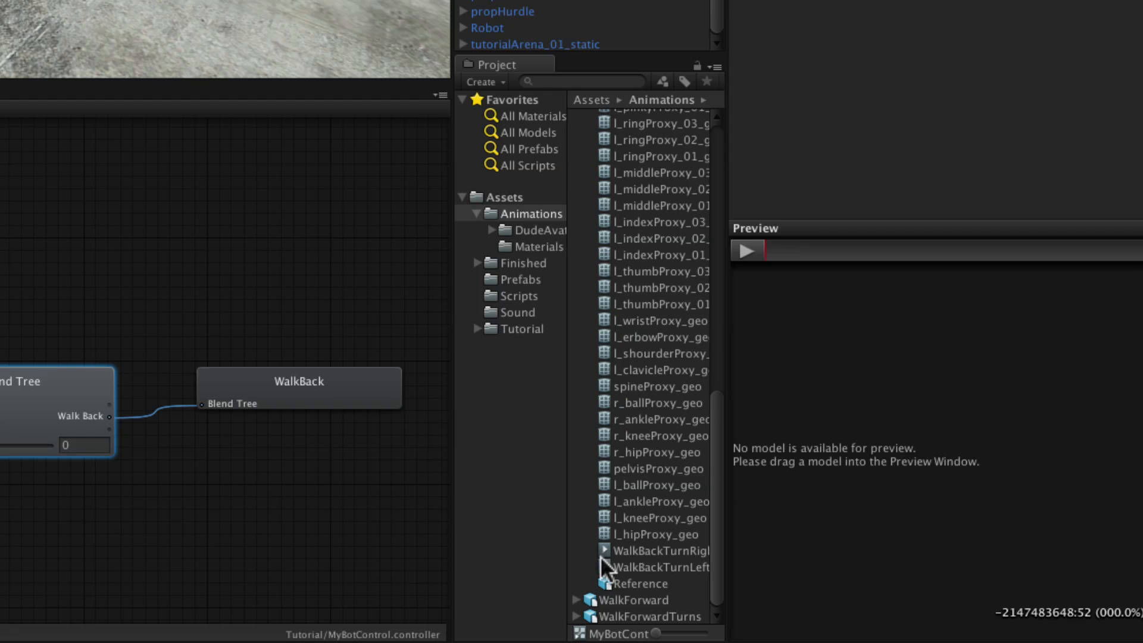
drag(619, 567, 914, 147)
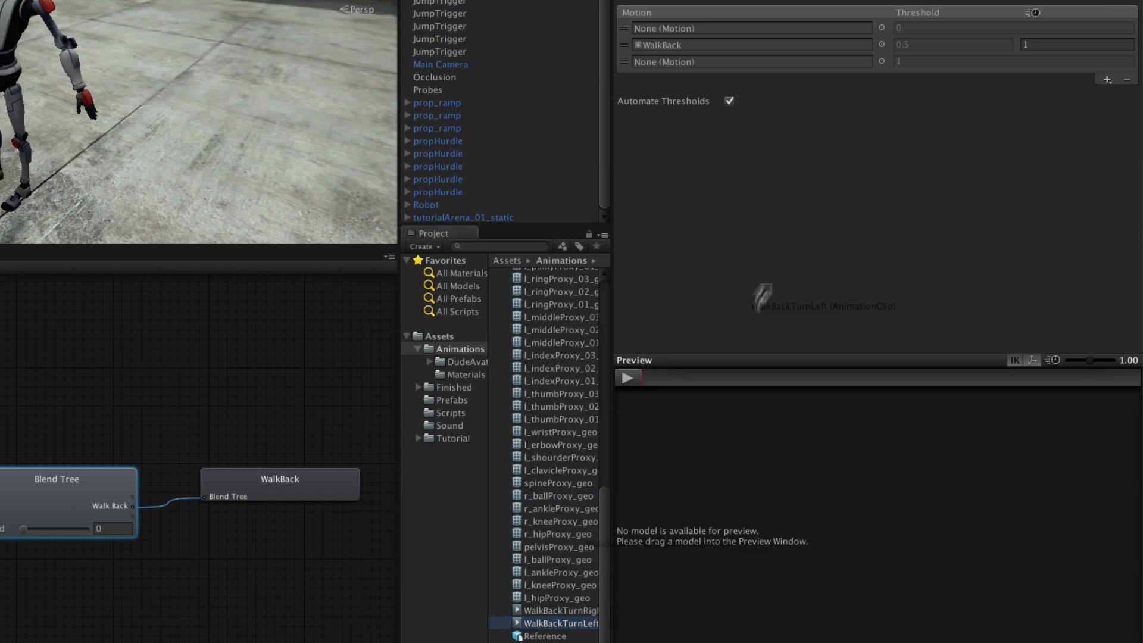
drag(762, 292, 686, 23)
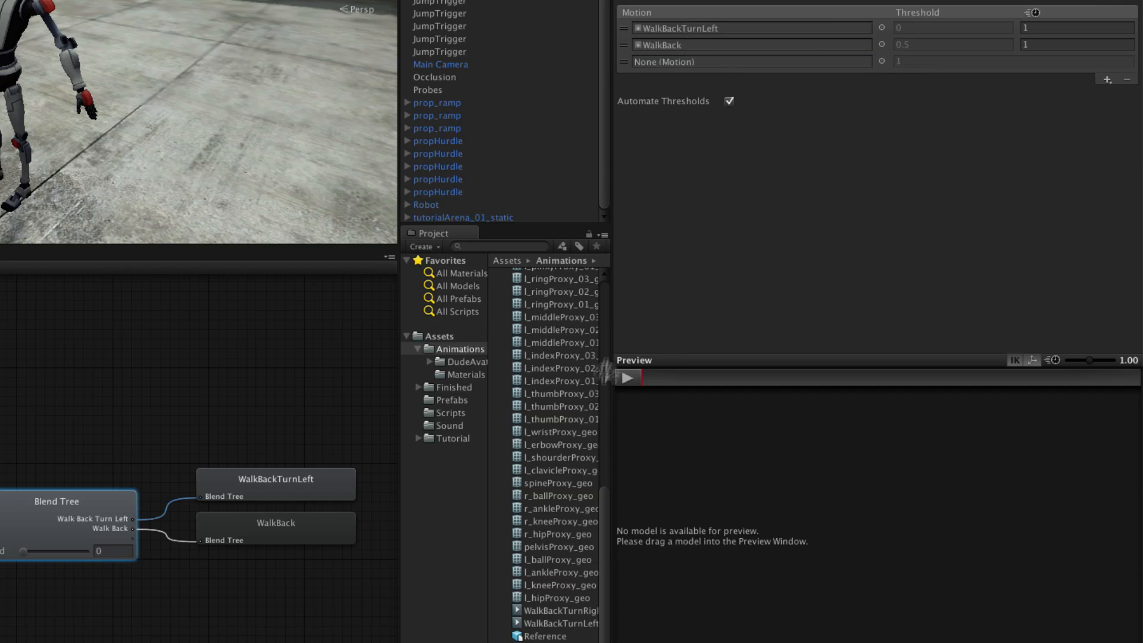
click(520, 611)
drag(520, 611, 745, 62)
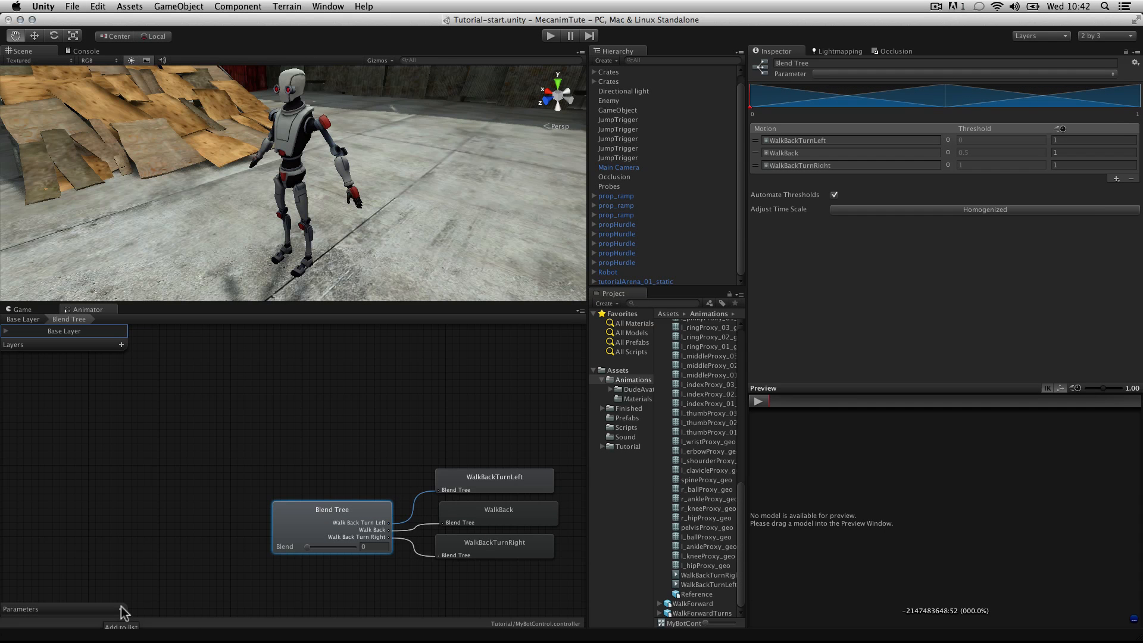
- Add two float parameters to the animator controller, named Speed and Direction
click(121, 608)
click(123, 608)
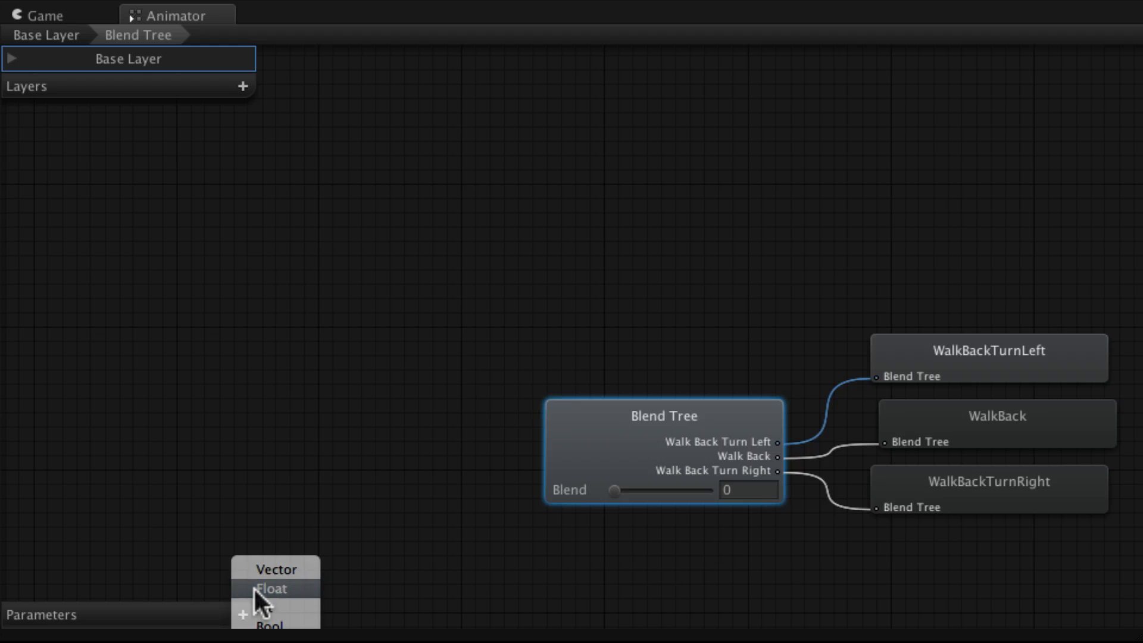
click(127, 596)
double_click(132, 618)
text(Speed)
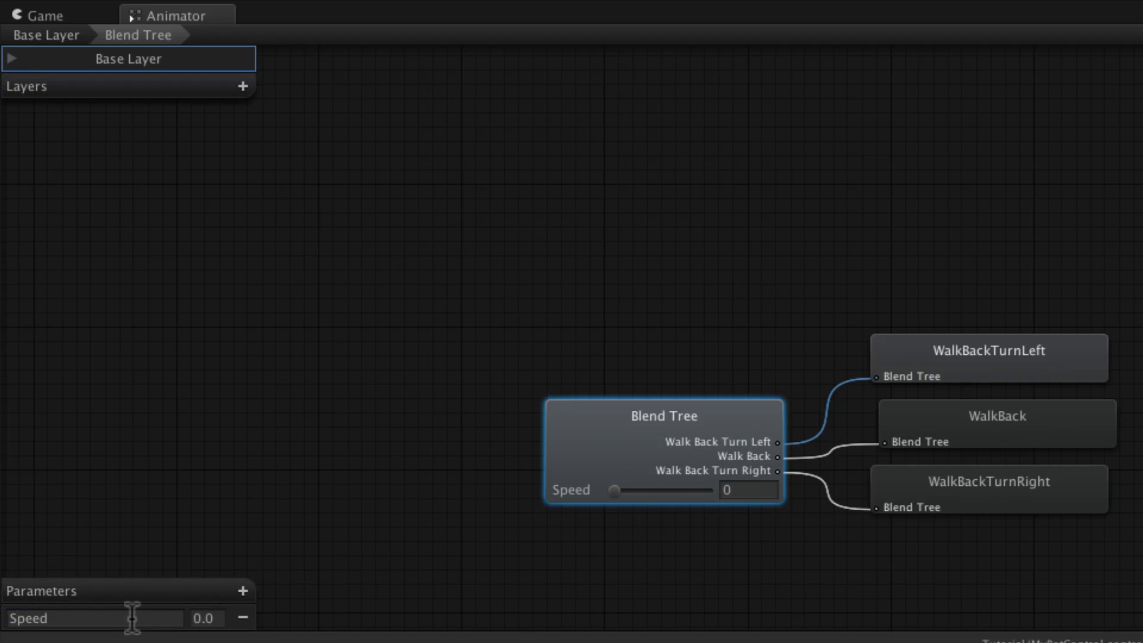
click(239, 588)
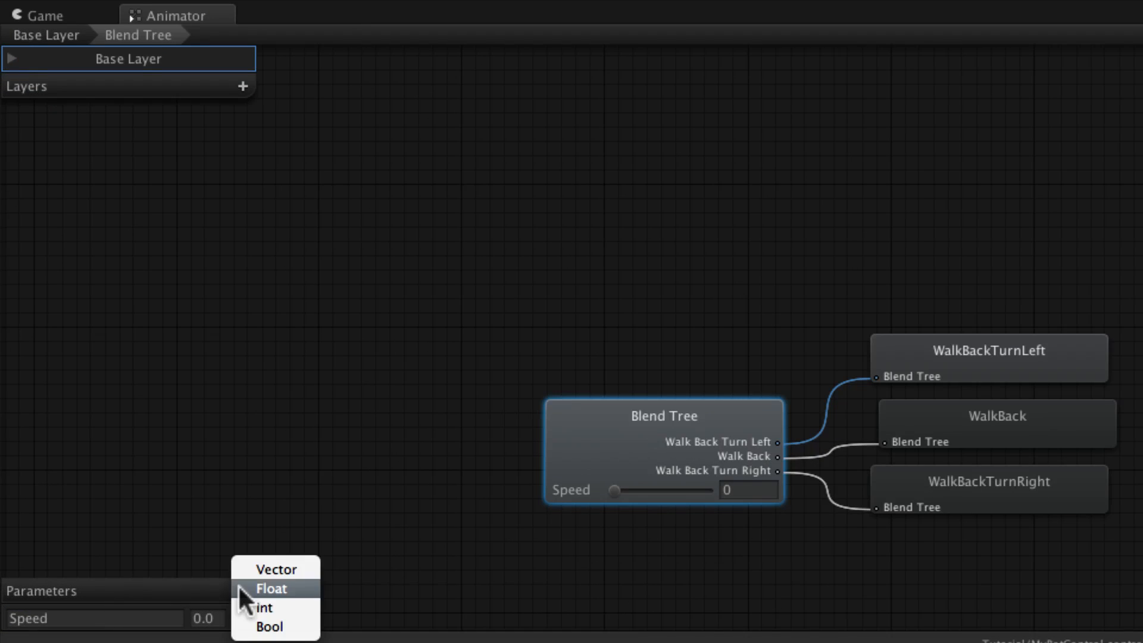
click(240, 588)
double_click(115, 618)
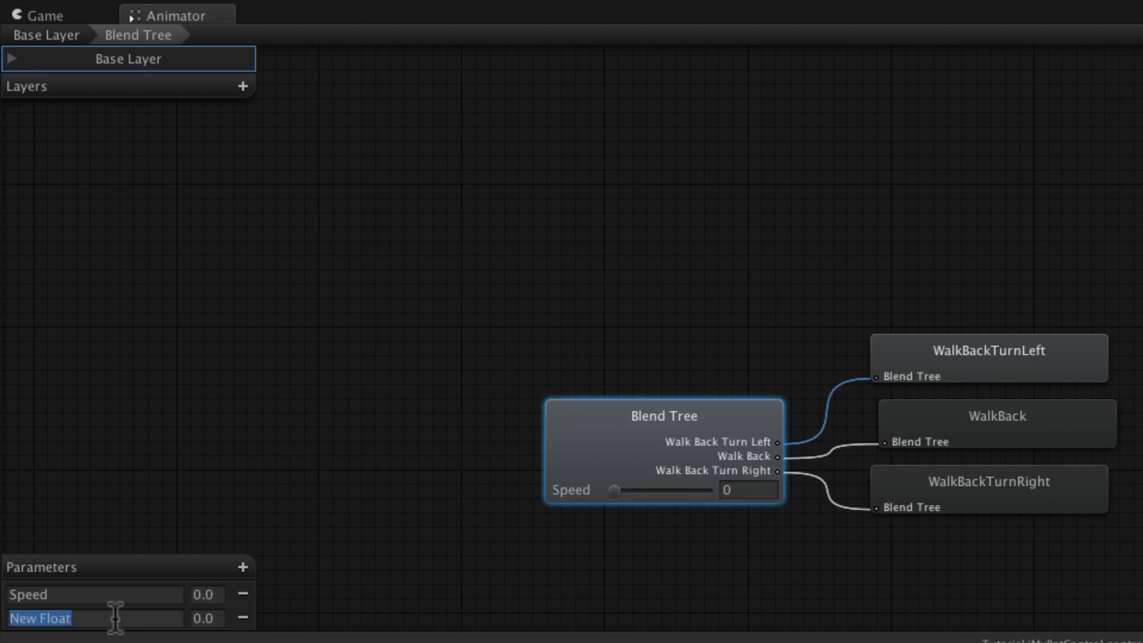
text(Direction)
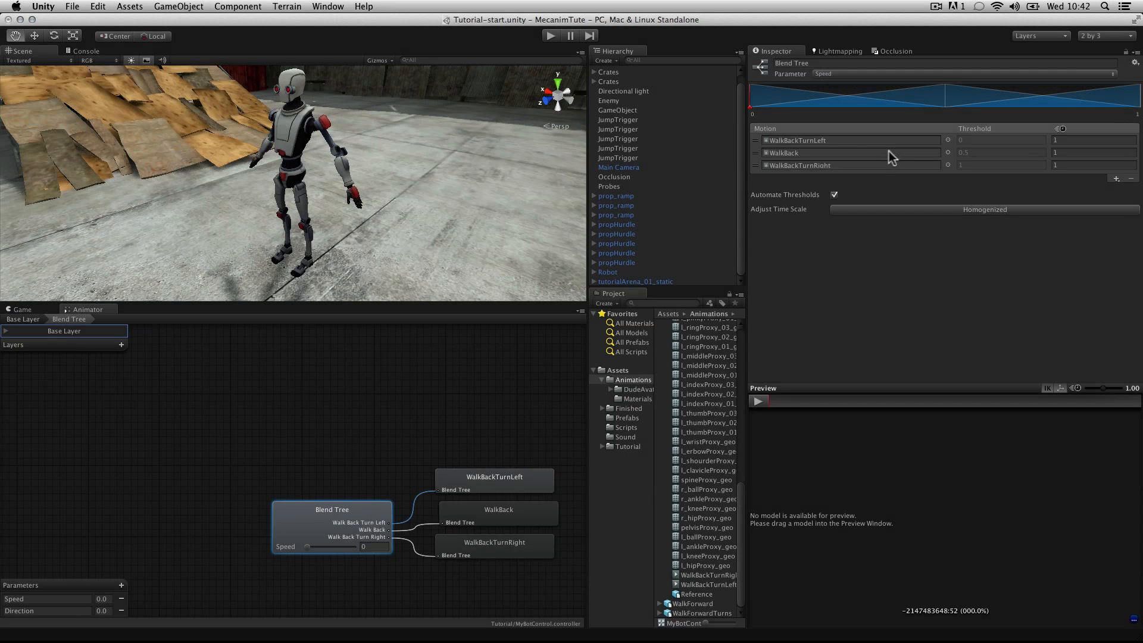
- Set the blend tree's parameter to Direction and the lower end of its blend range to -1
click(874, 74)
click(876, 83)
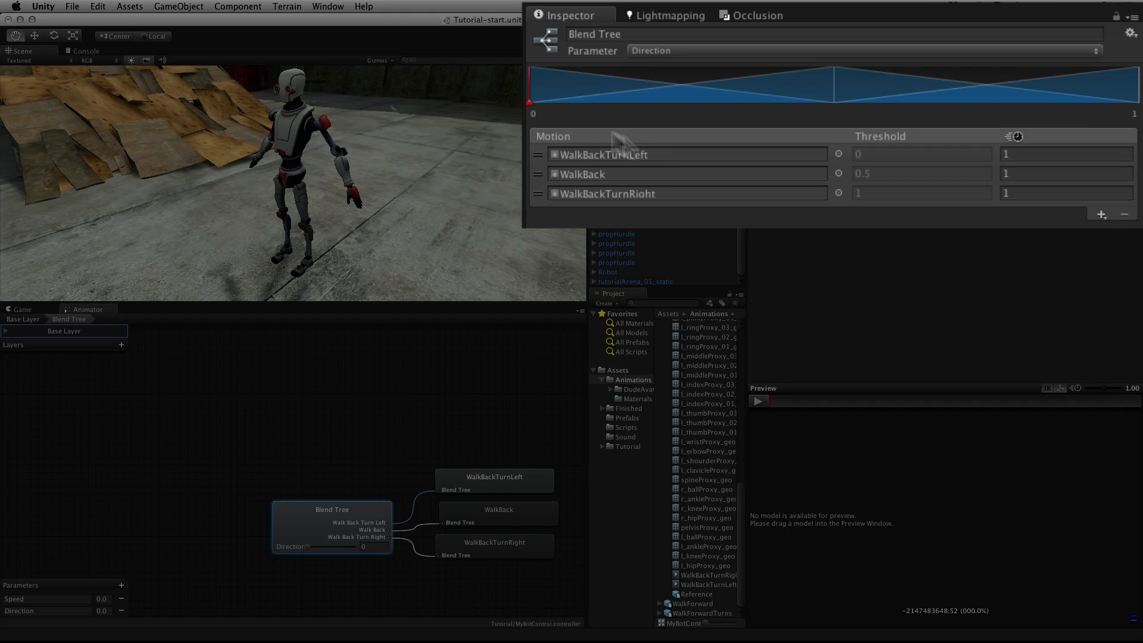
click(537, 113)
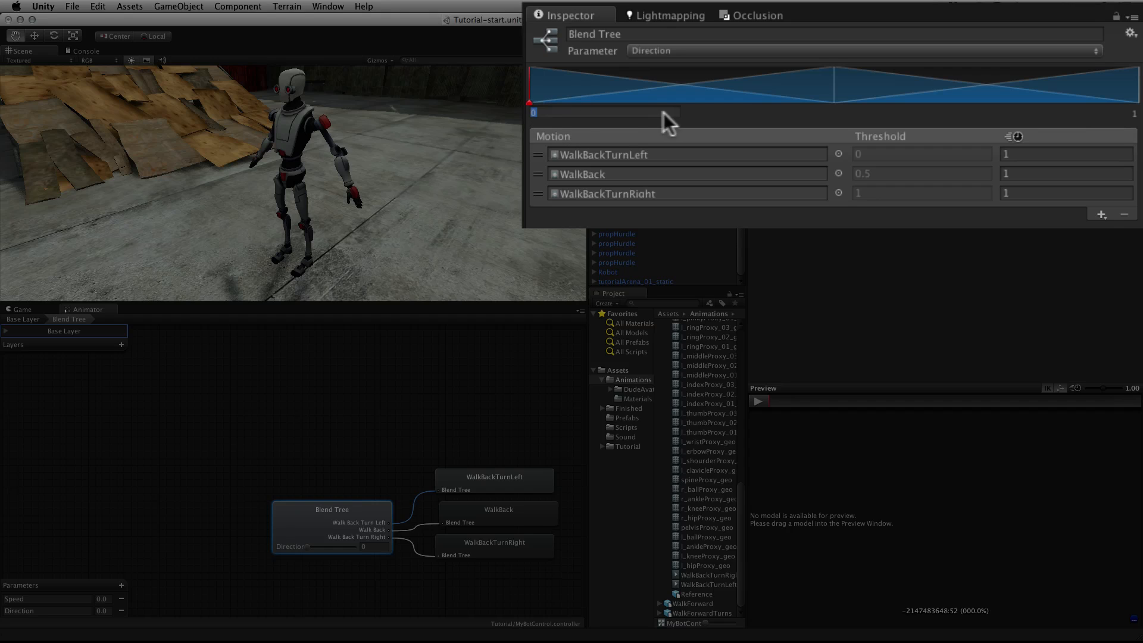
text(-1)
key(Return)
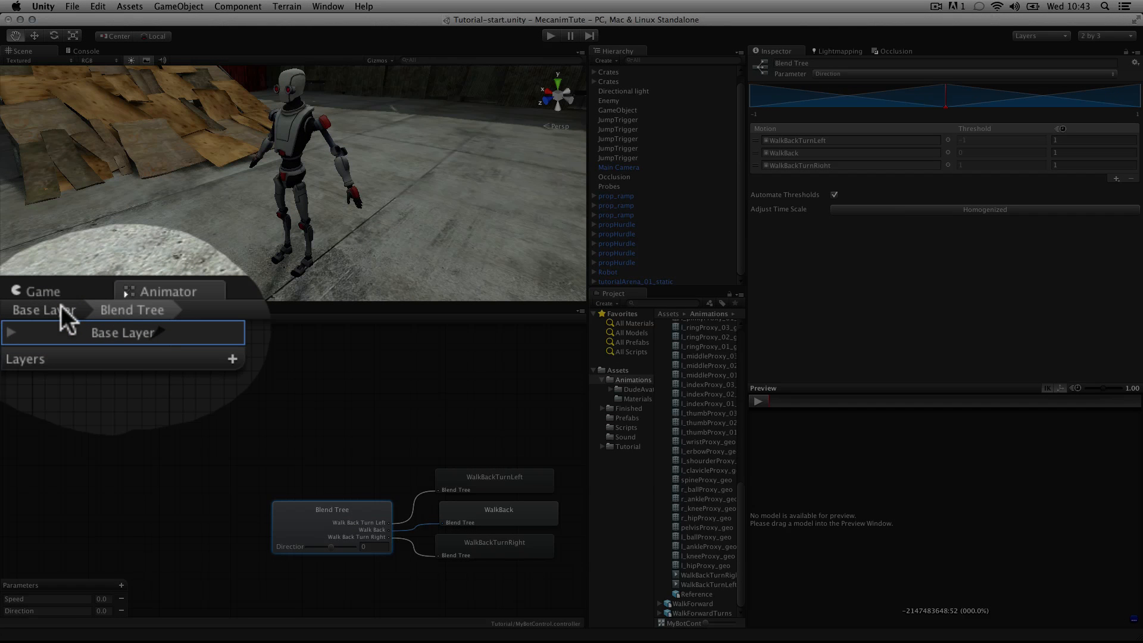
- Return to the Base Layer and make a transition from Idle to WalkBack
click(62, 308)
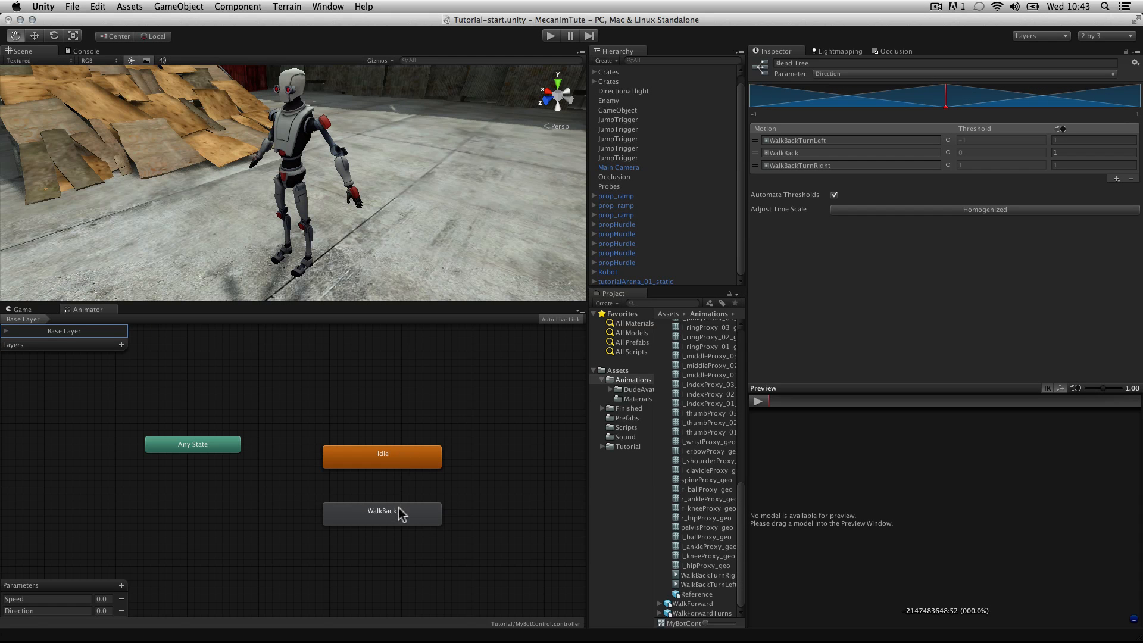
right_click(393, 464)
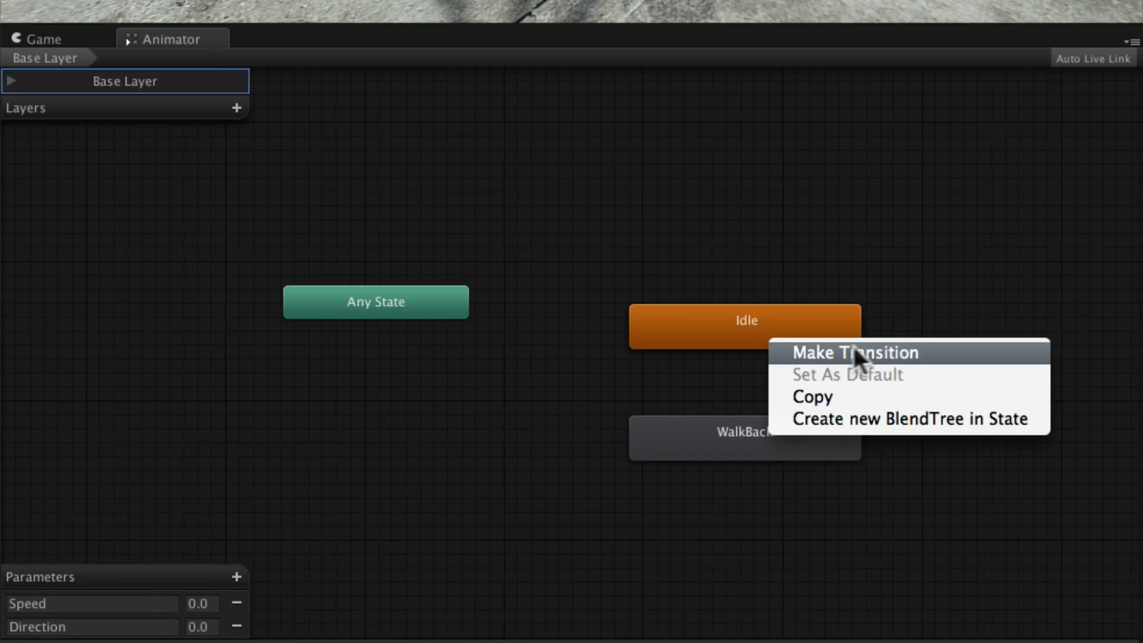
click(898, 351)
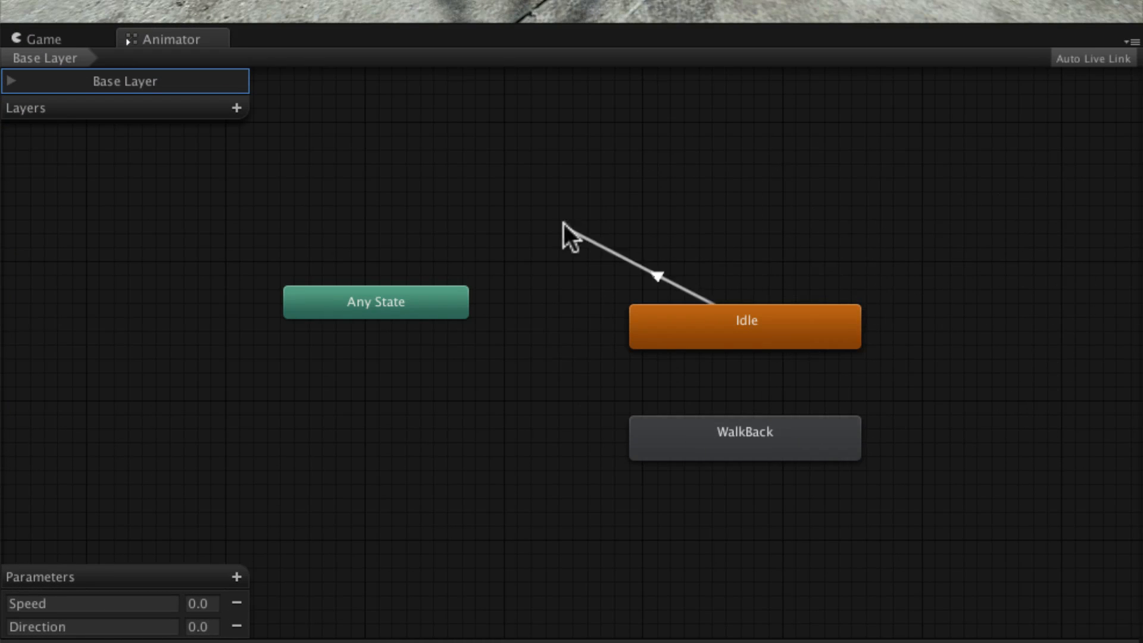
click(772, 465)
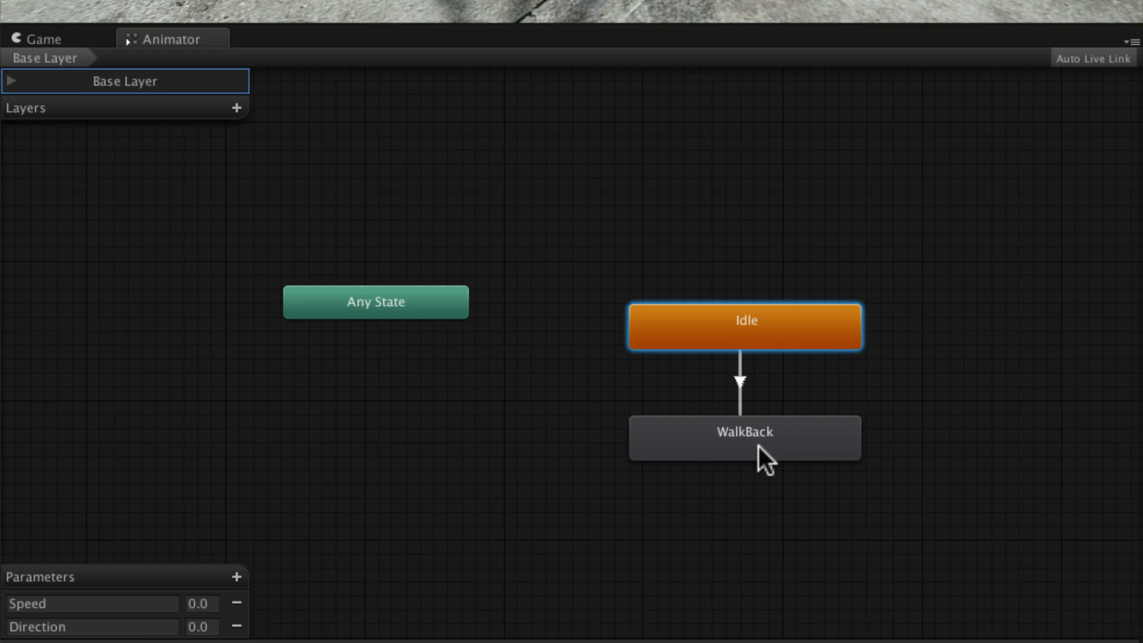
- Set the condition of the Idle to WalkBack transition to Speed Less than -0.1
click(737, 384)
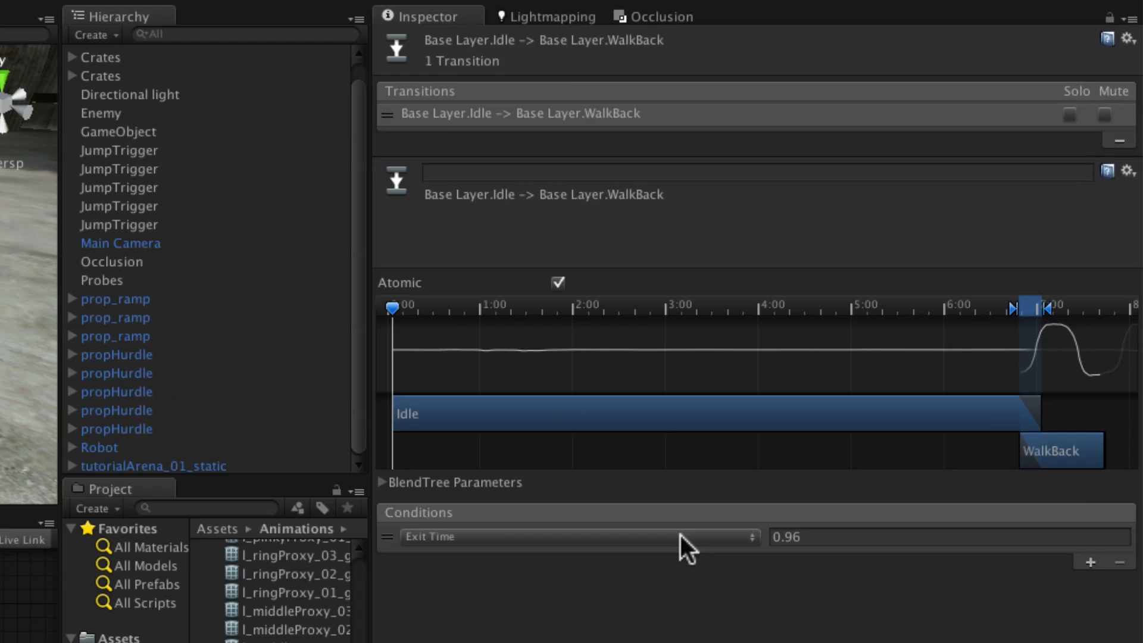
click(906, 317)
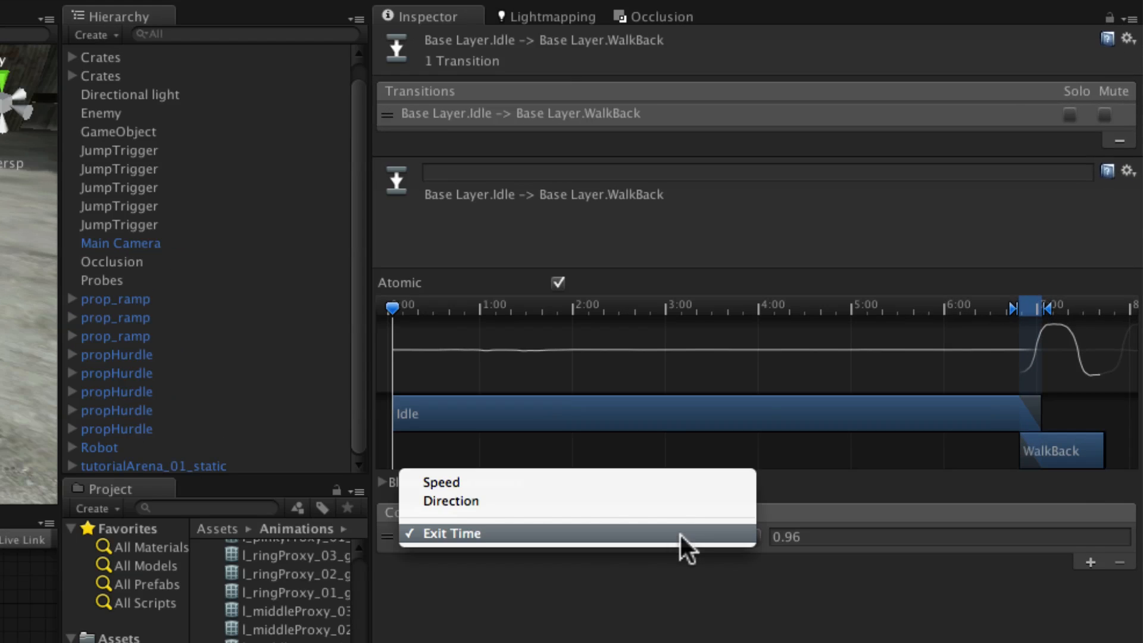
click(655, 479)
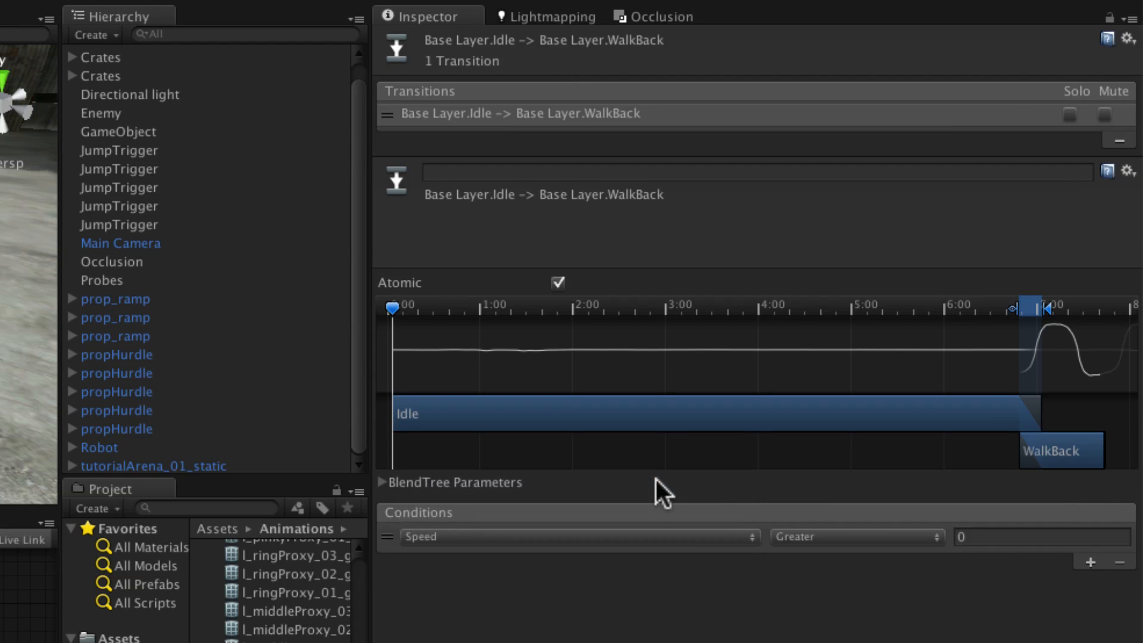
click(873, 538)
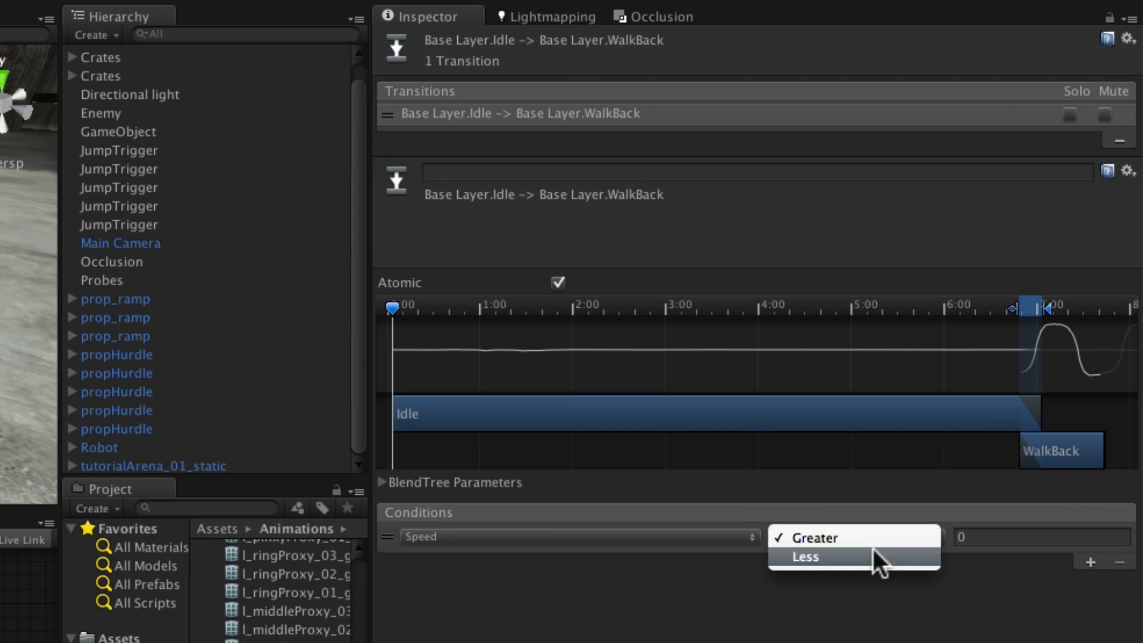
click(873, 549)
click(1008, 530)
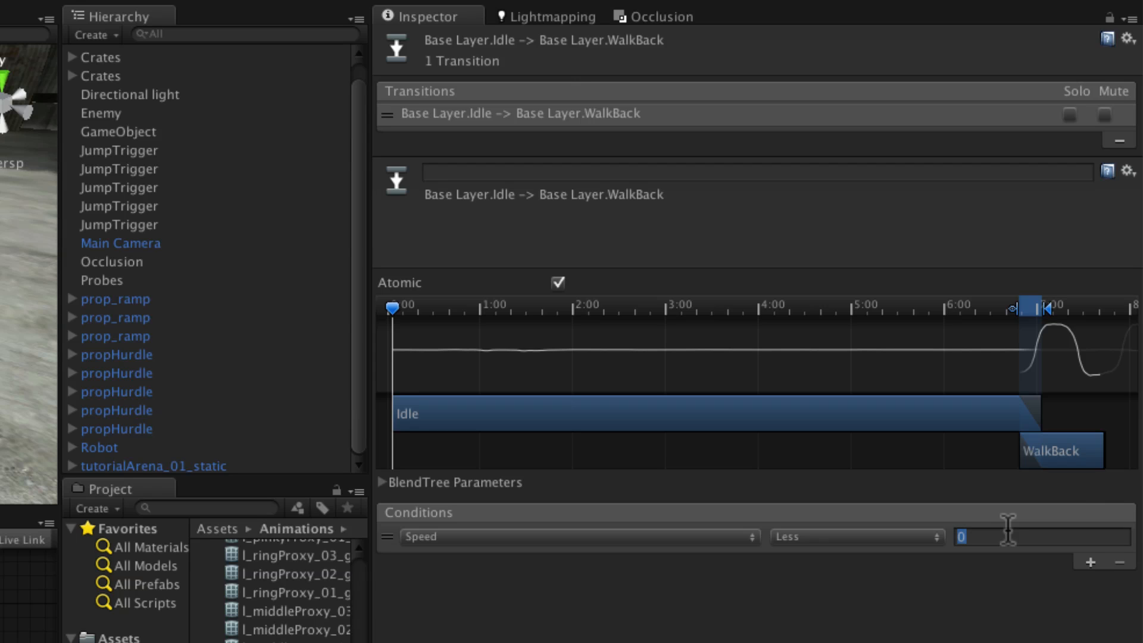
text(-0.1)
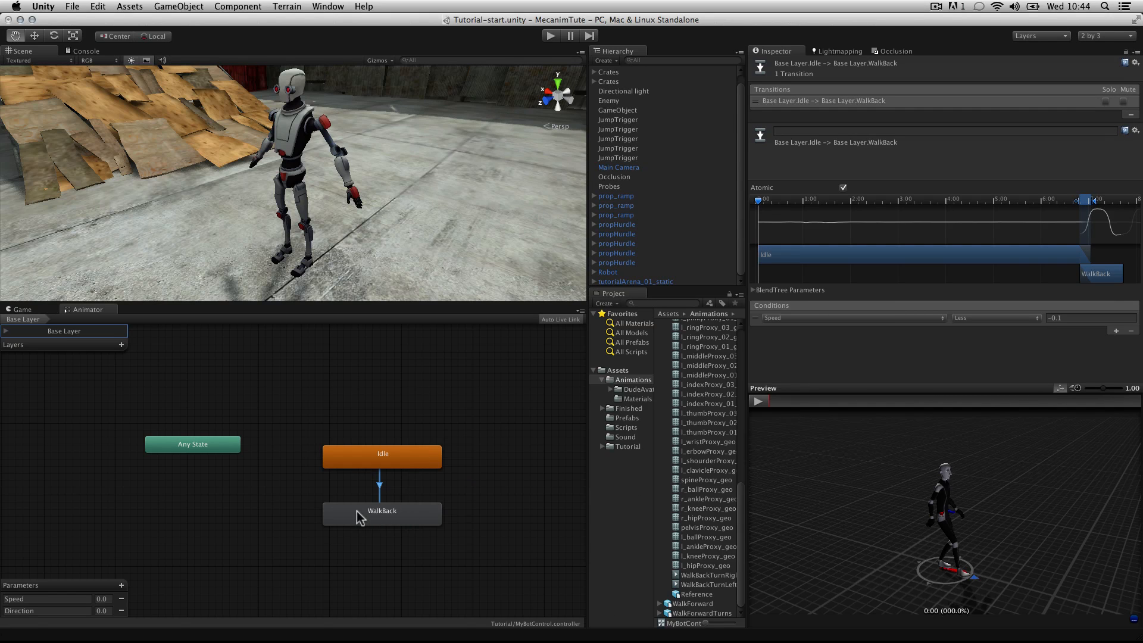
- Make a transition from the WalkBack state back to the Idle state
right_click(358, 511)
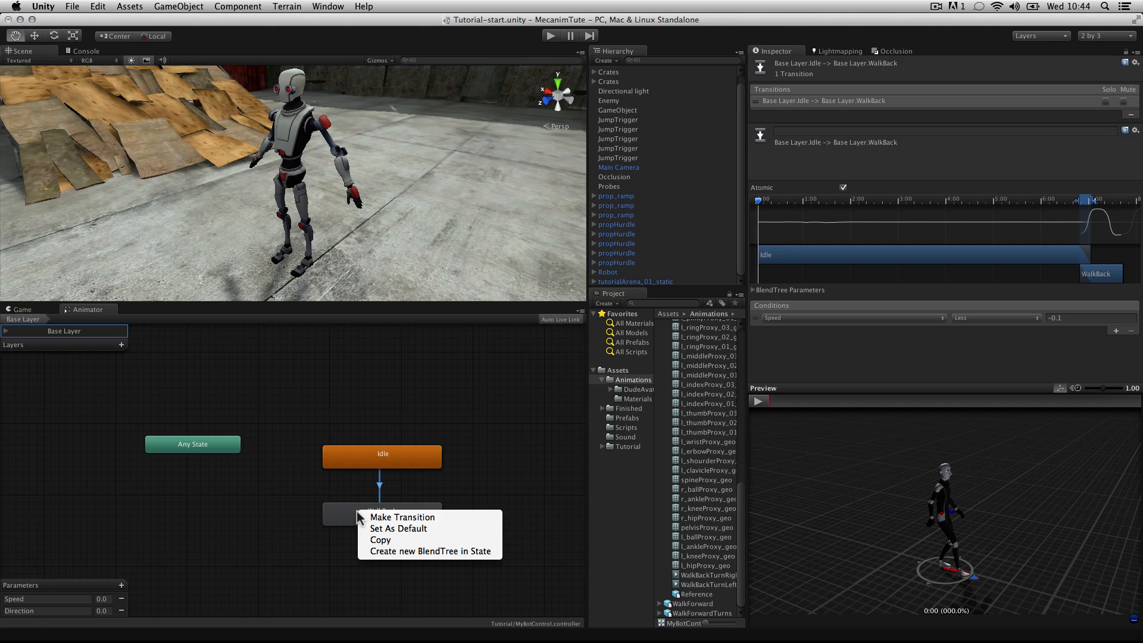
click(419, 517)
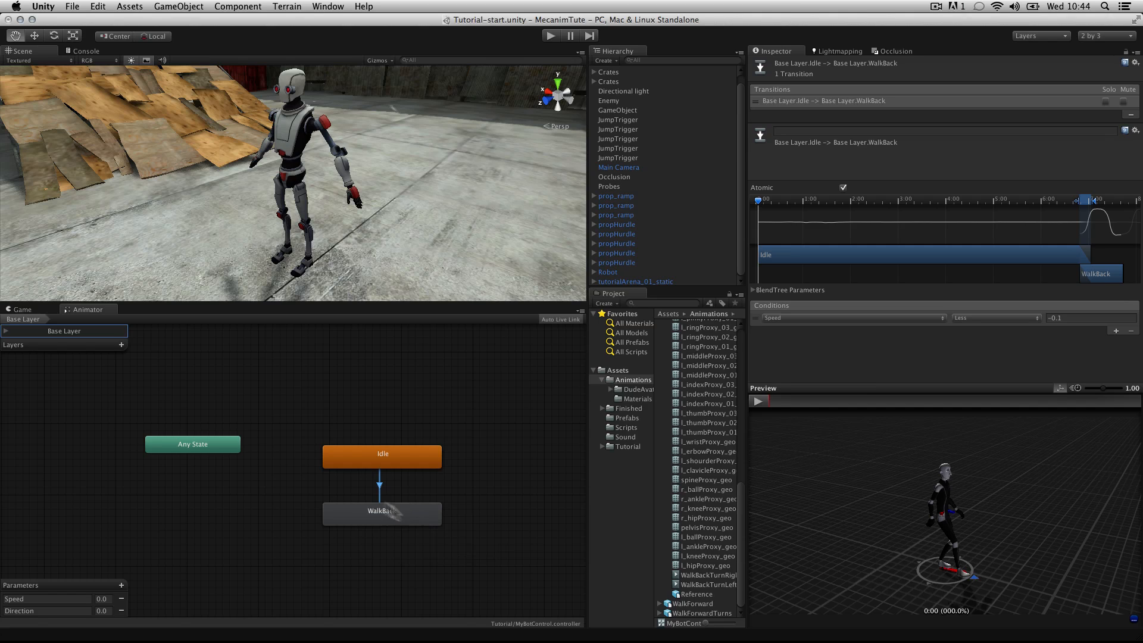
click(353, 458)
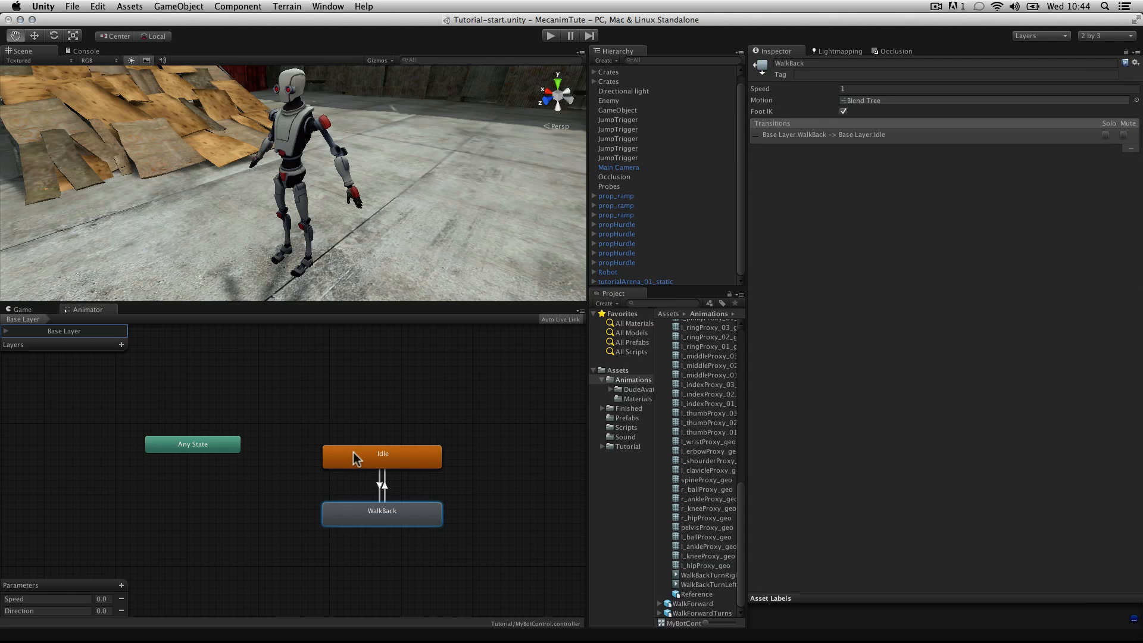
- Set the condition of the WalkBack to Idle transition to Speed Greater than -0.1
click(385, 487)
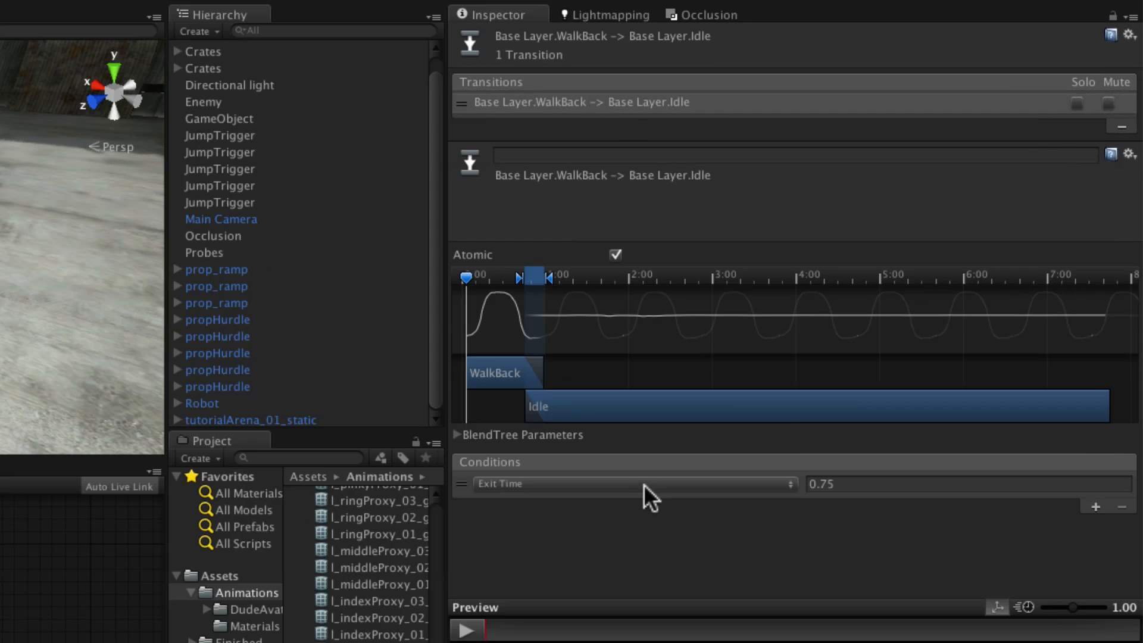
click(861, 318)
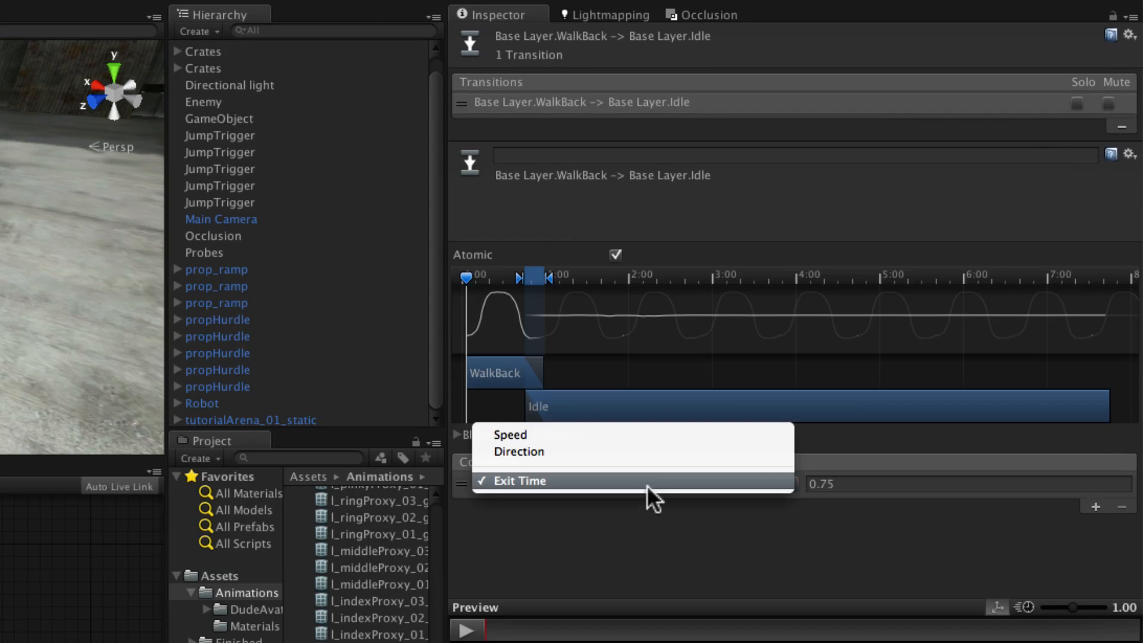
click(604, 427)
click(935, 484)
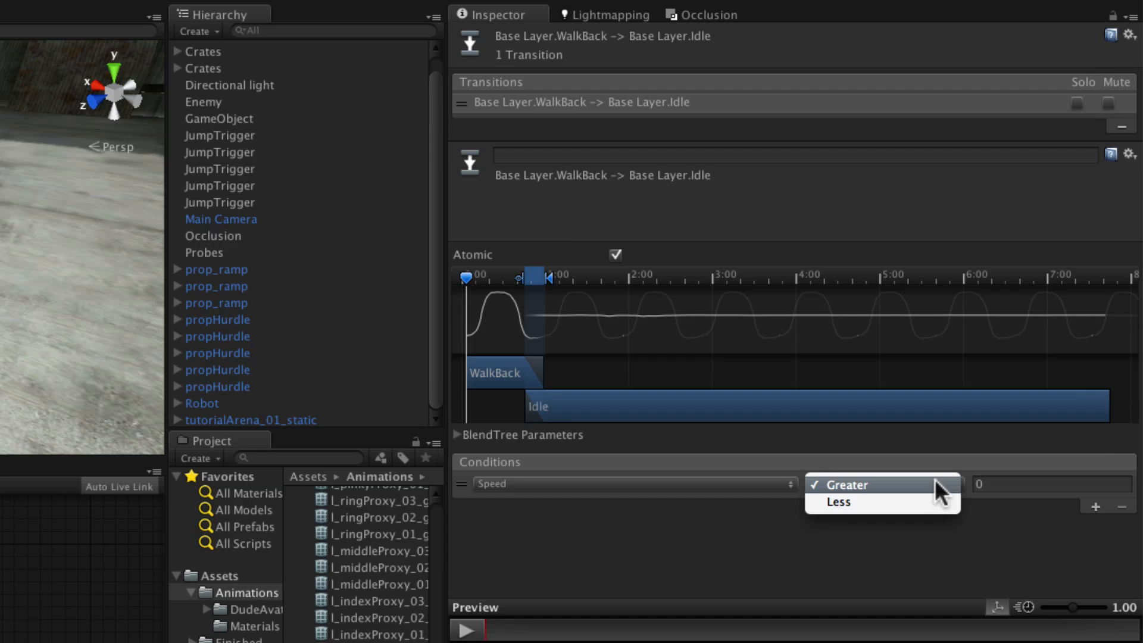
click(935, 481)
click(1007, 481)
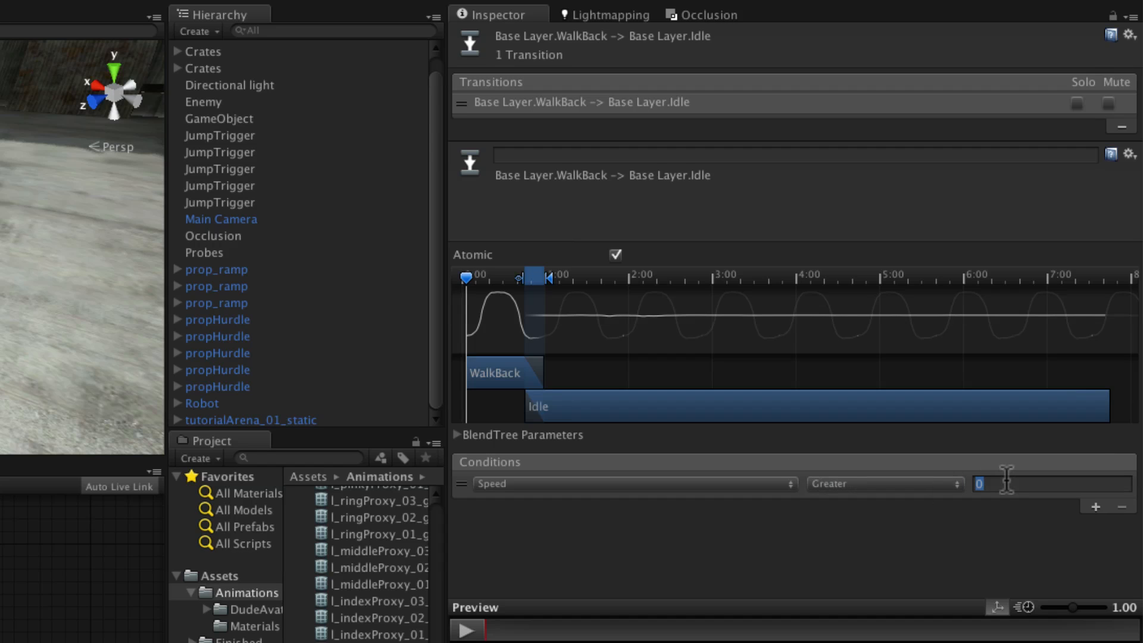
text(-0.1)
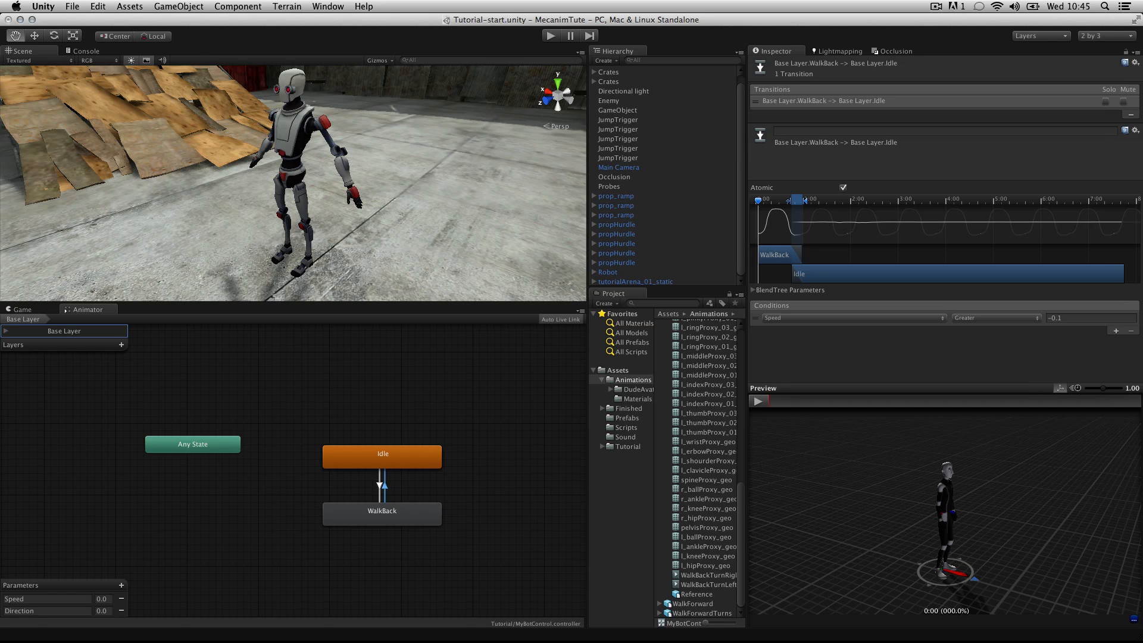
- Open the WalkBack blend tree, play its preview while varying the Direction value, and pause it
click(383, 514)
double_click(382, 514)
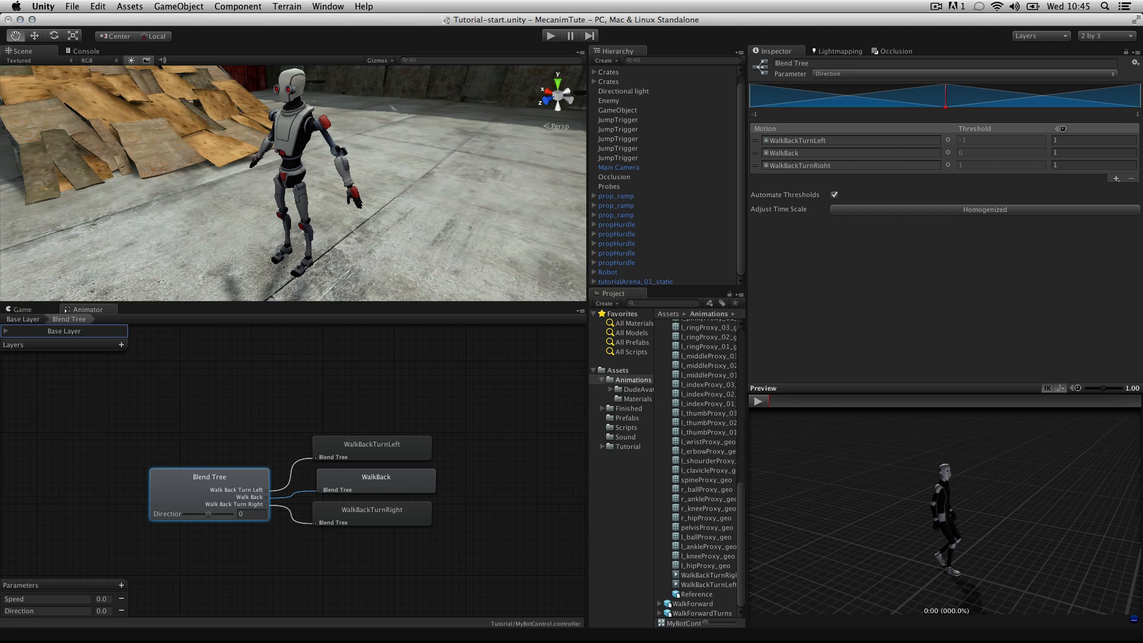
click(758, 401)
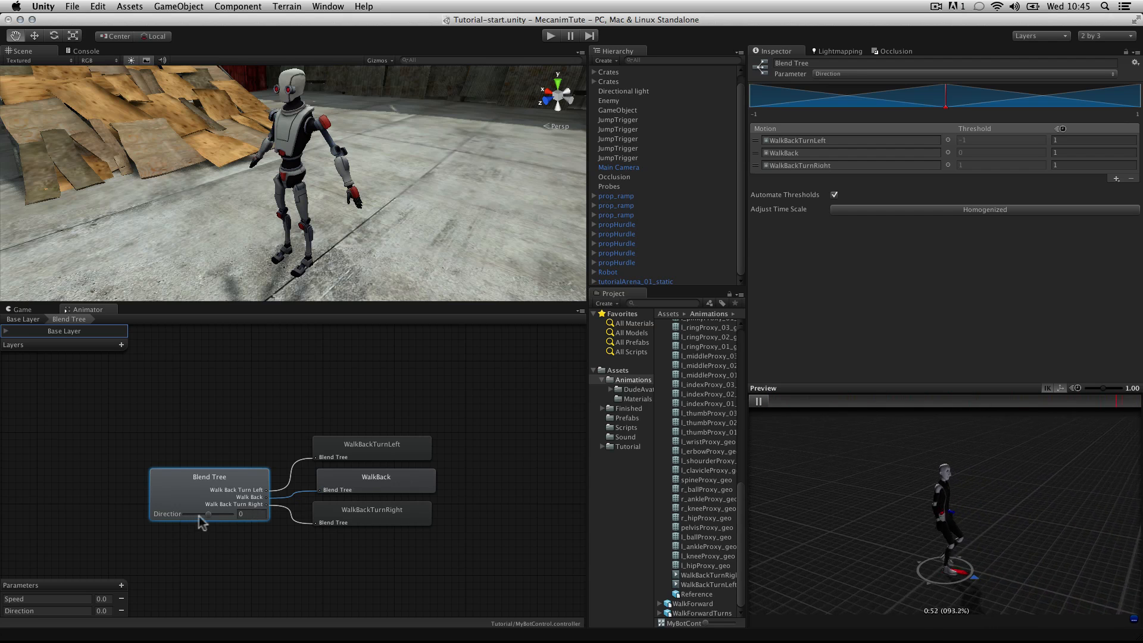
mouse_move(200, 516)
mouse_down()
mouse_move(189, 515)
mouse_move(263, 511)
mouse_up()
click(756, 403)
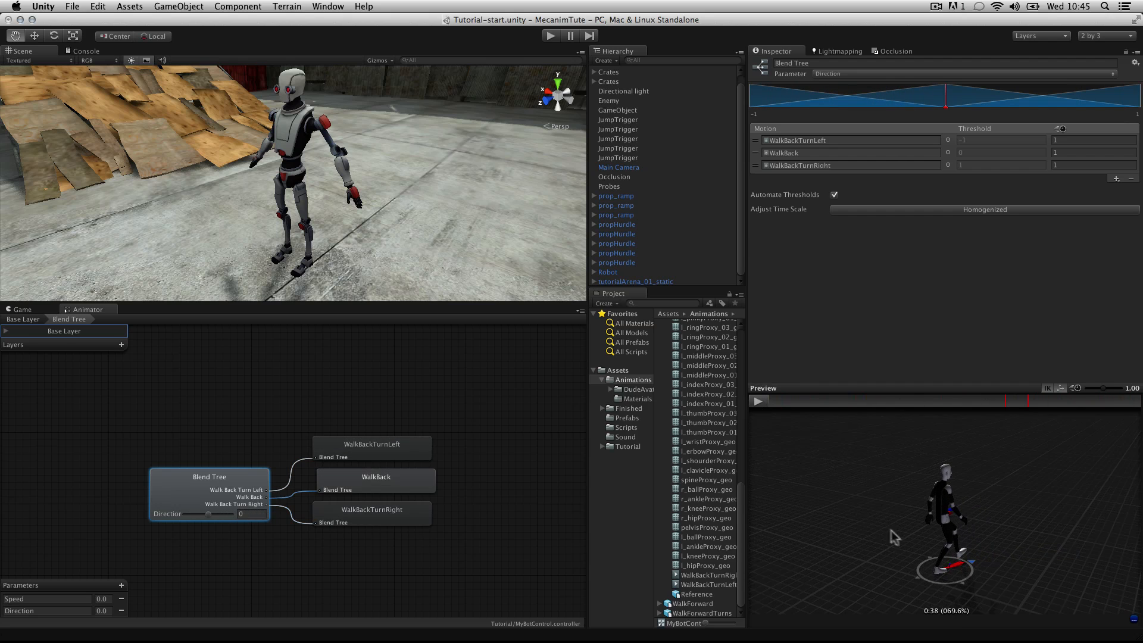
- Use the Robot model from the Tutorial folder in the blend tree preview, and play it while varying Direction
drag(741, 545, 743, 400)
click(661, 404)
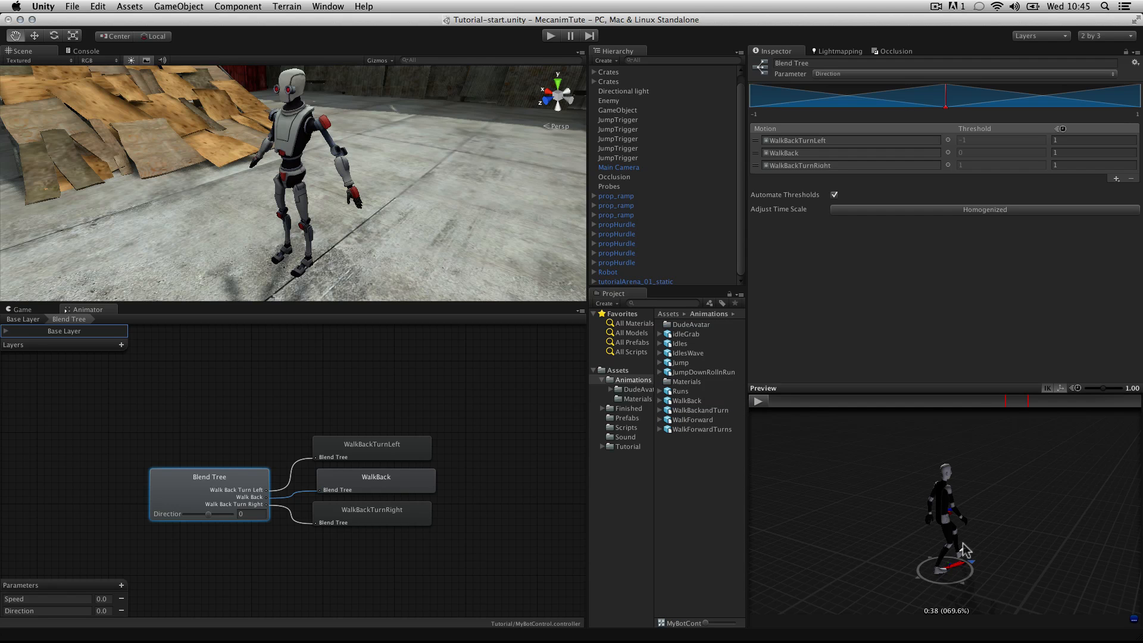
click(630, 447)
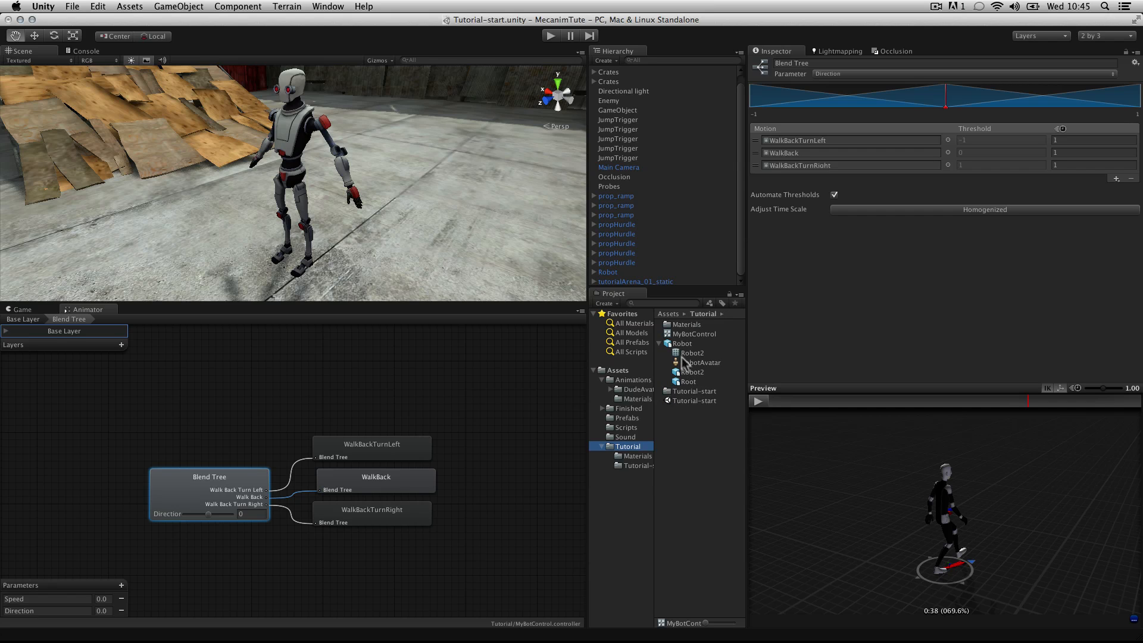
drag(679, 345, 835, 495)
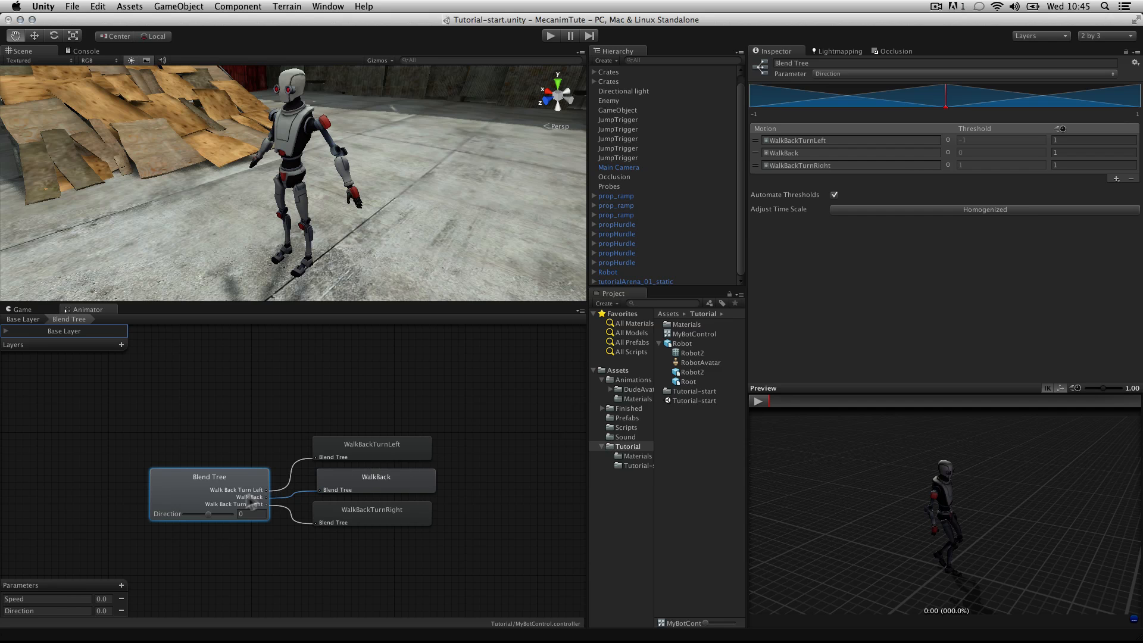
click(758, 402)
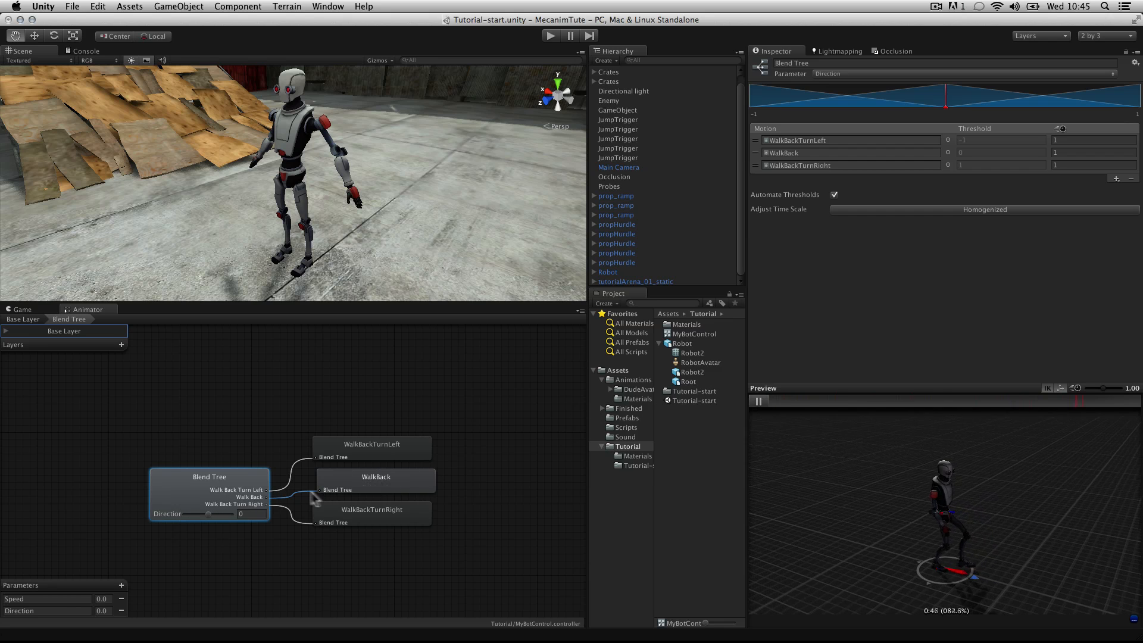
drag(208, 515, 173, 515)
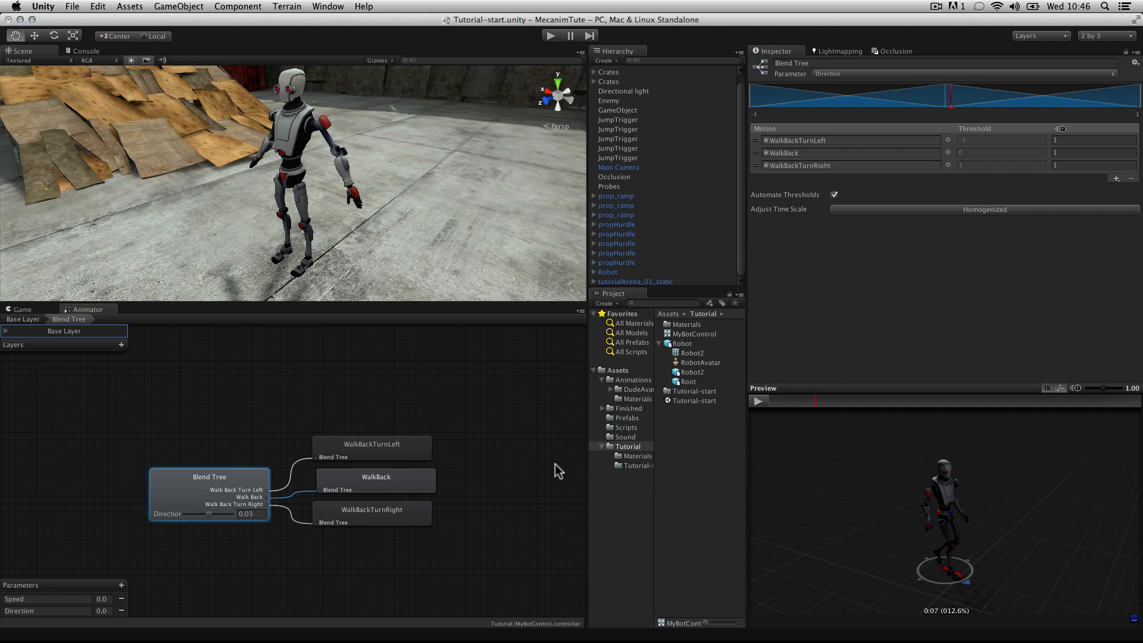
- Add BotControlScript from the Scripts folder to the Robot object as a component
click(608, 272)
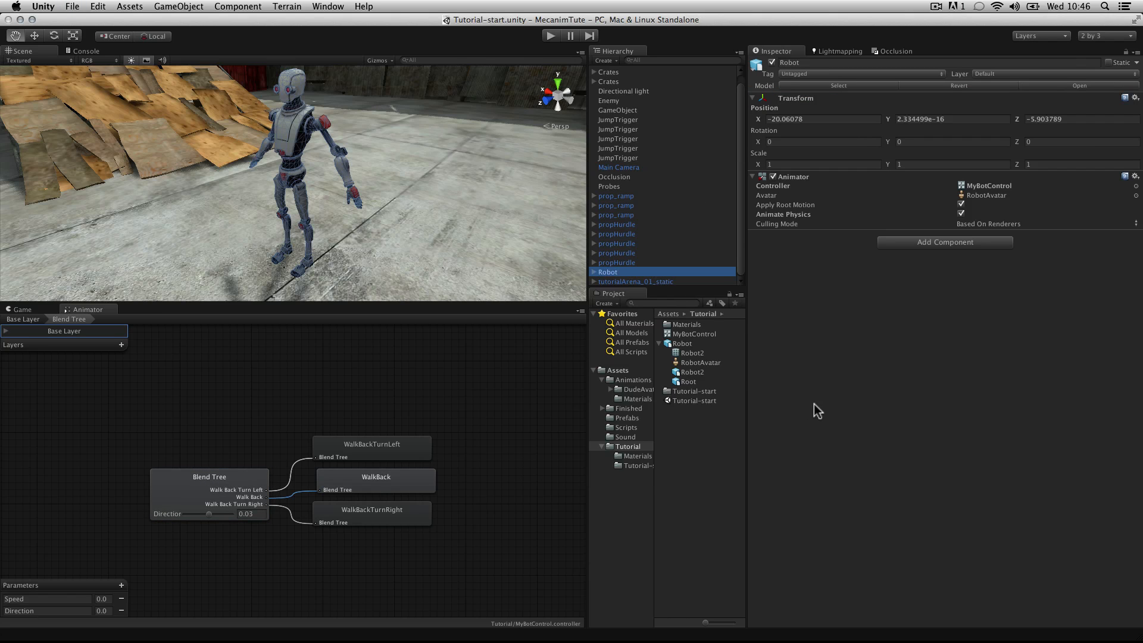
click(658, 344)
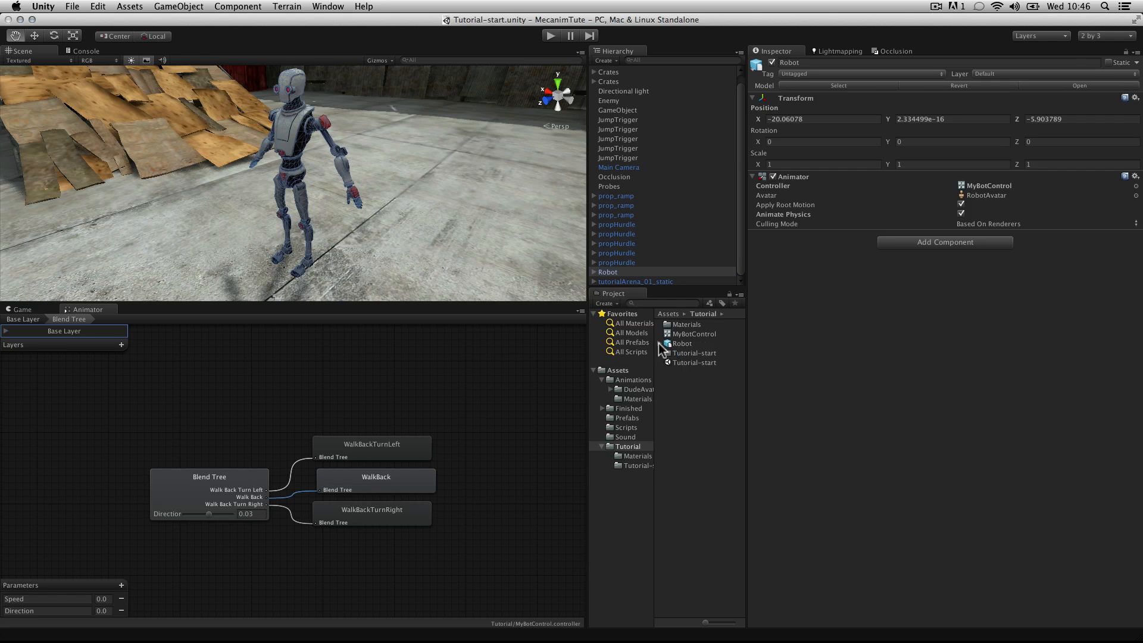
click(602, 447)
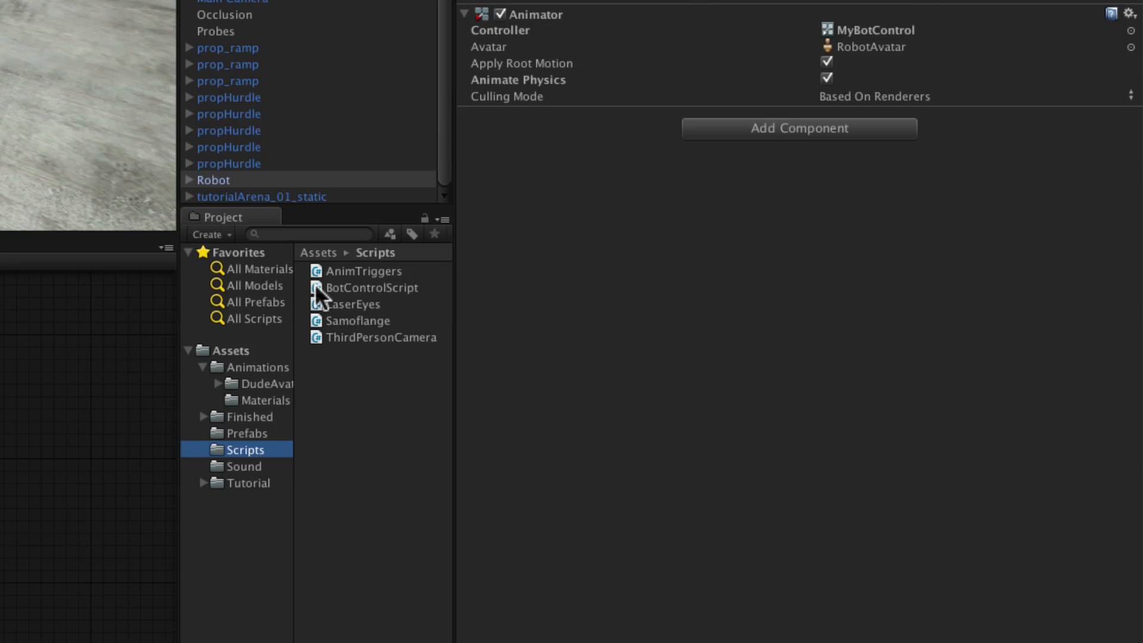
drag(314, 283, 699, 314)
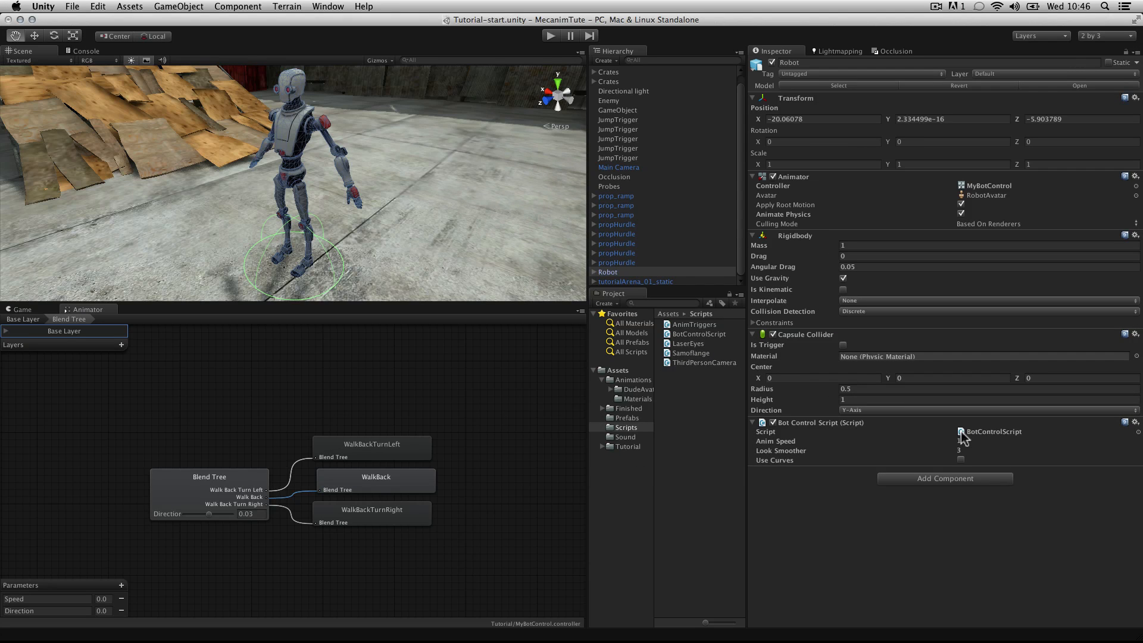
- Open BotControlScript in the code editor and examine the FixedUpdate lines that read the Horizontal and Vertical input axes
double_click(962, 432)
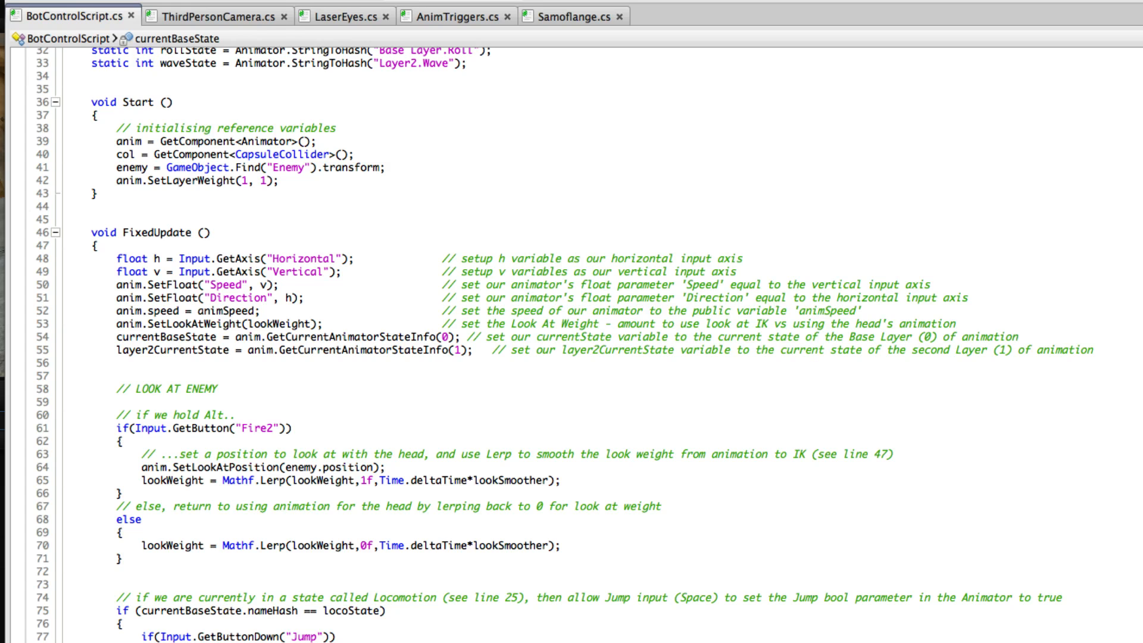
scroll(571, 345, down, 2)
scroll(572, 346, up, 1)
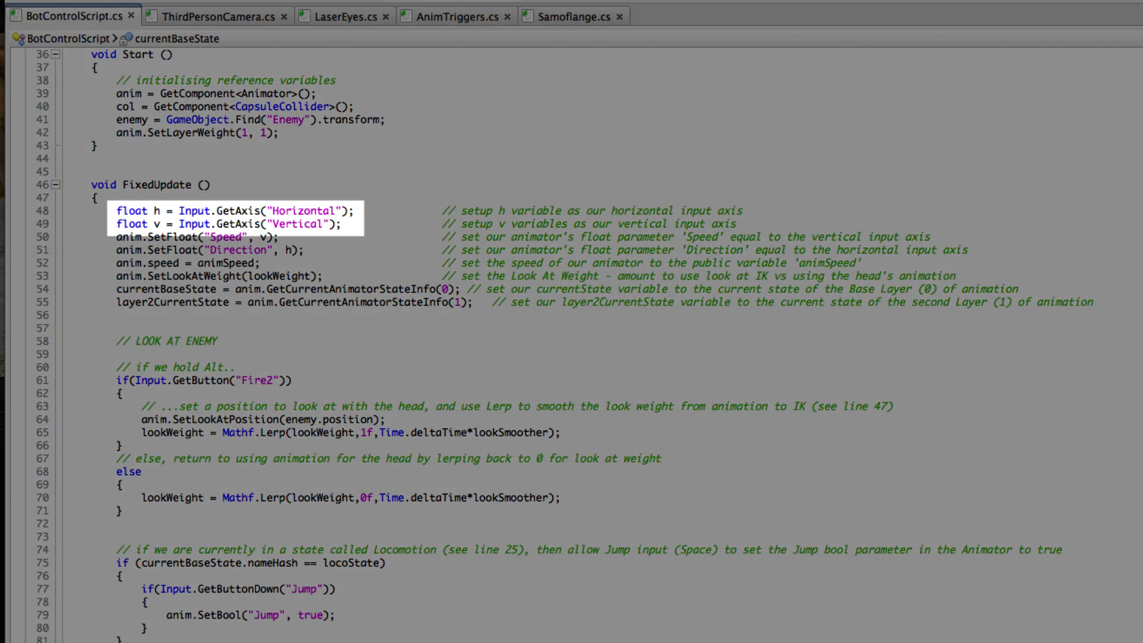
drag(116, 211, 366, 224)
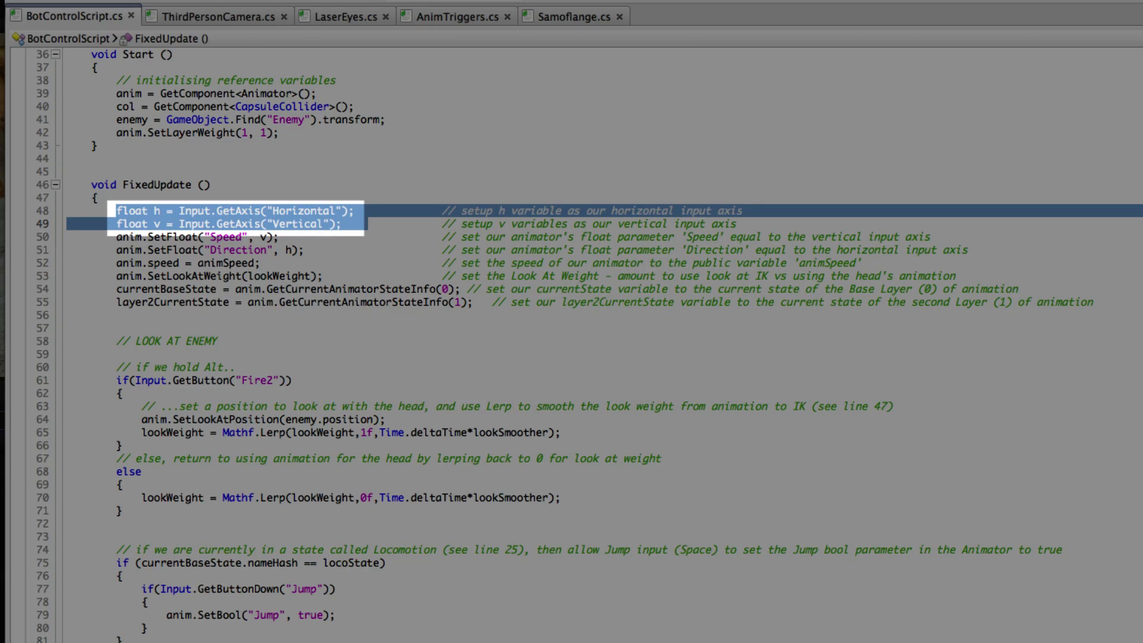
click(367, 224)
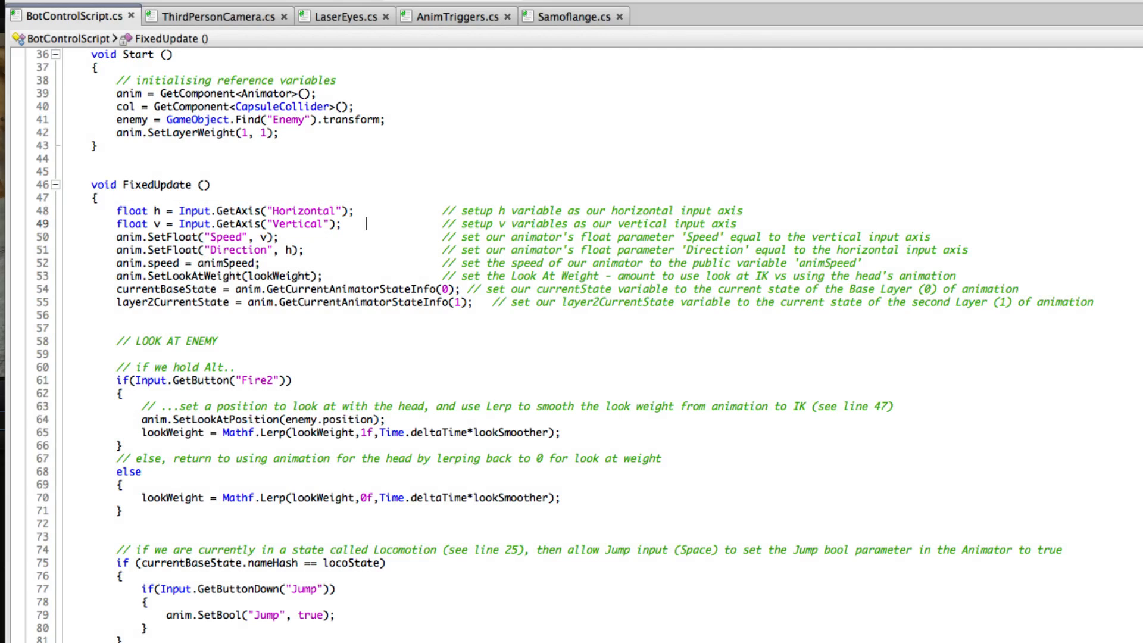
- Examine the SetFloat lines that feed the input variables v and h to the Speed and Direction parameters
drag(147, 237, 179, 237)
double_click(226, 237)
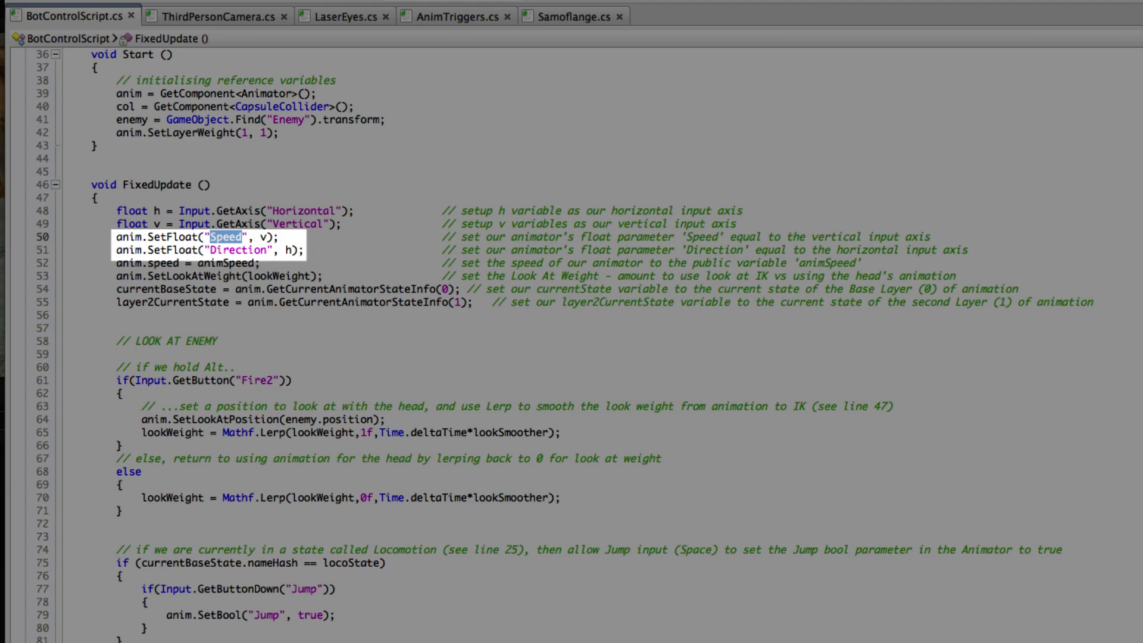
click(267, 237)
double_click(289, 250)
click(341, 250)
- Examine the private Animator variable anim and its GetComponent assignment in the Start function
scroll(341, 250, up, 5)
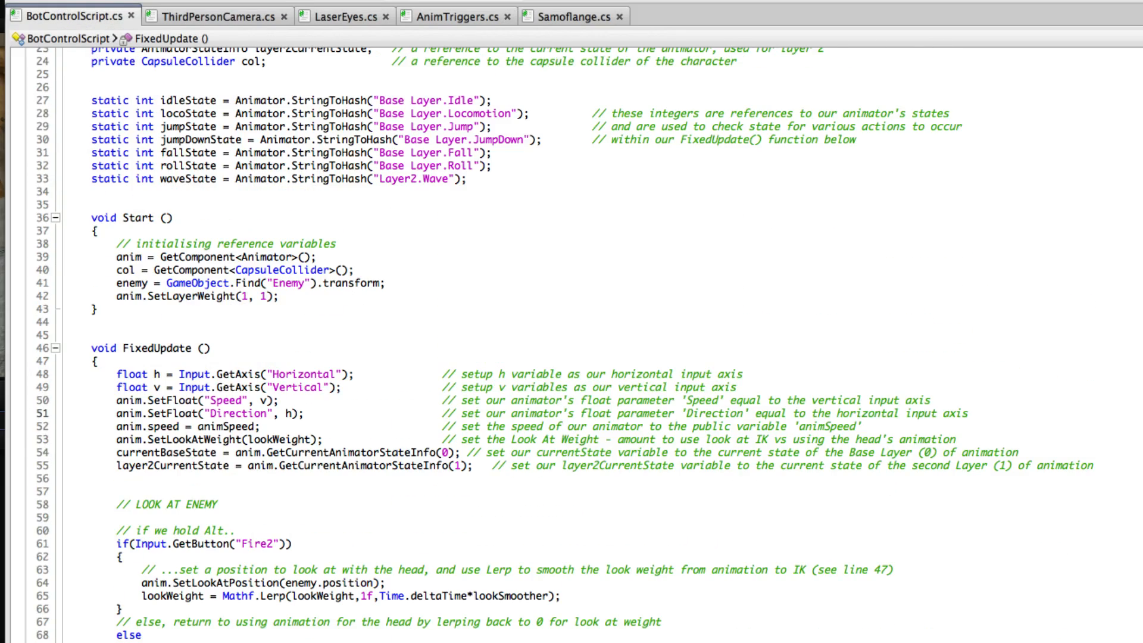
scroll(341, 413, up, 6)
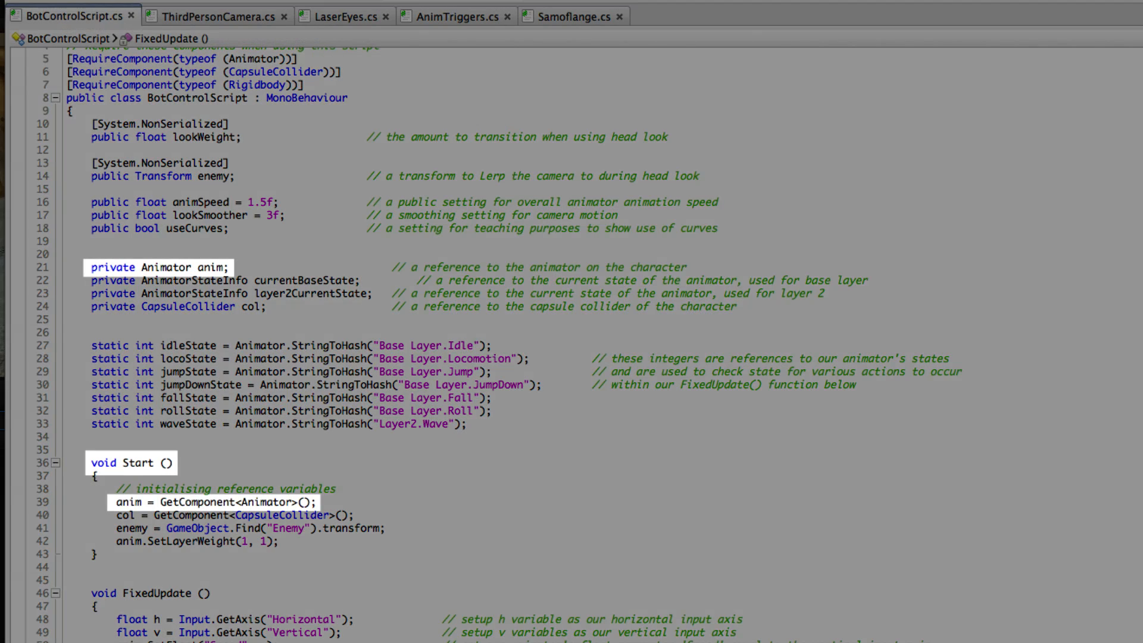
drag(241, 266, 91, 267)
click(241, 268)
drag(342, 502, 160, 502)
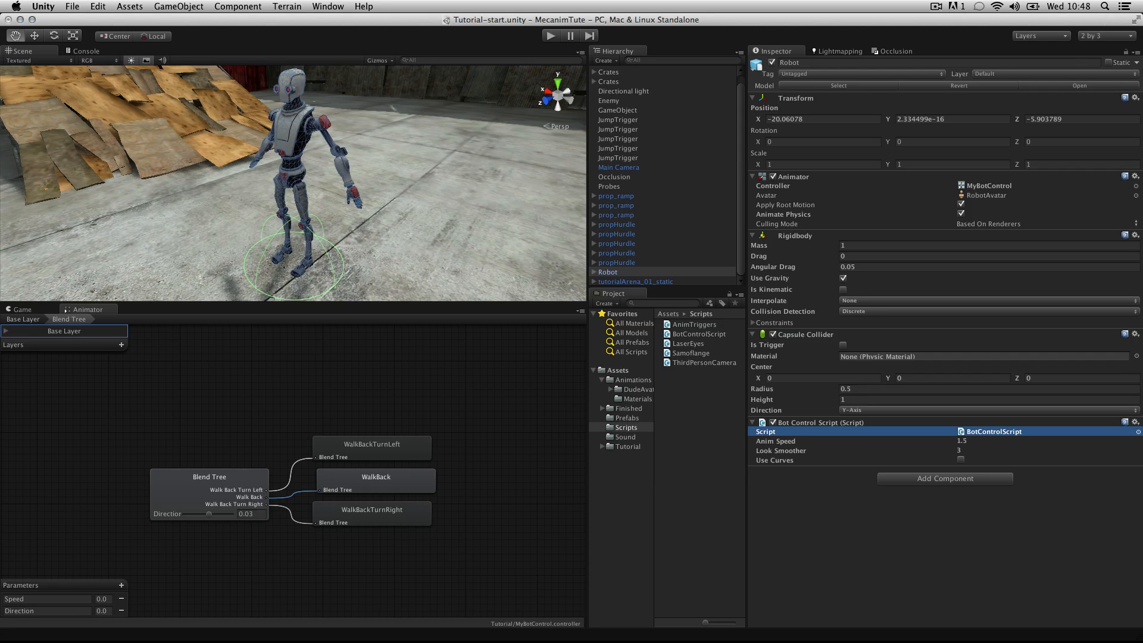
- Set the mass of the Robot's Rigidbody to 60 and freeze its rotation on X, Y and Z
click(774, 245)
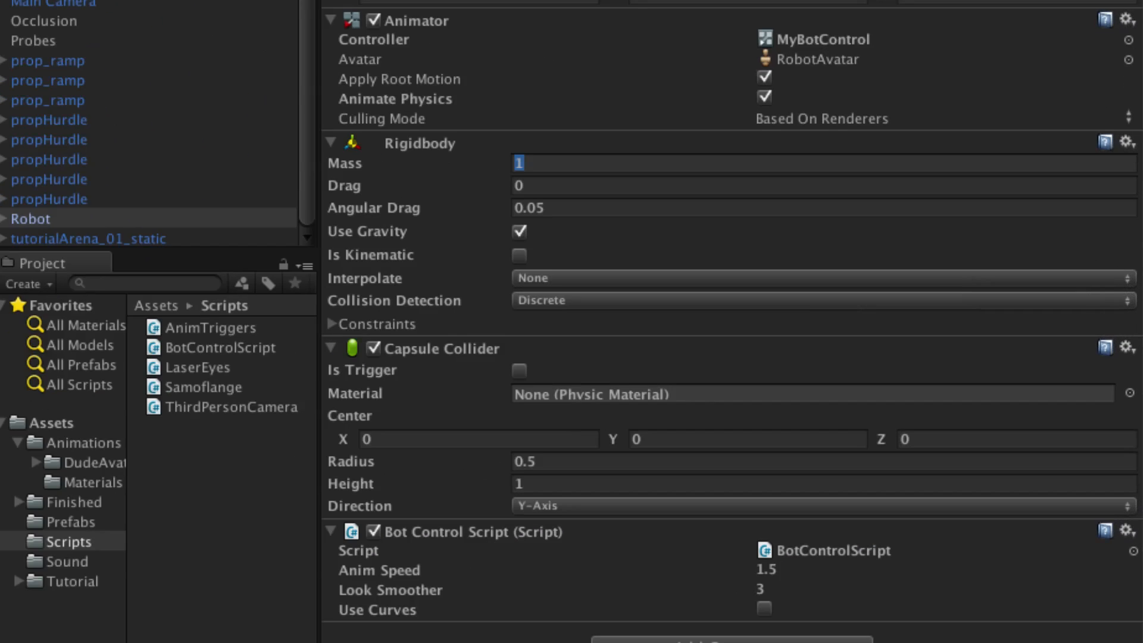
text(60)
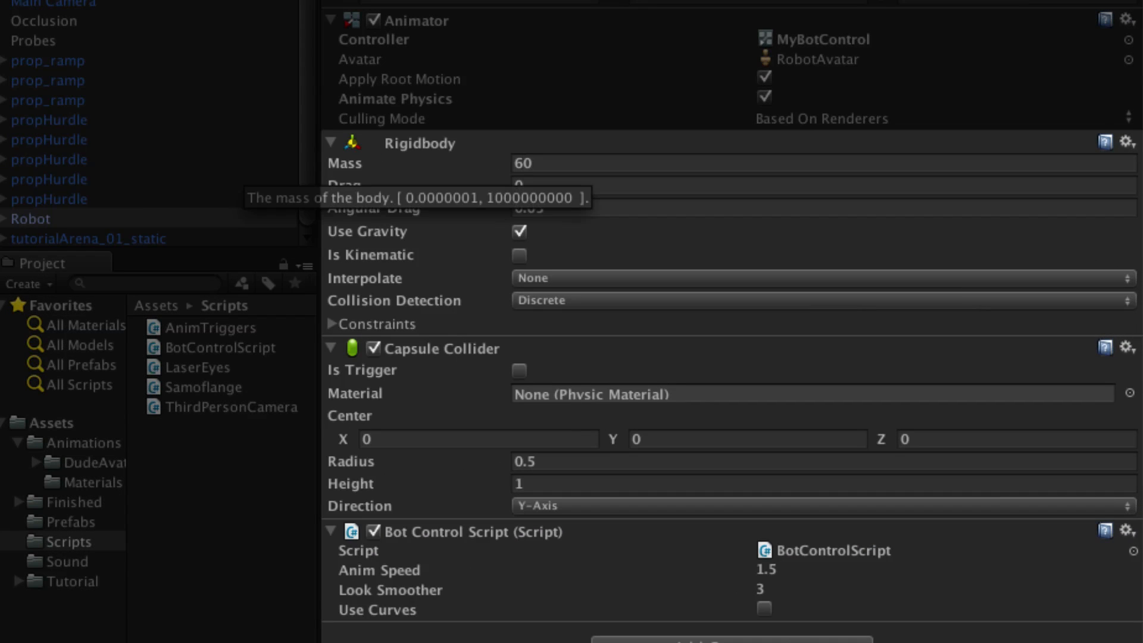
click(332, 324)
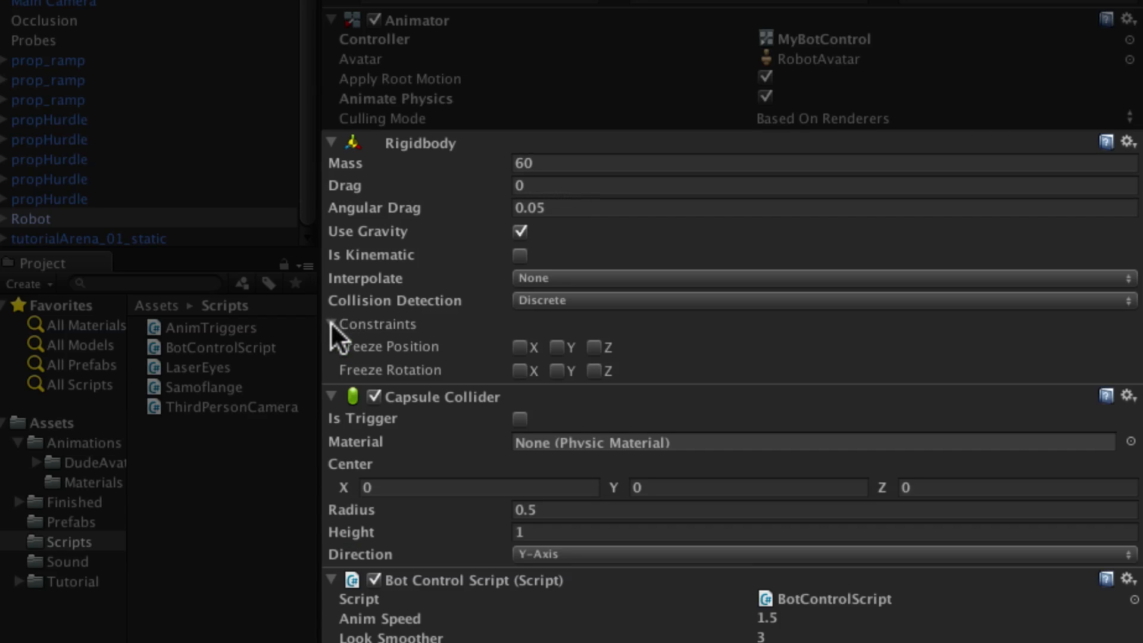
click(515, 368)
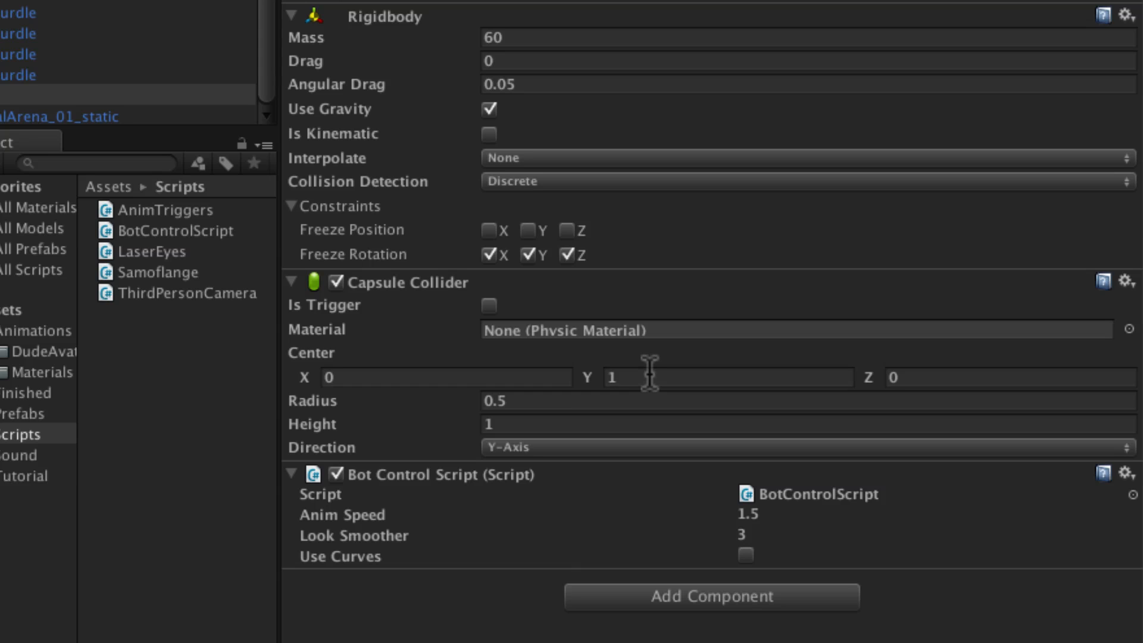
- Set the Robot's Capsule Collider to centre Y 1, height 2 and radius 0.3
click(531, 422)
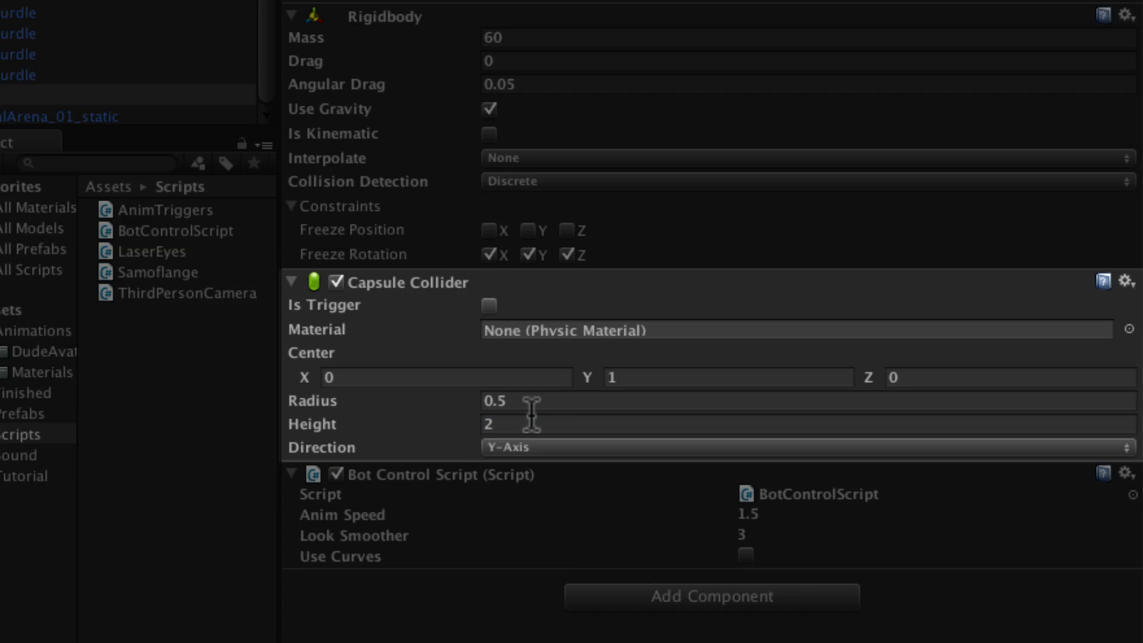
click(530, 401)
click(533, 394)
text(3)
key(Return)
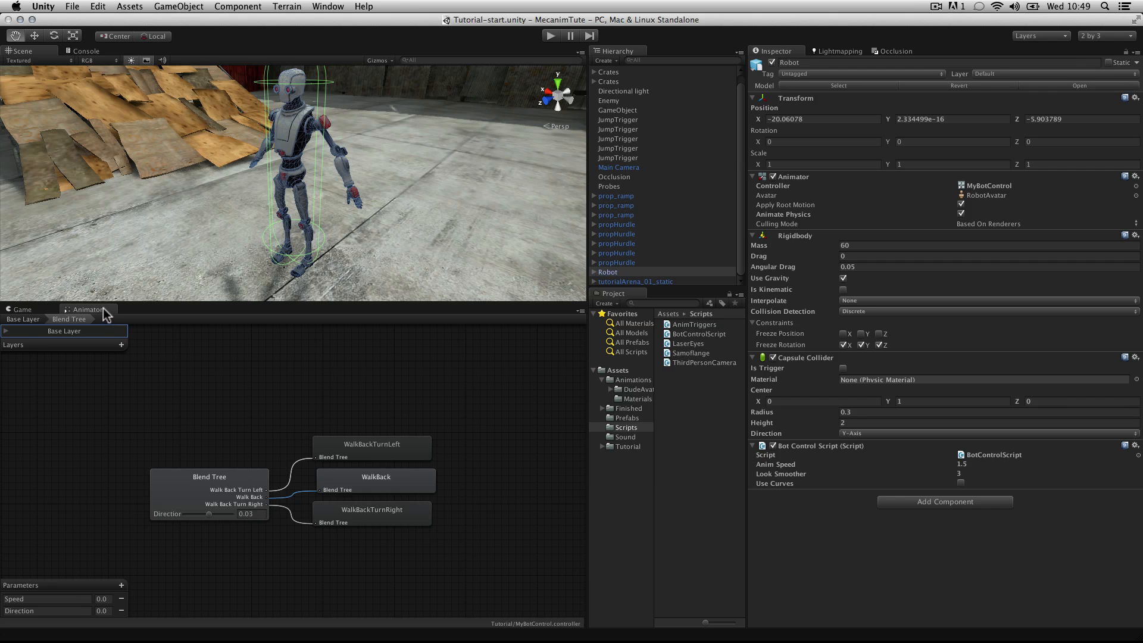
- Dock the Animator view alongside the Scene and Console views, separate from the Game view
drag(104, 314, 126, 54)
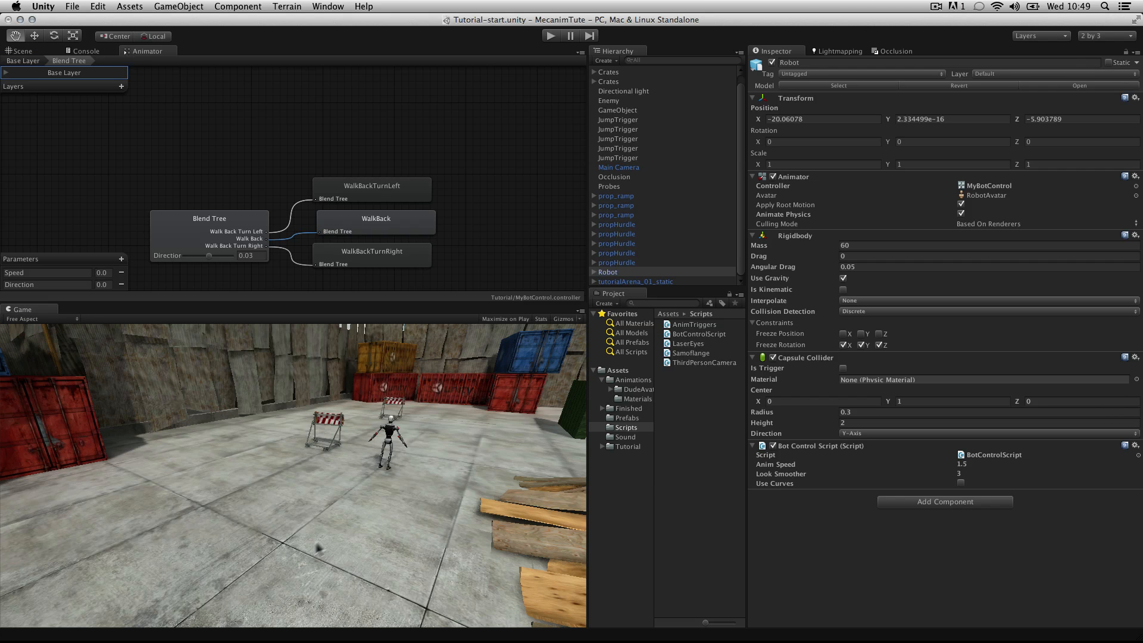
- Run the game with the base layer states in view and walk the Robot backwards while turning it
click(34, 62)
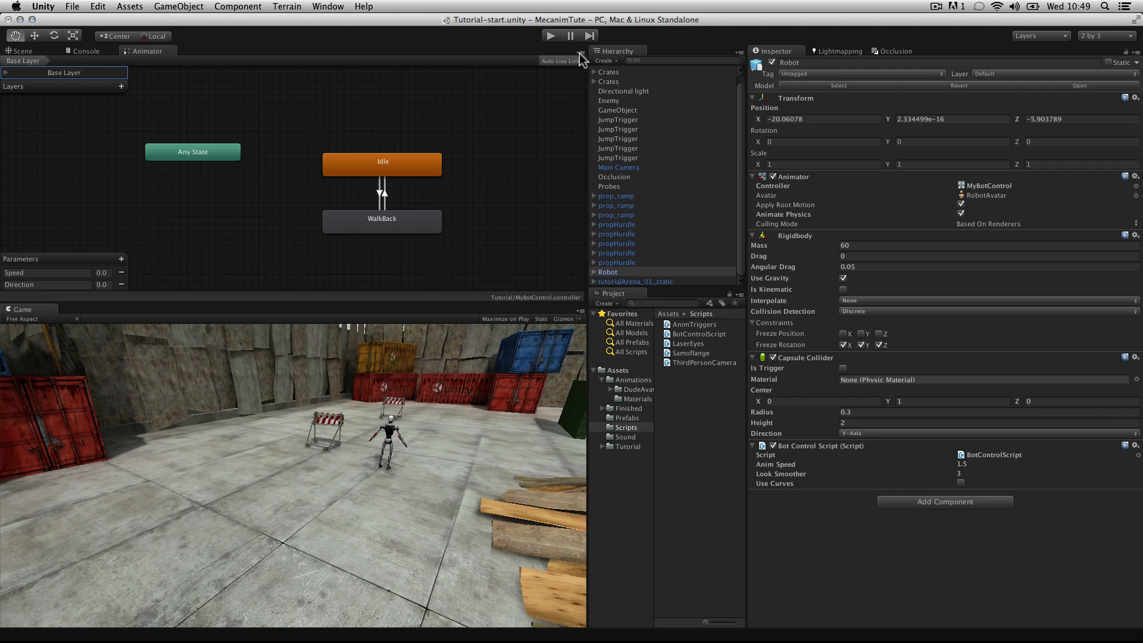
click(551, 37)
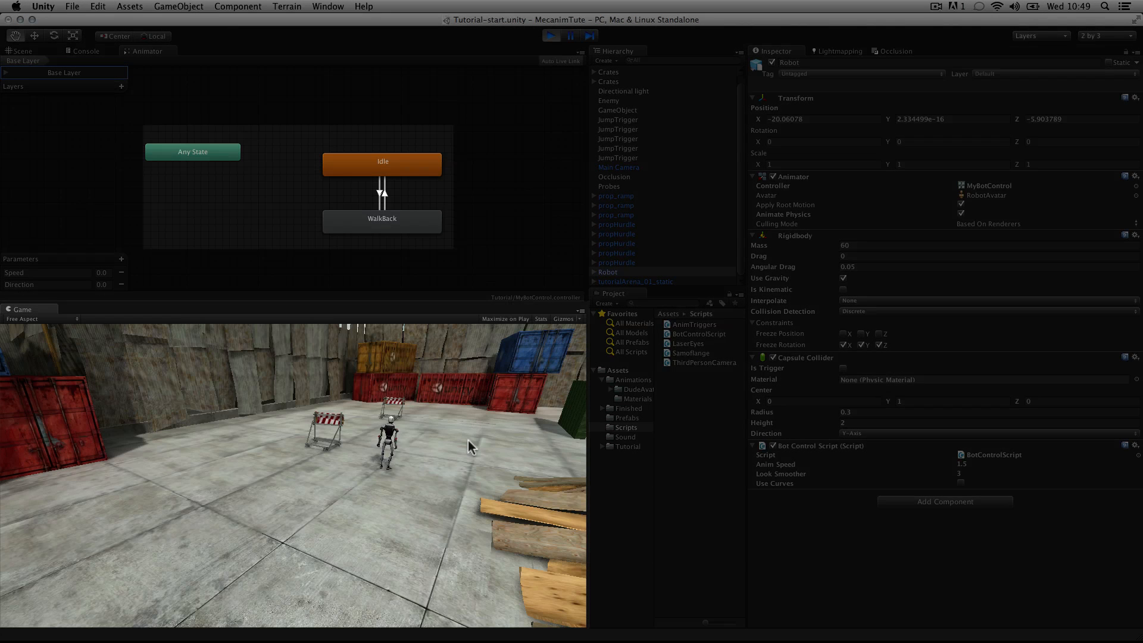
key(Down)
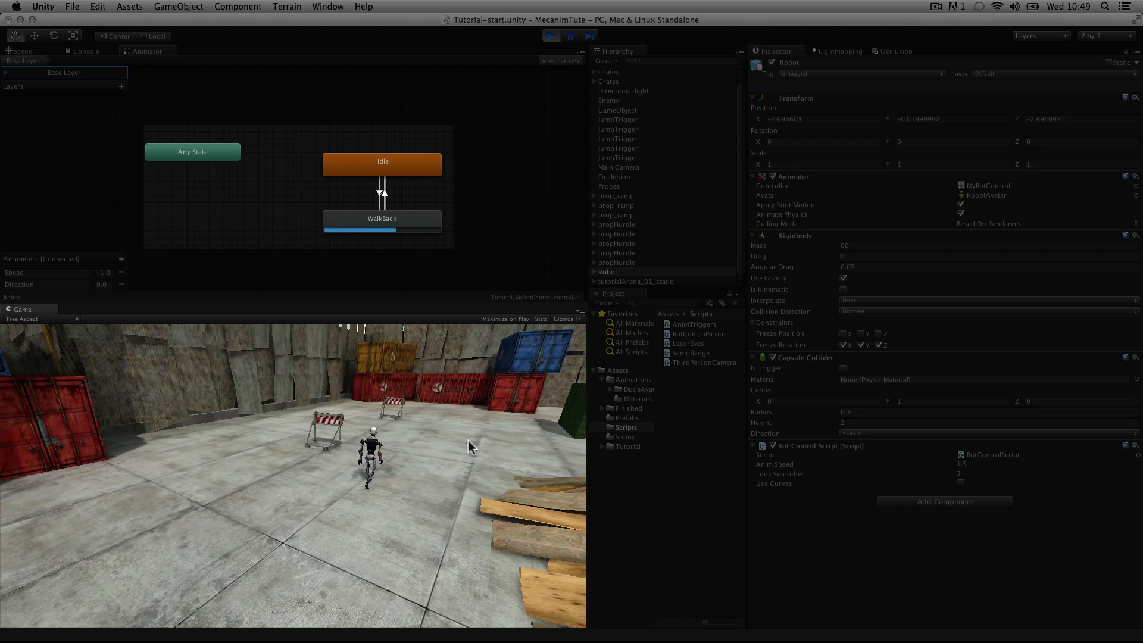
key(Right)
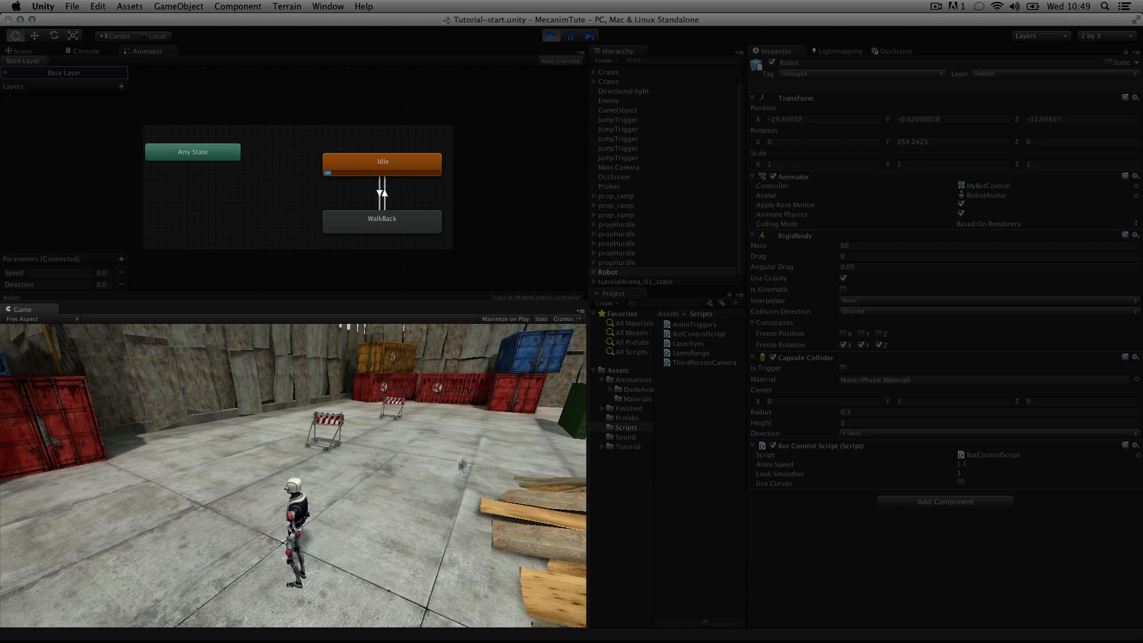
- Watch the WalkBack blend tree during play while walking the Robot backwards and steering alternately left and right
double_click(390, 227)
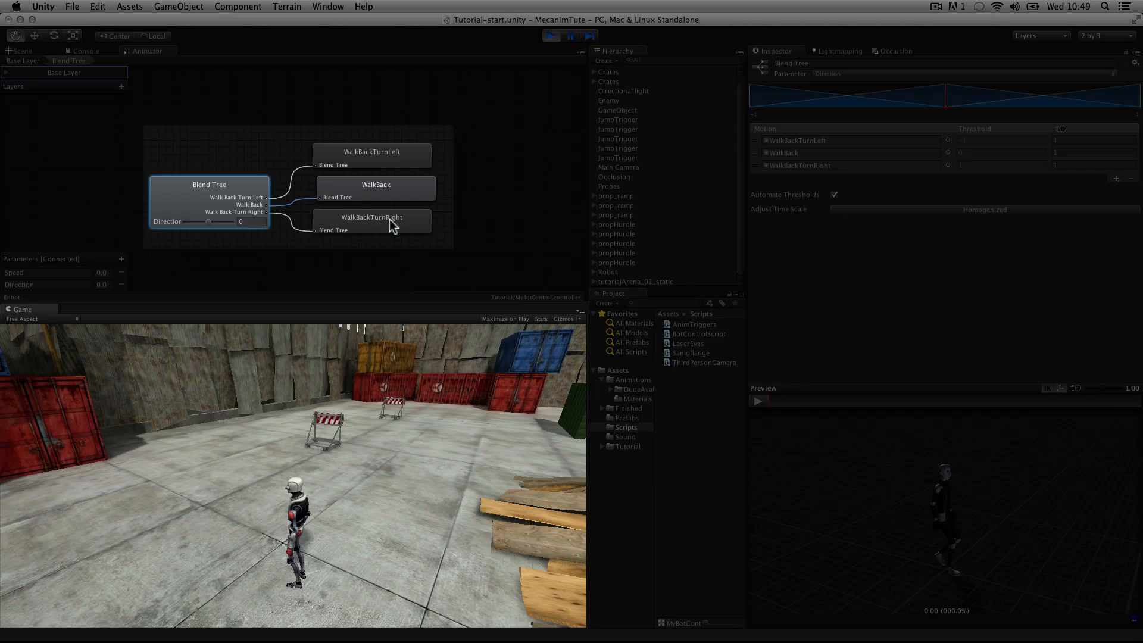
key(Down)
key(Left)
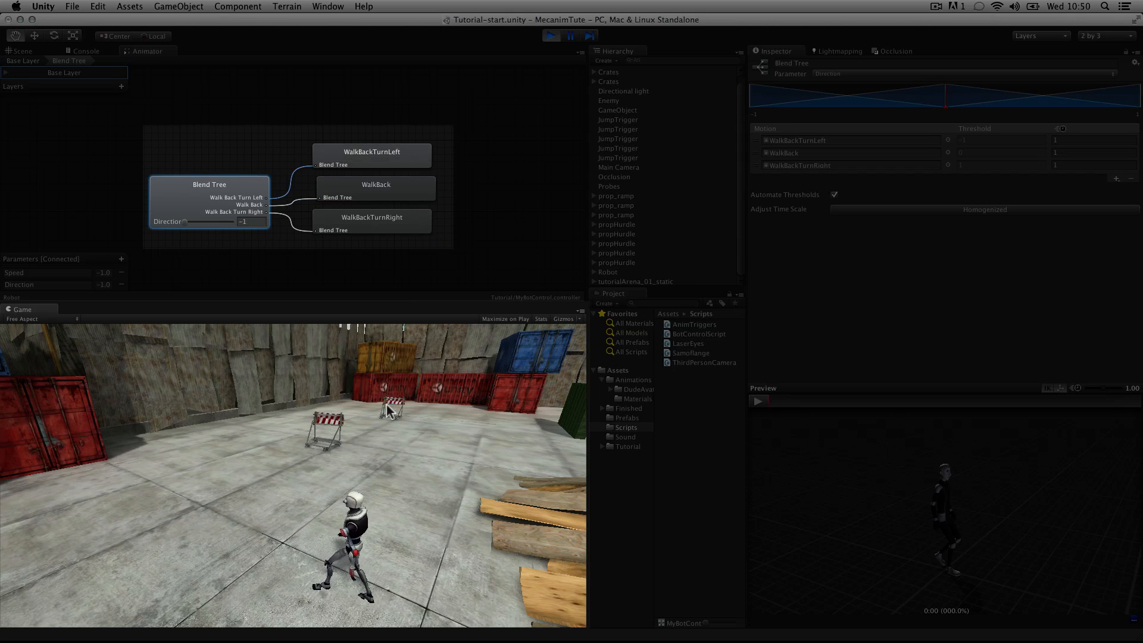
key(Right)
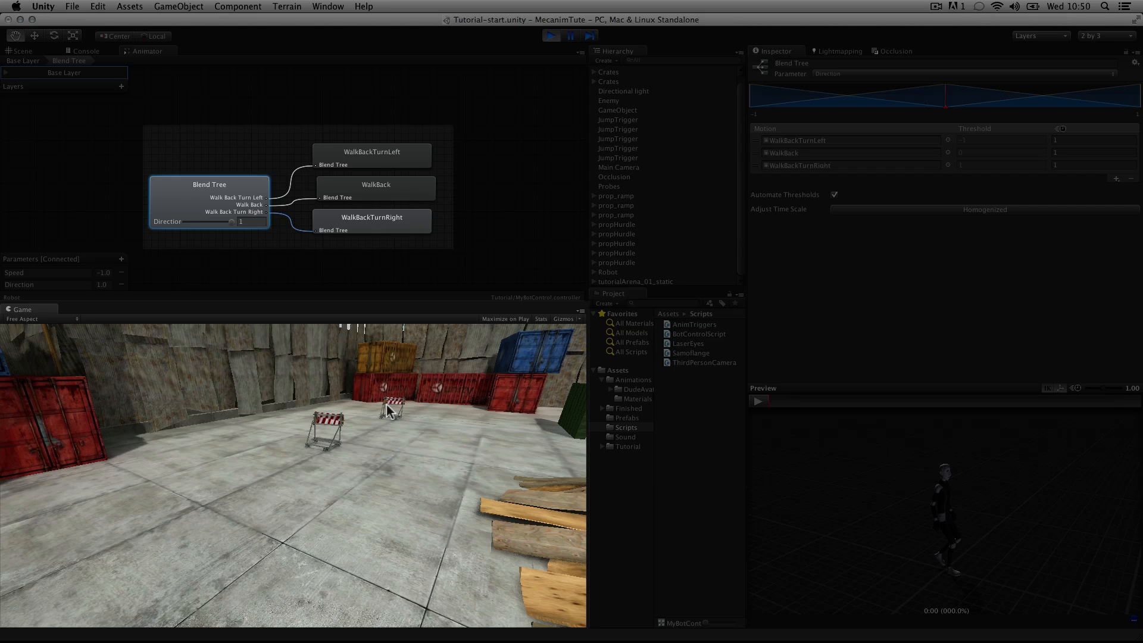
key(Left)
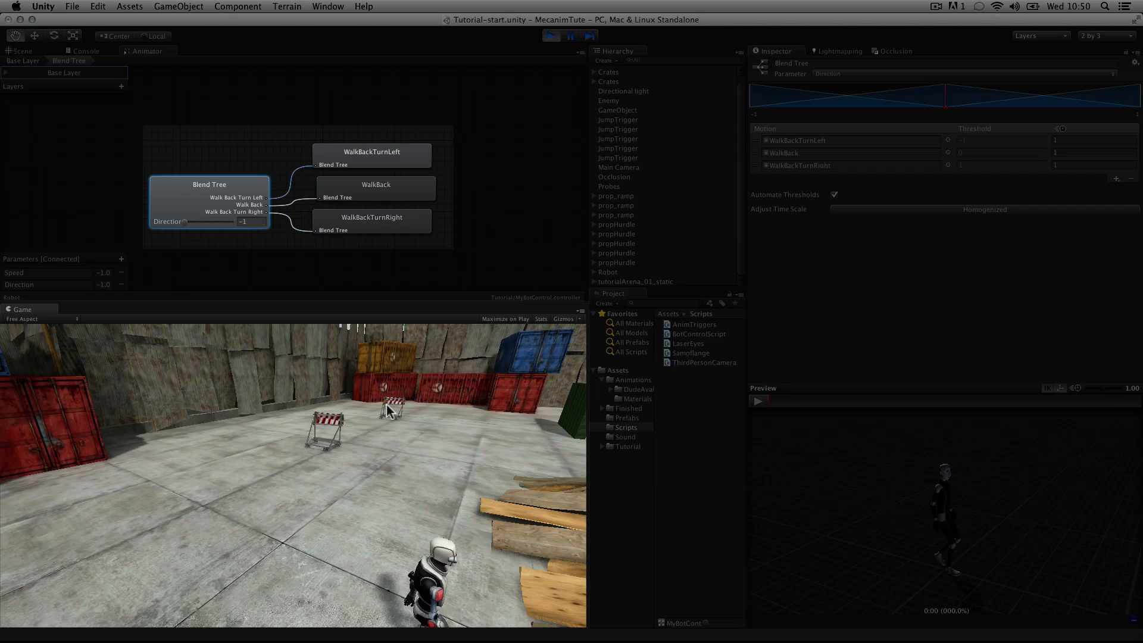
key(Right)
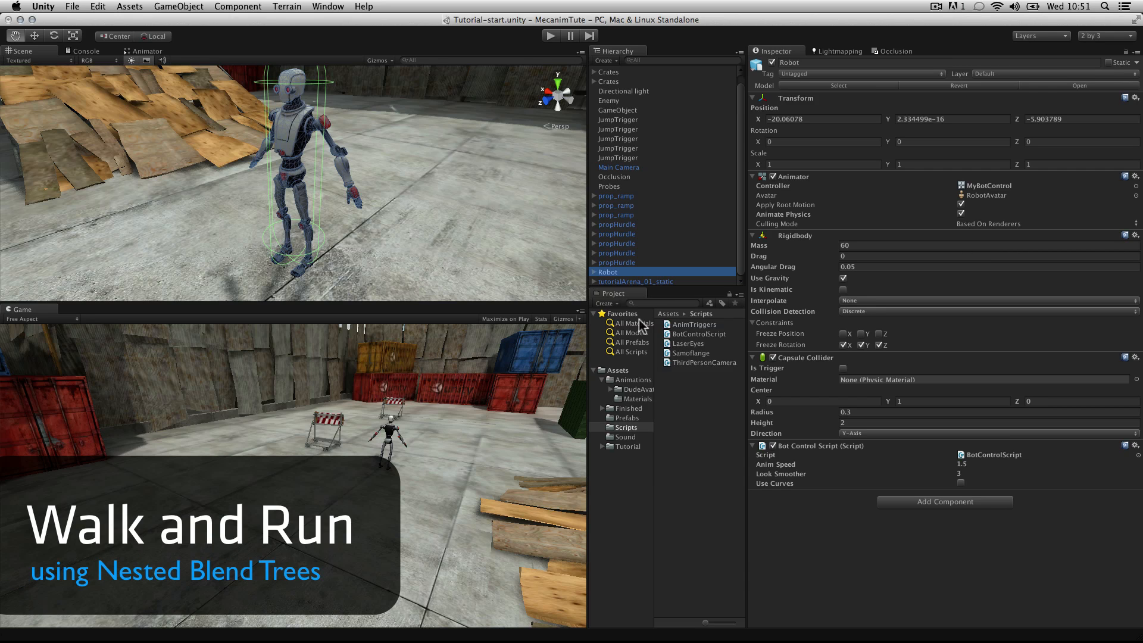
- Create a state from a new blend tree in the base layer, place it above Idle and name it Locomotion
click(146, 52)
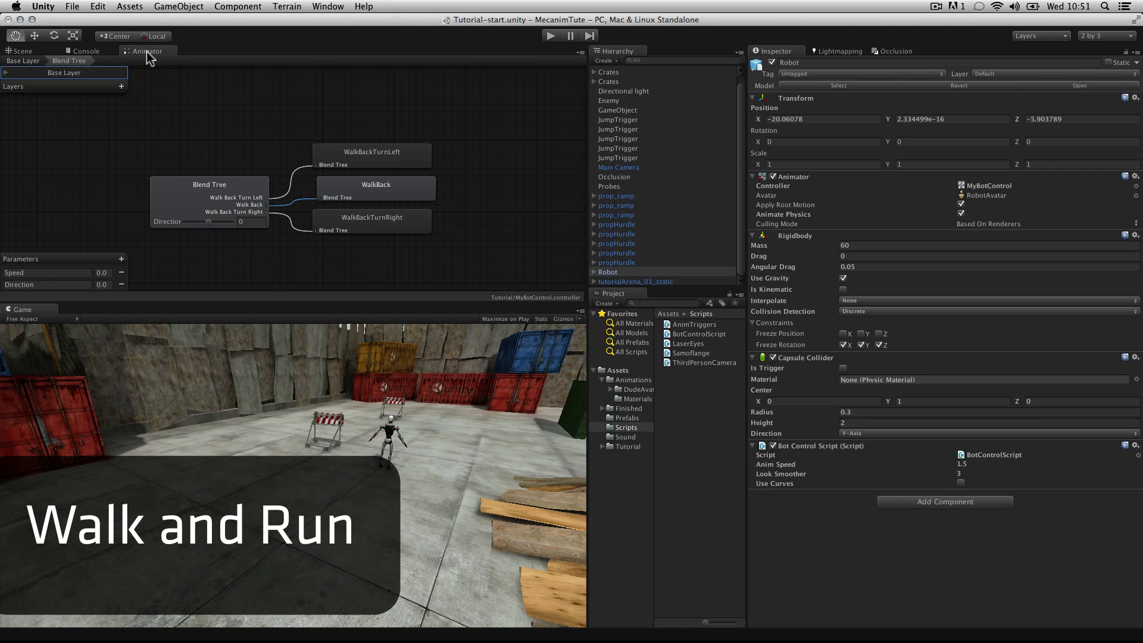
click(36, 60)
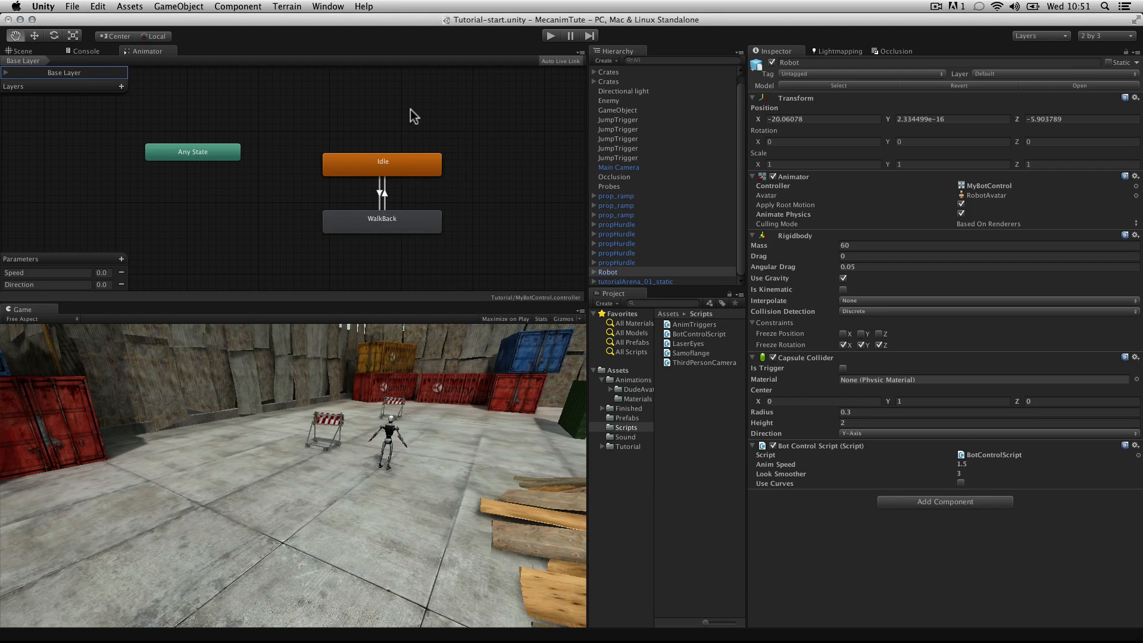
middle_drag(409, 109, 401, 156)
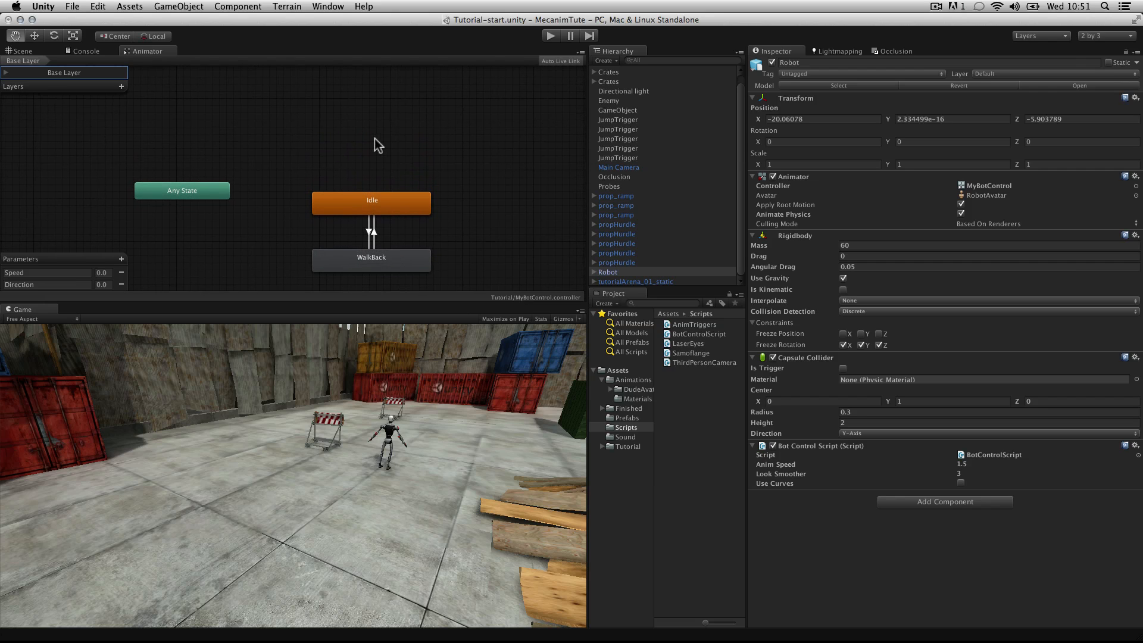
click(373, 138)
right_click(374, 138)
mouse_move(428, 145)
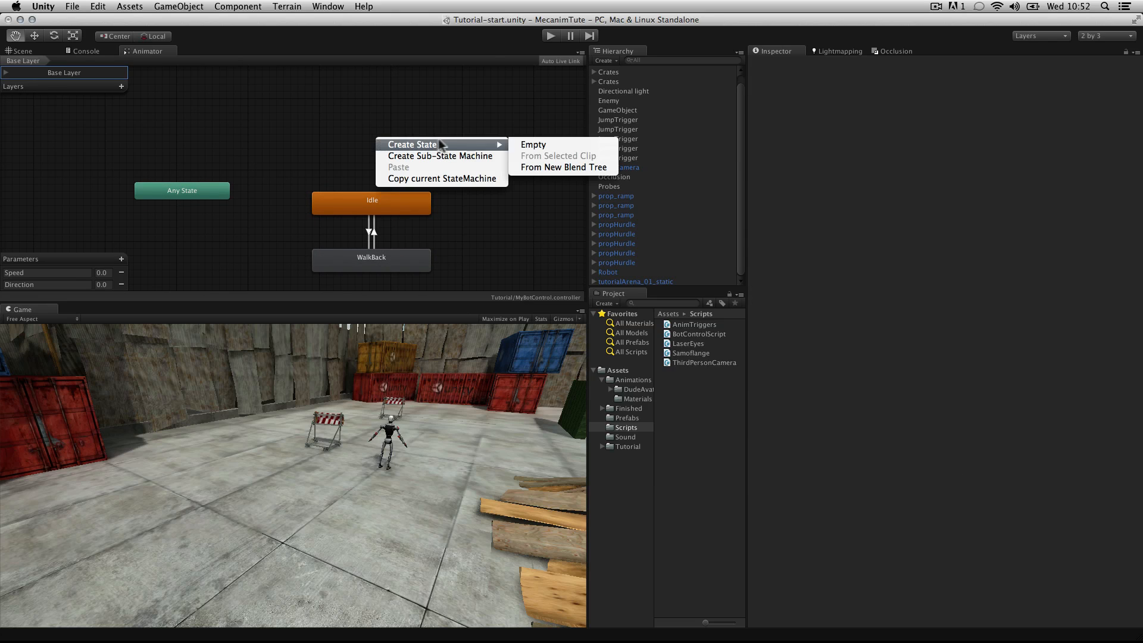
click(550, 167)
drag(484, 155, 421, 148)
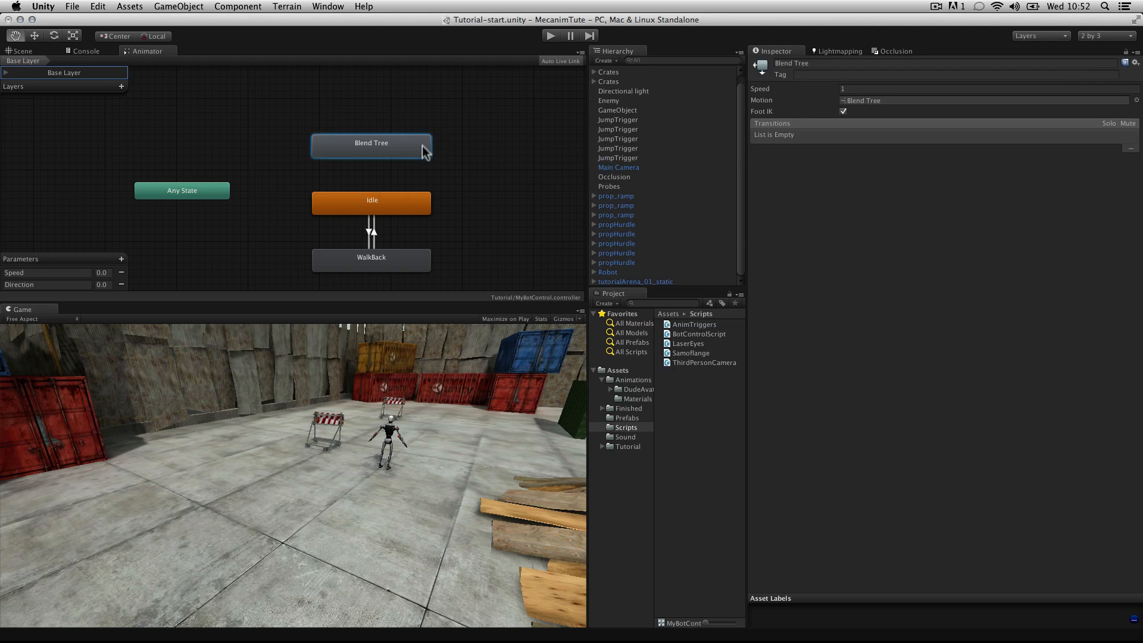
click(817, 64)
text(Locomotion)
- Add two nested blend trees to the Locomotion state's root blend tree
double_click(390, 151)
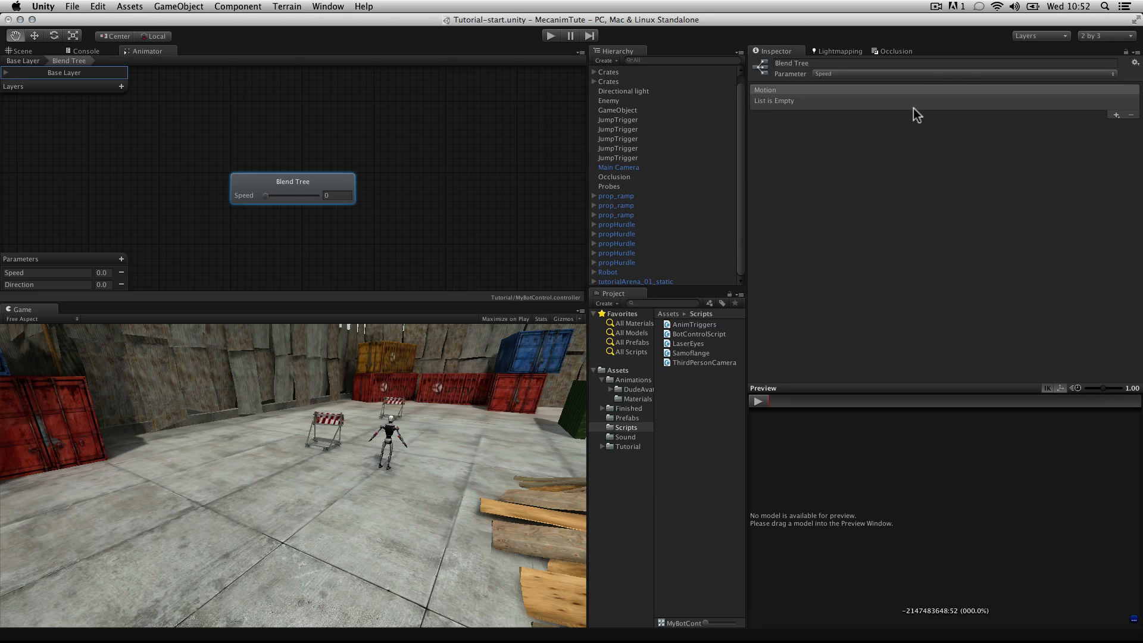
click(1117, 115)
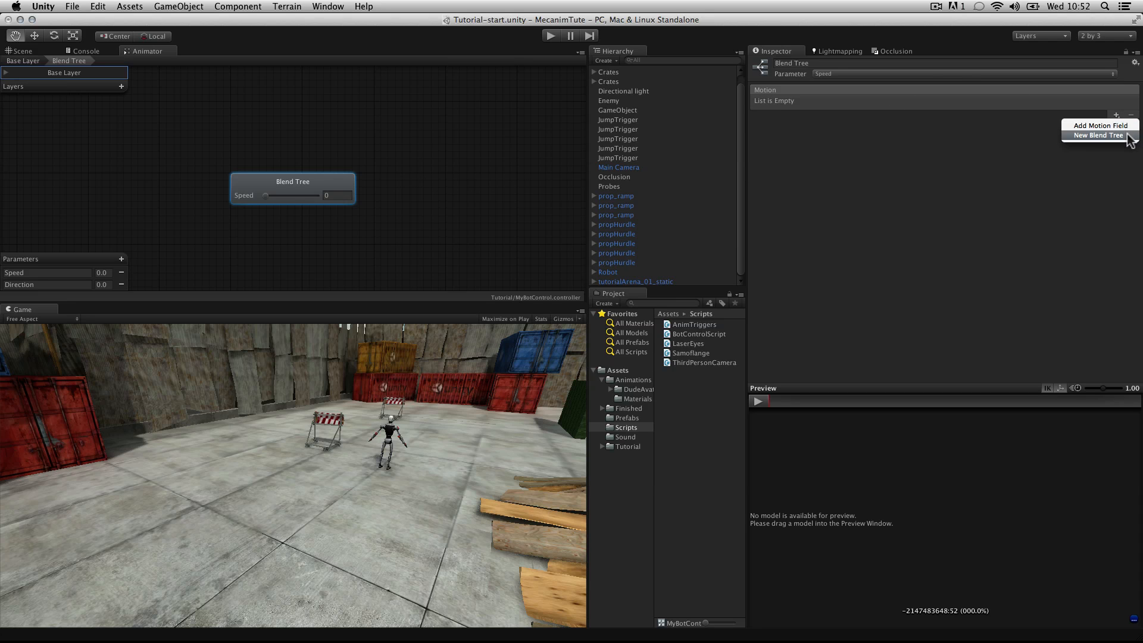
click(1129, 137)
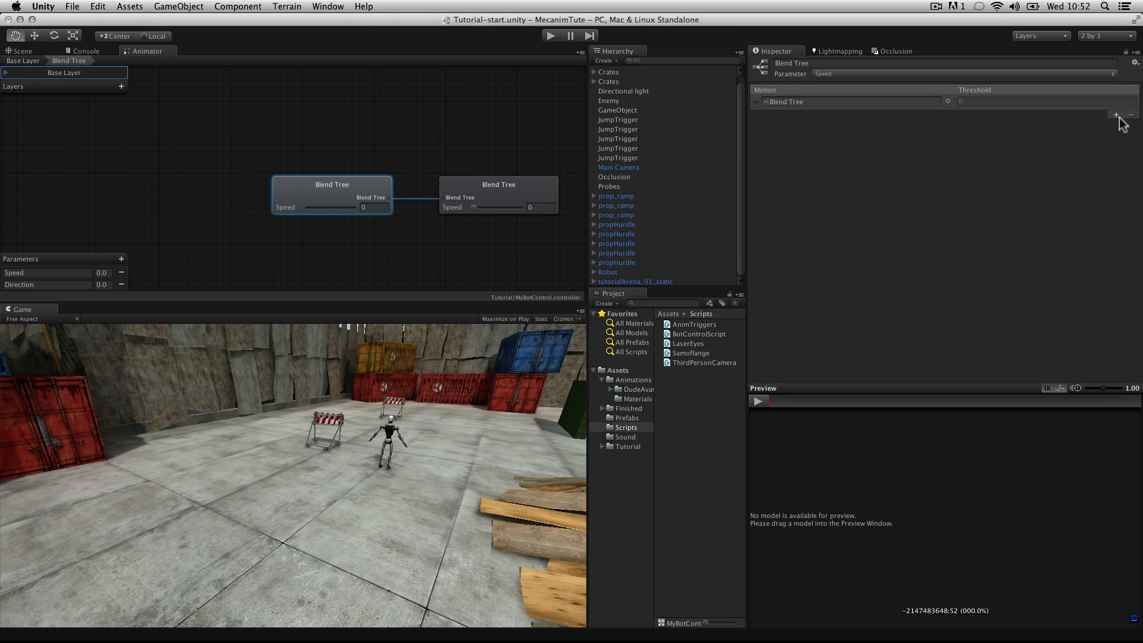
click(1117, 116)
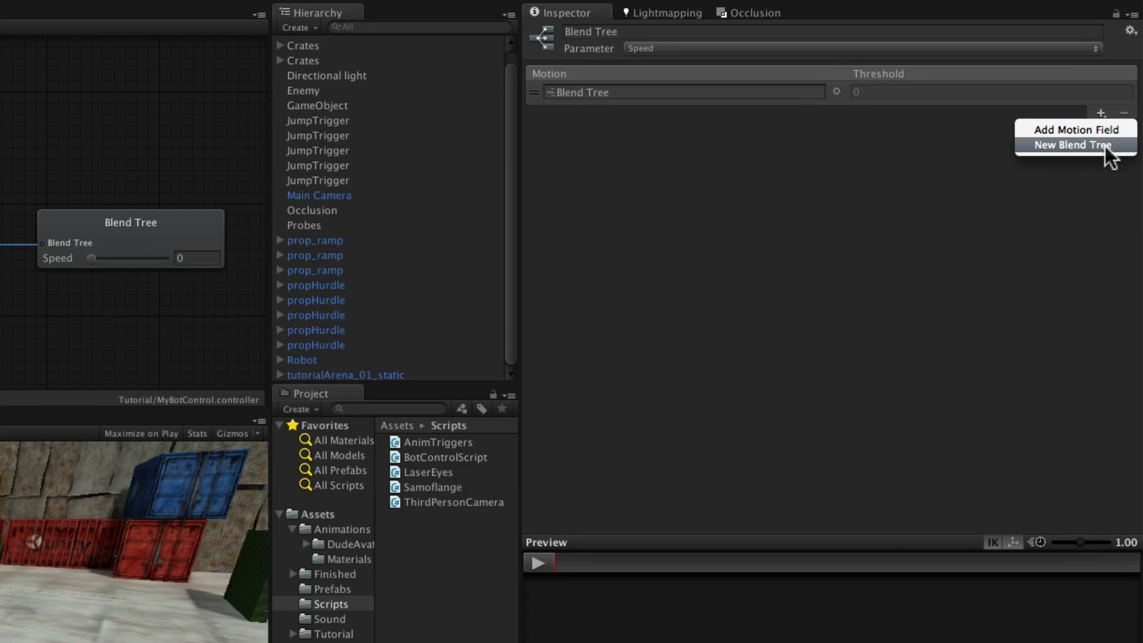
click(1112, 135)
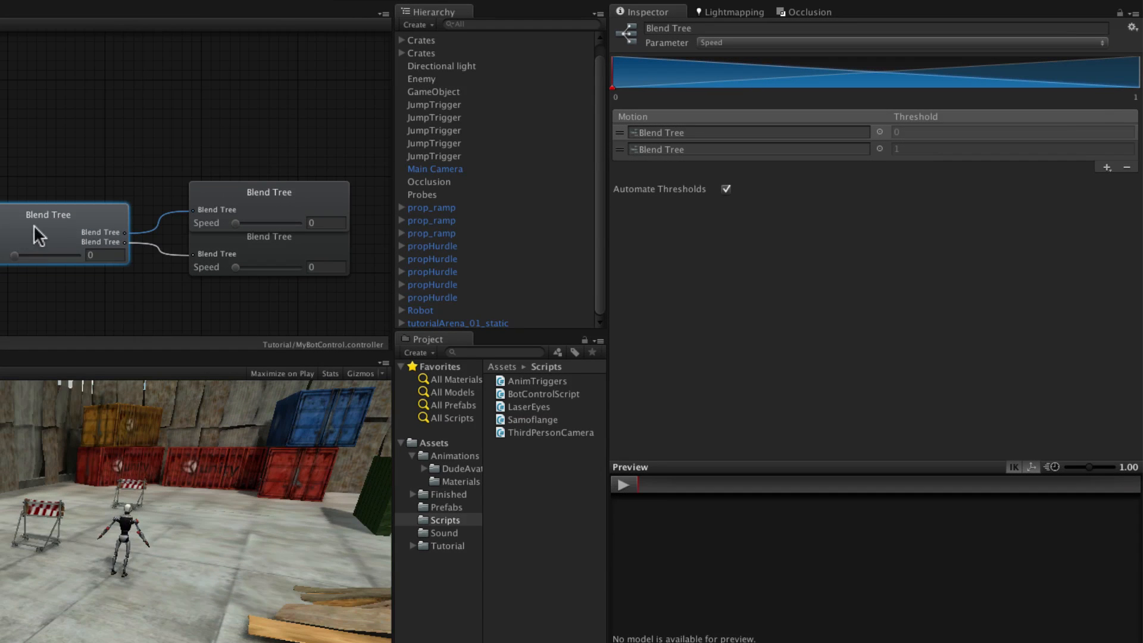
- Add three empty motion fields to the upper nested blend tree
click(303, 197)
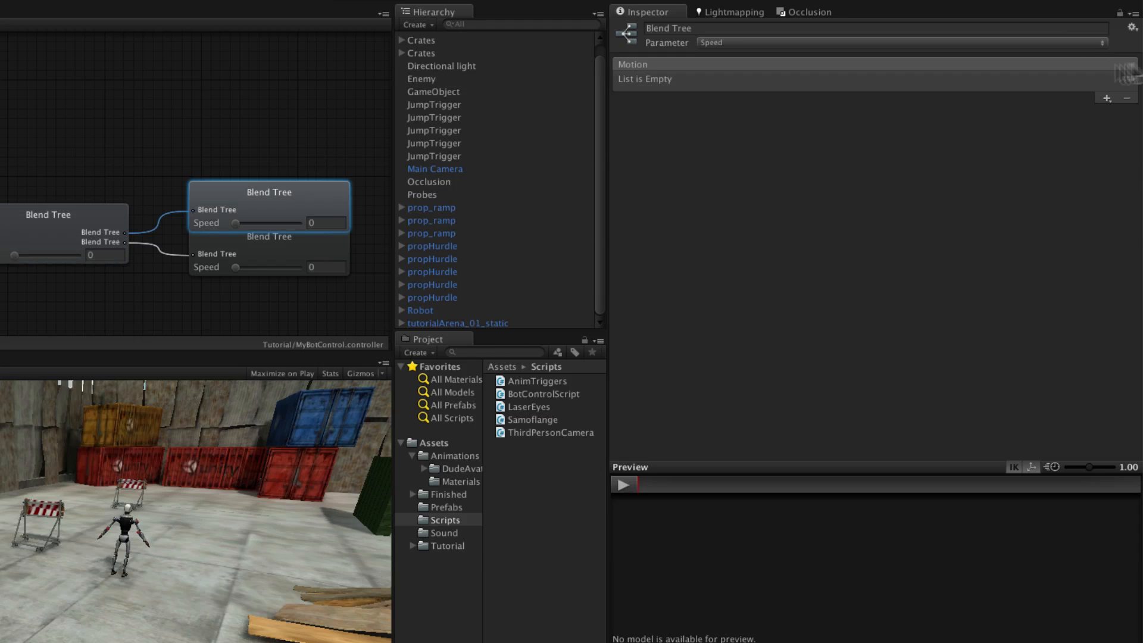
click(1104, 97)
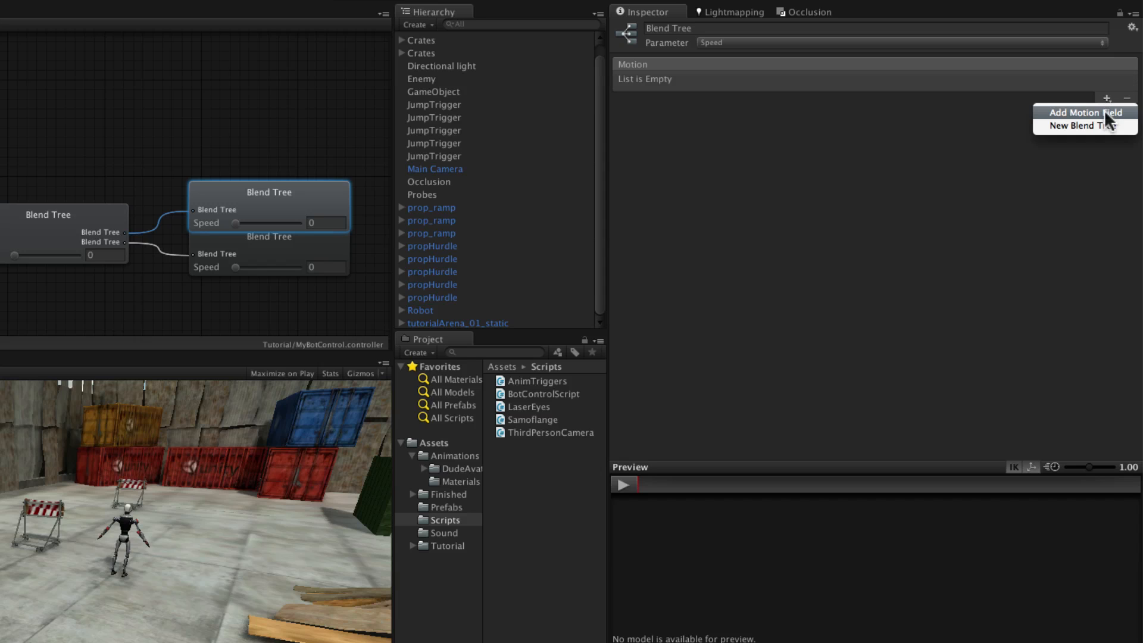
click(1105, 111)
click(1107, 99)
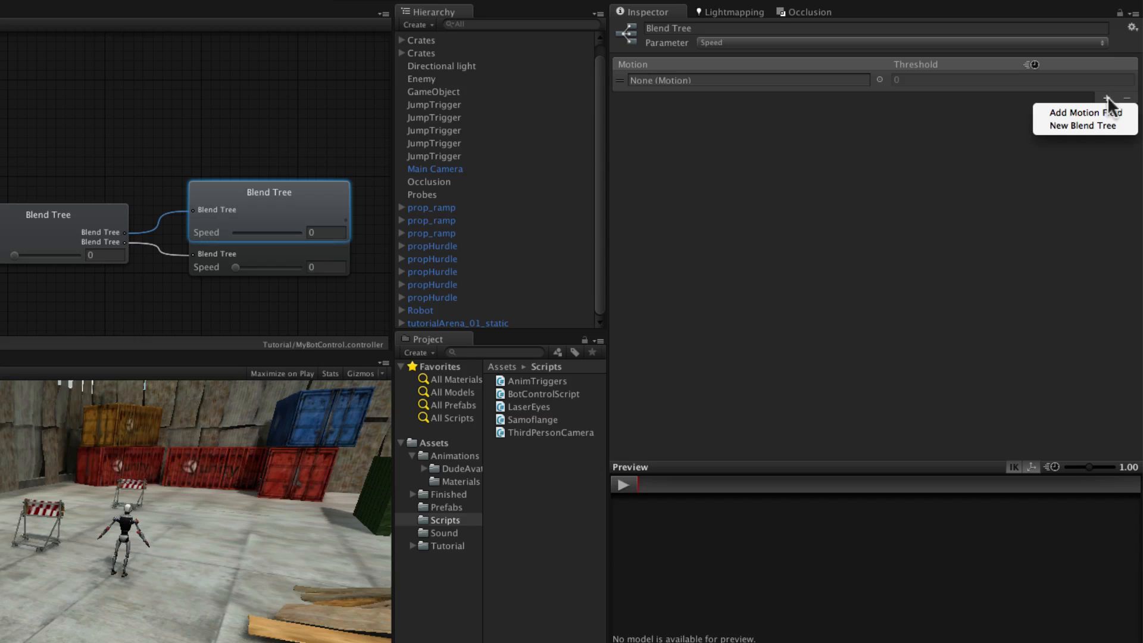
click(1111, 114)
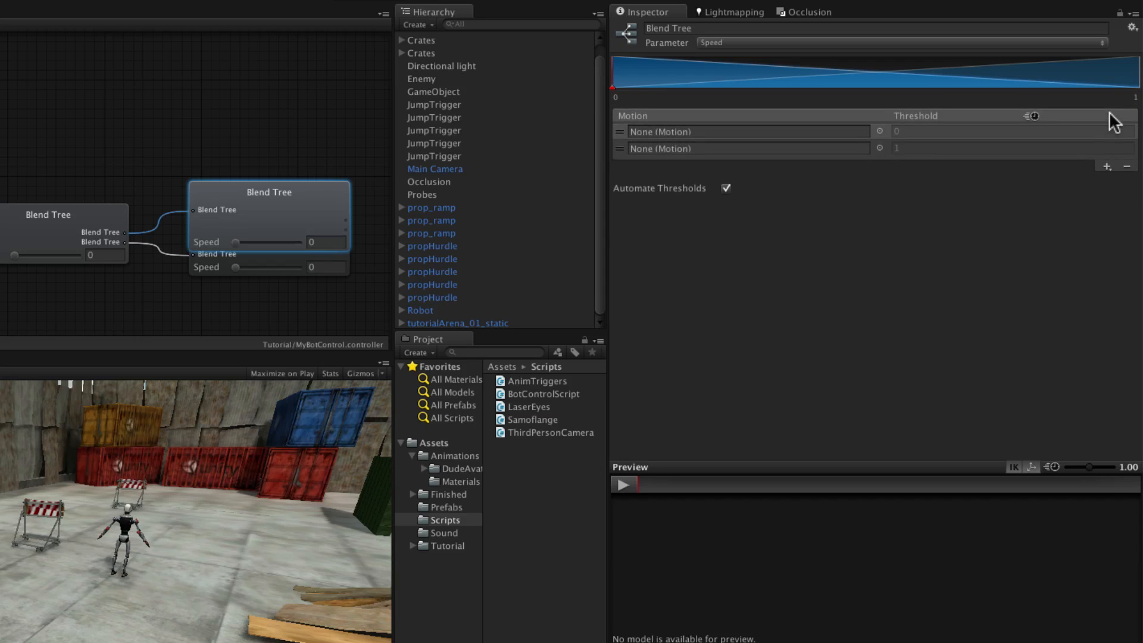
click(1107, 168)
click(1107, 181)
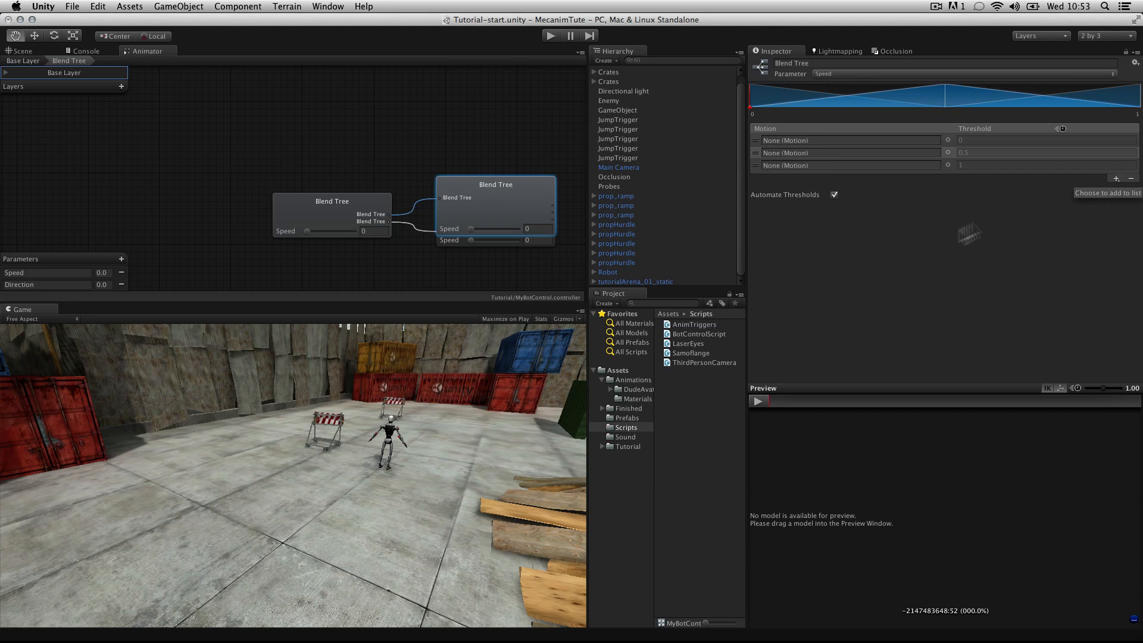
- Assign the WalkForward clip from the Animations folder to the second motion of the upper nested blend tree
click(633, 381)
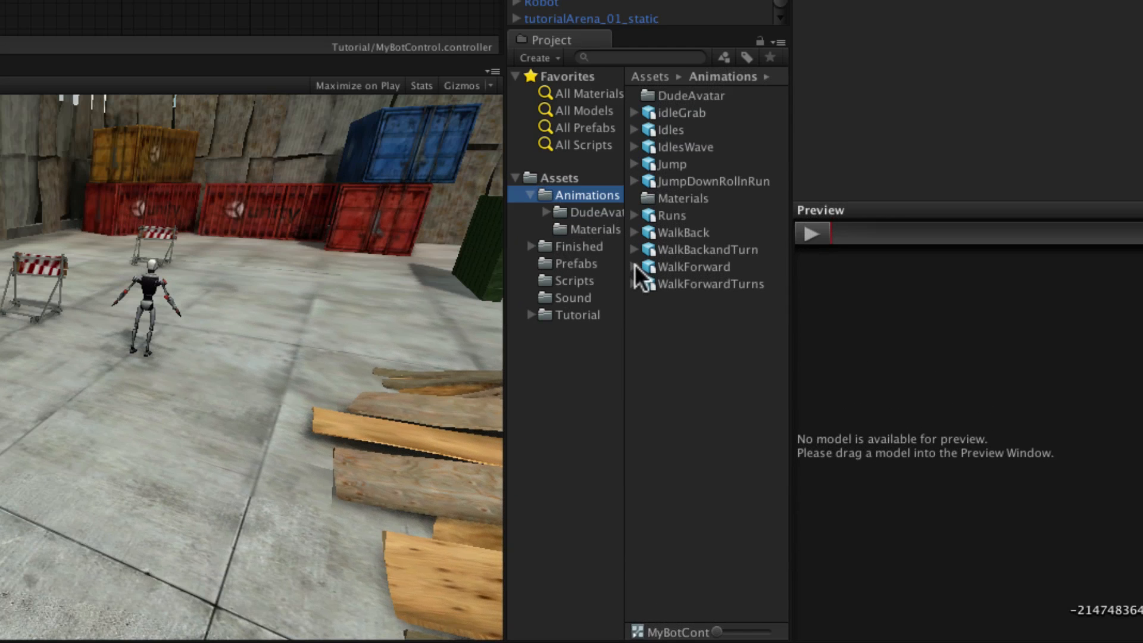
click(660, 419)
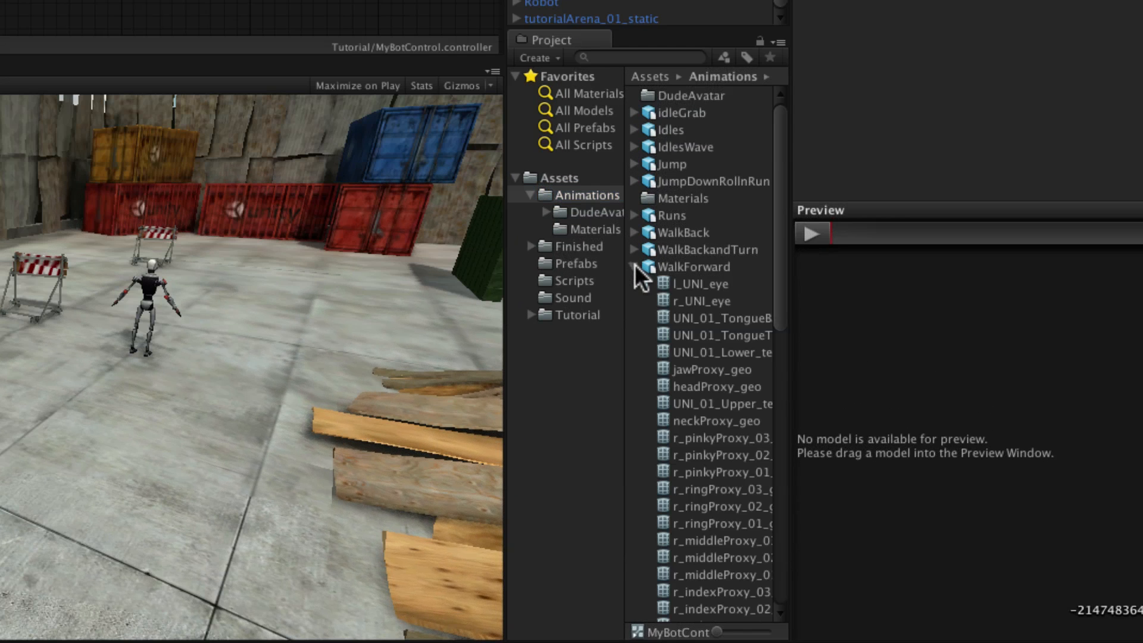
drag(777, 305, 777, 588)
click(688, 583)
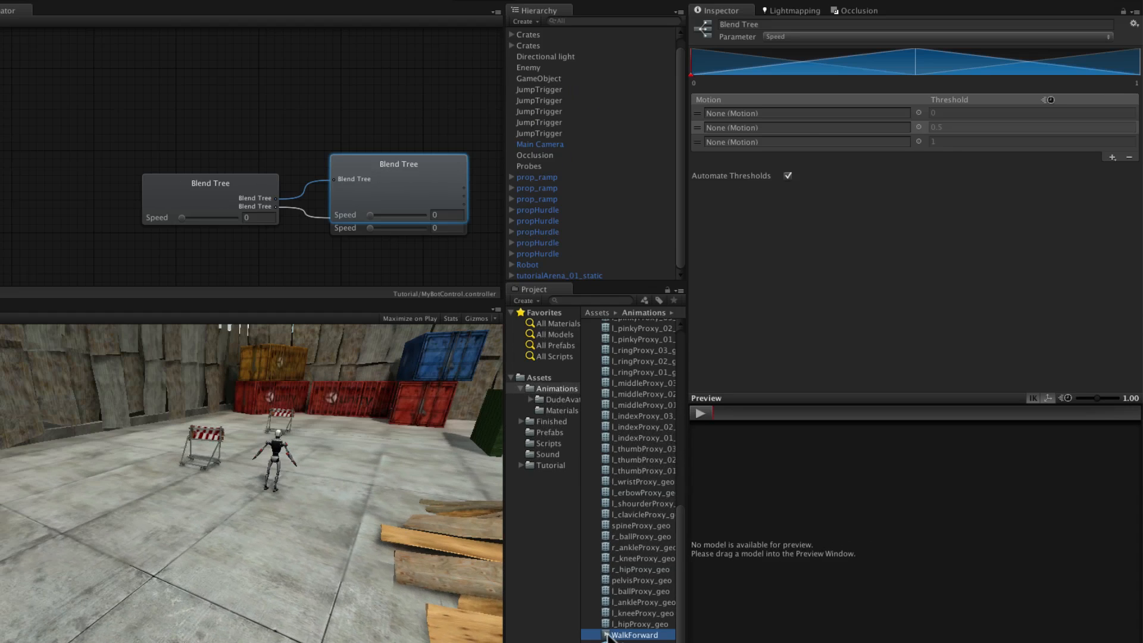
drag(607, 636, 784, 130)
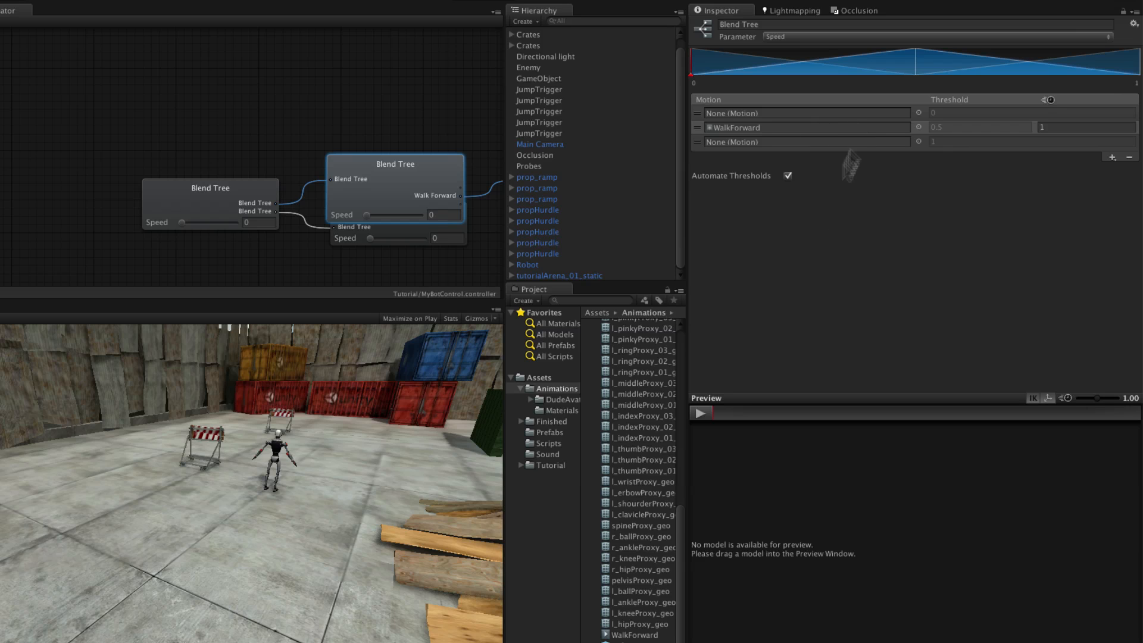
- Assign the WalkForwardTurns clips WalkFwdTurnLeft and WalkFwdTurnRight to the first and third motions of the upper nested blend tree
scroll(659, 369, up, 10)
click(587, 389)
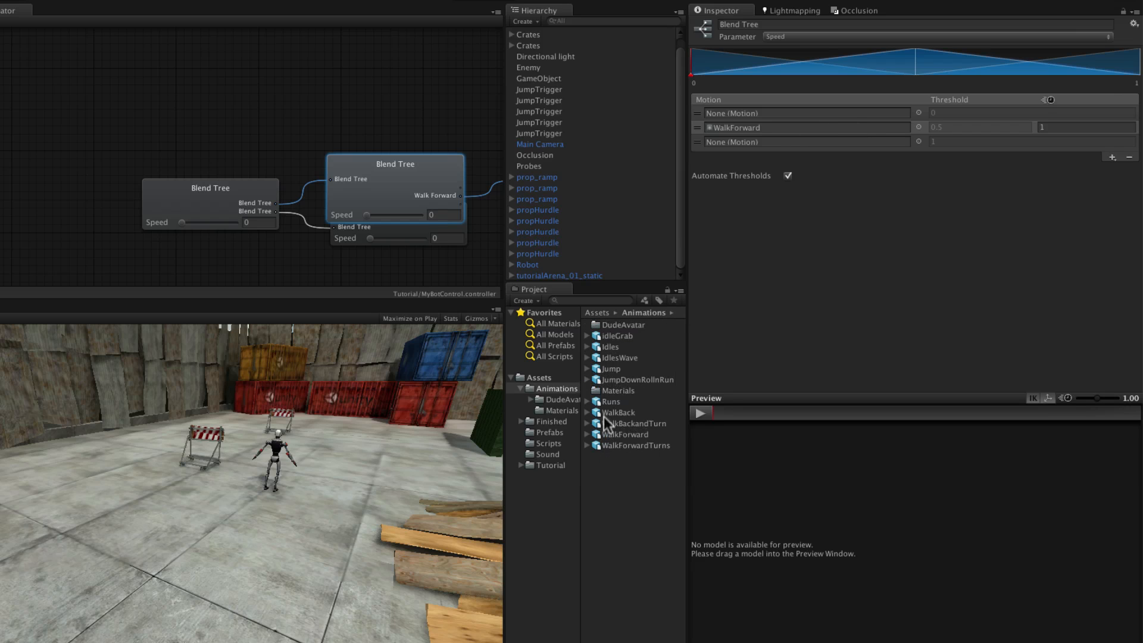
click(587, 446)
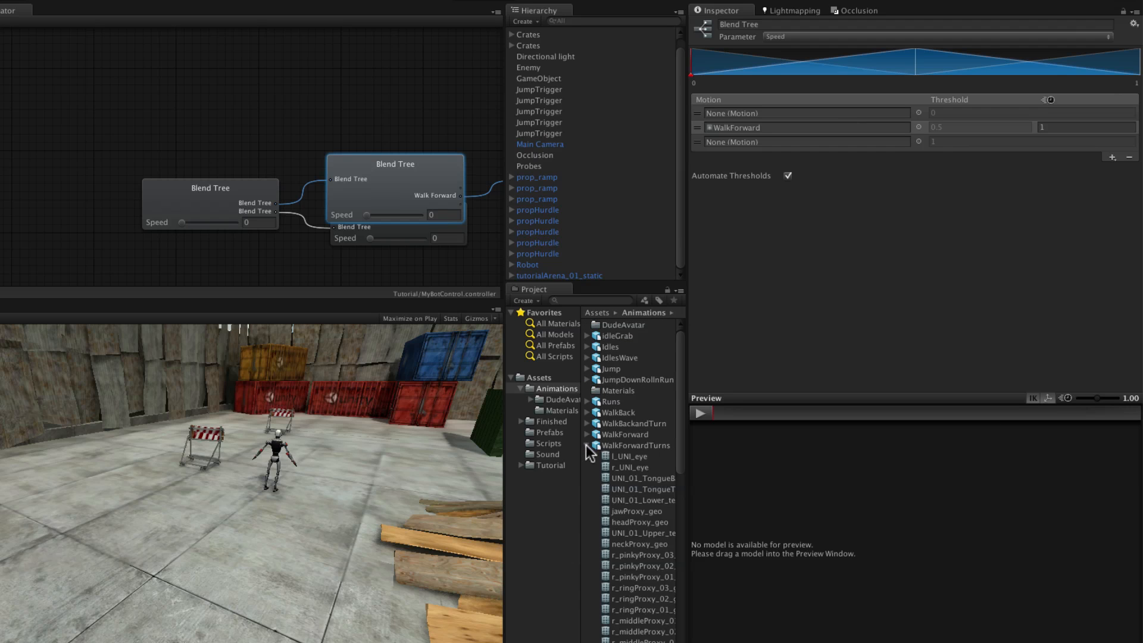
scroll(686, 479, down, 1)
scroll(686, 480, down, 10)
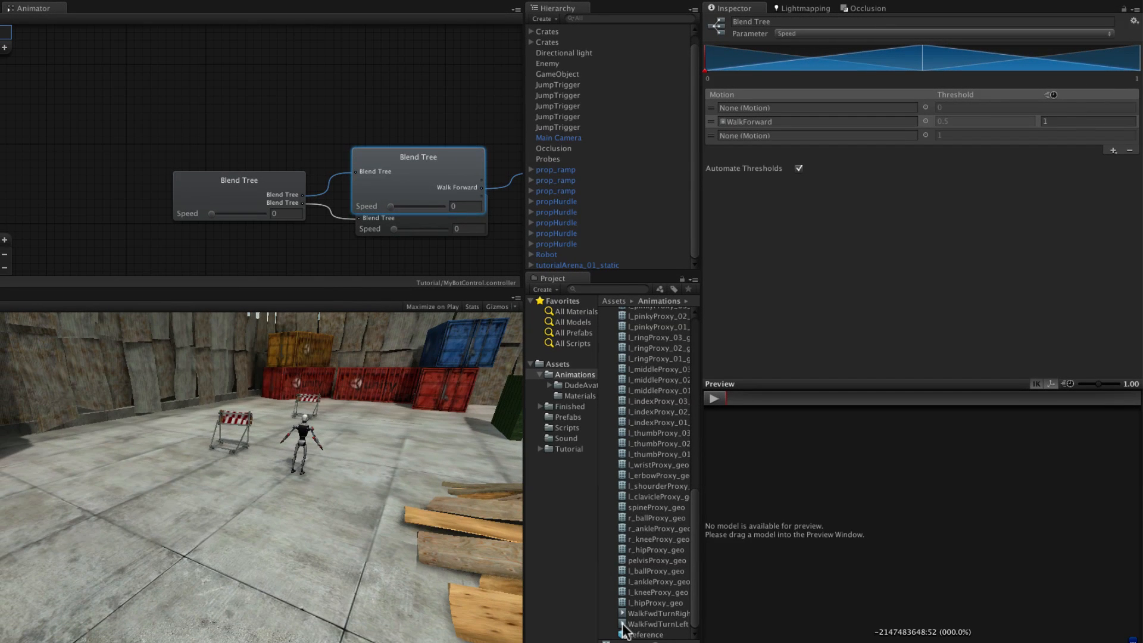
drag(623, 628, 788, 104)
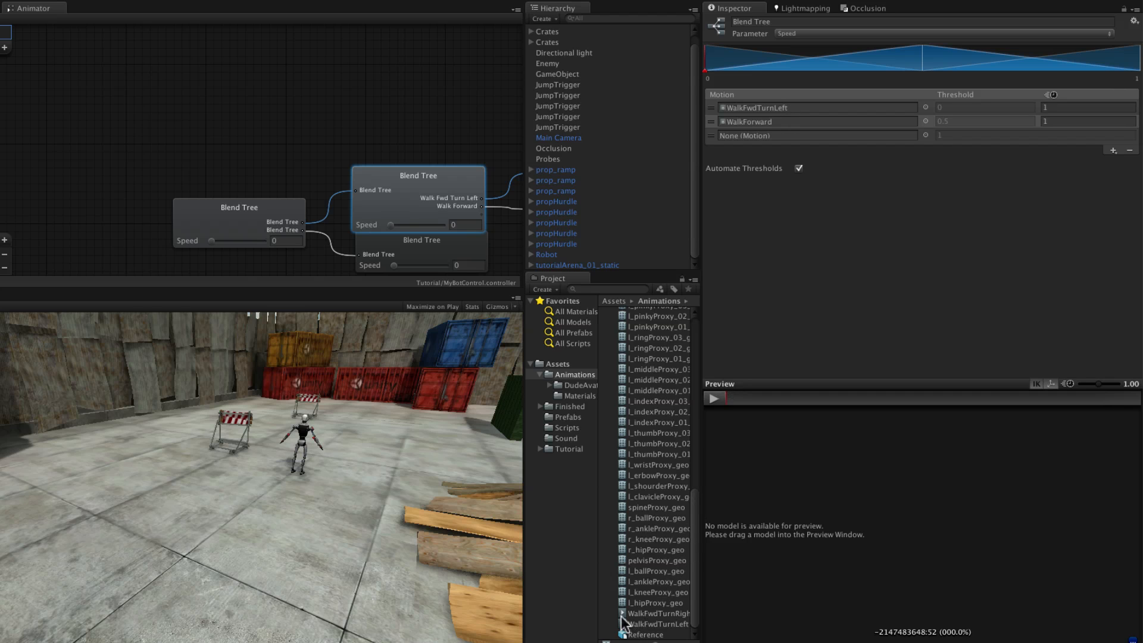
drag(624, 619, 746, 128)
middle_drag(412, 132, 188, 66)
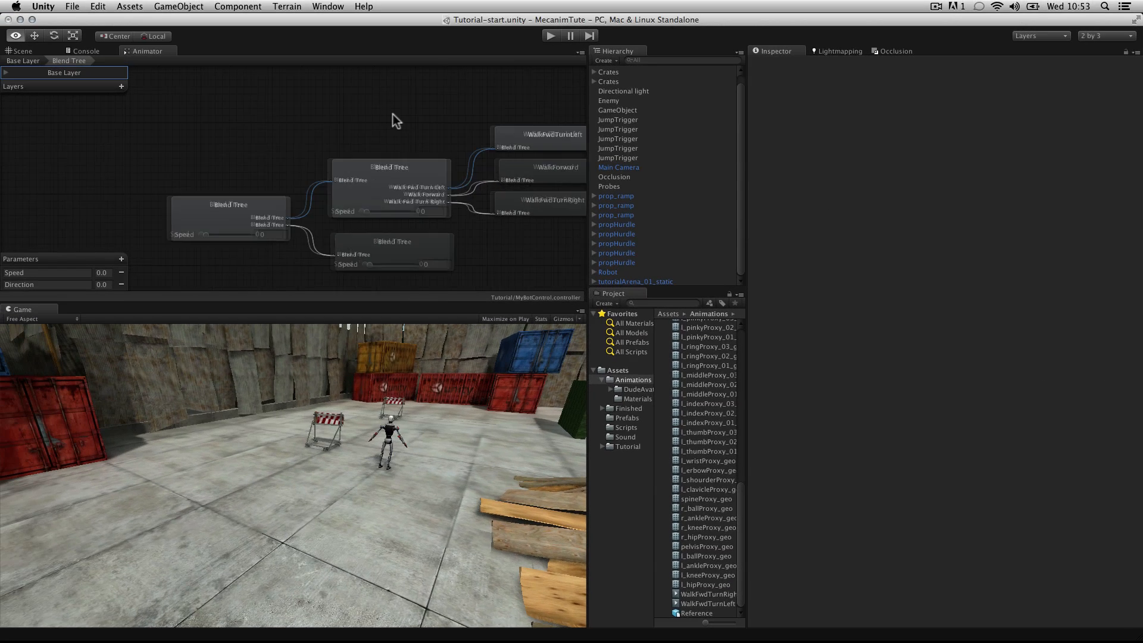
middle_drag(285, 103, 310, 92)
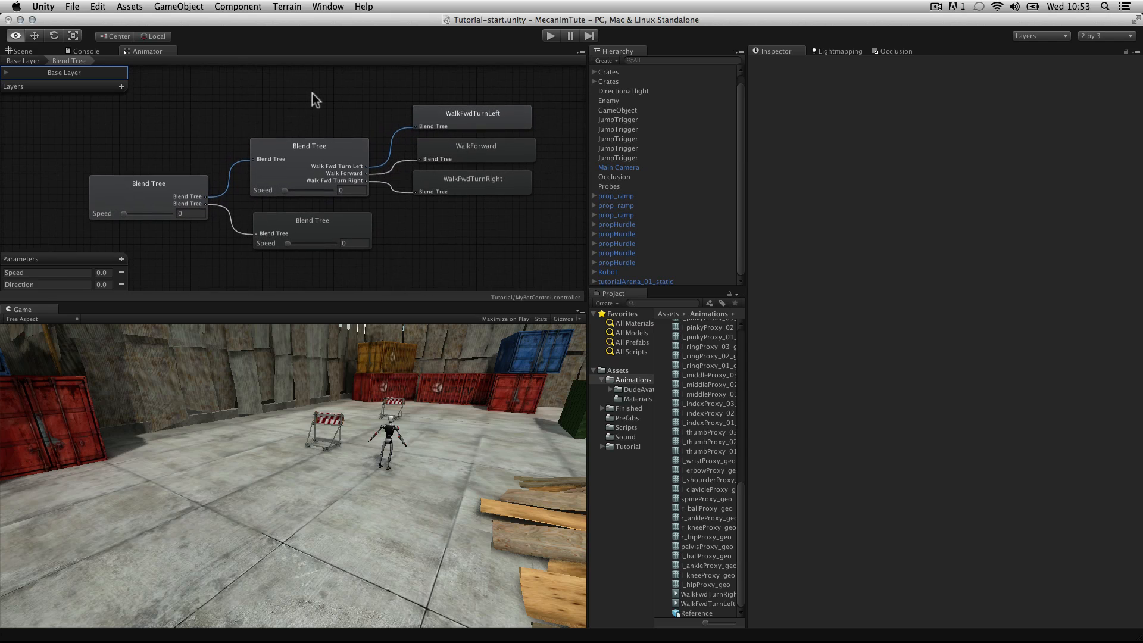
alt+drag(310, 93, 345, 105)
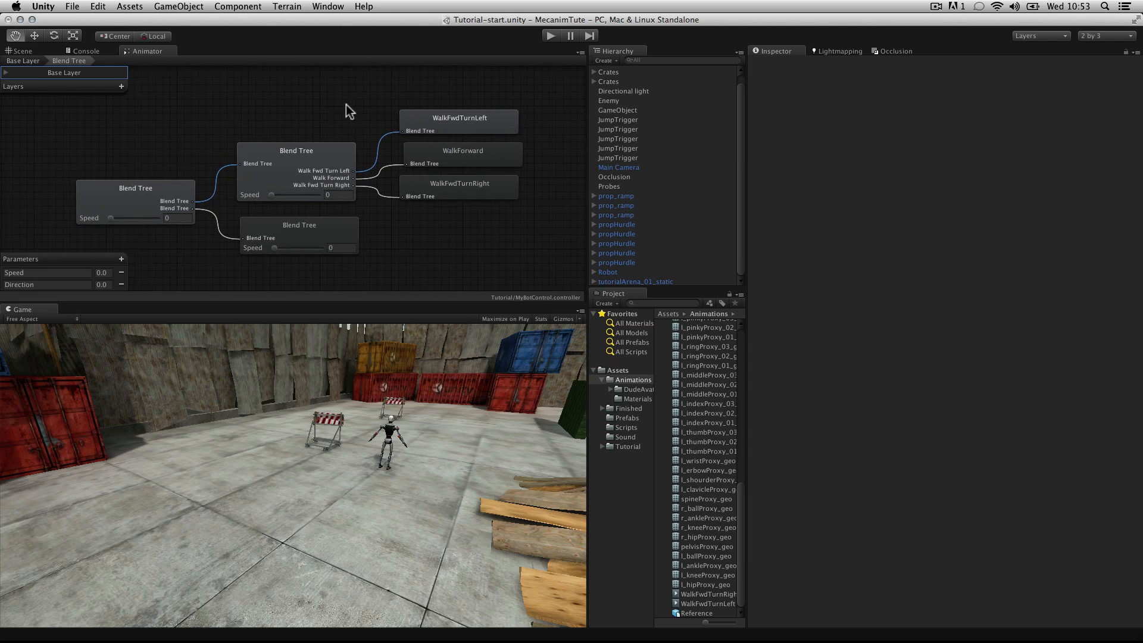
- Set the upper nested blend tree's minimum parameter value to -1 and its blend parameter to Direction
click(320, 154)
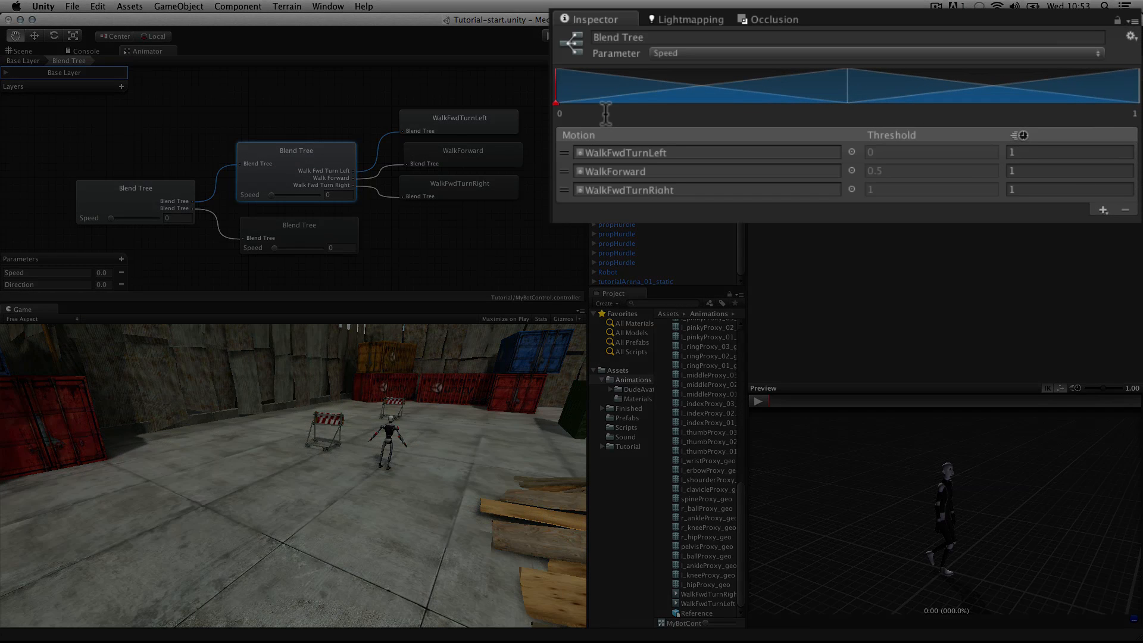
click(605, 113)
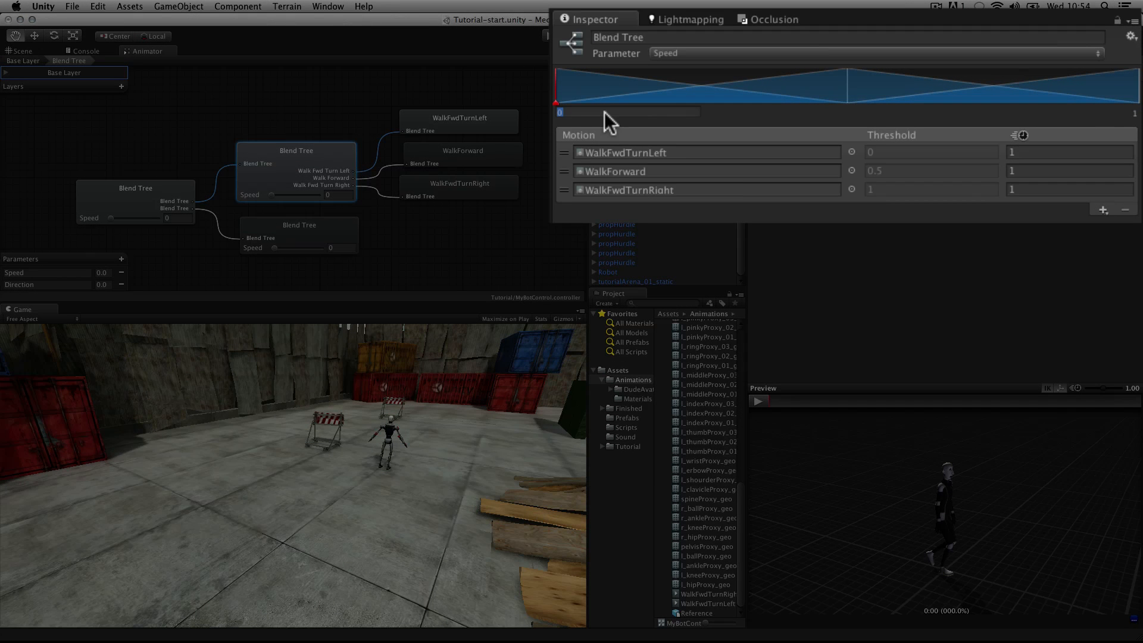
text(-1)
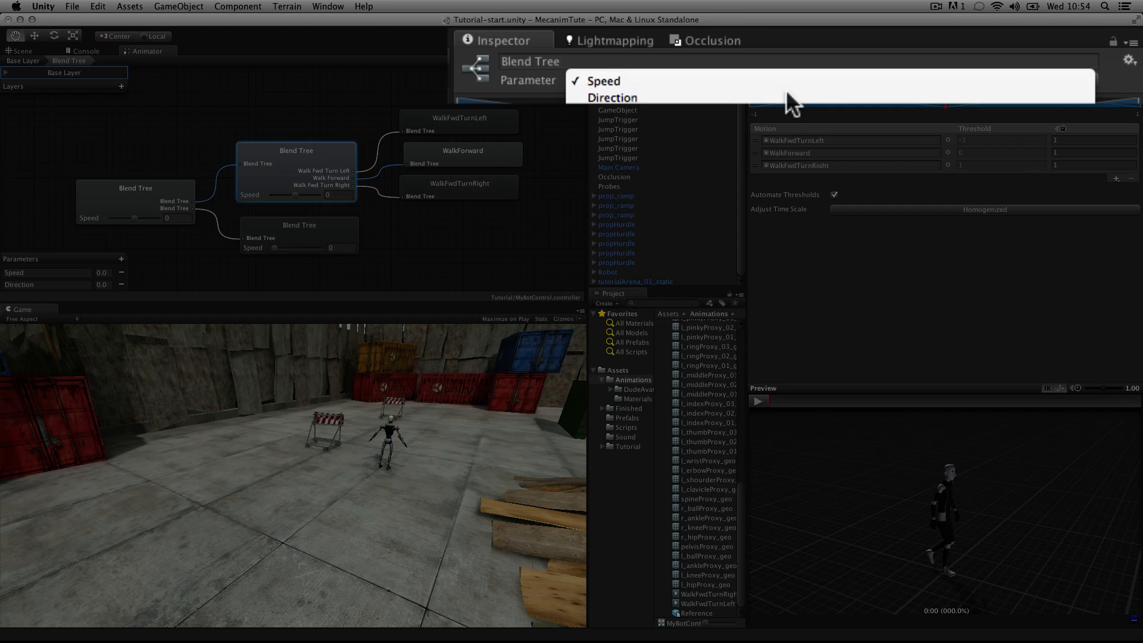
click(786, 92)
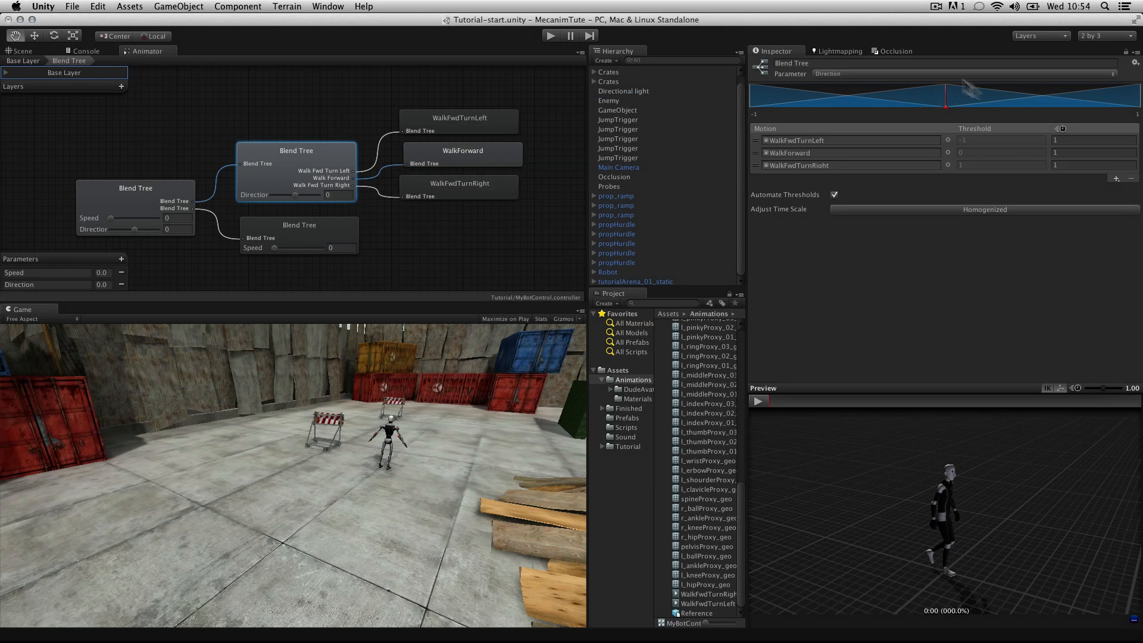
- Expand the Runs asset in the Animations folder and add three empty motion fields to the lower nested blend tree
click(322, 235)
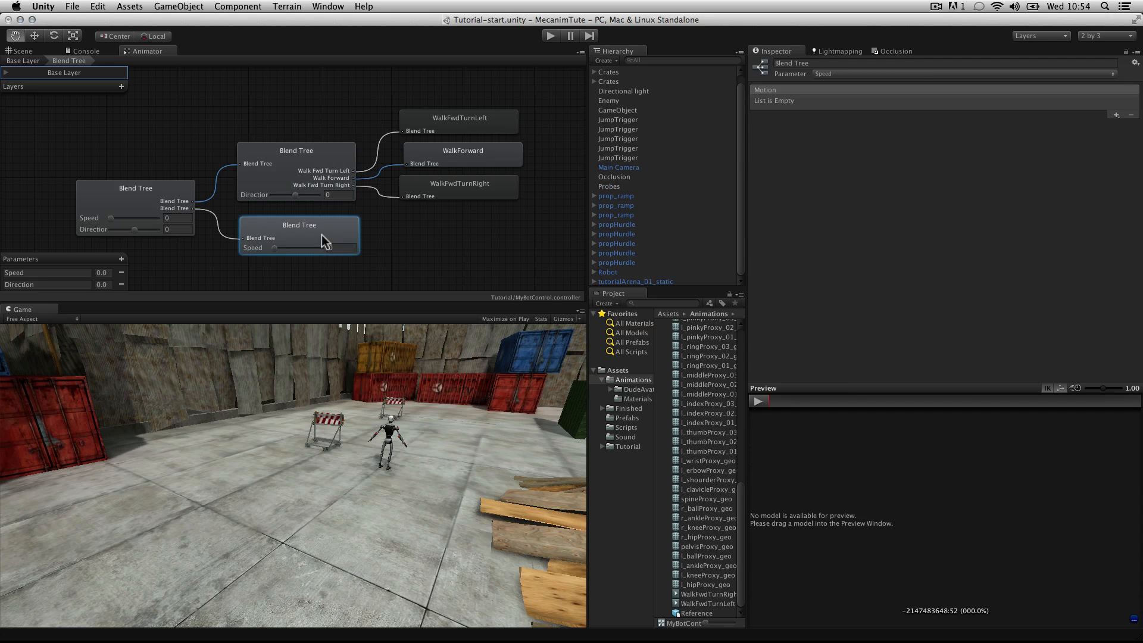
scroll(661, 410, up, 10)
click(660, 408)
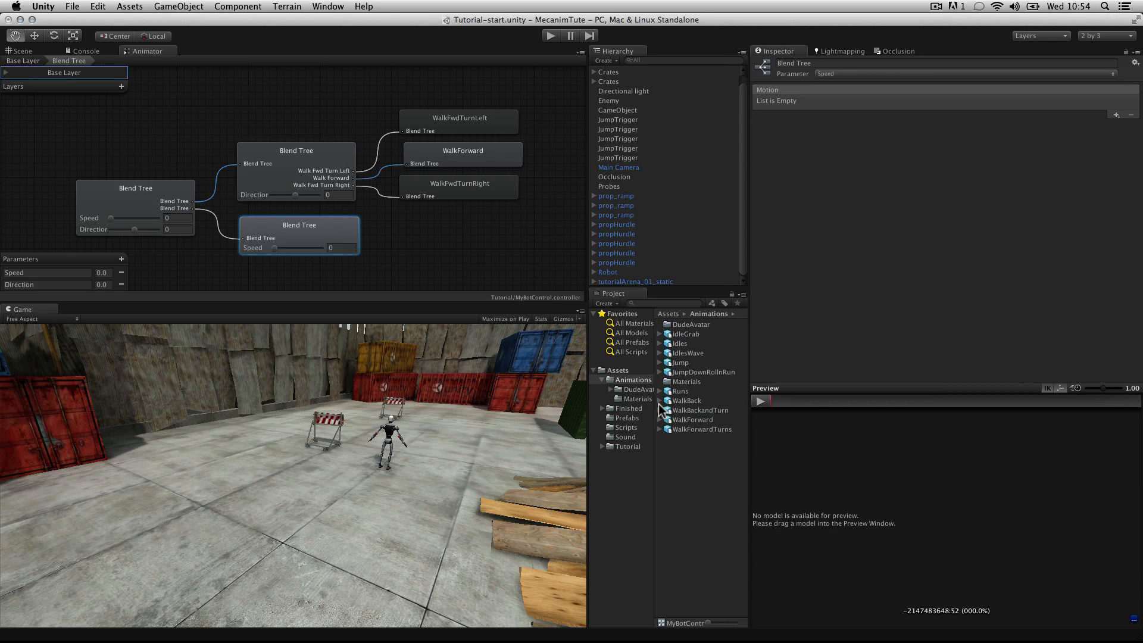
click(659, 392)
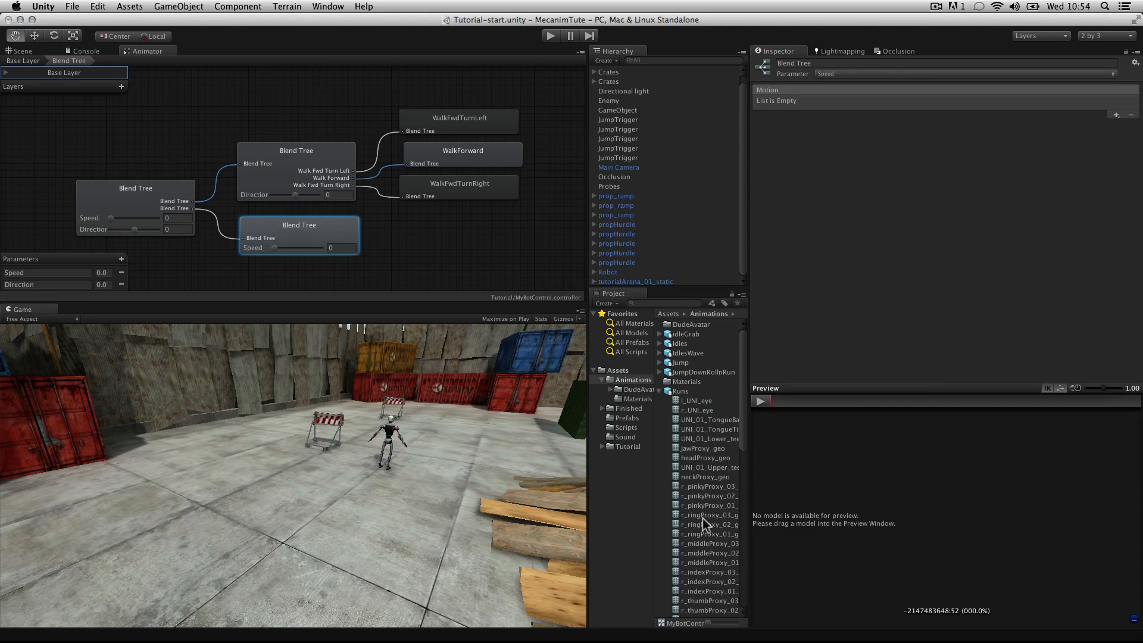
scroll(703, 518, down, 5)
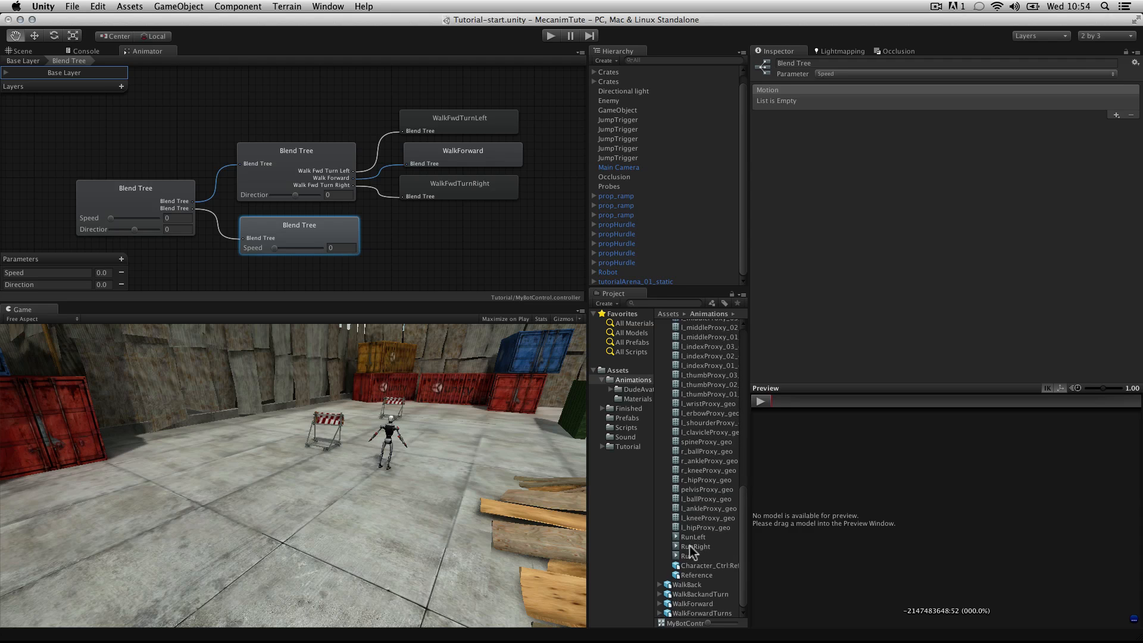
click(1116, 115)
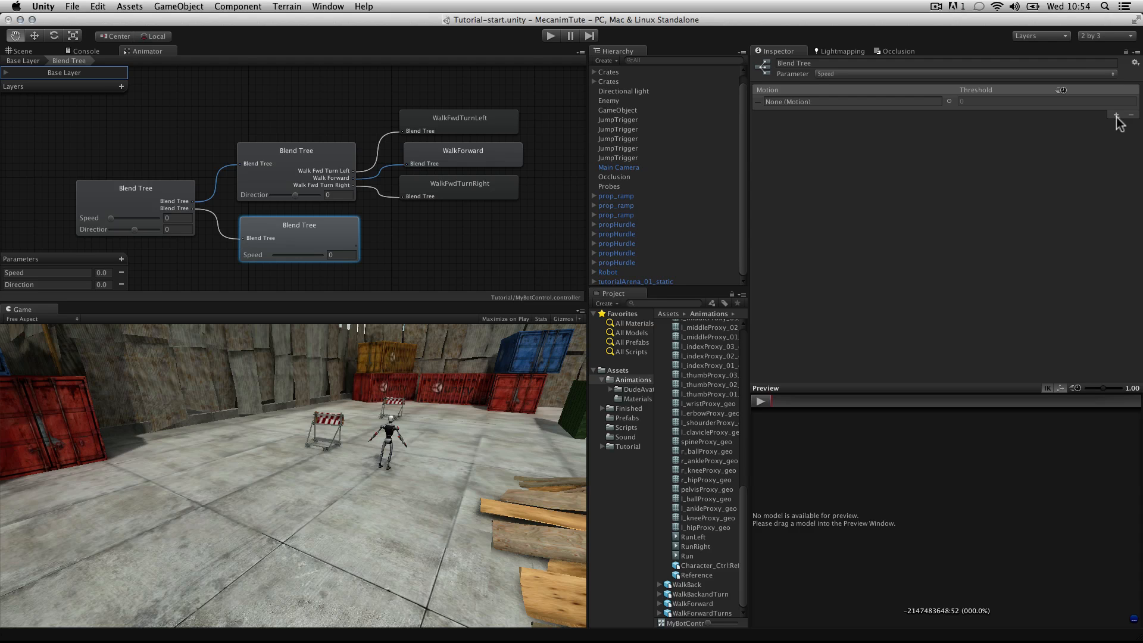
click(1116, 115)
click(1106, 125)
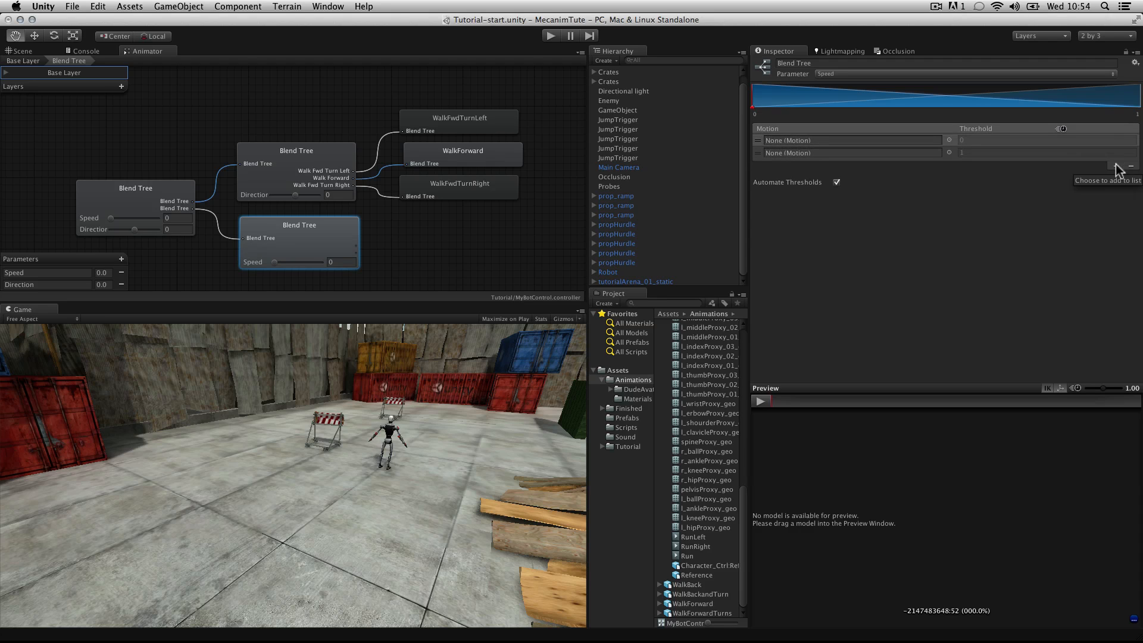
click(1117, 167)
click(1117, 178)
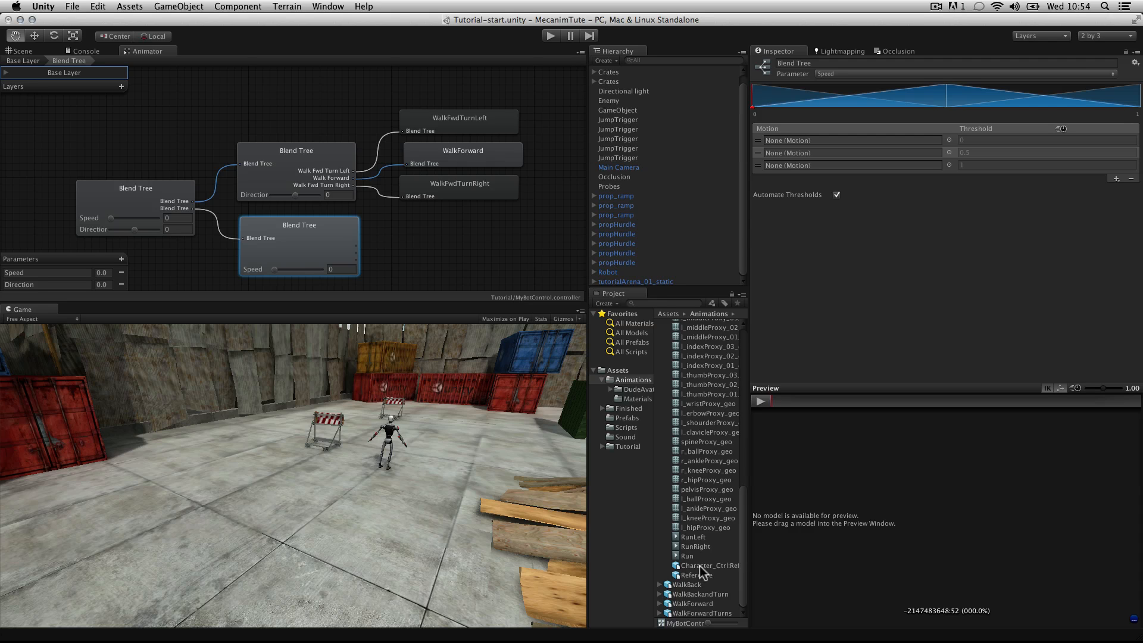
- Open the Runs asset's animation import settings and delete its existing Run clip
scroll(699, 566, up, 10)
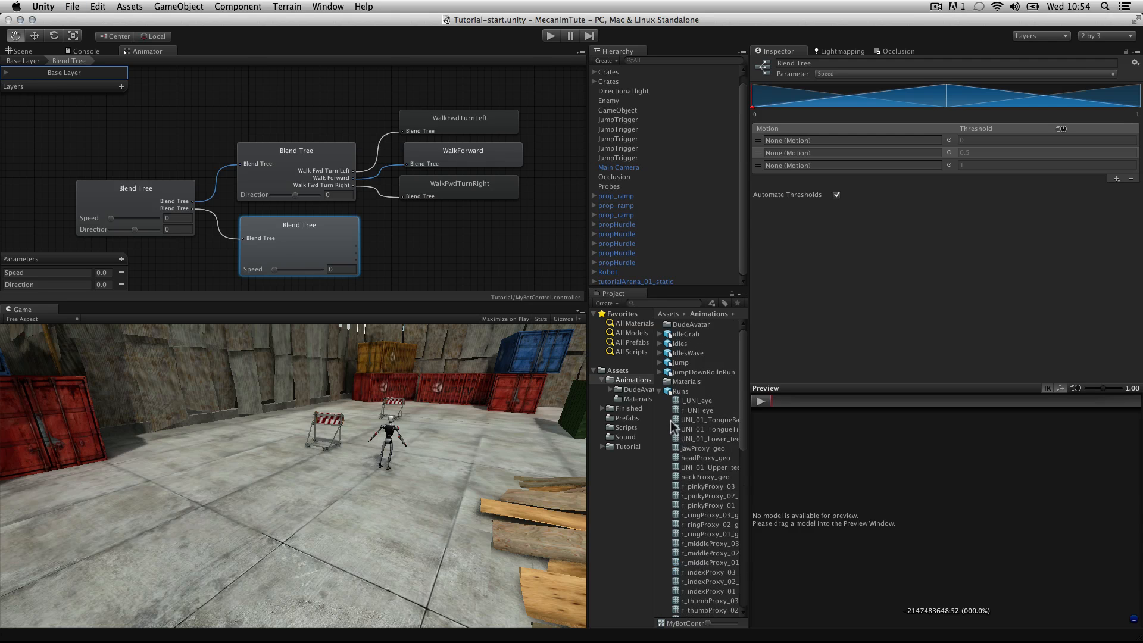
click(678, 392)
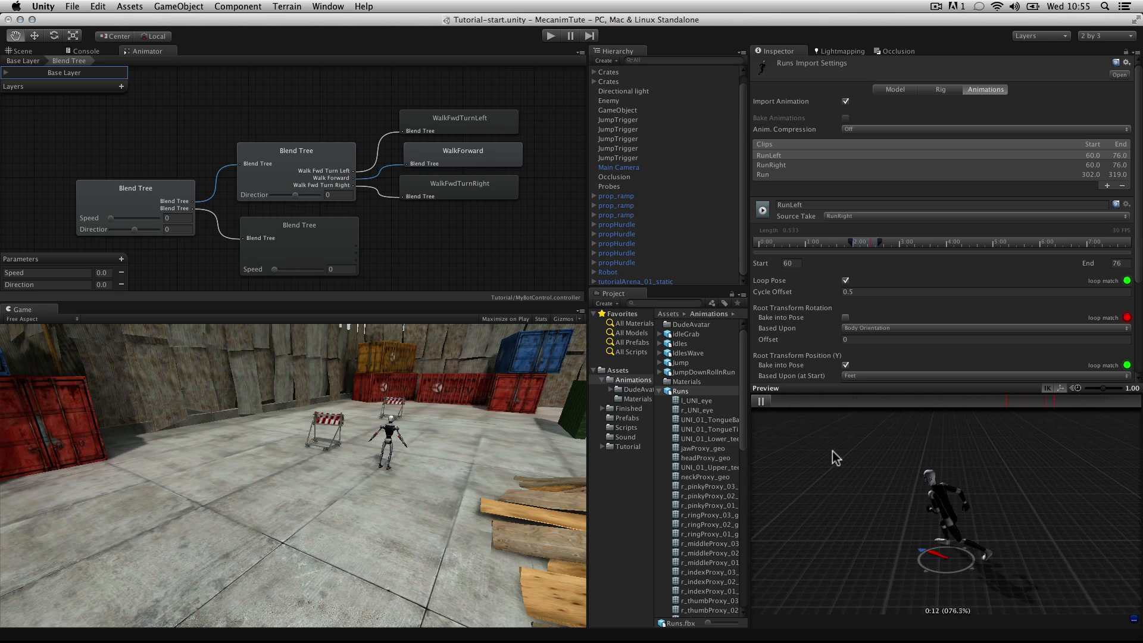
click(762, 401)
click(774, 174)
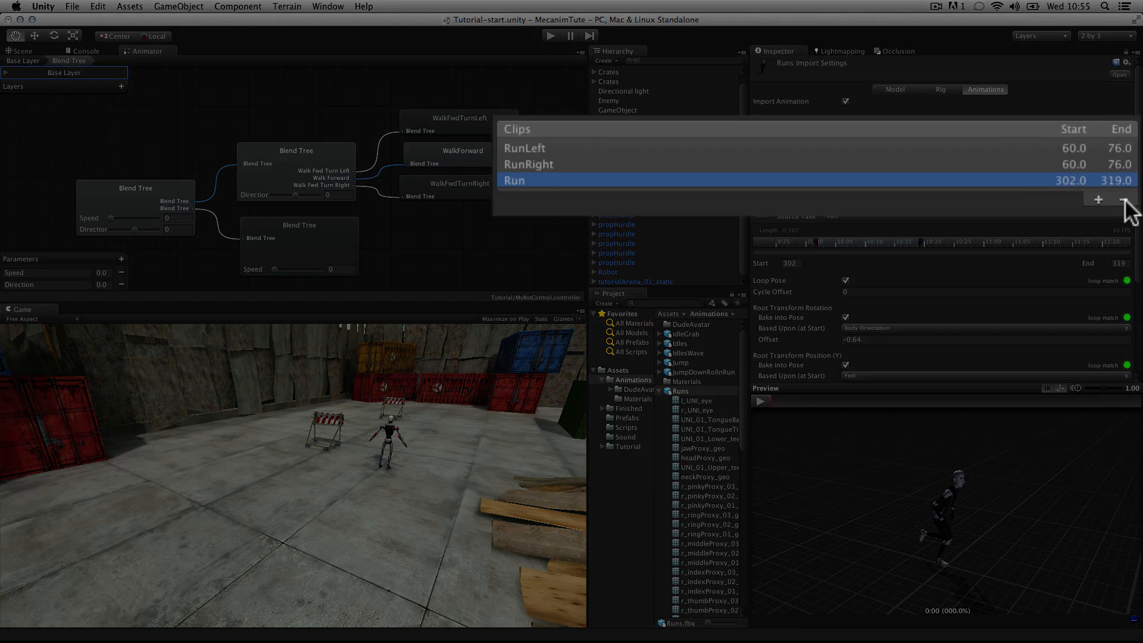
click(1124, 200)
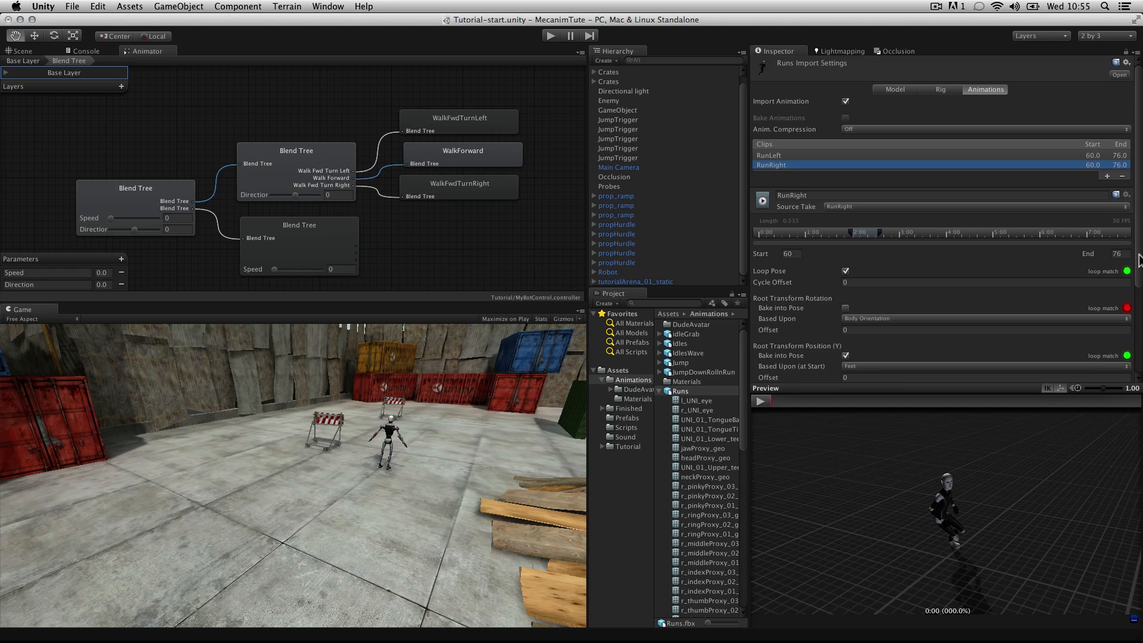
- Add a new clip to the Runs asset with Run as both its source take and name
scroll(1139, 261, down, 4)
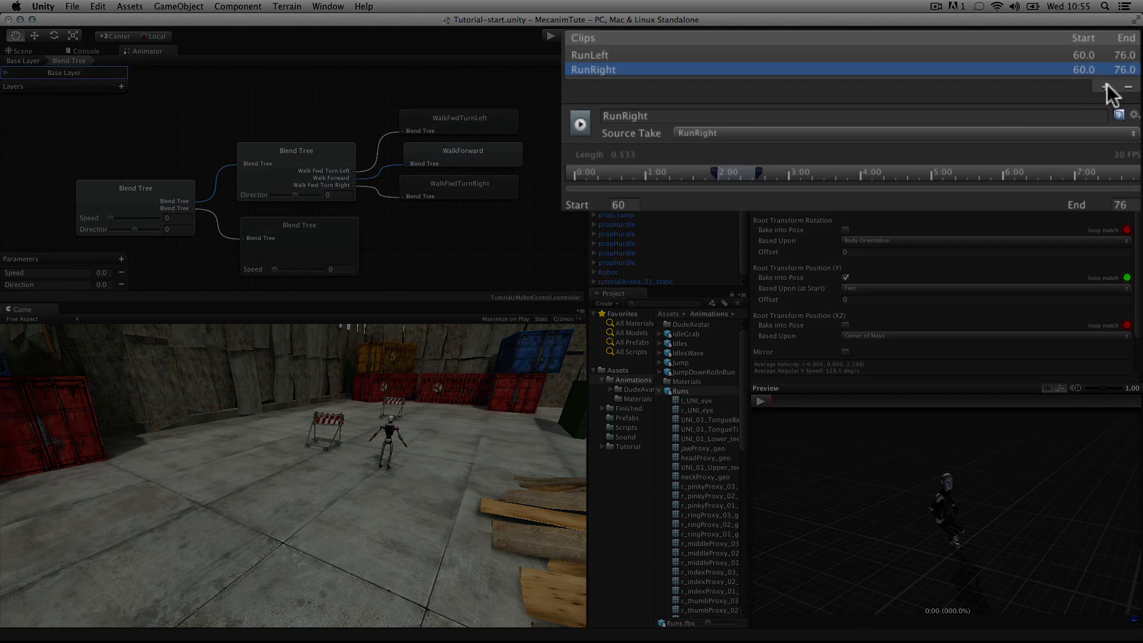
click(1106, 85)
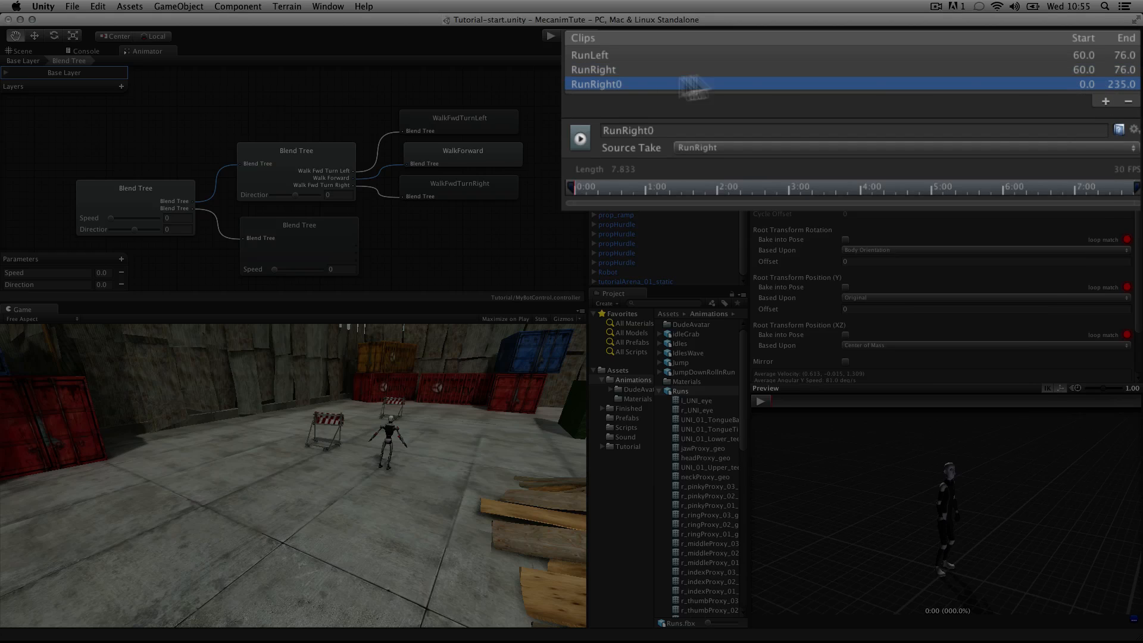
click(762, 148)
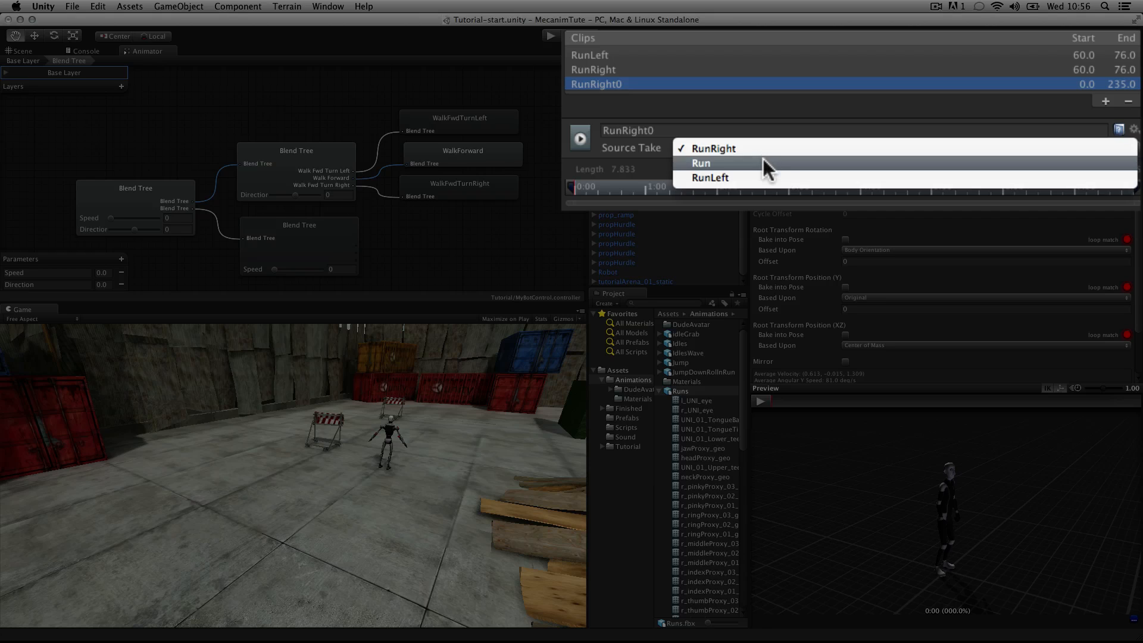
click(763, 160)
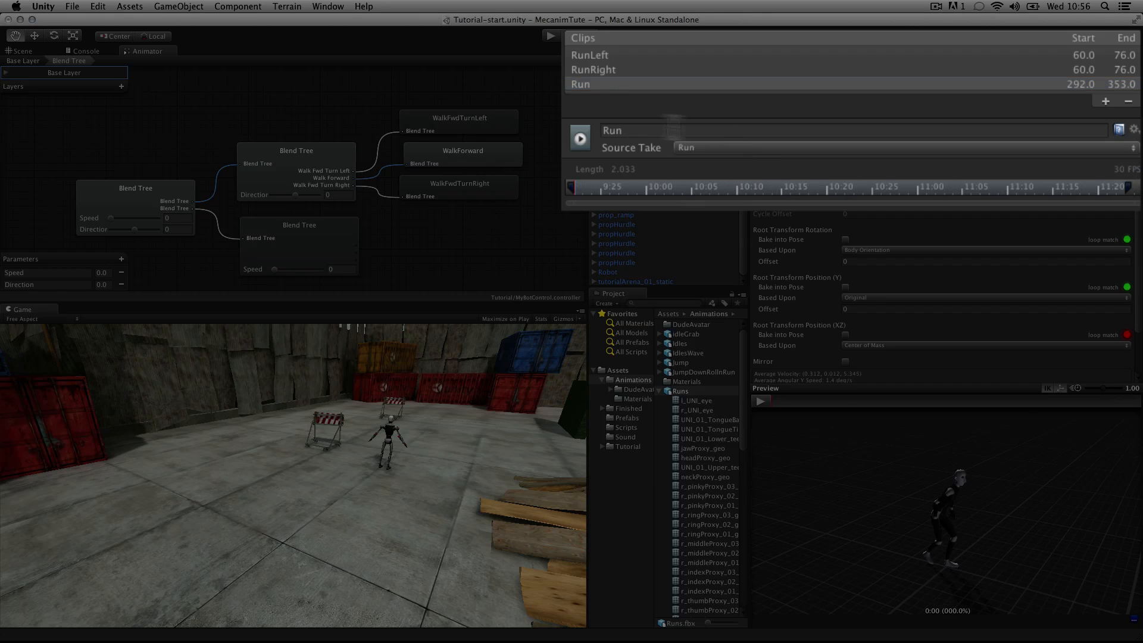
click(643, 130)
click(679, 130)
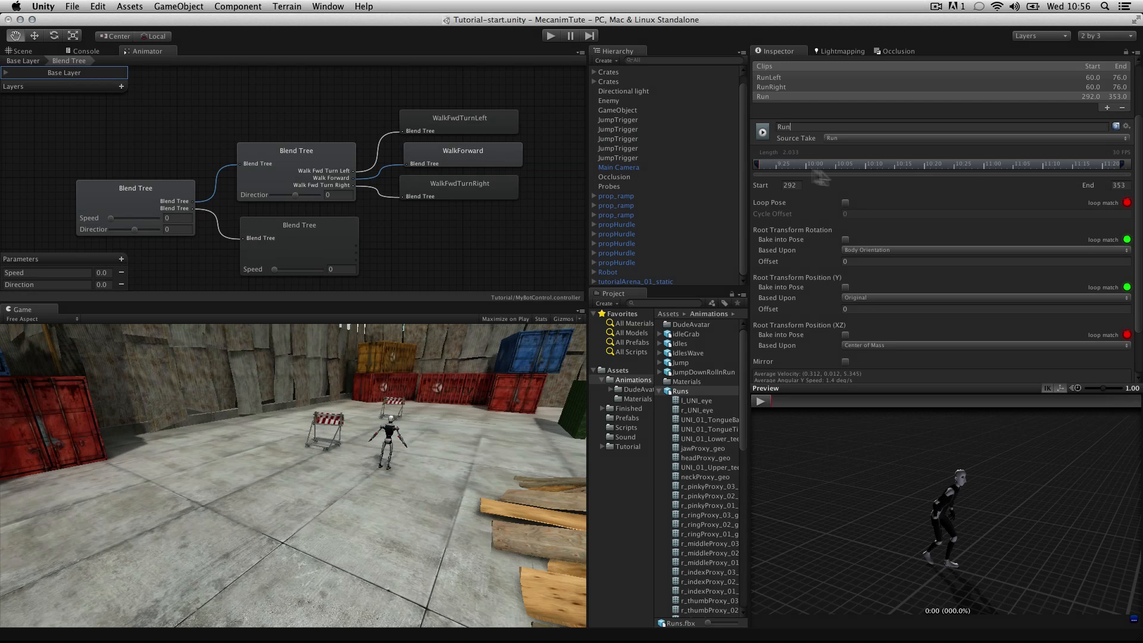
- Preview the new Run clip and trim its range to start at frame 302 and end at frame 319
click(757, 400)
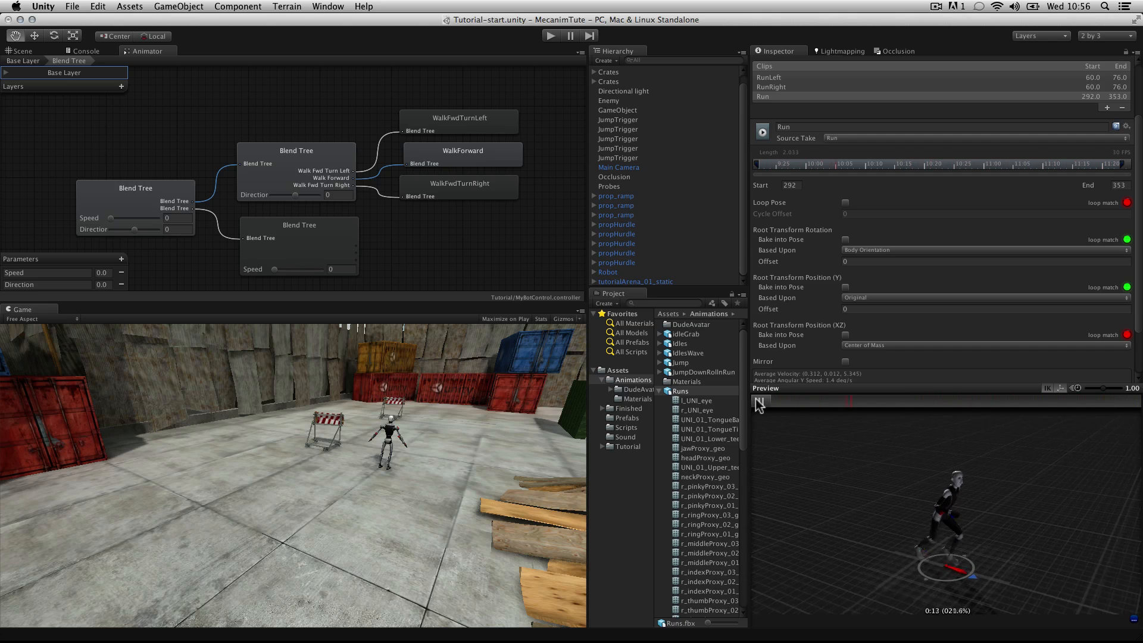
click(756, 399)
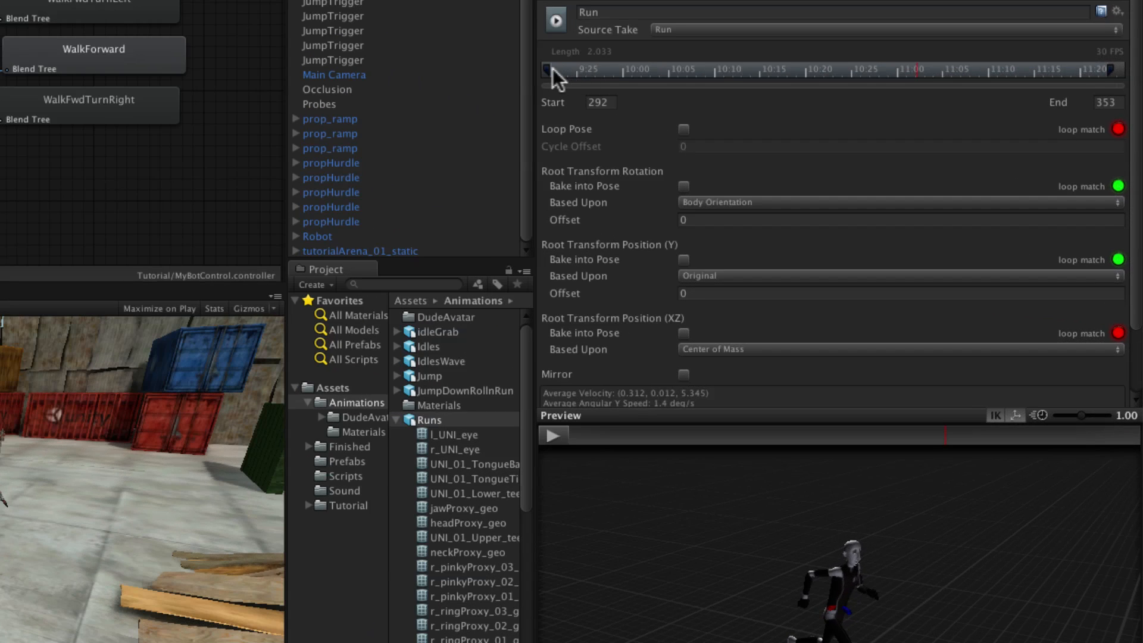
drag(548, 68, 641, 73)
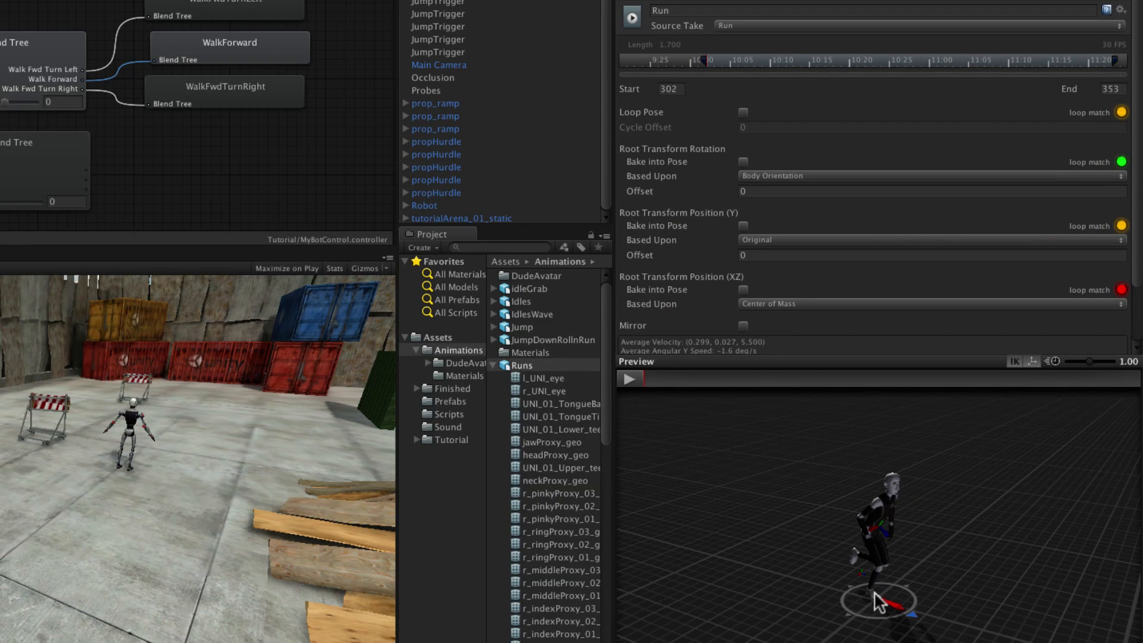
drag(870, 595, 941, 598)
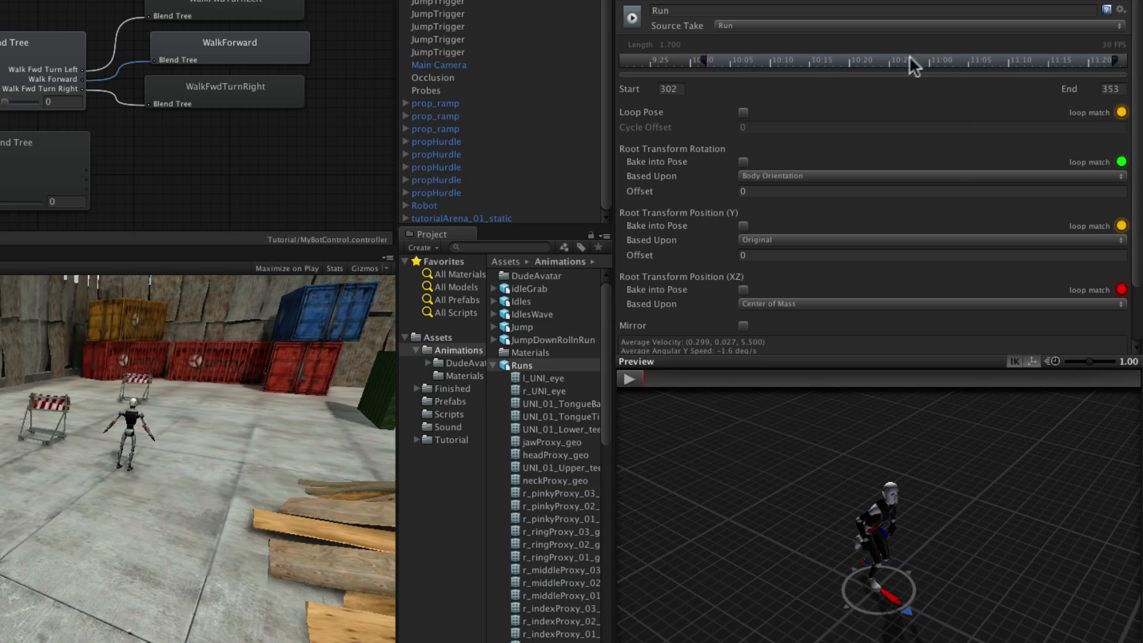
mouse_move(1115, 60)
mouse_down()
mouse_move(709, 68)
mouse_move(846, 62)
mouse_up()
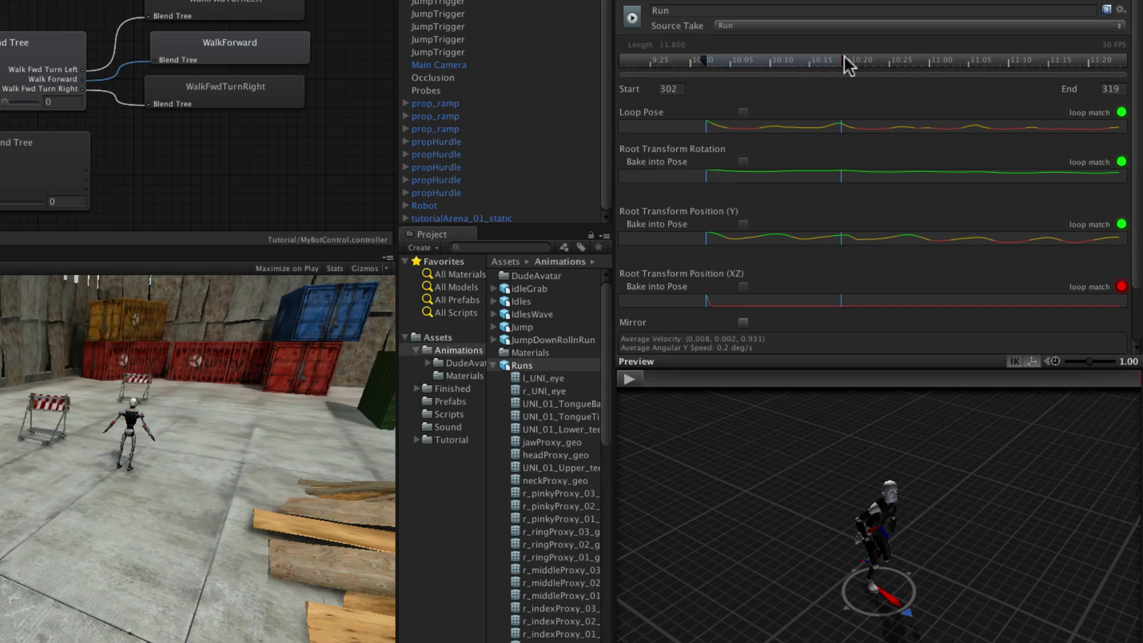
drag(845, 56, 845, 57)
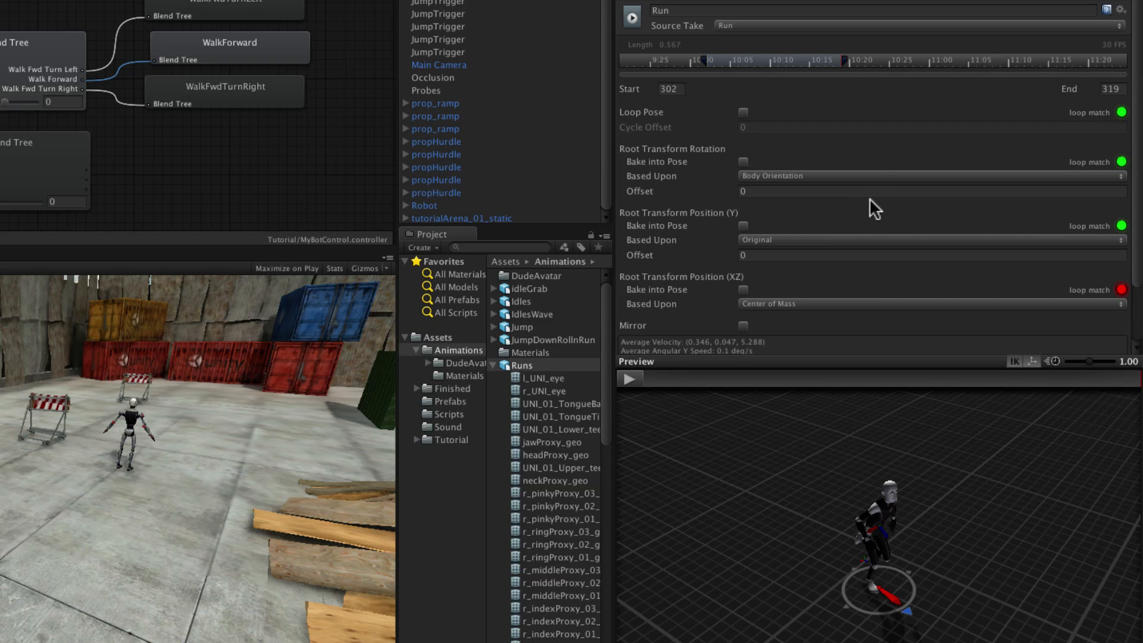
- Enable Loop Pose for the Run clip and bake its root transform rotation and Y position into the pose
click(743, 112)
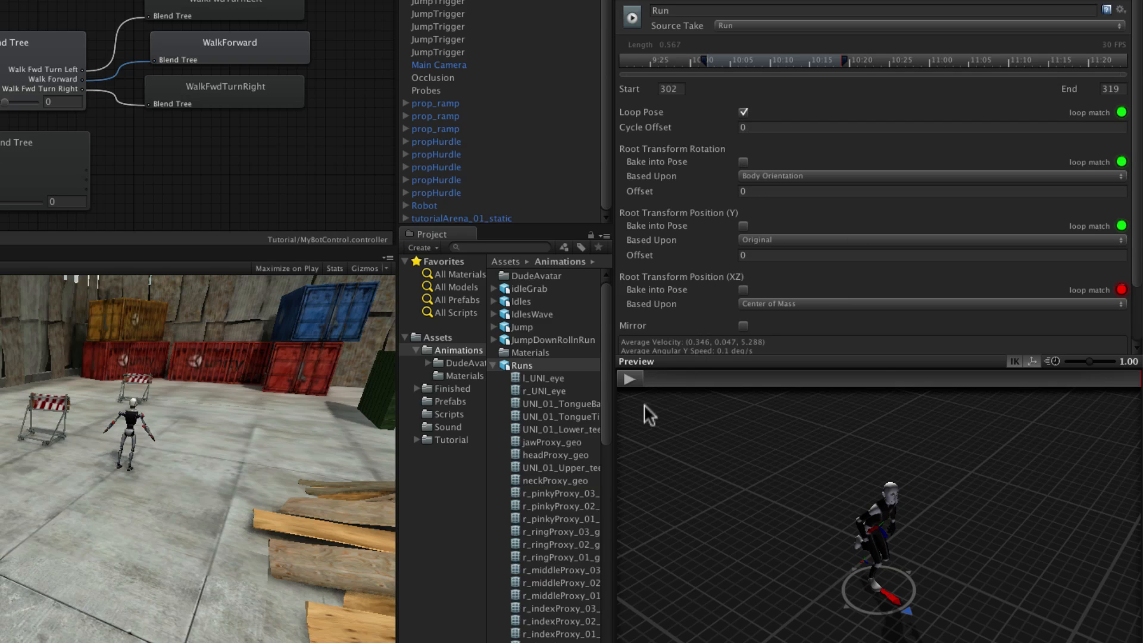
click(629, 378)
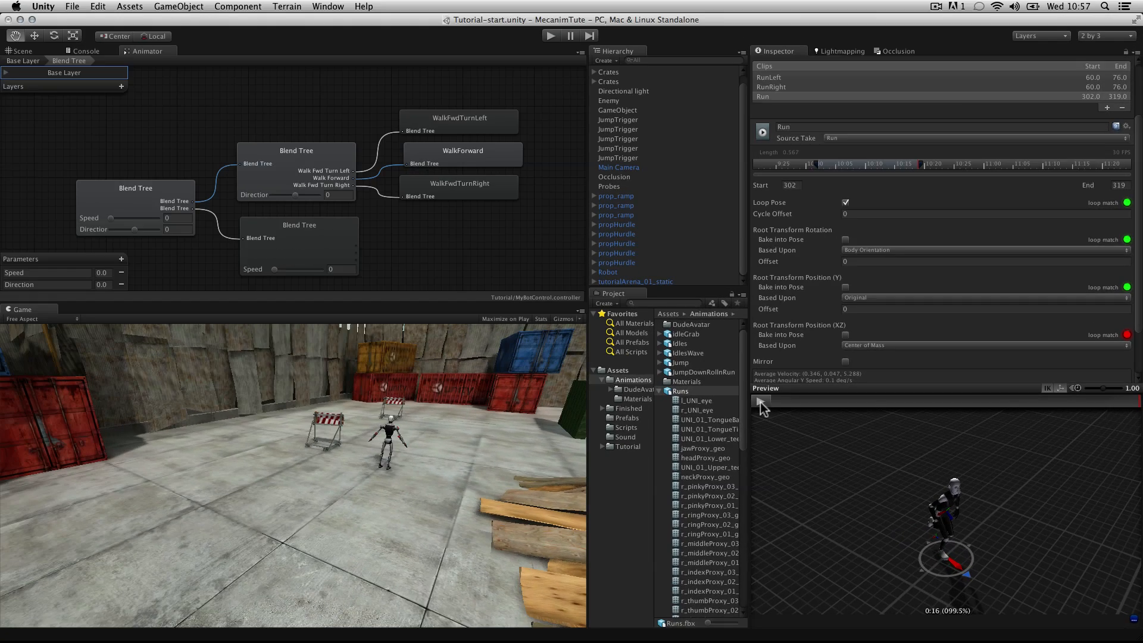
click(651, 160)
scroll(859, 288, down, 2)
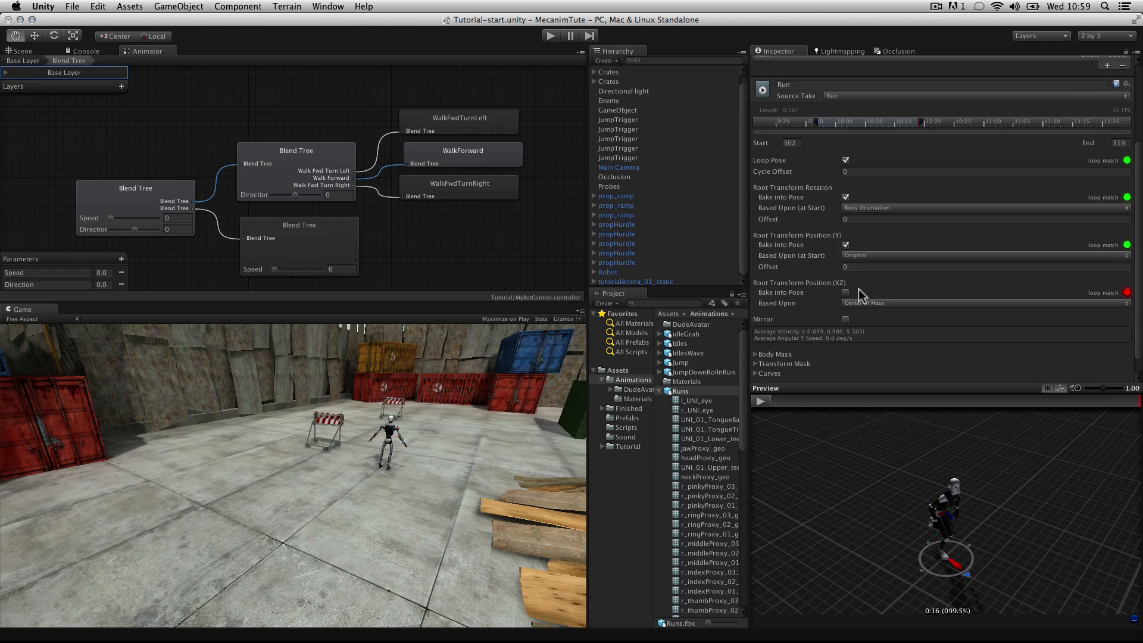
- Set the Run clip's root transform rotation offset to -0.64, apply the import settings and play the preview
click(761, 402)
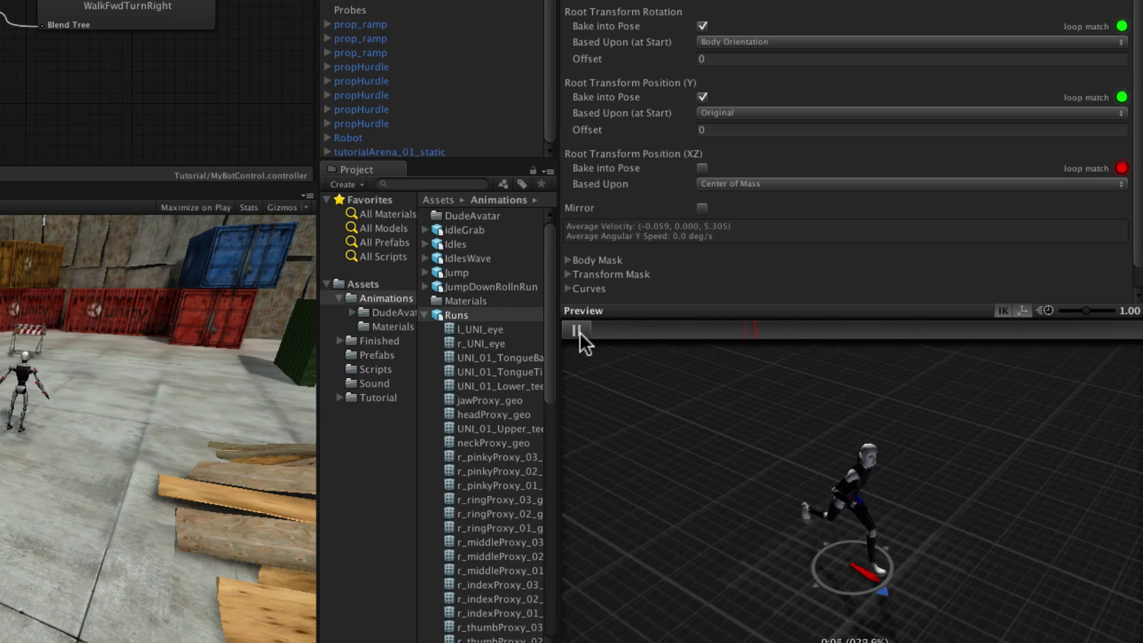
drag(663, 473, 763, 411)
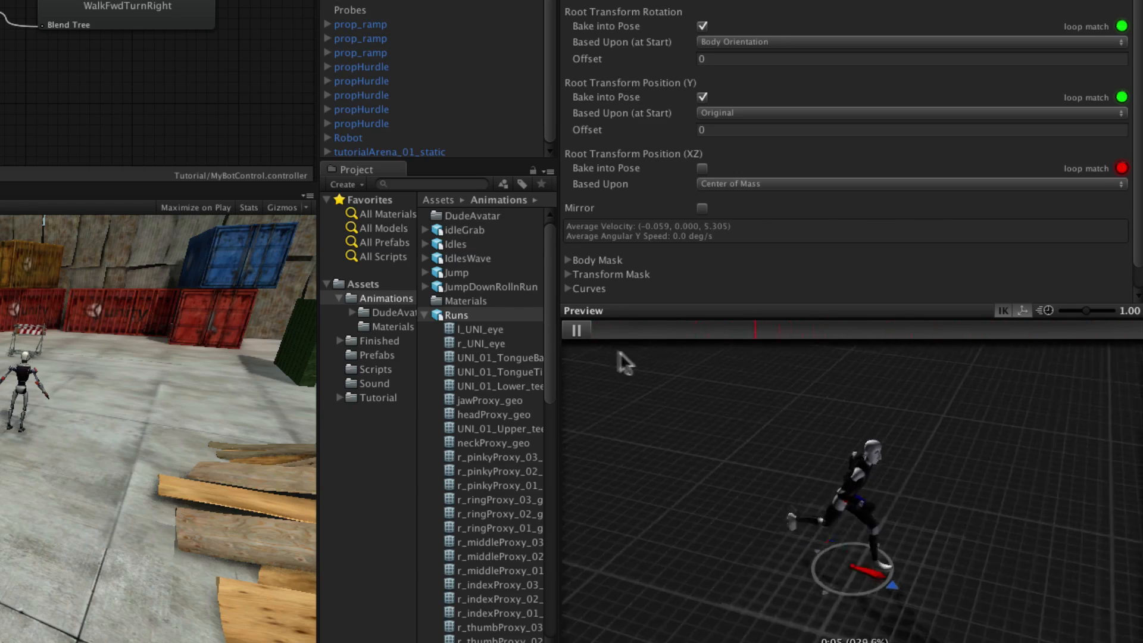
click(574, 331)
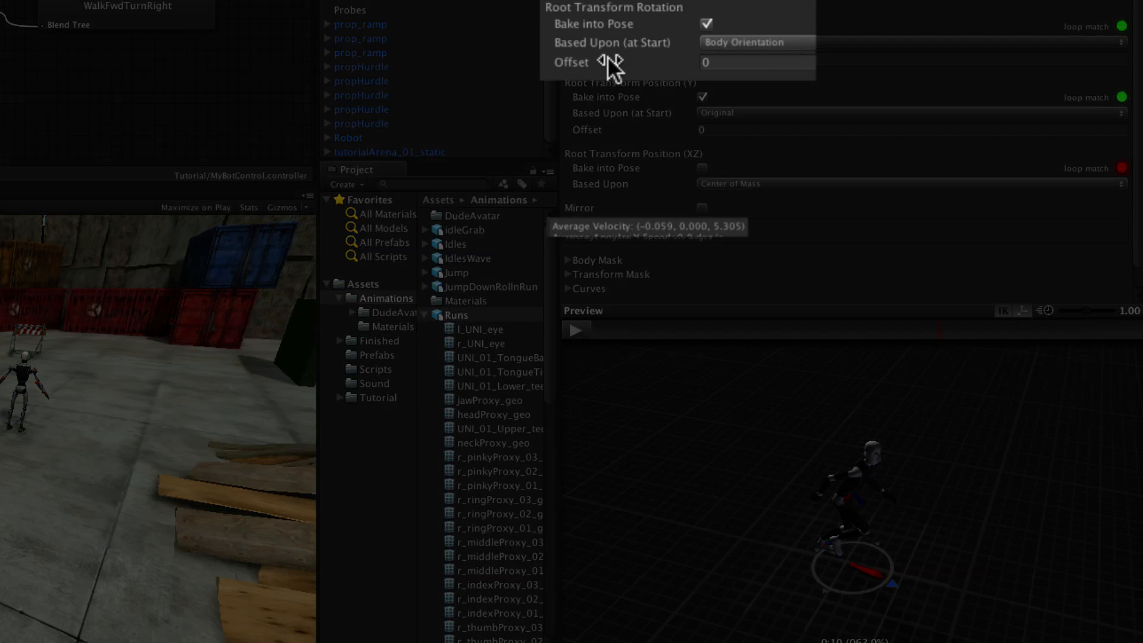
drag(609, 61, 575, 62)
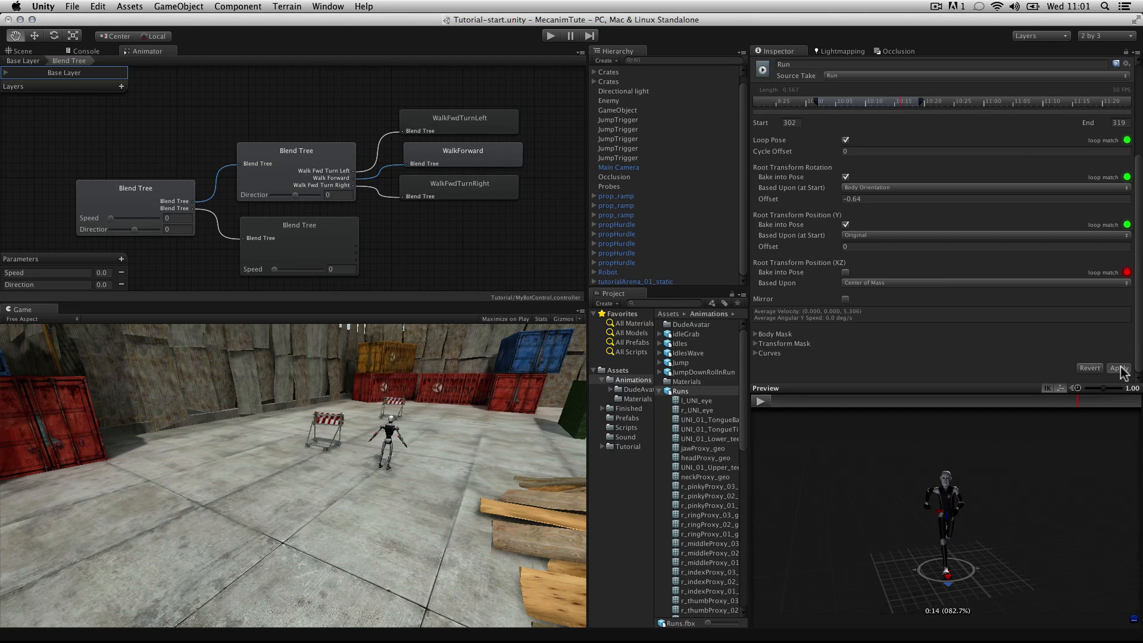
click(1120, 368)
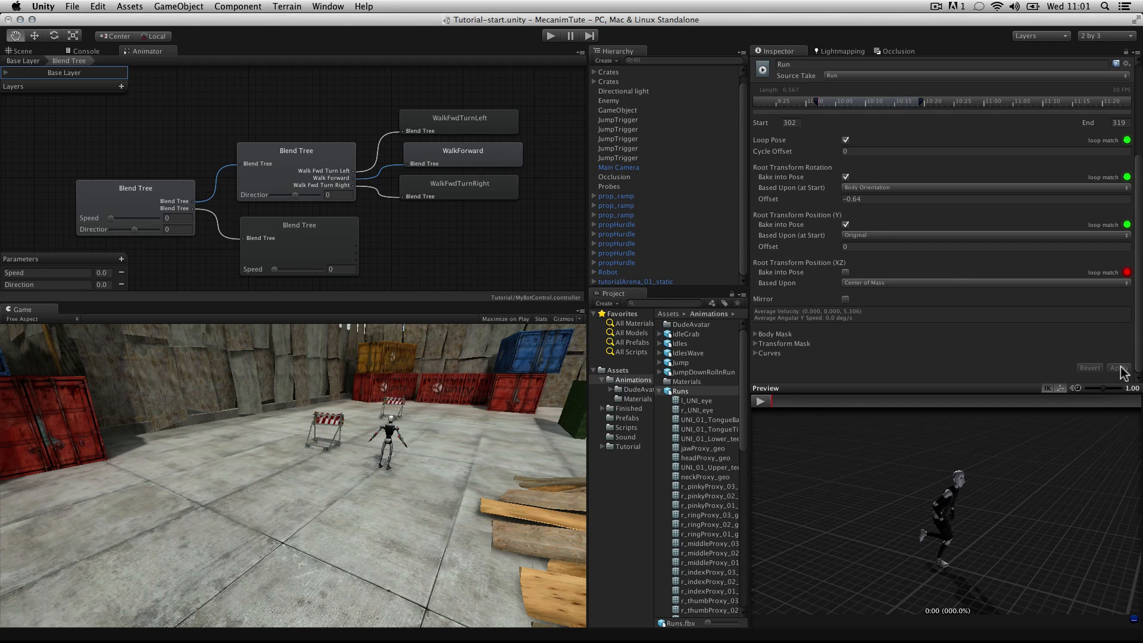
click(762, 401)
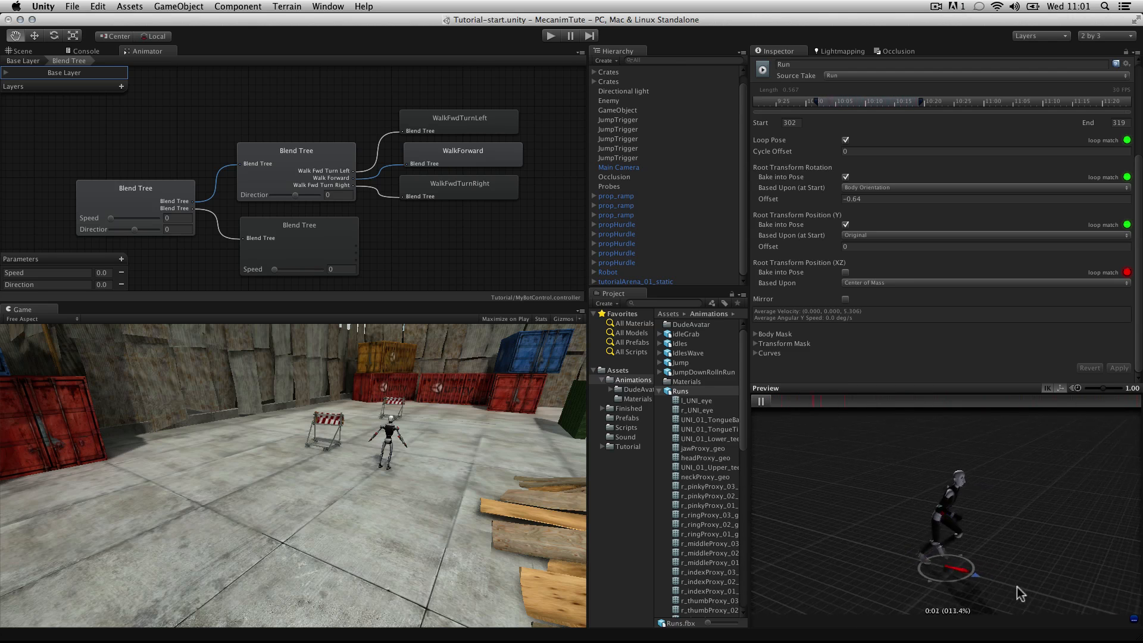
- Assign the RunLeft, Run and RunRight clips, in that order, to the three empty motions of the lower nested blend tree
click(761, 401)
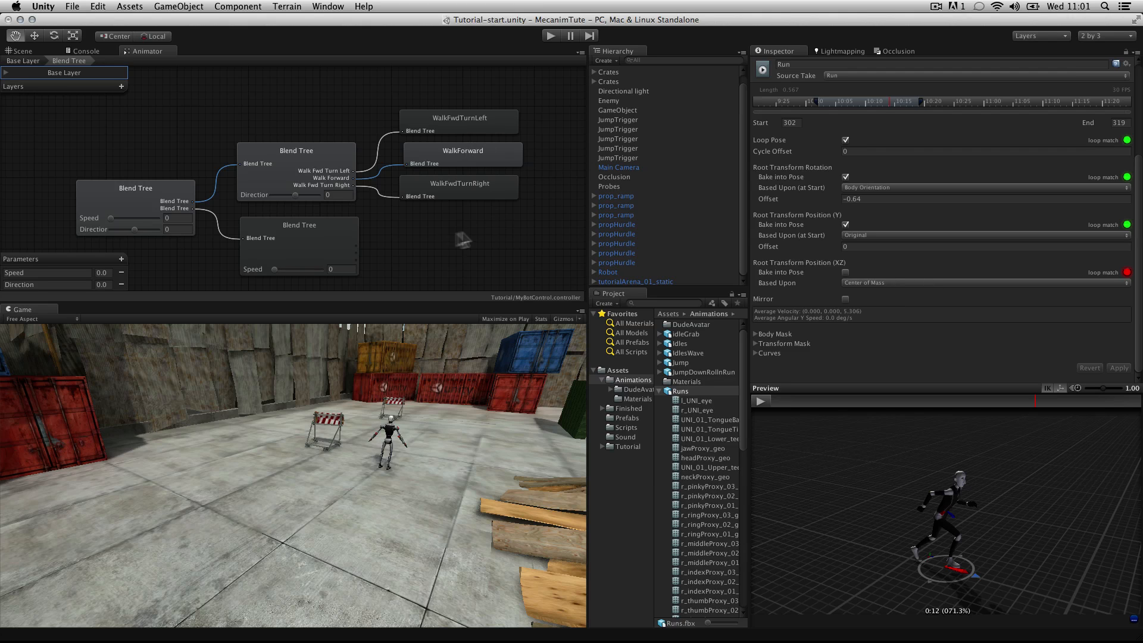
click(317, 234)
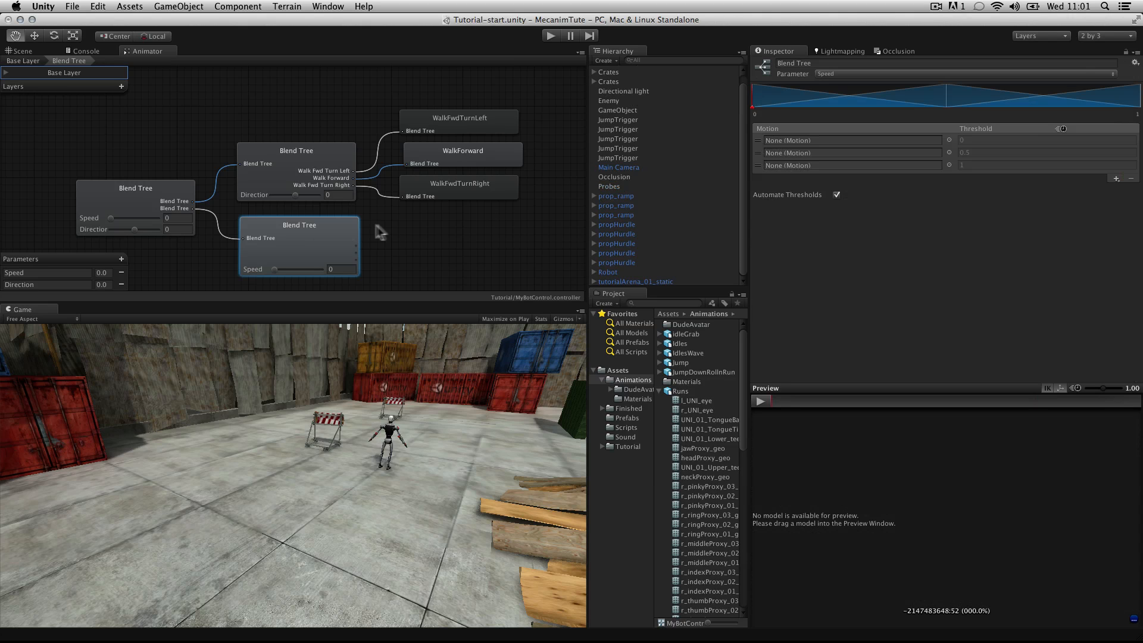
click(682, 401)
click(679, 392)
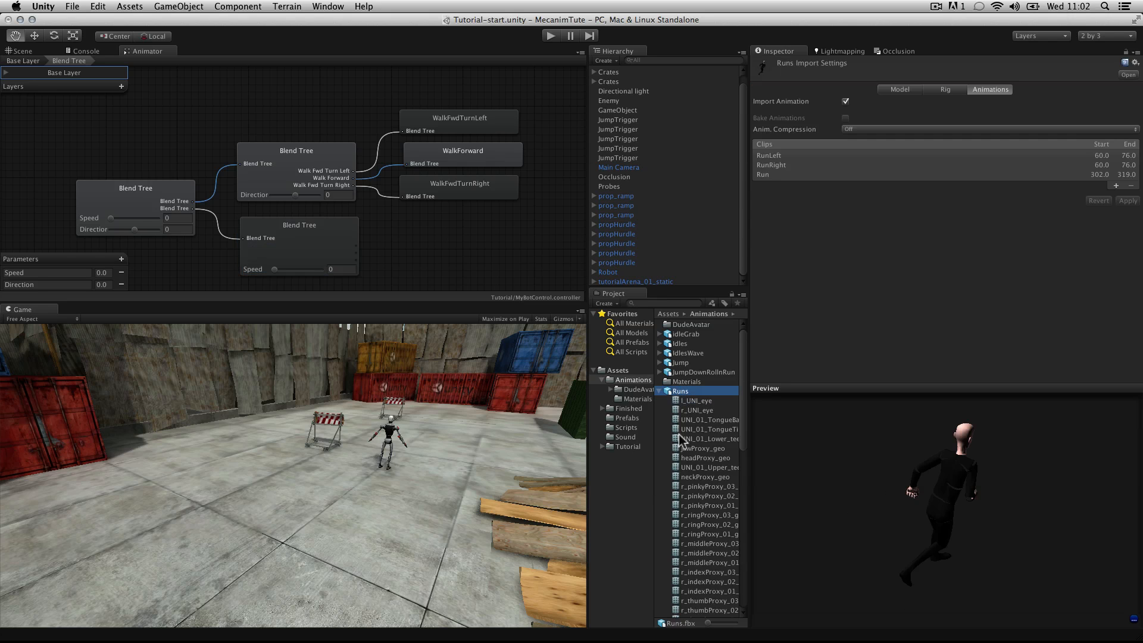
scroll(680, 452, down, 10)
click(305, 227)
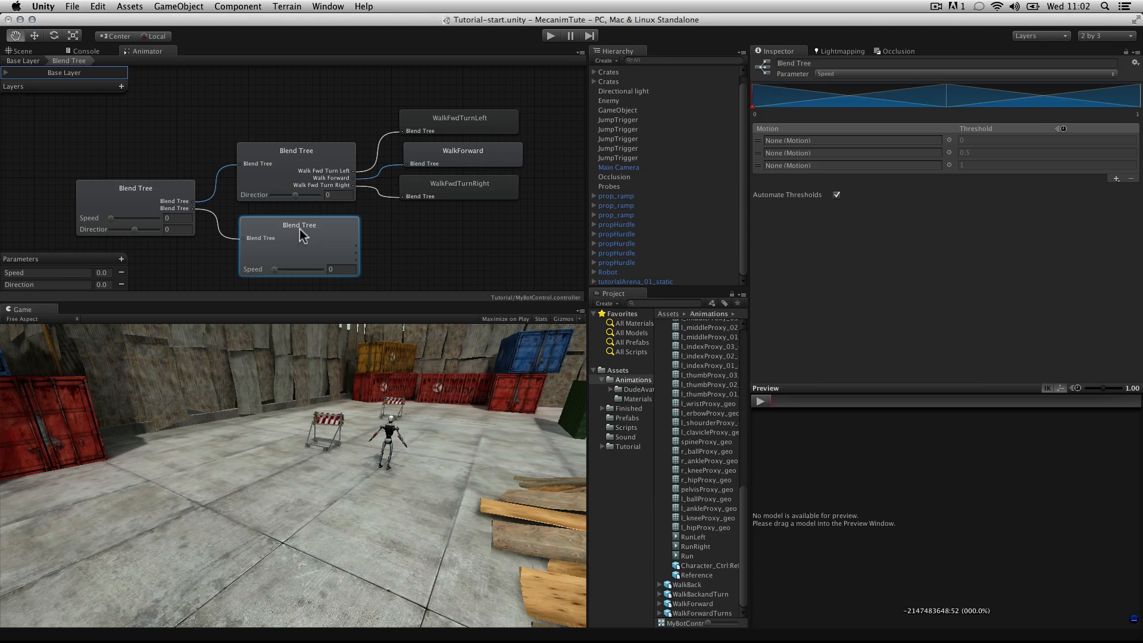
drag(685, 556, 820, 156)
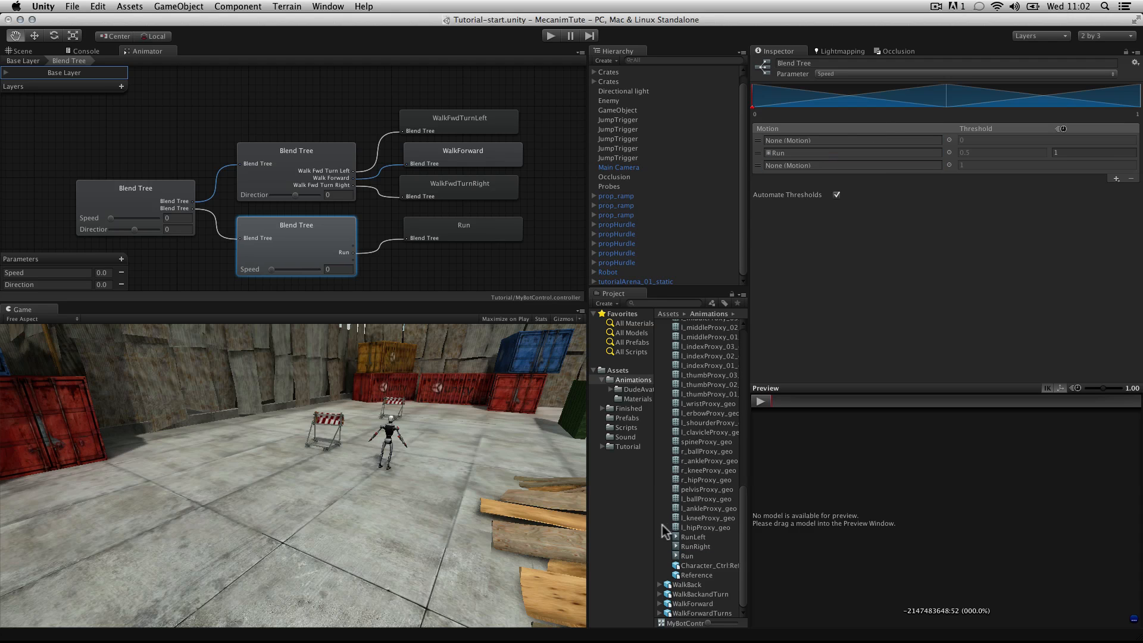
drag(685, 537, 813, 138)
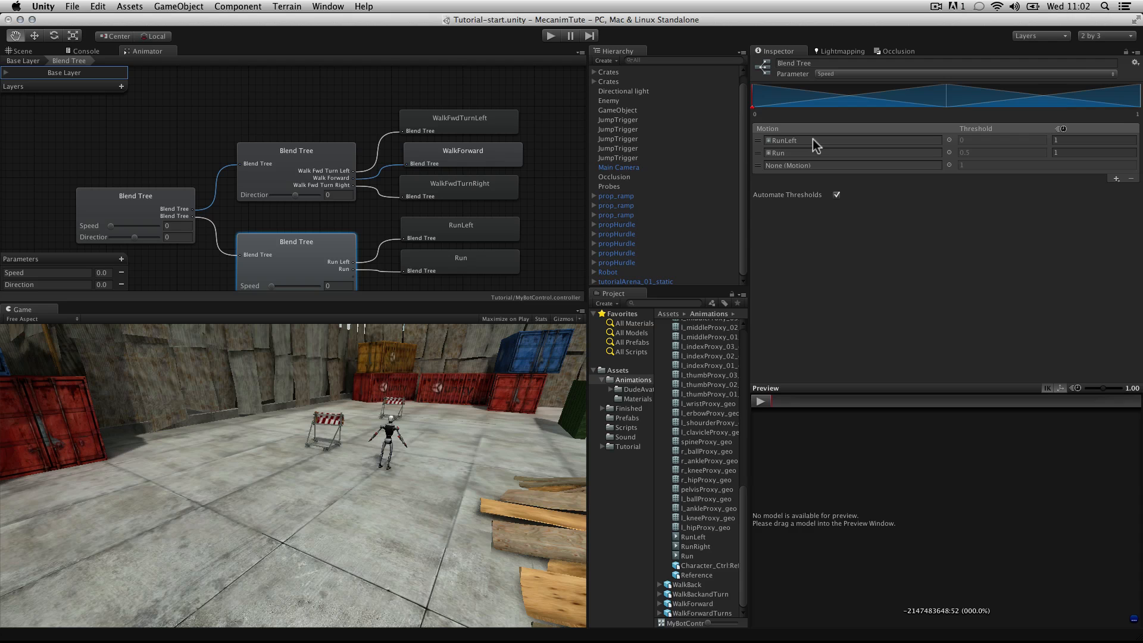
click(676, 547)
drag(677, 548, 839, 166)
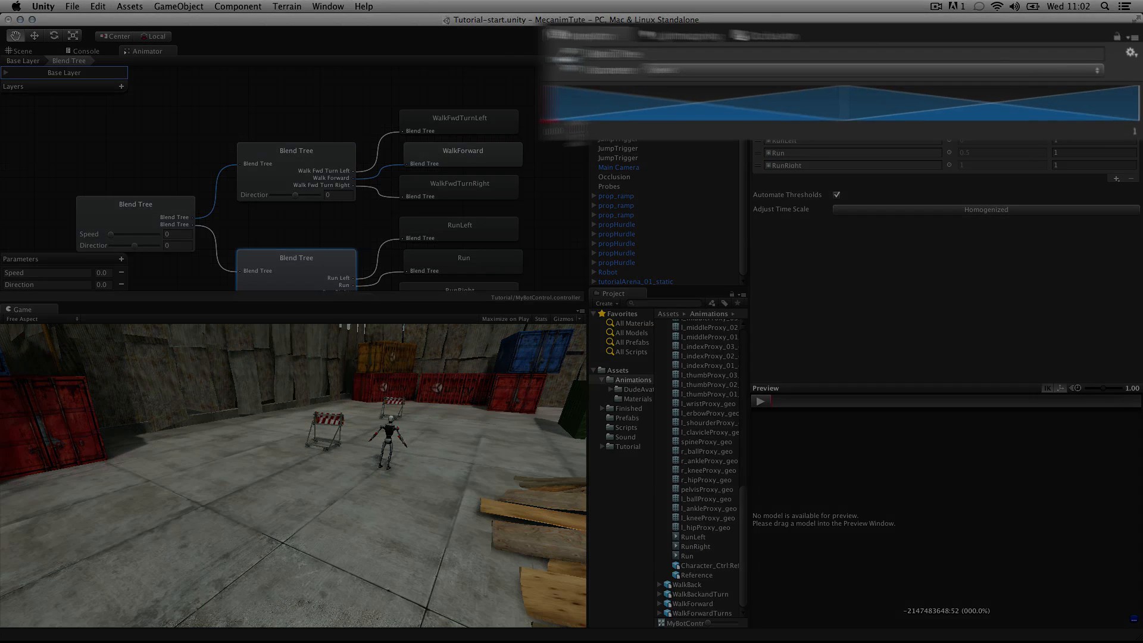
- Set the run blend tree's minimum range value to -1 and its blend parameter to Direction
click(770, 114)
text(-)
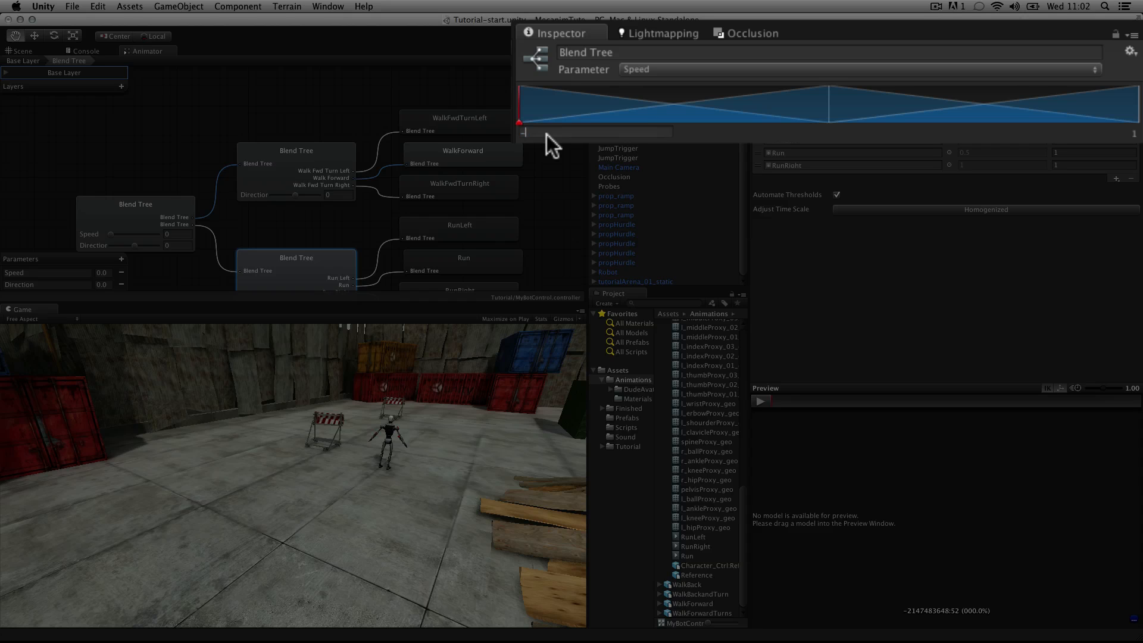
text(1)
key(Return)
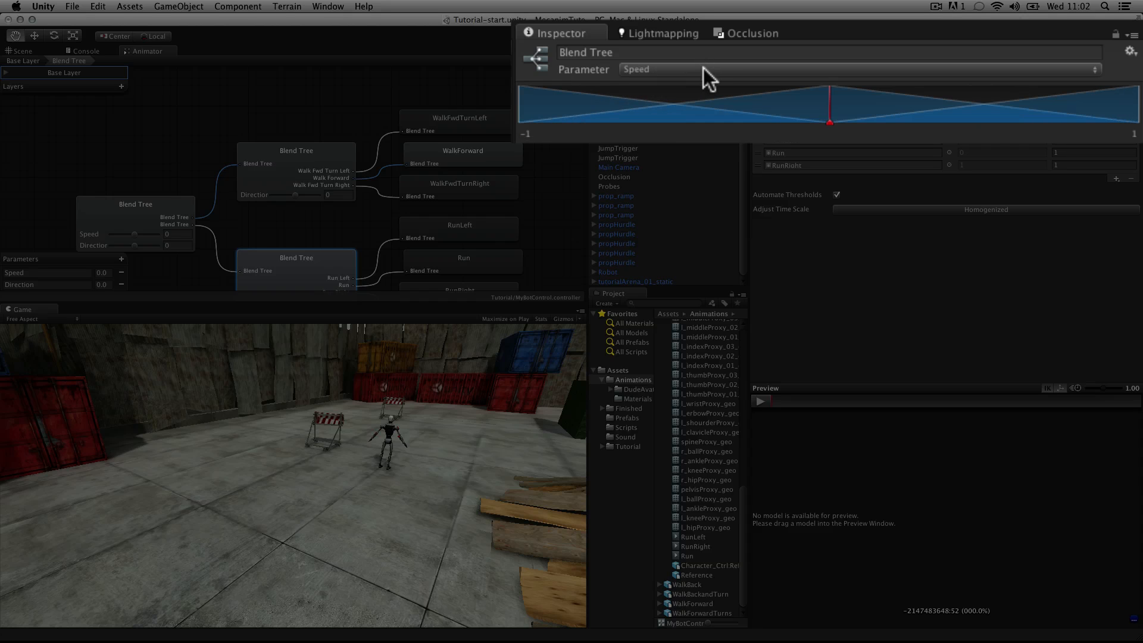
click(703, 68)
click(709, 88)
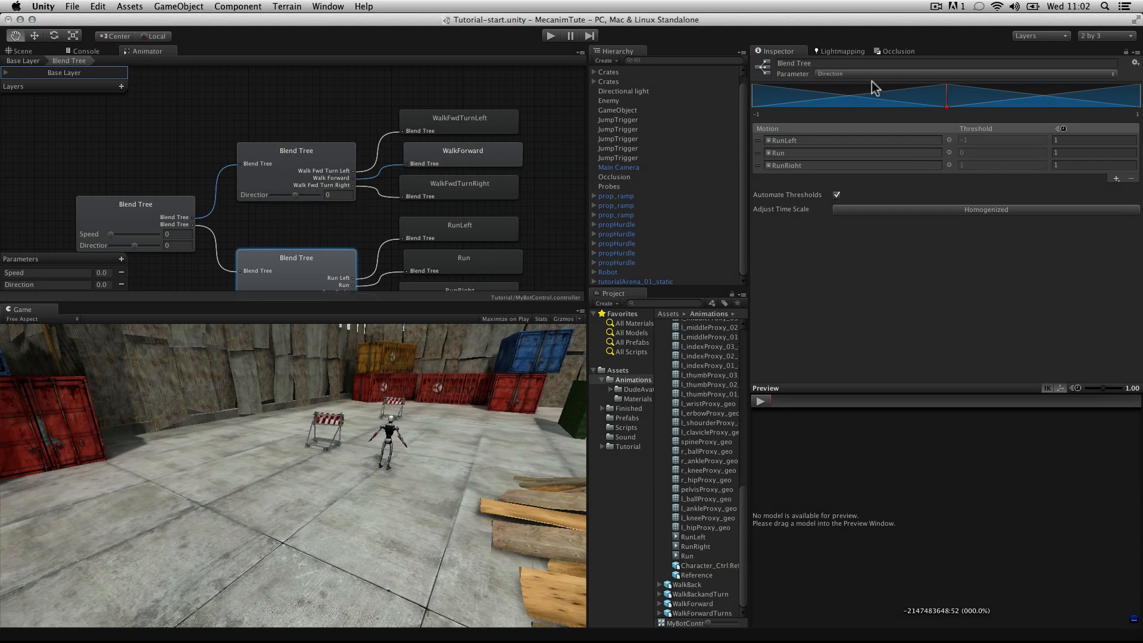
click(564, 172)
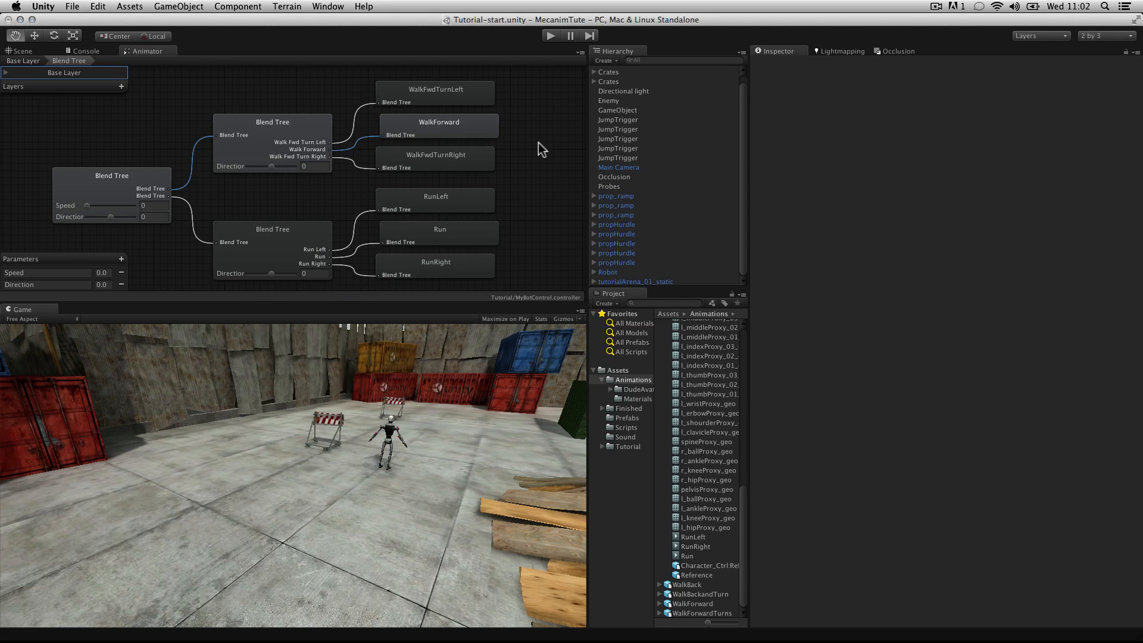
- Rename the walking blend tree as Walks and the running blend tree as Runs
click(278, 128)
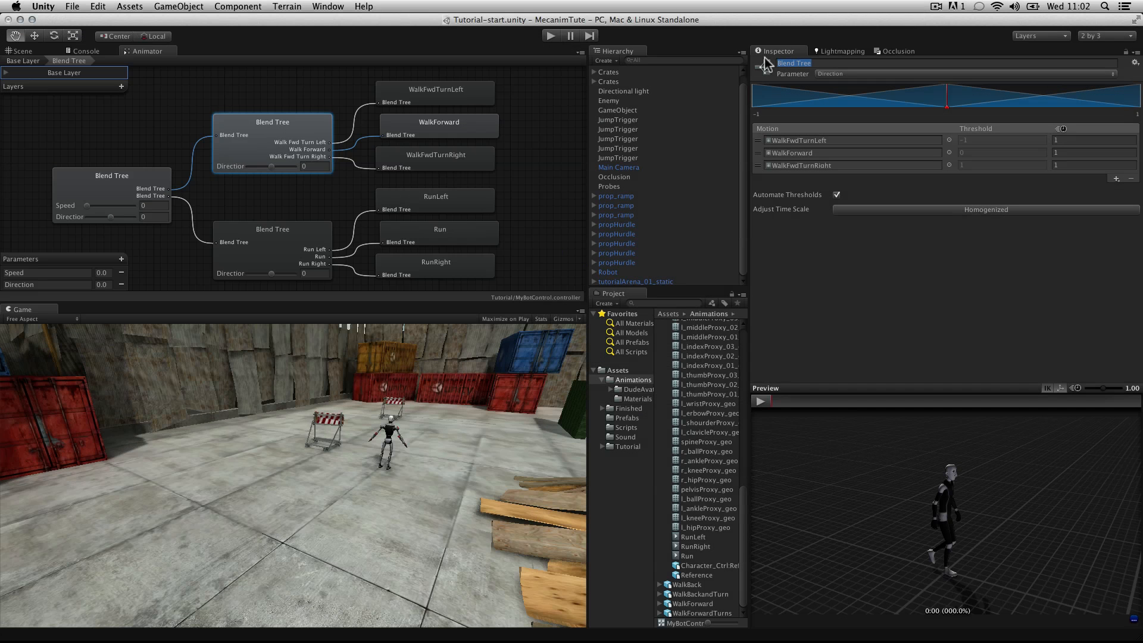
text(Walks)
key(Return)
click(291, 228)
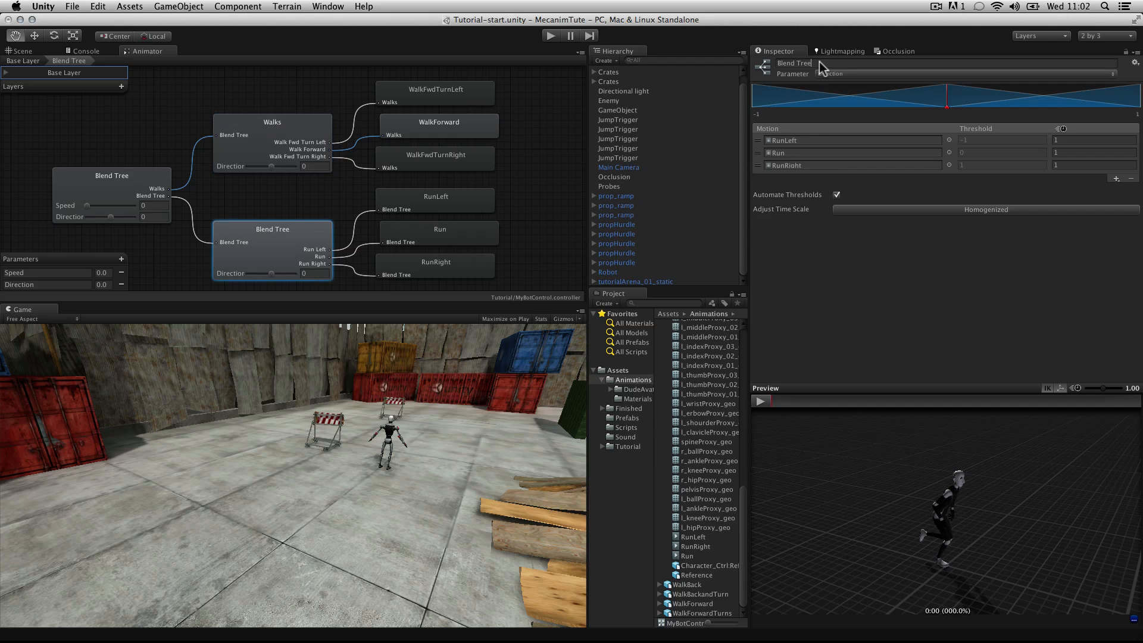
click(794, 63)
text(Runs)
key(Return)
- Preview the Runs blend tree and the parent blend tree while varying their blend parameters
click(760, 402)
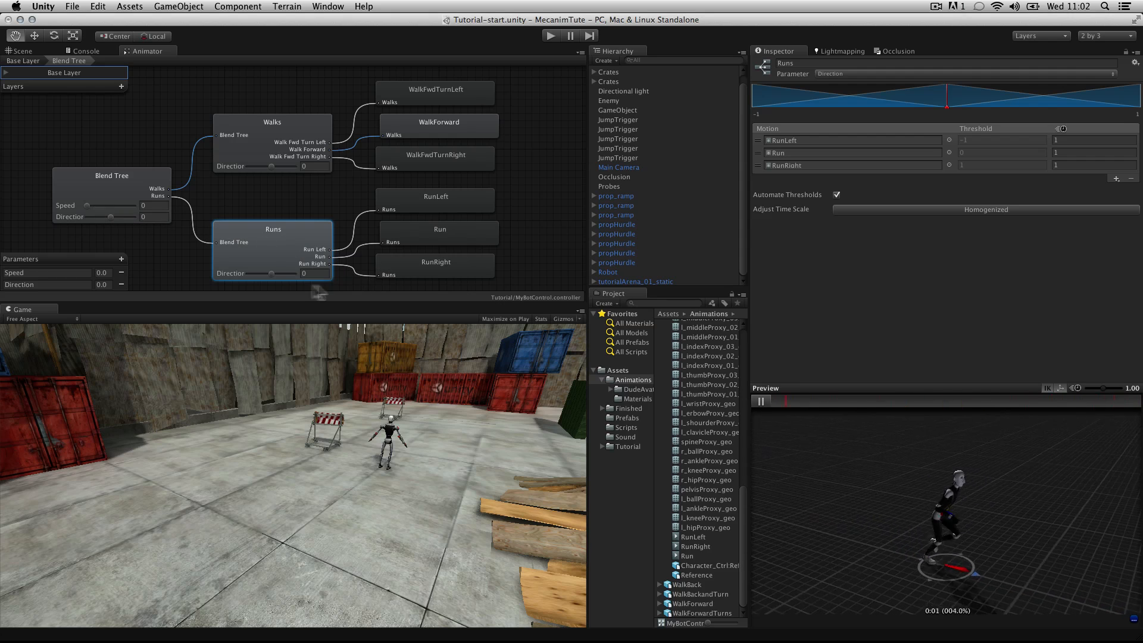
mouse_move(269, 274)
mouse_down()
mouse_move(245, 273)
mouse_move(292, 270)
mouse_up()
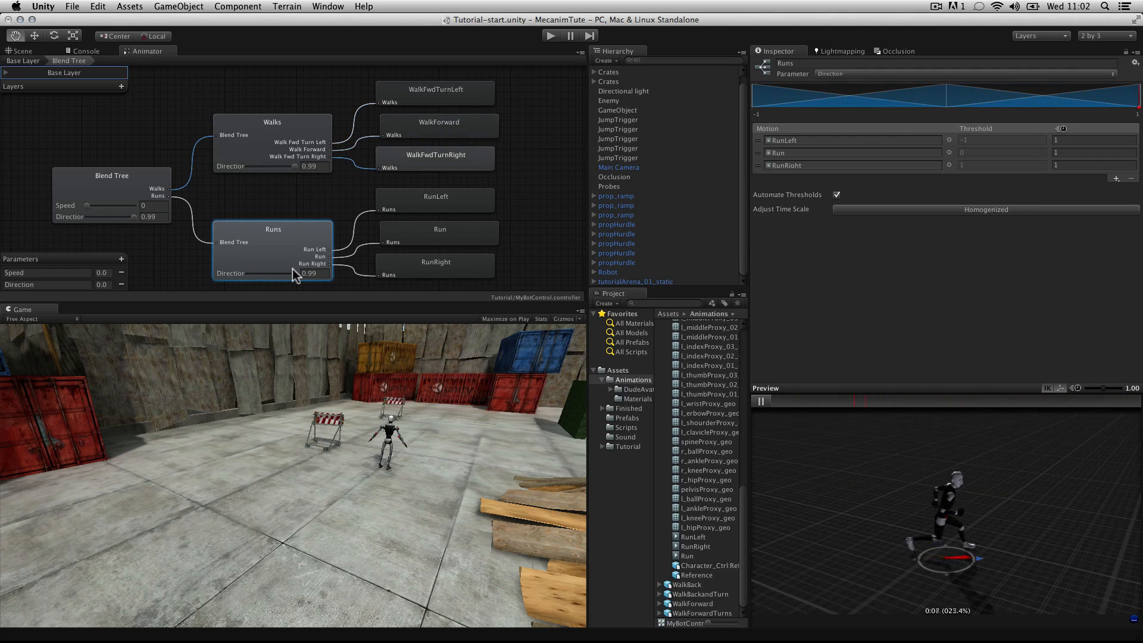
click(761, 401)
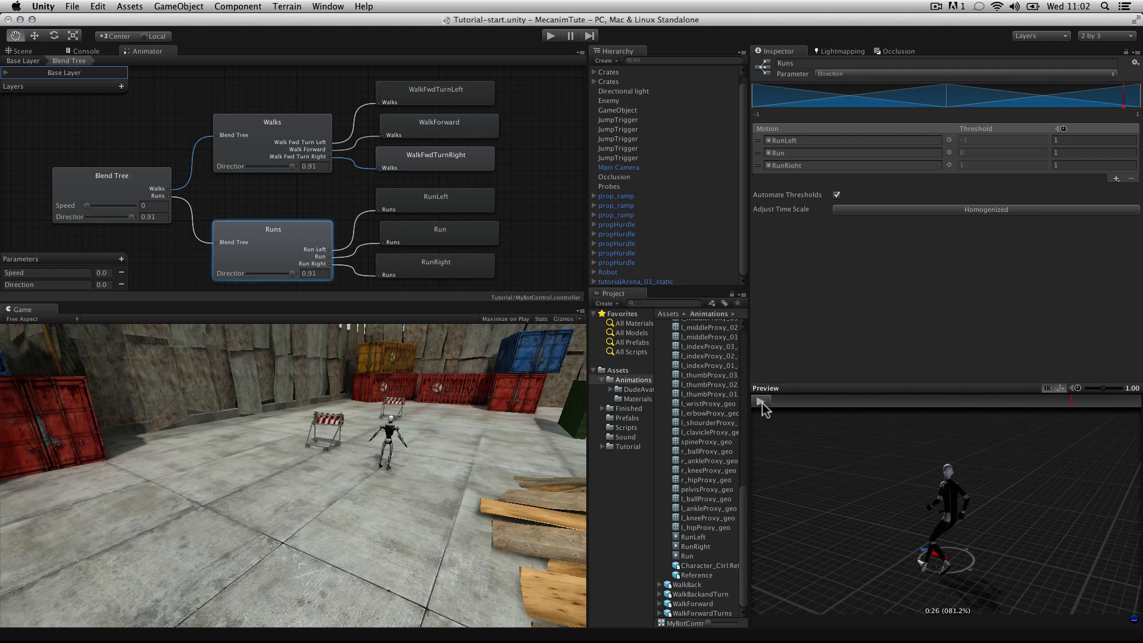
click(110, 199)
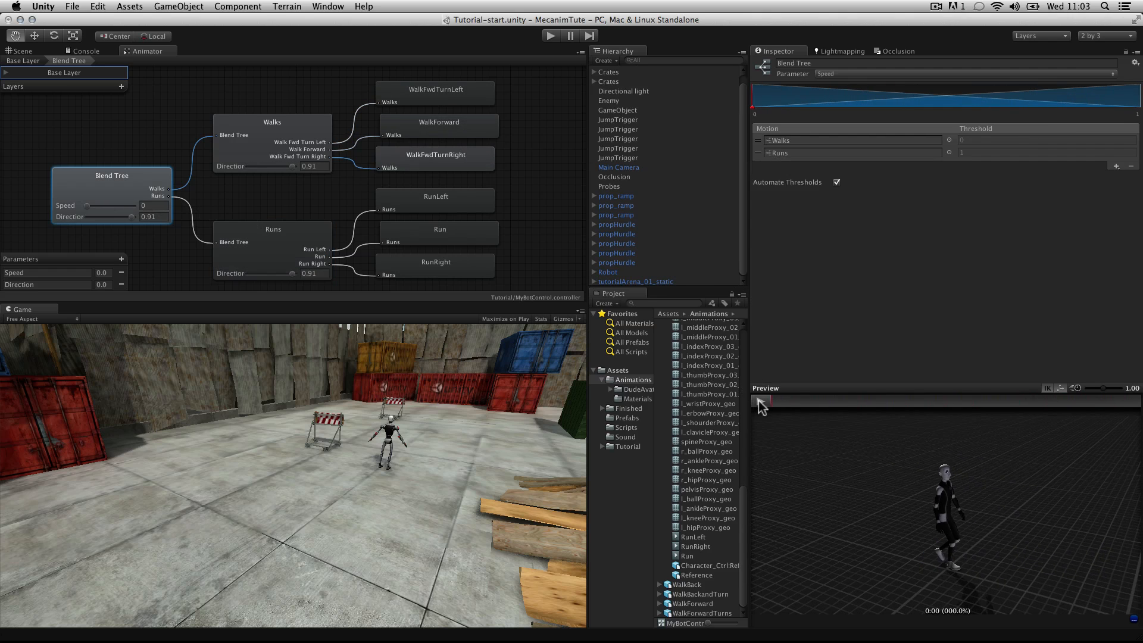
mouse_move(132, 217)
mouse_down()
mouse_move(94, 206)
mouse_move(137, 206)
mouse_move(106, 218)
mouse_up()
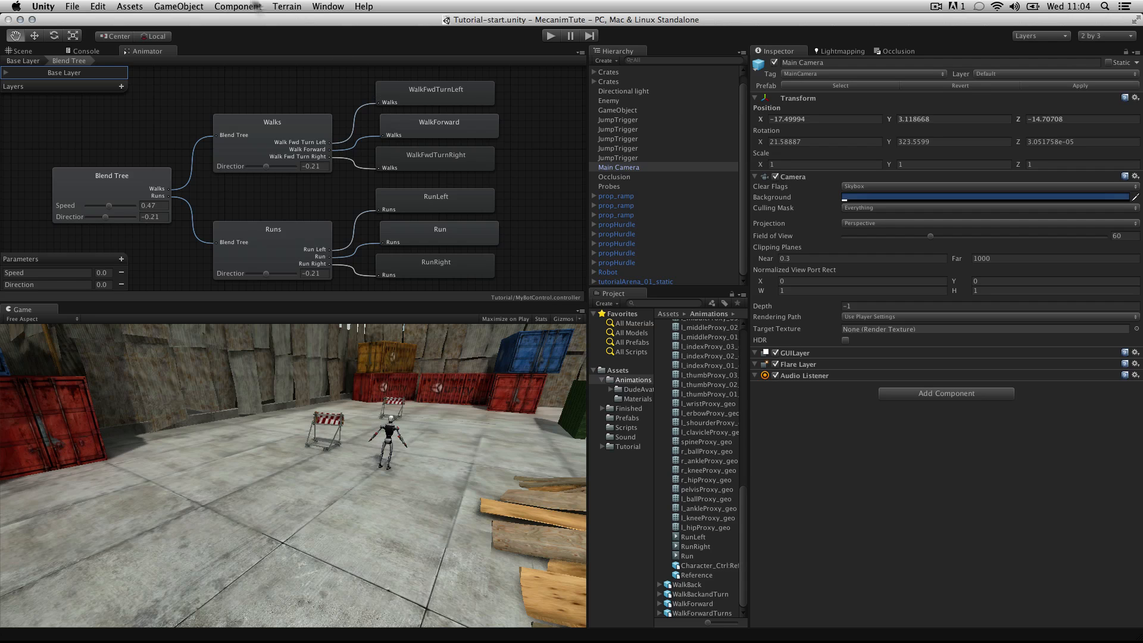
- Return to the Base Layer and make a transition from Idle to Locomotion
click(24, 61)
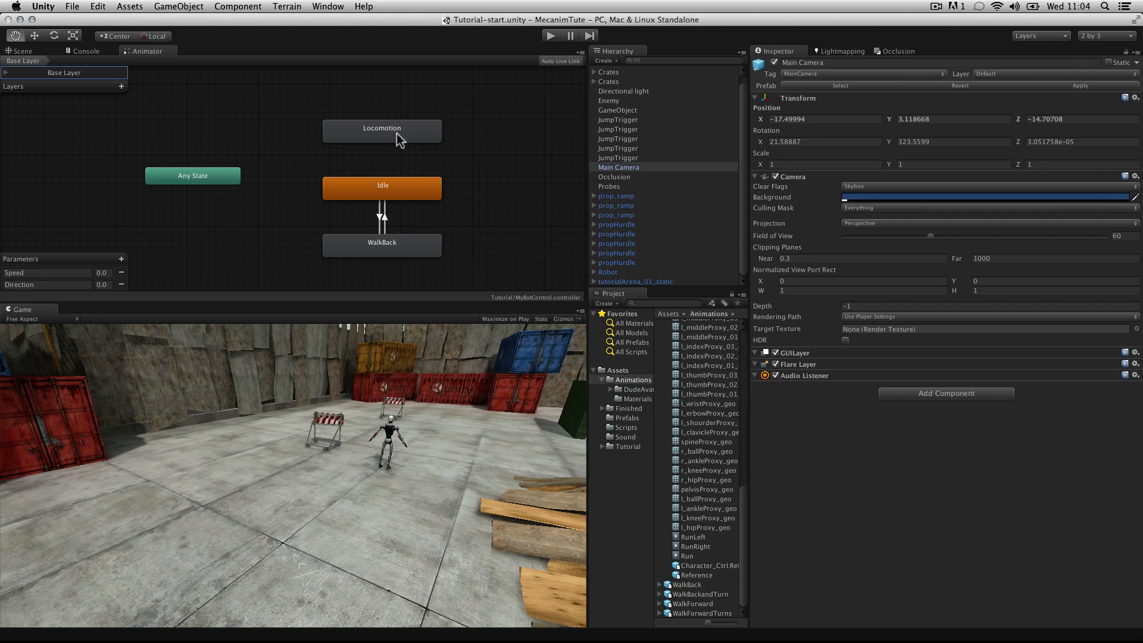
right_click(395, 182)
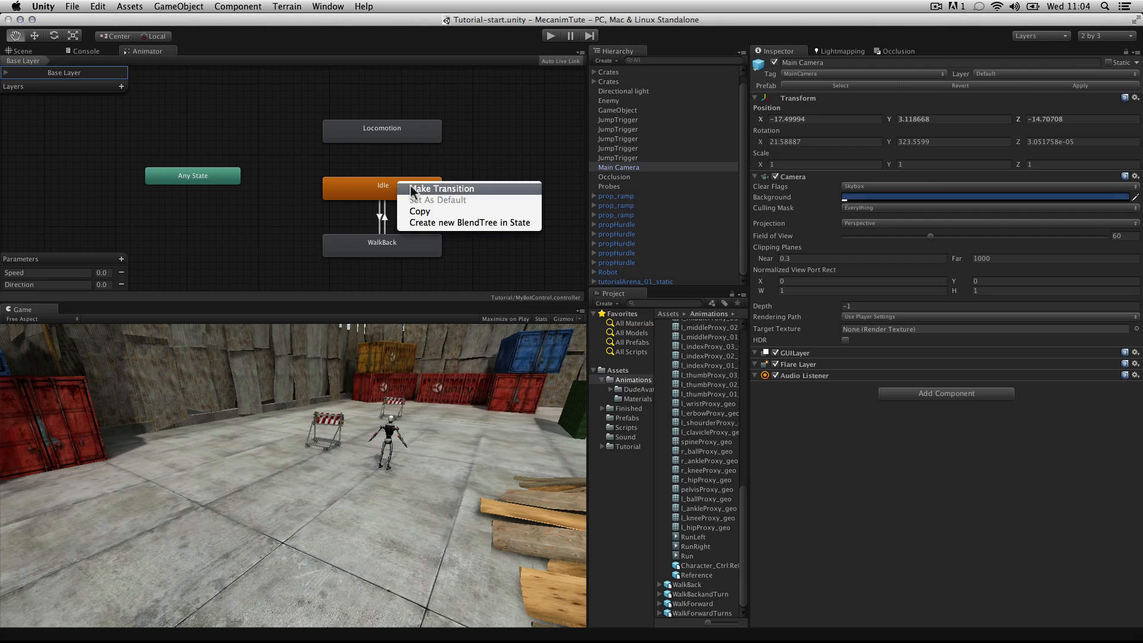
click(412, 189)
click(391, 134)
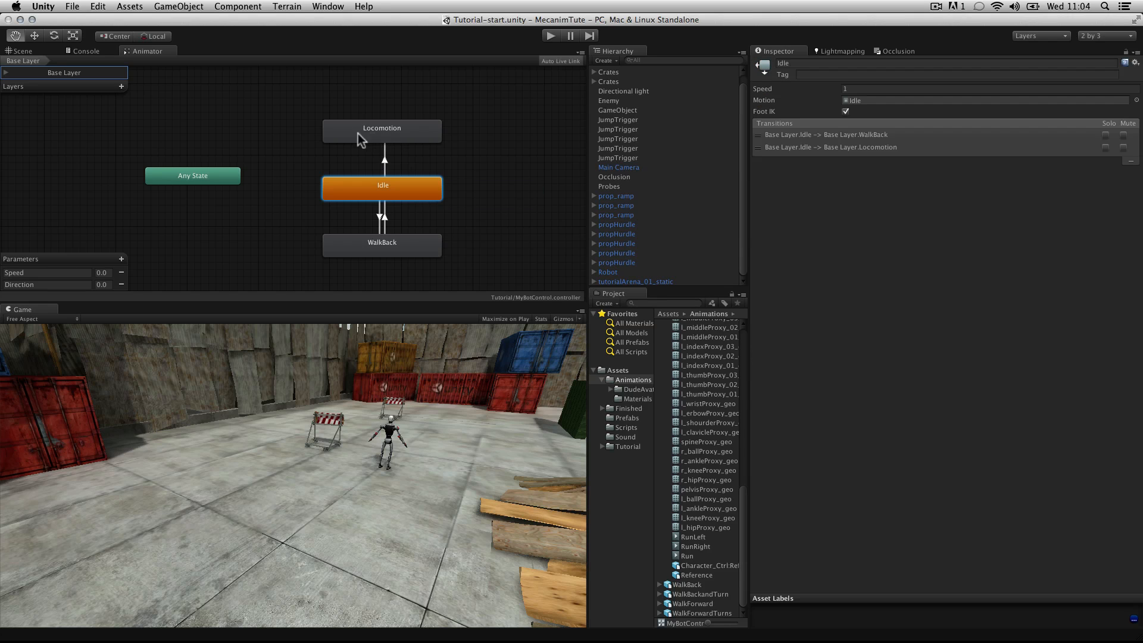
- Set the condition of the Idle to Locomotion transition to Speed Greater than 0.1
click(384, 162)
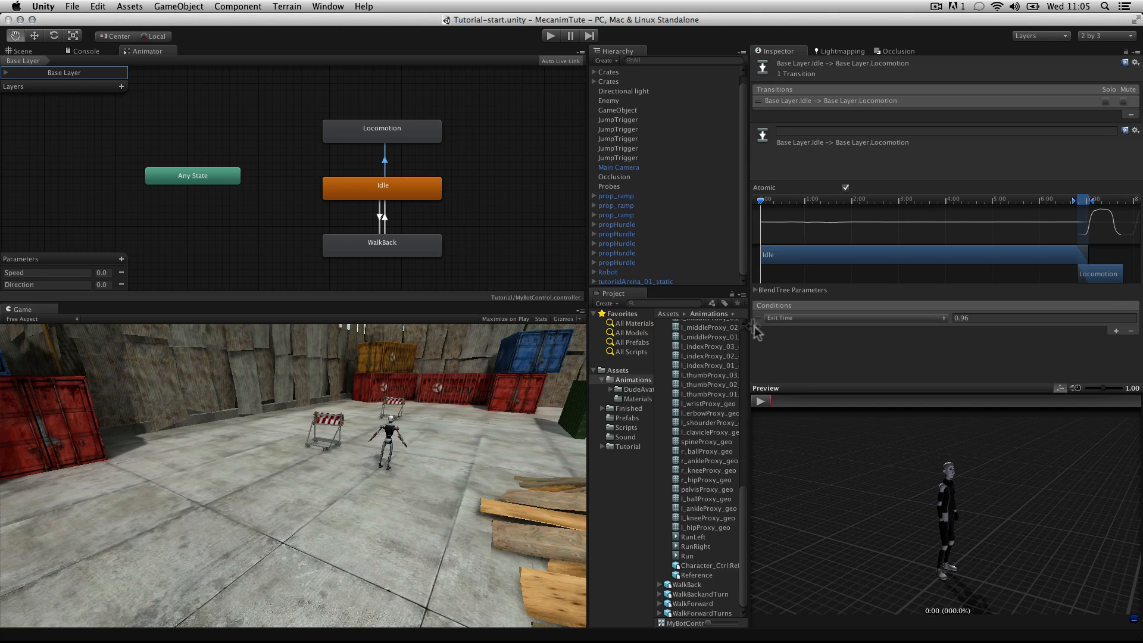
click(777, 318)
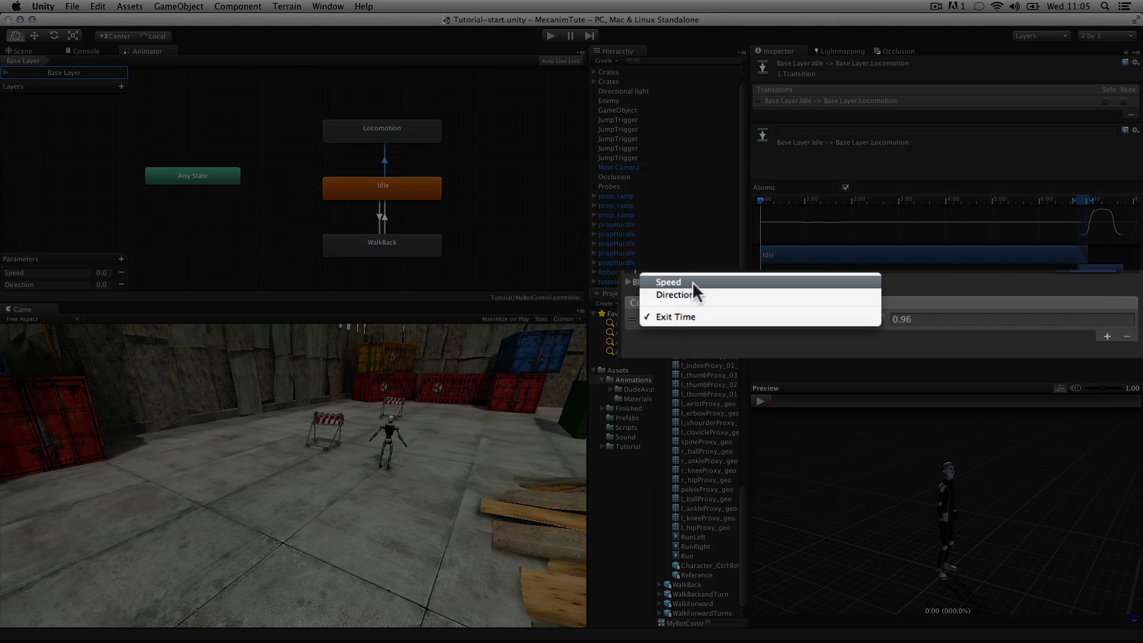
click(692, 281)
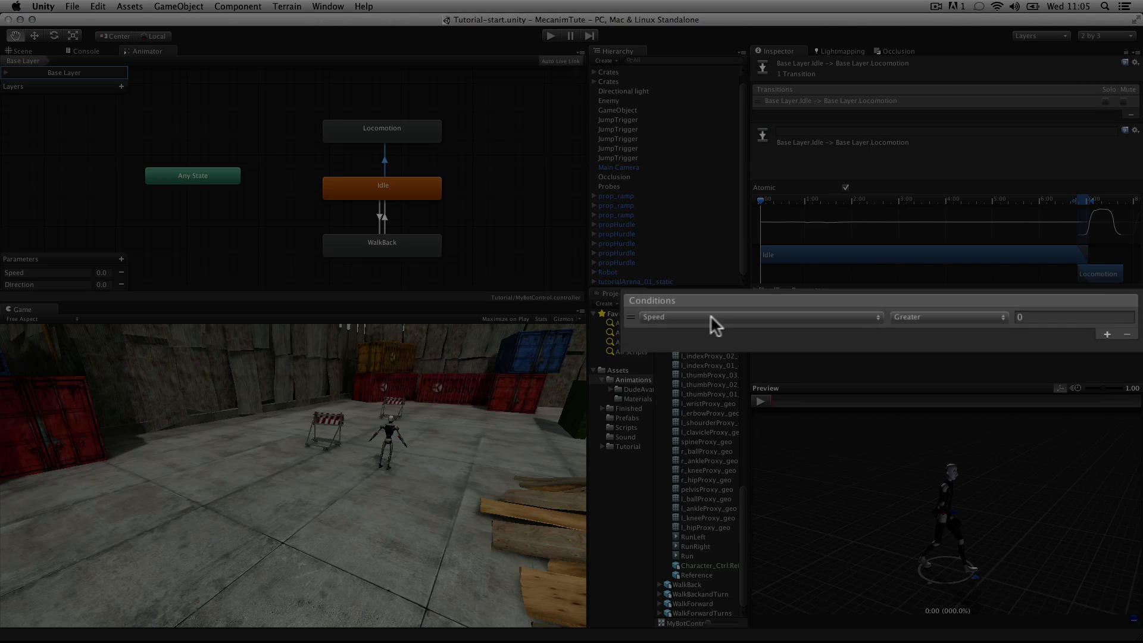
click(1048, 321)
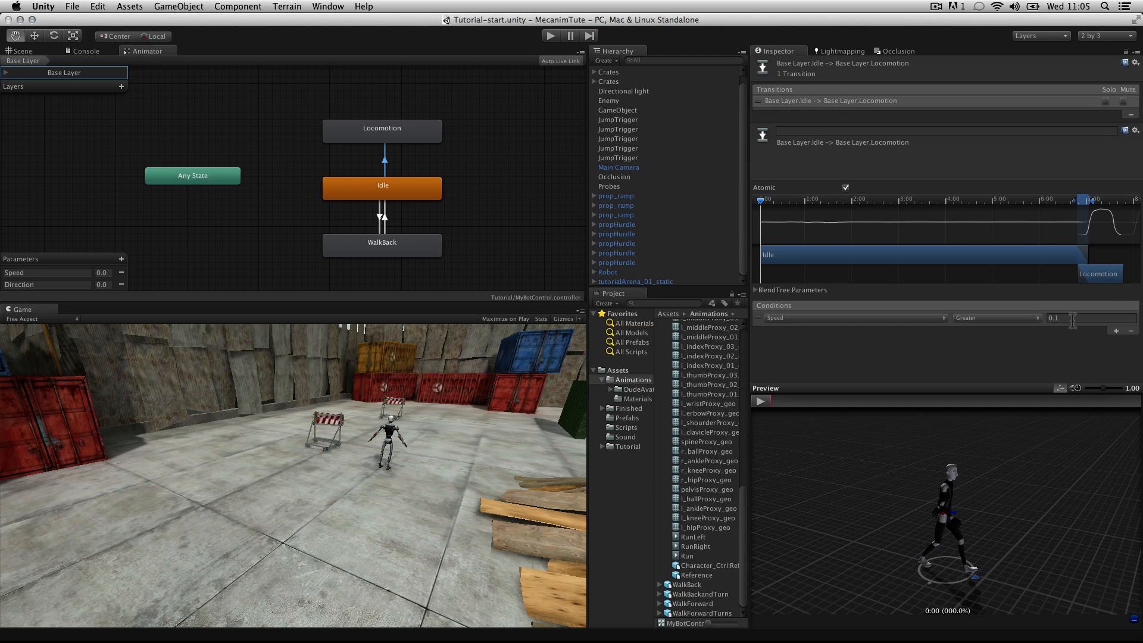
- Make a return transition from the Locomotion state to Idle
click(397, 137)
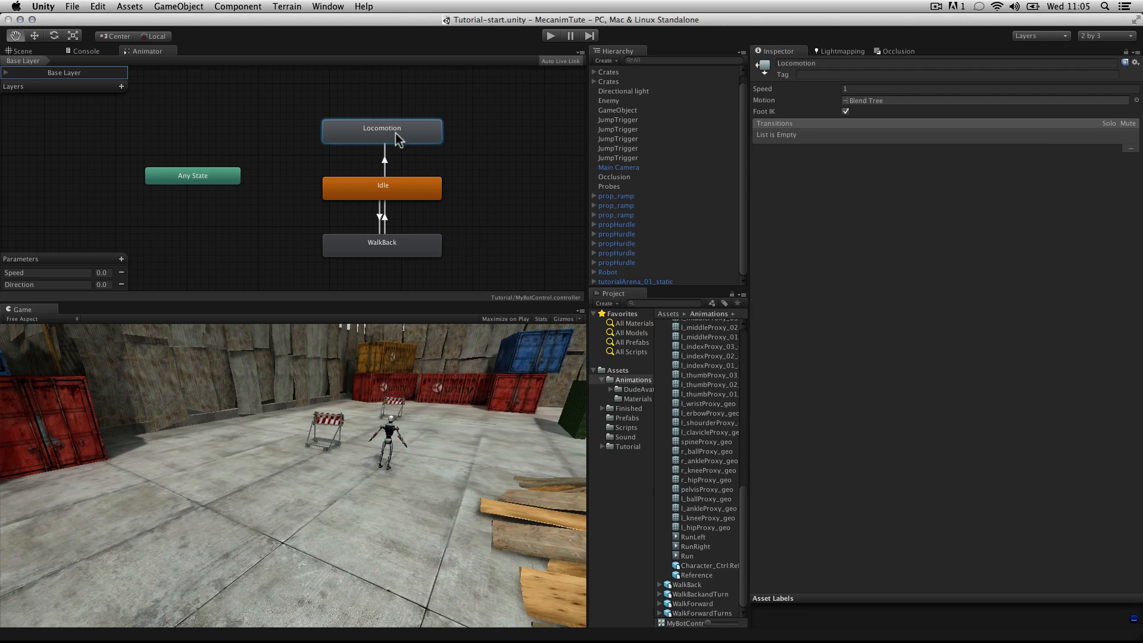
right_click(396, 134)
click(413, 139)
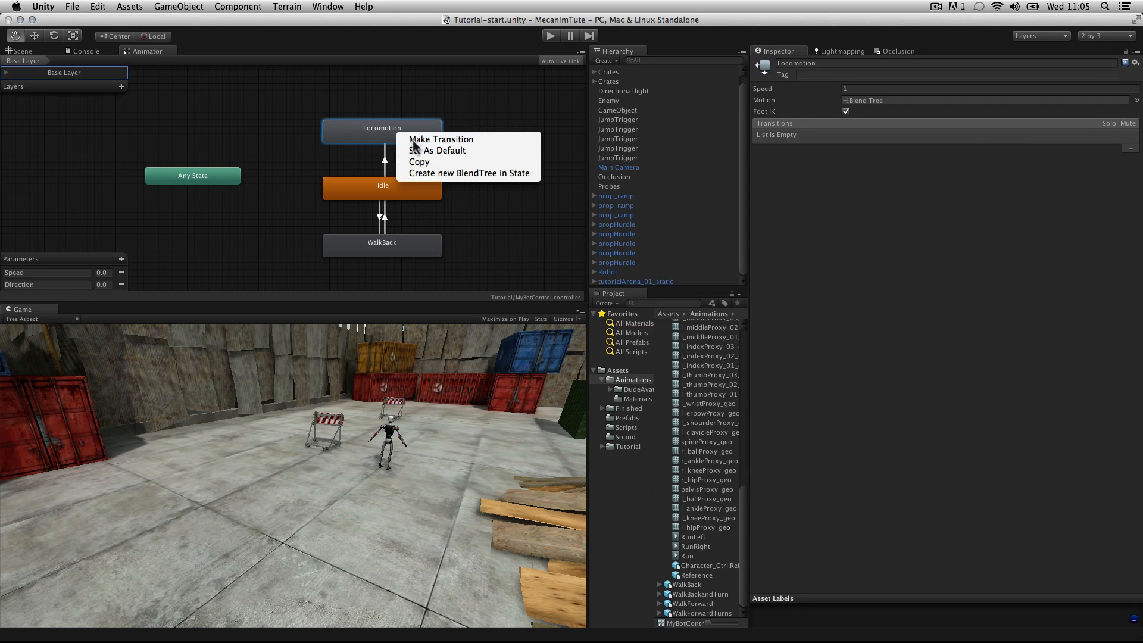
click(371, 184)
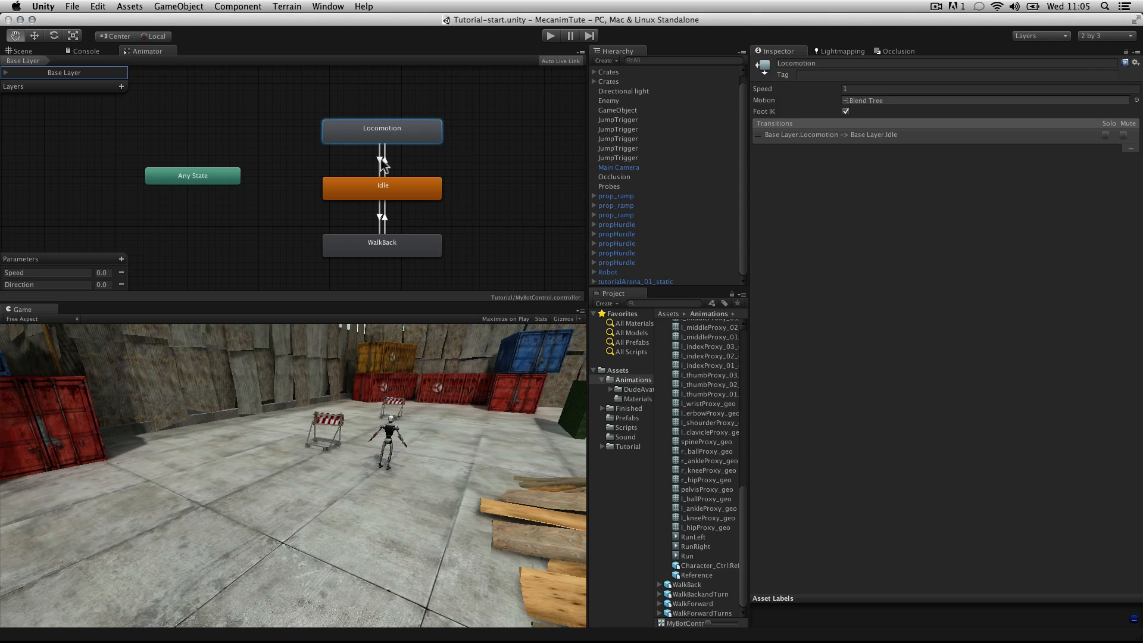
- Set the condition of the Locomotion to Idle transition to Speed Less than 0.1
click(381, 159)
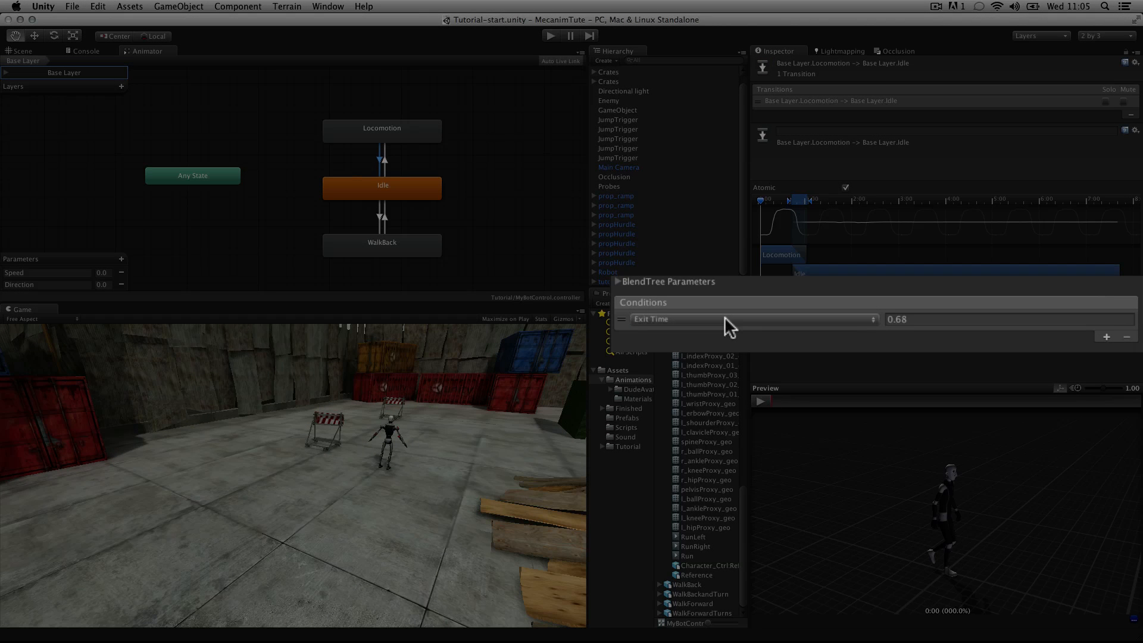
click(724, 316)
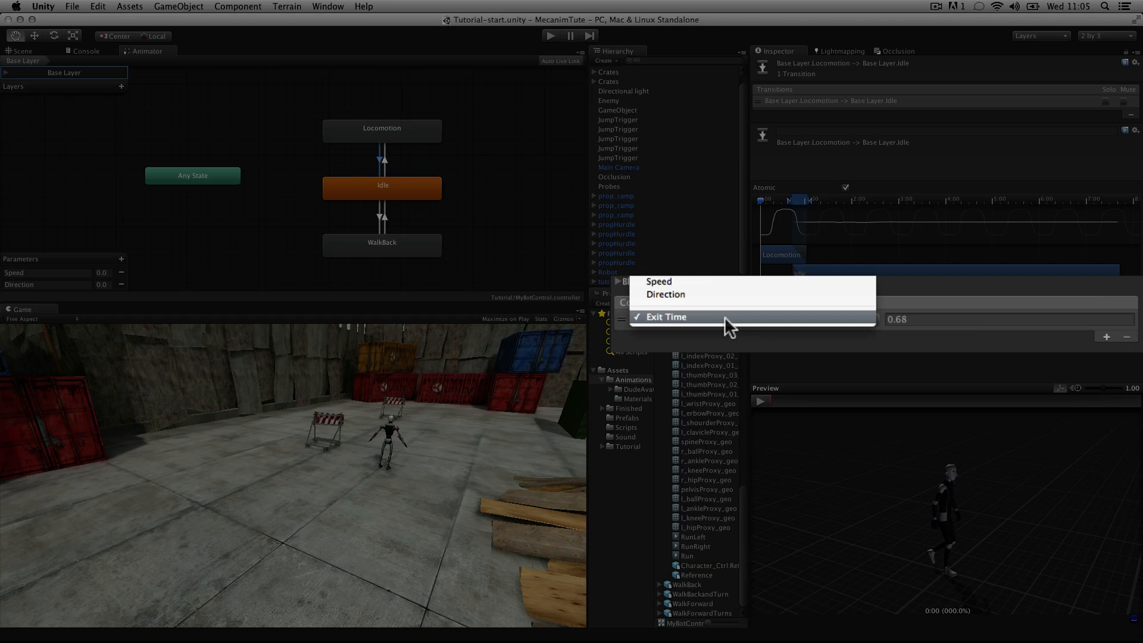
click(707, 283)
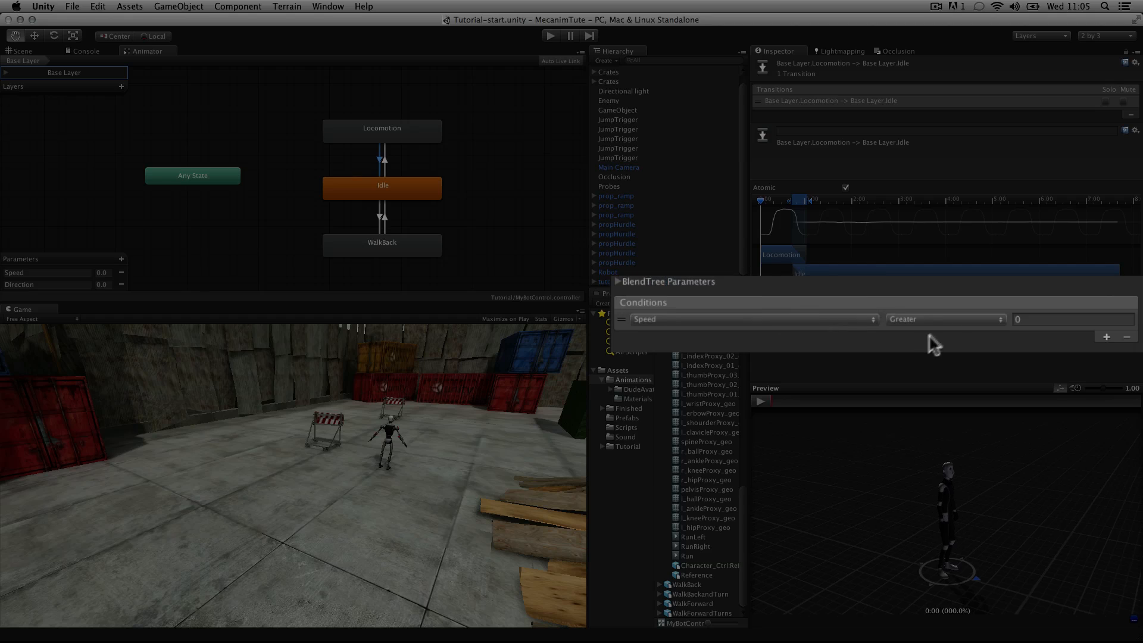
click(999, 322)
click(1000, 334)
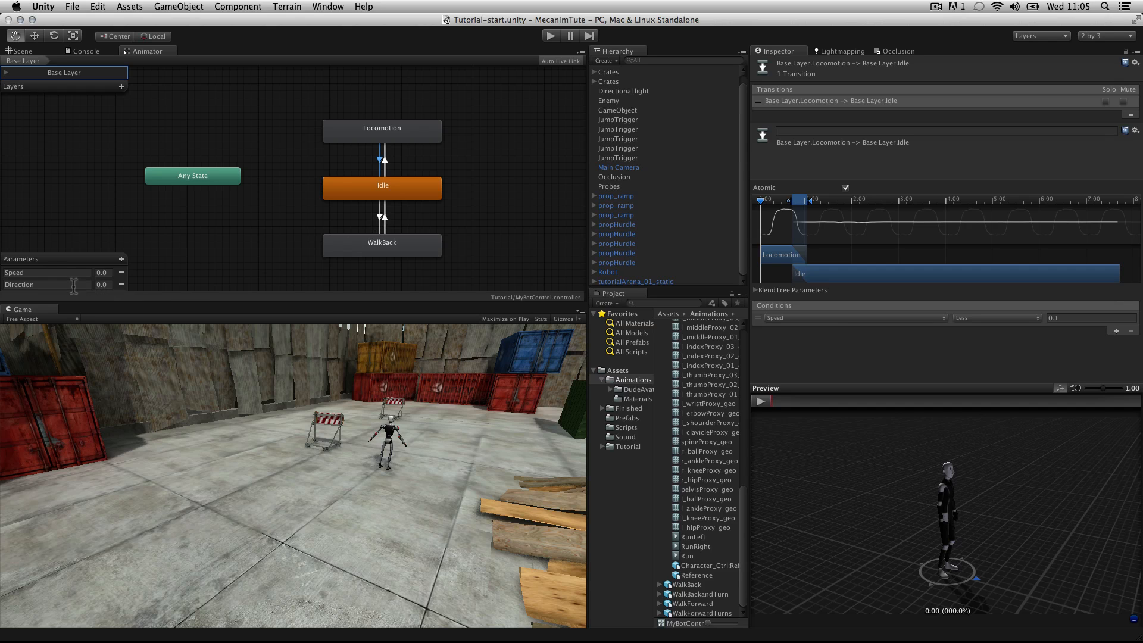
- Play the scene and steer the Robot forward, backward and through turns to test the Locomotion, Idle and WalkBack transitions
click(552, 34)
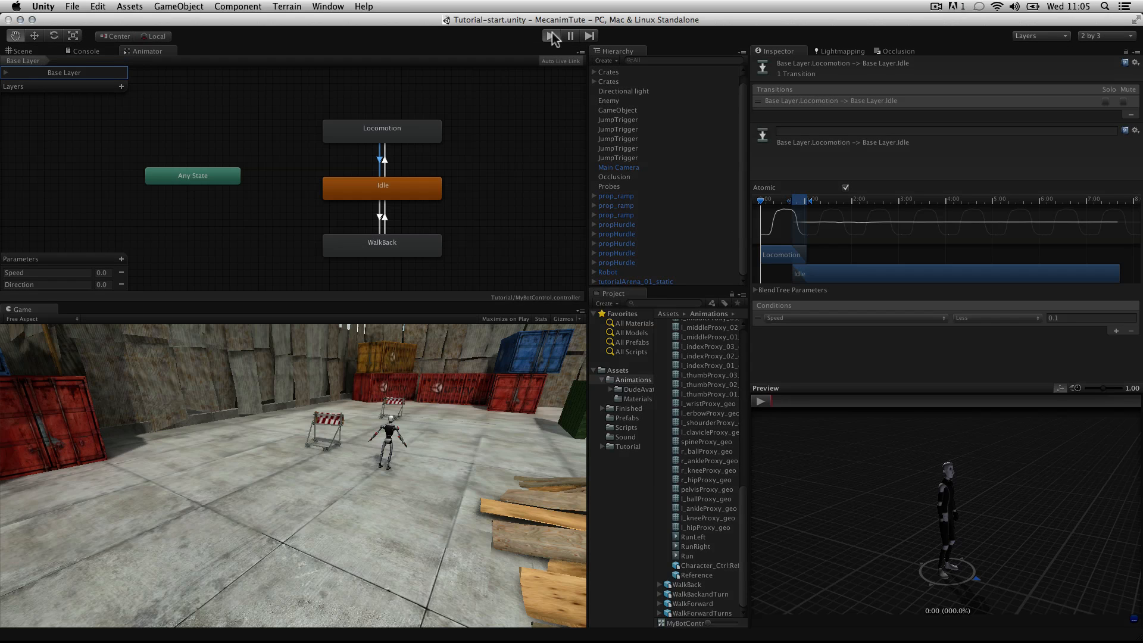
key(Up)
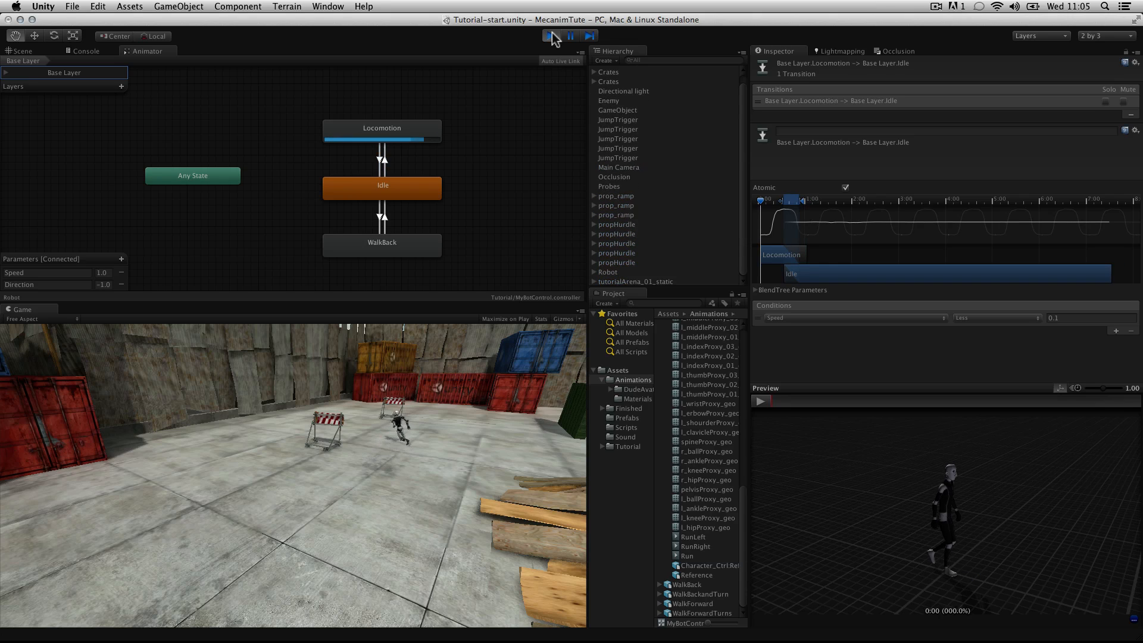
key(Right)
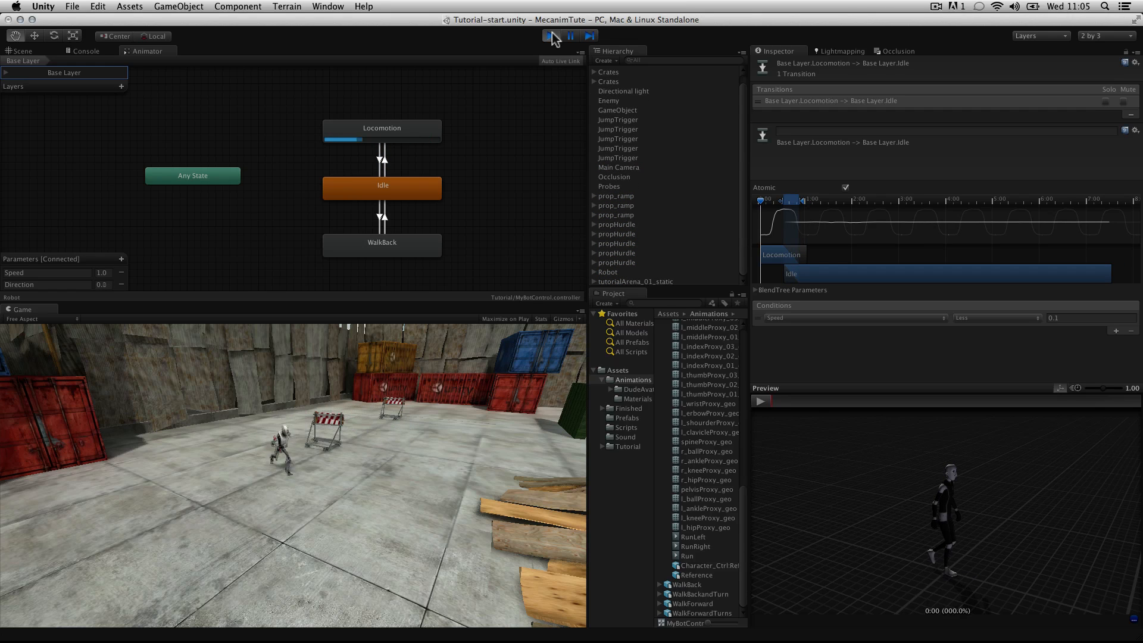
key(Down)
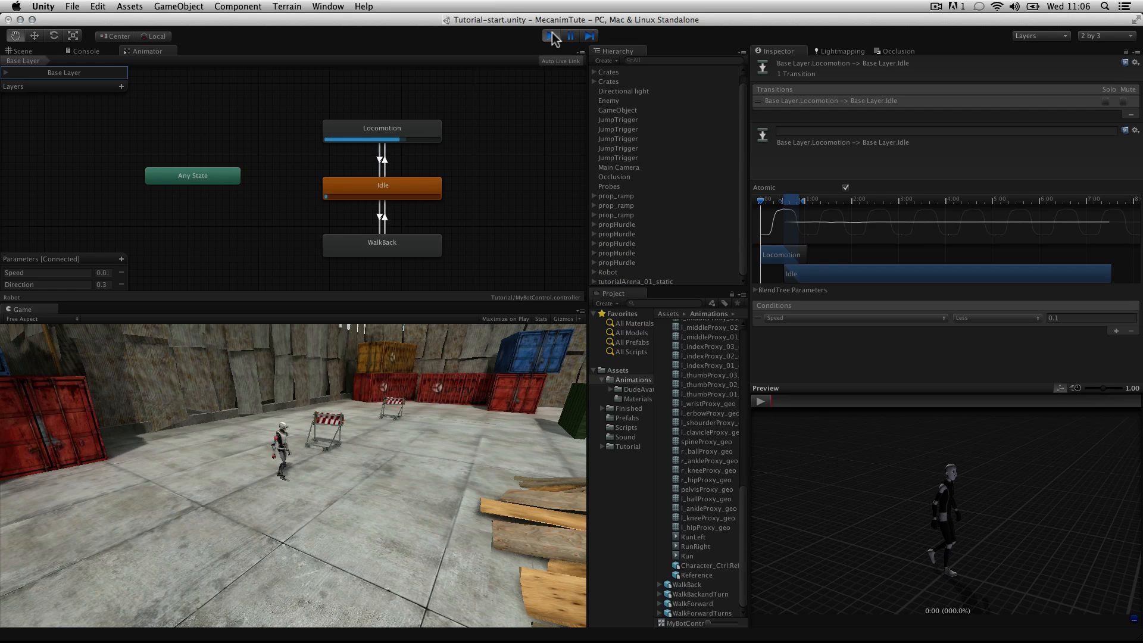
key(Right)
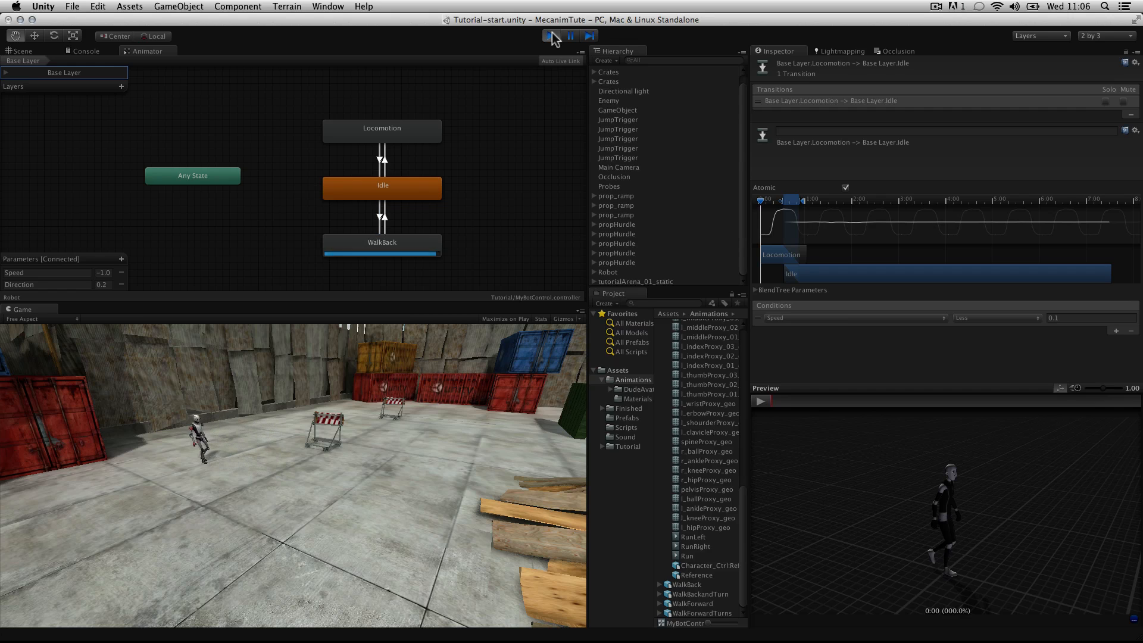
key(Up)
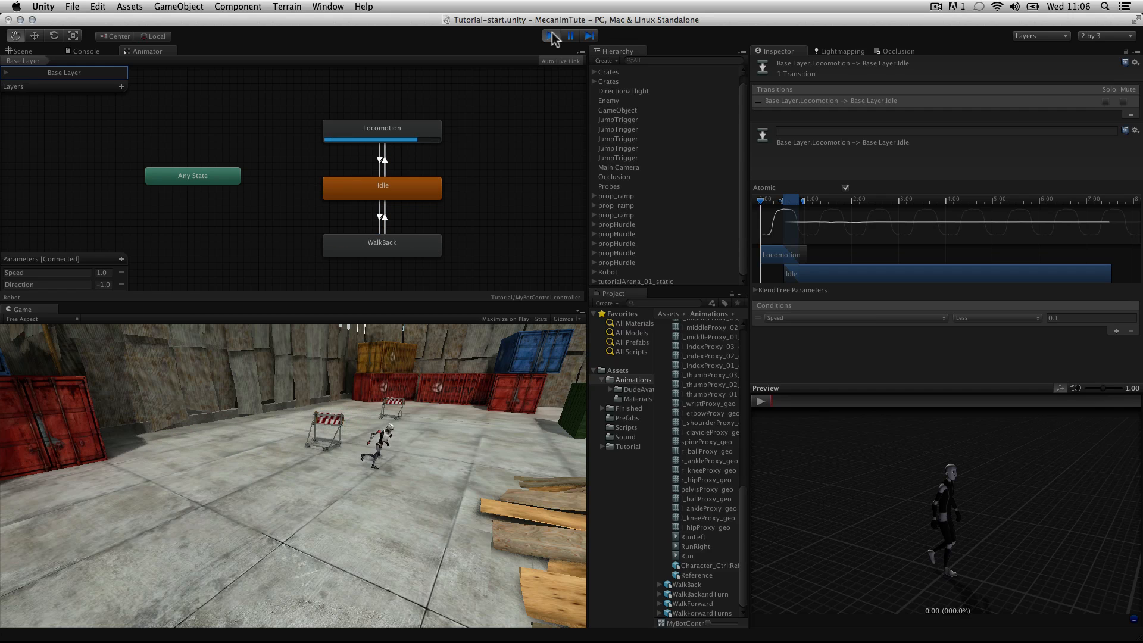
key(Right)
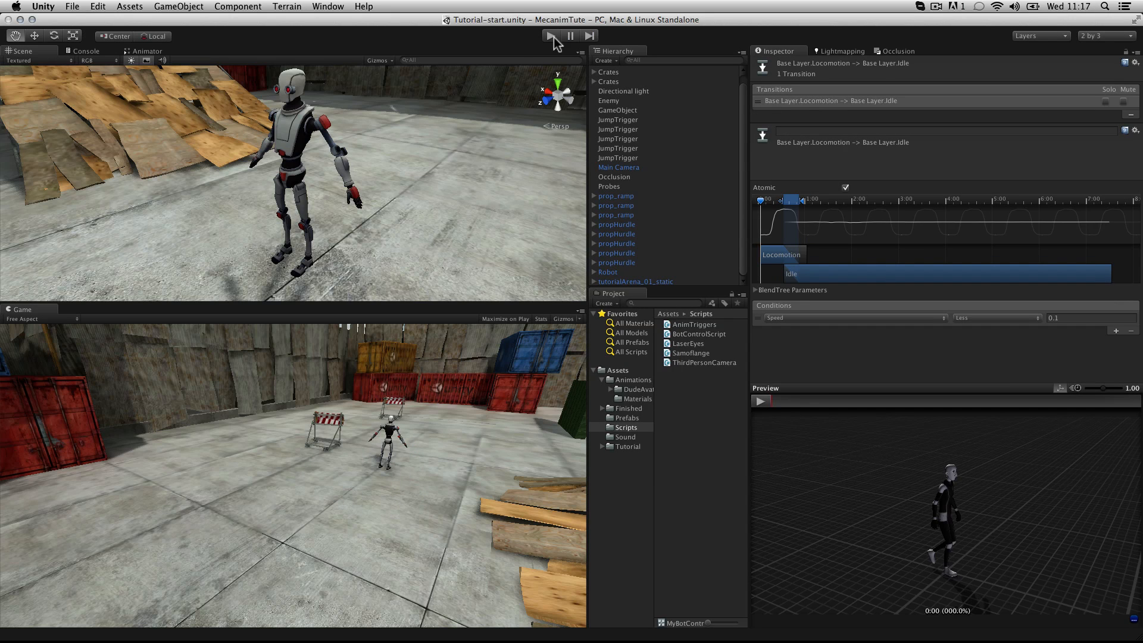
- Attach the ThirdPersonCamera script from the Scripts folder to the Main Camera
click(645, 167)
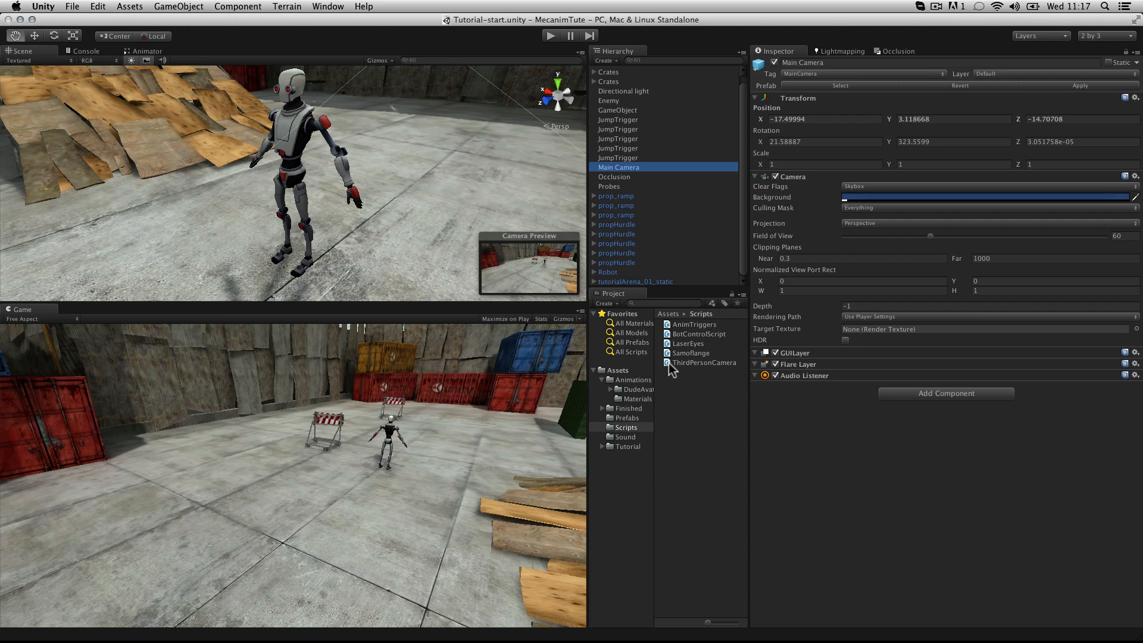
drag(668, 363, 875, 469)
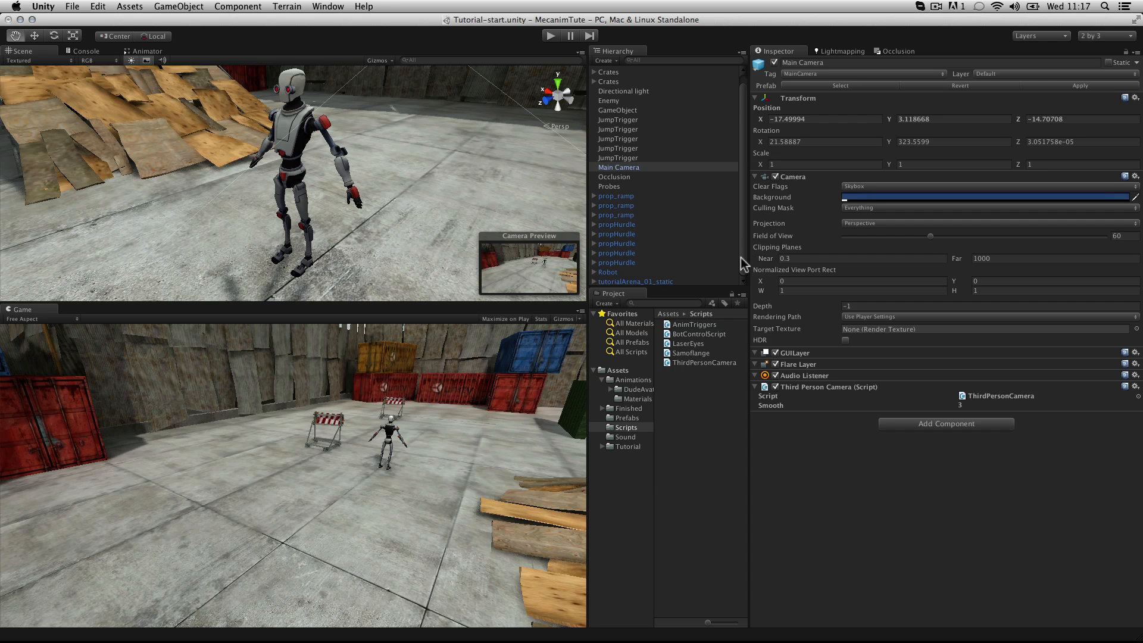
- Add the CamPos prefab from the Prefabs folder to the scene as a child of the Robot
click(617, 272)
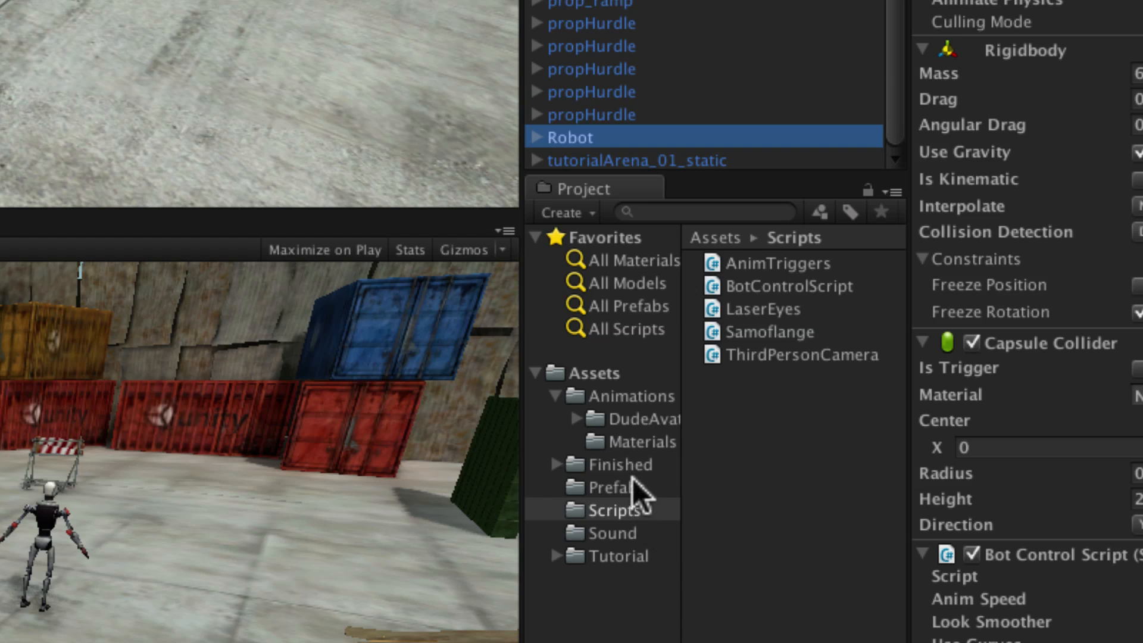
click(613, 485)
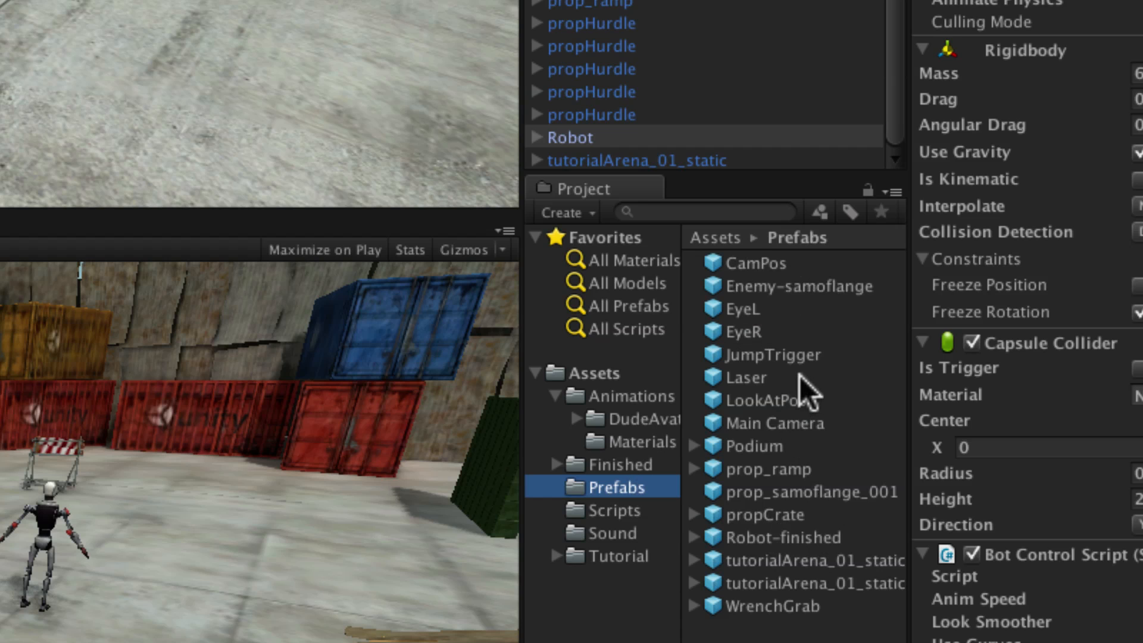
drag(718, 264, 600, 132)
scroll(600, 132, down, 3)
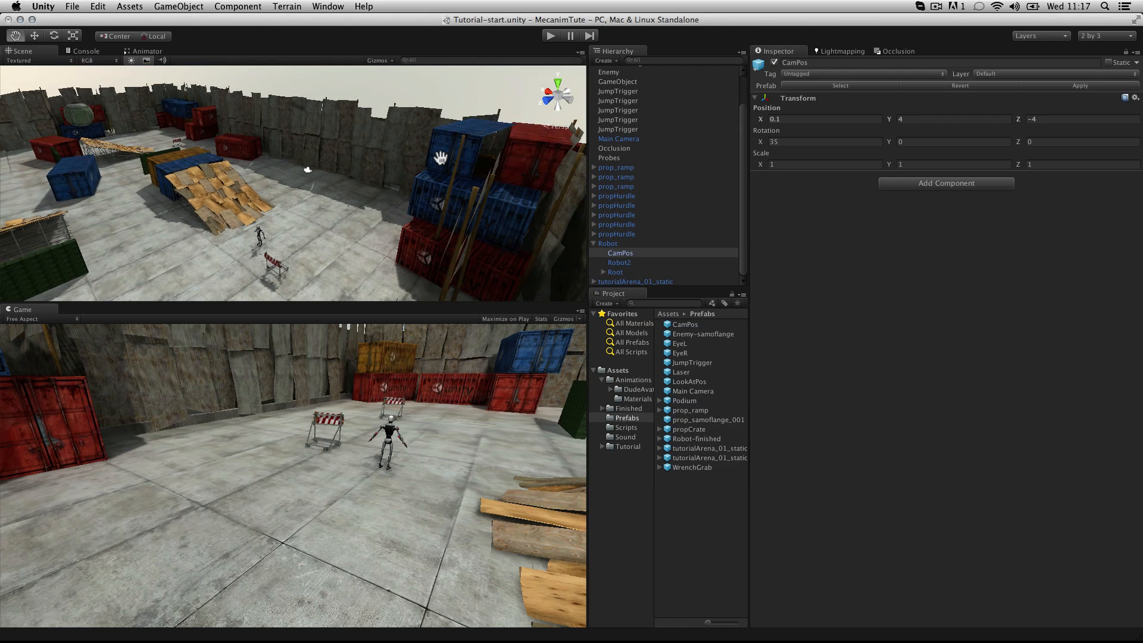
- Review the ThirdPersonCamera script attached to the Main Camera, and run the game briefly to test it
click(34, 35)
alt+drag(355, 213, 510, 145)
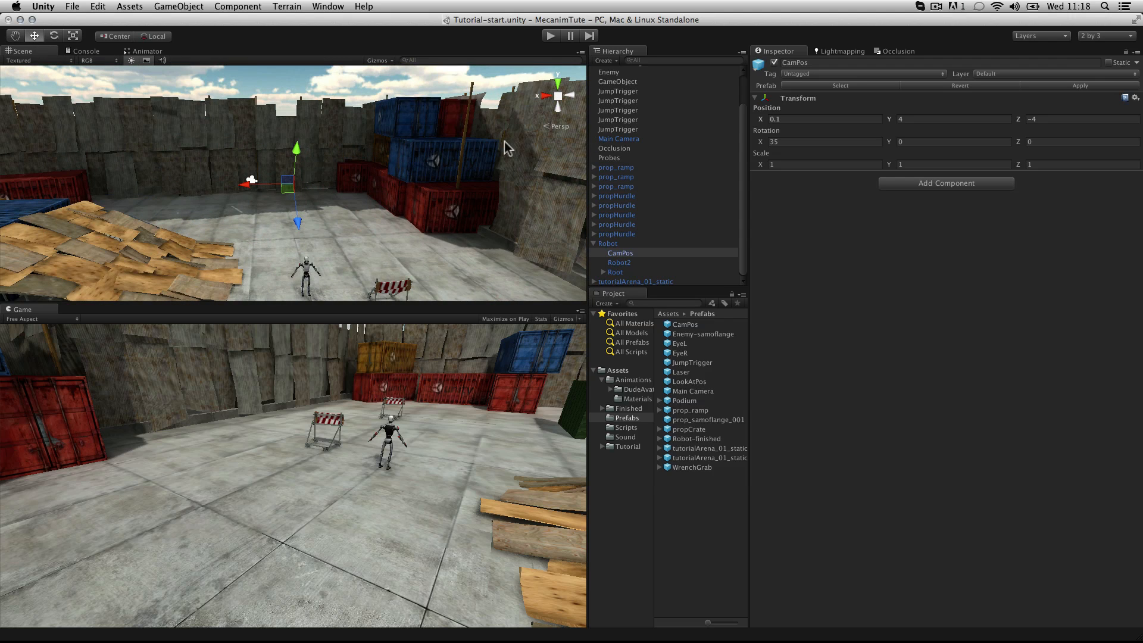
click(638, 138)
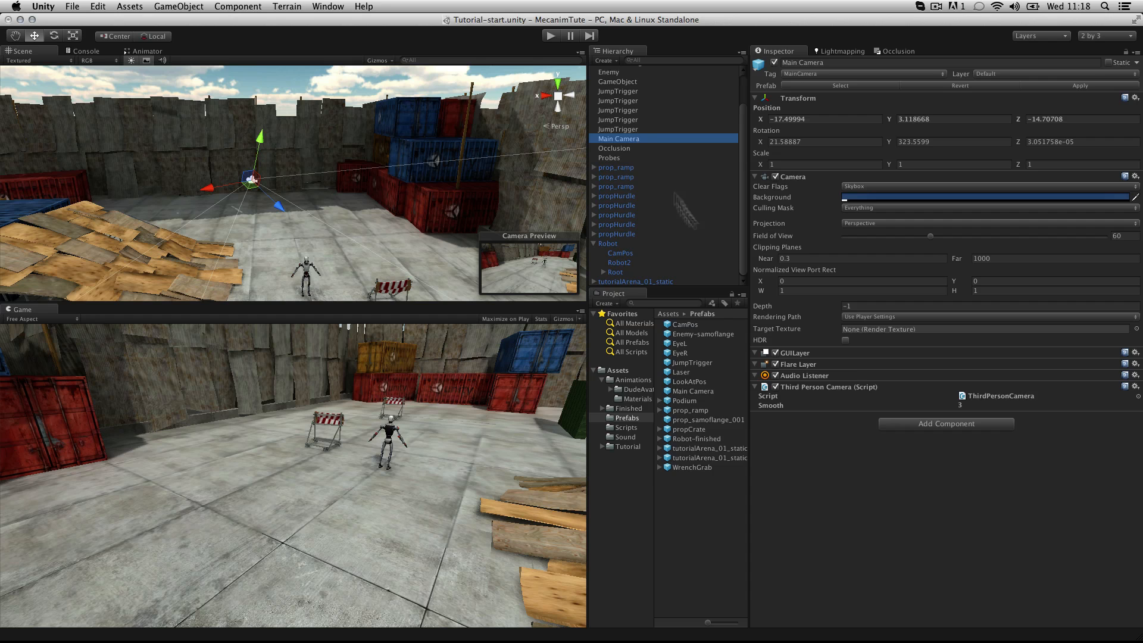
double_click(962, 396)
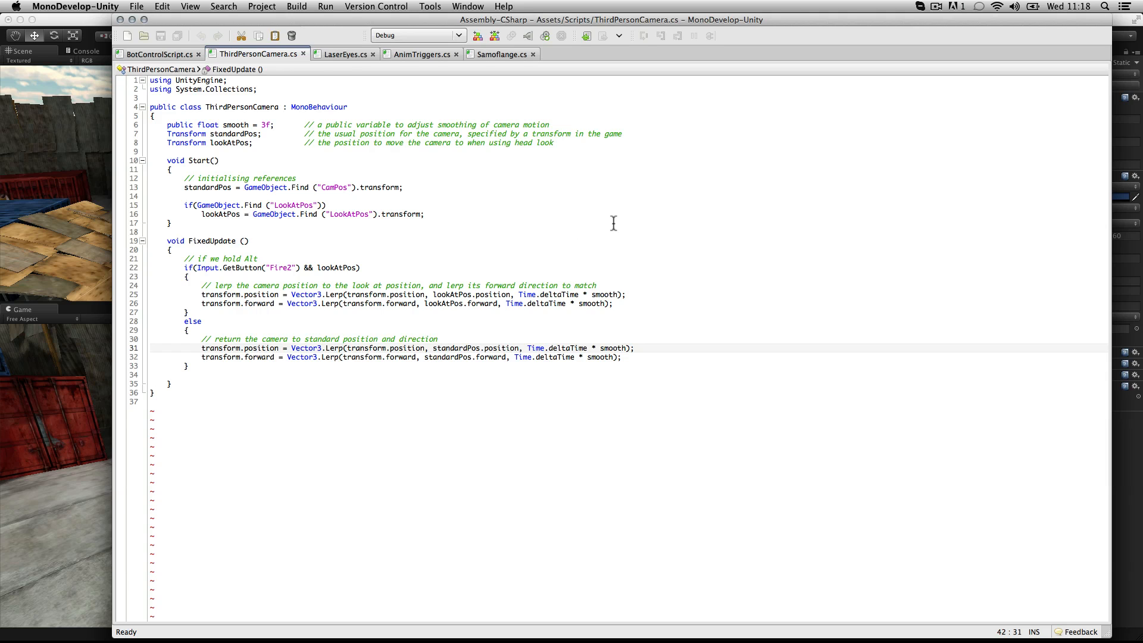
click(66, 19)
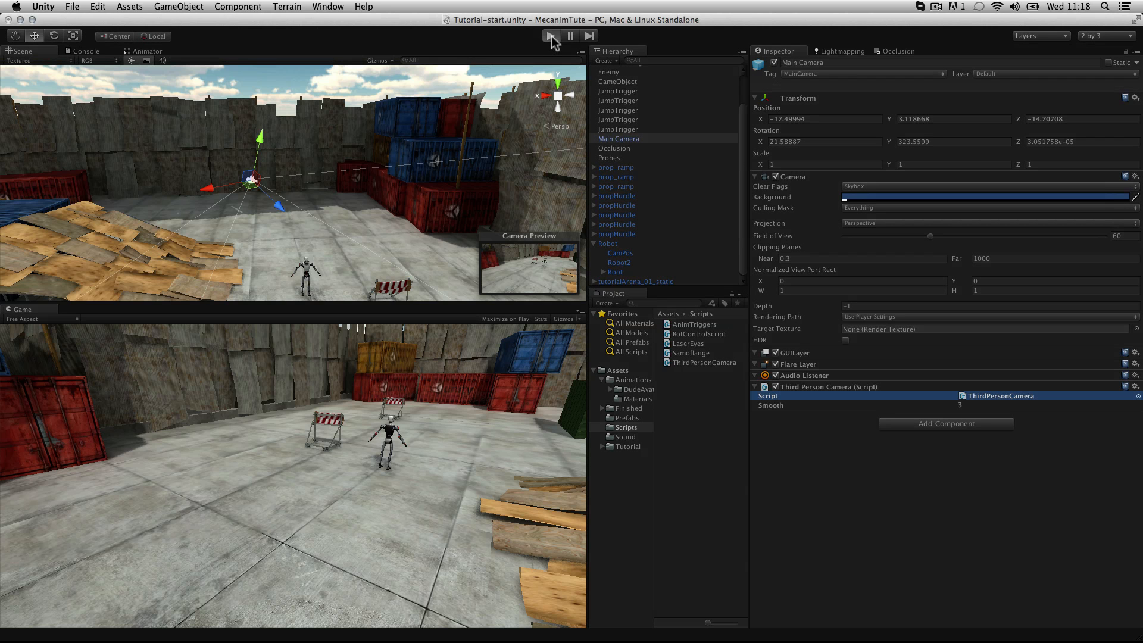
click(551, 36)
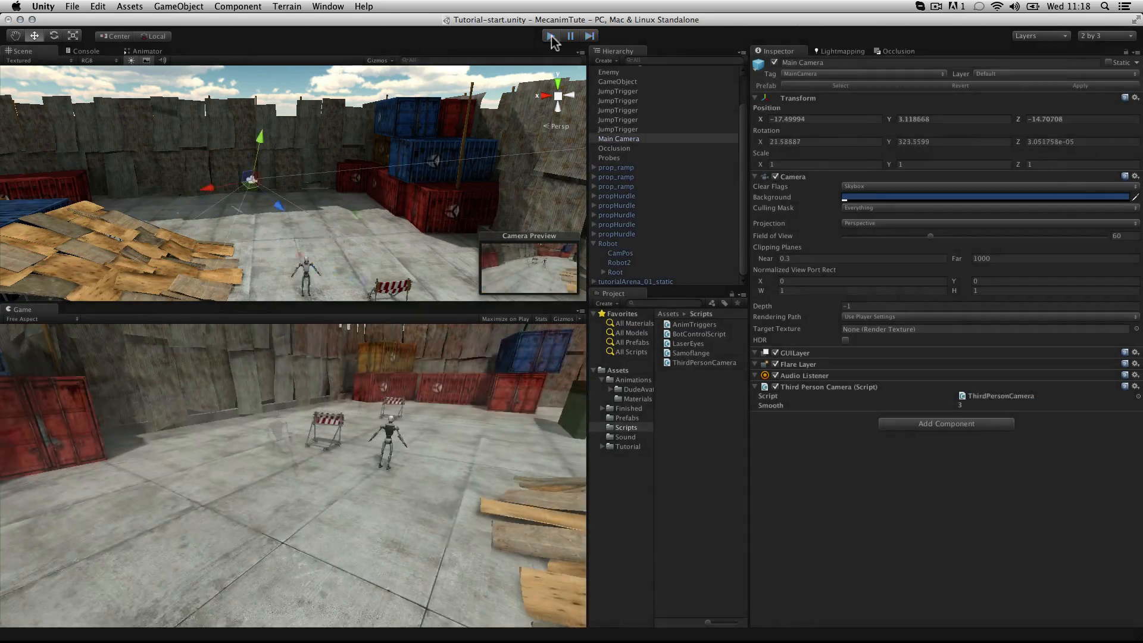
click(551, 36)
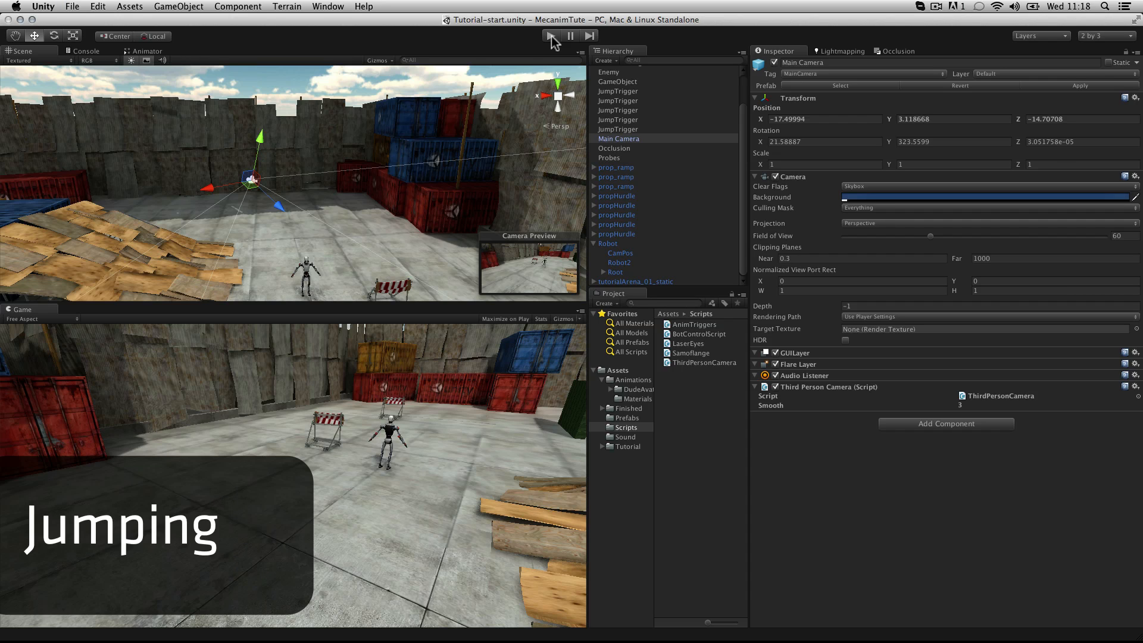
- Bring up the animator state graph and preview the Jump clip from the Animations folder
click(633, 382)
click(660, 391)
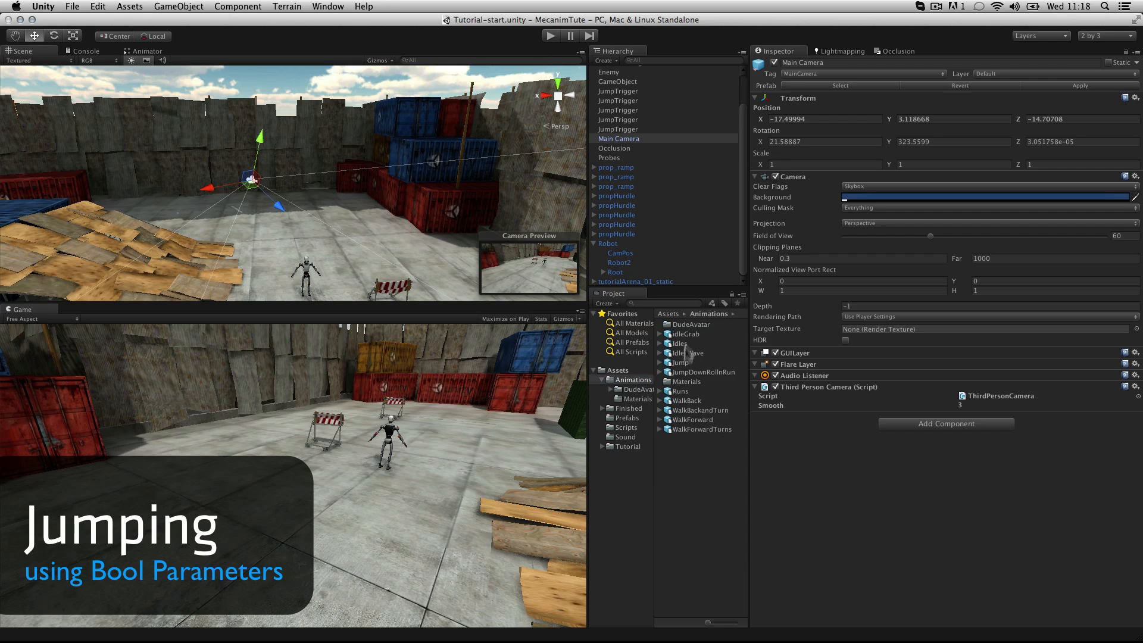
click(147, 51)
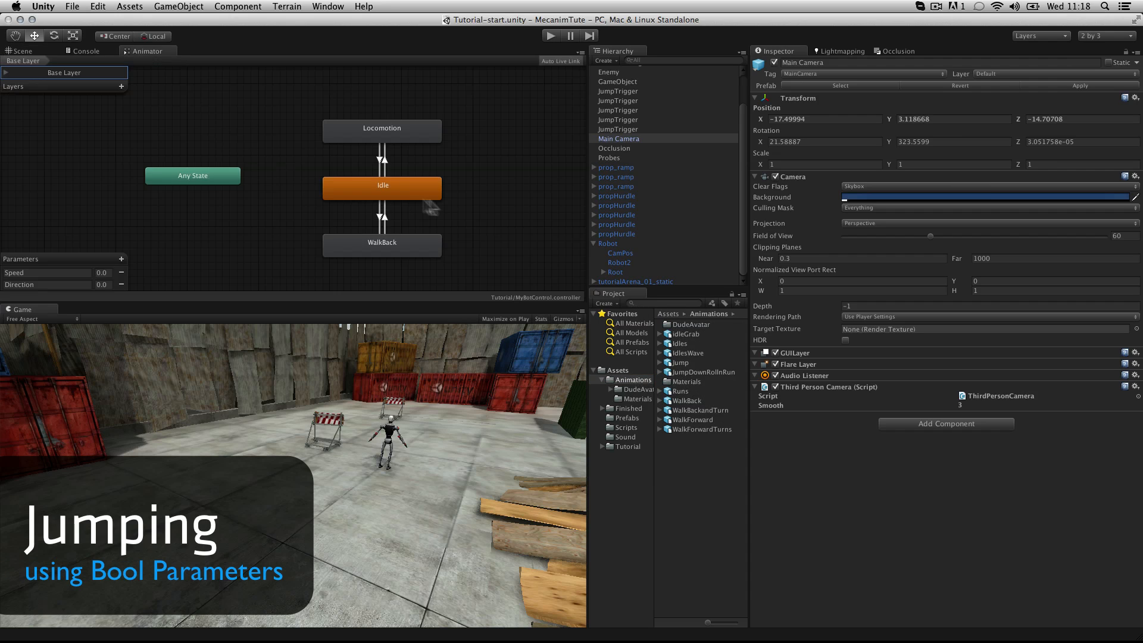
alt+drag(564, 163, 526, 206)
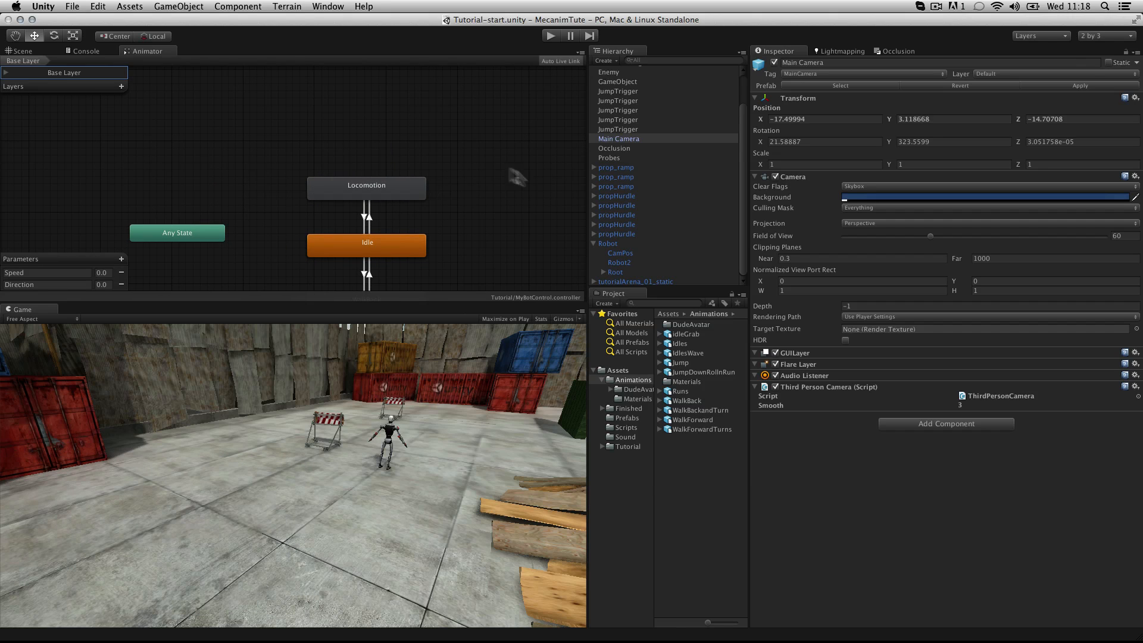
click(695, 362)
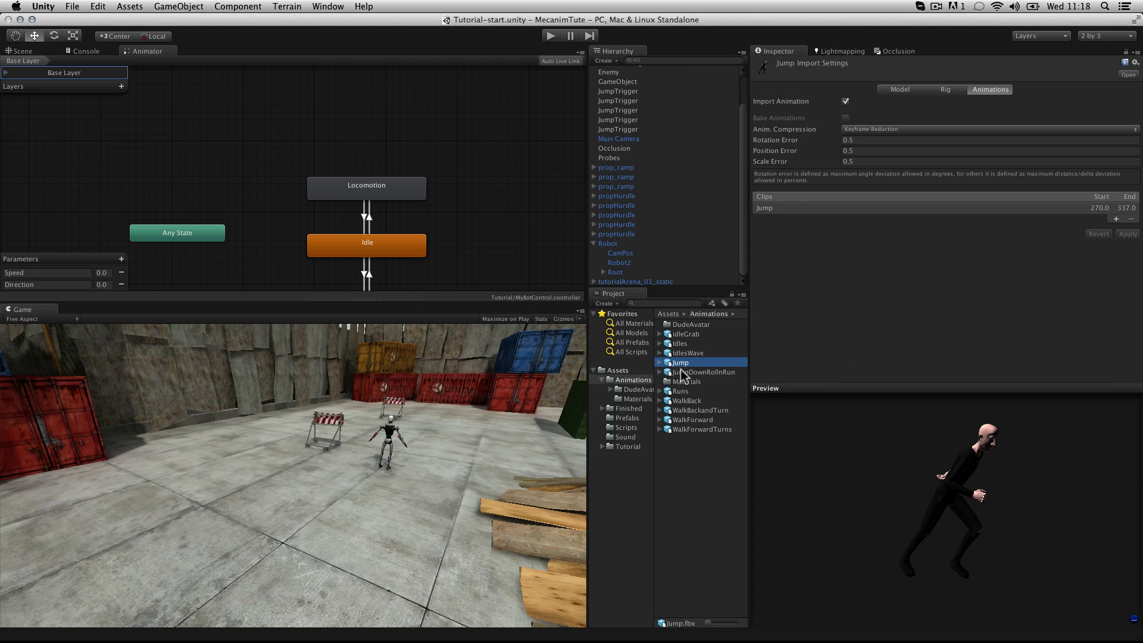
click(771, 208)
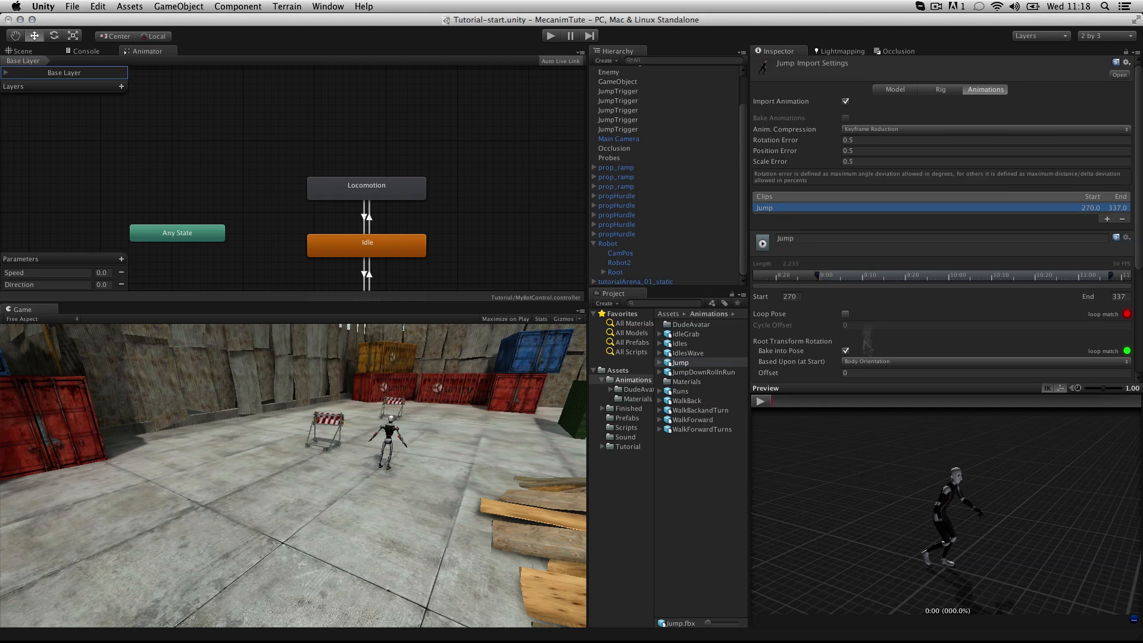
click(759, 402)
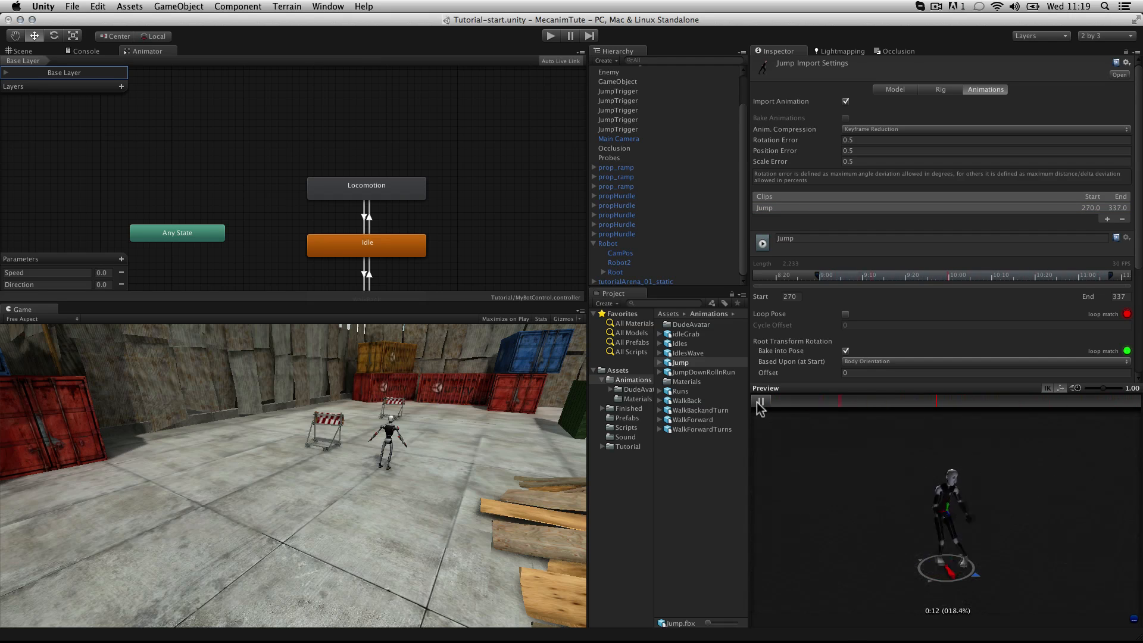
click(760, 402)
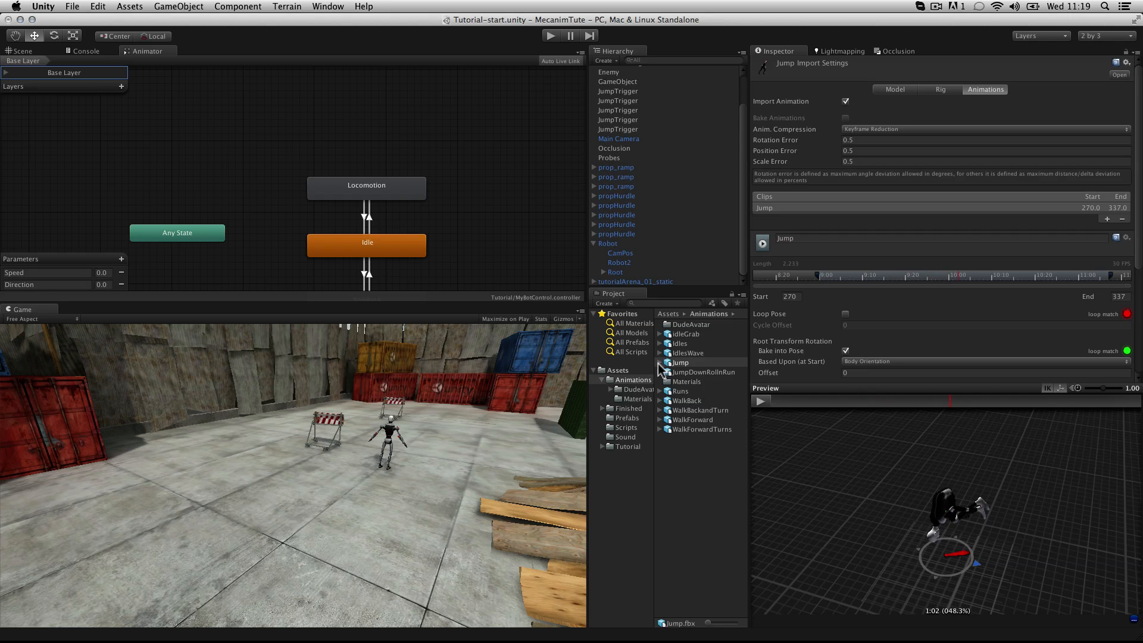
- Add the Jump clip from the Jump asset to the Base Layer as a state, placed above Locomotion and Any State
click(660, 364)
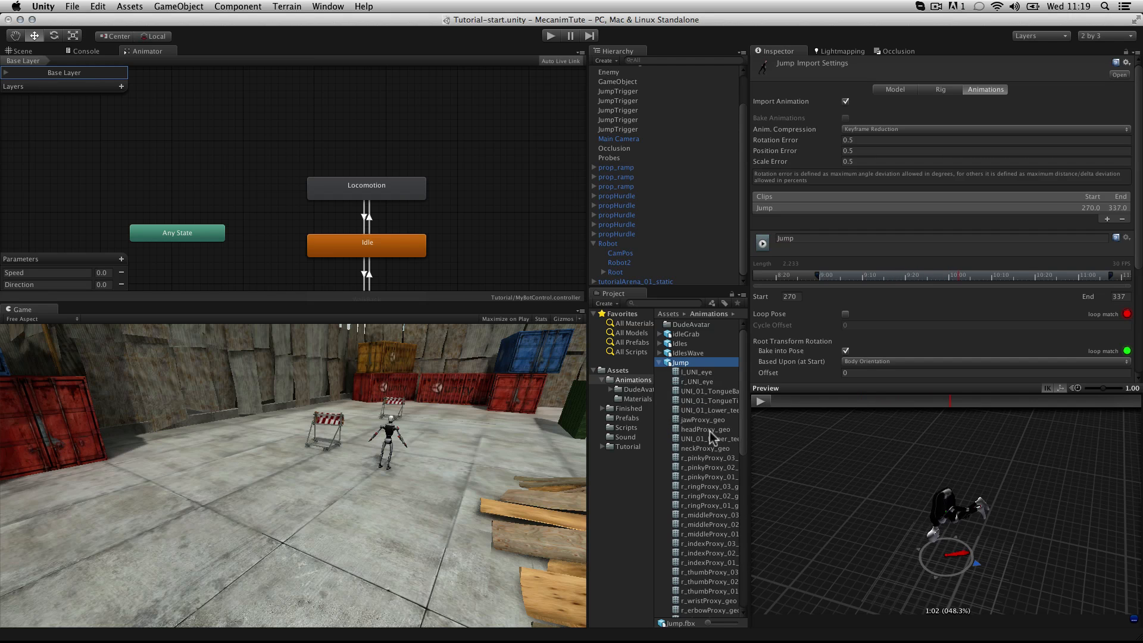
scroll(708, 423, down, 10)
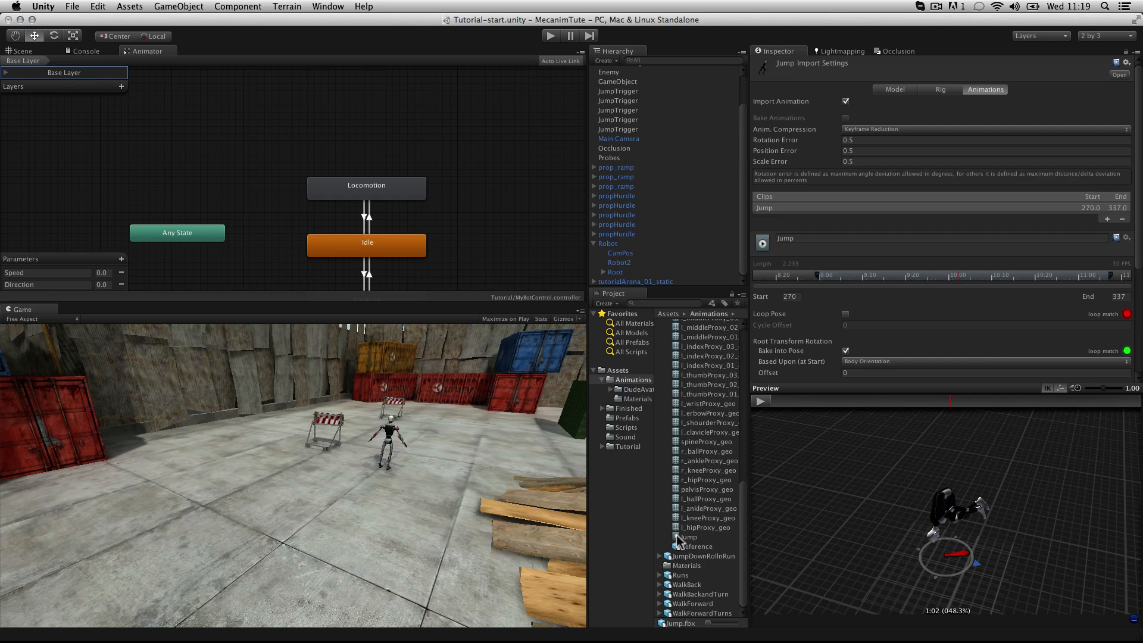
scroll(676, 534, up, 10)
scroll(677, 533, down, 10)
drag(674, 535, 522, 173)
drag(429, 113, 426, 111)
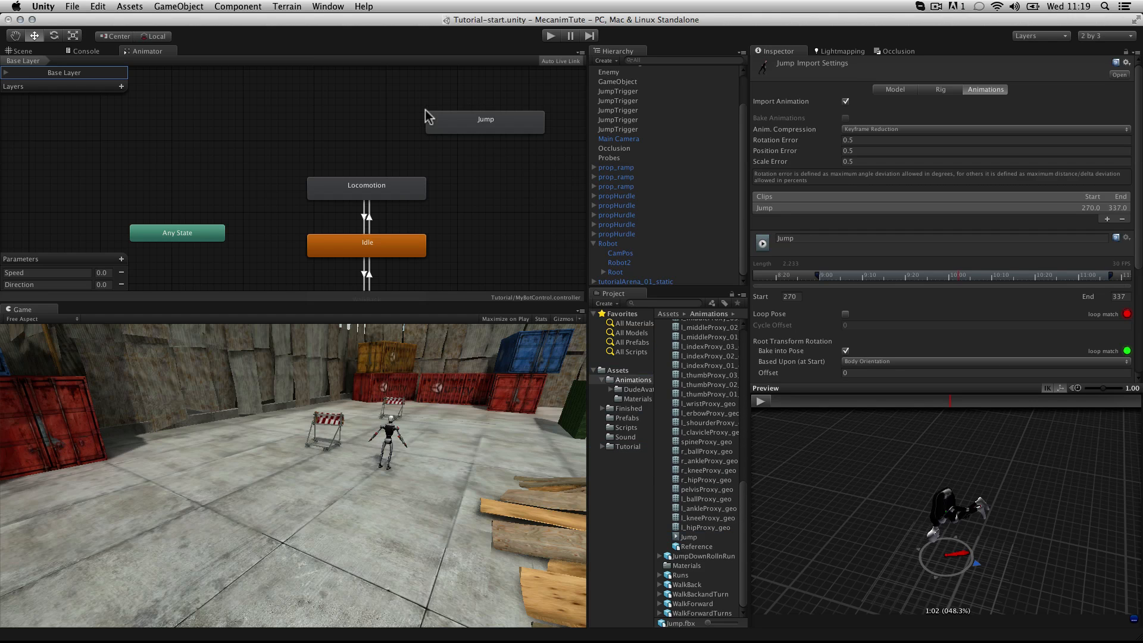
drag(509, 123, 266, 126)
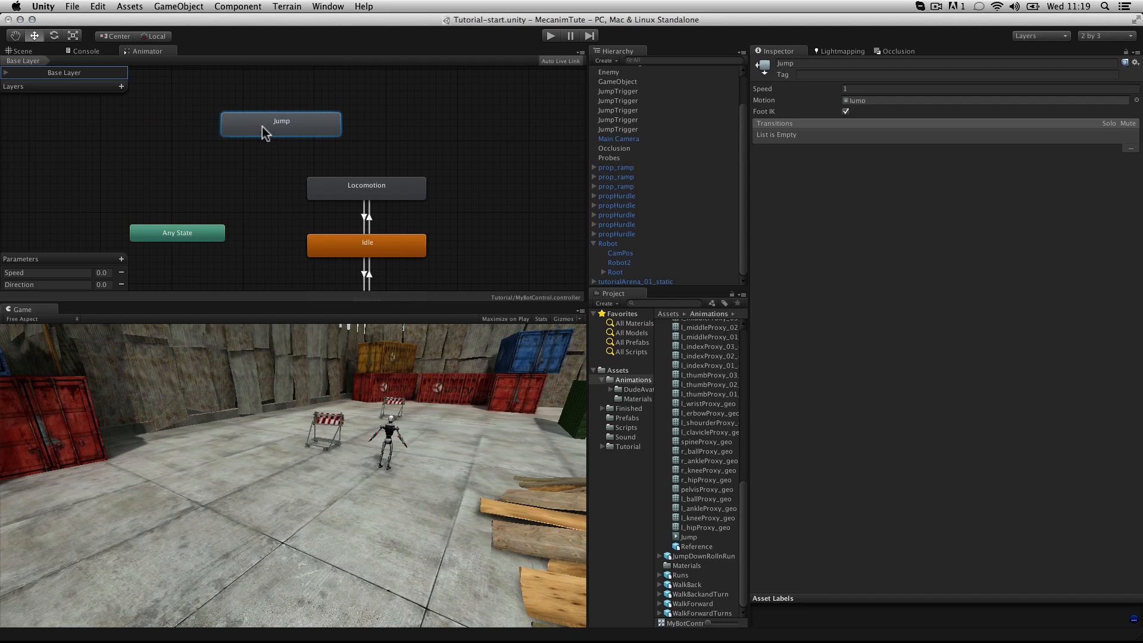
- Create transitions in both directions between the Locomotion and Jump states
right_click(345, 193)
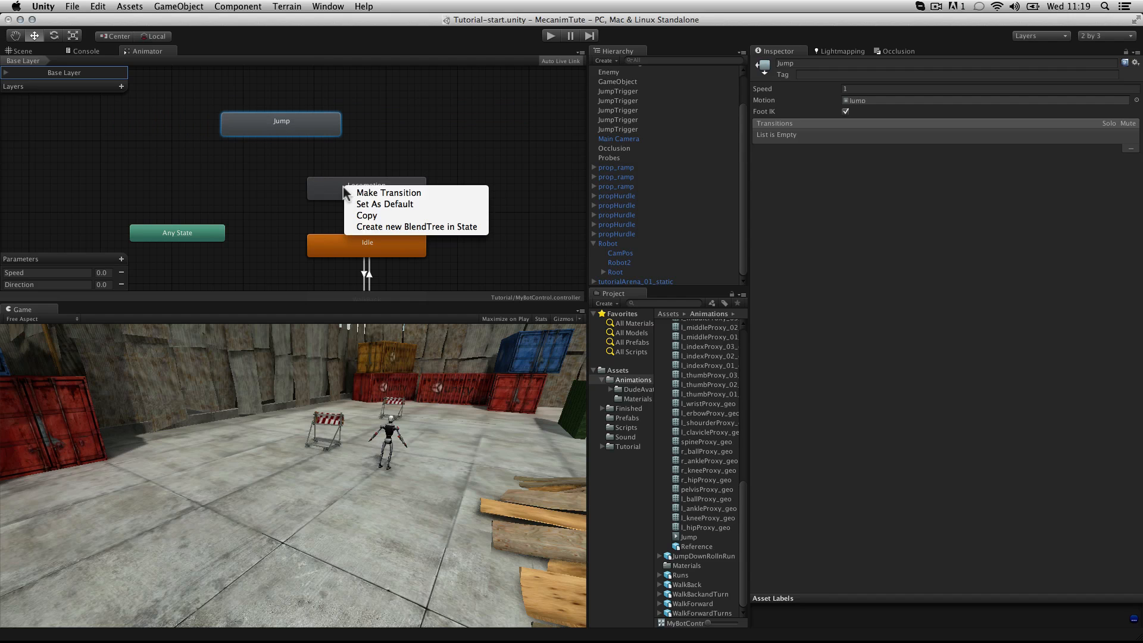
click(388, 193)
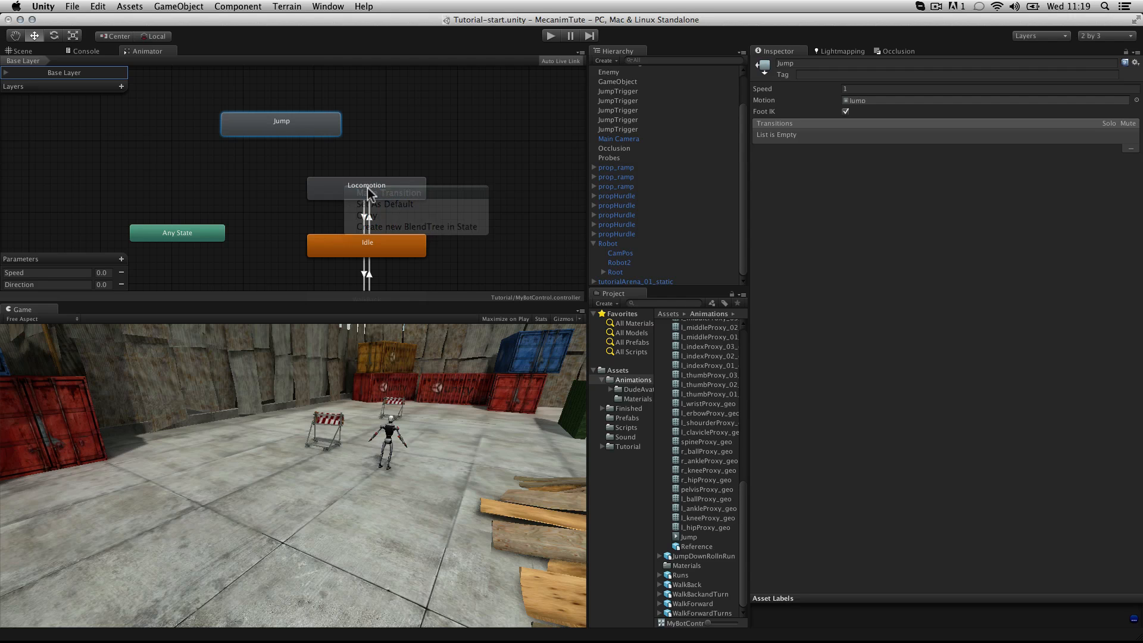
click(297, 124)
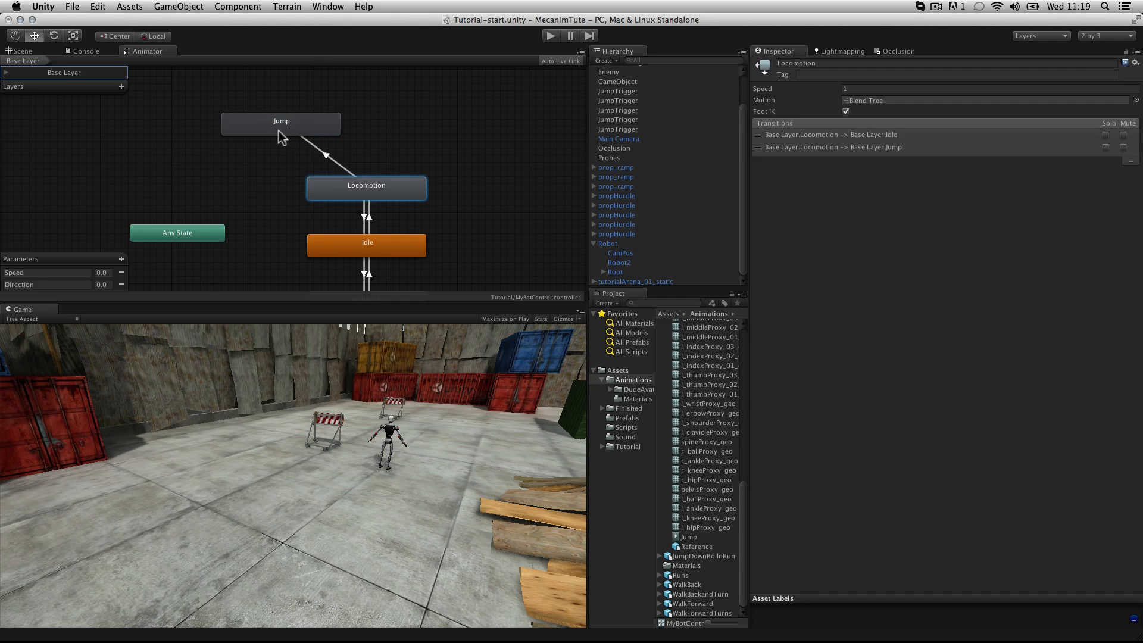
right_click(277, 130)
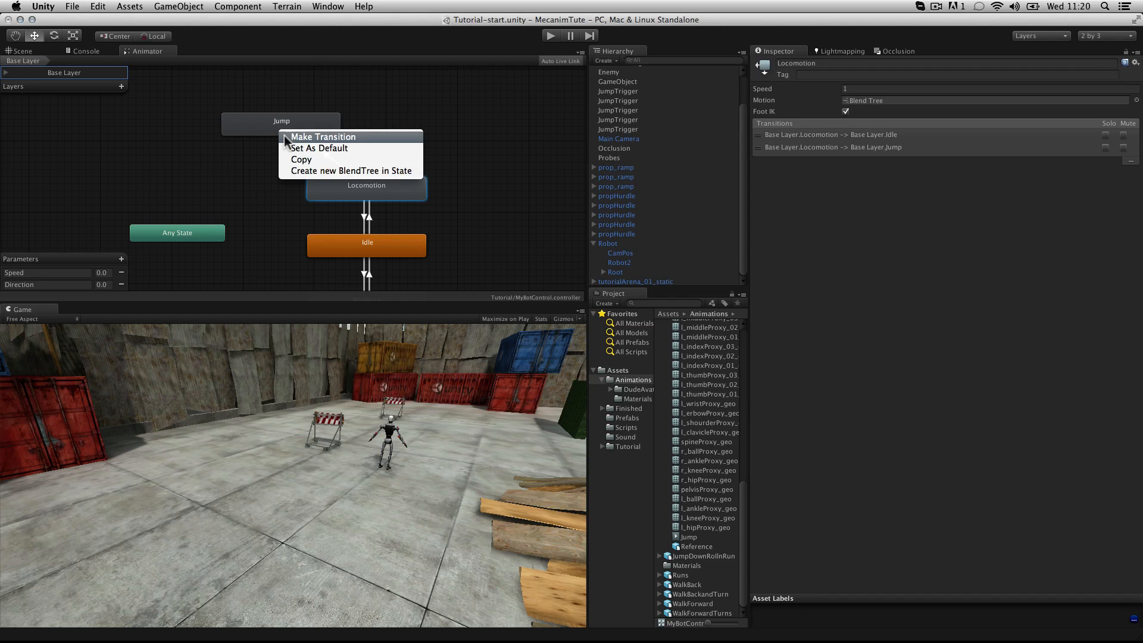
click(286, 134)
click(335, 188)
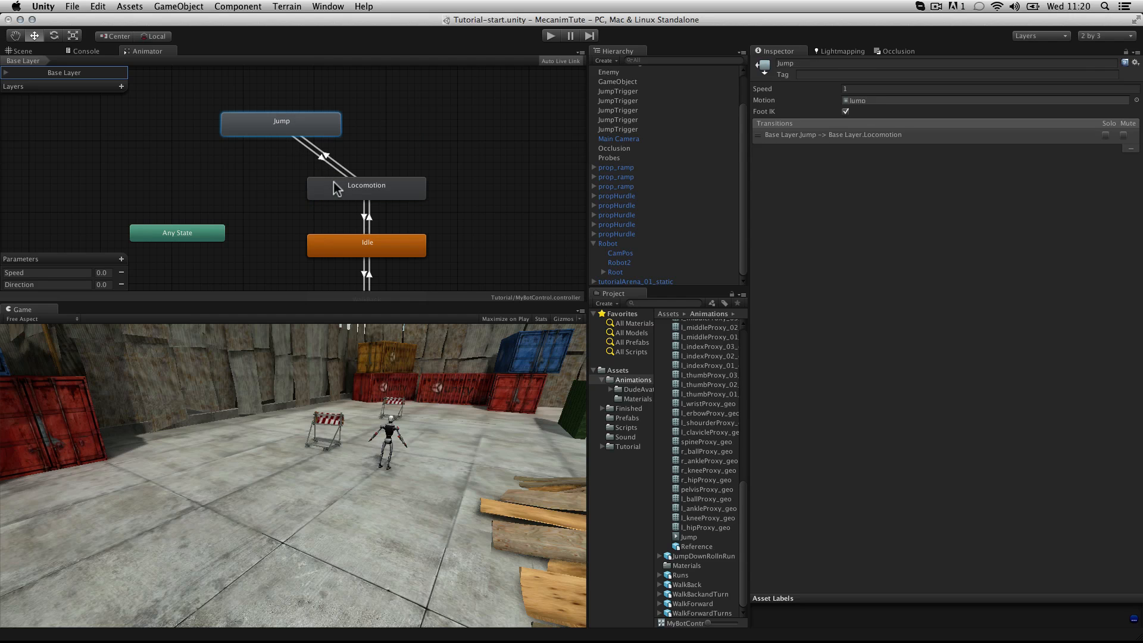
- Add a Bool parameter named Jump and use it, set to true, as the condition of the Locomotion-to-Jump transition
click(334, 160)
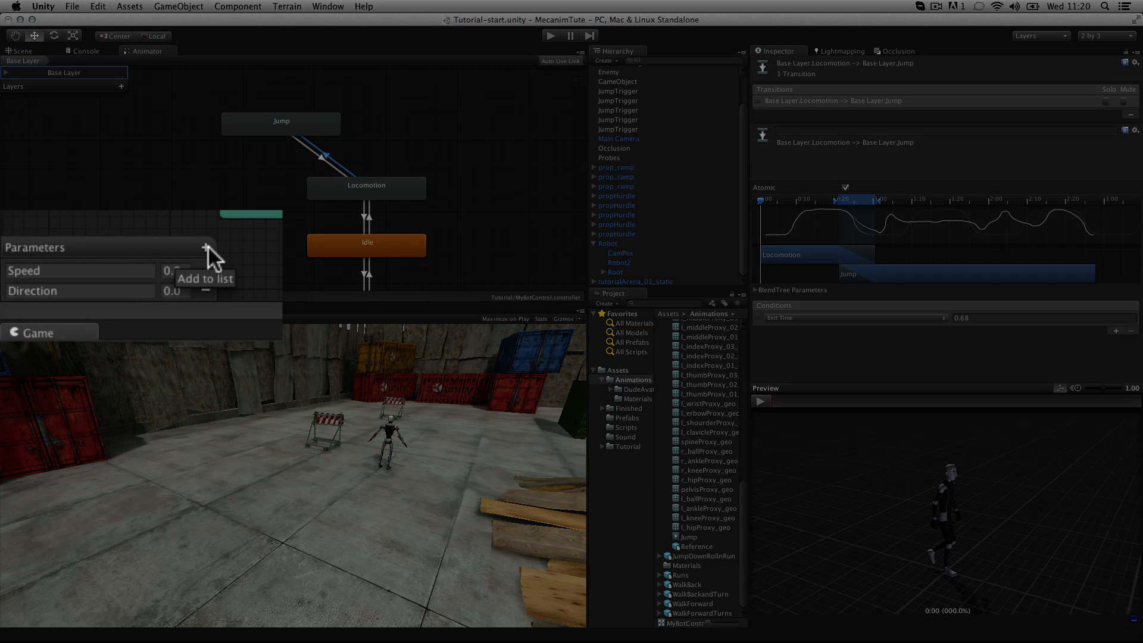
click(206, 247)
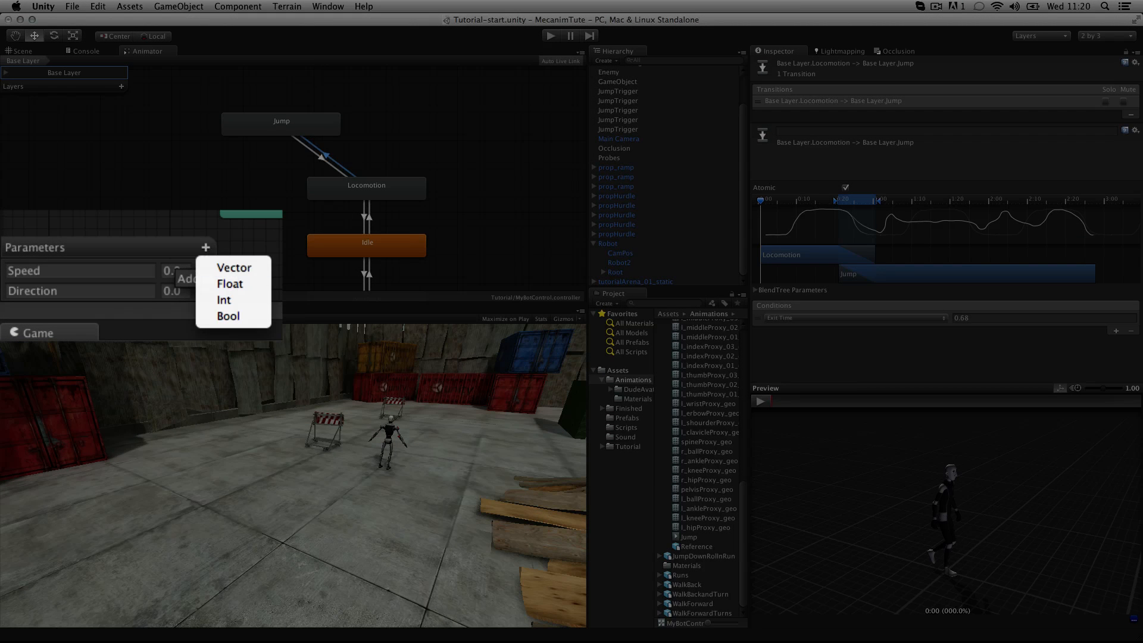
click(253, 320)
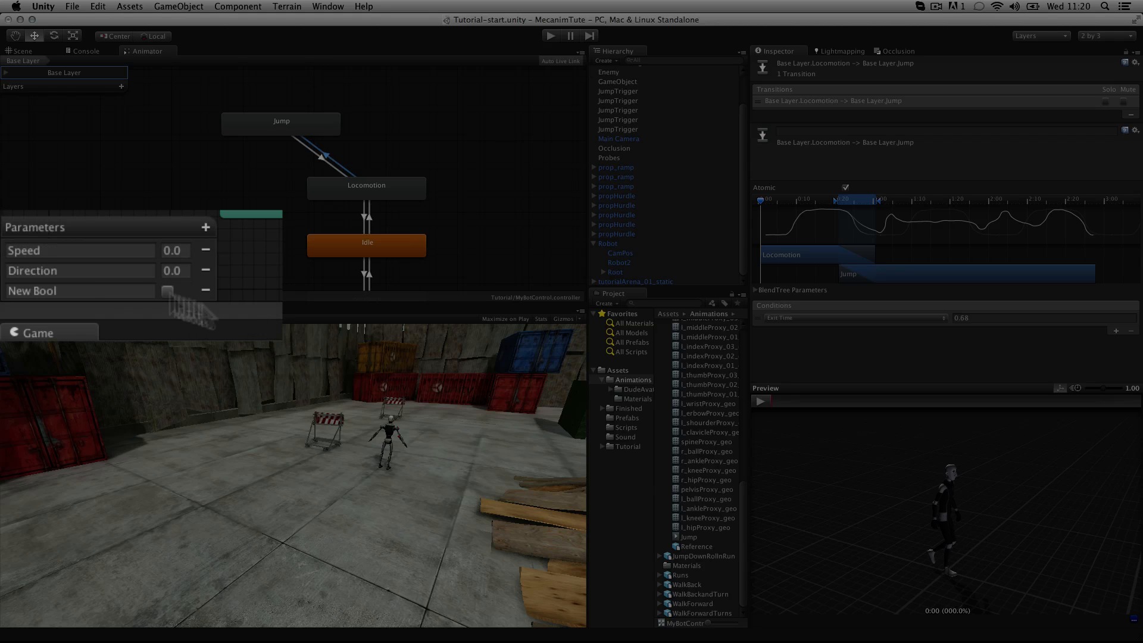
click(92, 292)
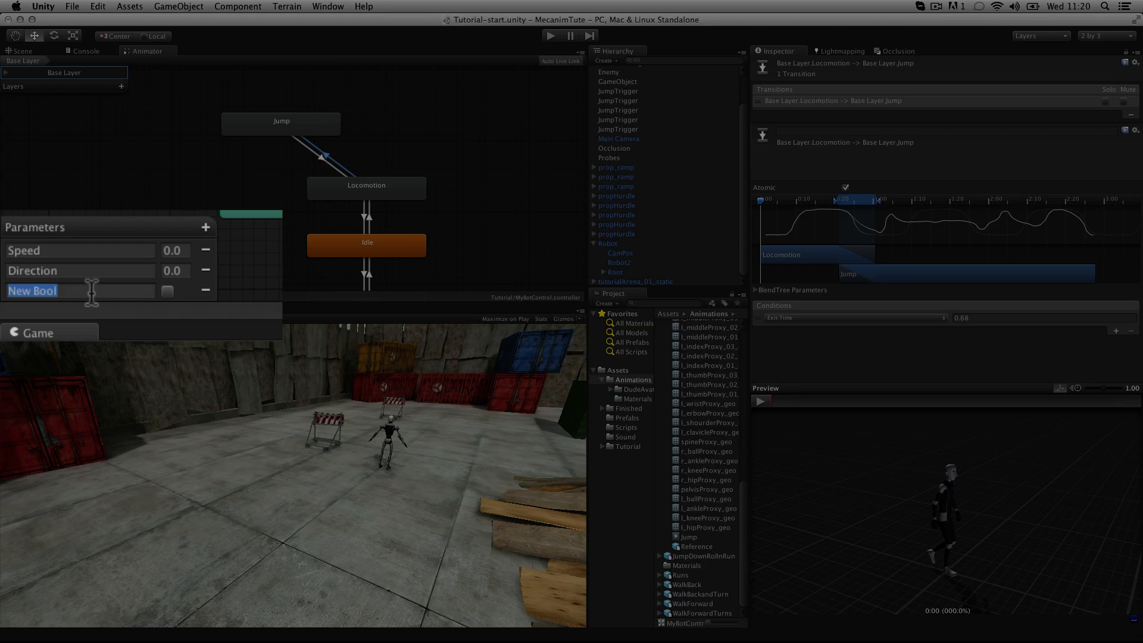
text(Jump)
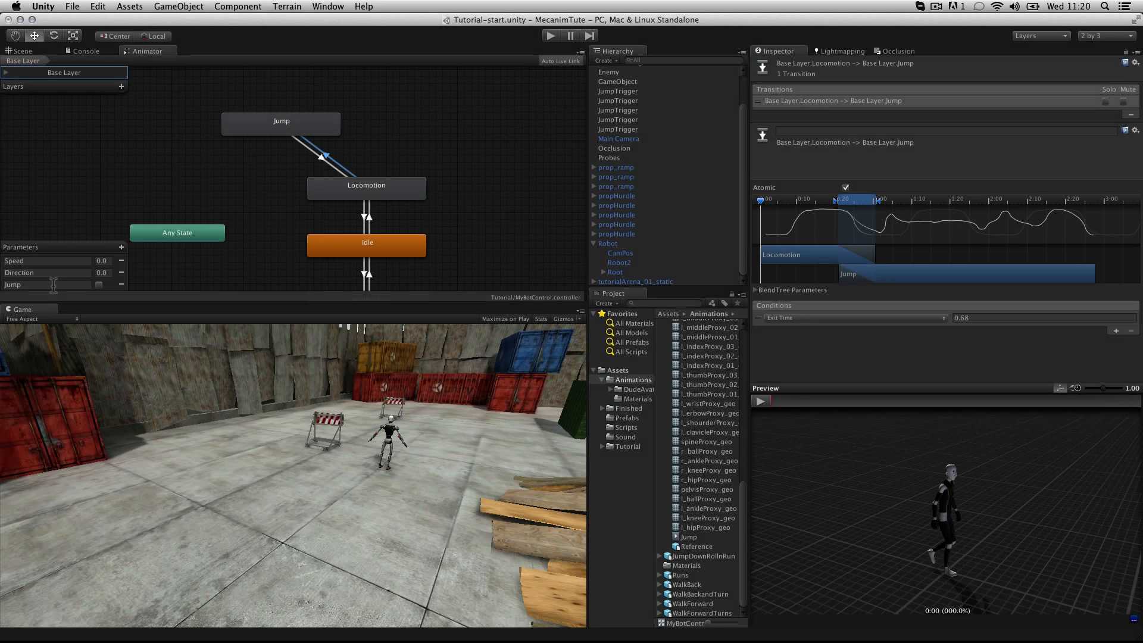
click(843, 317)
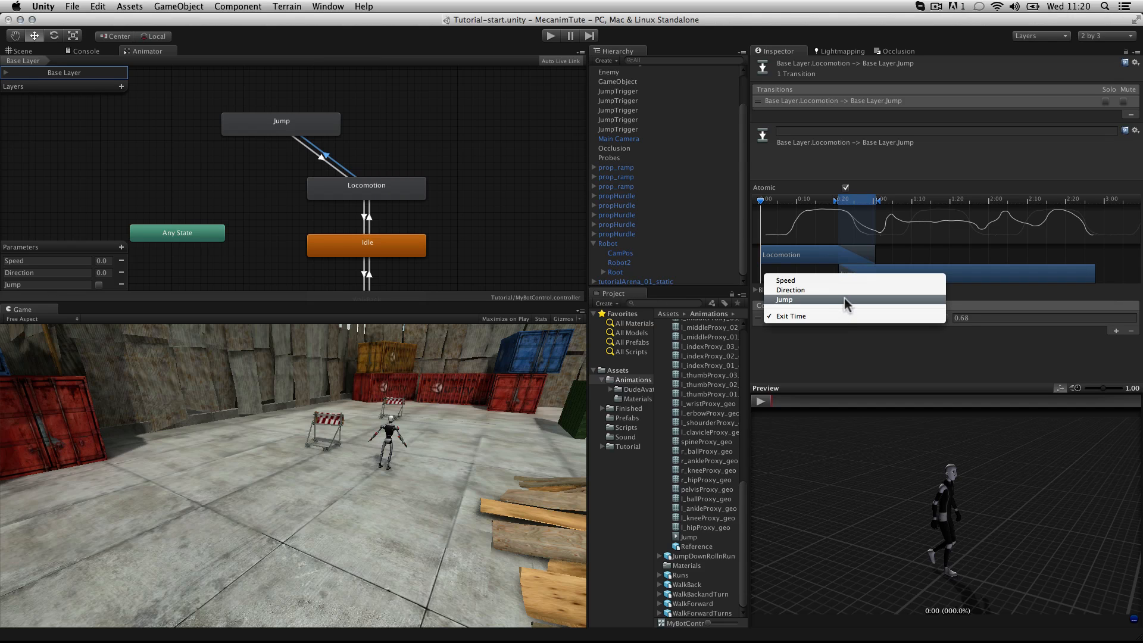
click(844, 299)
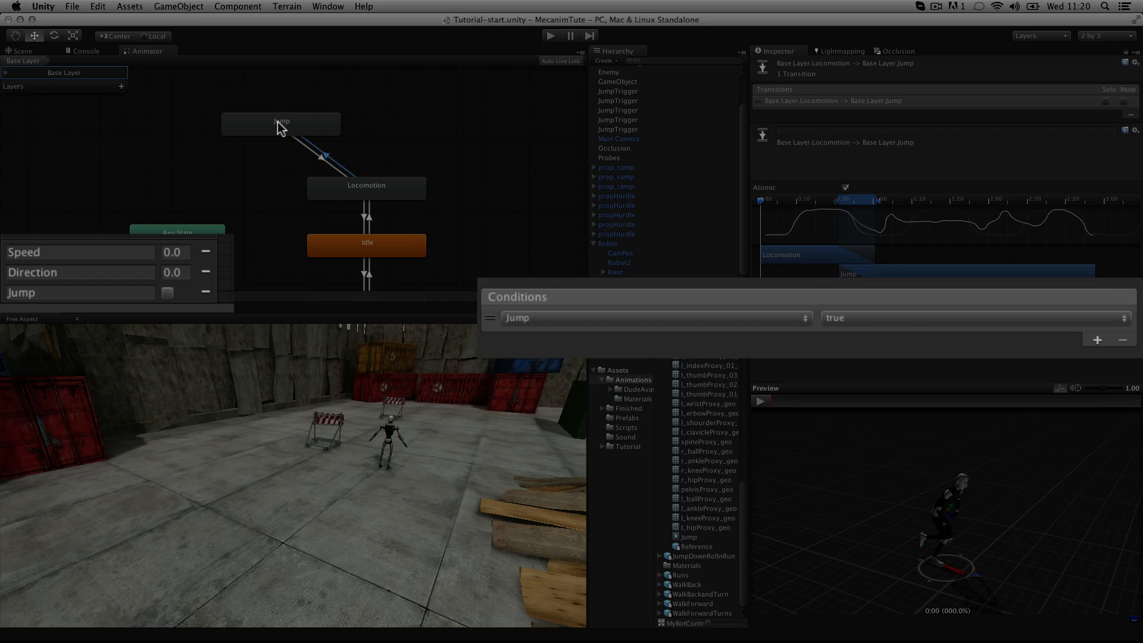
- Inspect the Jump-to-Locomotion transition and play its animation preview
click(303, 146)
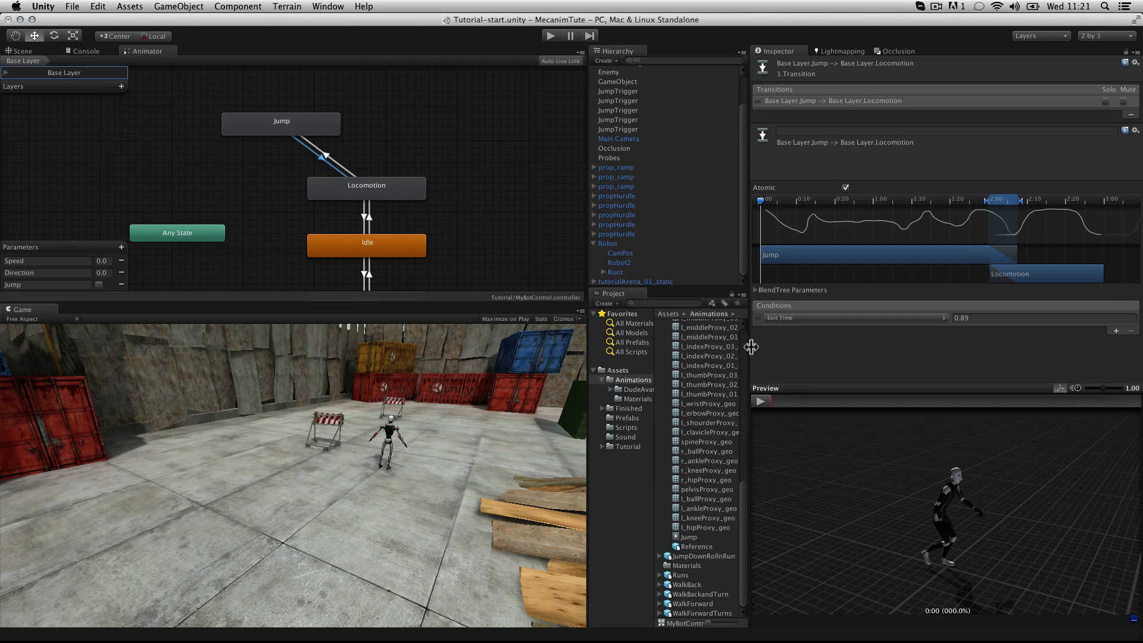
click(759, 403)
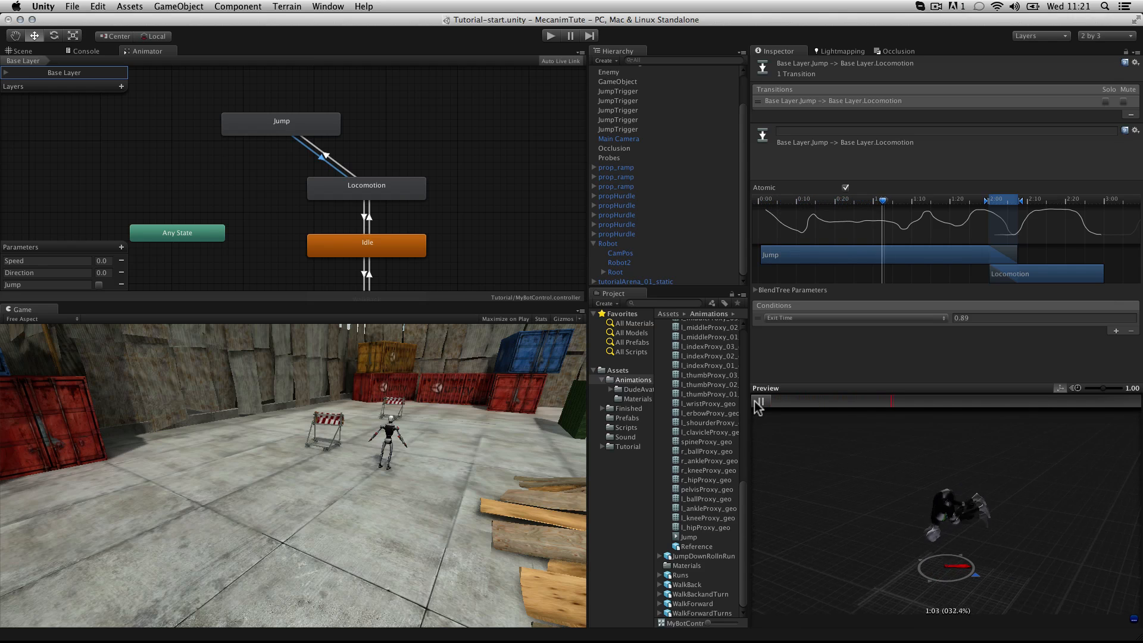
click(759, 402)
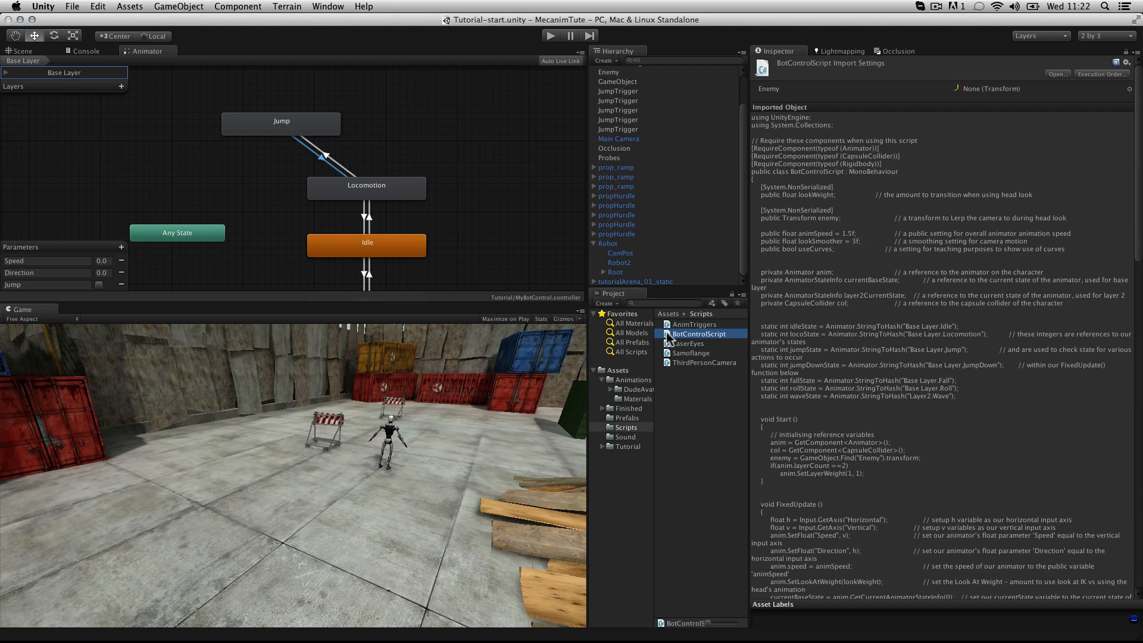
- Open BotControlScript in MonoDevelop, review its state references and FixedUpdate code, and move the editor window aside to uncover the animator graph
double_click(668, 335)
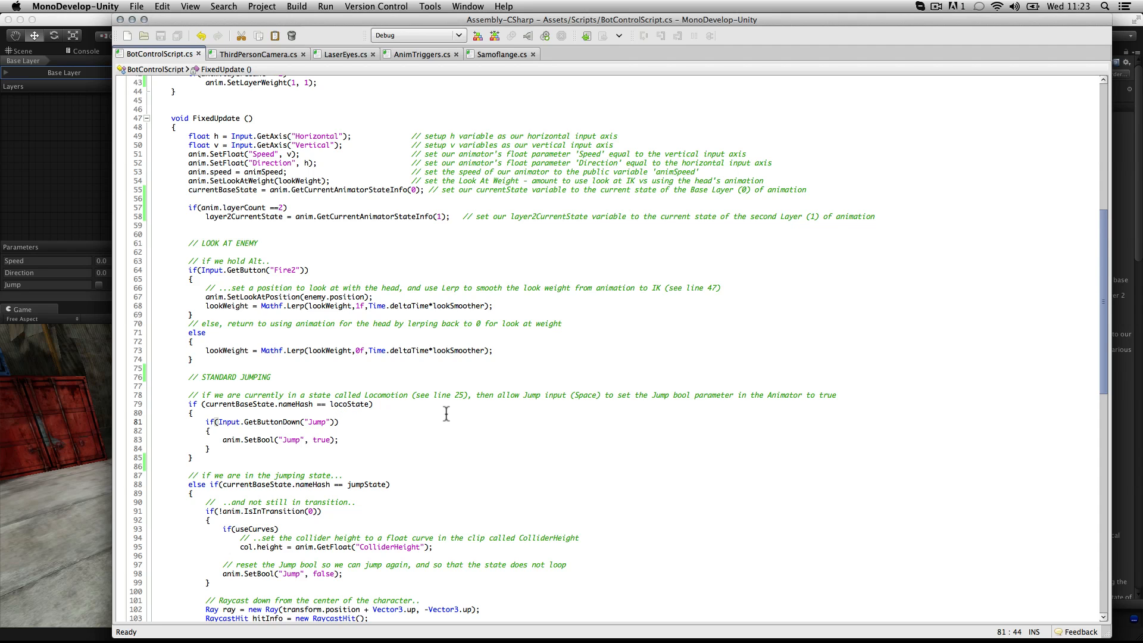
scroll(446, 414, up, 8)
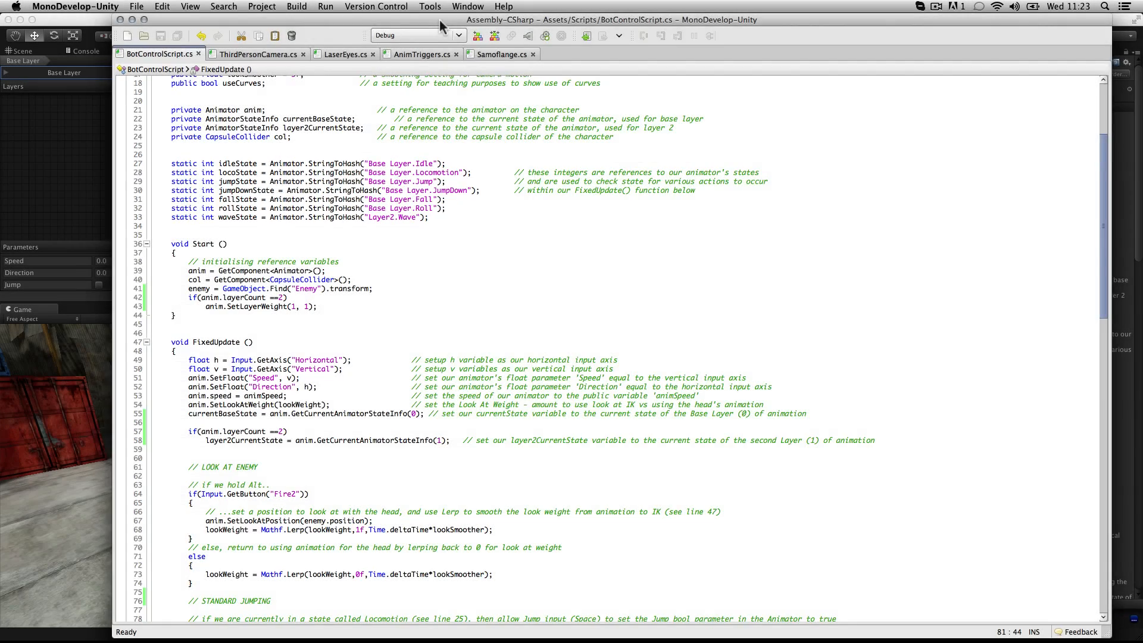
drag(440, 22, 715, 27)
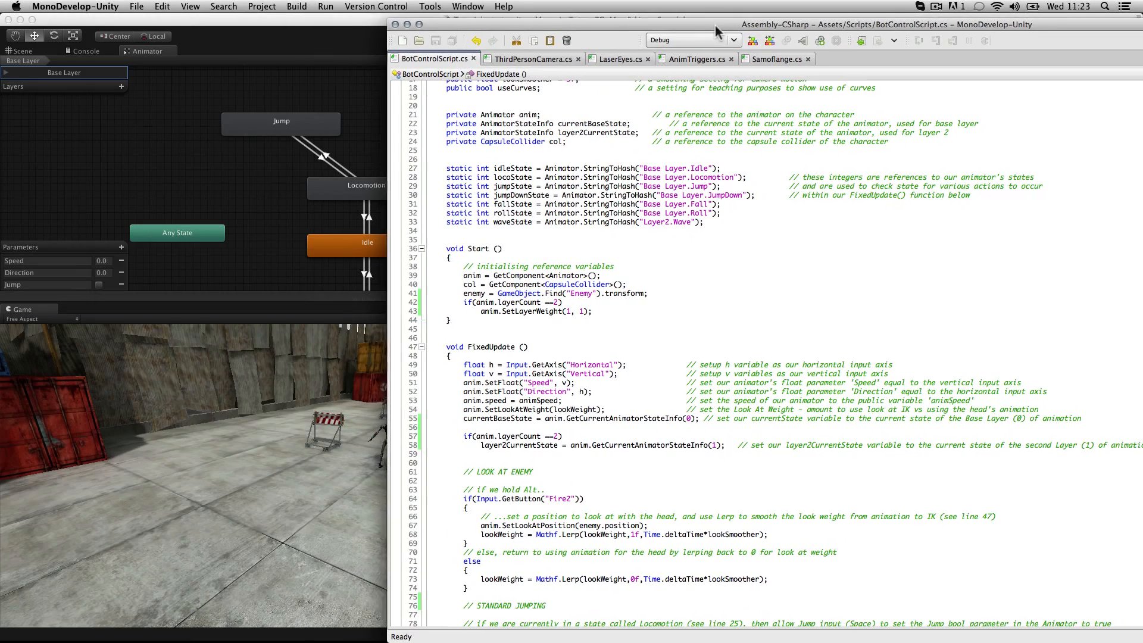
- Review the jumpState and locoState references and the Standard Jumping block that sets the Jump bool to true in BotControlScript
double_click(709, 187)
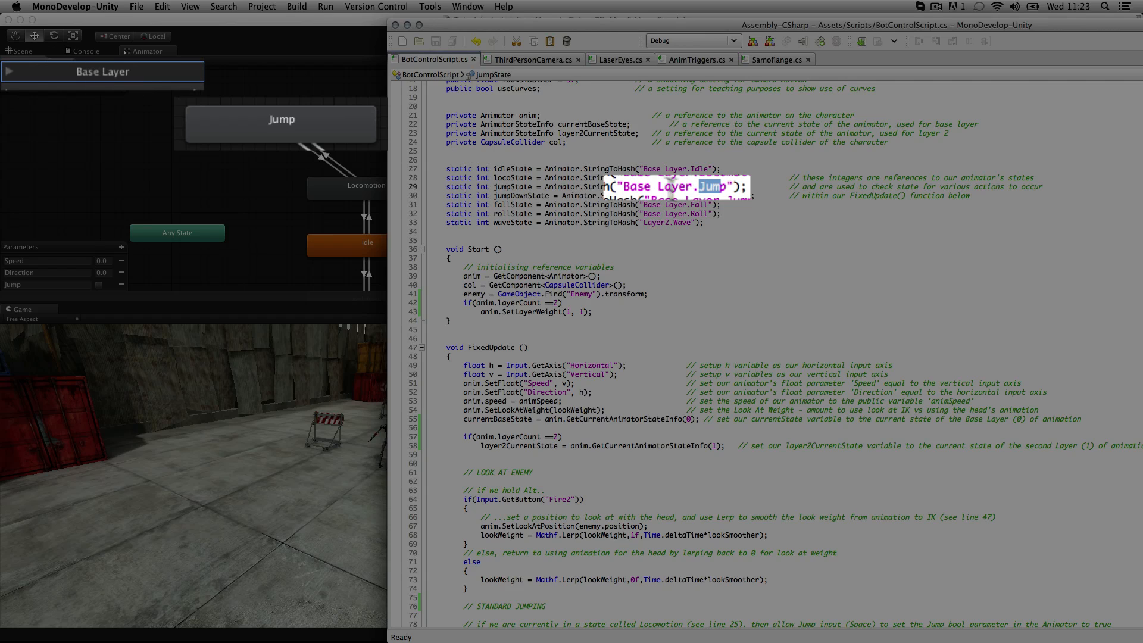
drag(533, 187, 503, 186)
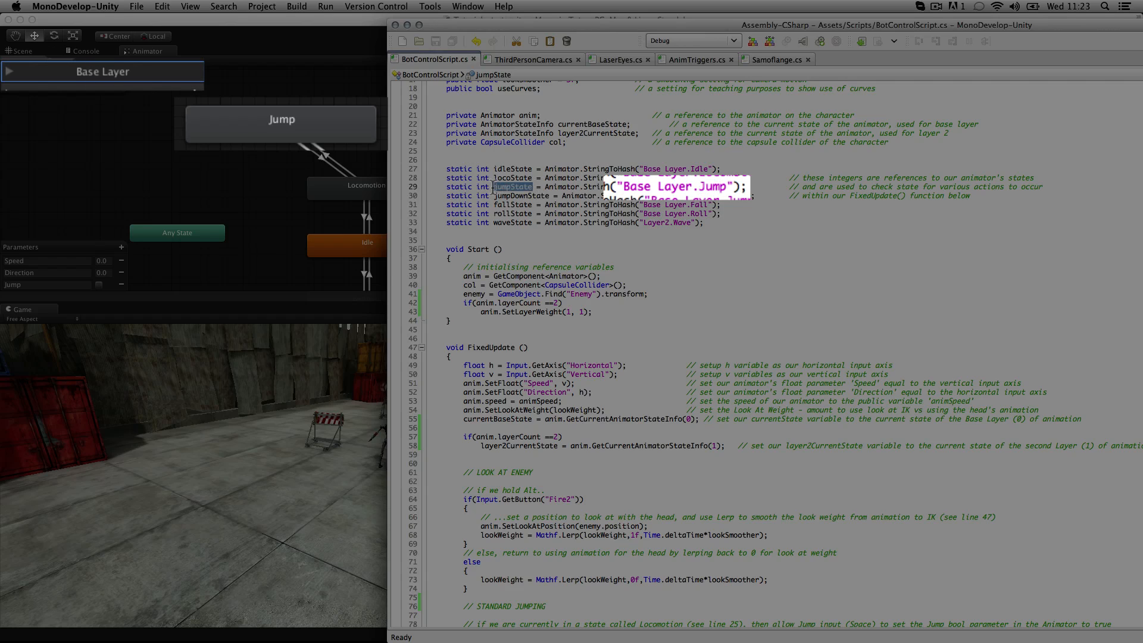
click(543, 177)
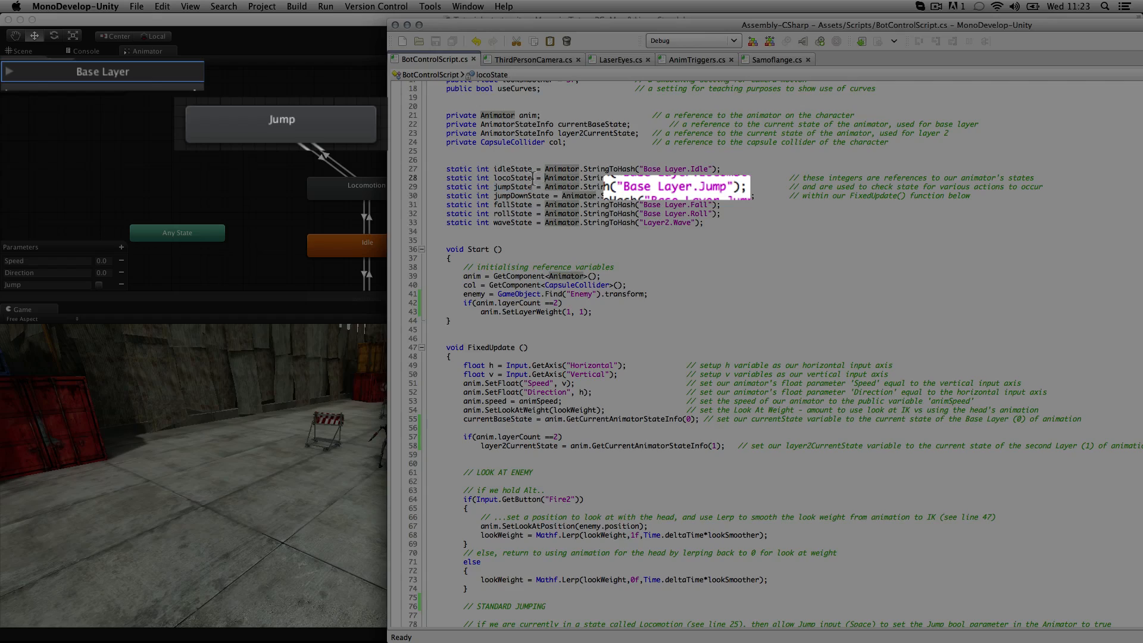
drag(534, 177, 509, 178)
scroll(532, 361, down, 15)
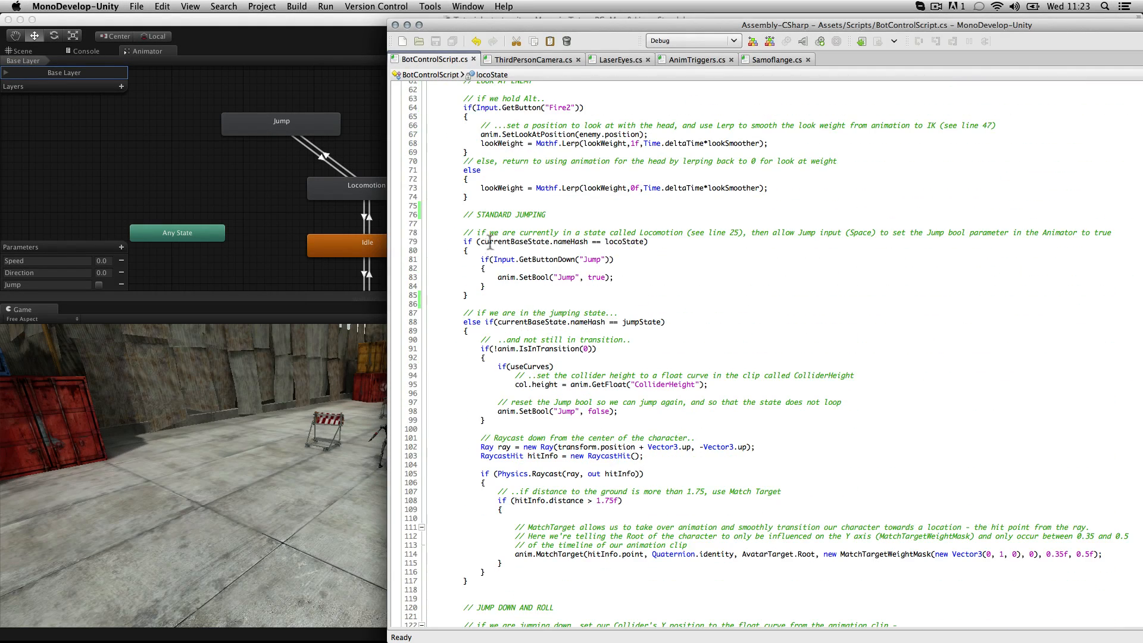
drag(550, 241, 697, 225)
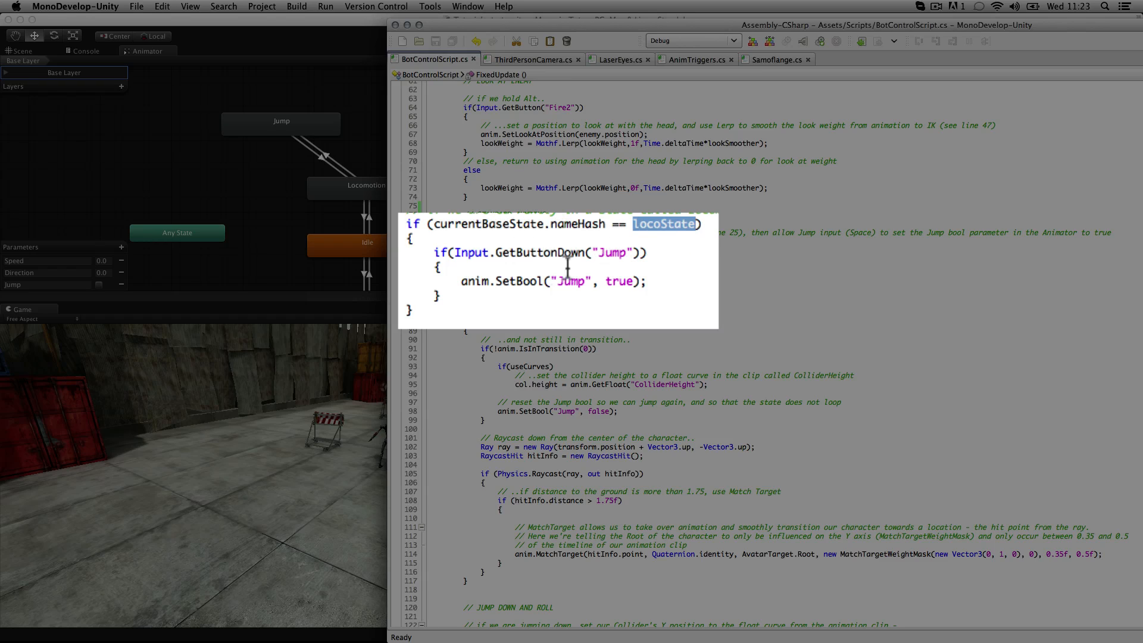
click(717, 222)
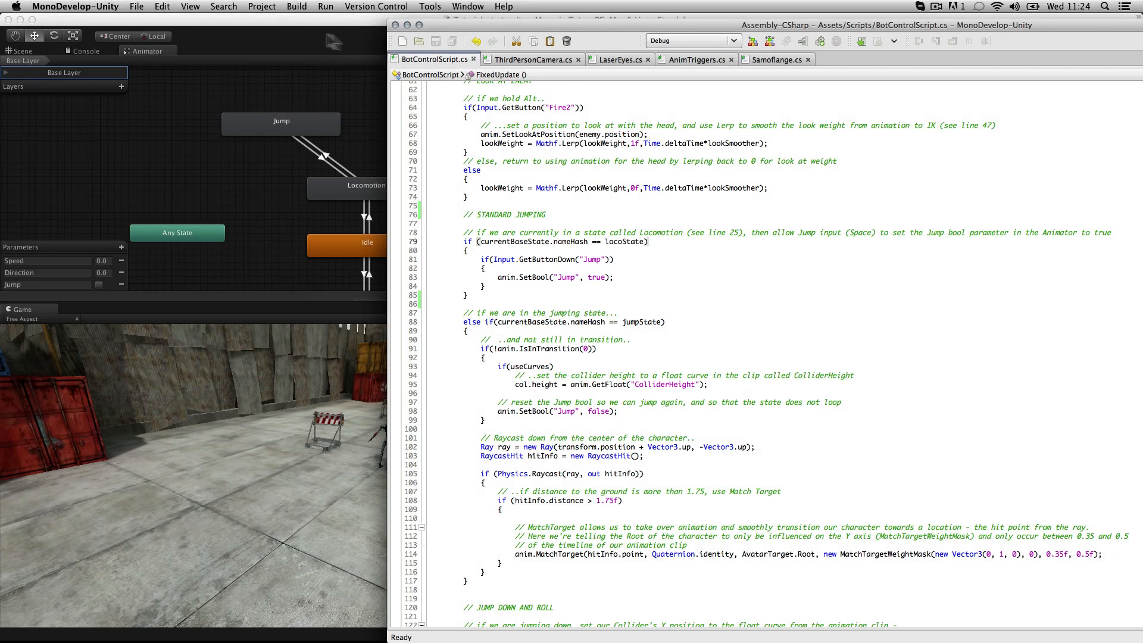
- Switch to Unity and play the scene, running the robot forward and making it jump while watching the animator states, and stop playback
click(288, 18)
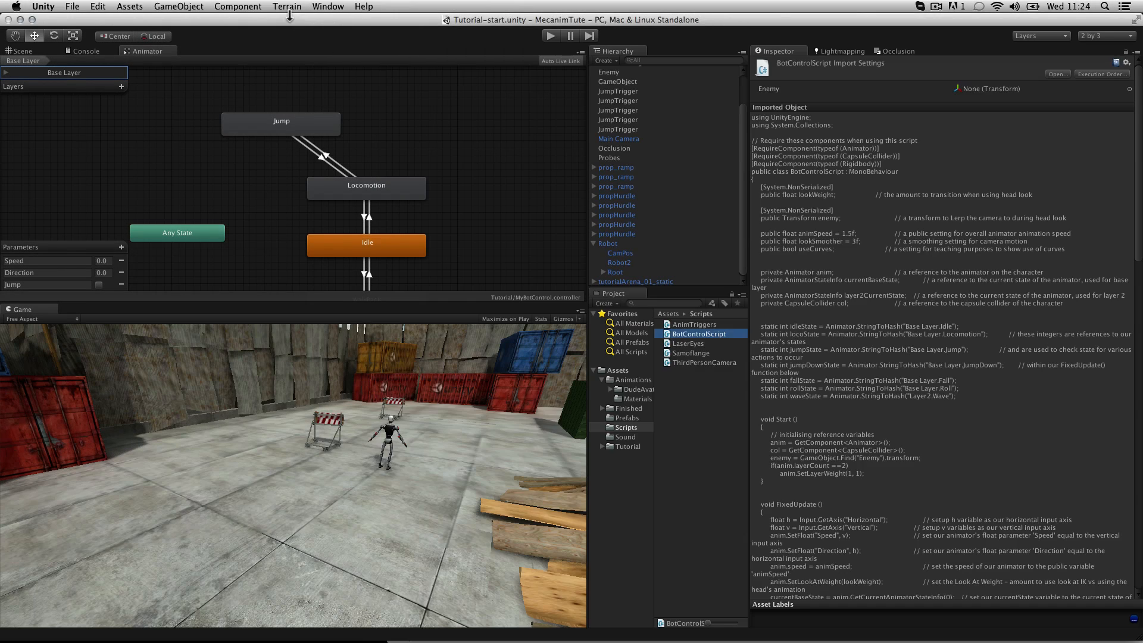
click(552, 36)
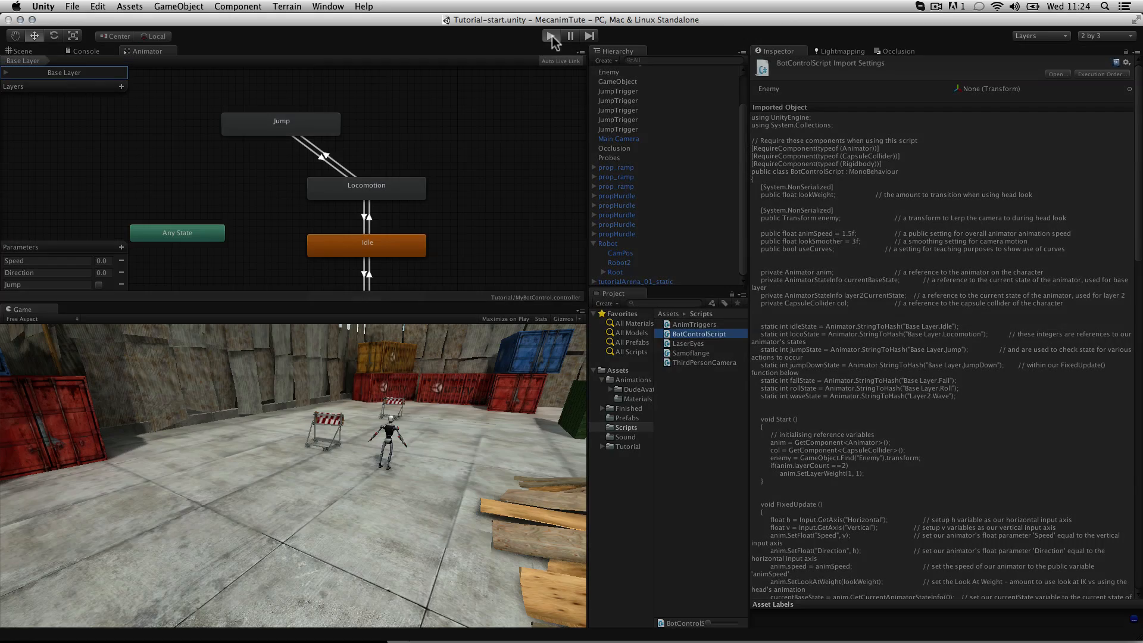
key(Up)
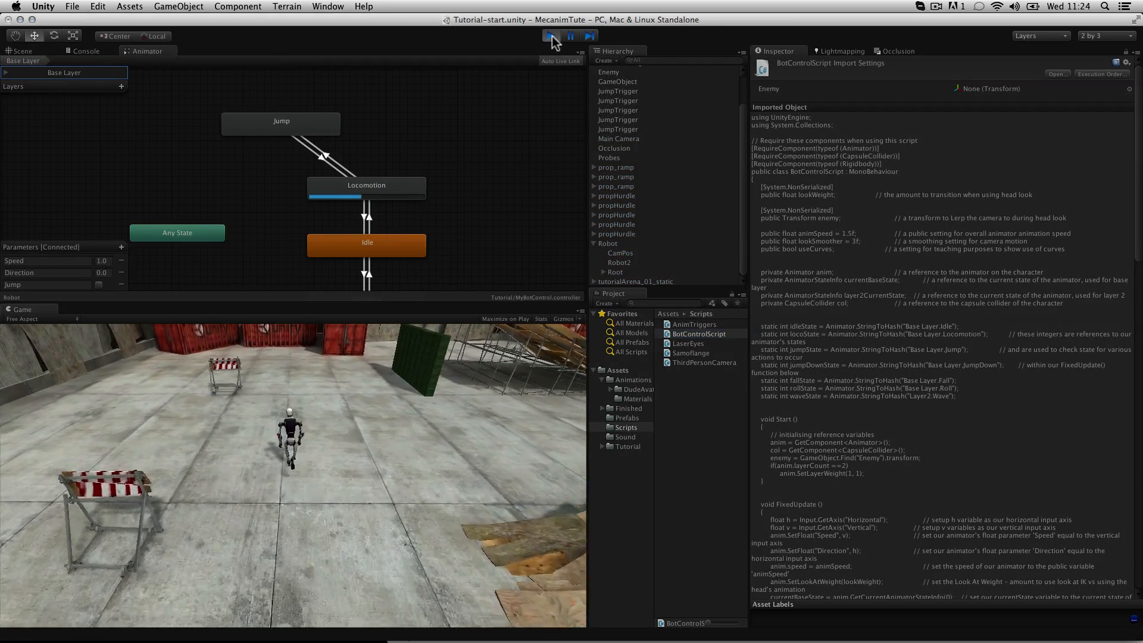
key(Left)
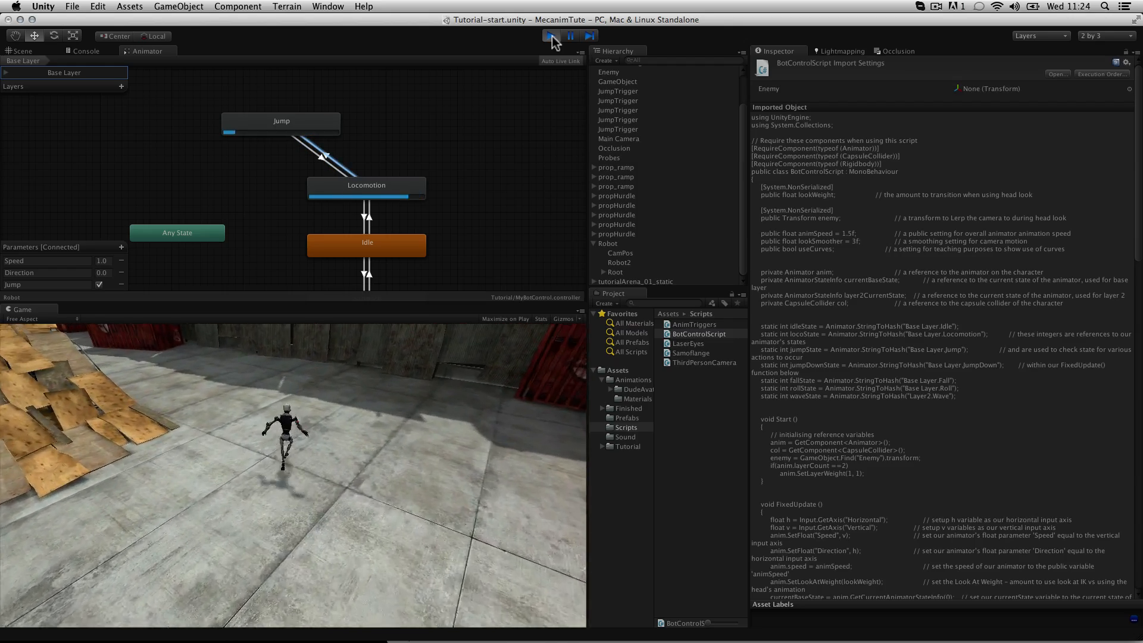
click(552, 37)
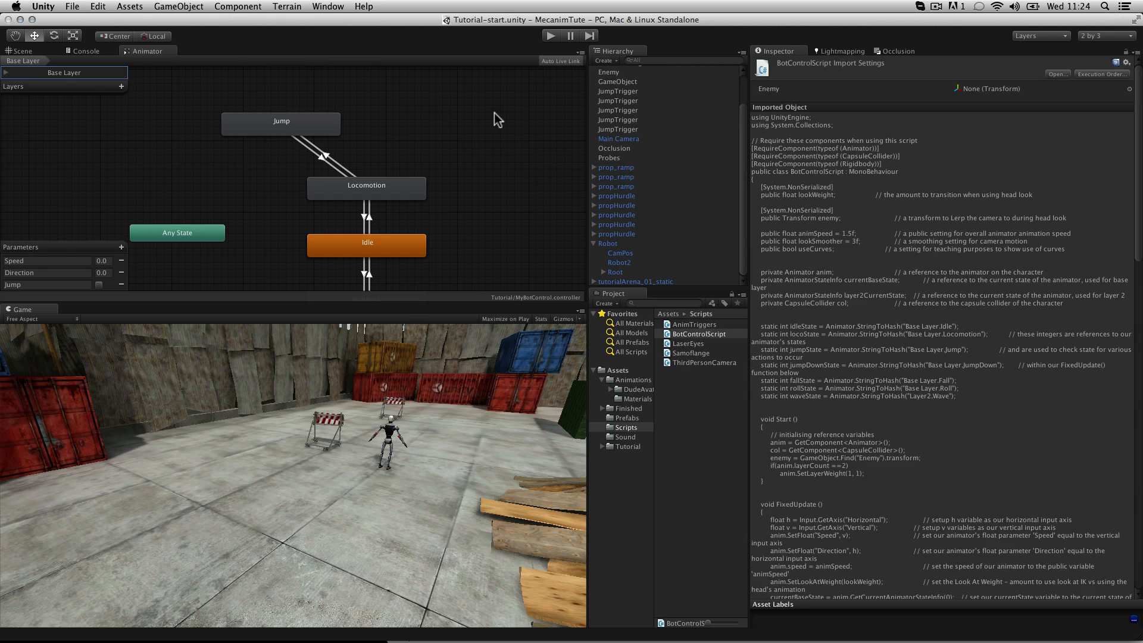
- Play the scene again, steering the robot around the arena and jumping into the green crates, and stop playback
click(552, 36)
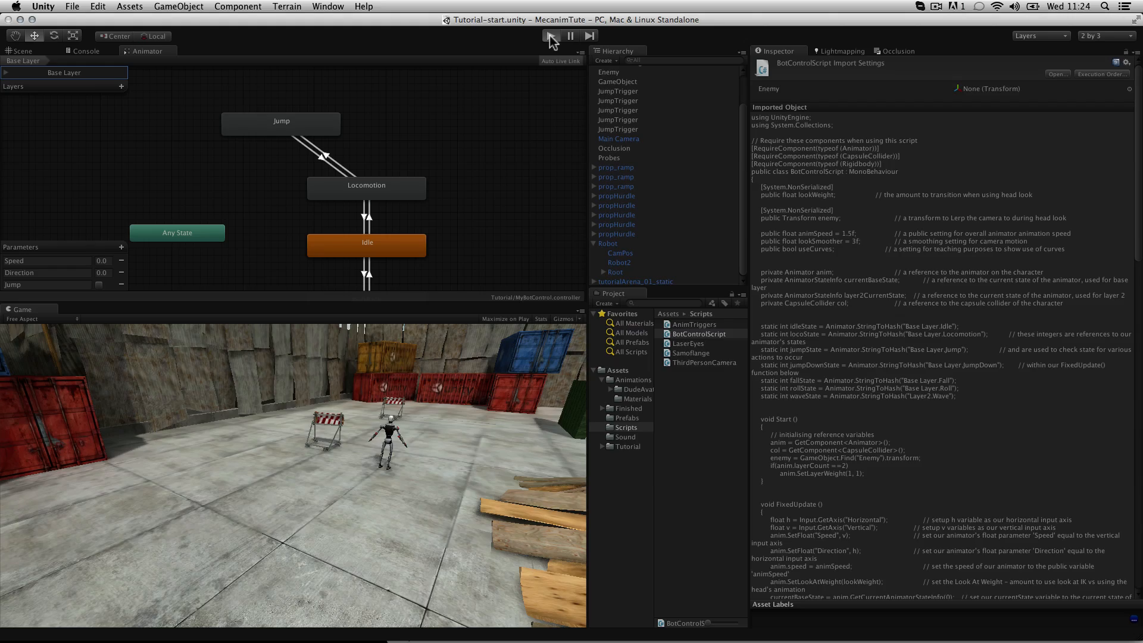
key(Up)
key(Left)
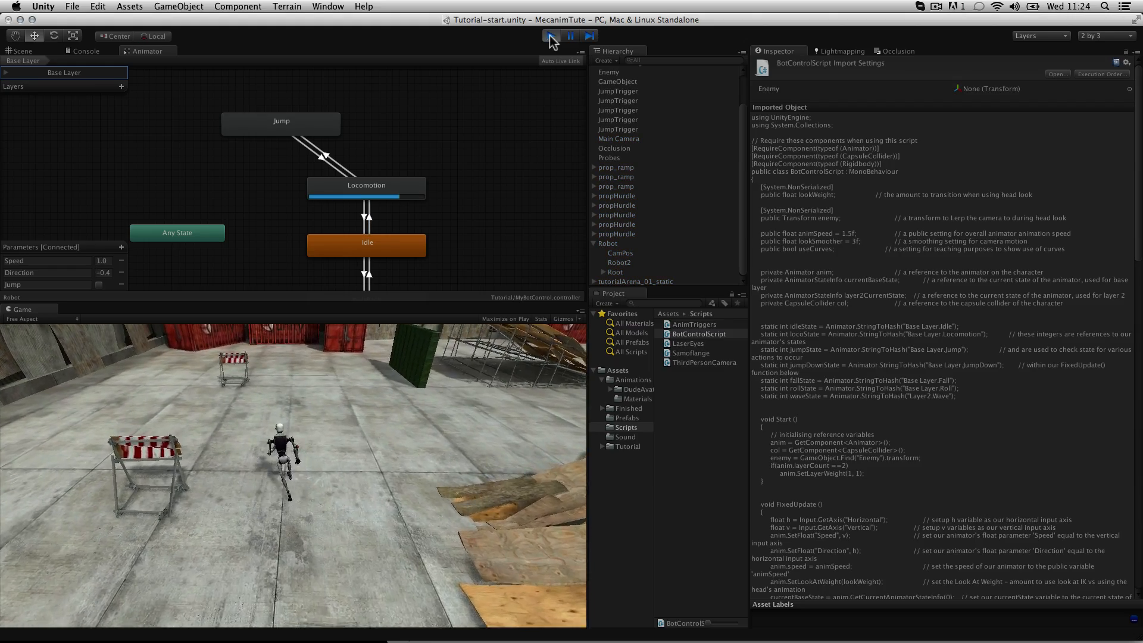
key(Right)
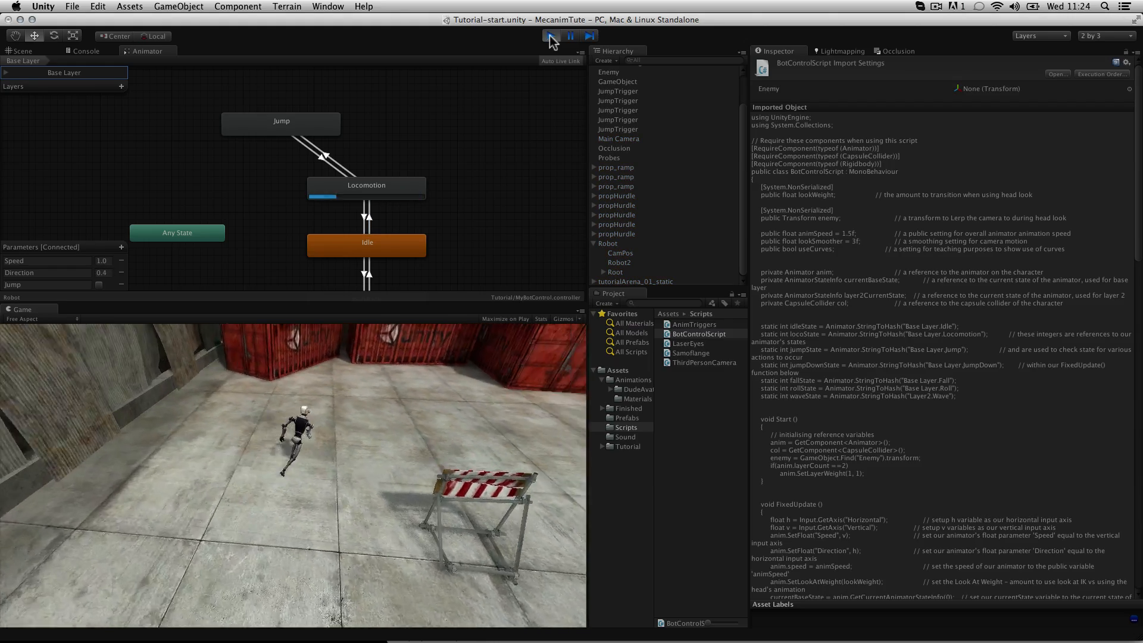
key(space)
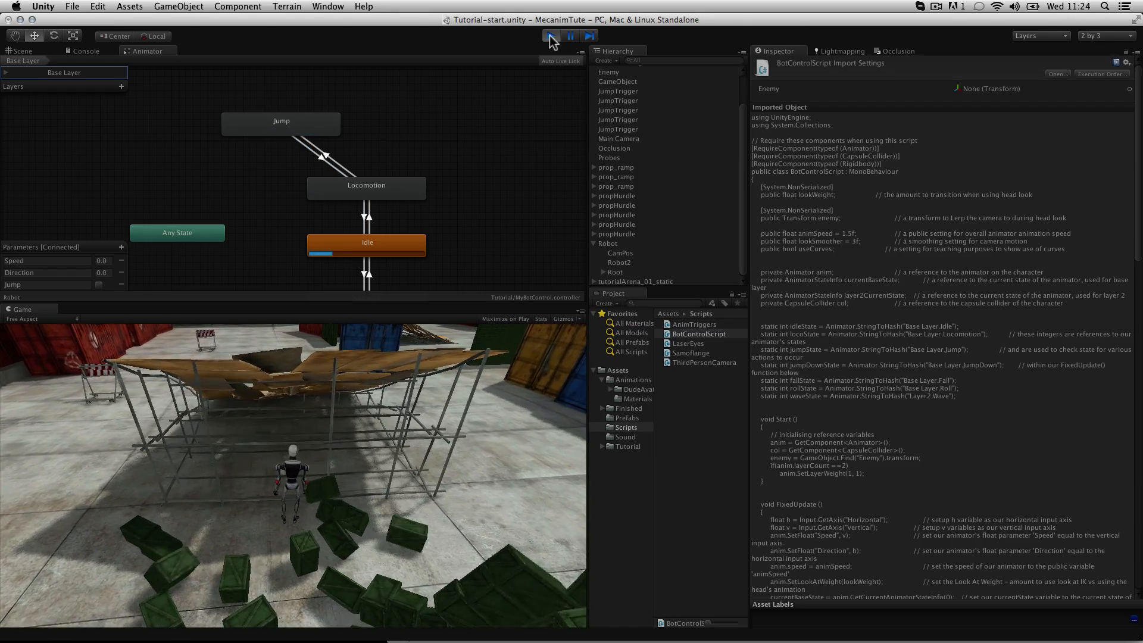
key(Up)
key(Left)
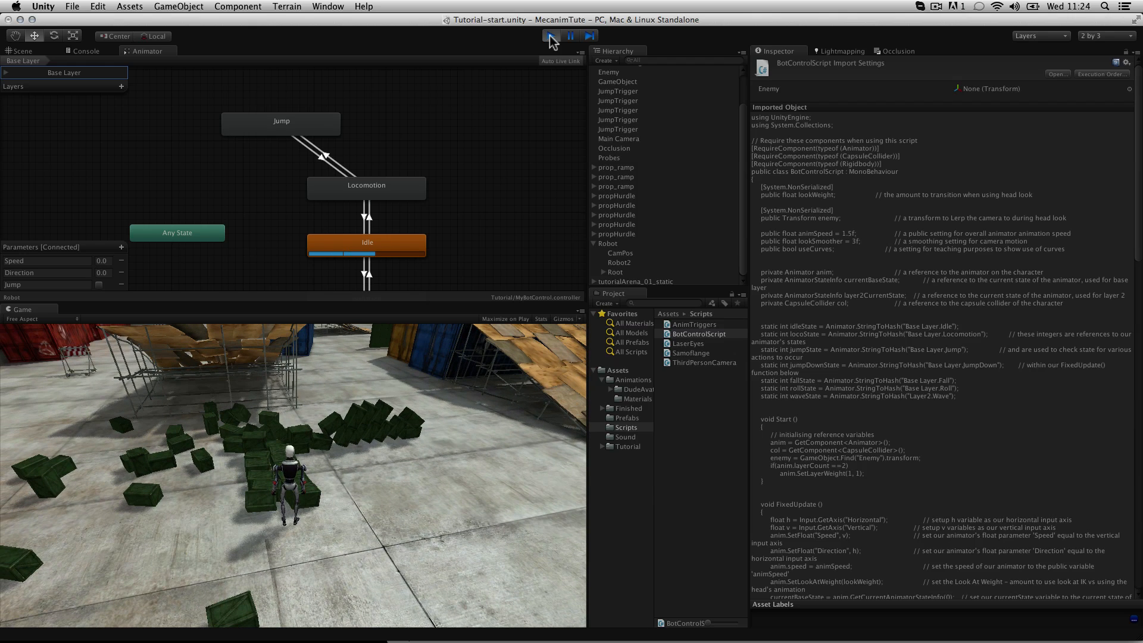
click(551, 37)
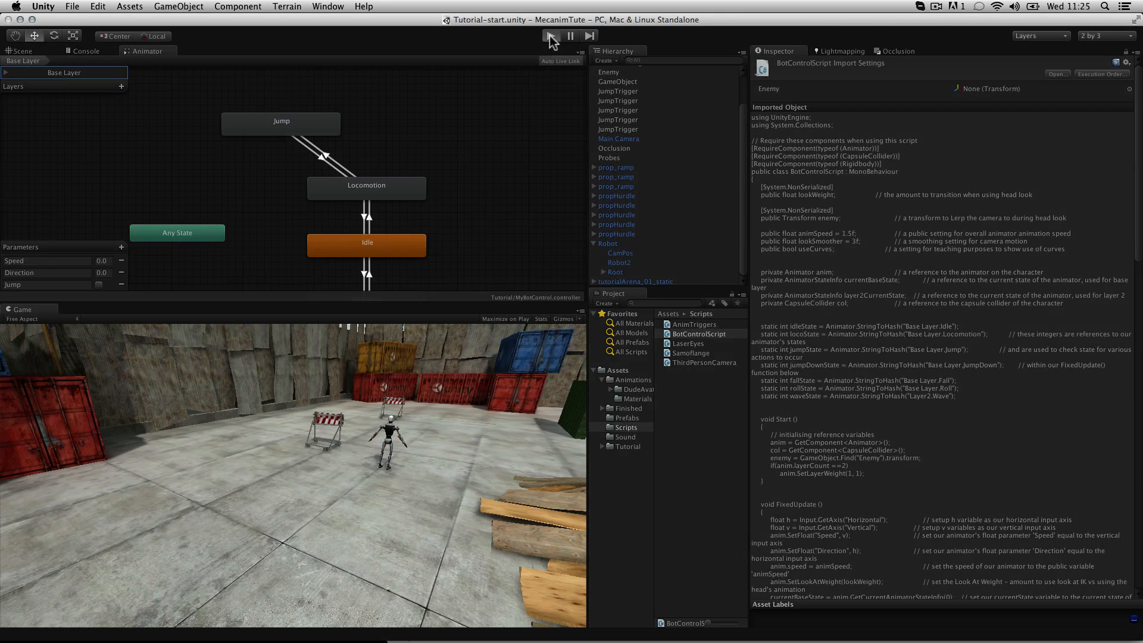
- Start play mode, show the Scene view, and select the Robot with its capsule collider and the hurdles in view
click(551, 37)
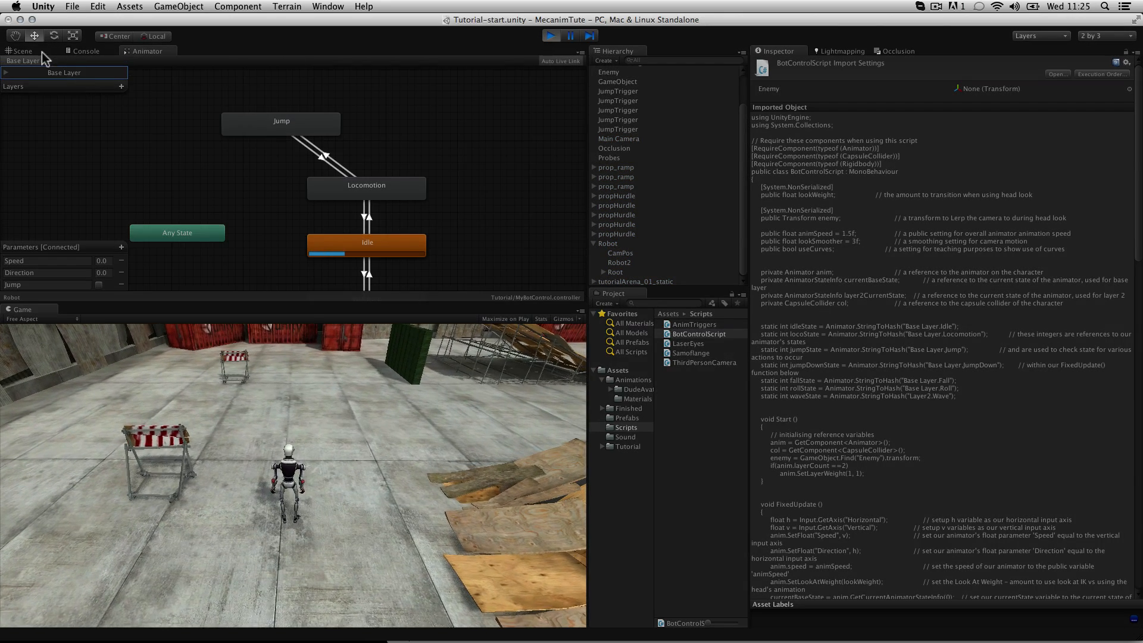
click(24, 51)
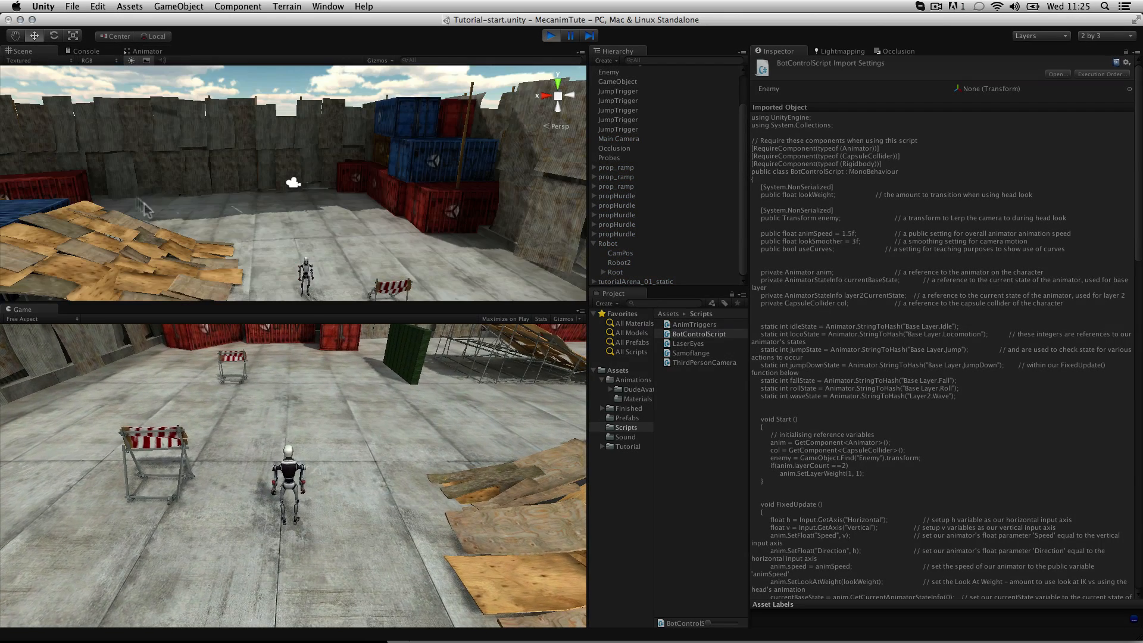
click(620, 243)
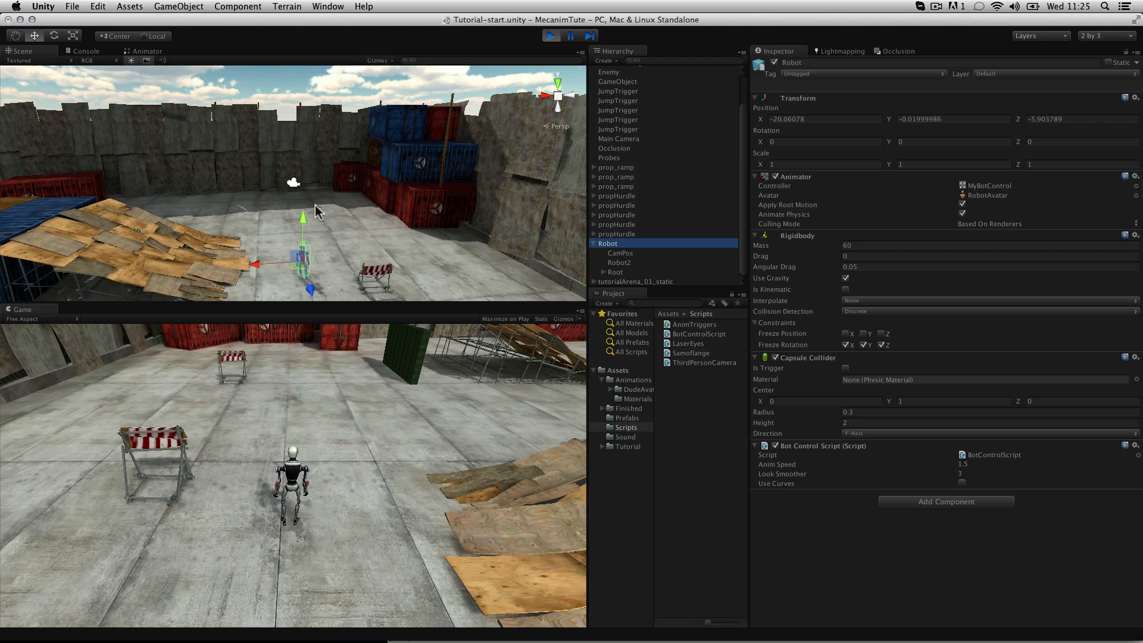
key(q)
drag(325, 247, 269, 181)
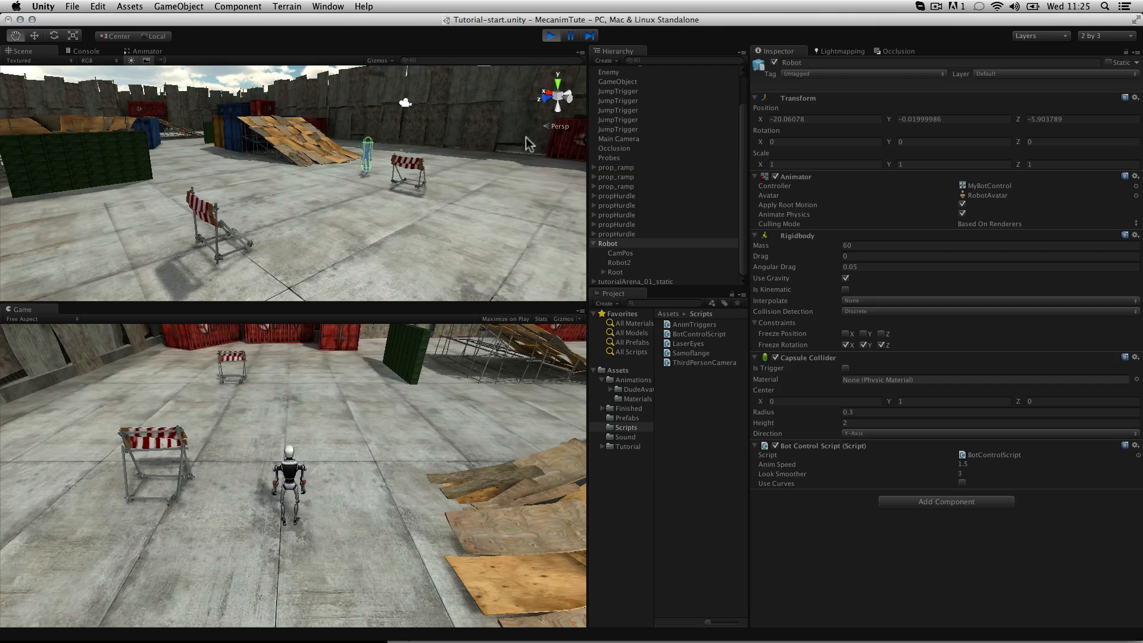
scroll(526, 138, up, 2)
- Run and jump the robot in the game while observing its capsule collider in the Scene view, and stop playback
click(430, 529)
key(Up)
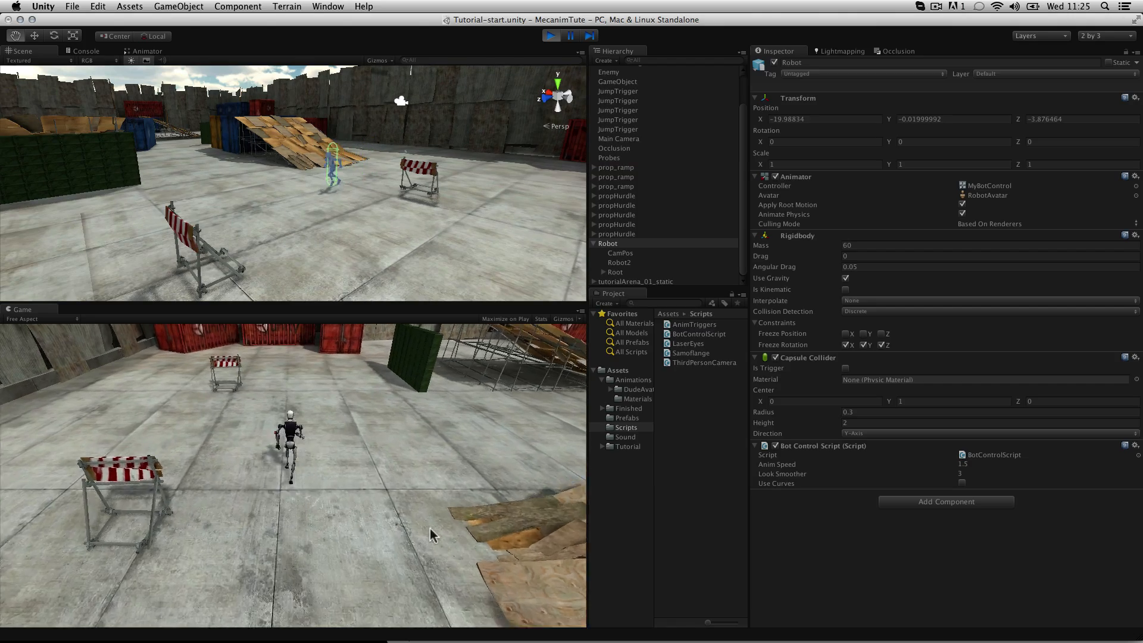
key(space)
key(Left)
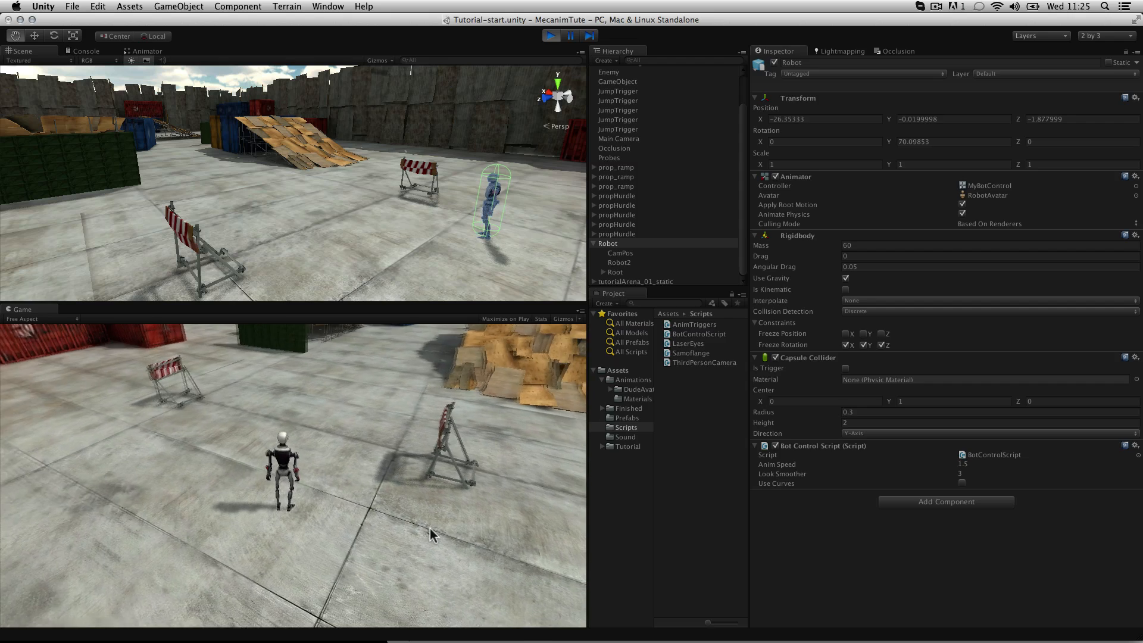
key(super+p)
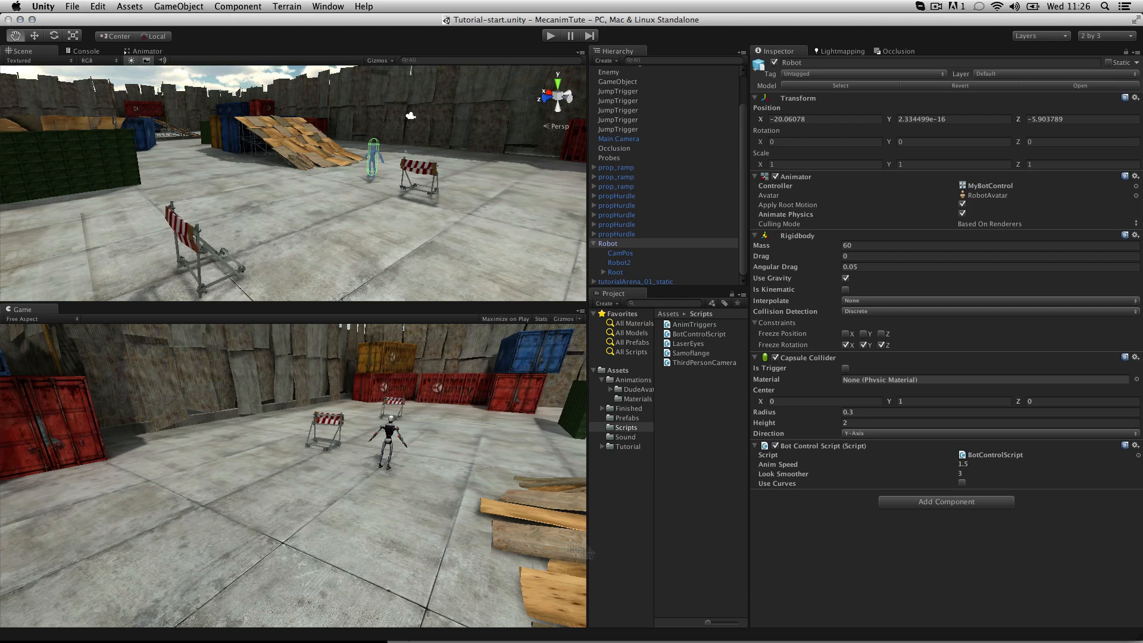
- Open the import settings of the Jump animation in the Animations folder and expand the Curves of its Jump clip
click(633, 380)
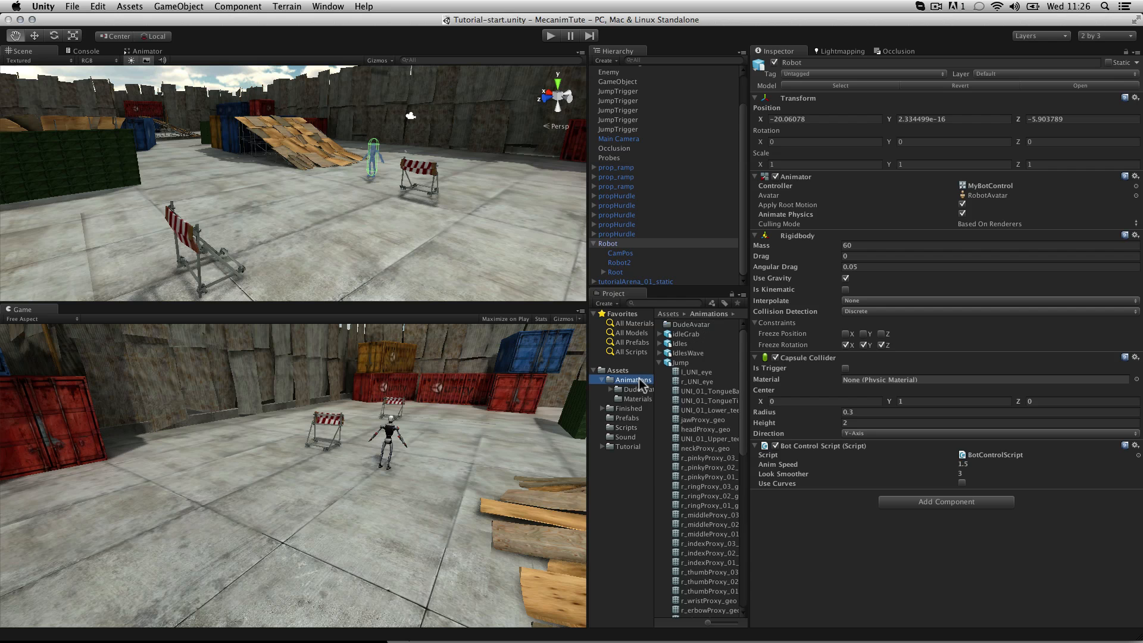
click(690, 360)
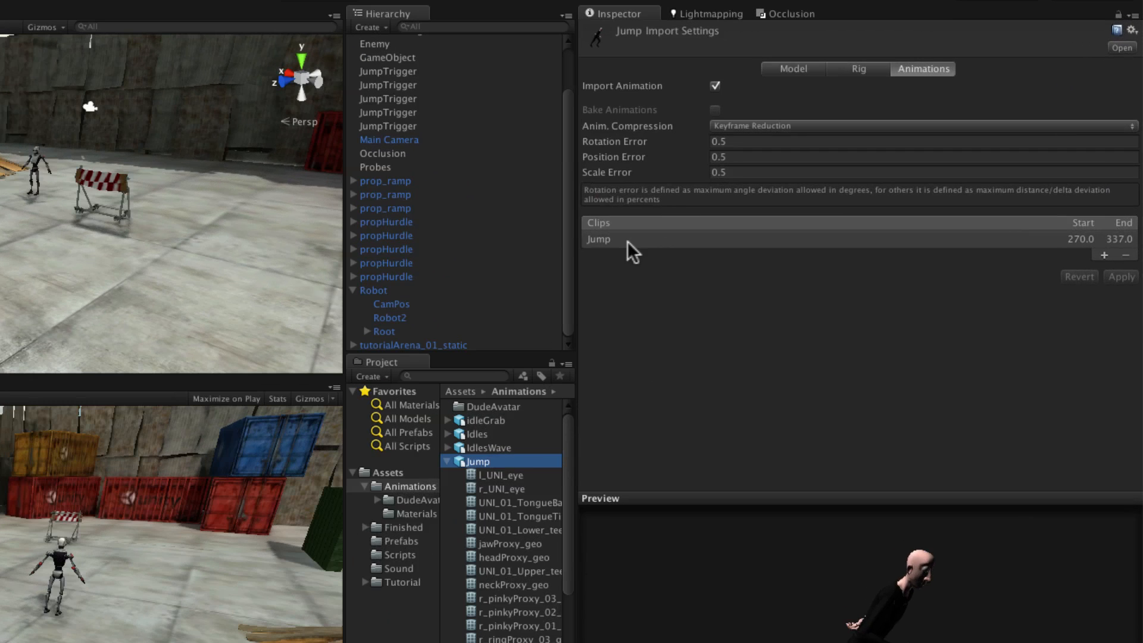
click(621, 239)
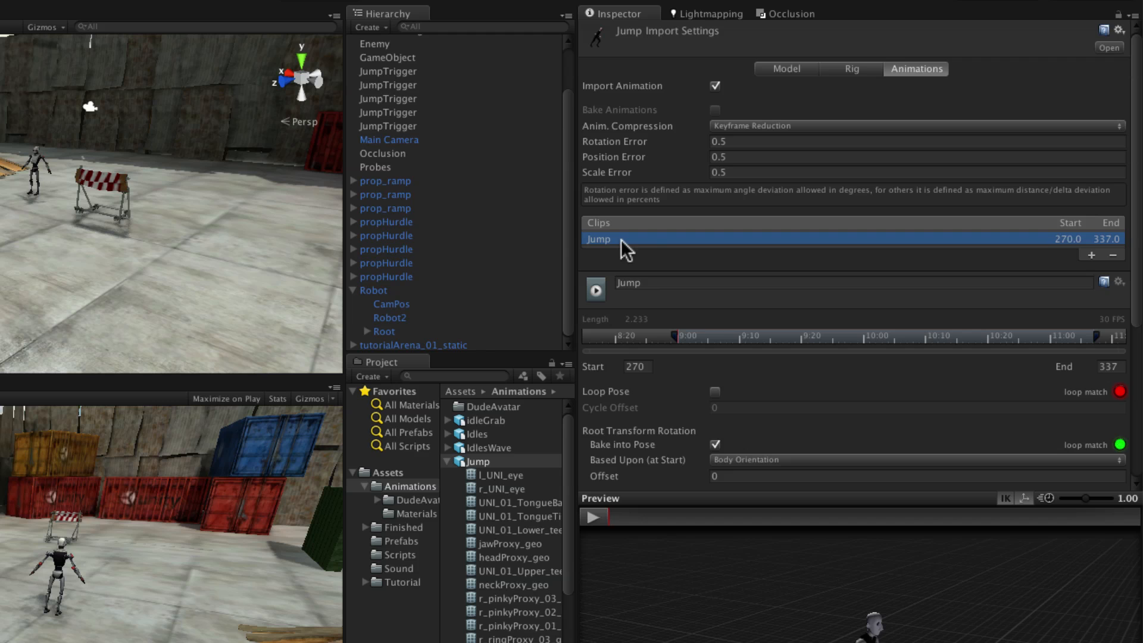
scroll(868, 398, down, 2)
scroll(868, 398, down, 10)
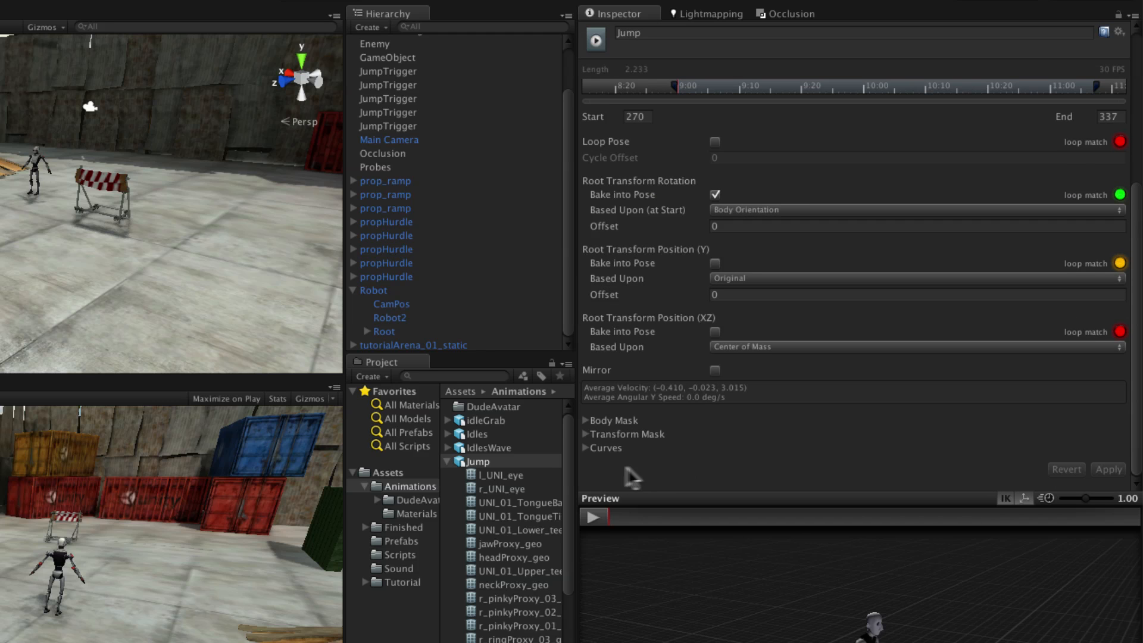
click(584, 448)
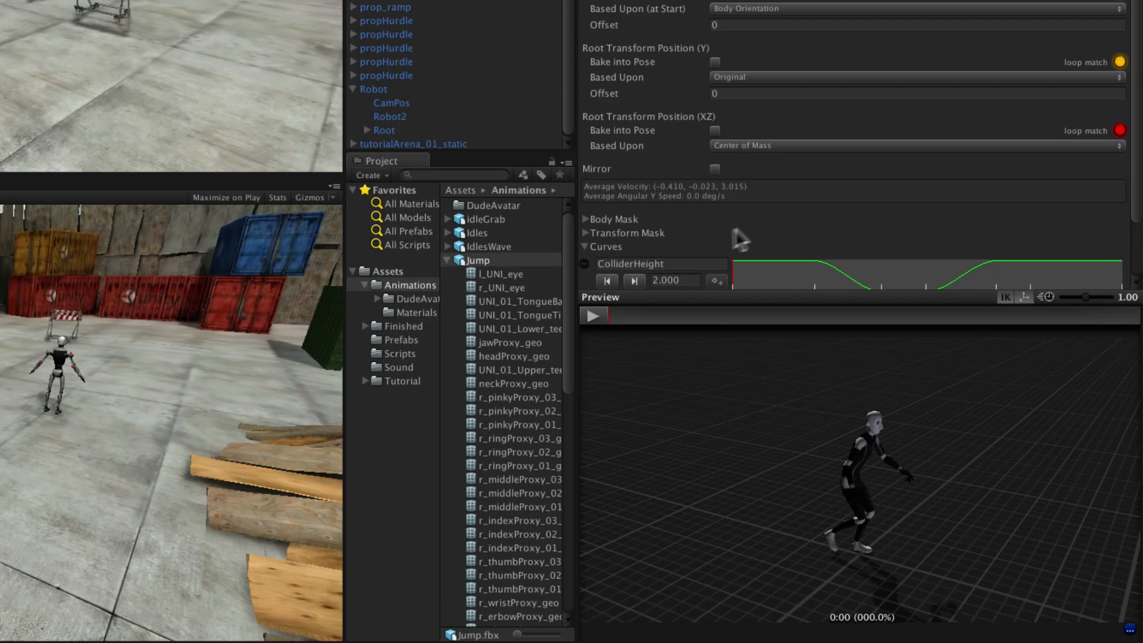
- Scrub through the Jump clip's preview to compare the motion with its ColliderHeight and gravityWeight curves
scroll(755, 431, down, 3)
scroll(744, 223, down, 2)
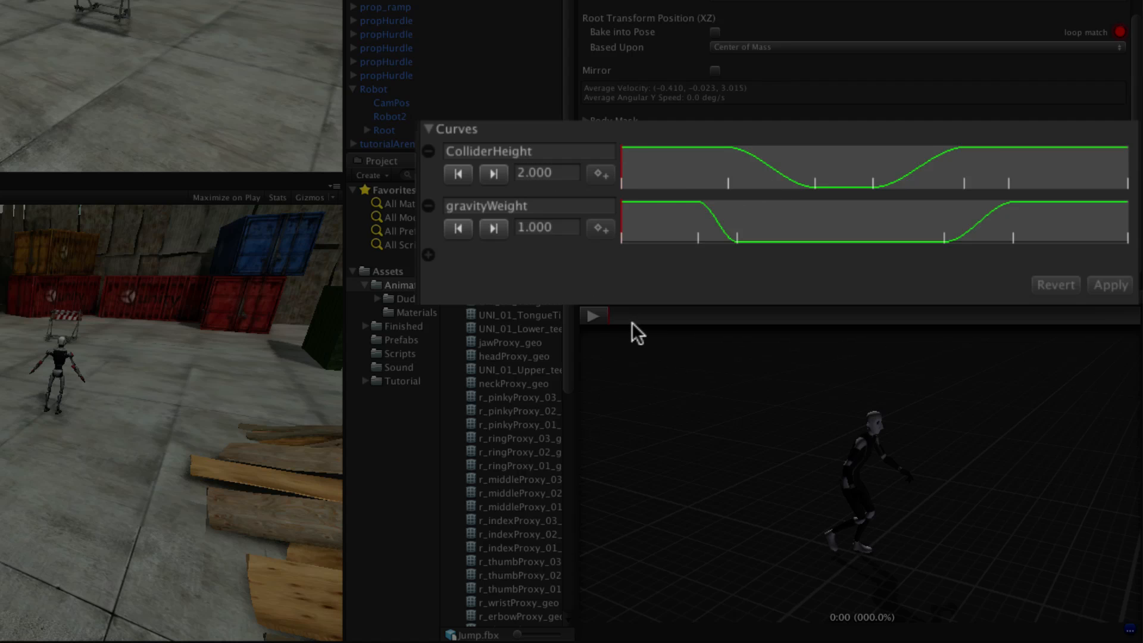
drag(632, 321, 1078, 306)
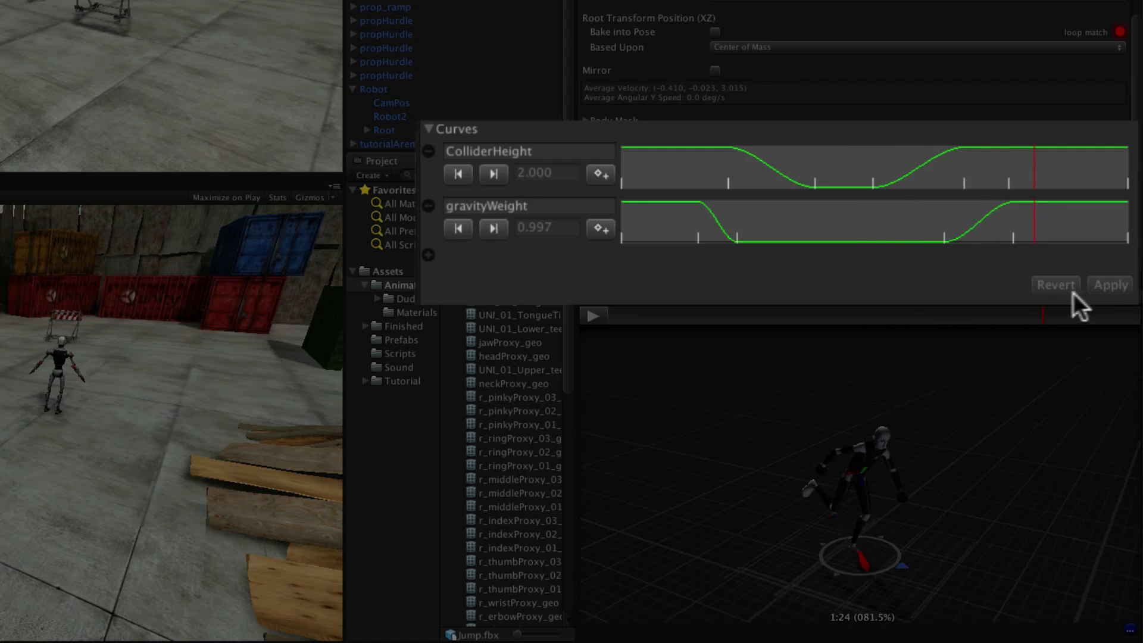
- Switch to MonoDevelop and review the jumpState condition, the IsInTransition check and the useCurves condition in BotControlScript
click(1119, 285)
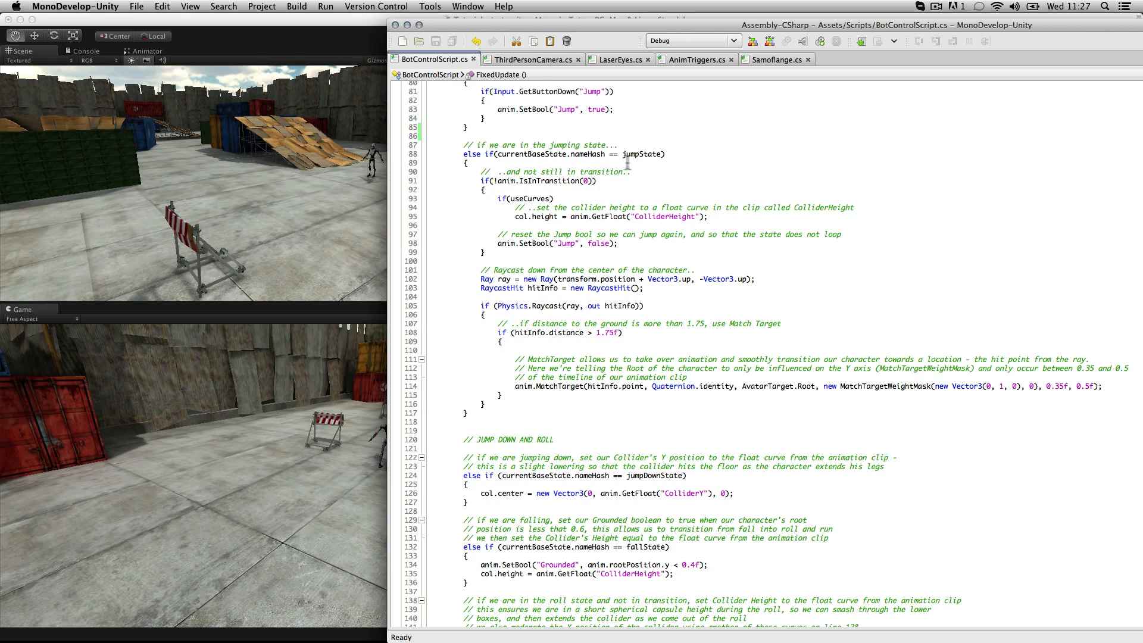
drag(670, 156, 462, 154)
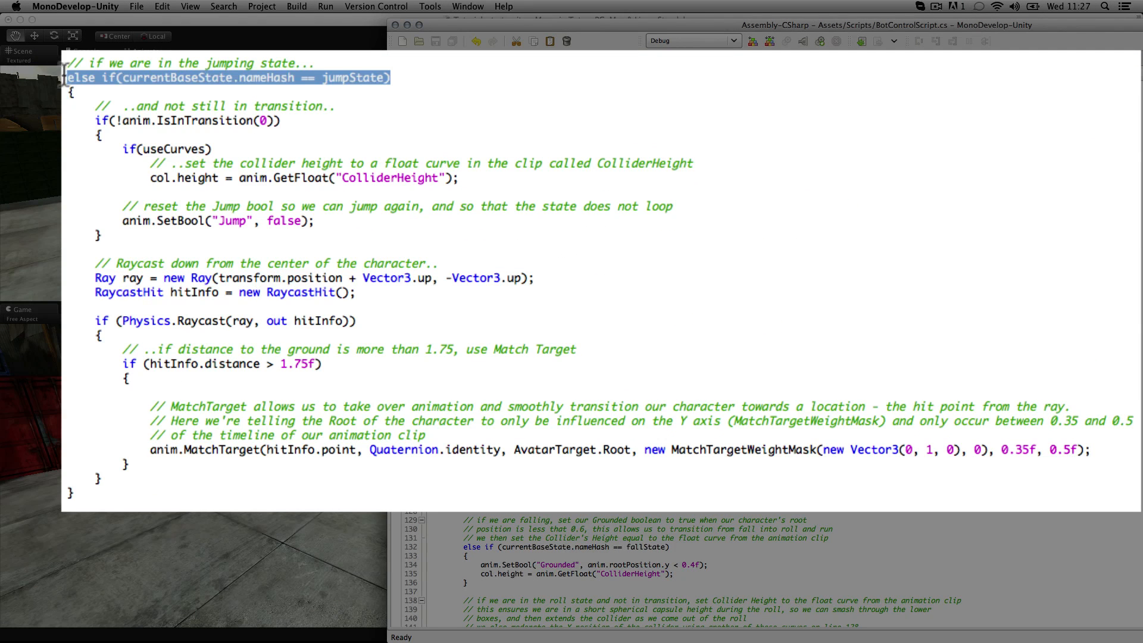
drag(281, 121, 83, 126)
click(233, 155)
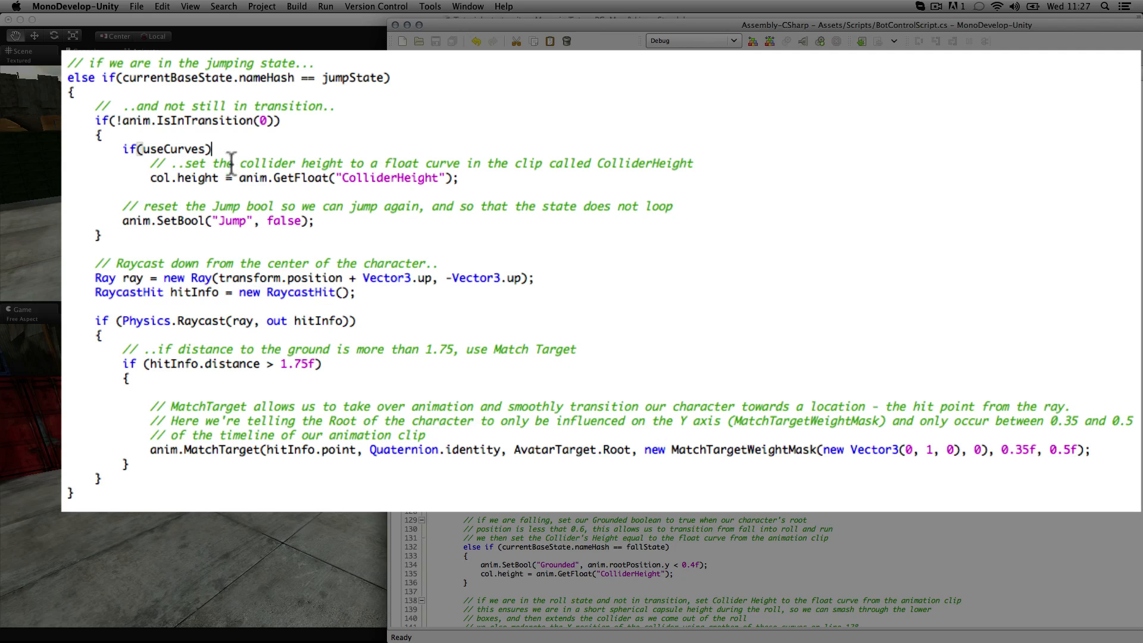
drag(206, 149, 140, 152)
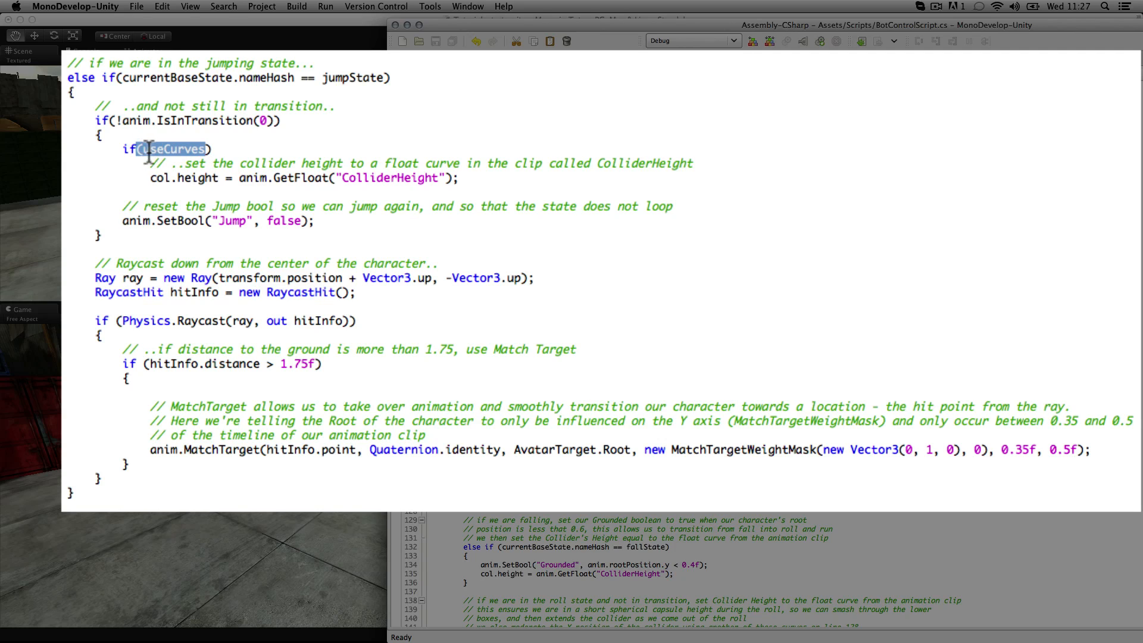
- Review the useCurves condition and the ColliderHeight curve name passed to anim.GetFloat in the jump state code
click(276, 152)
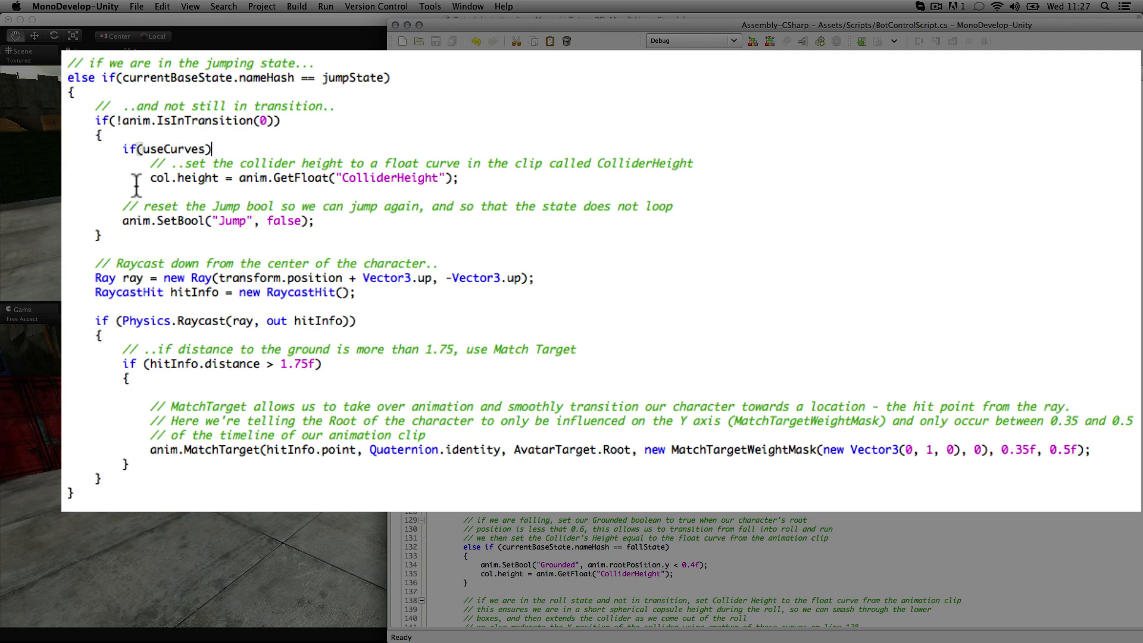
click(233, 178)
drag(440, 178, 342, 178)
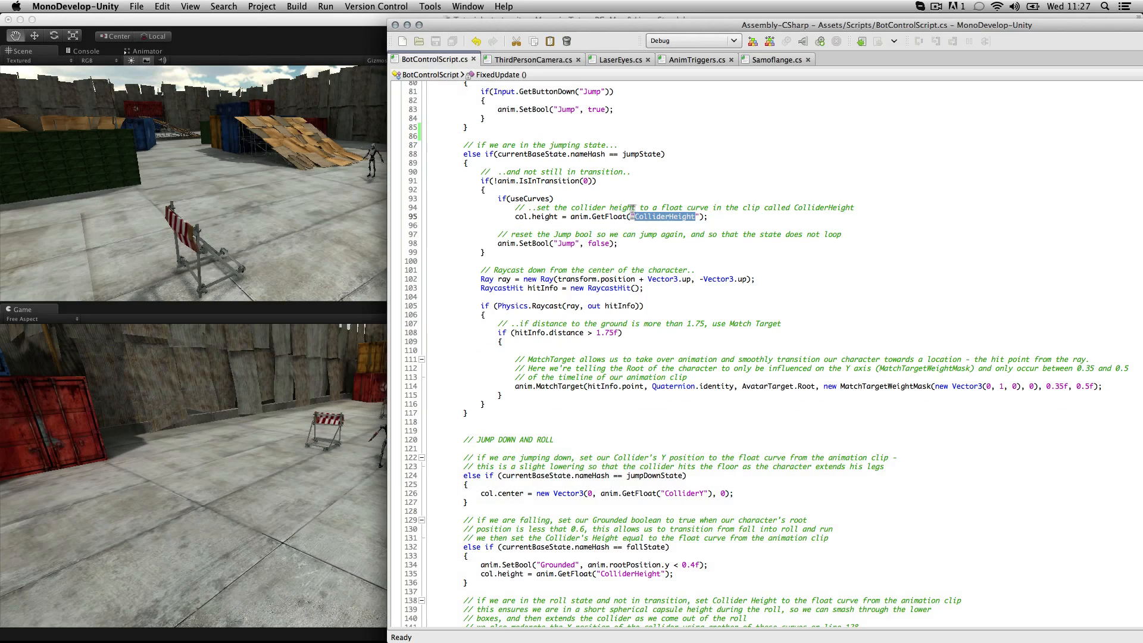
- Switch to Unity and add a Float parameter named ColliderHeight to the robot's animator controller
click(285, 50)
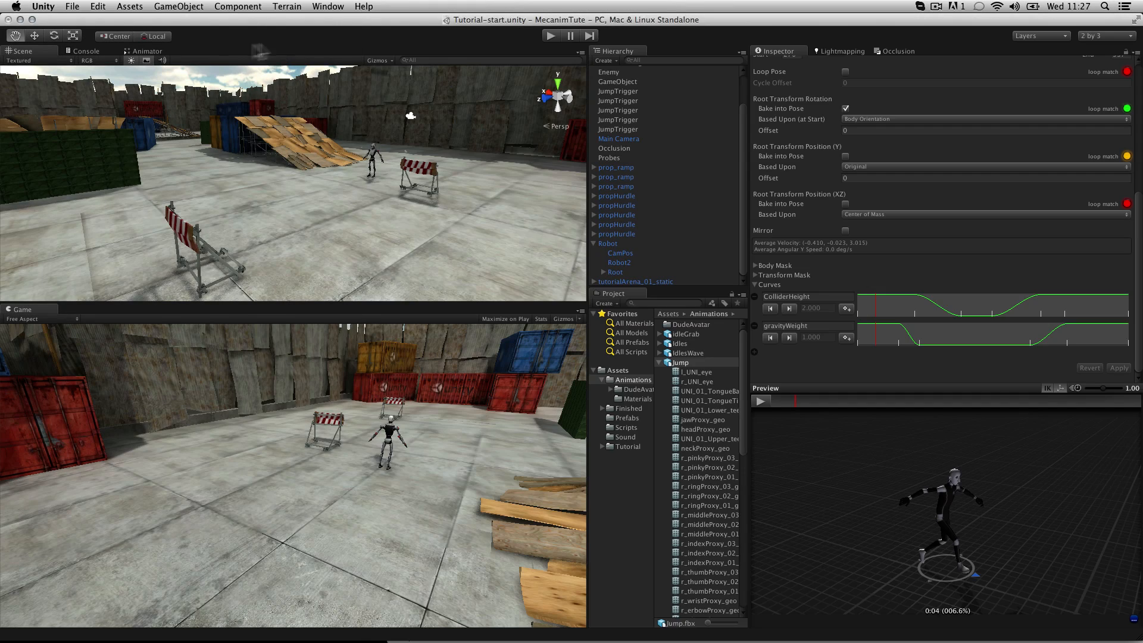
click(149, 52)
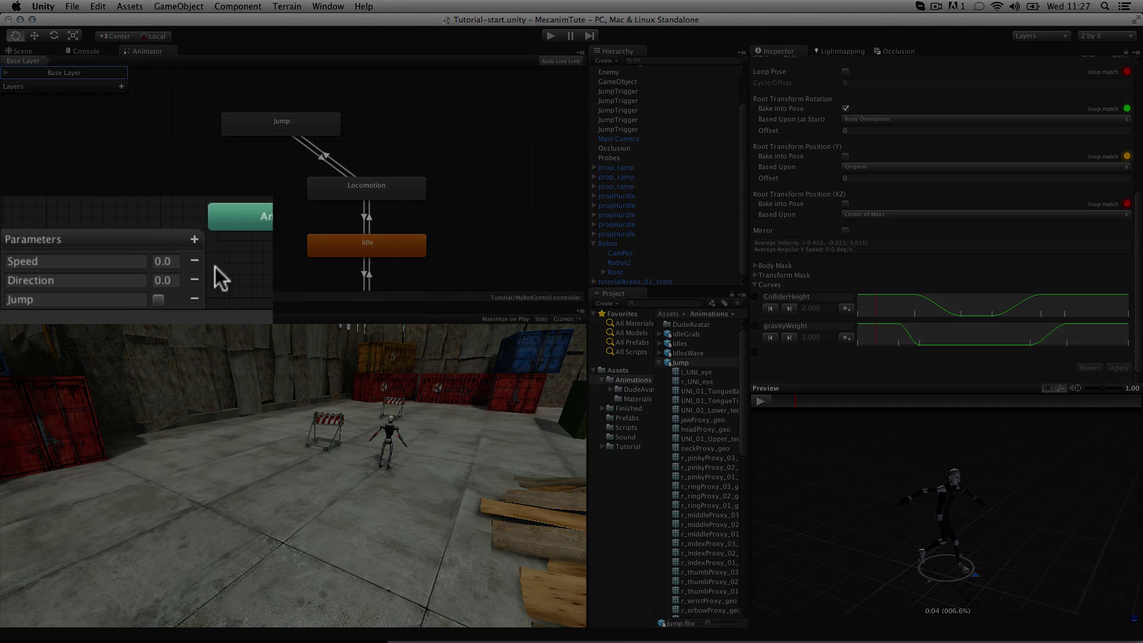
click(194, 241)
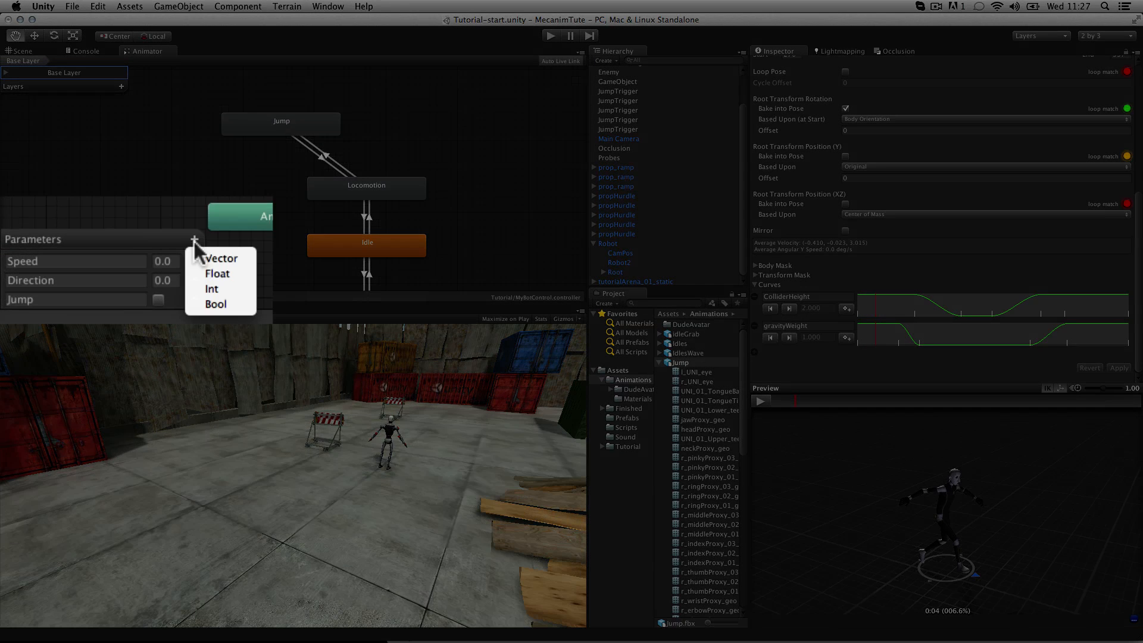
click(230, 270)
click(105, 295)
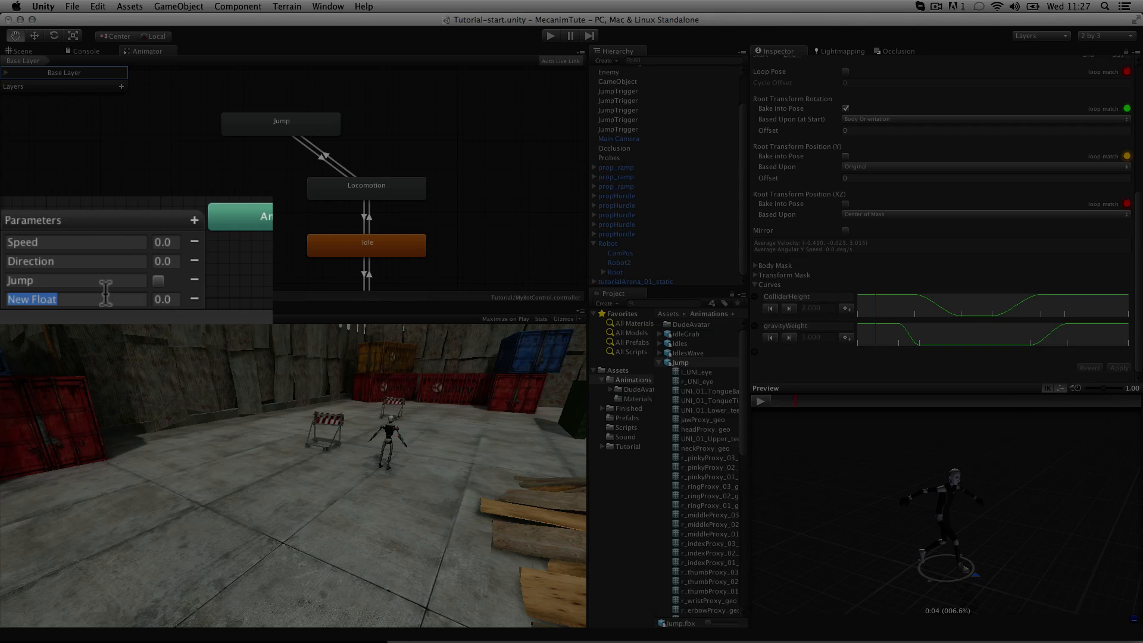
text(ColliderHeight)
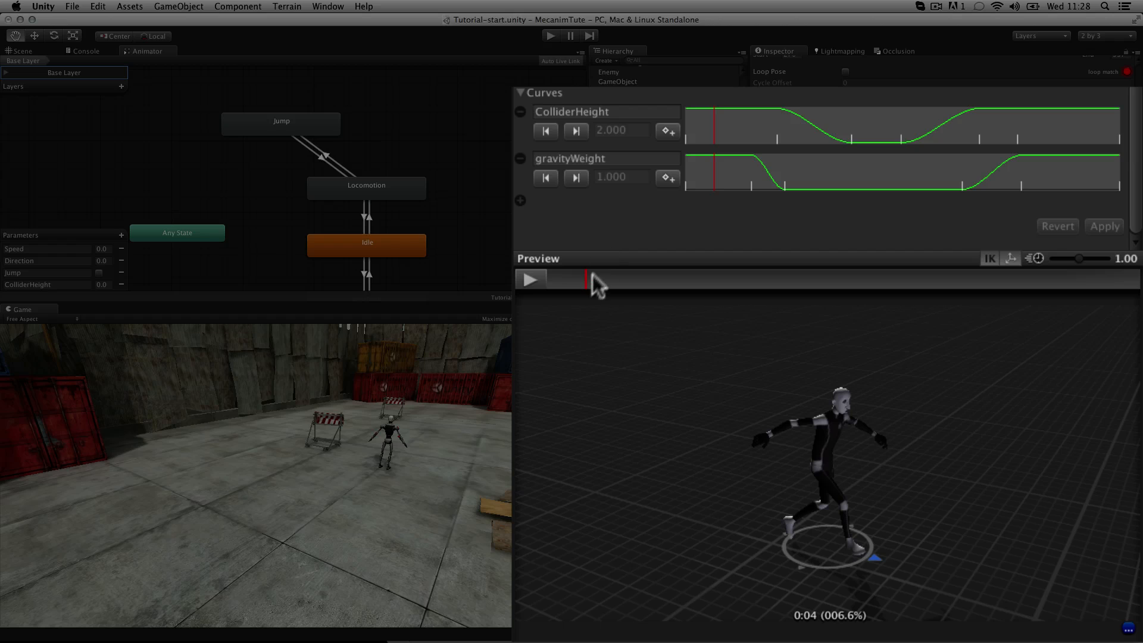
- Examine the ColliderHeight curve of the Jump clip and scrub the preview to compare it with the motion
drag(583, 286, 523, 290)
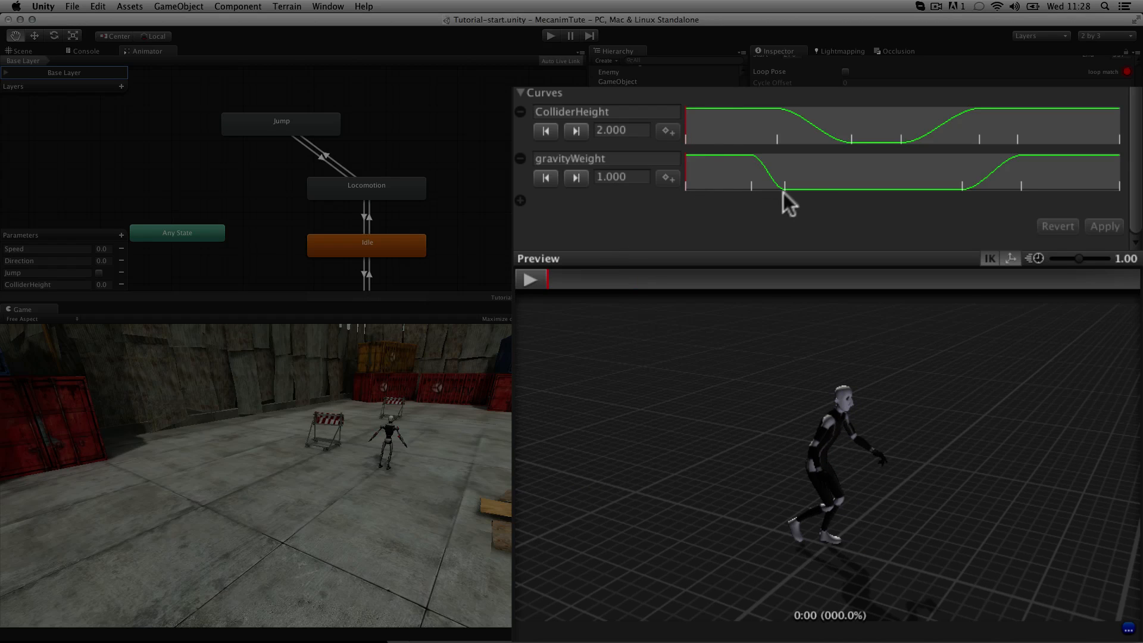
click(808, 176)
click(945, 133)
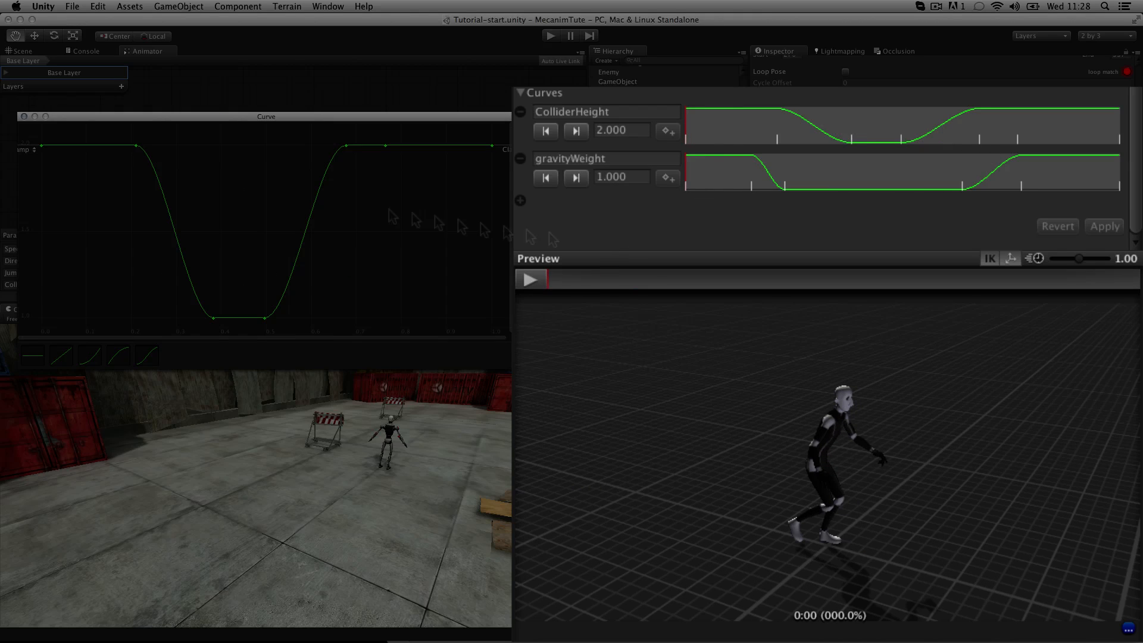
click(24, 117)
drag(556, 286, 793, 287)
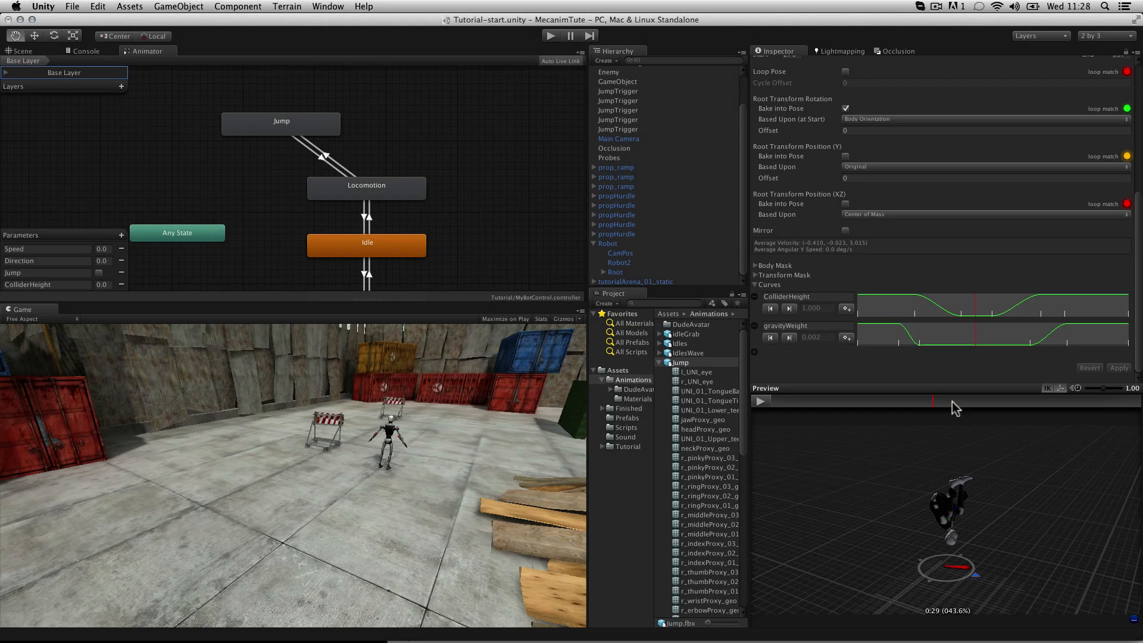
drag(952, 402, 789, 404)
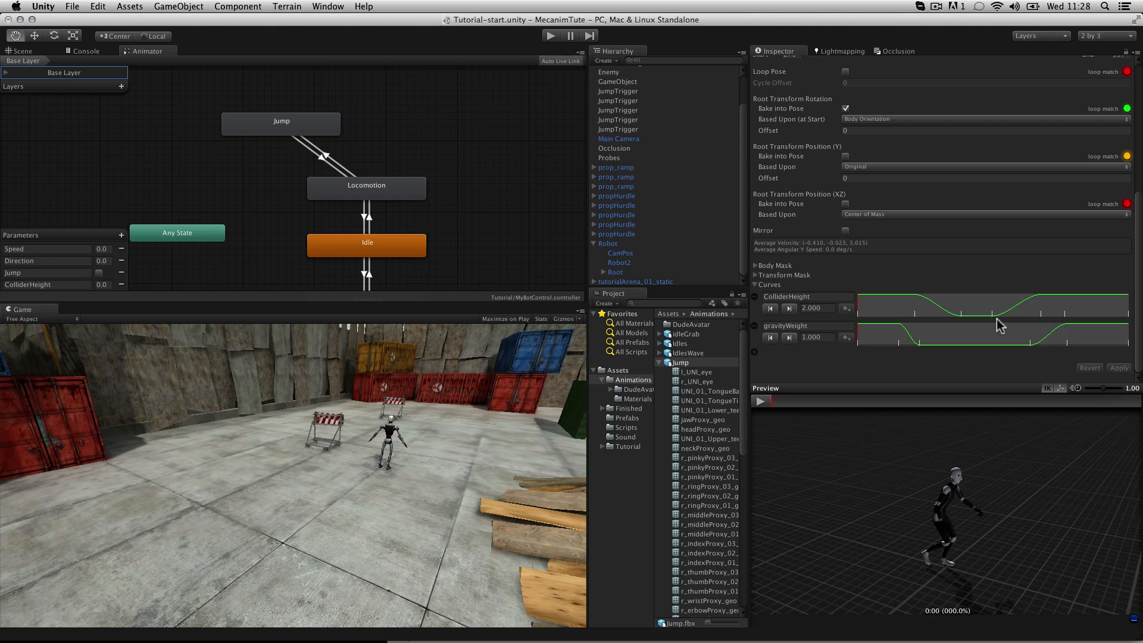
- Collapse the Jump asset and enable Use Curves in the Robot's Bot Control Script component
click(659, 363)
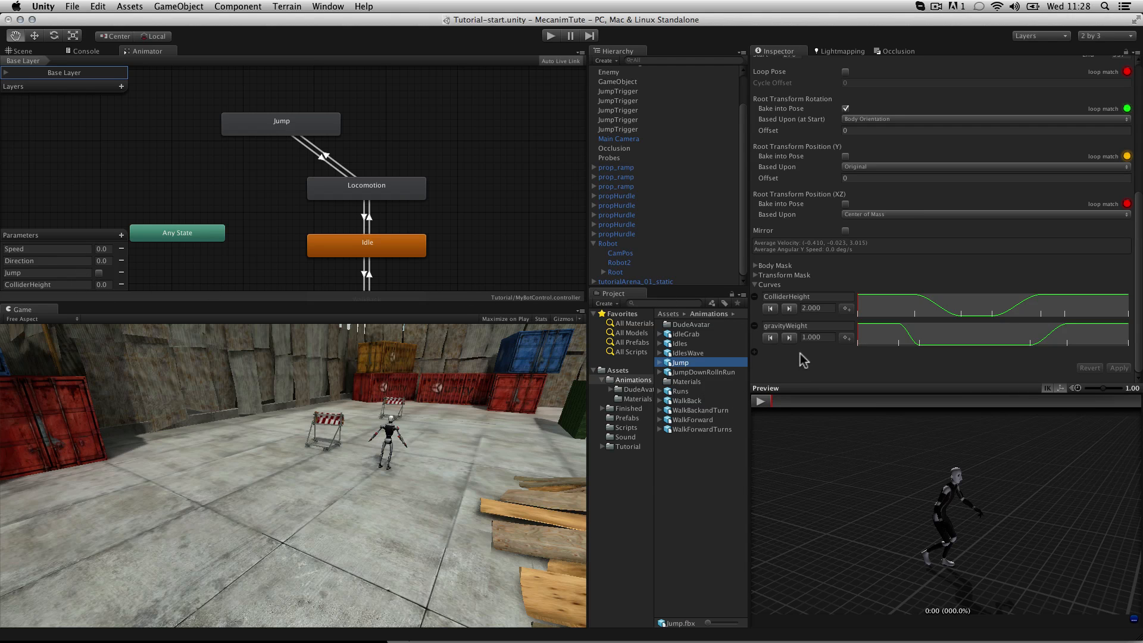
click(621, 245)
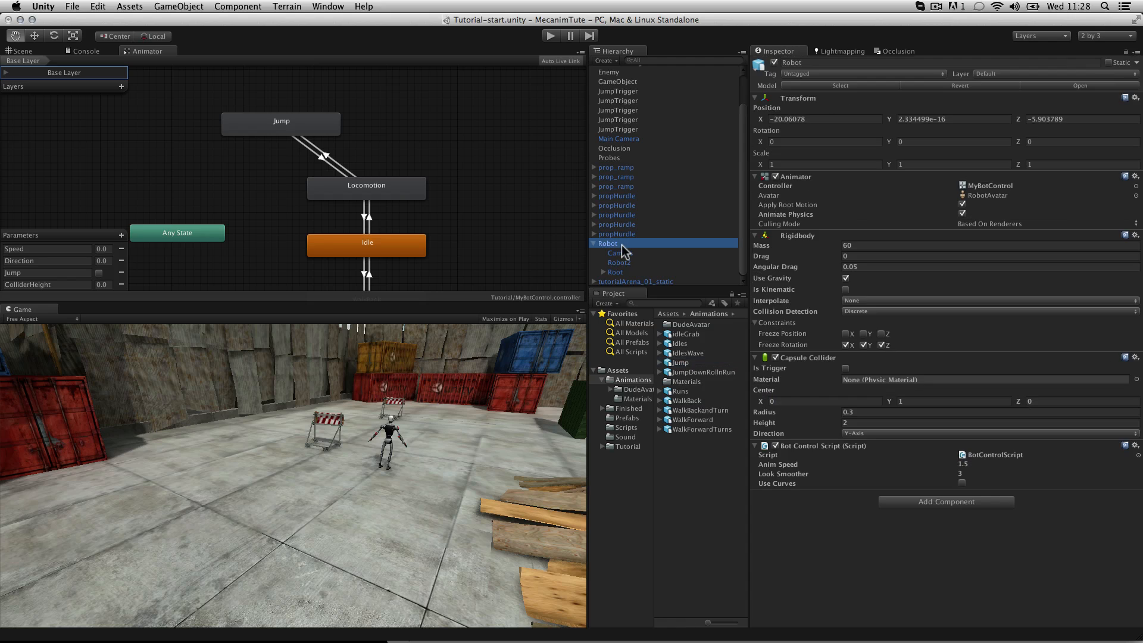
click(962, 483)
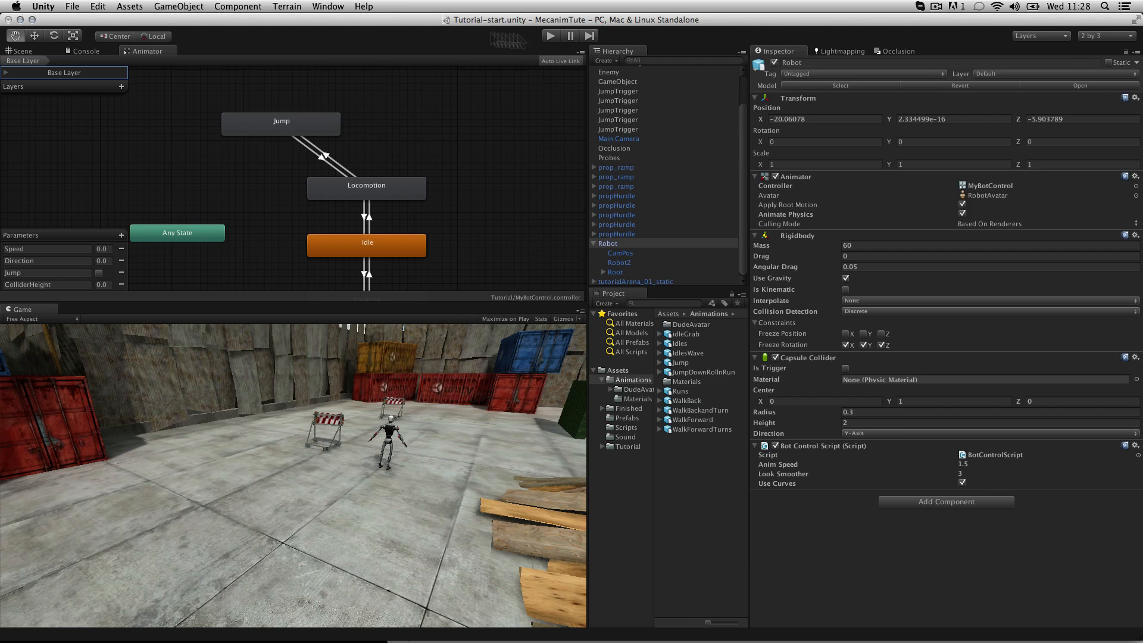
- Show the Scene view, play the game to observe the robot's collider with curves enabled, and stop playback
click(27, 52)
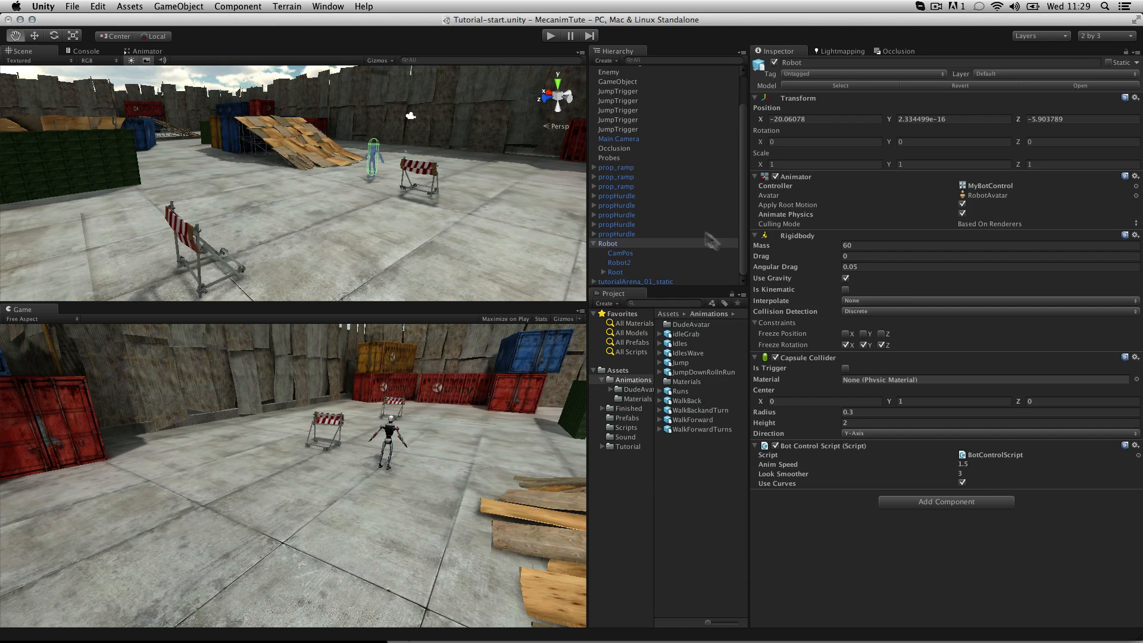
click(550, 37)
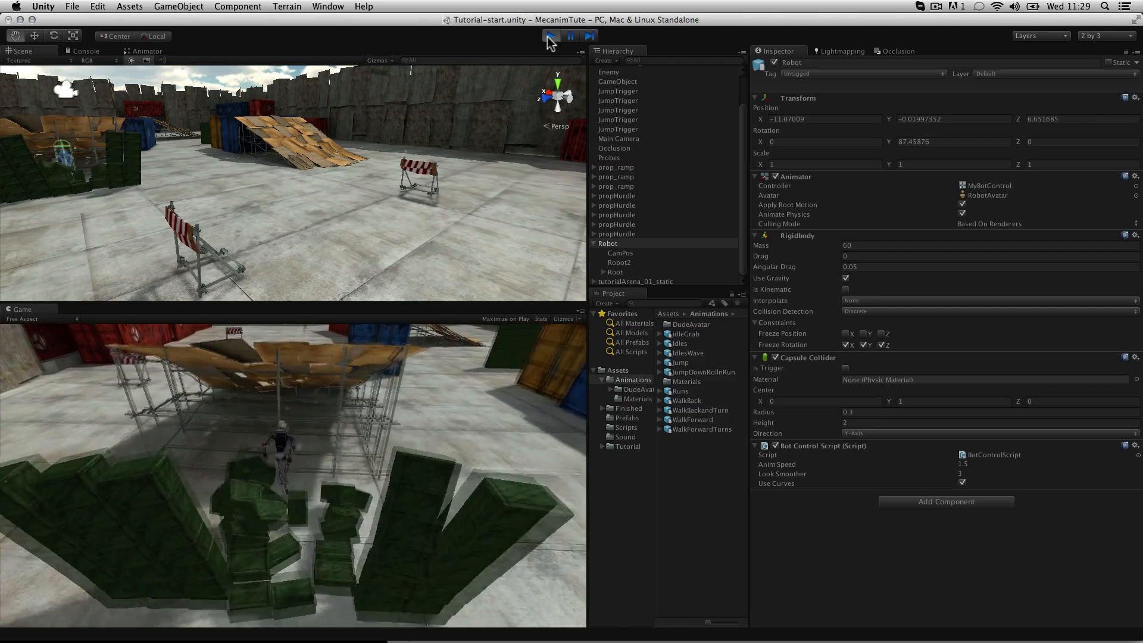
click(551, 37)
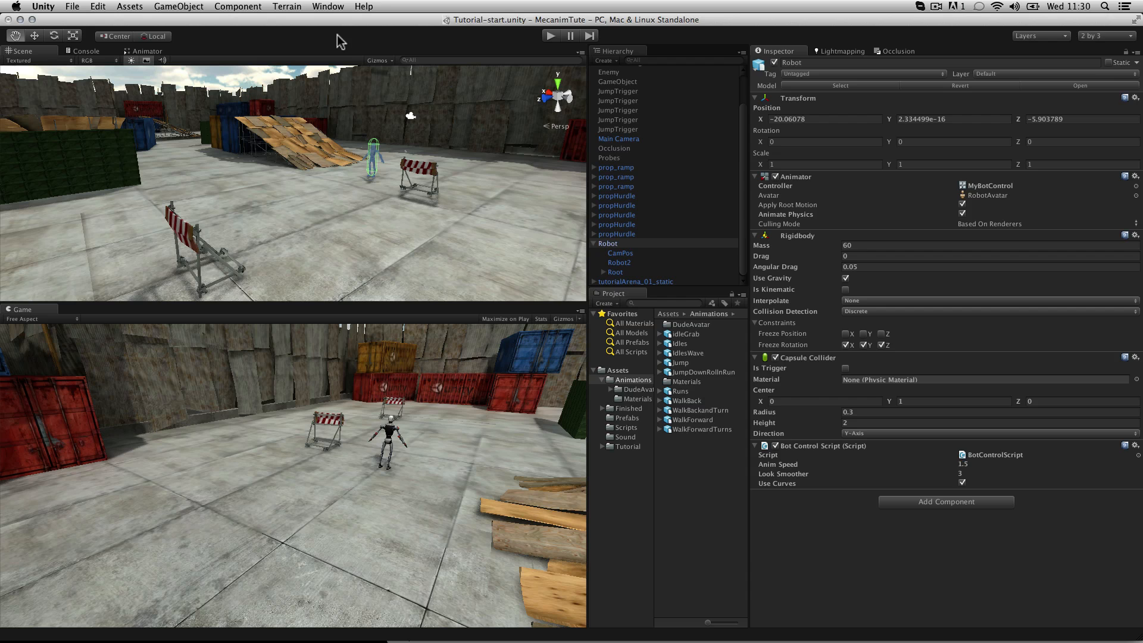
- Switch to MonoDevelop and review the jumpState block's downward raycast, 1.75f distance check and anim.MatchTarget call
key(super+Tab)
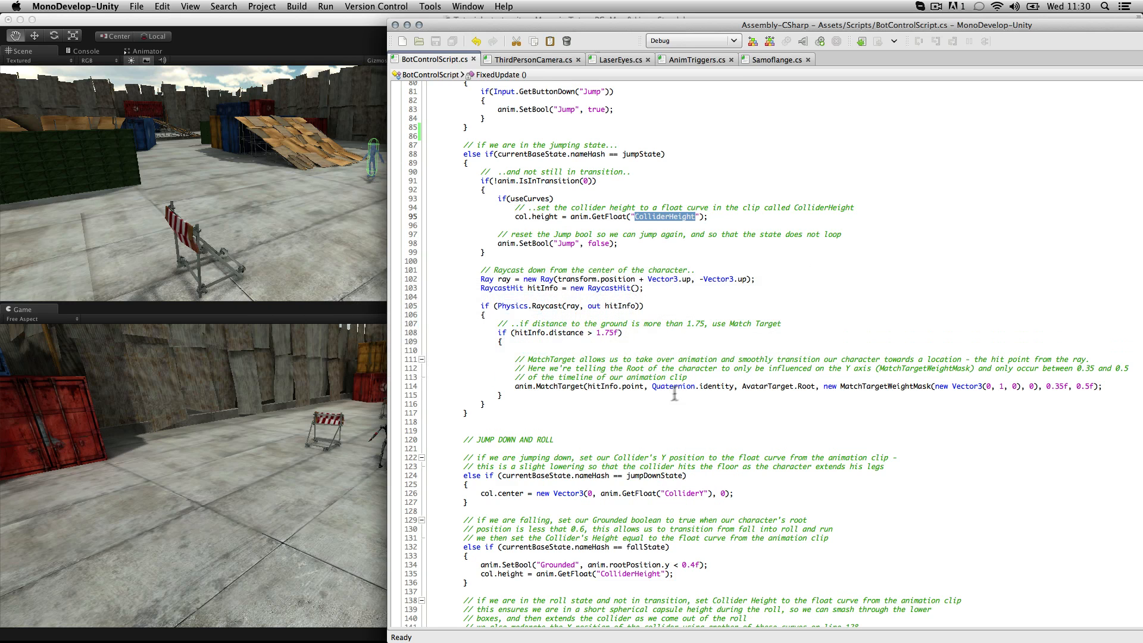
click(581, 411)
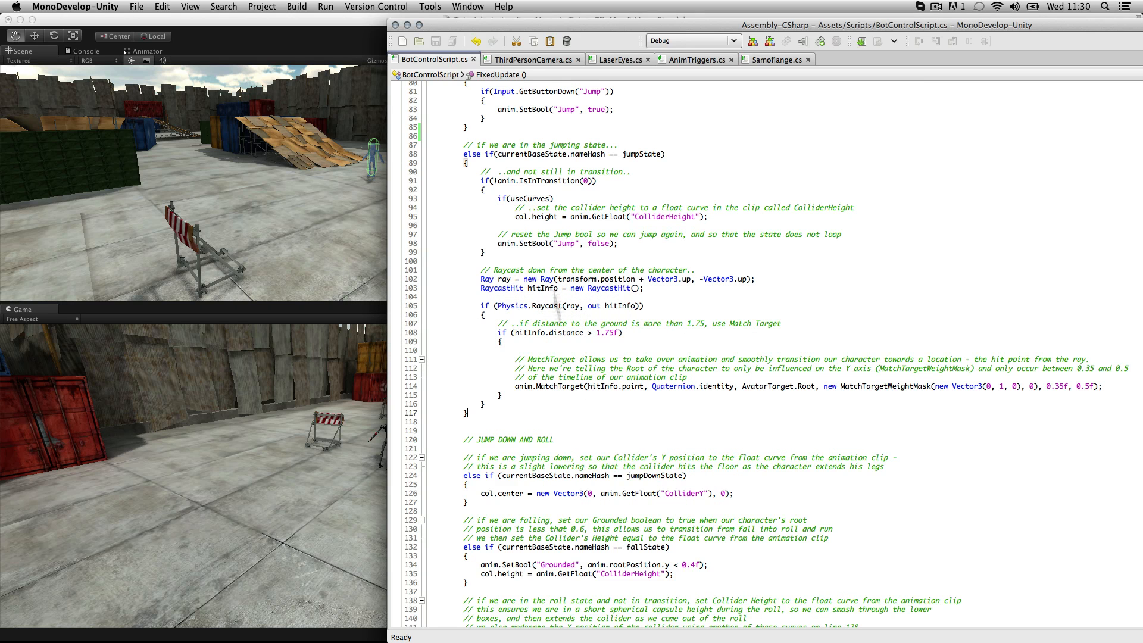
drag(463, 156, 552, 413)
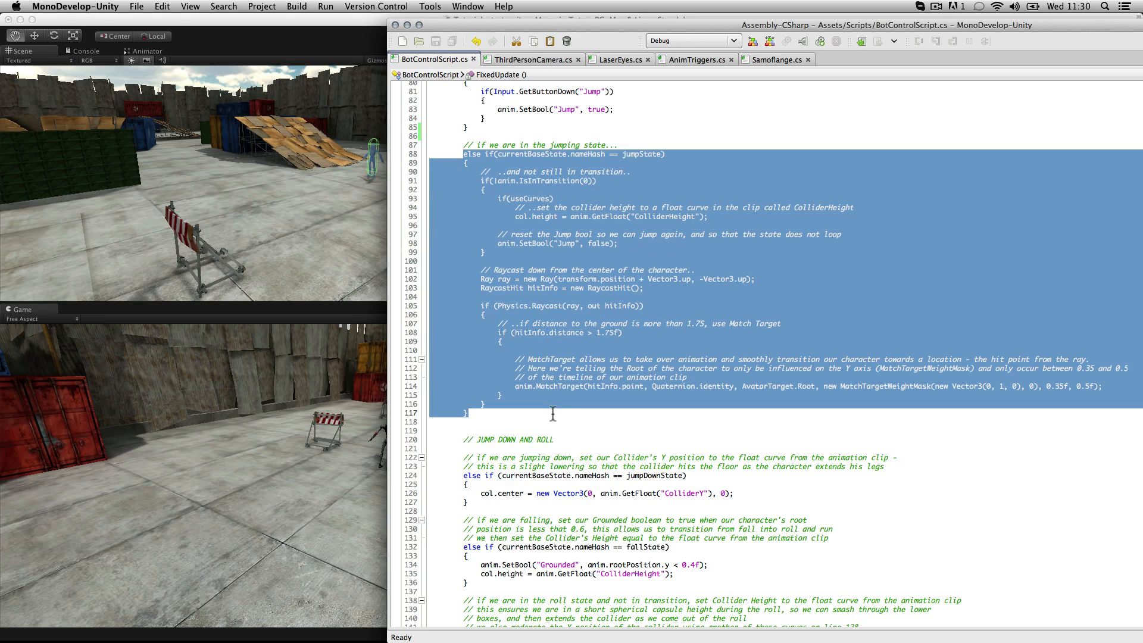
click(553, 413)
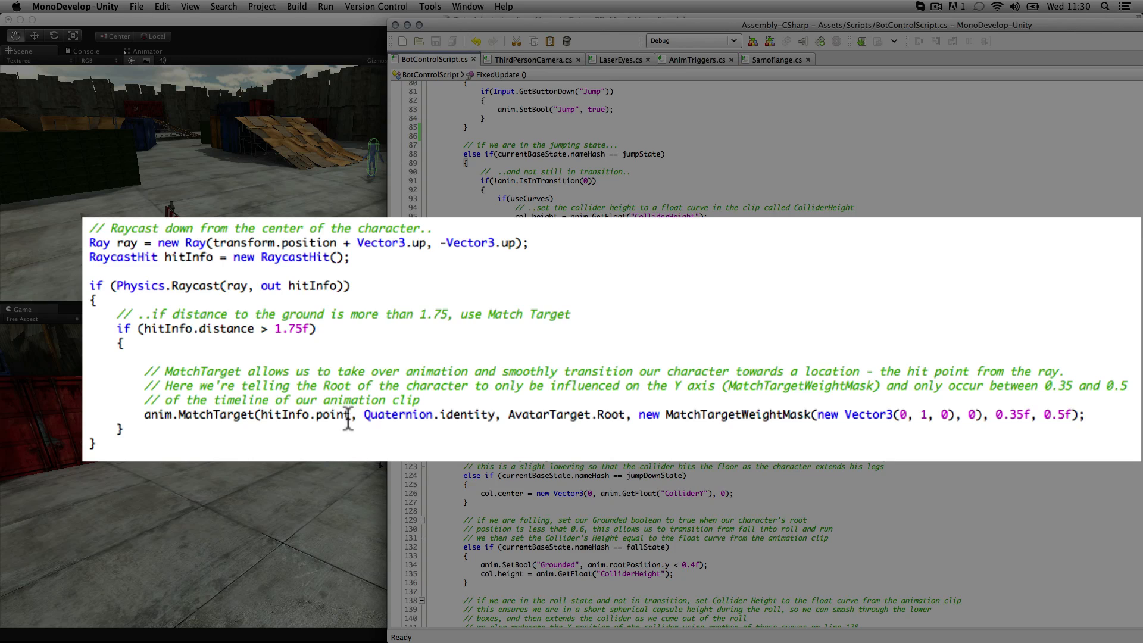
mouse_move(353, 421)
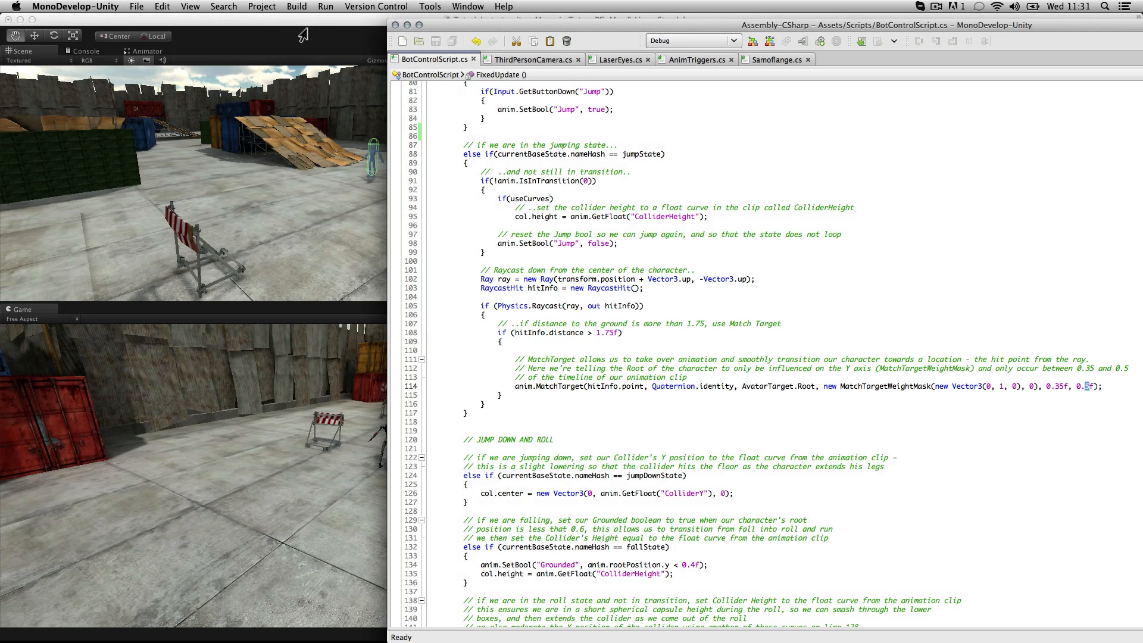
- Switch to Unity, play the game, steer and jump the robot around the ramp to check its landing, and stop playback
click(299, 28)
click(550, 37)
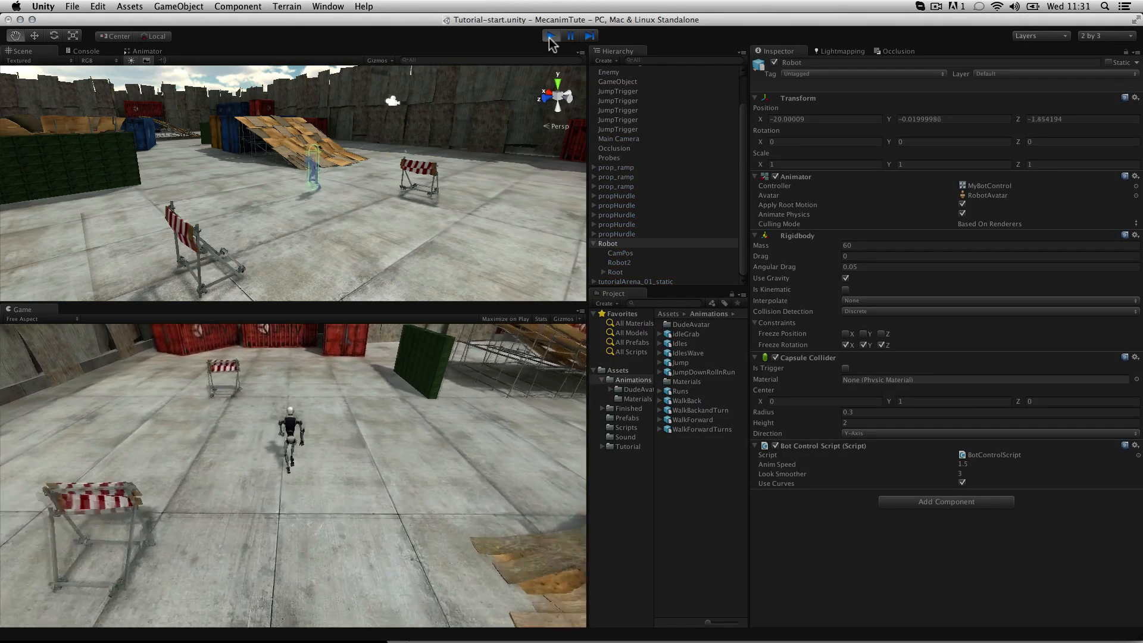
key(space)
key(Left)
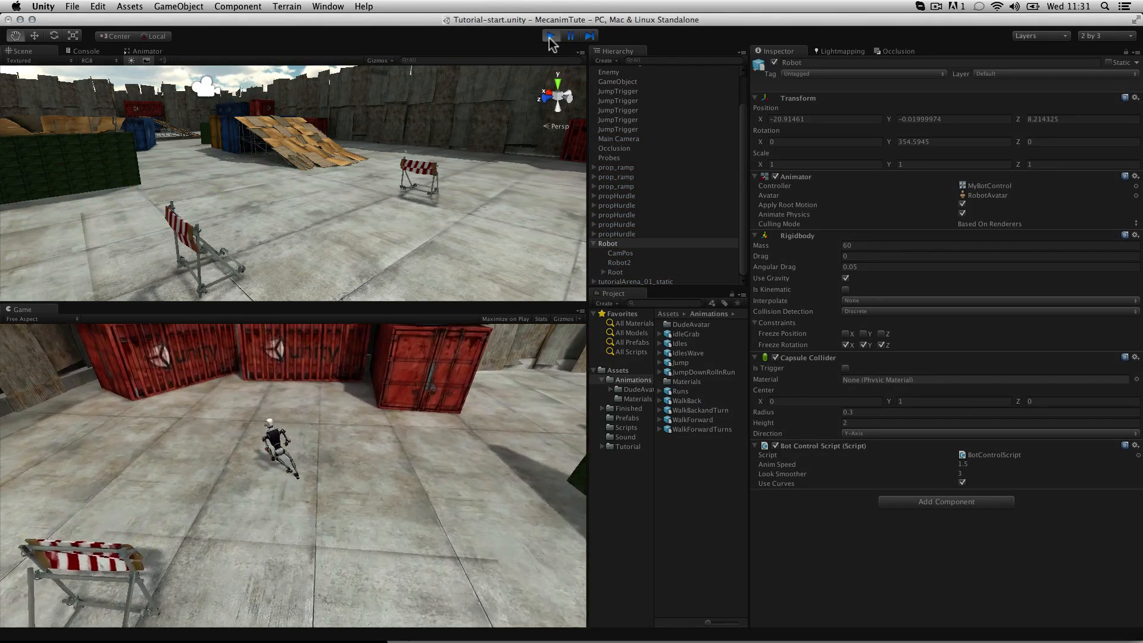
key(Left)
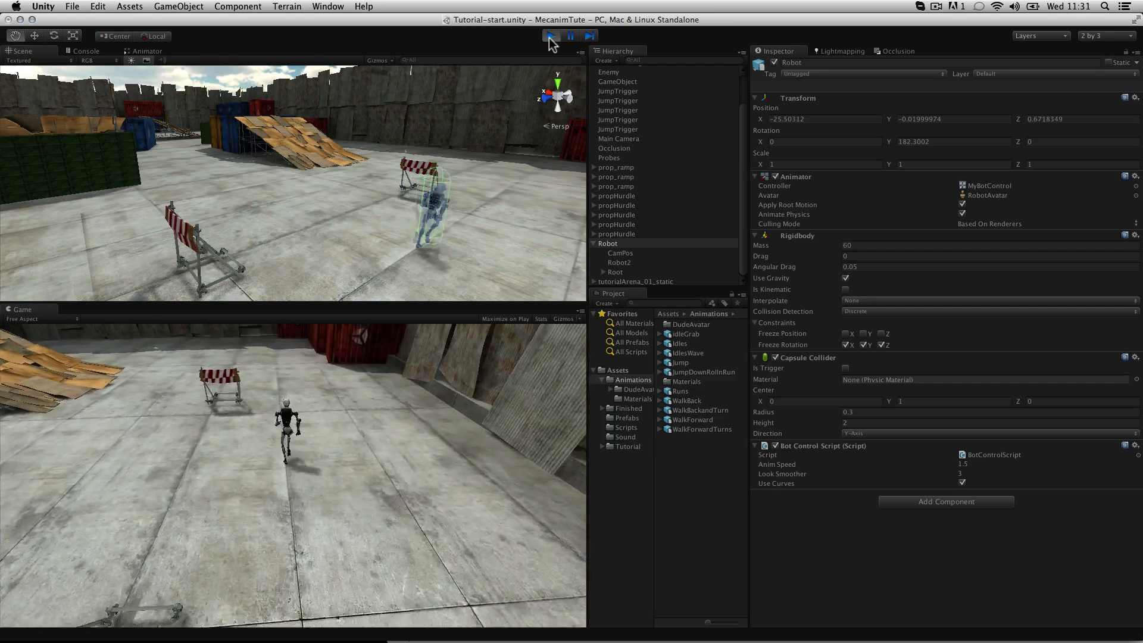
key(Left)
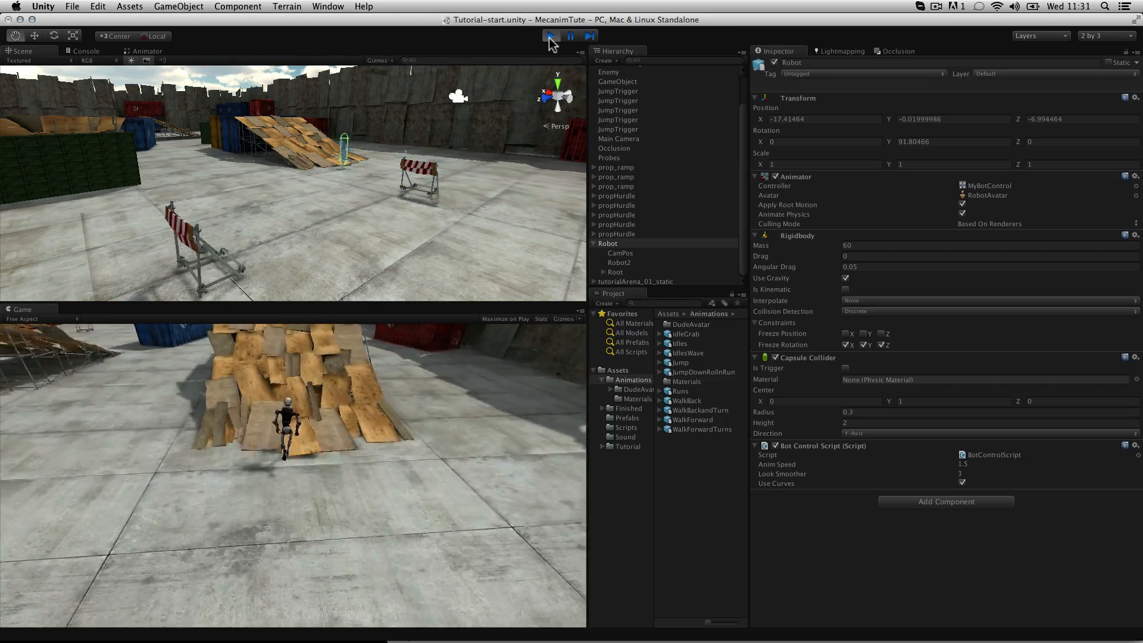
key(Left)
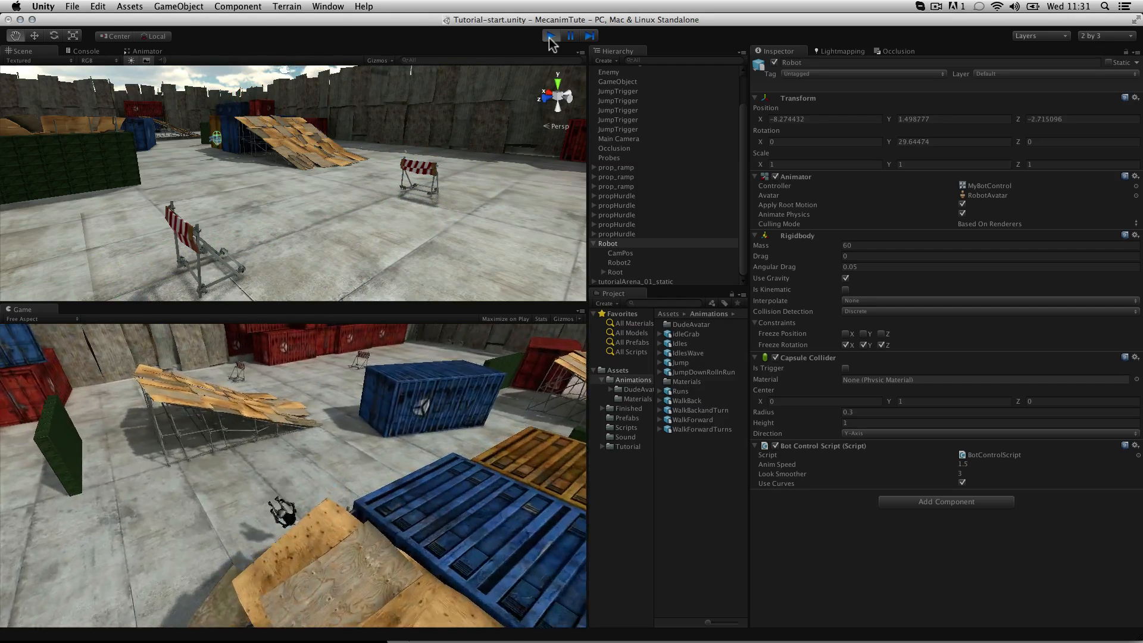
key(Right)
key(Right)
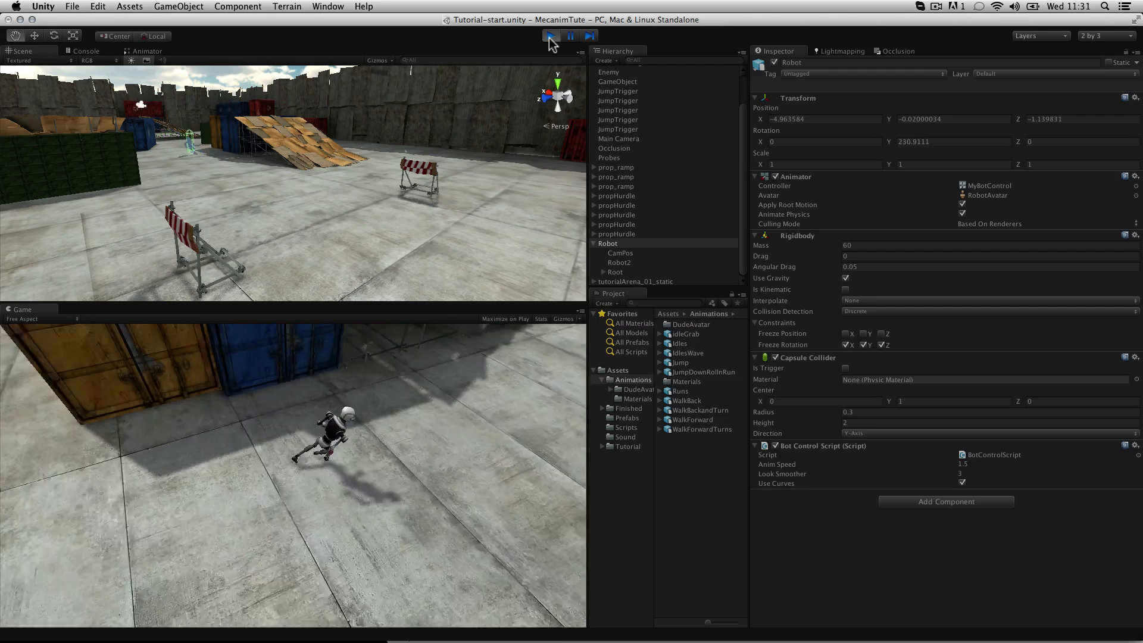
key(Left)
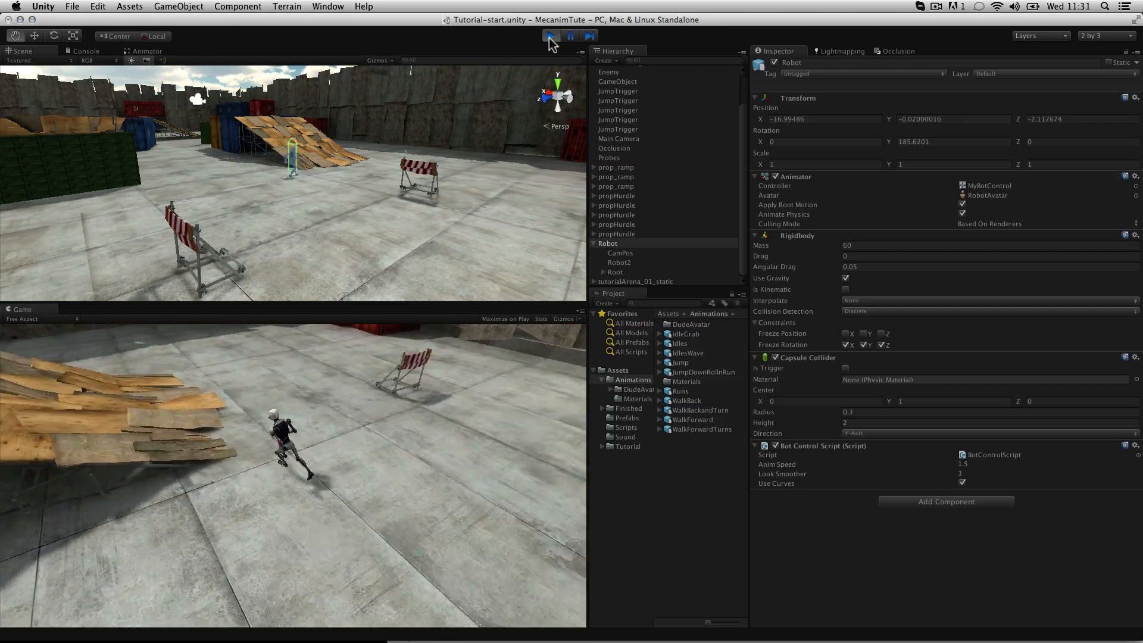
key(Right)
key(Right)
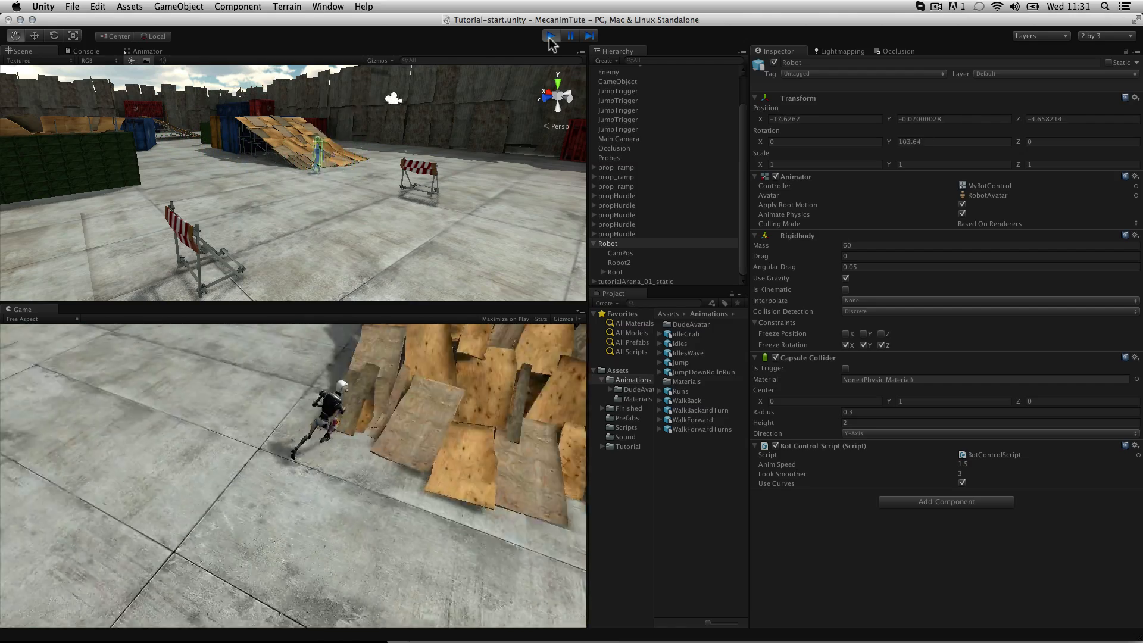
key(Left)
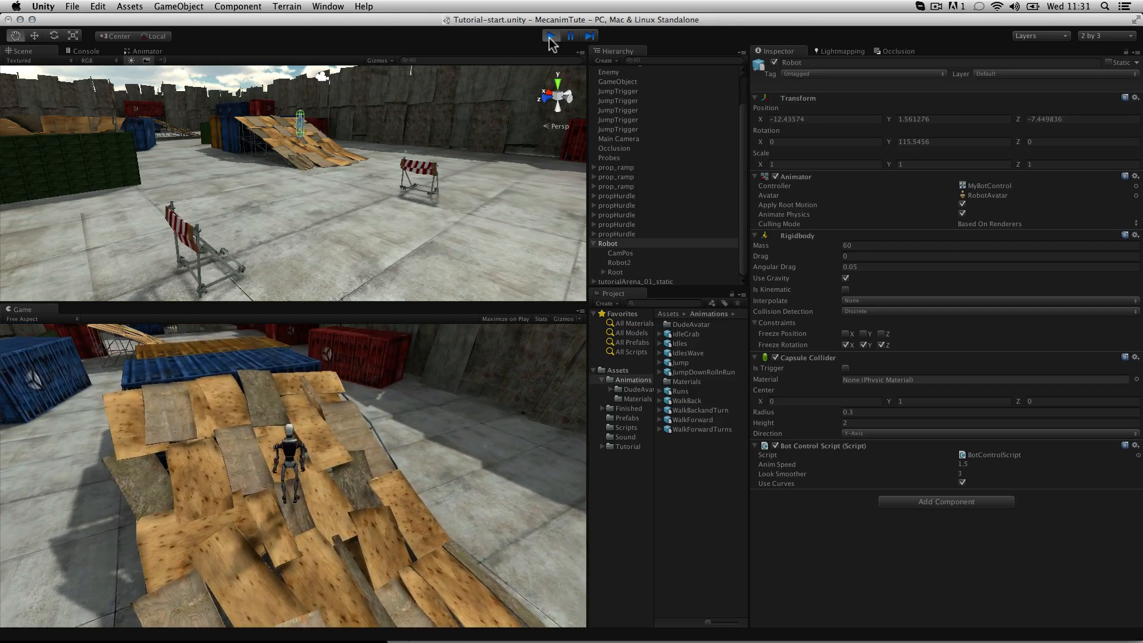
click(550, 38)
- Switch to MonoDevelop, comment out the anim.MatchTarget line in BotControlScript and save the script
key(super+Tab)
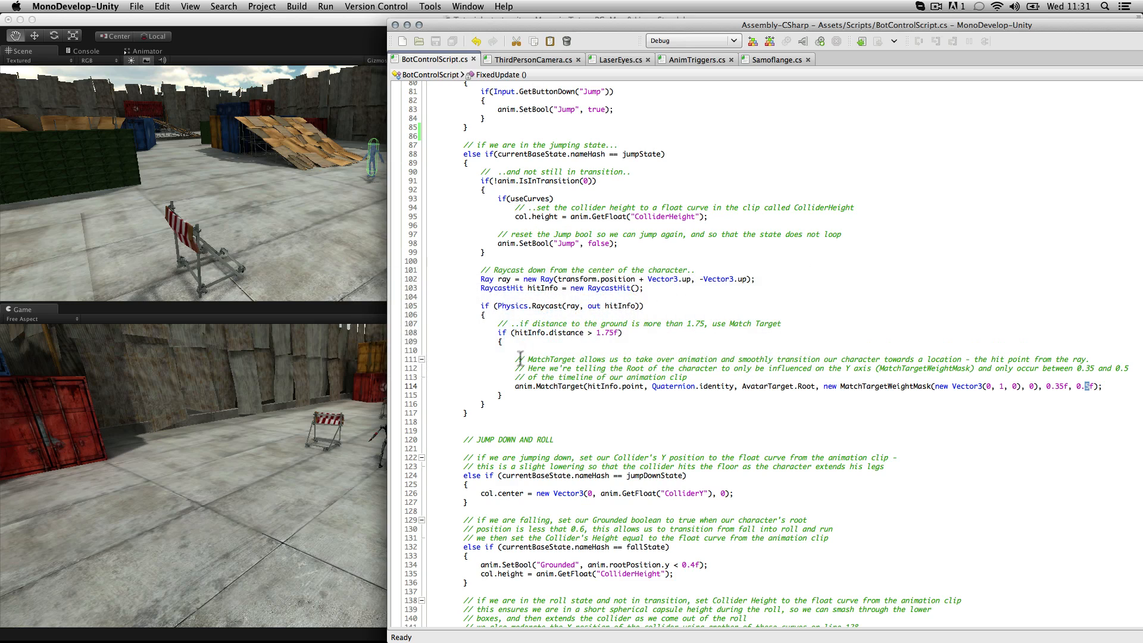
text(//)
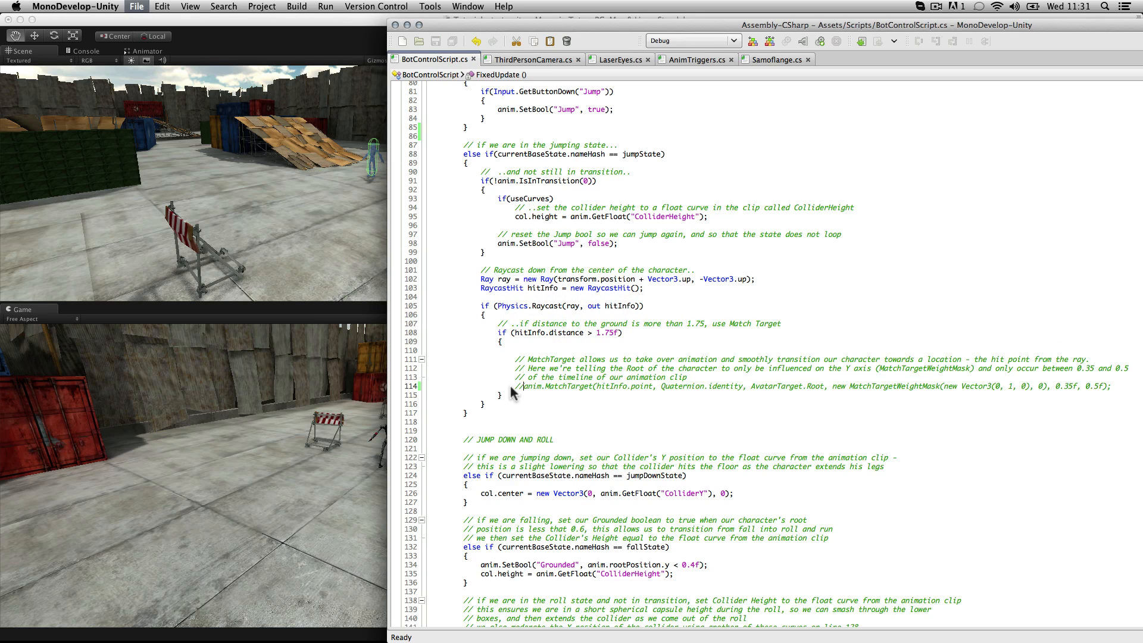
- Switch to Unity, play the game, jump the robot off the ramp with MatchTarget disabled to check its landing, and stop playback
click(332, 20)
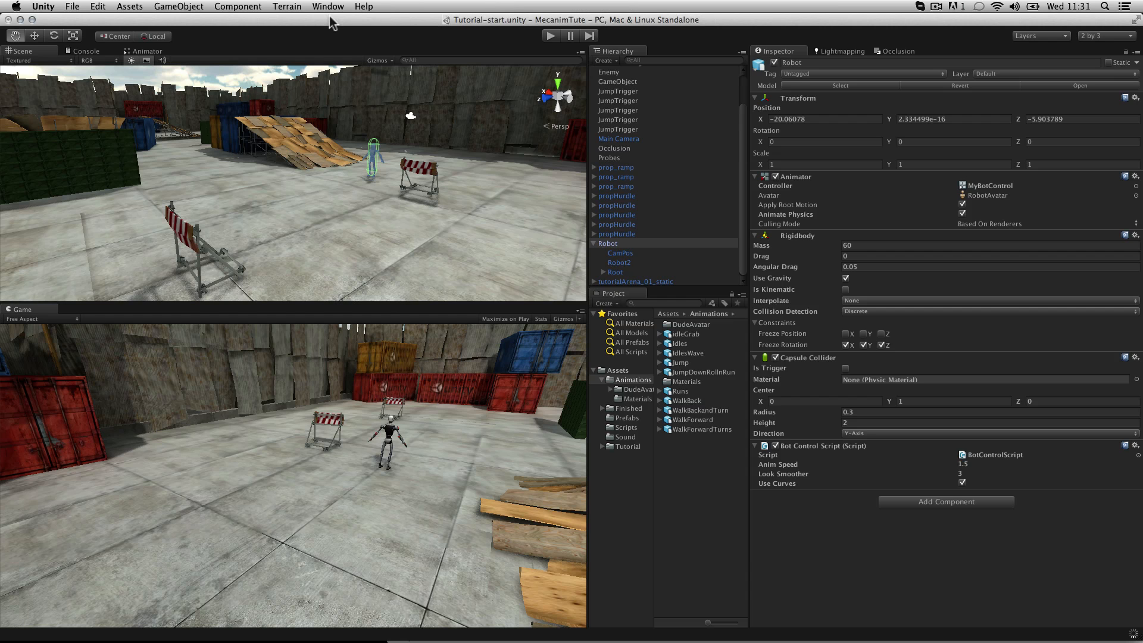
key(super+p)
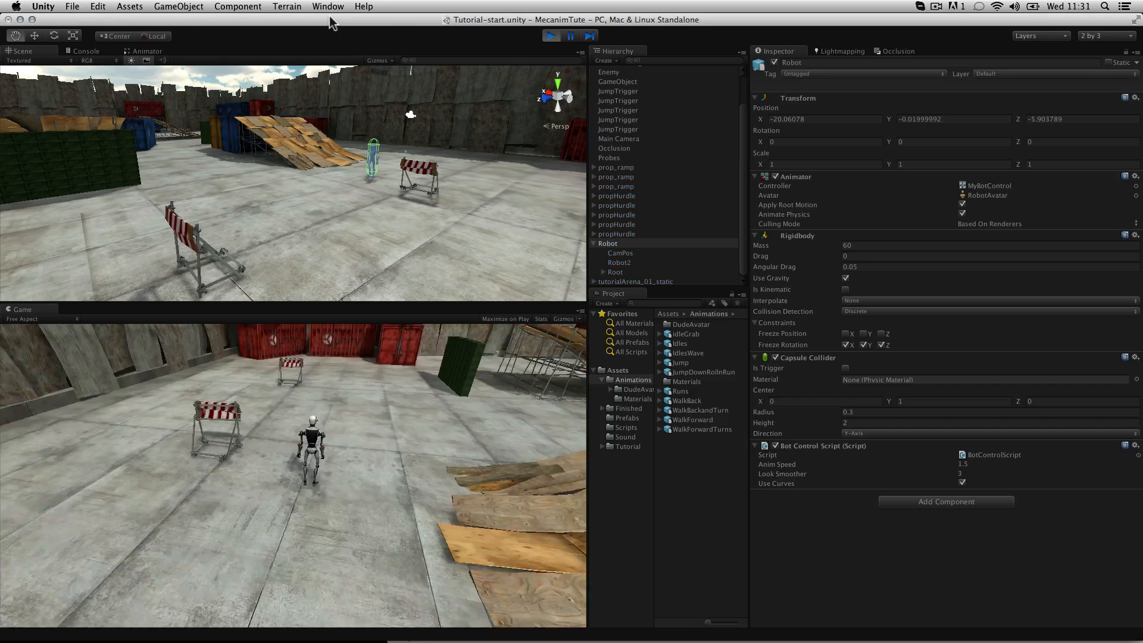
key(Up)
key(Right)
key(Left)
key(Left)
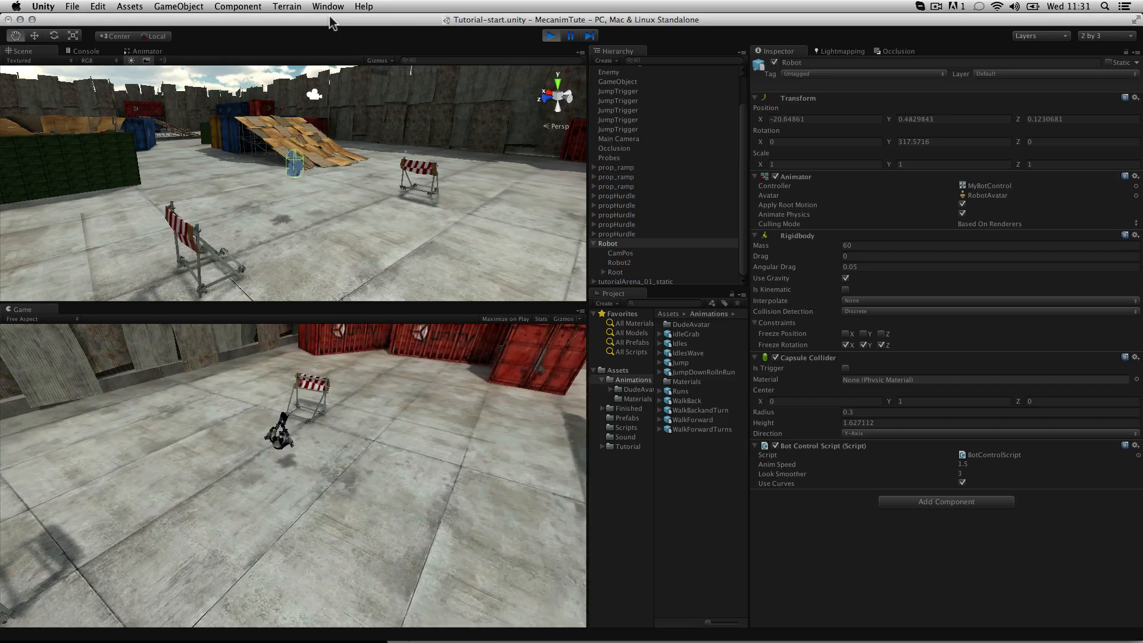
key(Left)
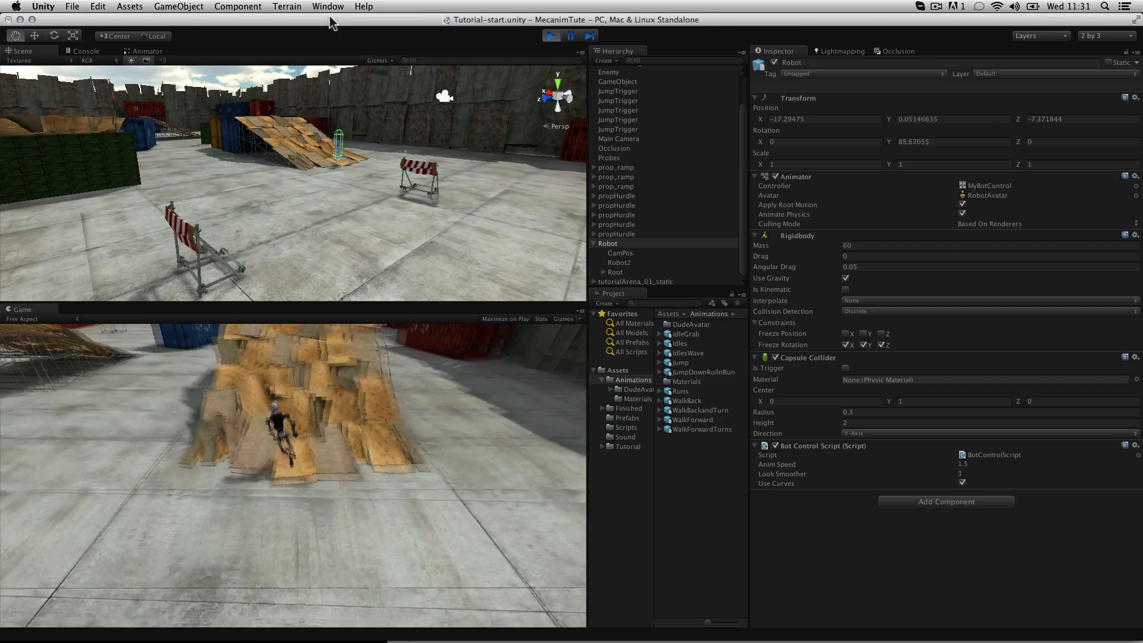
key(Left)
key(Up)
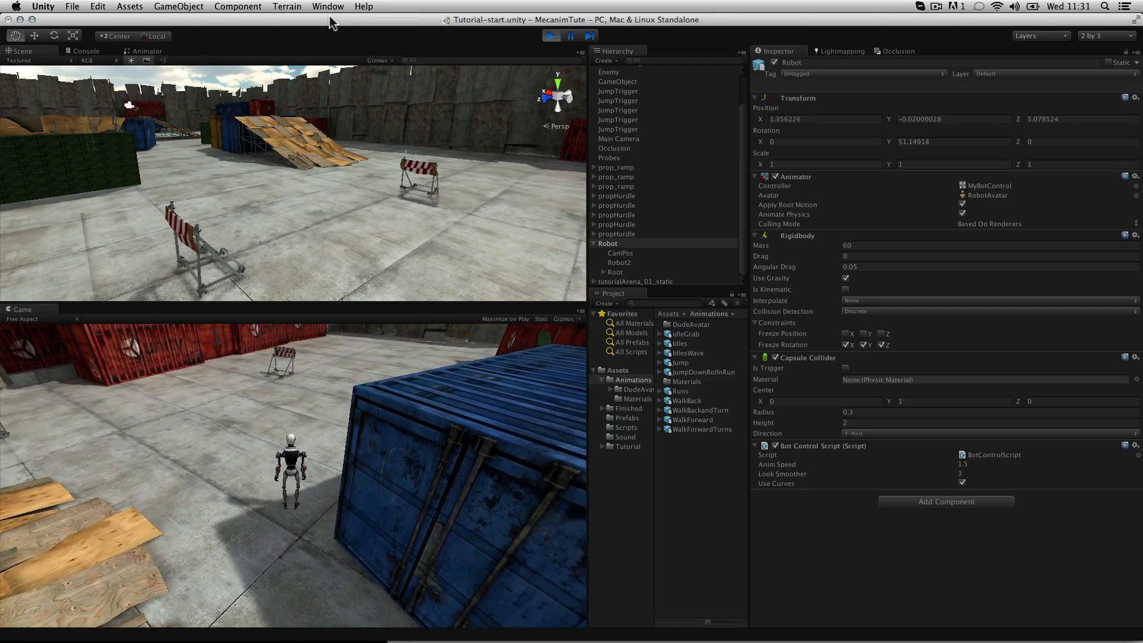
key(super+p)
- Switch to MonoDevelop, restore the commented-out anim.MatchTarget line in BotControlScript and review its AvatarTarget.Root argument
key(super+Tab)
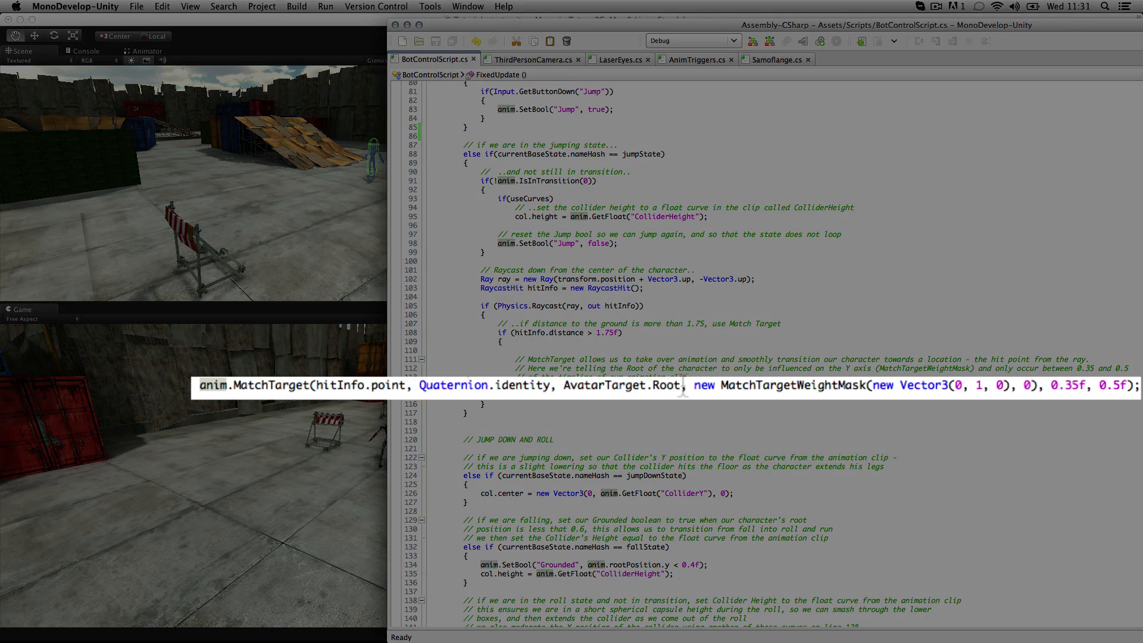
drag(683, 387, 661, 387)
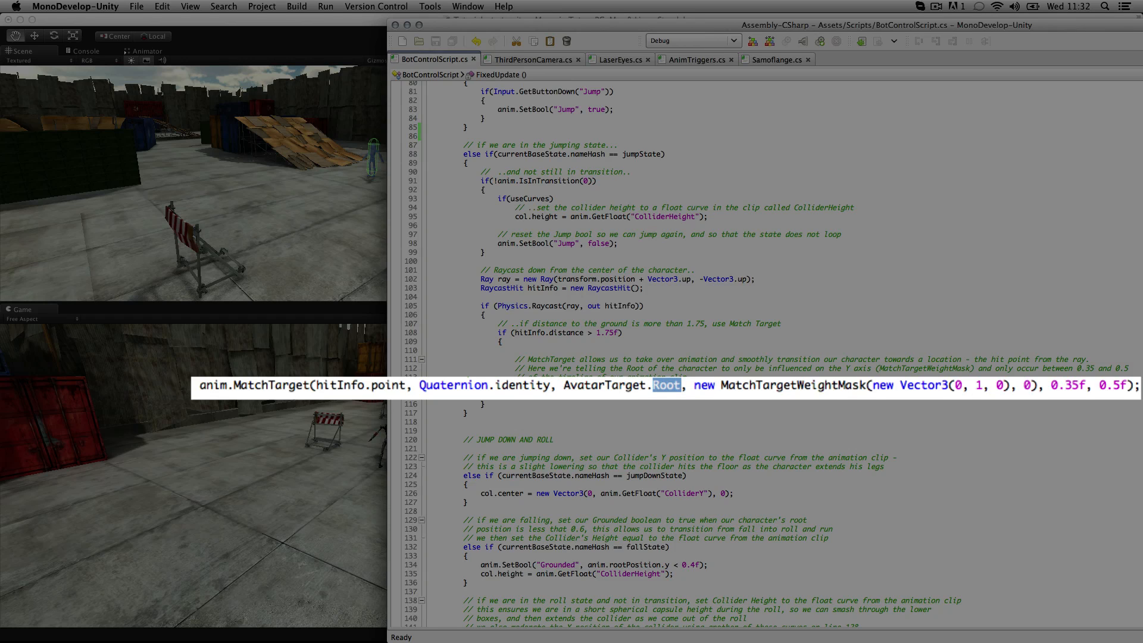
click(503, 395)
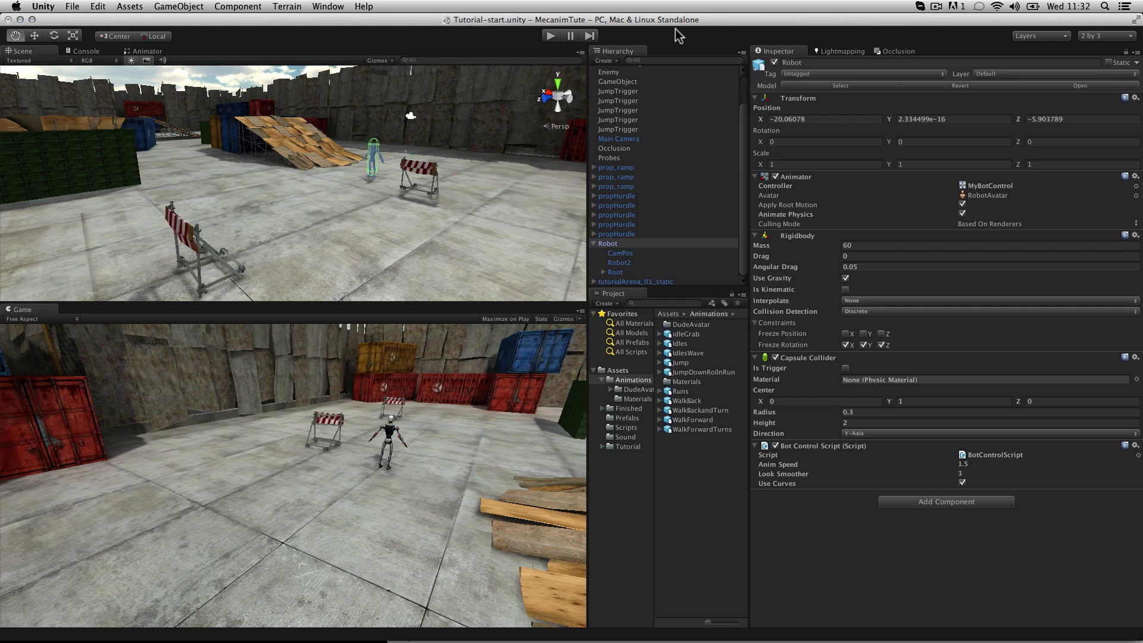
- Switch to Unity, collapse the Robot's children, and frame the first JumpTrigger object in the scene to examine its box collider
click(594, 243)
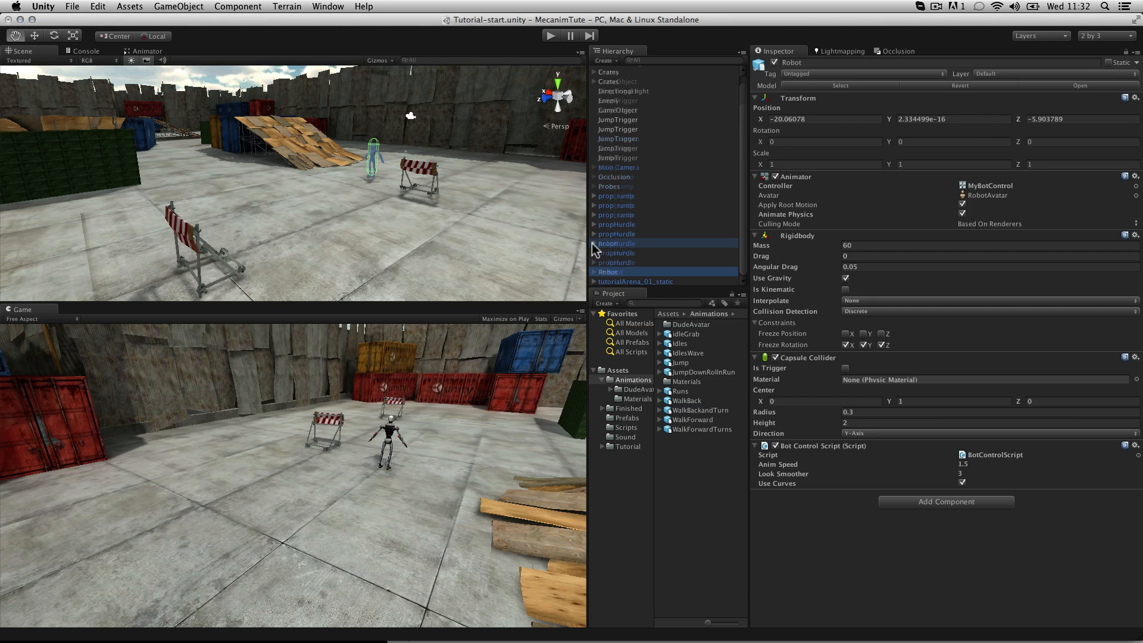
click(623, 121)
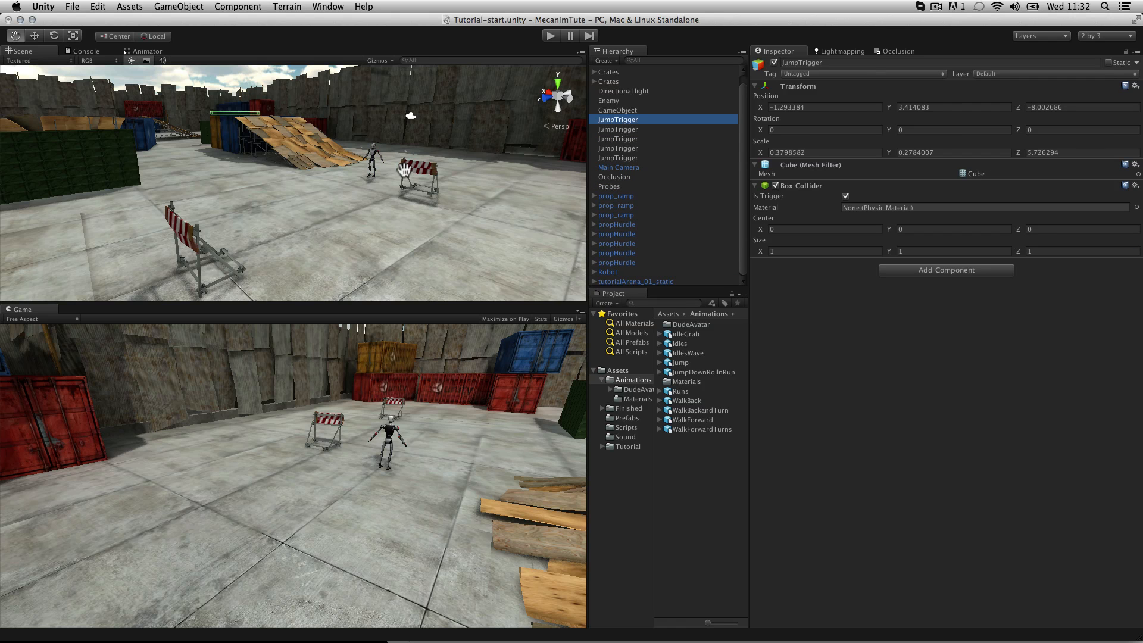
double_click(623, 121)
click(630, 129)
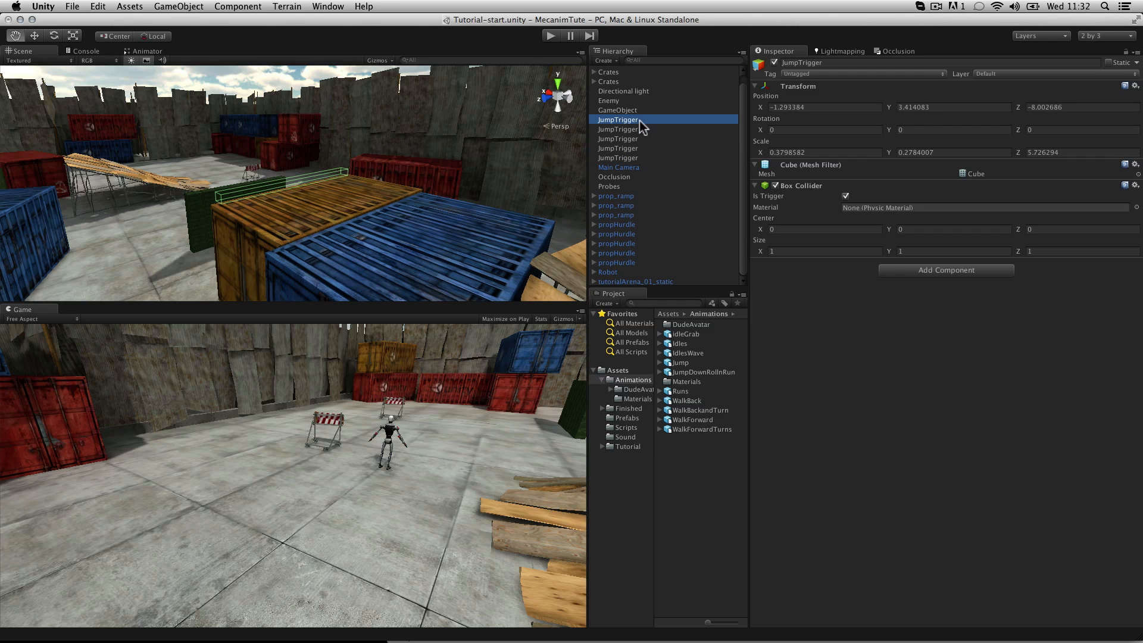
- Attach the AnimTriggers script from the Scripts folder to the Robot and review its OnTriggerEnter code in MonoDevelop
click(614, 272)
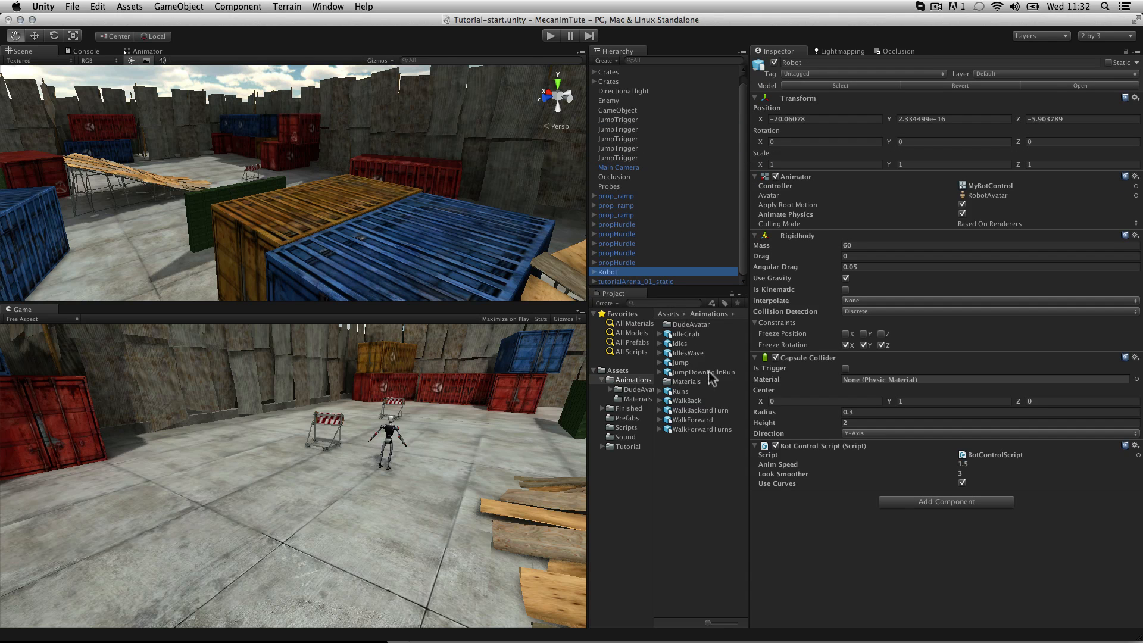
click(625, 428)
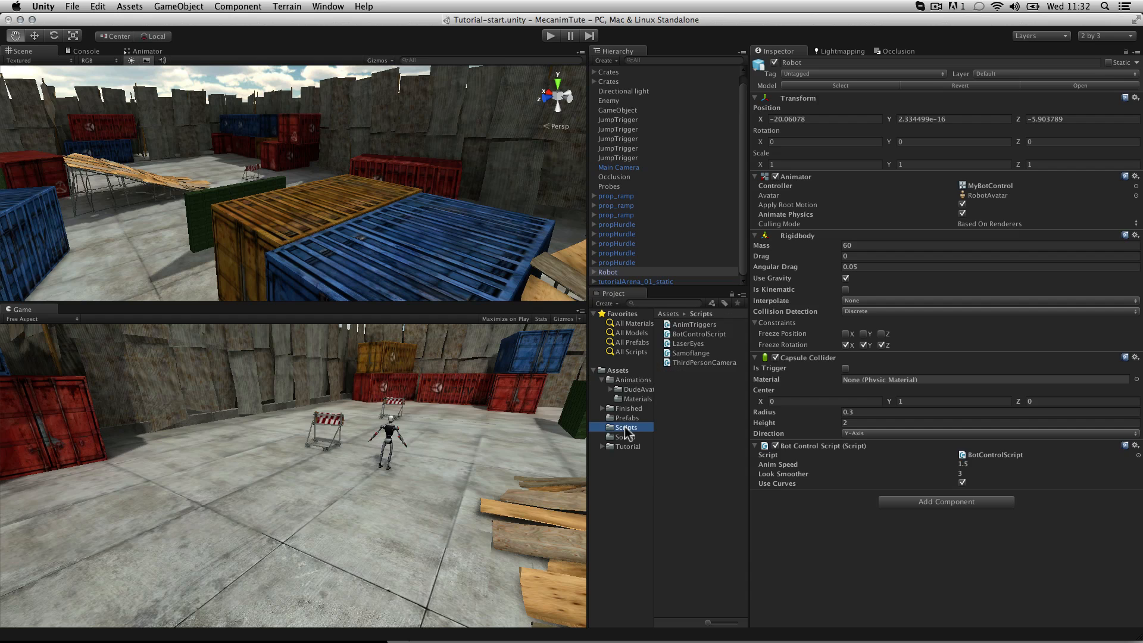
drag(679, 325, 829, 567)
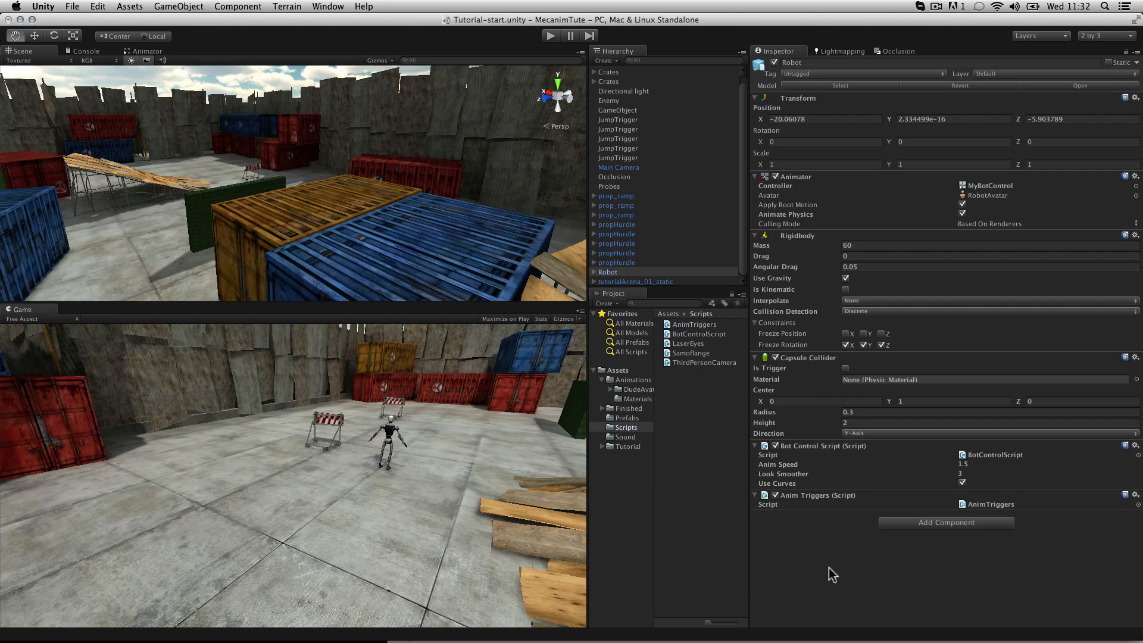
double_click(960, 507)
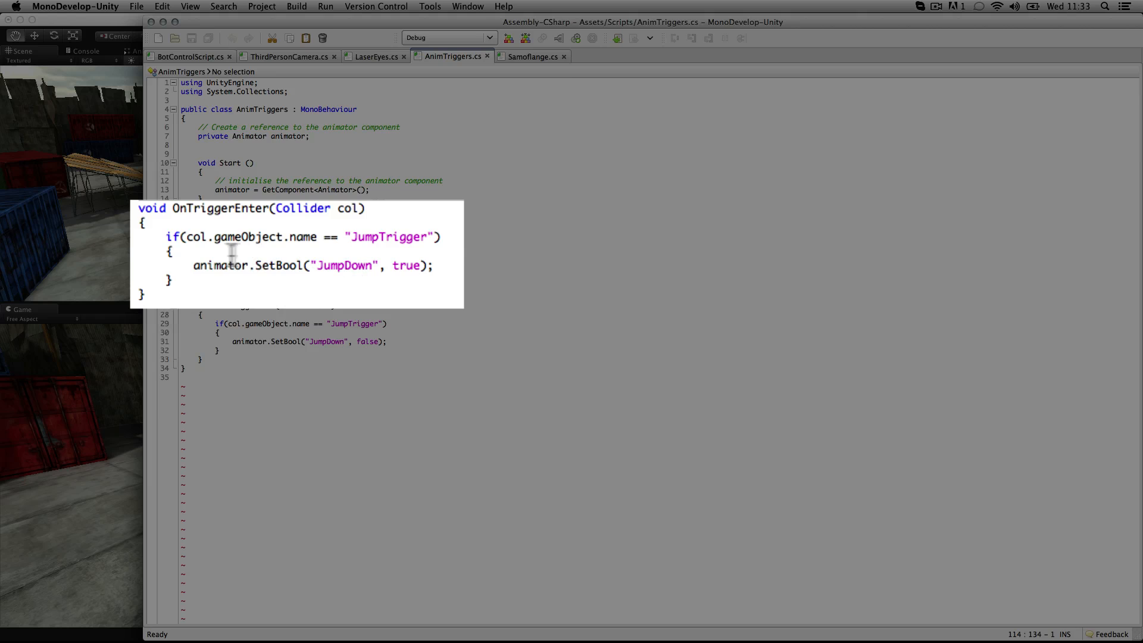
- Switch to Unity and add a Bool parameter named JumpDown to the robot's Animator controller
click(125, 30)
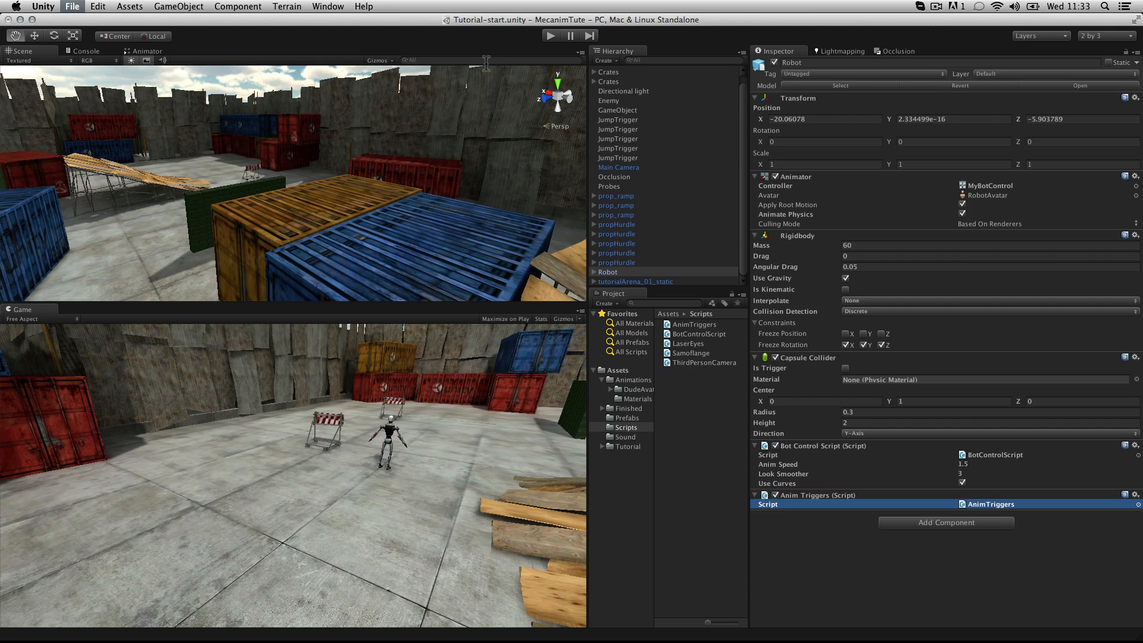
click(148, 52)
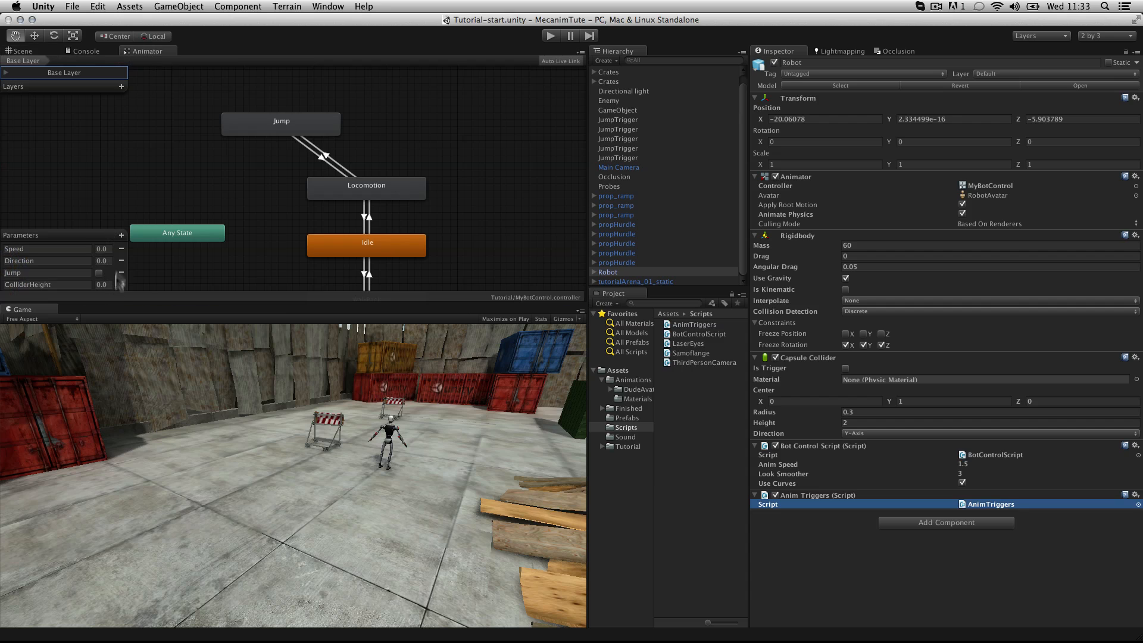
click(121, 236)
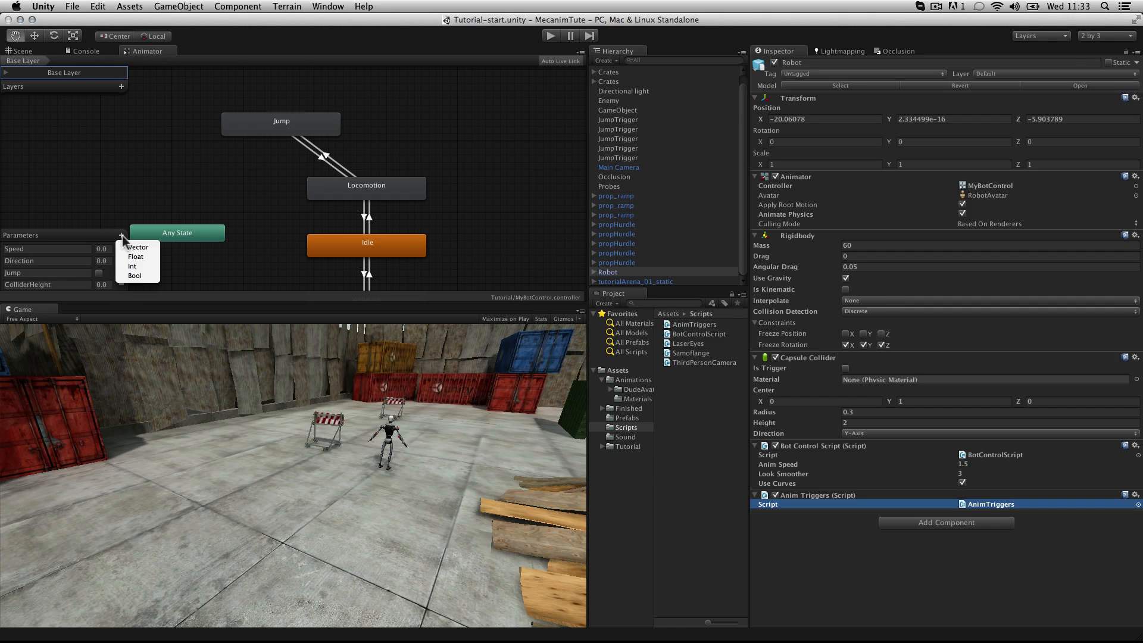
click(245, 291)
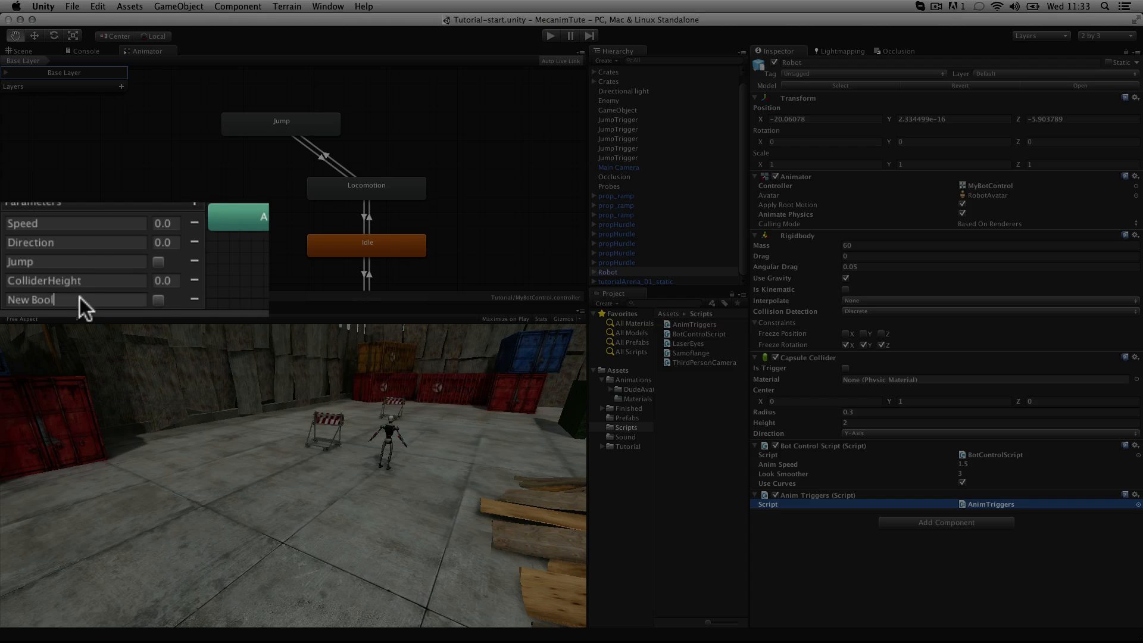
double_click(82, 301)
text(JumpDown)
- Examine the Fall, JumpDown and Roll clips of the JumpDownRollnRun animation and preview the Roll clip
click(633, 380)
click(703, 372)
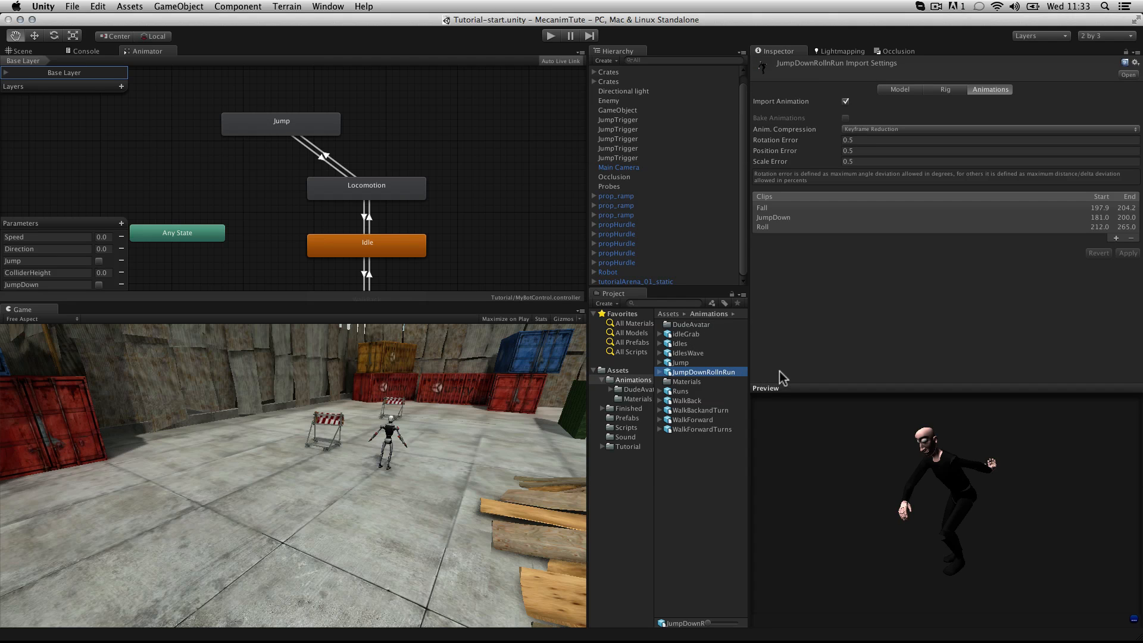
click(801, 210)
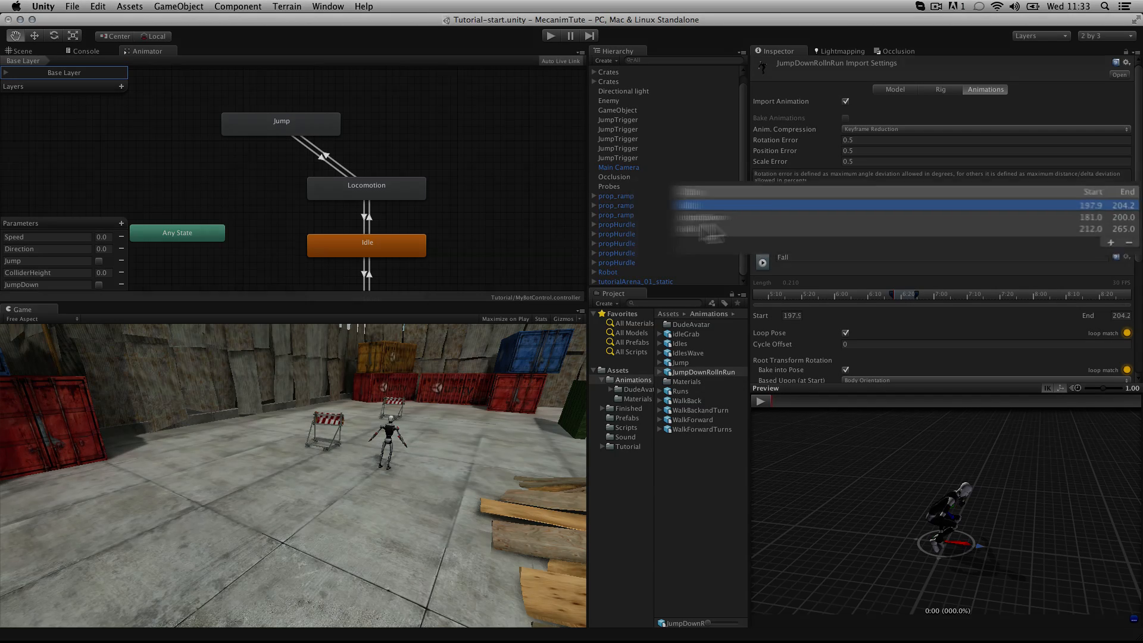
click(780, 219)
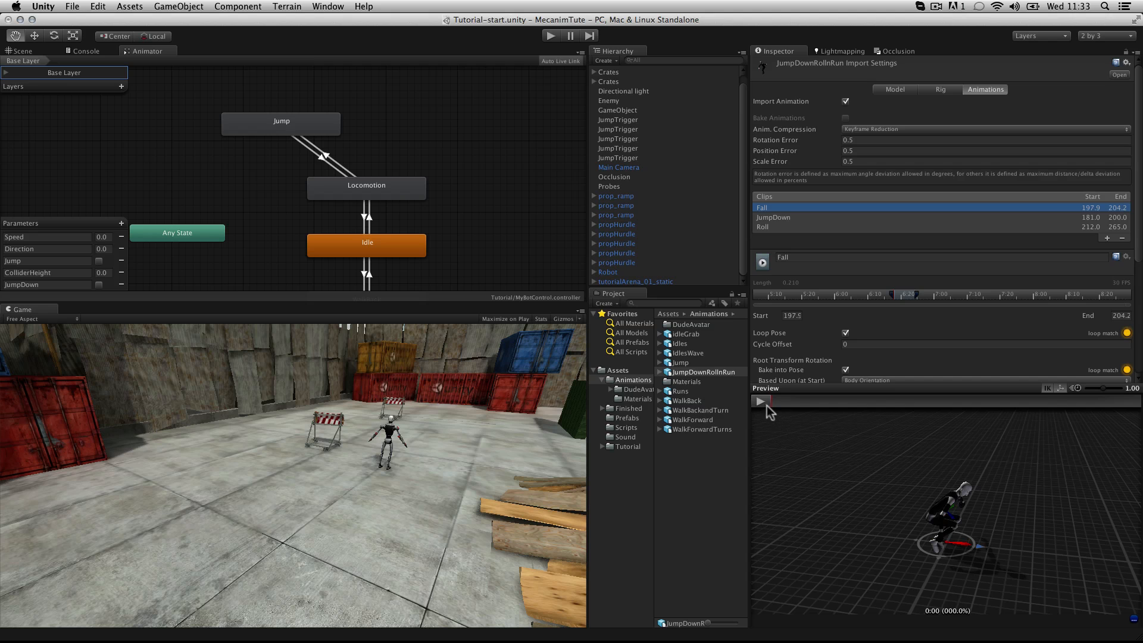
click(766, 405)
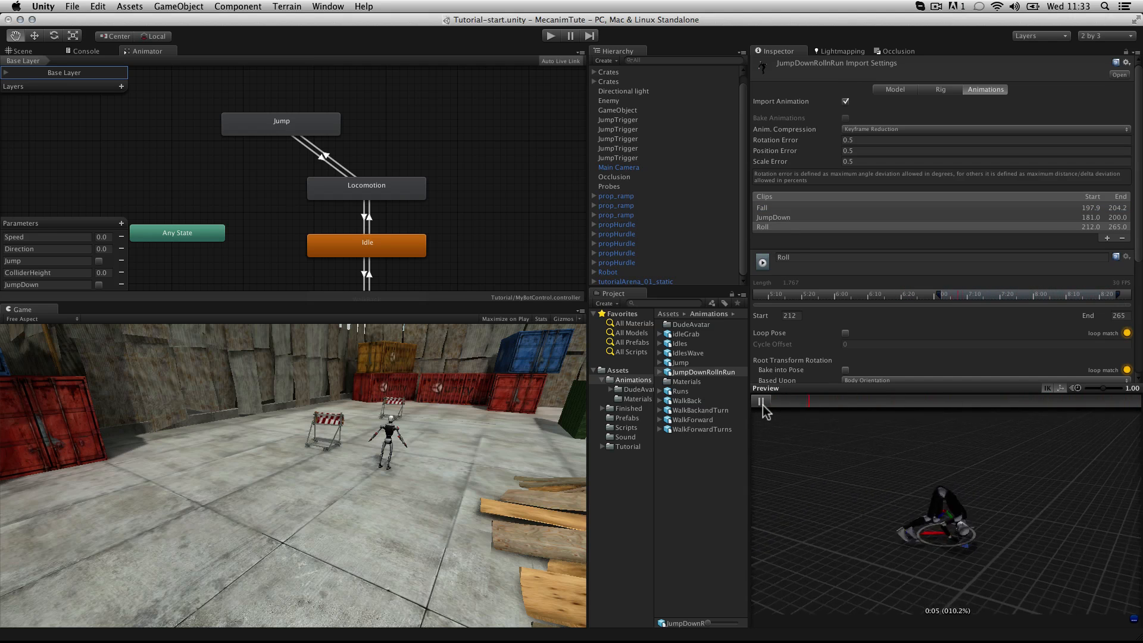
click(761, 401)
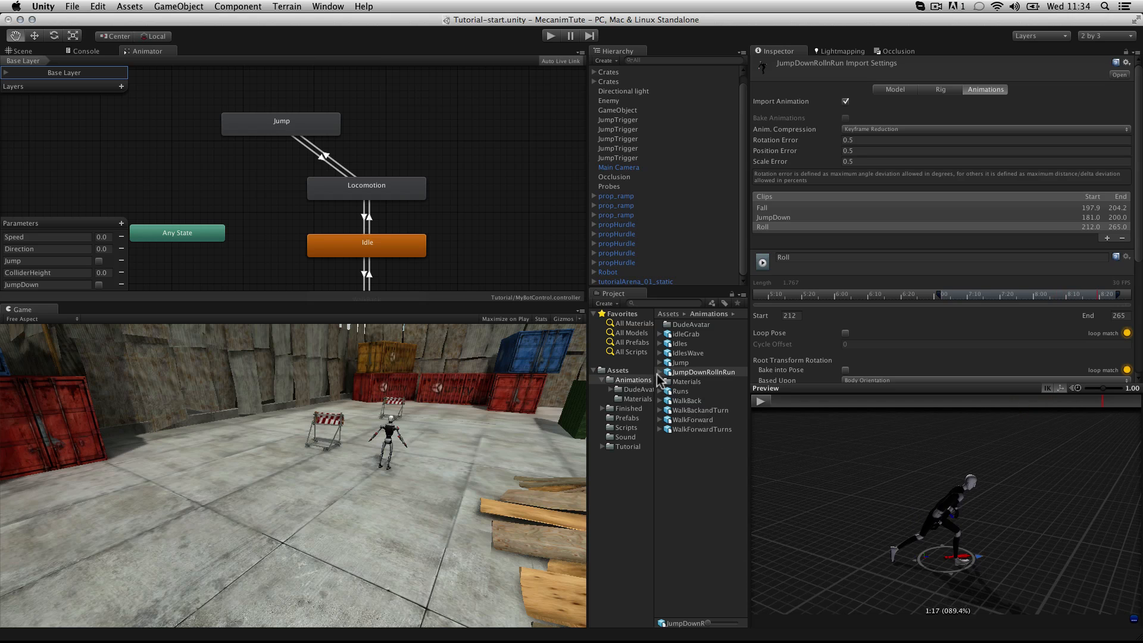
- Add the JumpDown clip from JumpDownRollnRun as a state in the Animator graph, level with the Jump state
click(660, 373)
scroll(708, 512, down, 8)
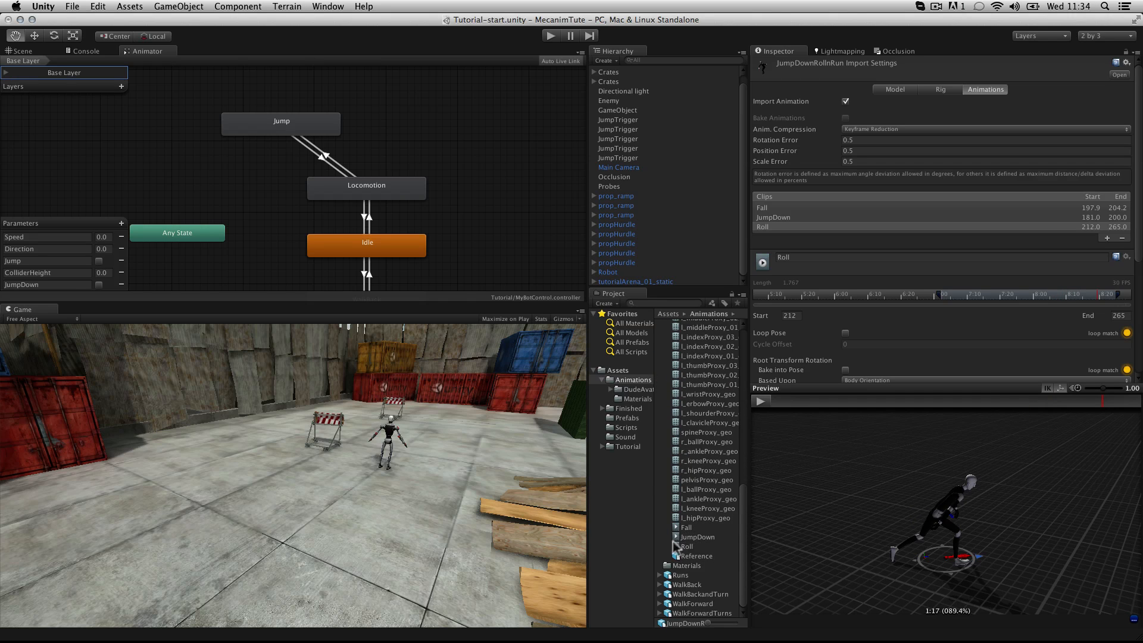
drag(679, 537, 502, 195)
mouse_move(458, 138)
mouse_down()
mouse_move(447, 126)
mouse_move(462, 120)
mouse_up()
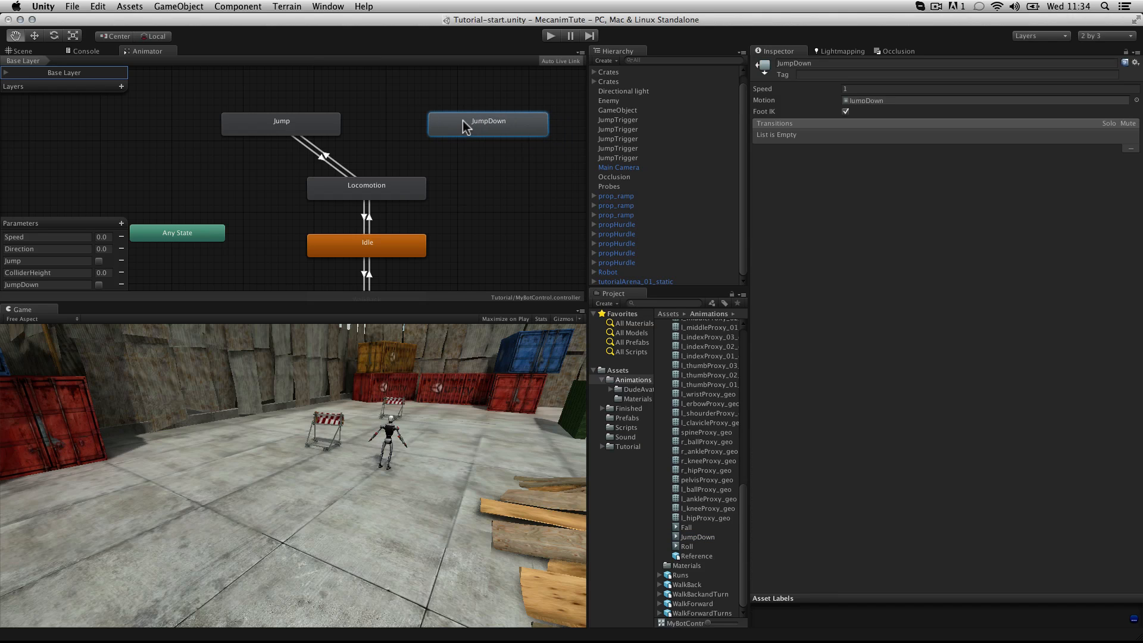
- Create a transition from Locomotion to JumpDown and set its condition to JumpDown true
right_click(419, 190)
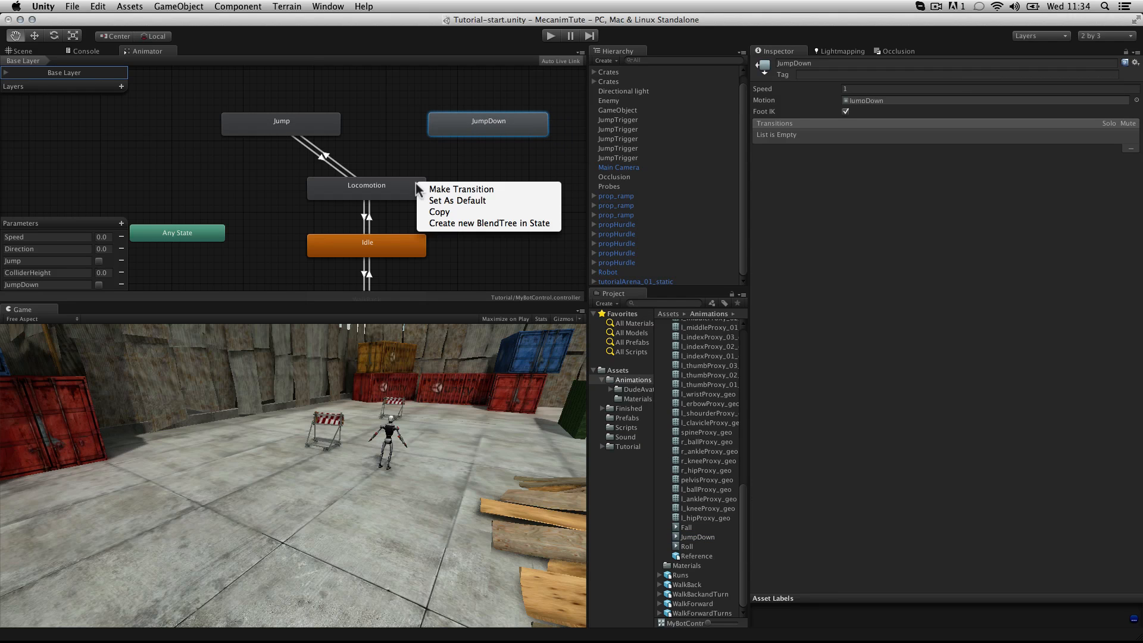
click(436, 189)
click(498, 119)
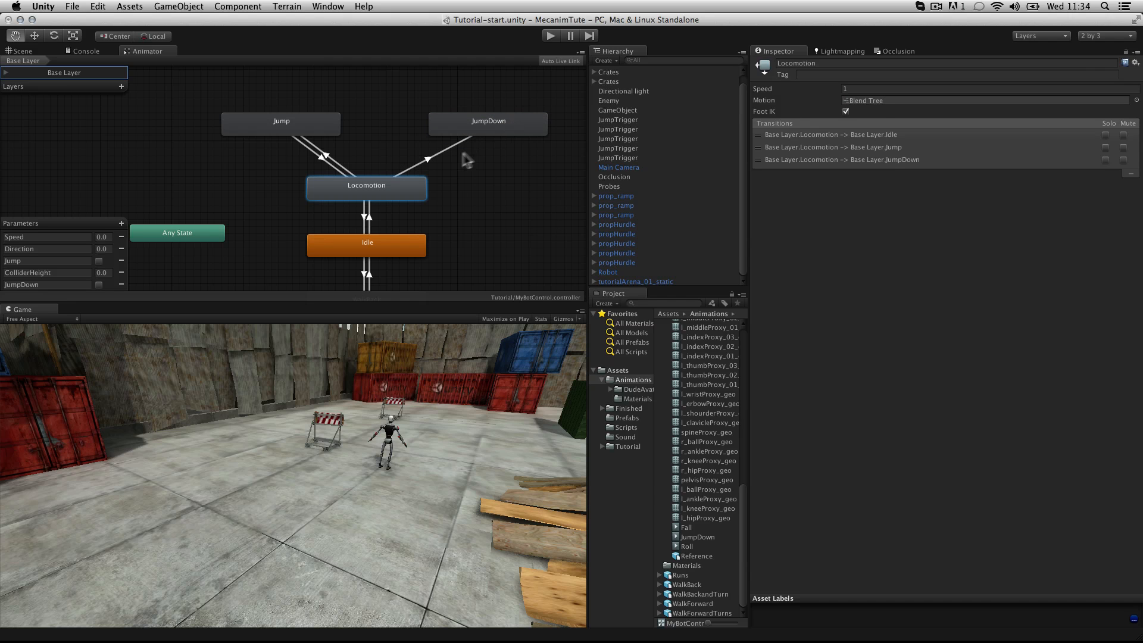
click(443, 153)
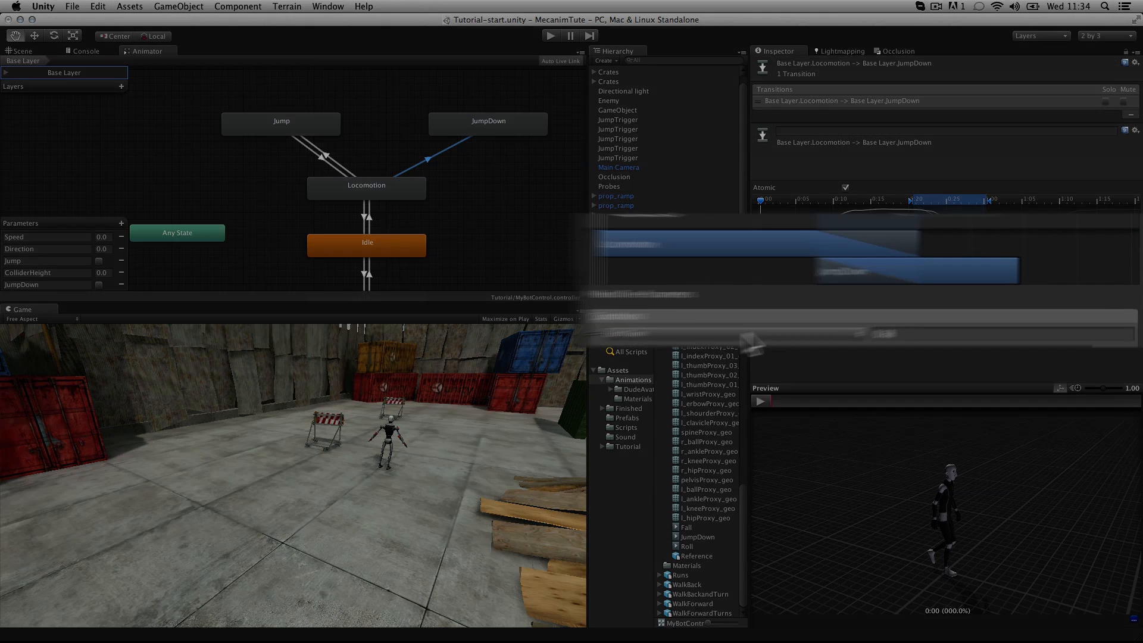
click(698, 342)
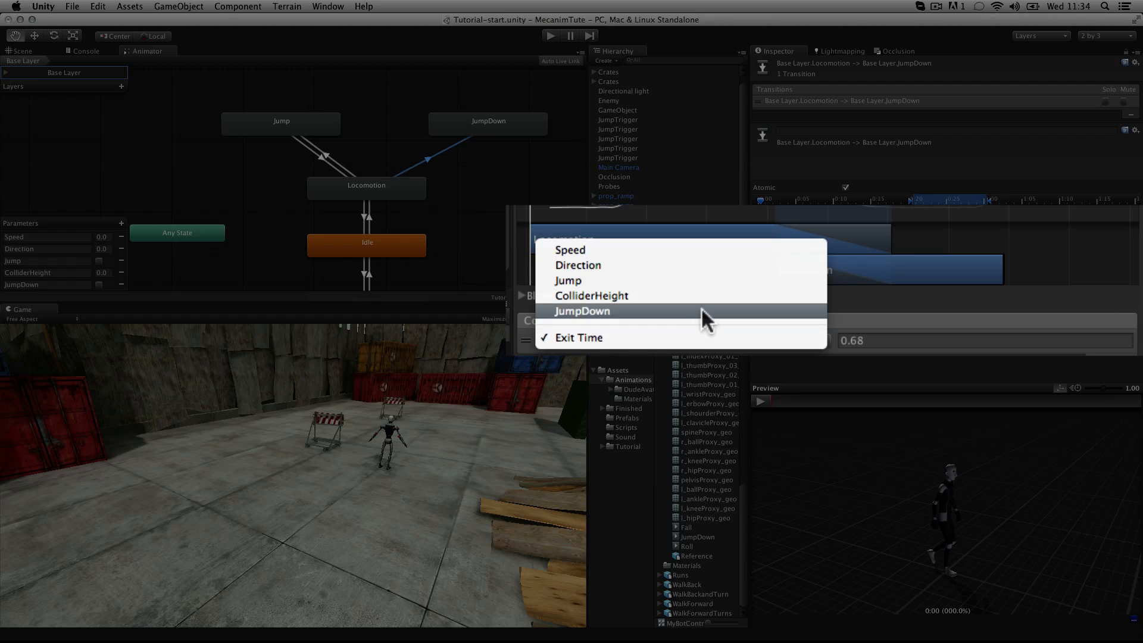
click(701, 307)
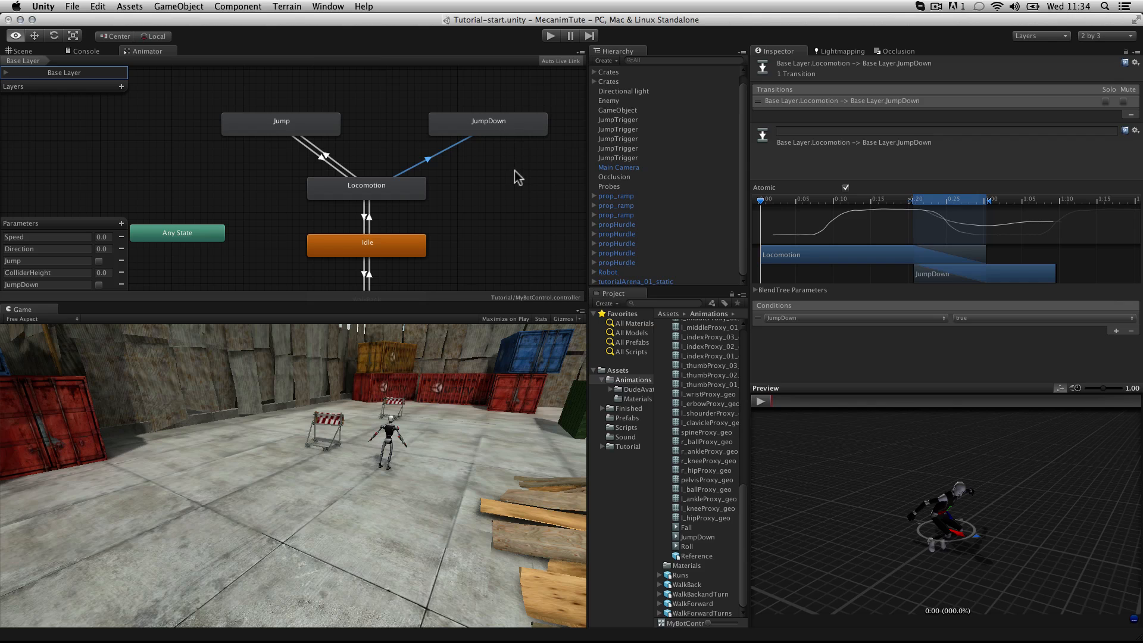
- Add the Fall clip as a state in the Animator graph and align it above the JumpDown state
alt+drag(515, 171, 508, 242)
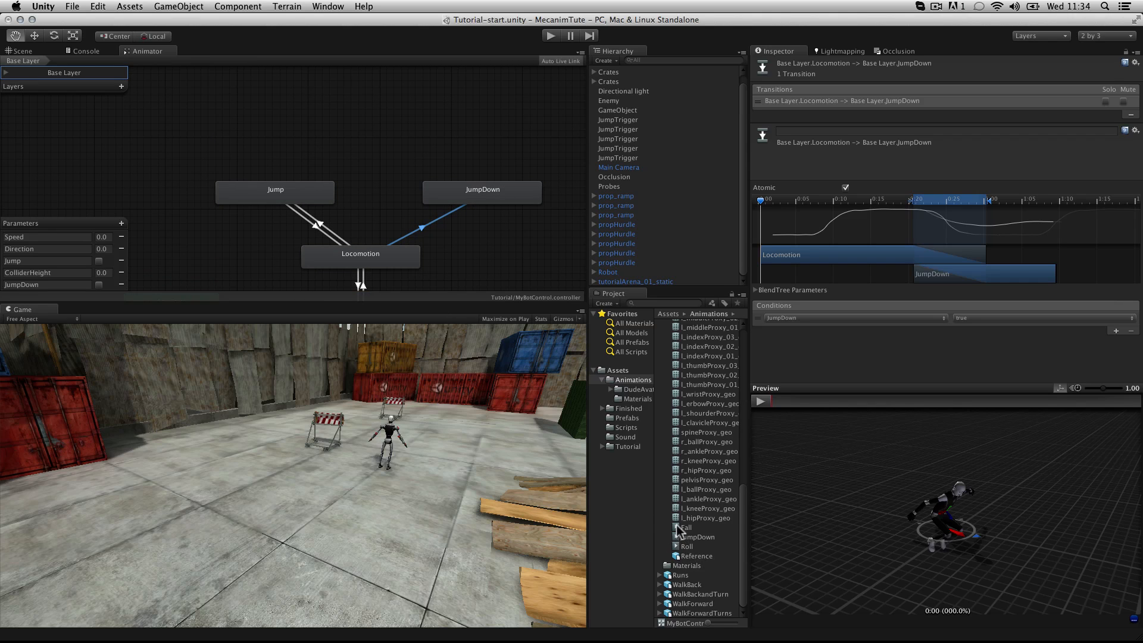
drag(678, 528, 456, 121)
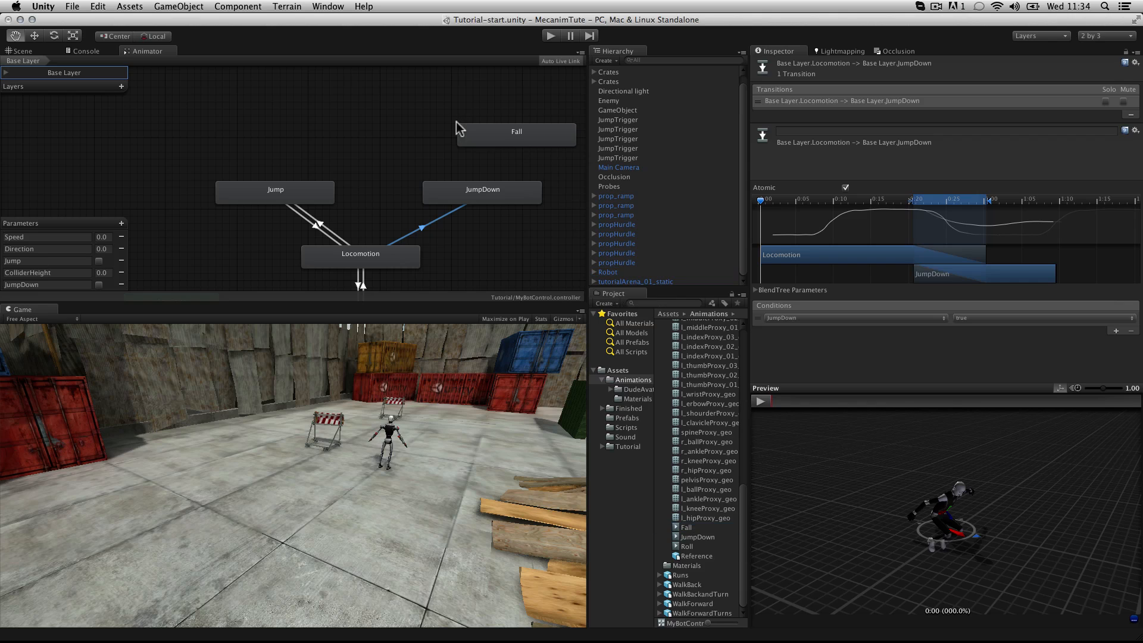
drag(559, 143, 516, 137)
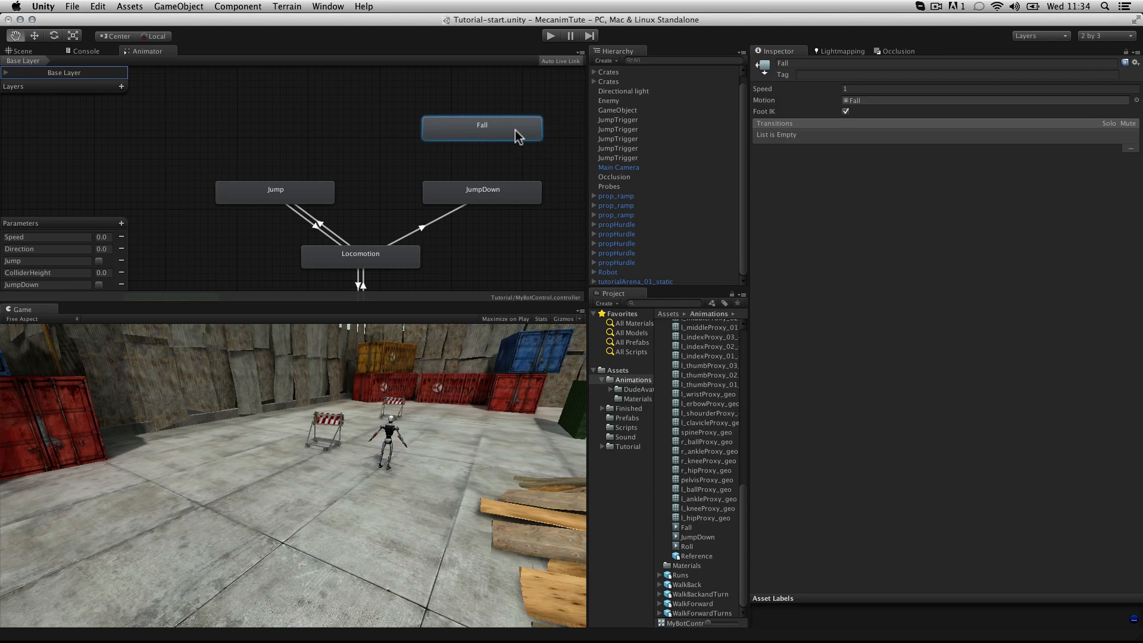
- Create a transition from the JumpDown state to the Fall state and show its transition settings
right_click(510, 191)
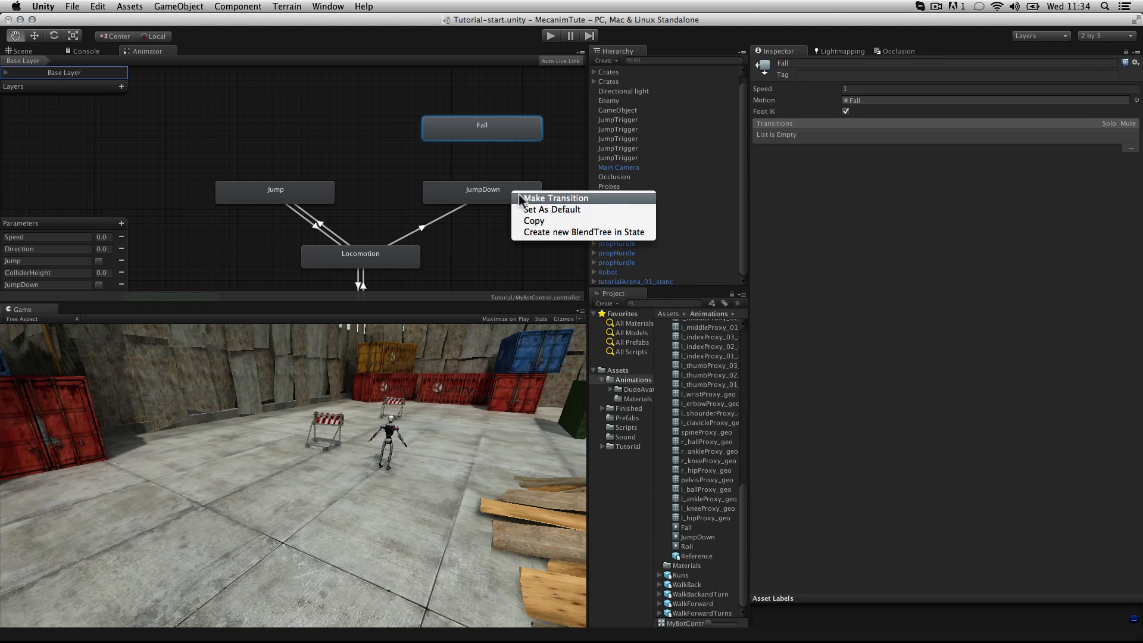
click(521, 194)
click(485, 137)
click(484, 127)
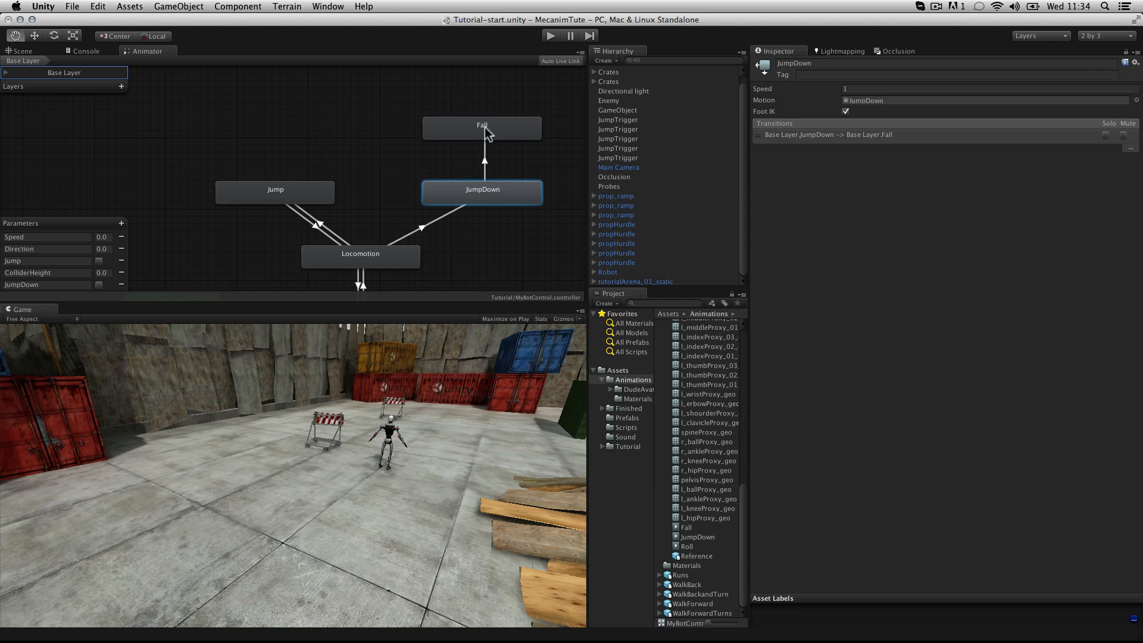
click(484, 163)
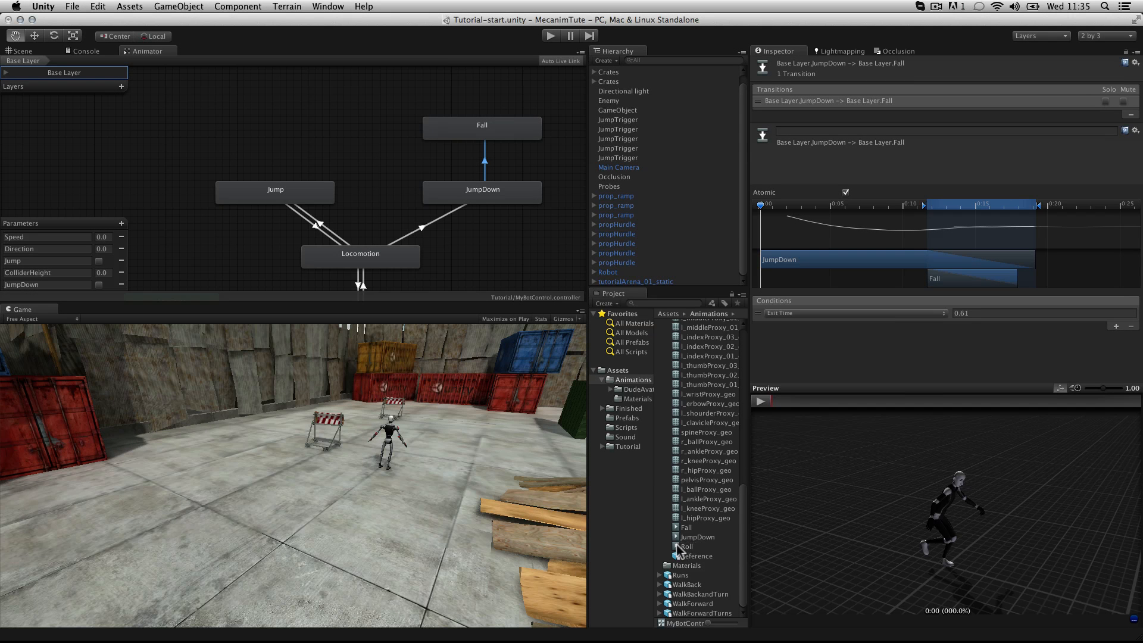
- Add the Roll clip as a state above Fall, then create a Fall to Roll transition that keeps the Exit Time condition
drag(337, 108, 373, 88)
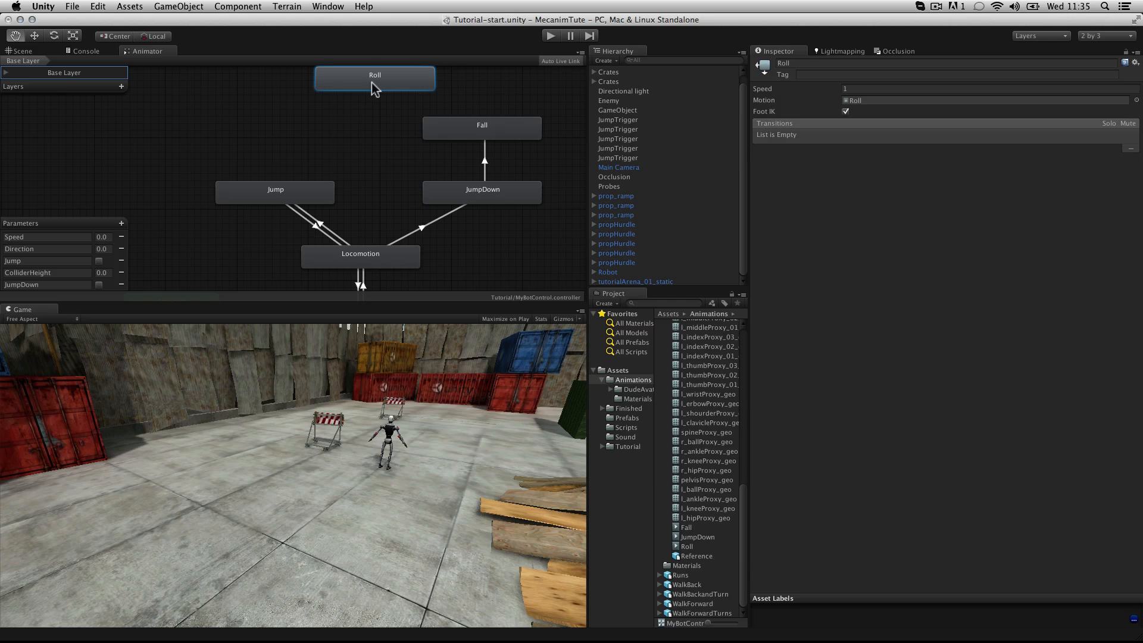
right_click(481, 126)
click(489, 131)
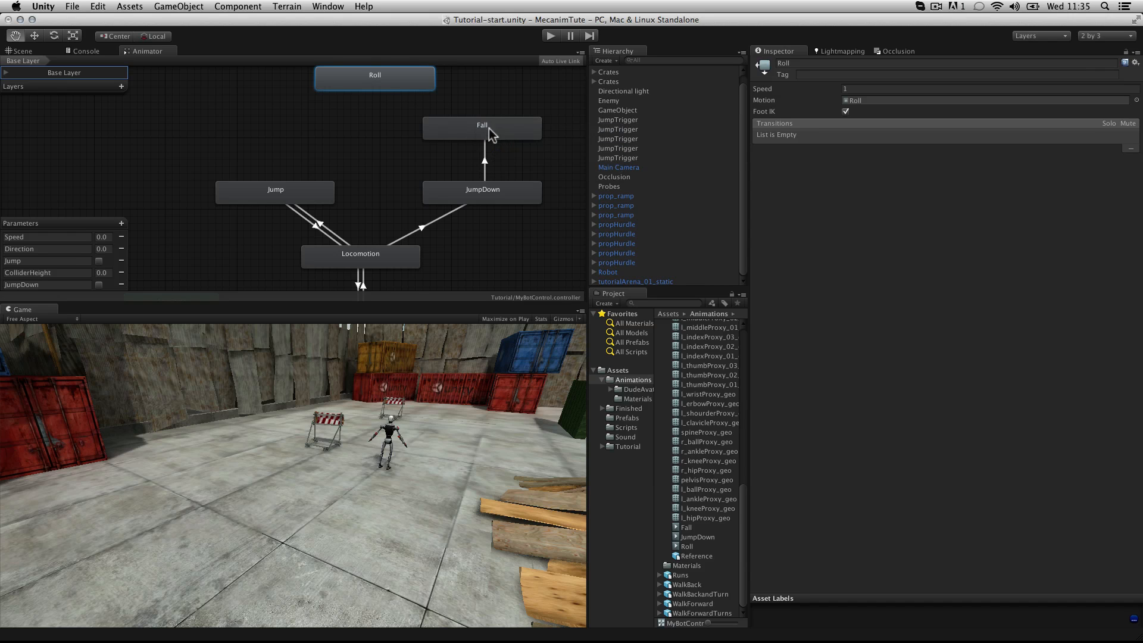
click(399, 85)
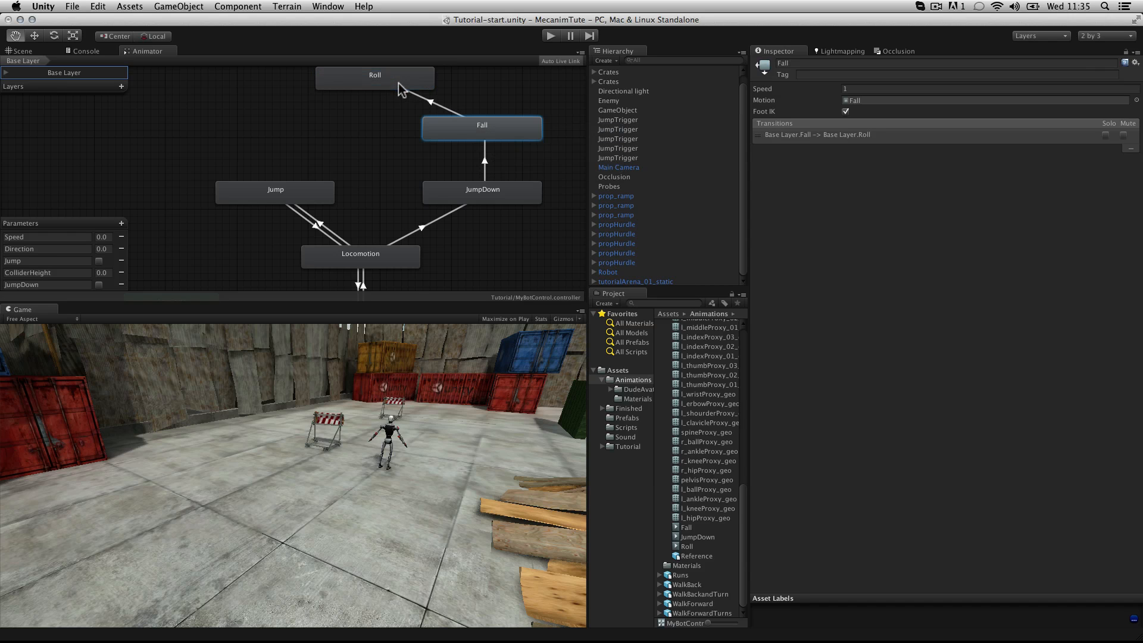
click(440, 106)
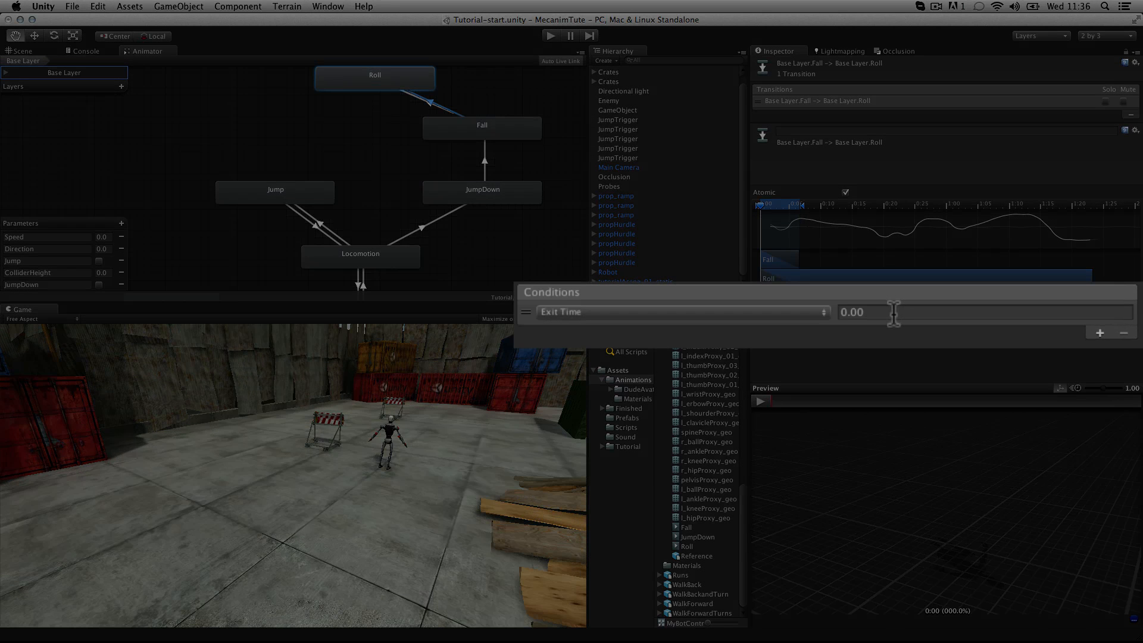
click(710, 308)
click(715, 316)
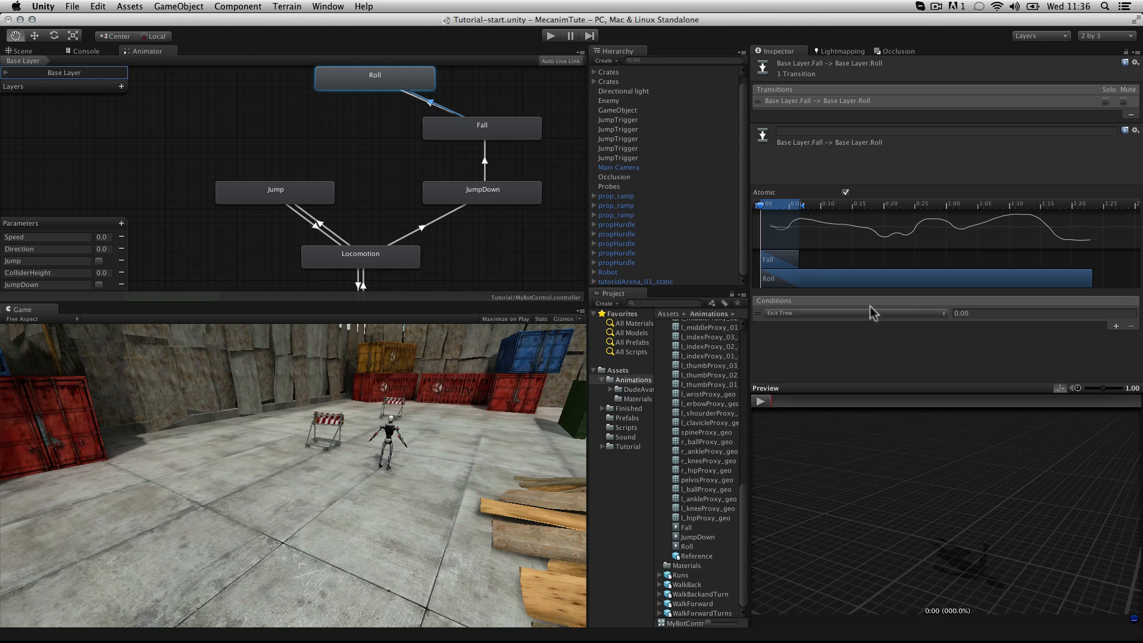
- Create a transition from Roll back to Locomotion, align Roll above Locomotion, and show the new transition's settings
right_click(376, 83)
click(390, 84)
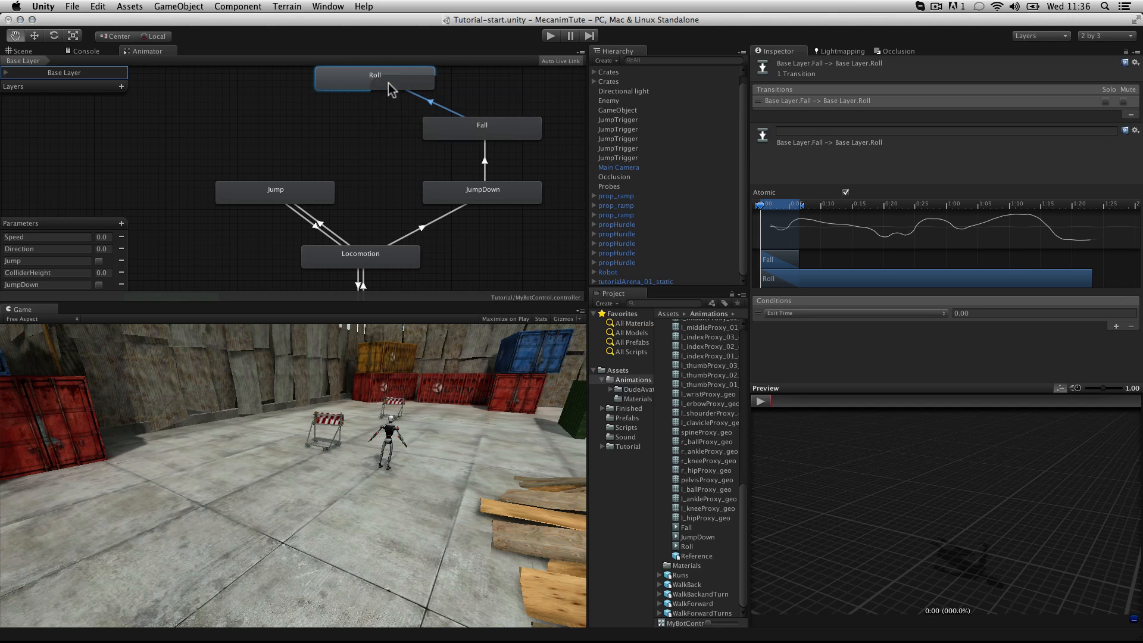
click(372, 263)
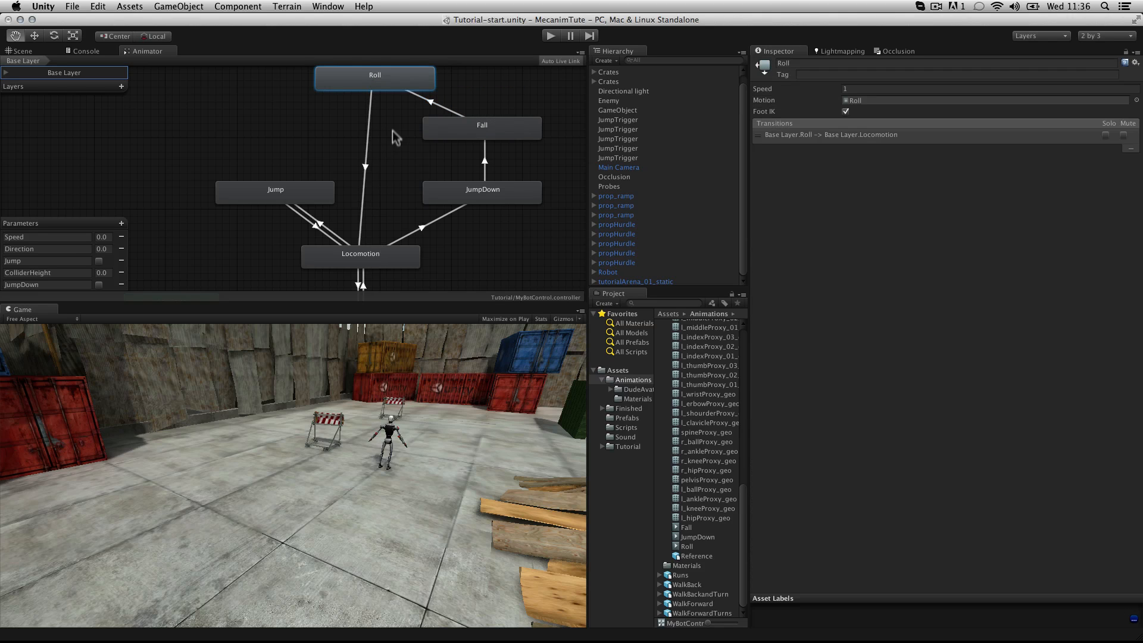
drag(402, 86, 387, 87)
click(358, 152)
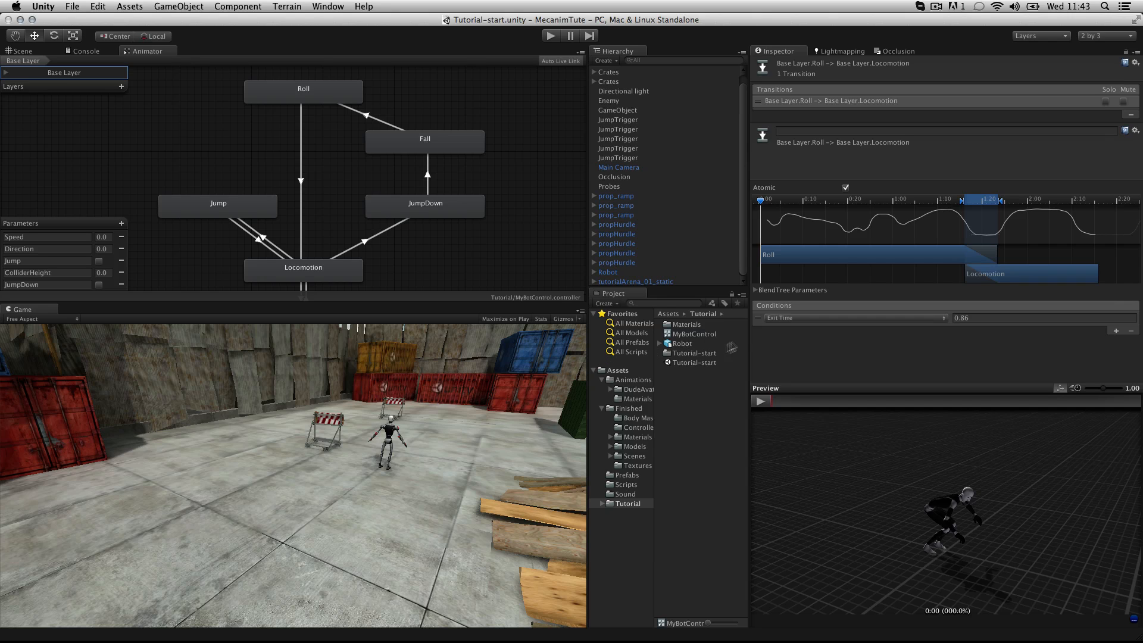
- Examine the ColliderY and gravityWeight curves of the JumpDown clip in JumpDownRollnRun while scrubbing its preview
click(634, 380)
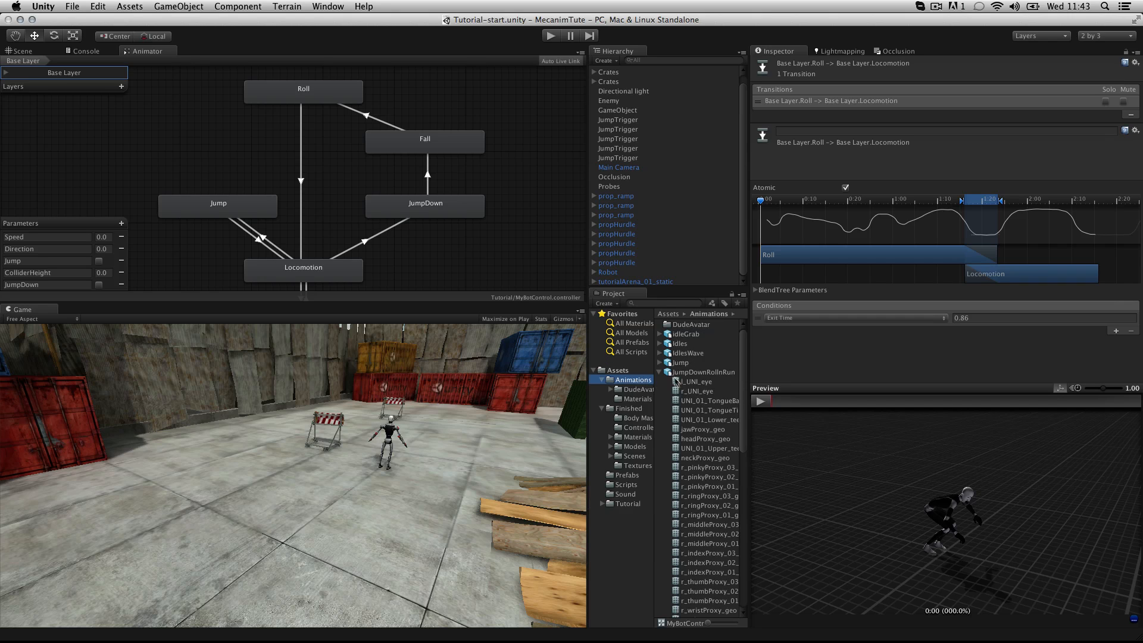
click(703, 373)
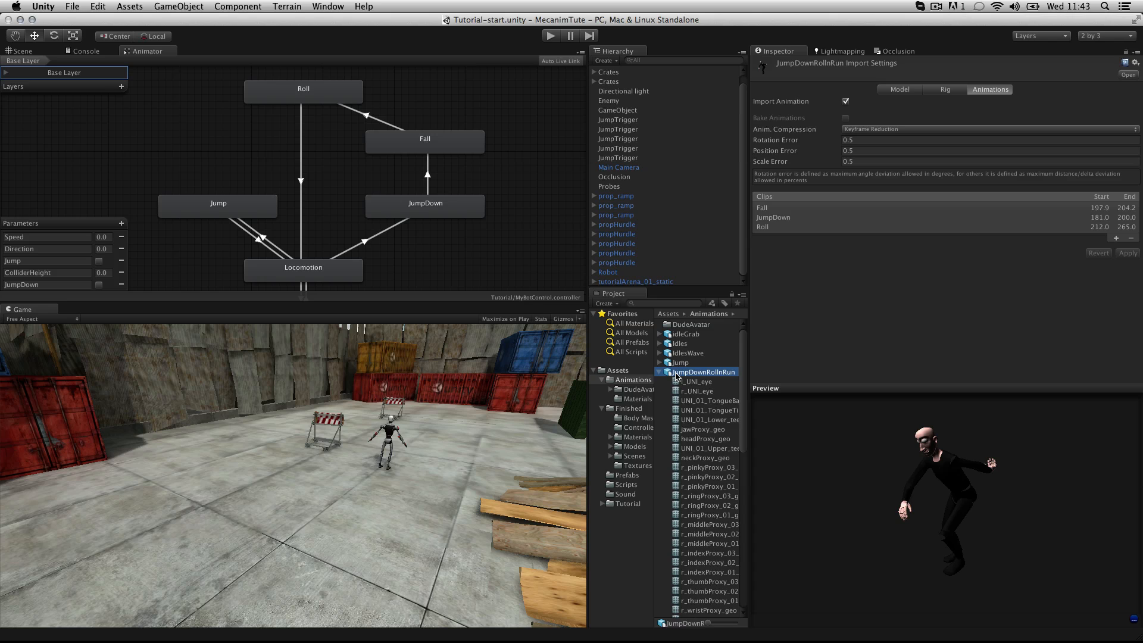
click(804, 220)
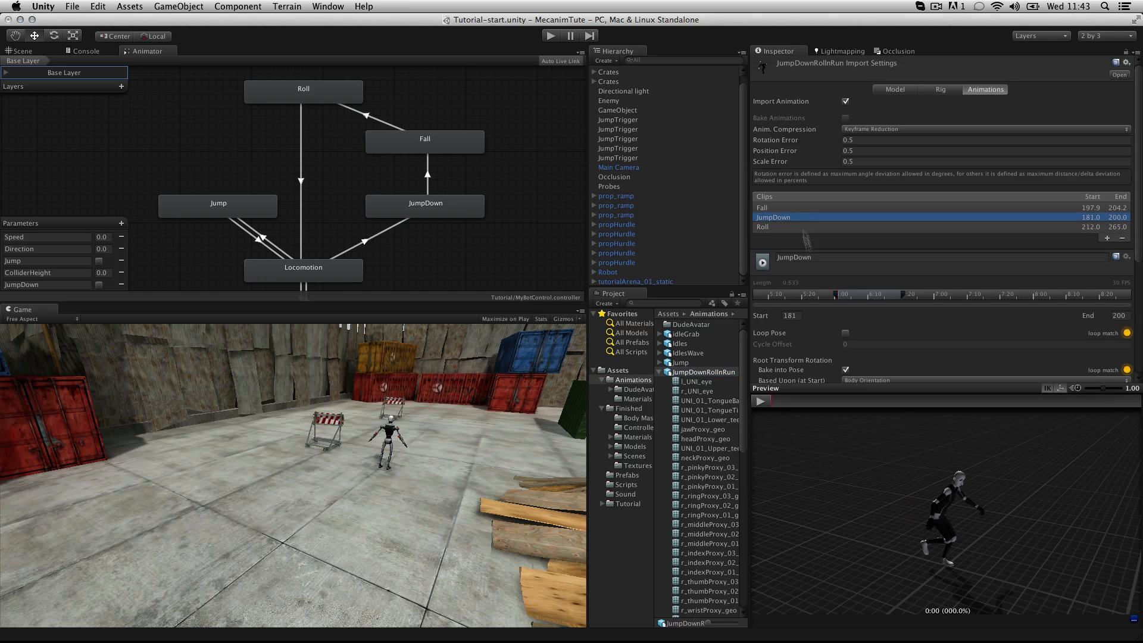
scroll(839, 338, down, 5)
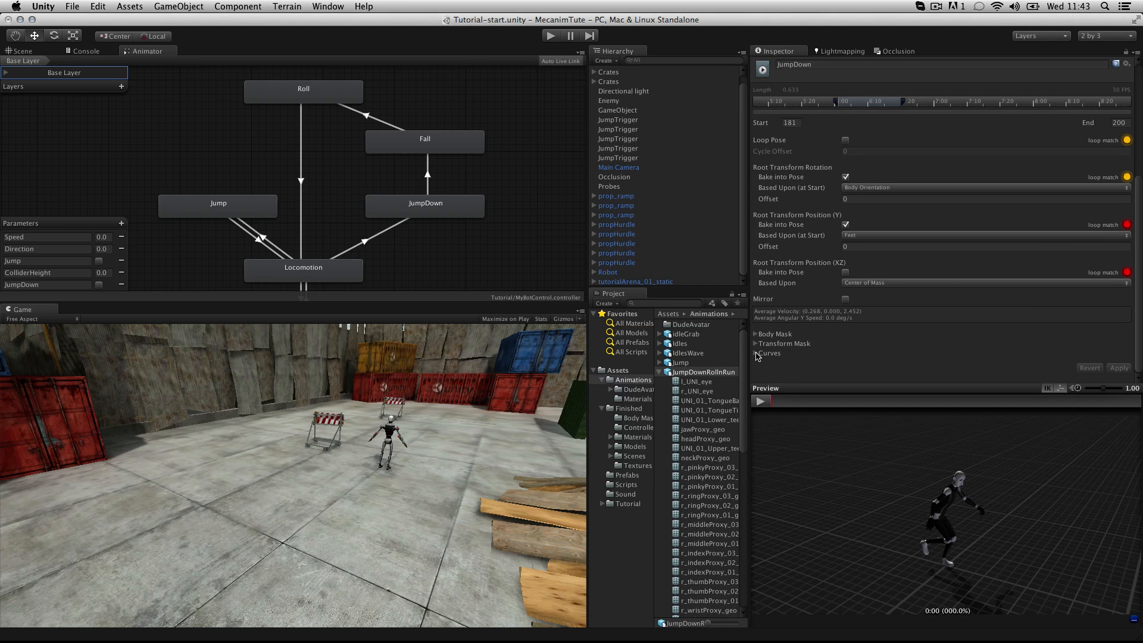
click(757, 353)
scroll(883, 340, down, 3)
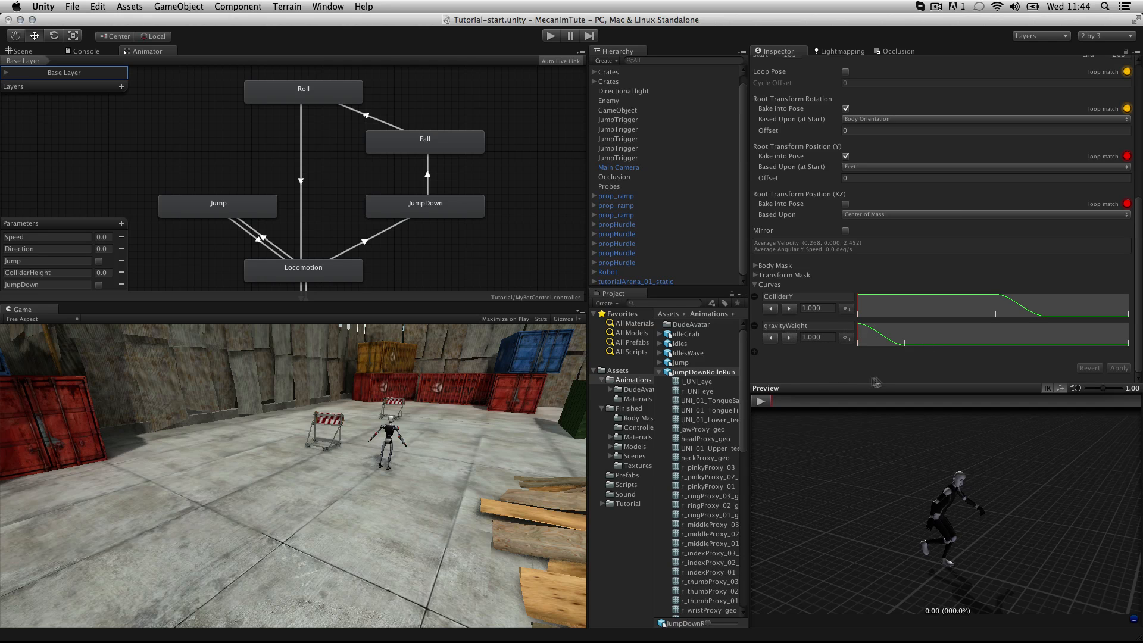
drag(772, 403, 902, 398)
drag(761, 292, 1125, 280)
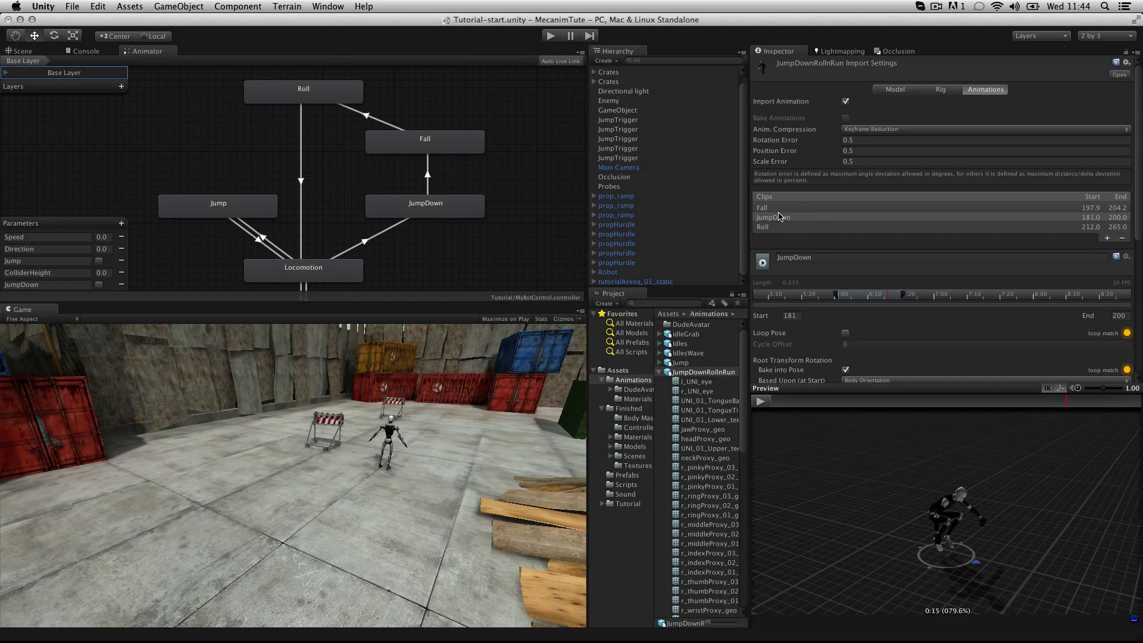
- Examine the curves of the Fall and Roll clips in JumpDownRollnRun, scrubbing the Roll preview to compare ColliderHeight and ColliderY
click(780, 209)
scroll(865, 358, down, 8)
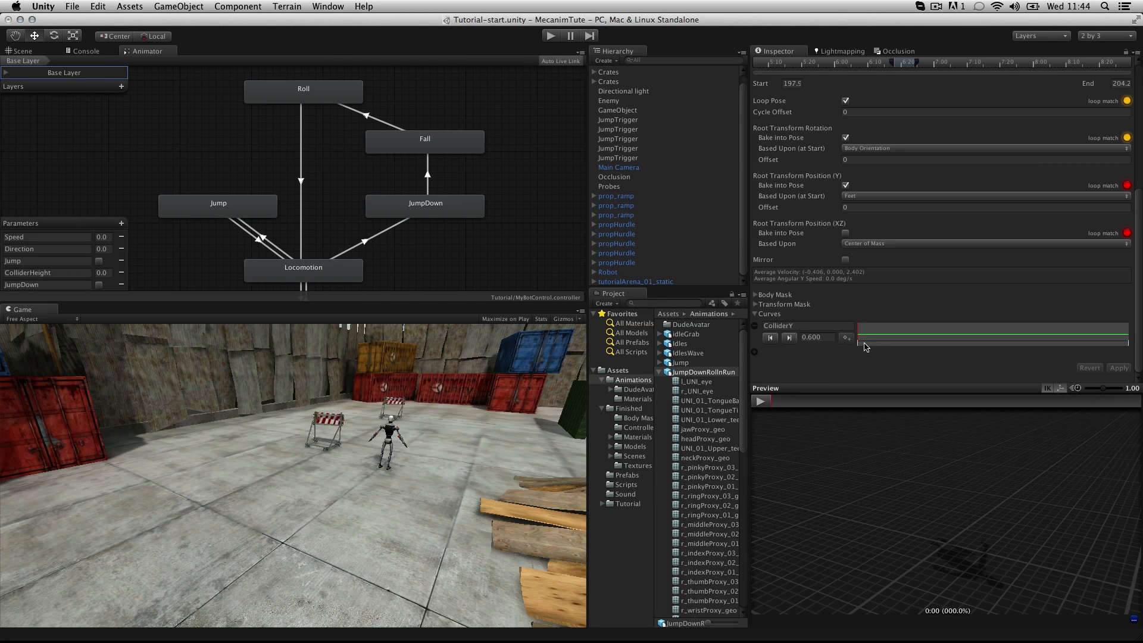
scroll(916, 300, up, 8)
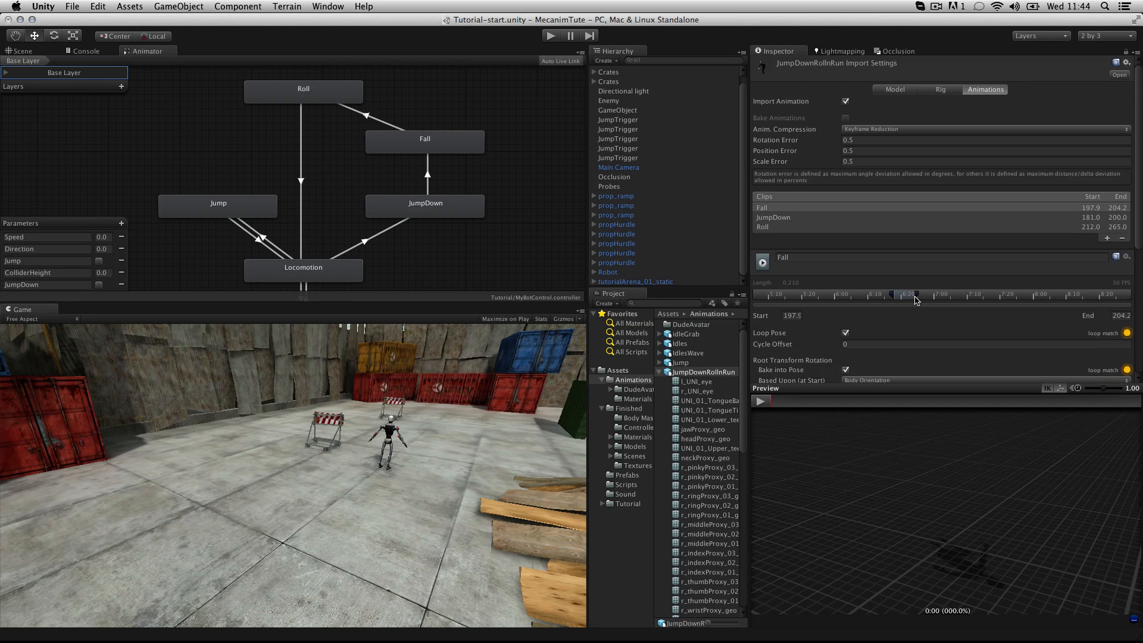
click(785, 229)
scroll(820, 308, down, 7)
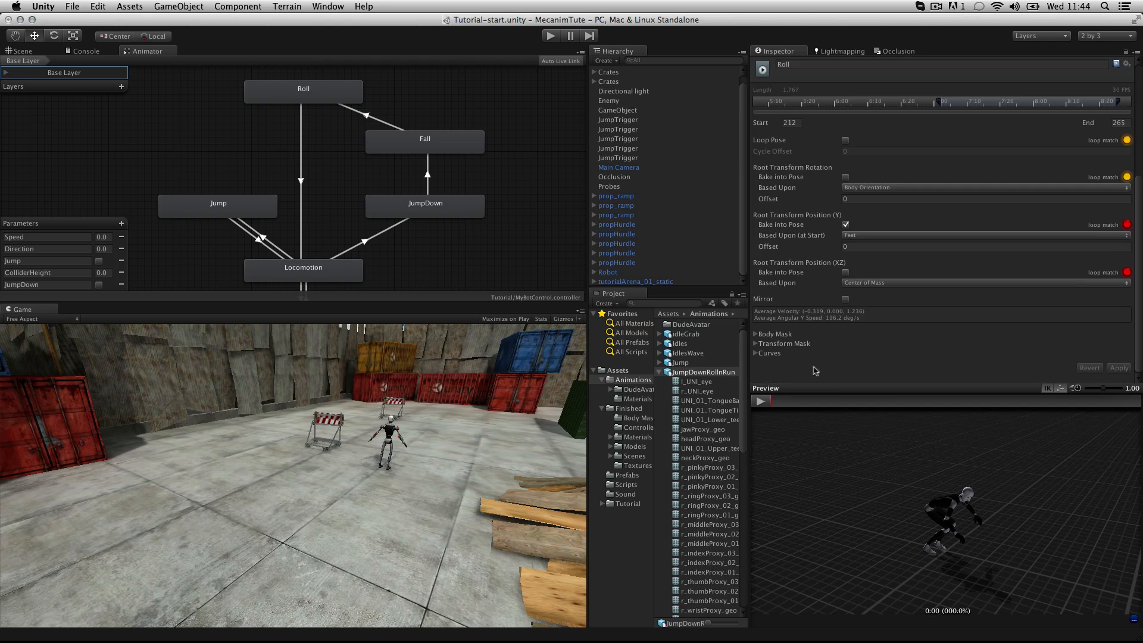
click(755, 354)
scroll(780, 351, down, 3)
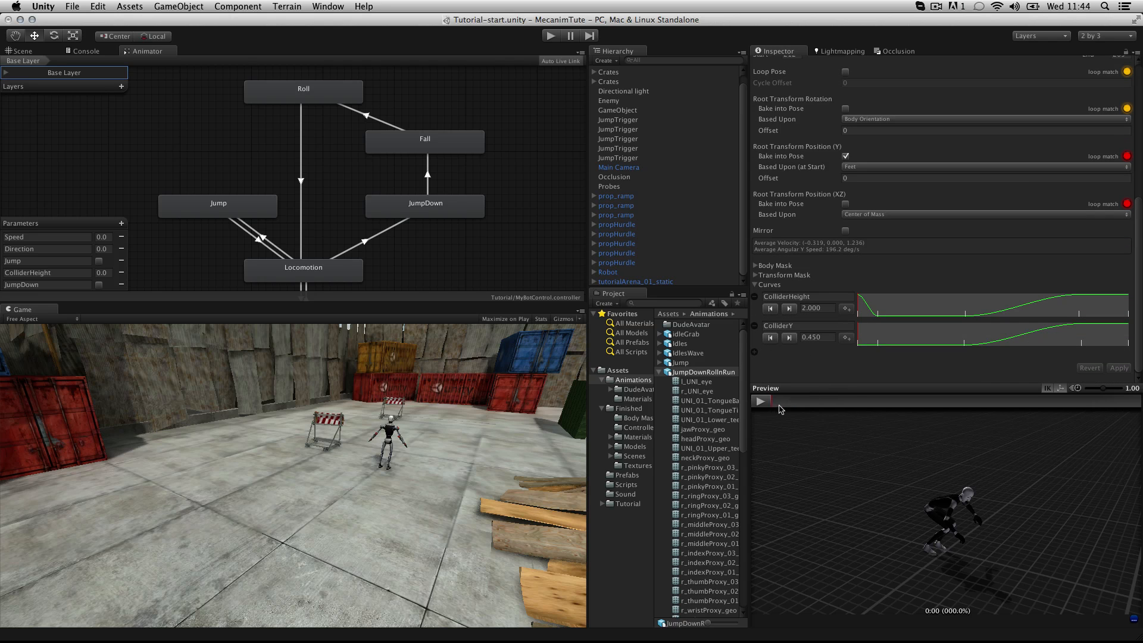
drag(780, 407, 1032, 370)
drag(799, 325, 764, 328)
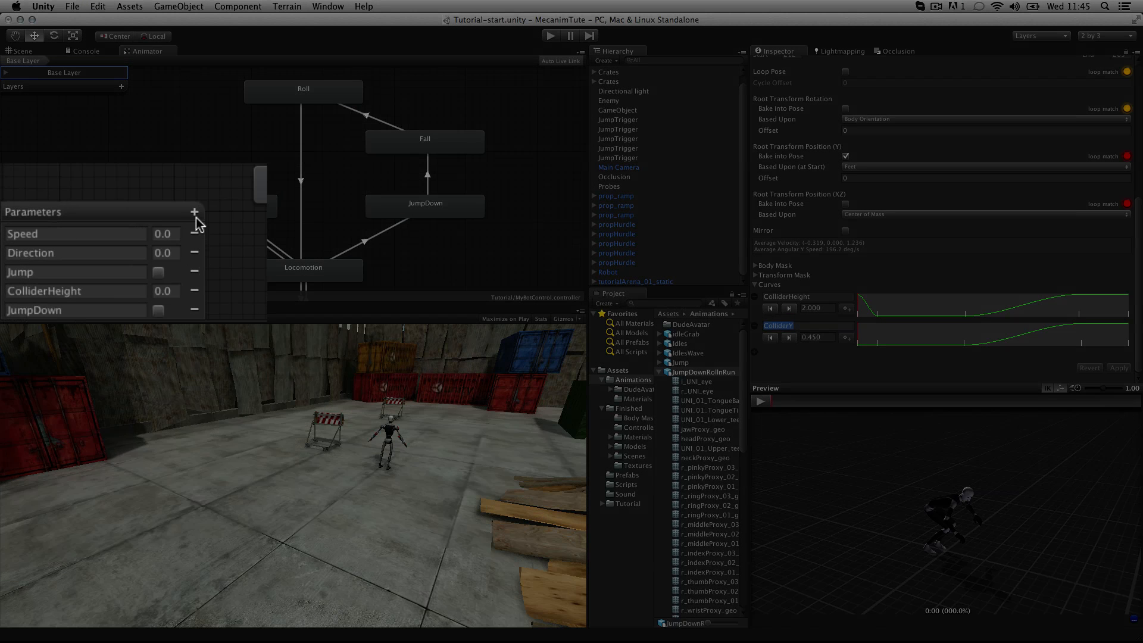
- Add a float parameter named ColliderY to the Animator controller and collapse the JumpDownRollnRun asset
click(195, 215)
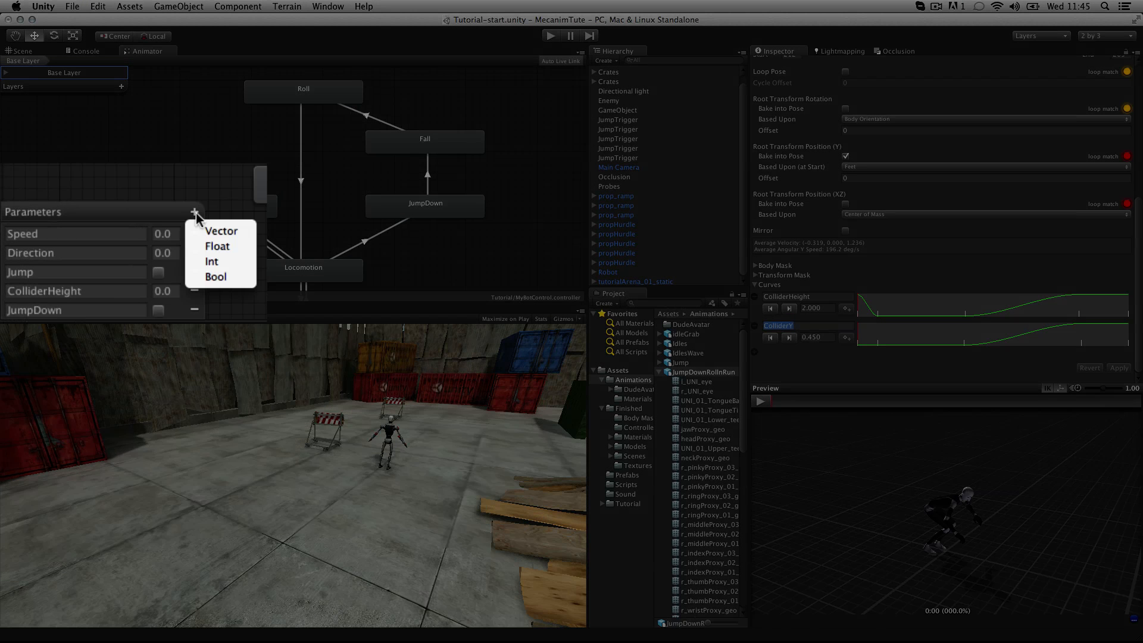
click(213, 244)
click(63, 311)
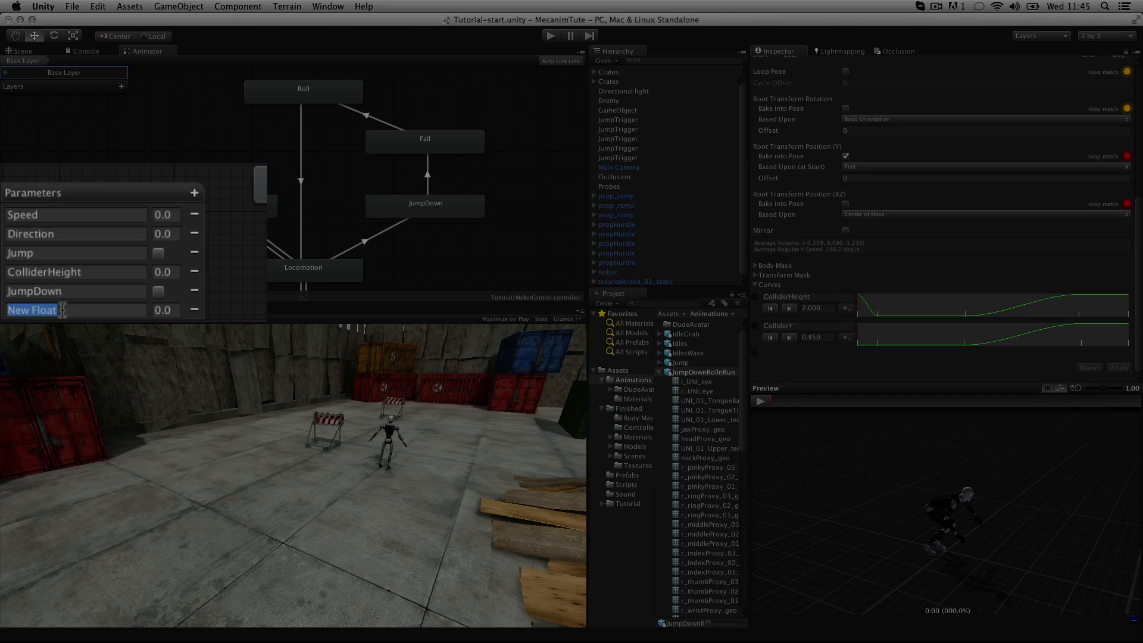
text(ColliderY)
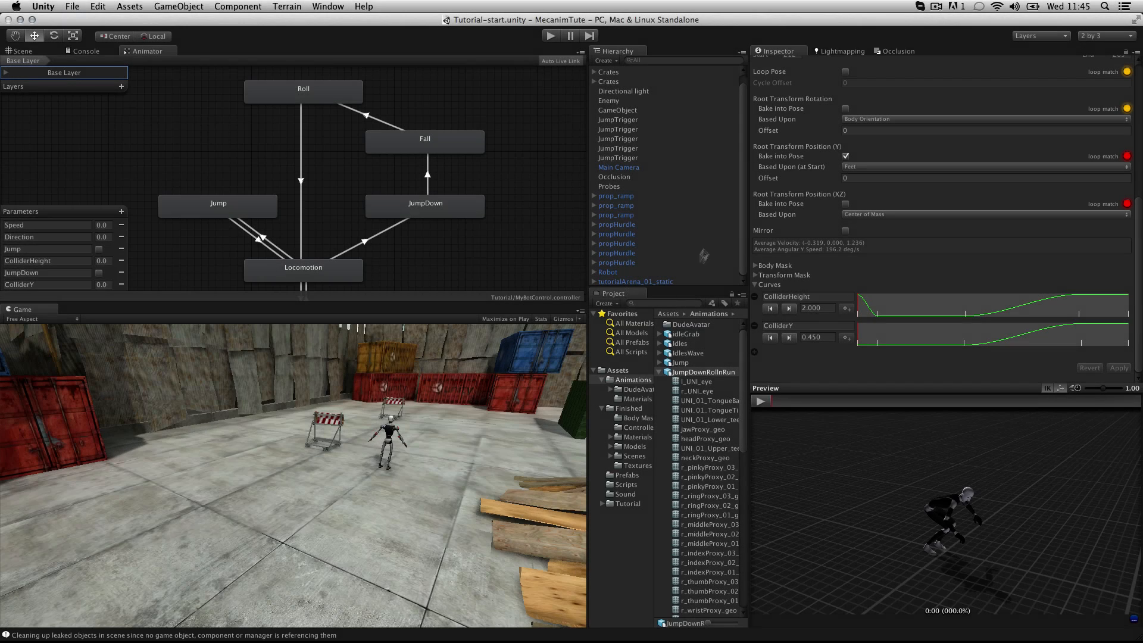
click(664, 375)
- Switch to MonoDevelop and examine how the rollState block in BotControlScript.cs drives the collider's height and center
key(super+Tab)
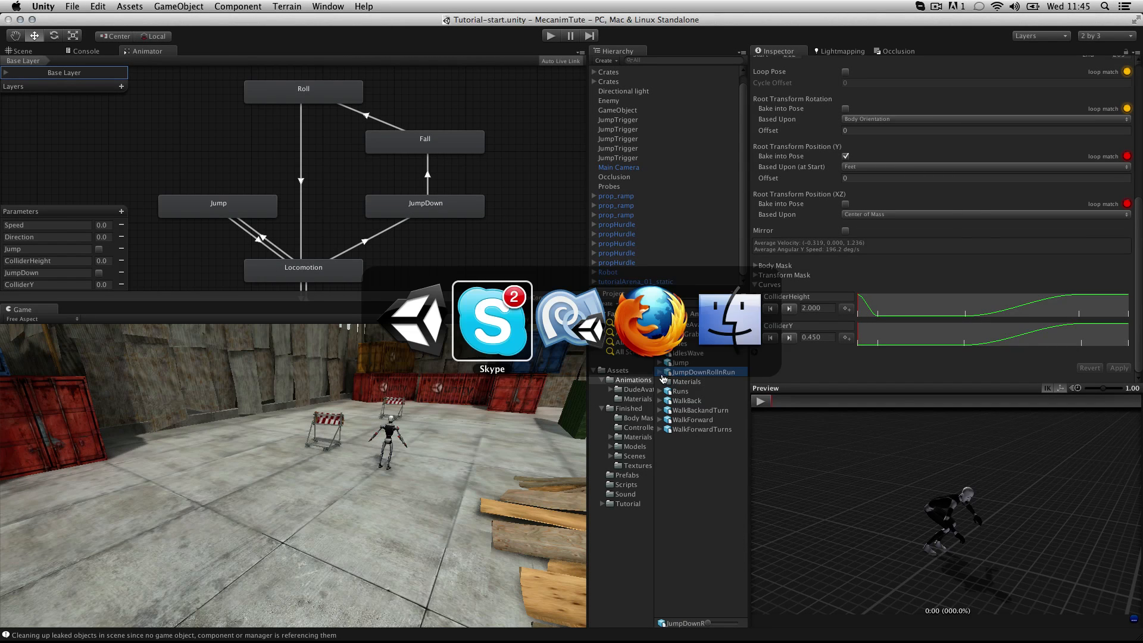
click(579, 344)
scroll(521, 407, up, 12)
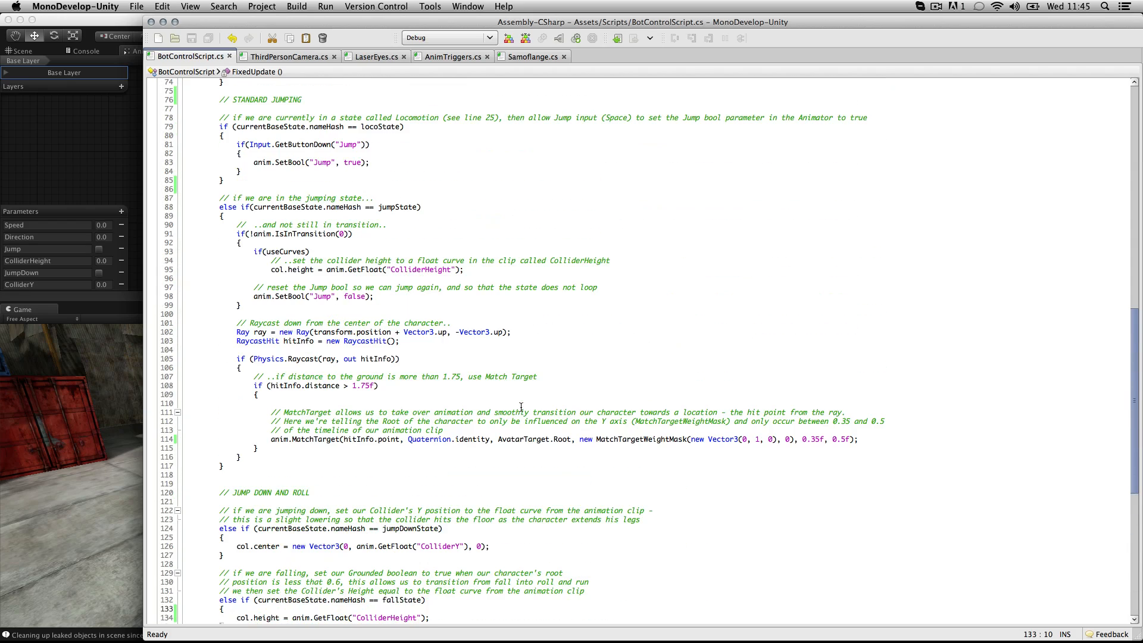
scroll(521, 407, down, 10)
scroll(521, 407, down, 3)
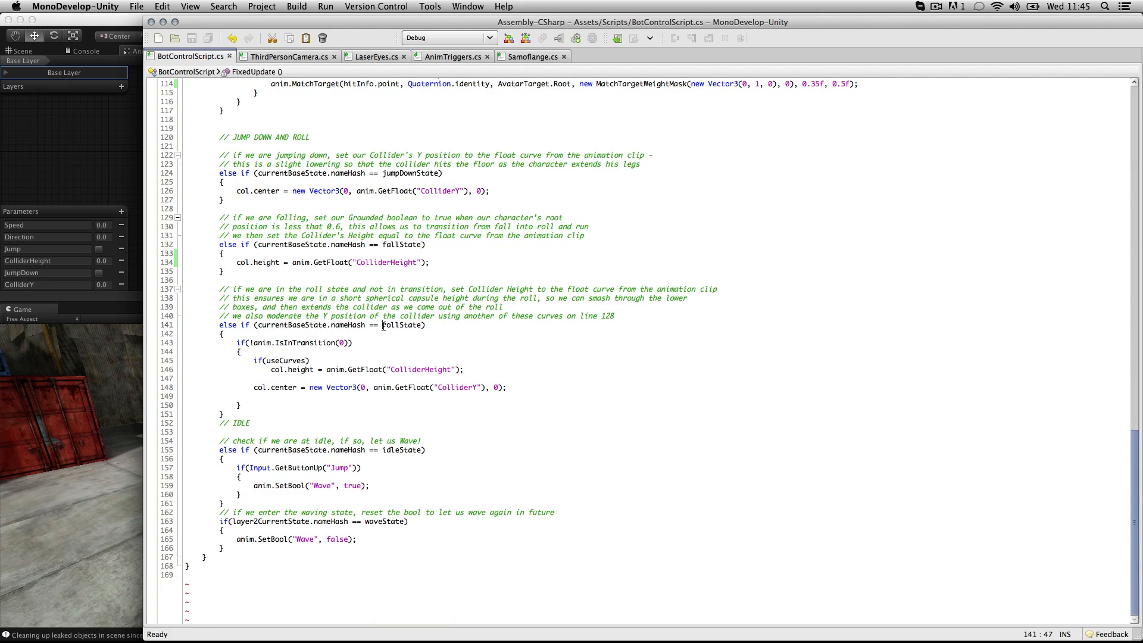
drag(383, 325, 416, 326)
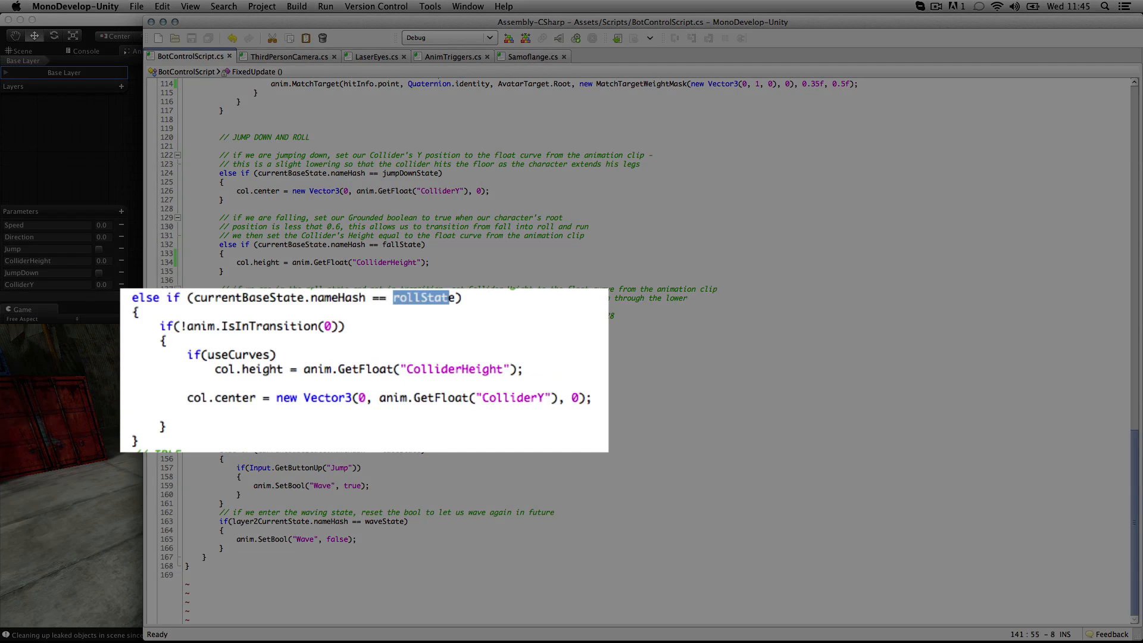
drag(559, 398, 383, 403)
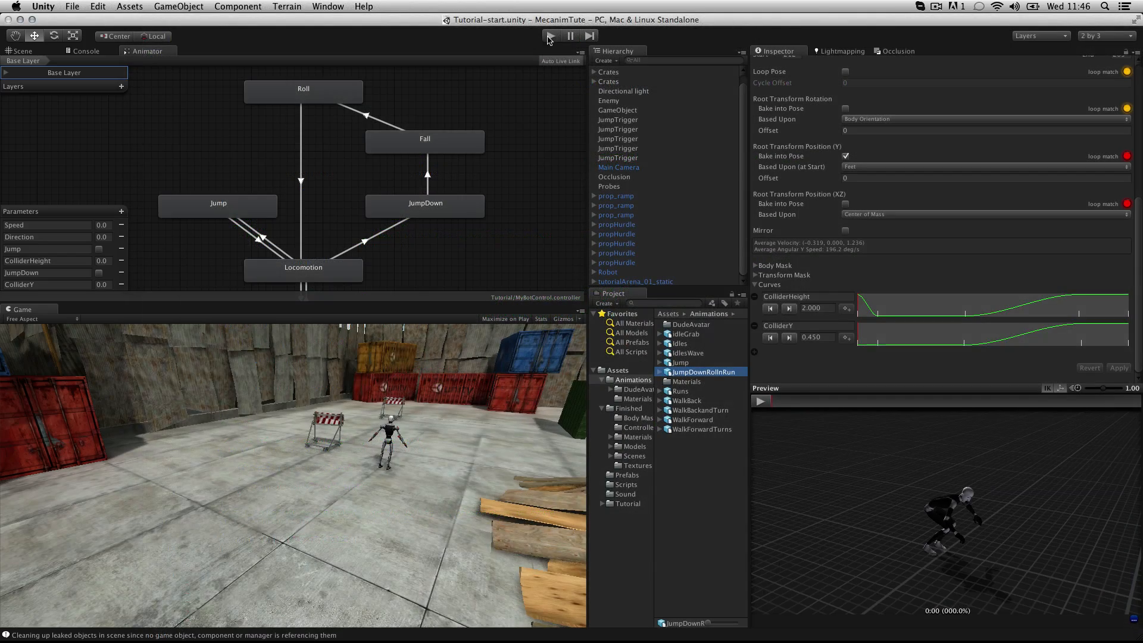
- Switch back to Unity, play the scene, run the robot off the containers to test the jump-down and roll, and stop playback
click(549, 37)
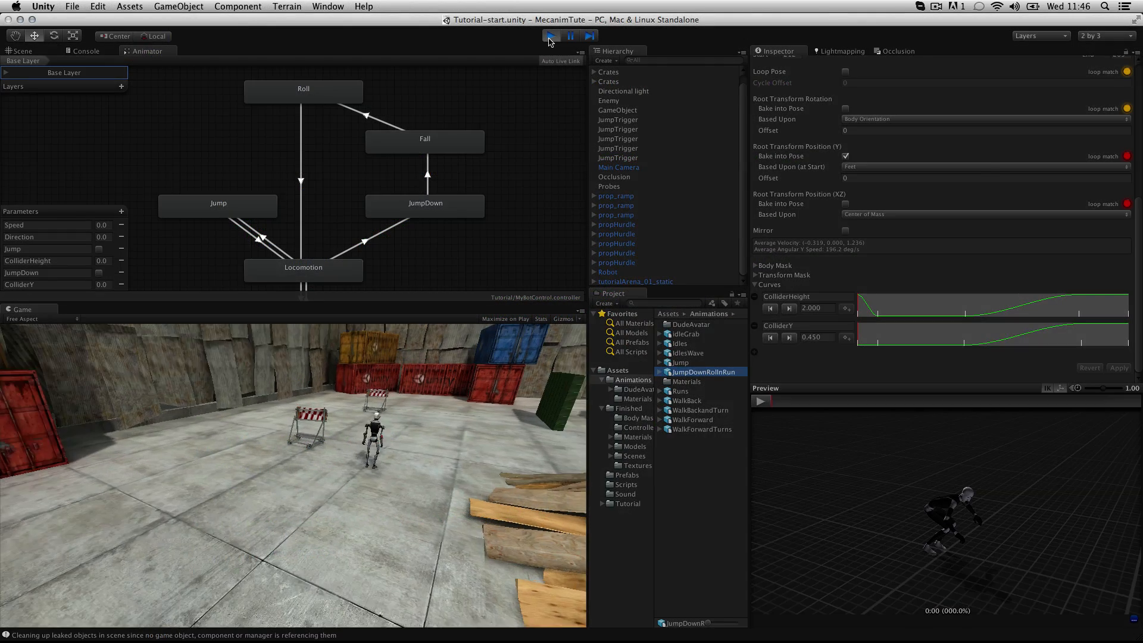
key(Up)
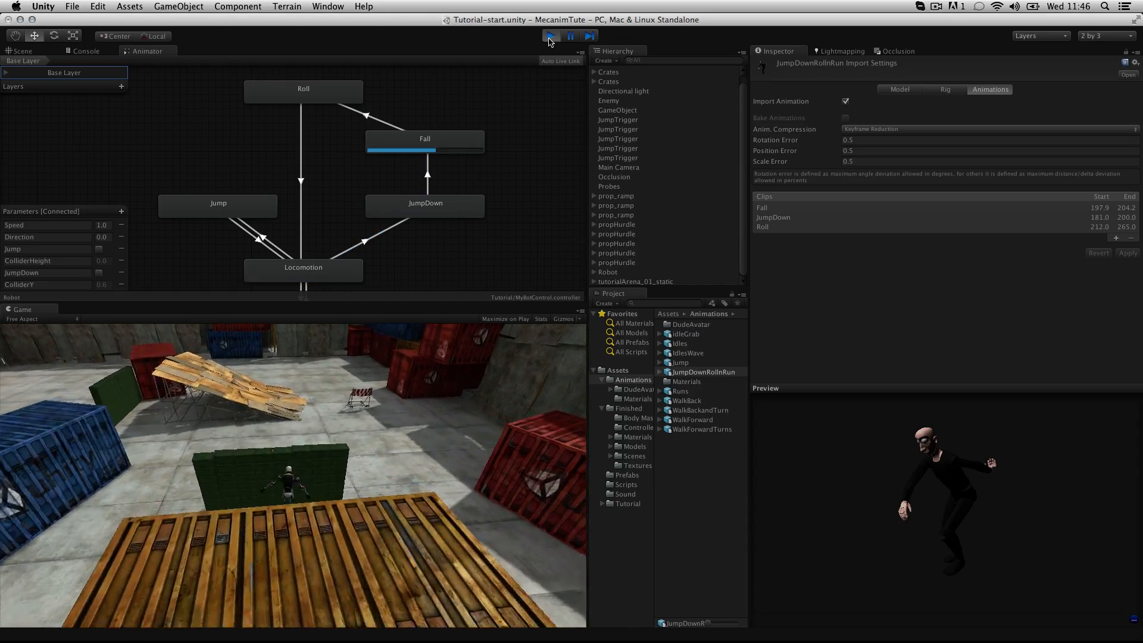
key(Right)
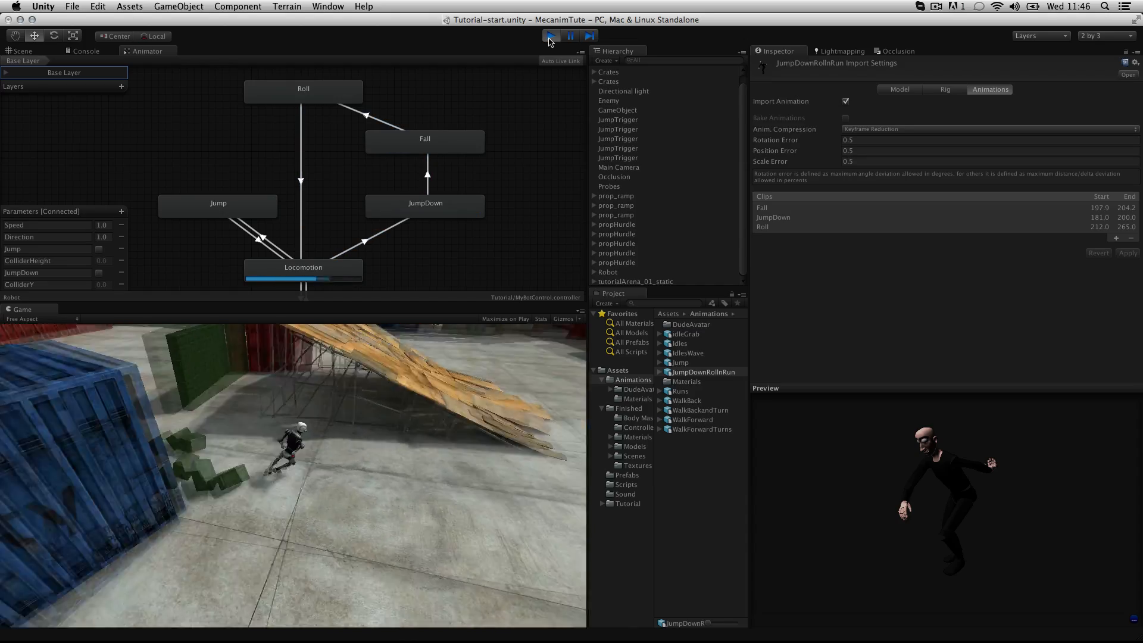
click(550, 37)
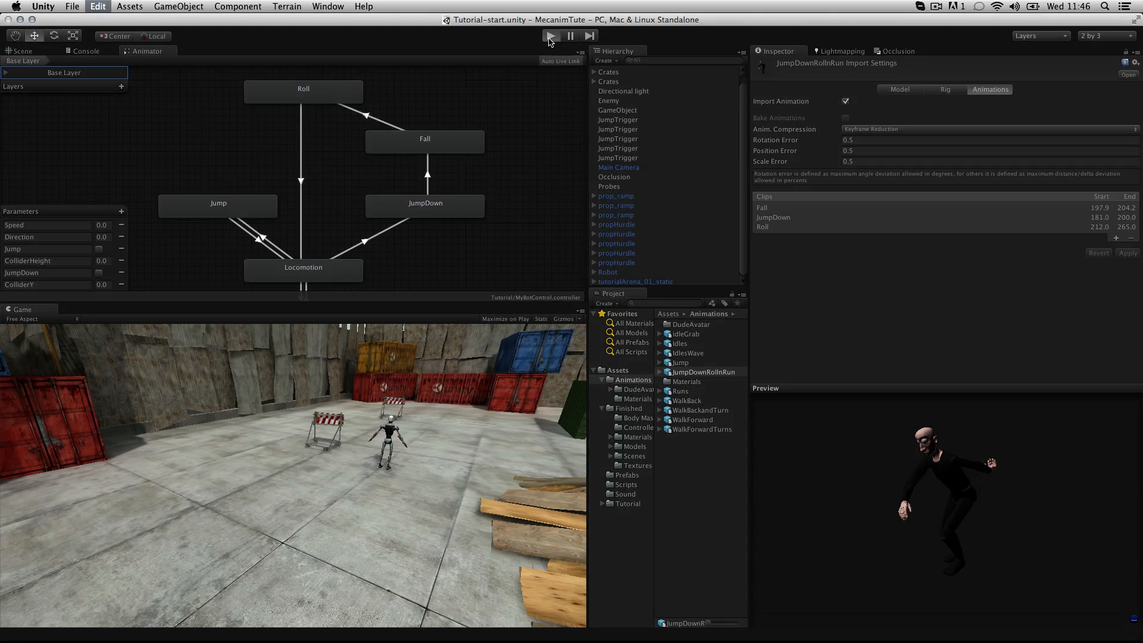
- Play the scene, run the robot off the container while viewing its capsule collider in the Scene view, and stop playback
click(550, 37)
key(Up)
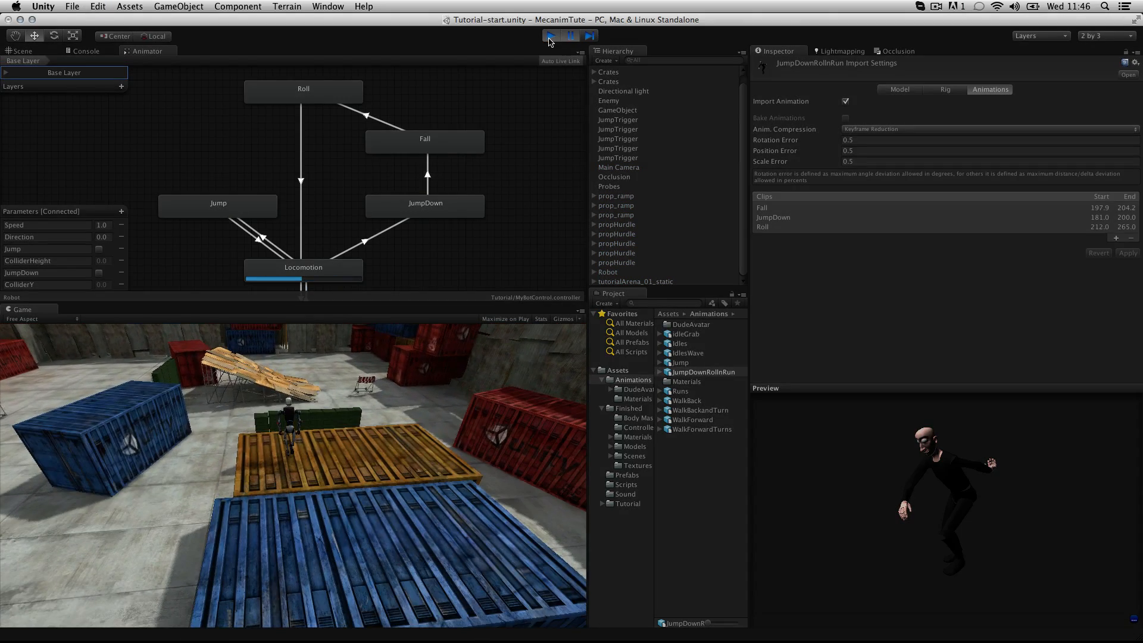
click(23, 51)
key(q)
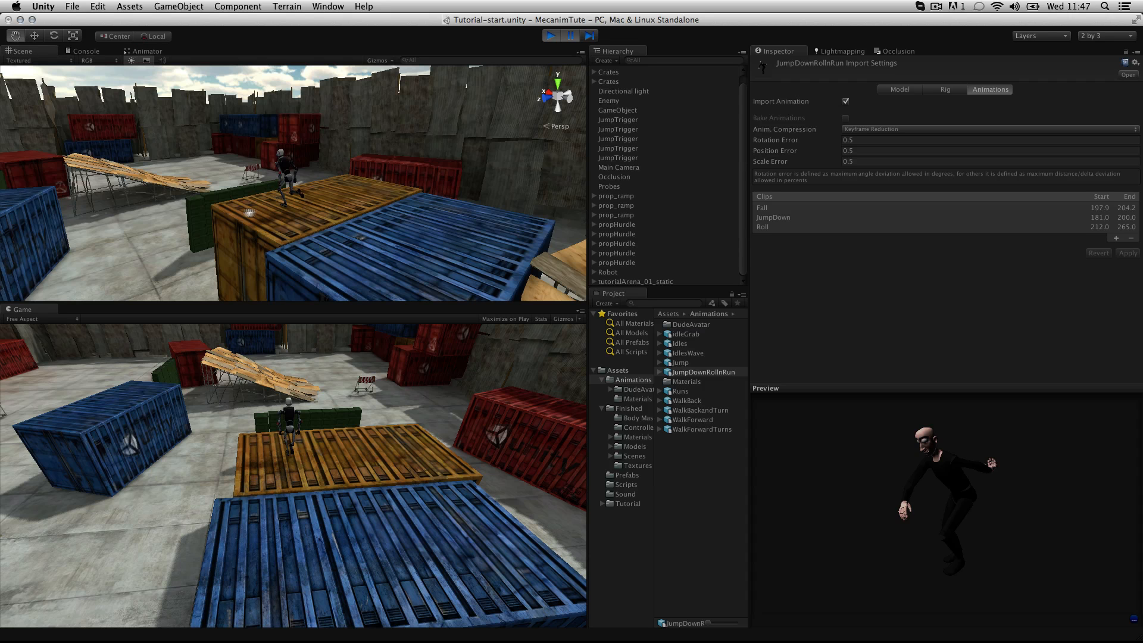
drag(184, 220, 380, 206)
click(616, 273)
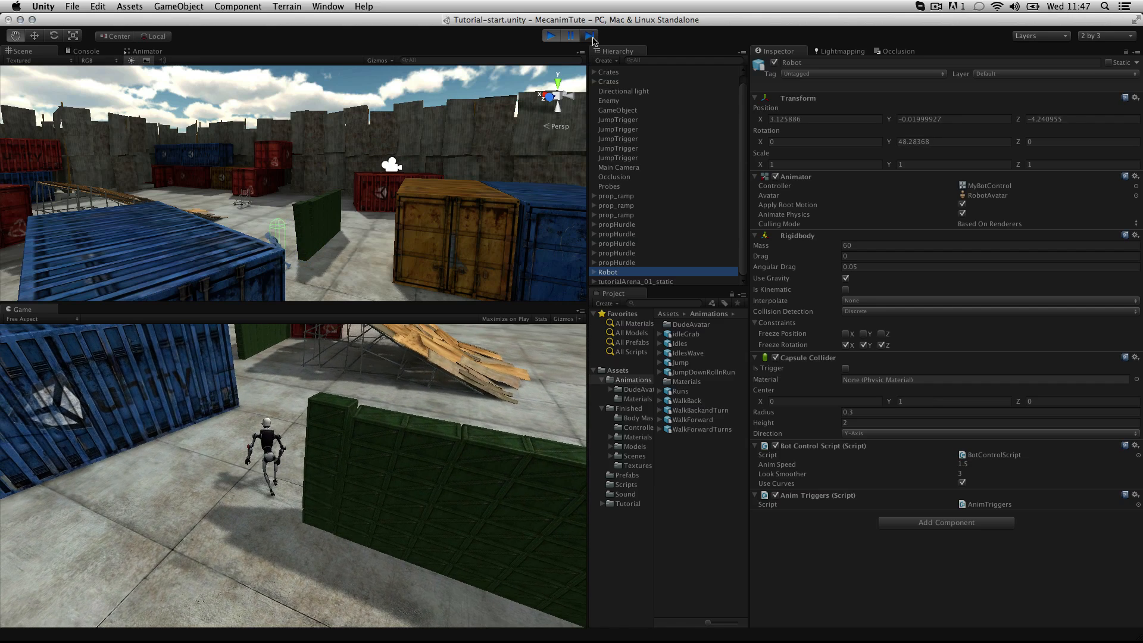
key(super+p)
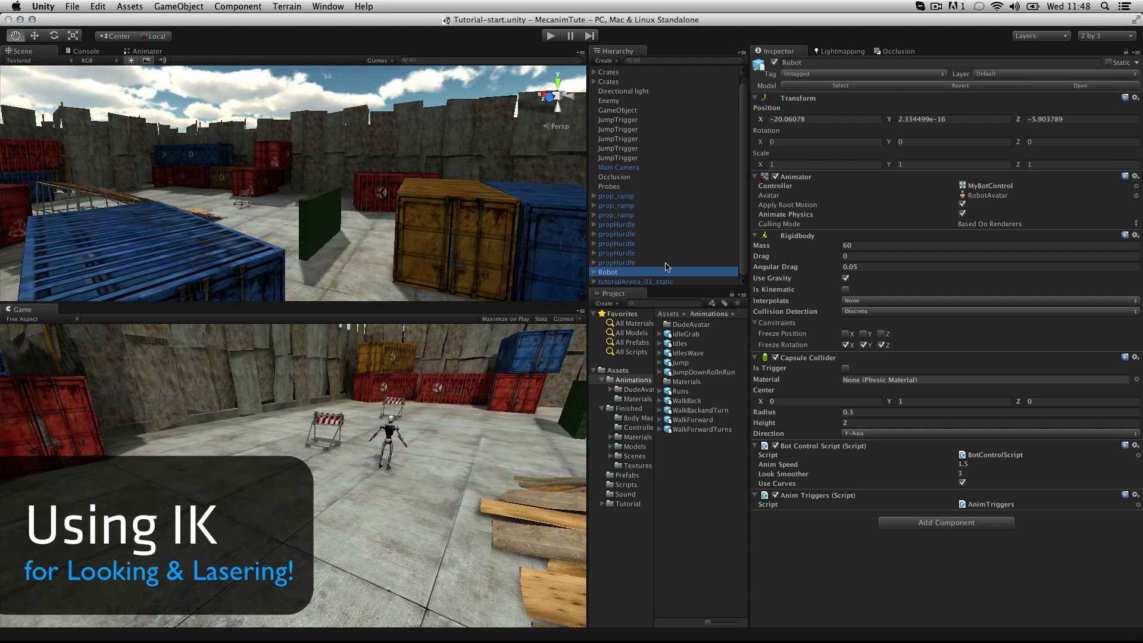
- Frame the Enemy object in the Scene view, orbit around it, and briefly run the scene to watch it in play mode
double_click(619, 104)
alt+drag(531, 168, 427, 243)
click(550, 35)
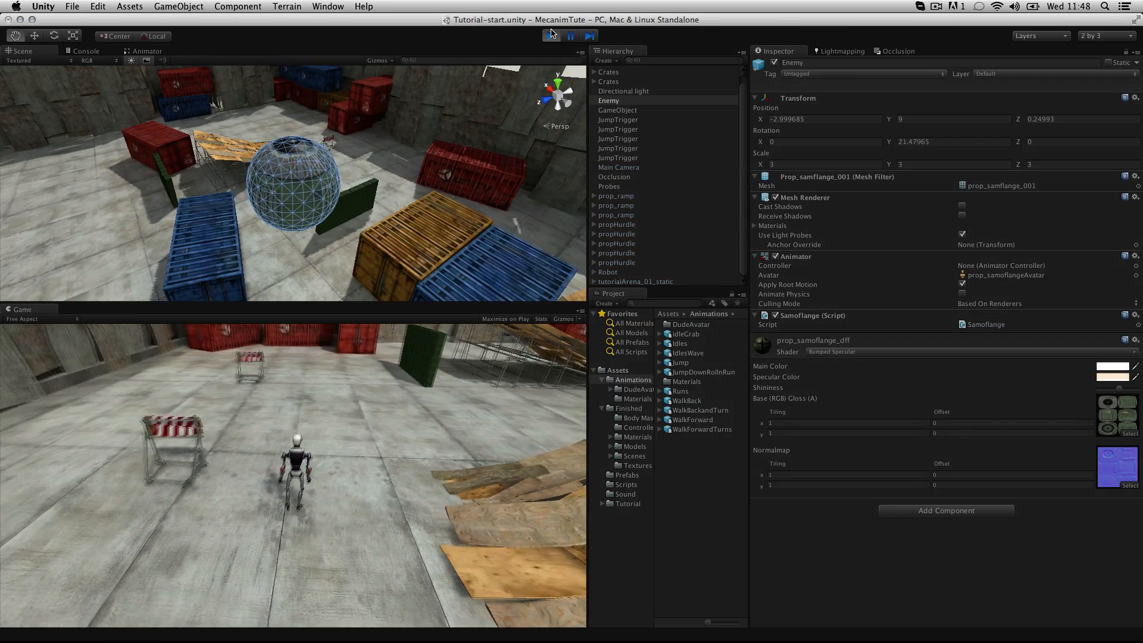
click(551, 35)
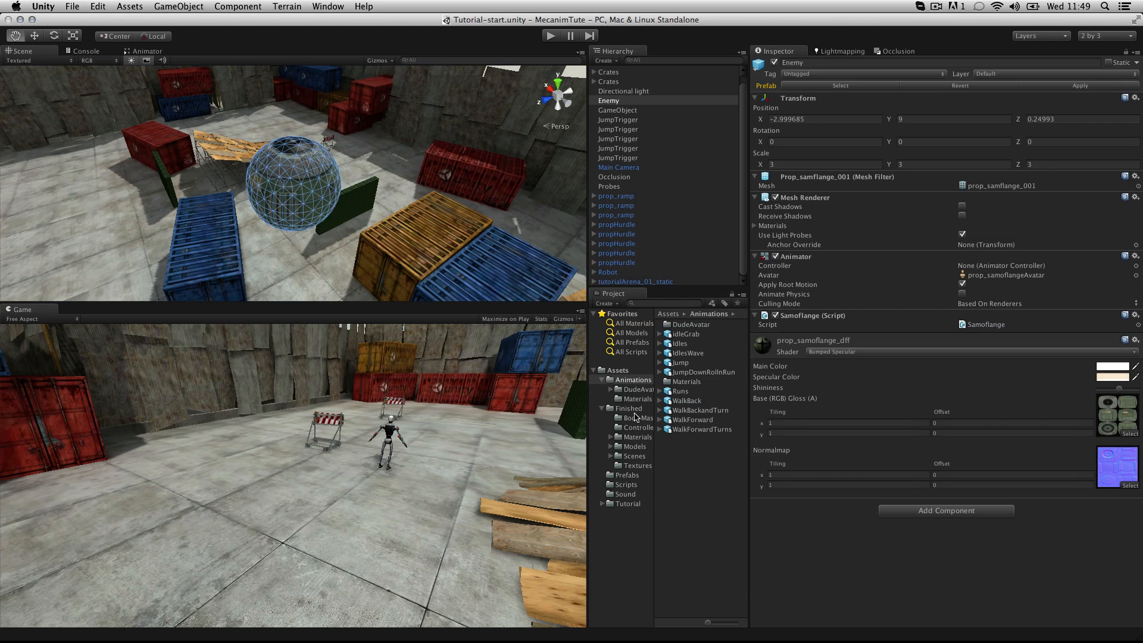
- Open BotControlScript from the Scripts folder in MonoDevelop and examine the SetLookAtPosition call in the LOOK AT ENEMY block
click(630, 485)
double_click(668, 335)
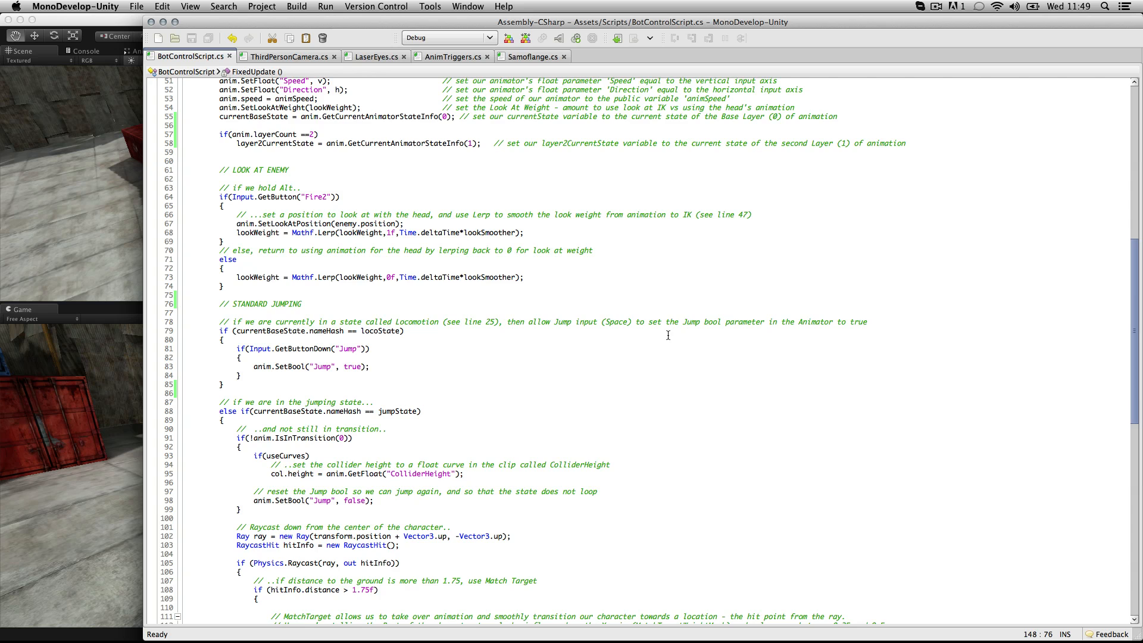
scroll(668, 336, up, 4)
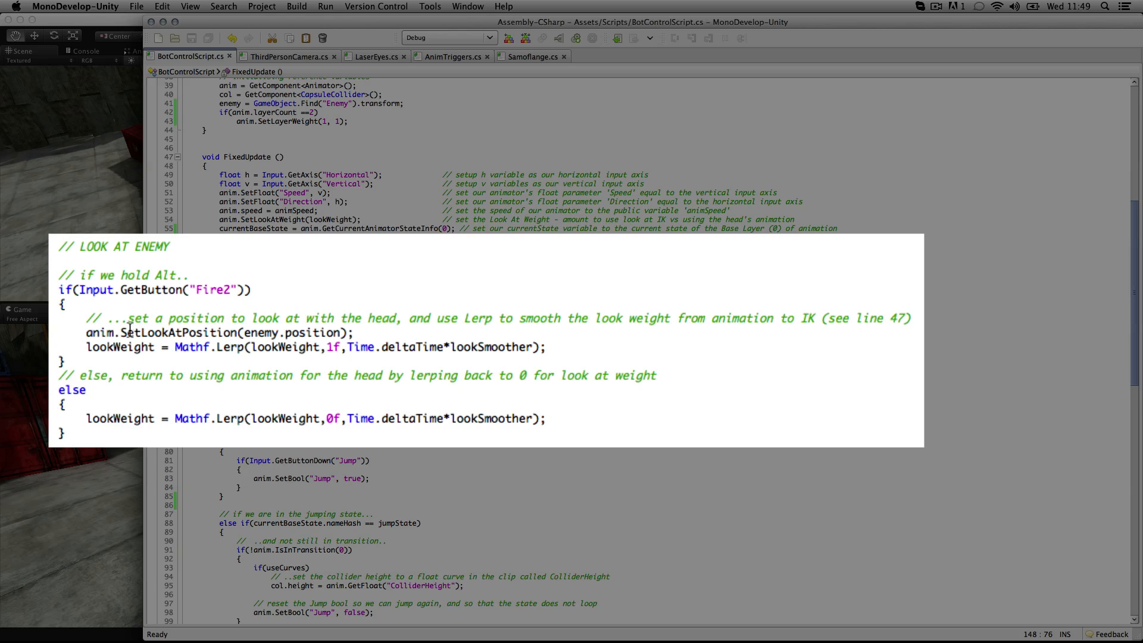
drag(121, 332, 237, 332)
click(393, 332)
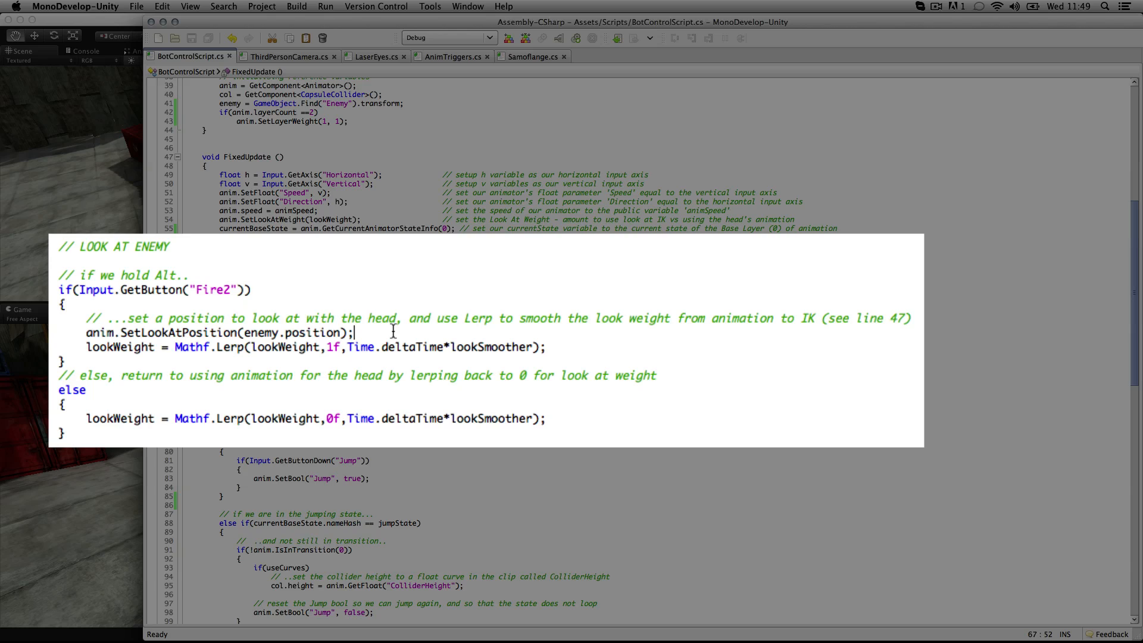
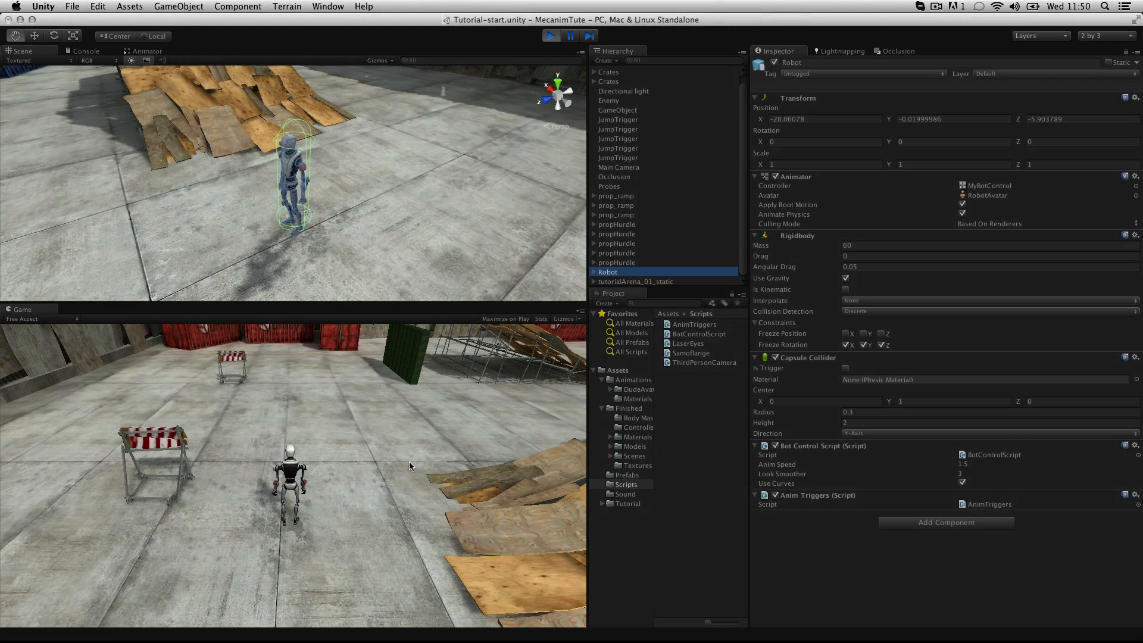
- Test the robot's look-at-enemy head movement in Unity's running game and stop playback
click(409, 463)
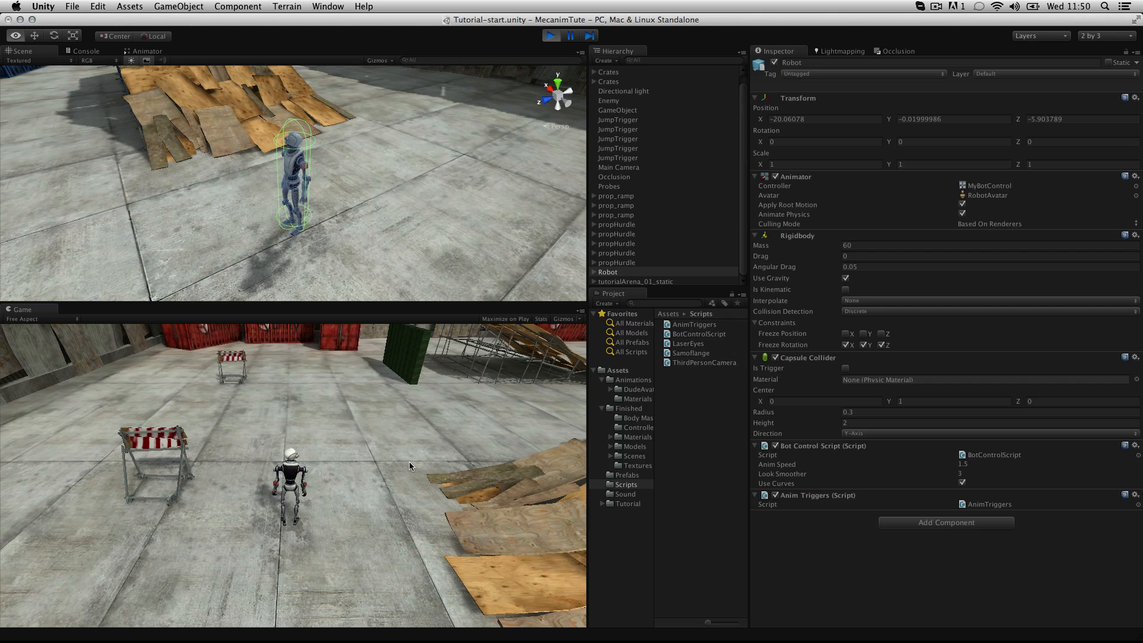
key(alt)
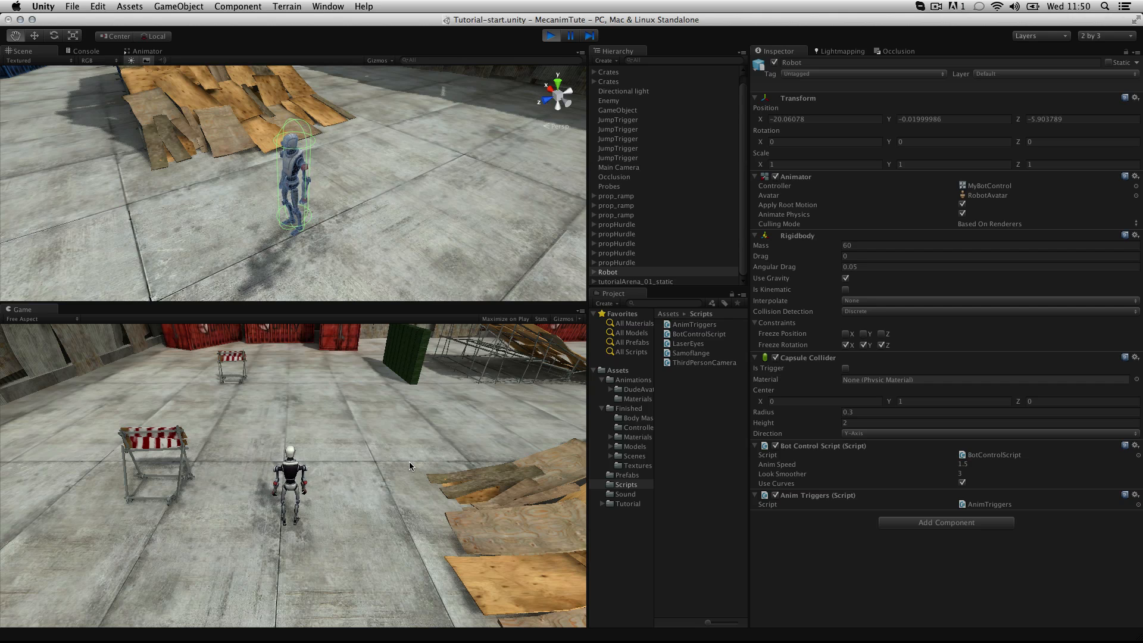
click(552, 37)
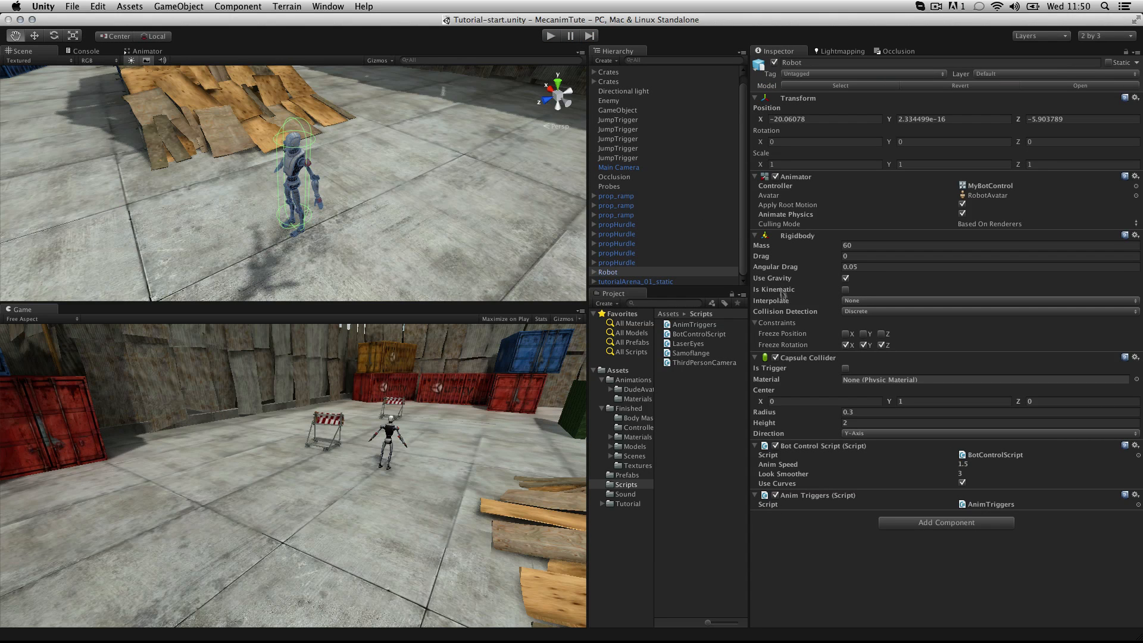
- Expand the Robot hierarchy down to Head and parent the EyeL and EyeR prefabs to the Head bone
click(595, 272)
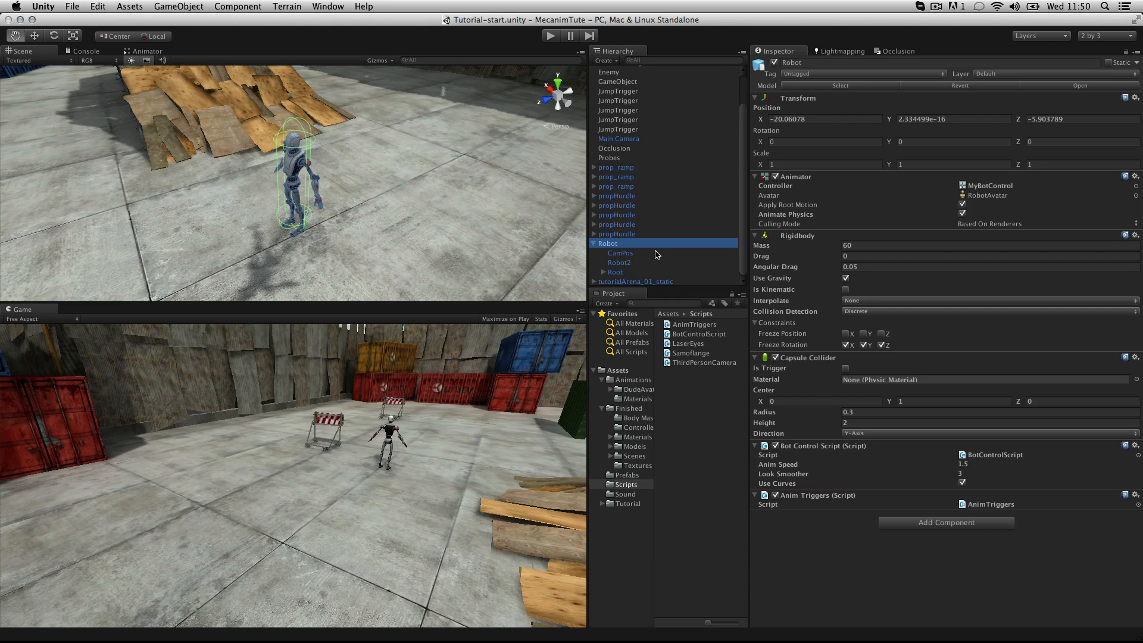
click(603, 272)
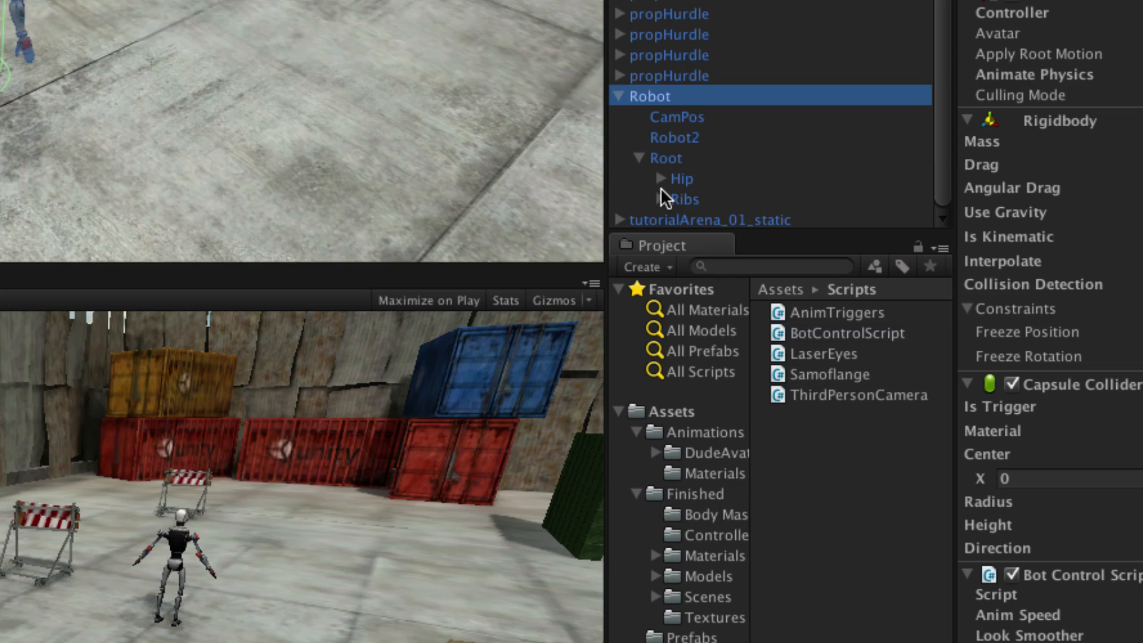
click(661, 189)
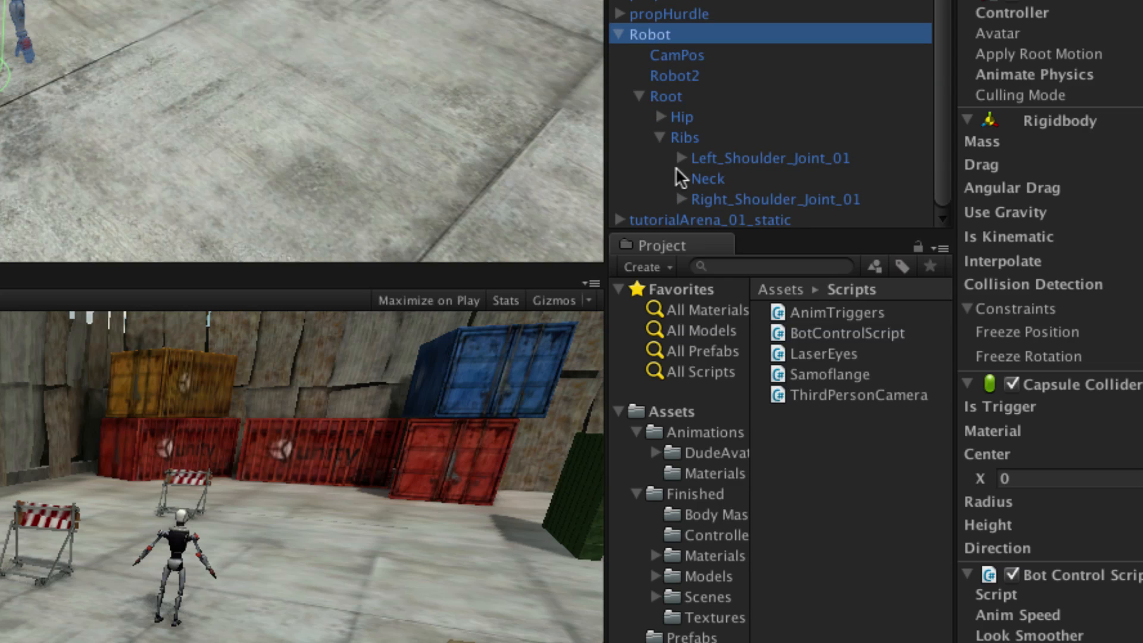
click(682, 179)
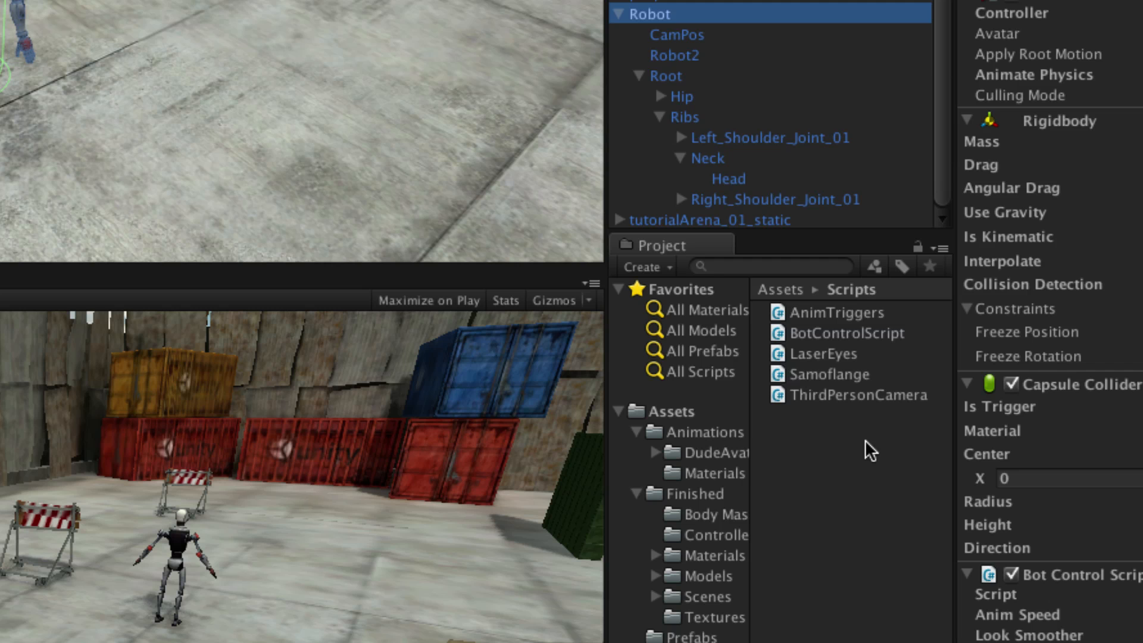
click(692, 635)
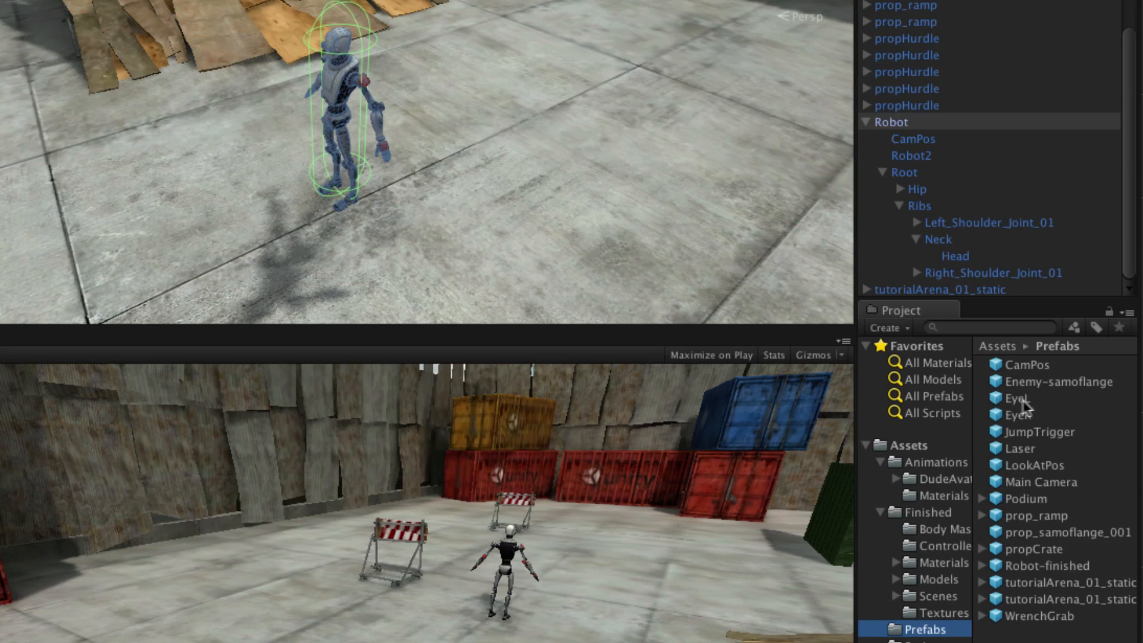
drag(998, 399, 965, 257)
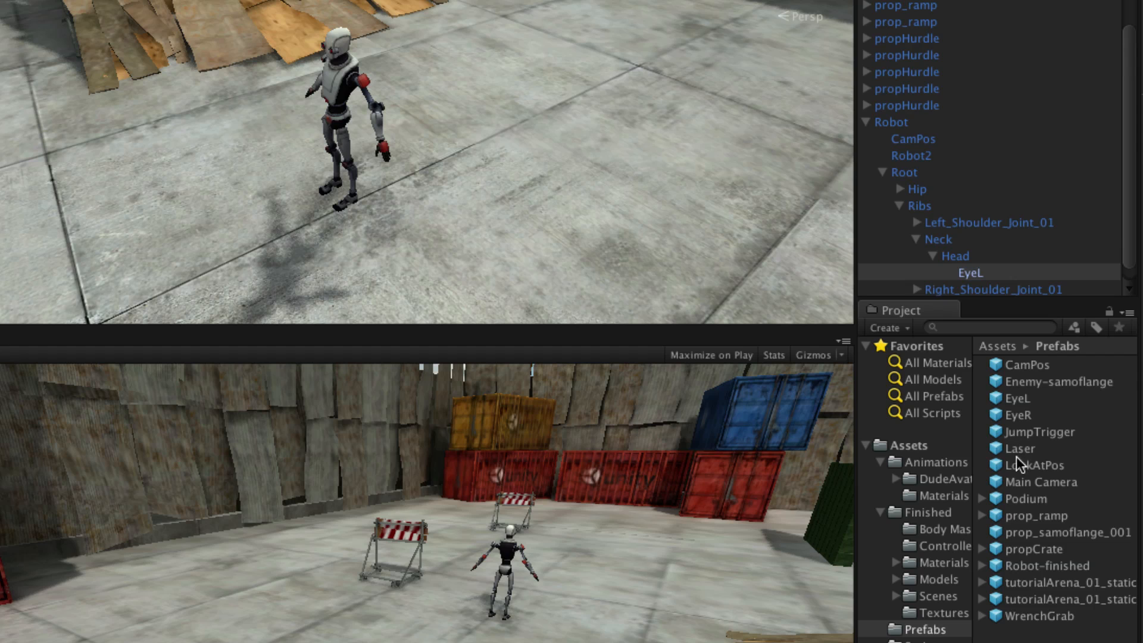
drag(1000, 419, 972, 241)
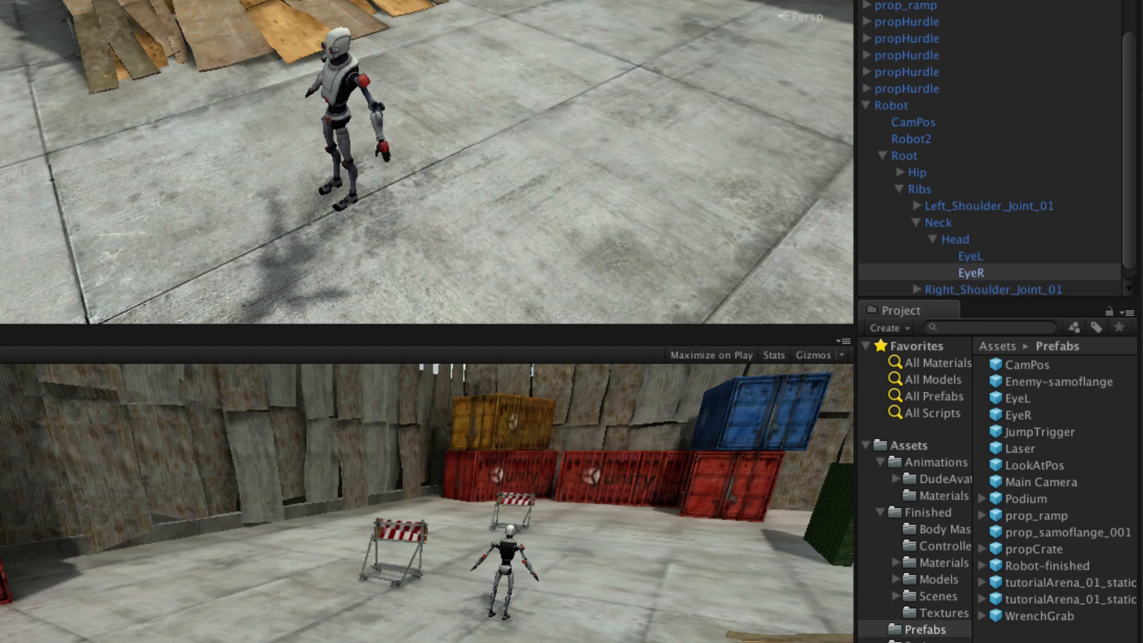
- Frame the robot's head in the Scene view and check the placement of the EyeL and EyeR objects
click(984, 255)
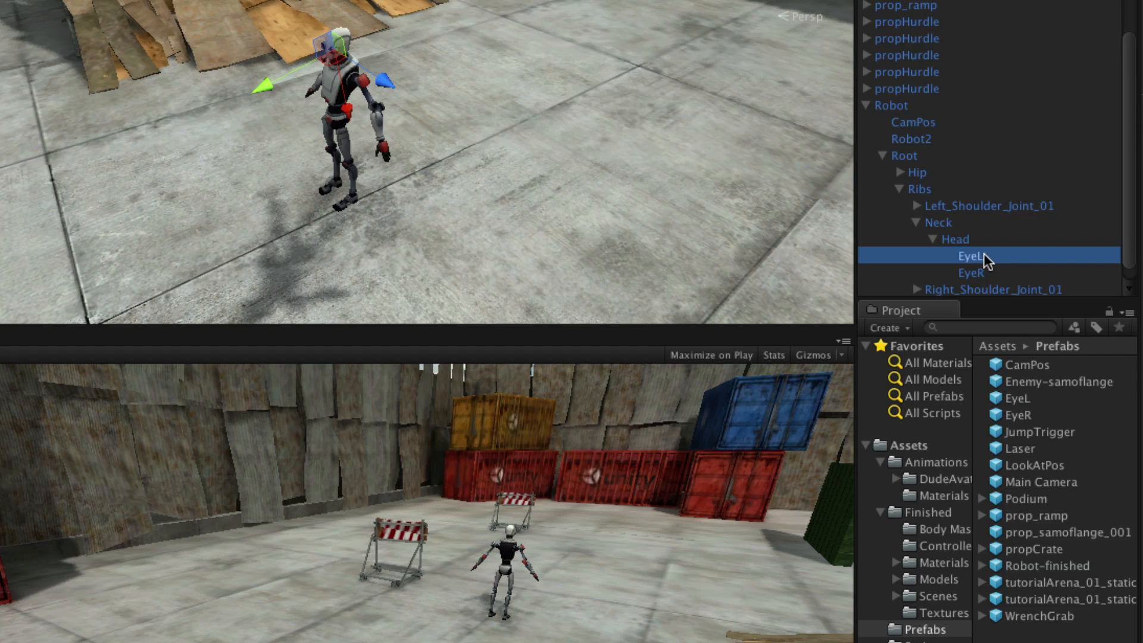
key(f)
click(1015, 284)
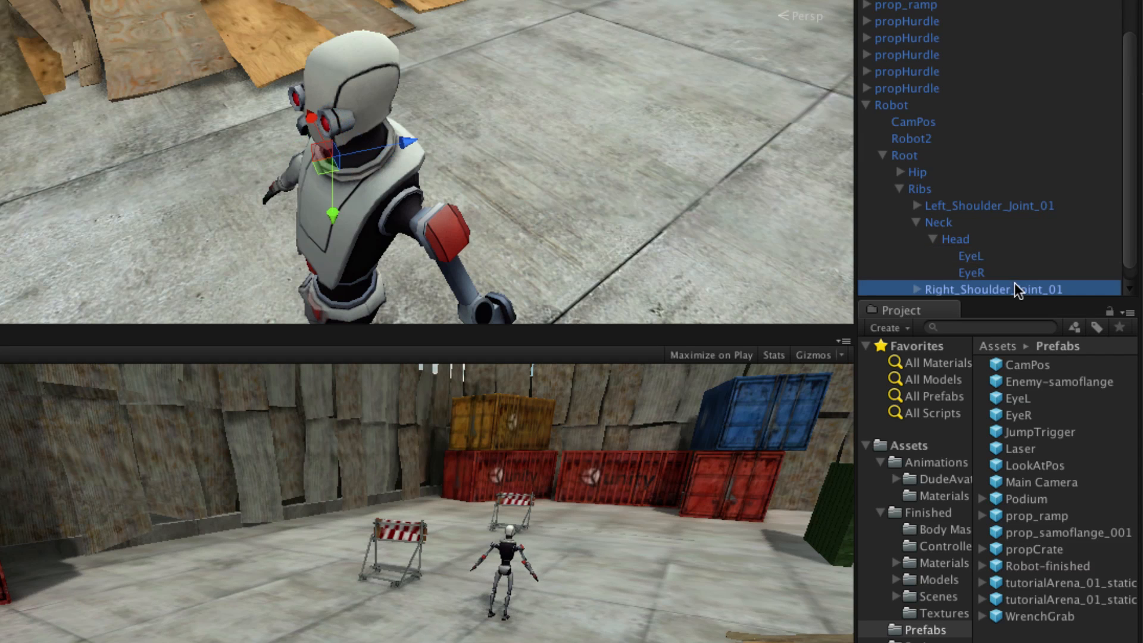
click(1012, 270)
click(1006, 257)
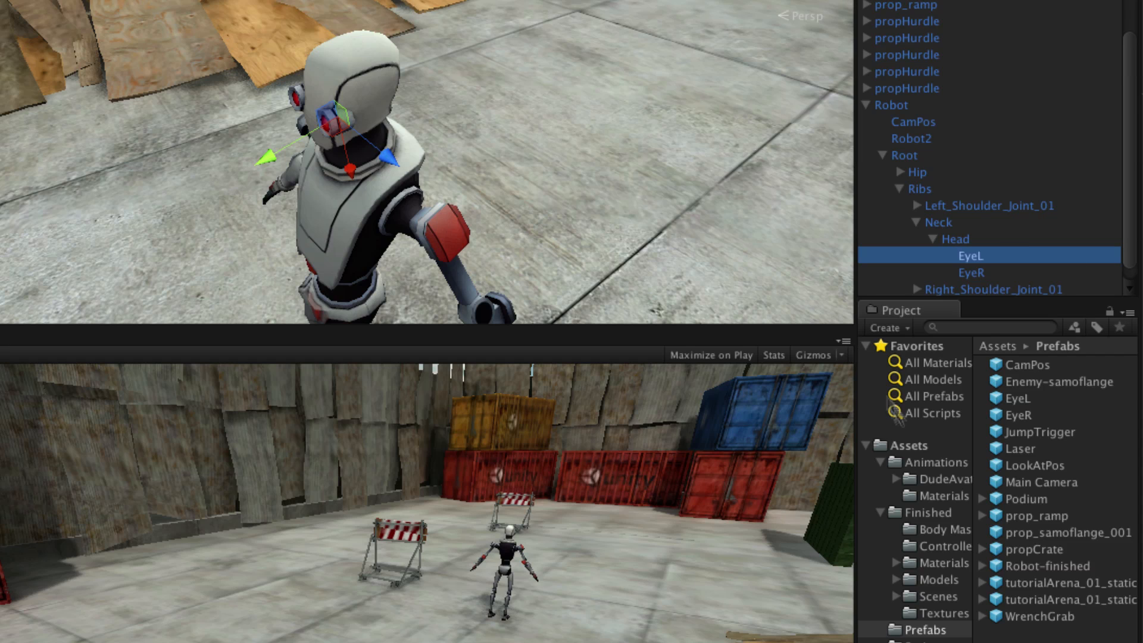
- Attach the LaserEyes script from the Scripts folder to the robot's Head object
click(1005, 241)
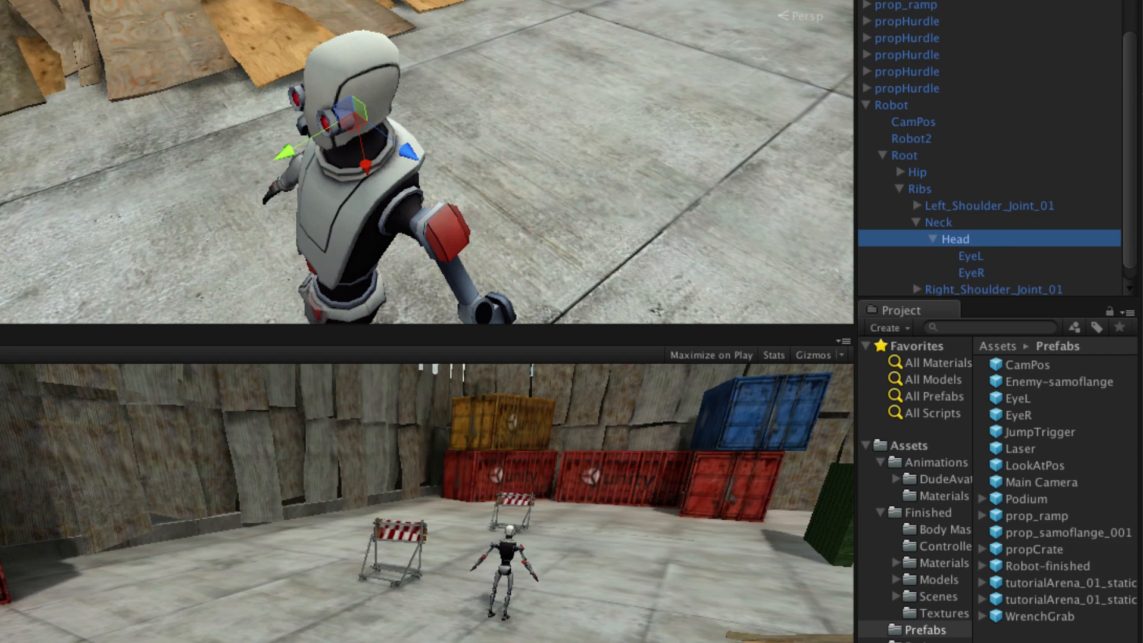
click(437, 616)
click(438, 602)
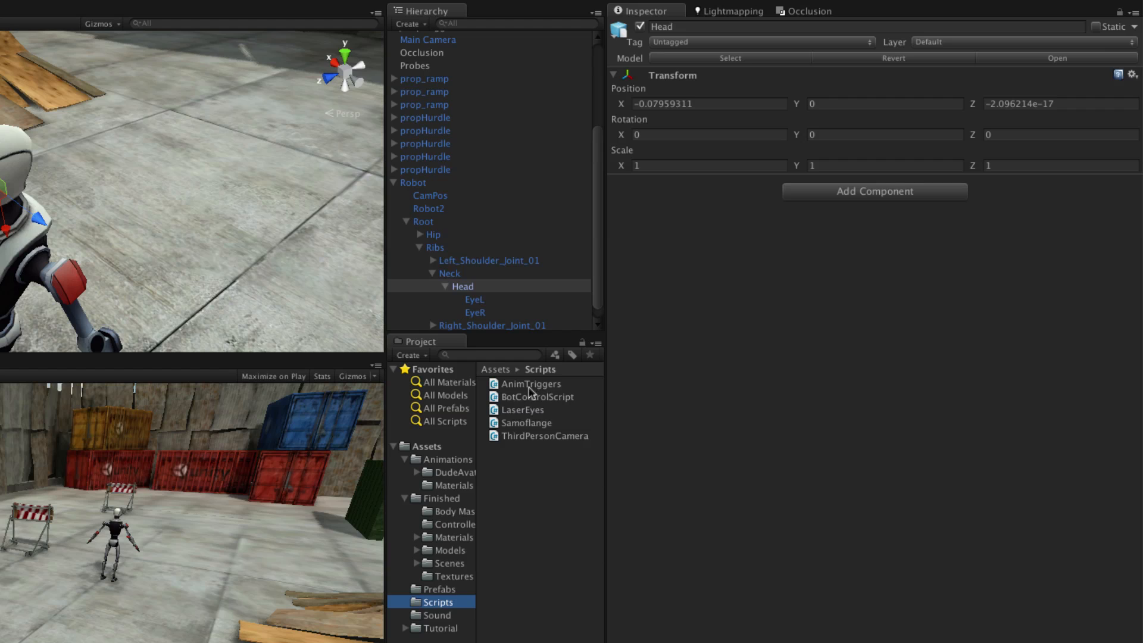
drag(510, 407, 824, 375)
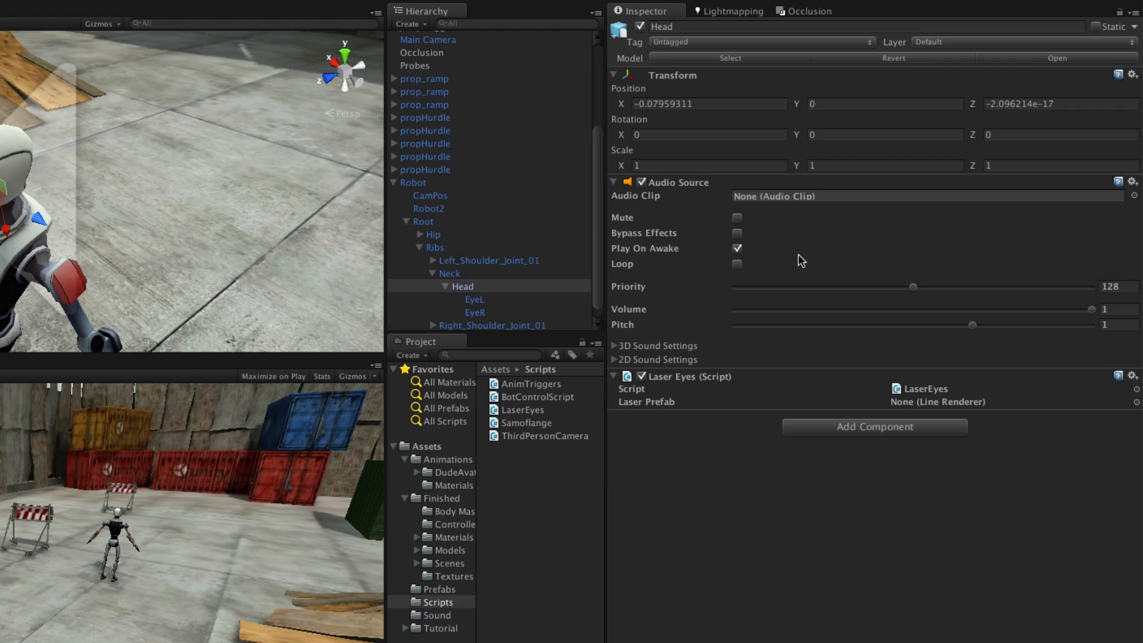
- Assign the Laser sound as the Head's audio clip and the Laser prefab as the Laser Prefab of the Laser Eyes script
click(437, 615)
drag(503, 384, 832, 204)
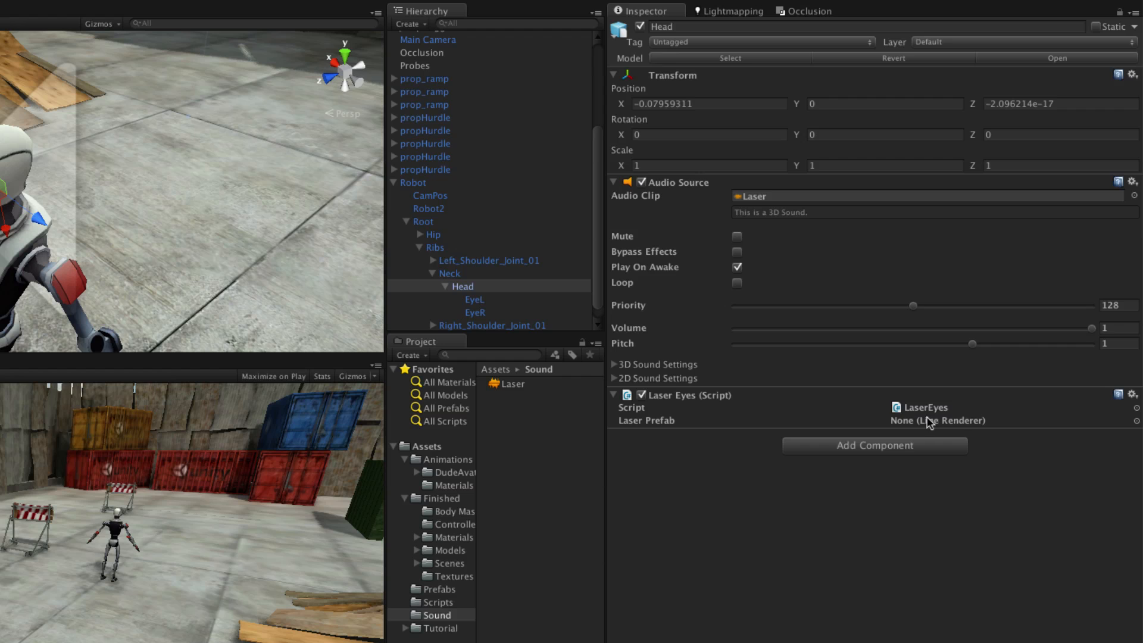
click(441, 590)
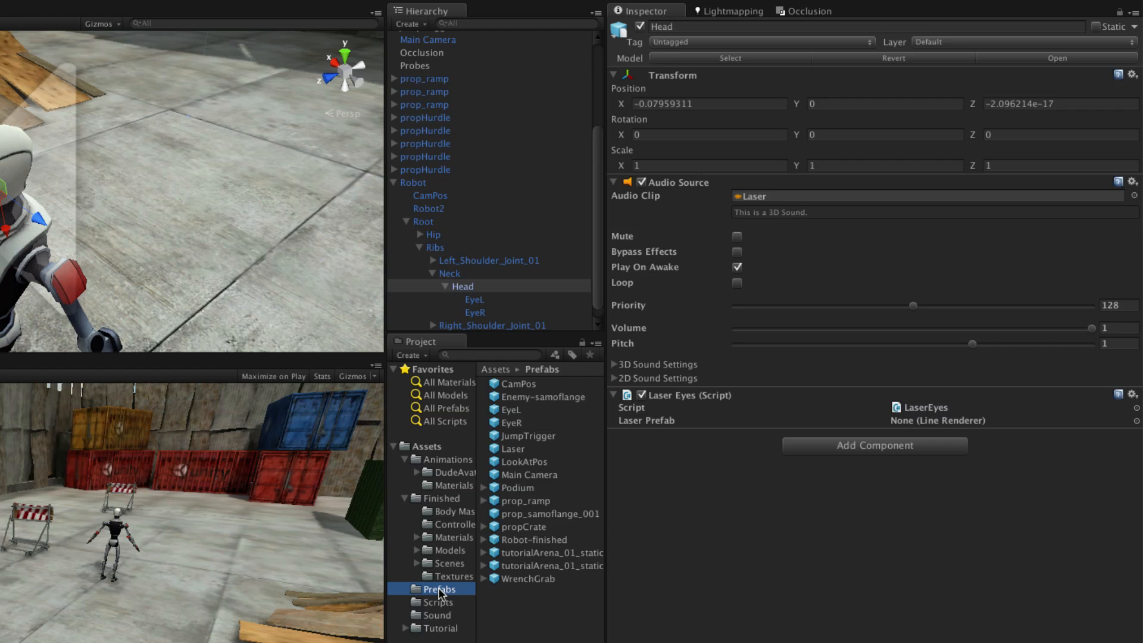
drag(499, 453, 947, 424)
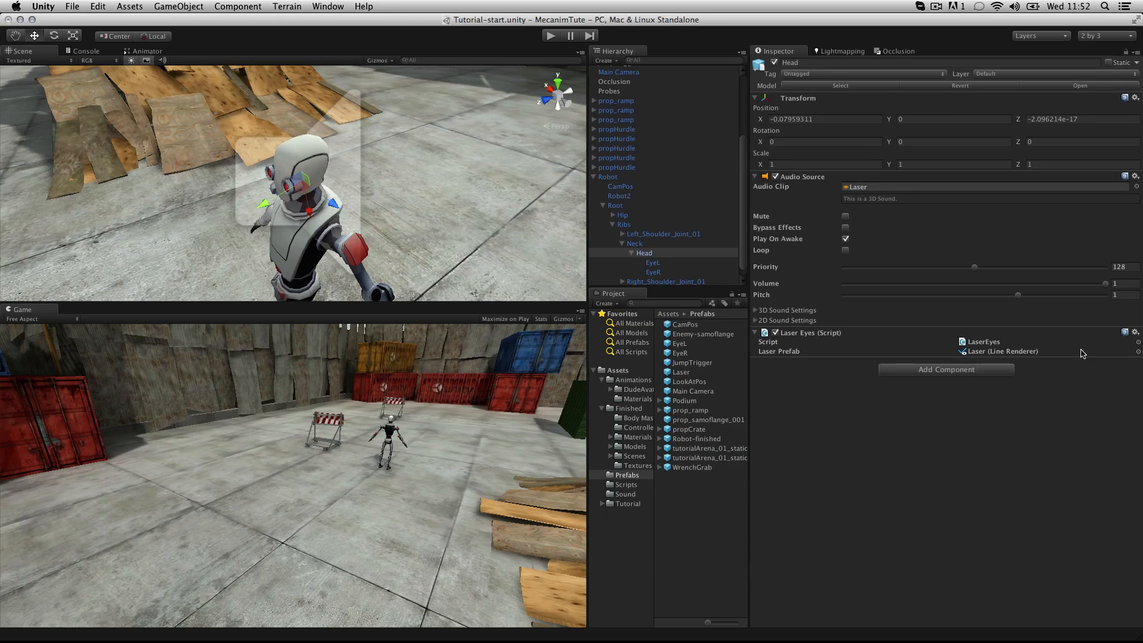
- Examine how the LaserEyes script finds the eye transforms, checks the look weight, instantiates both lasers and positions their beams
double_click(963, 343)
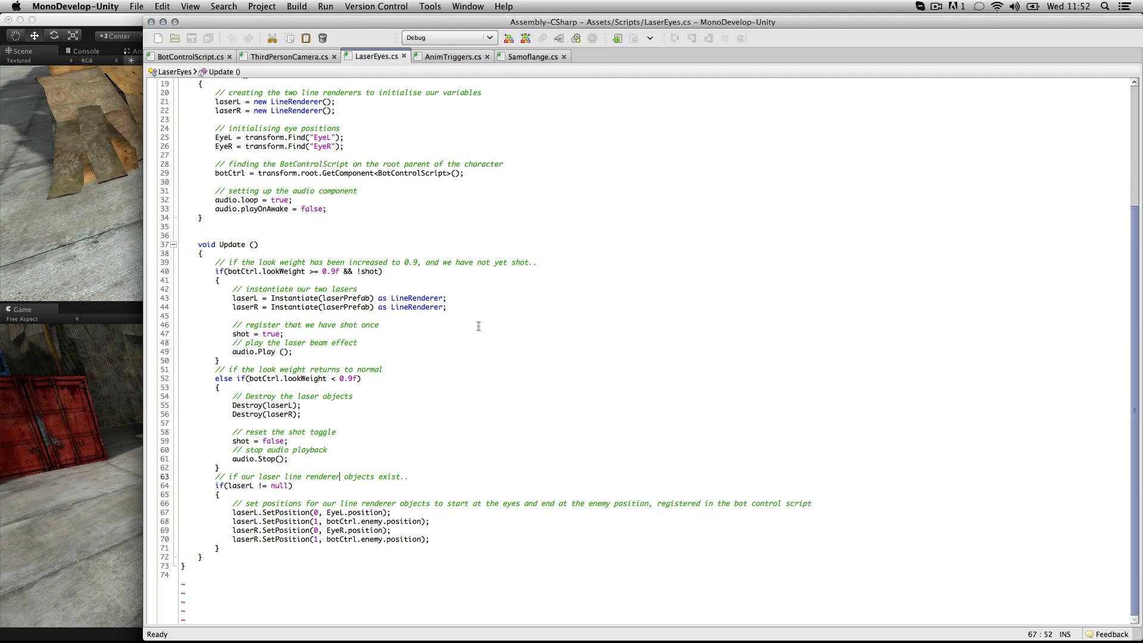
scroll(425, 136, up, 6)
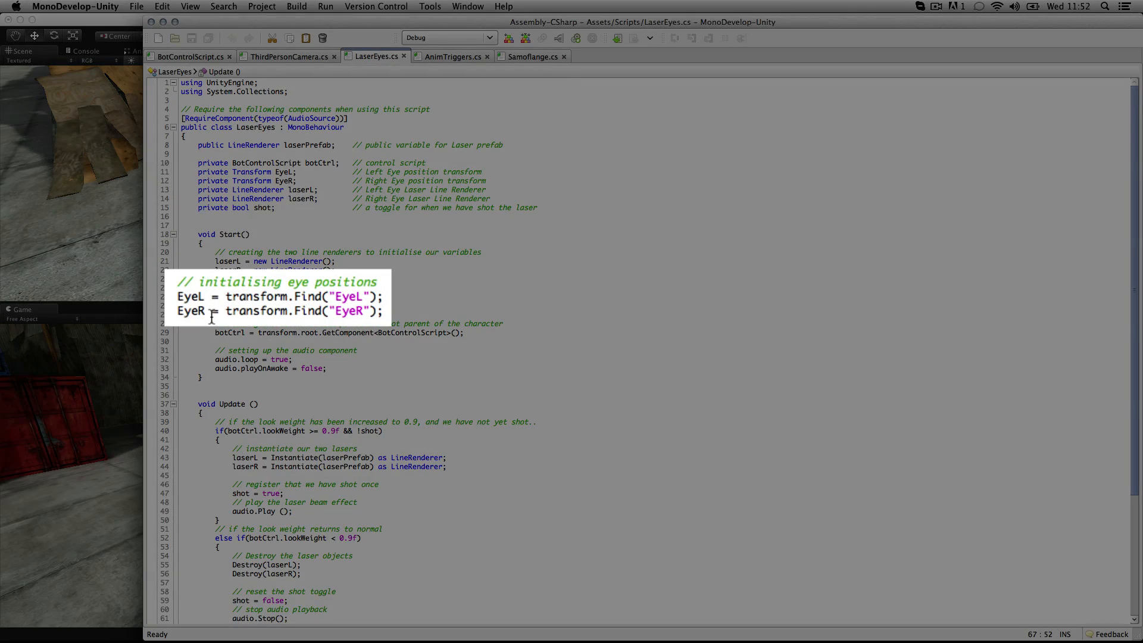
scroll(531, 344, down, 4)
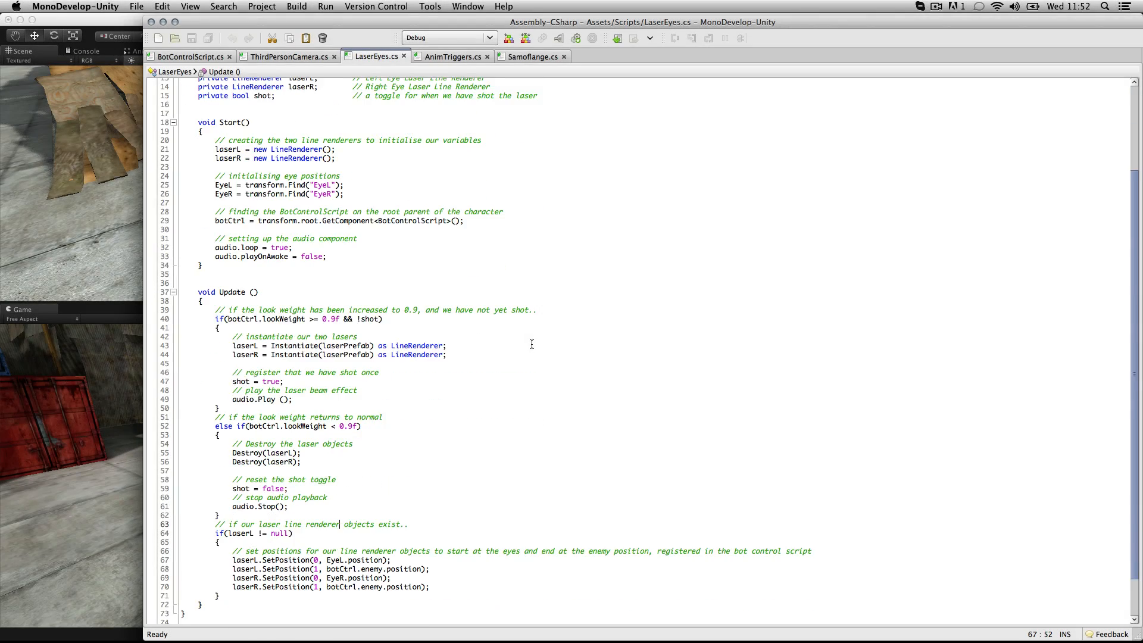
drag(231, 345, 301, 345)
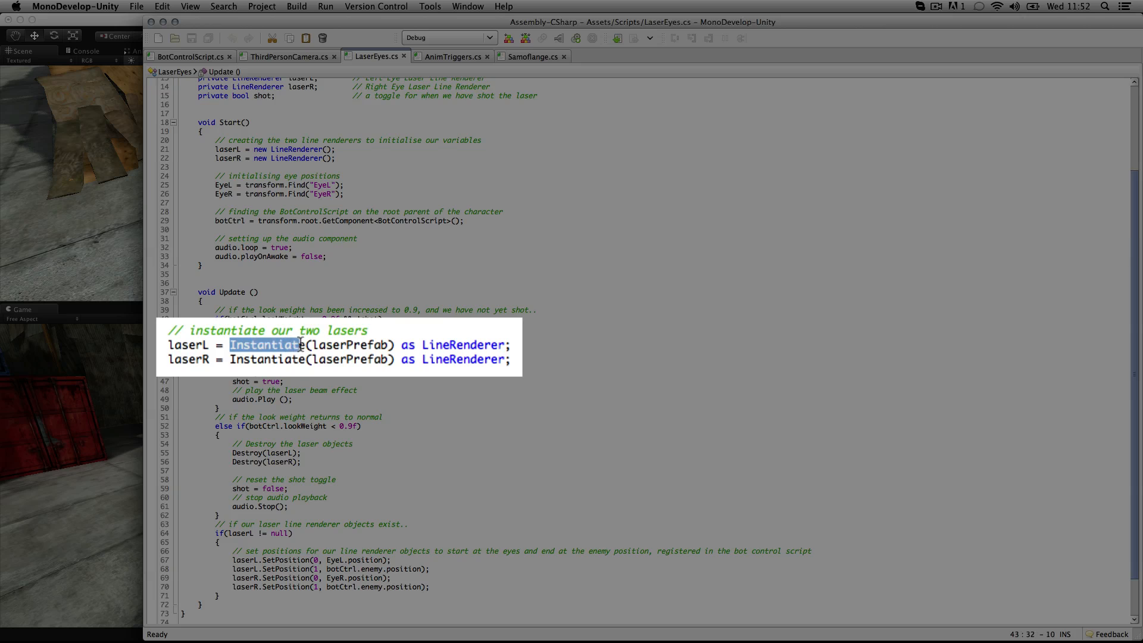
click(365, 328)
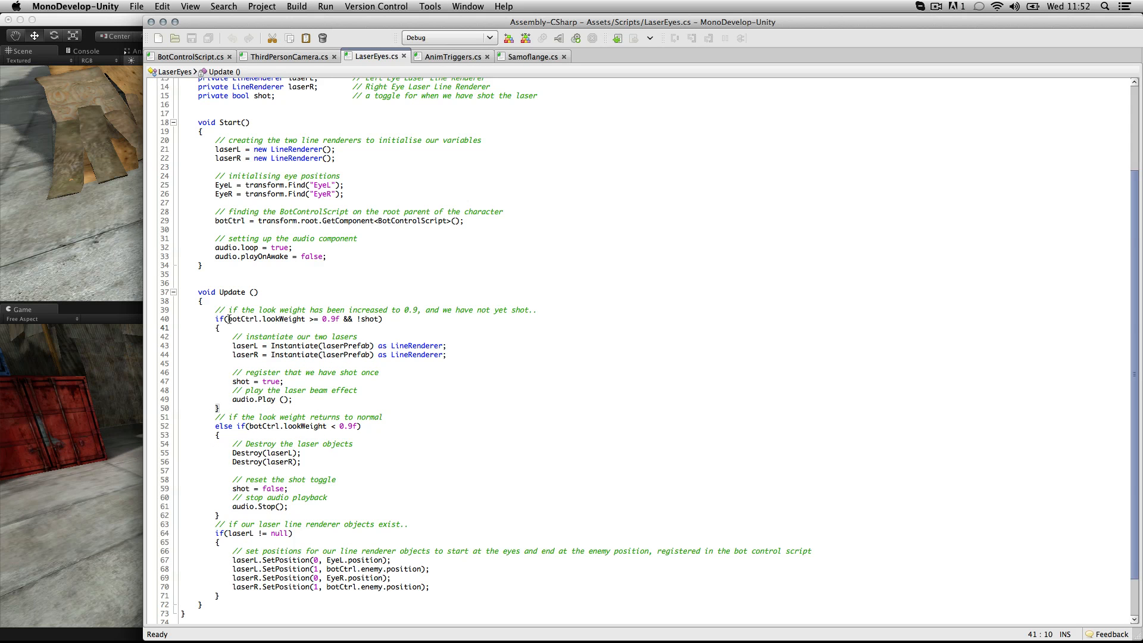
drag(228, 319, 263, 320)
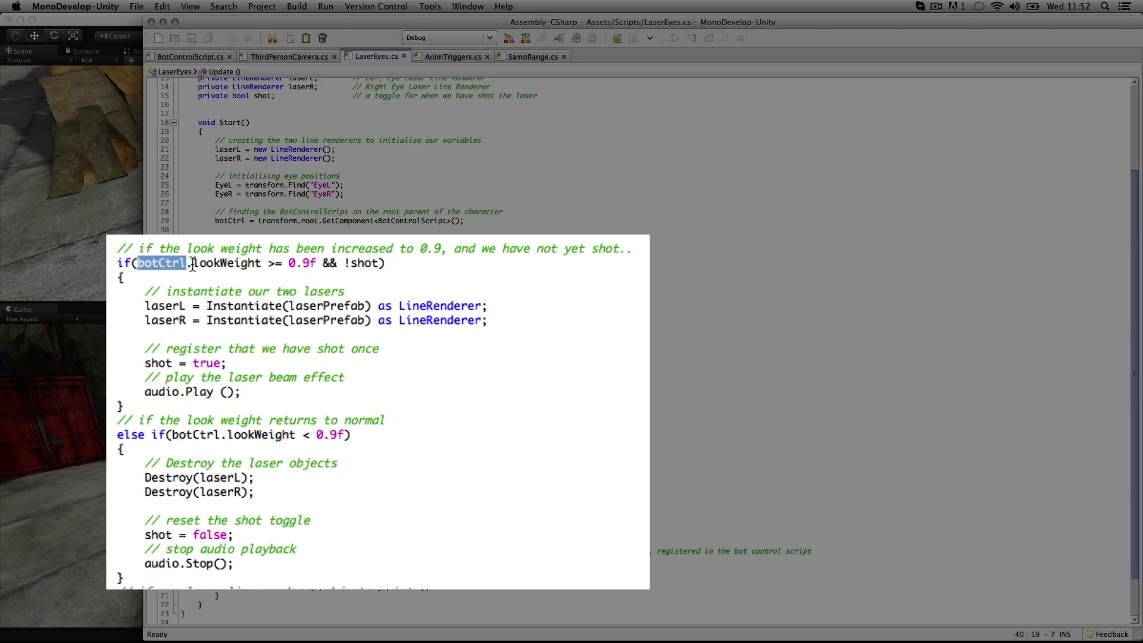
click(262, 320)
drag(194, 264, 264, 263)
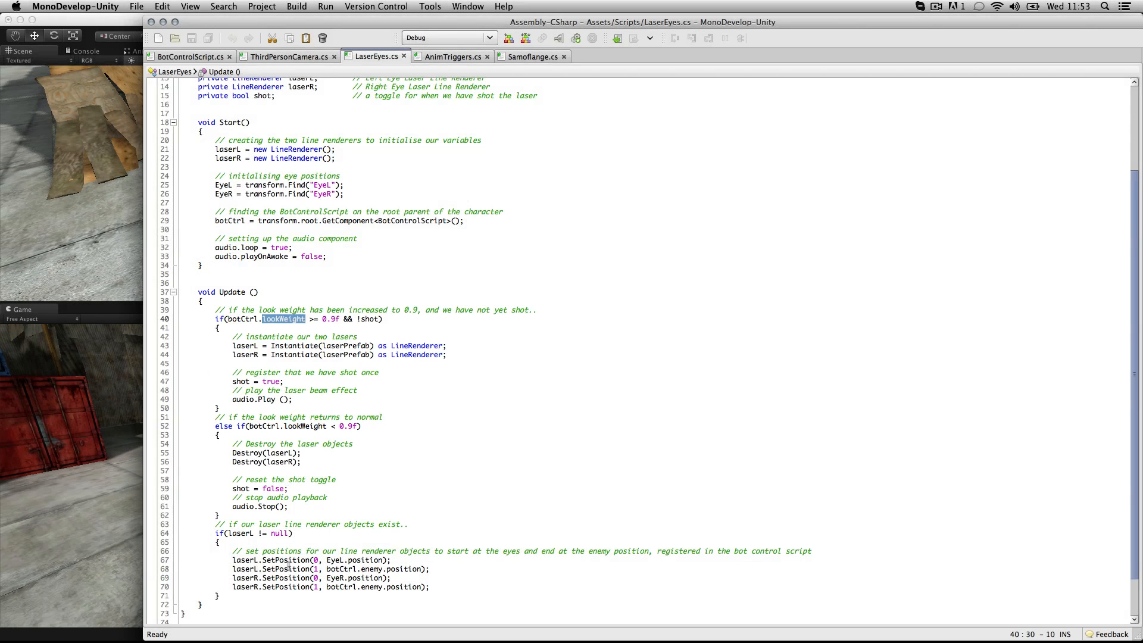
scroll(225, 561, down, 2)
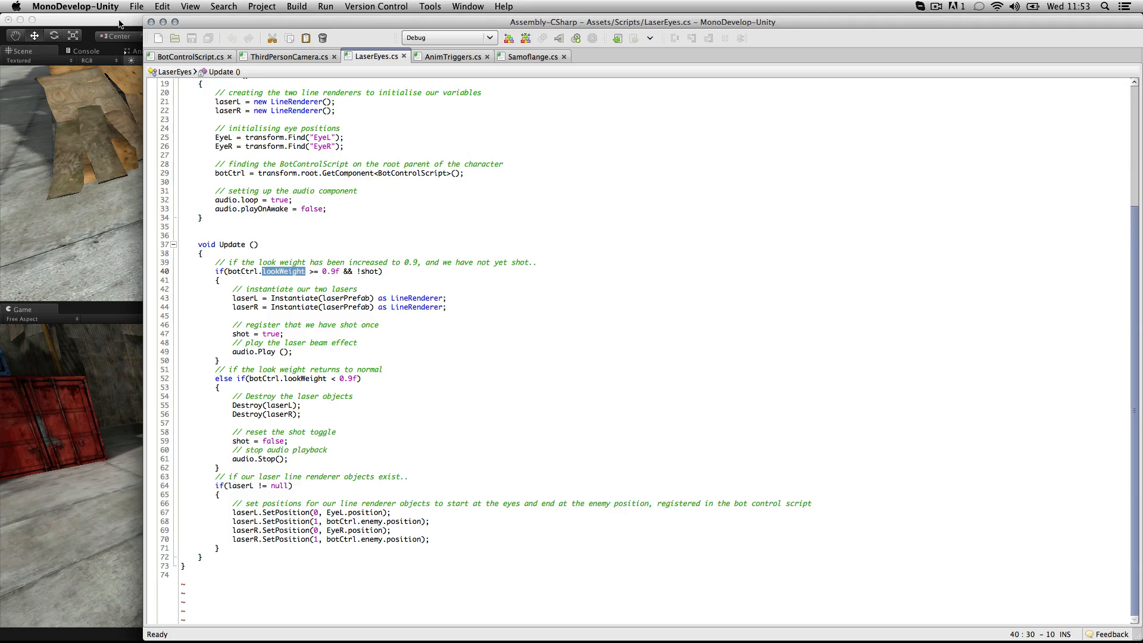
- Back in Unity, play-test the robot's laser eyes by running around and triggering head look, with the Scene view zoomed out
click(119, 24)
click(551, 37)
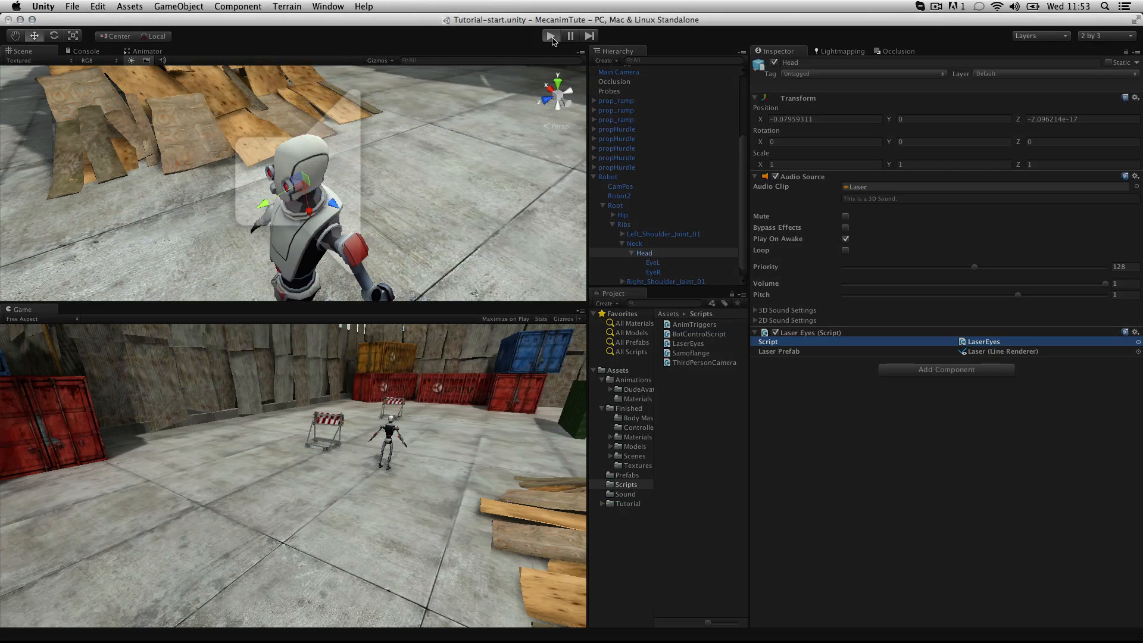
key(Up)
key(Right)
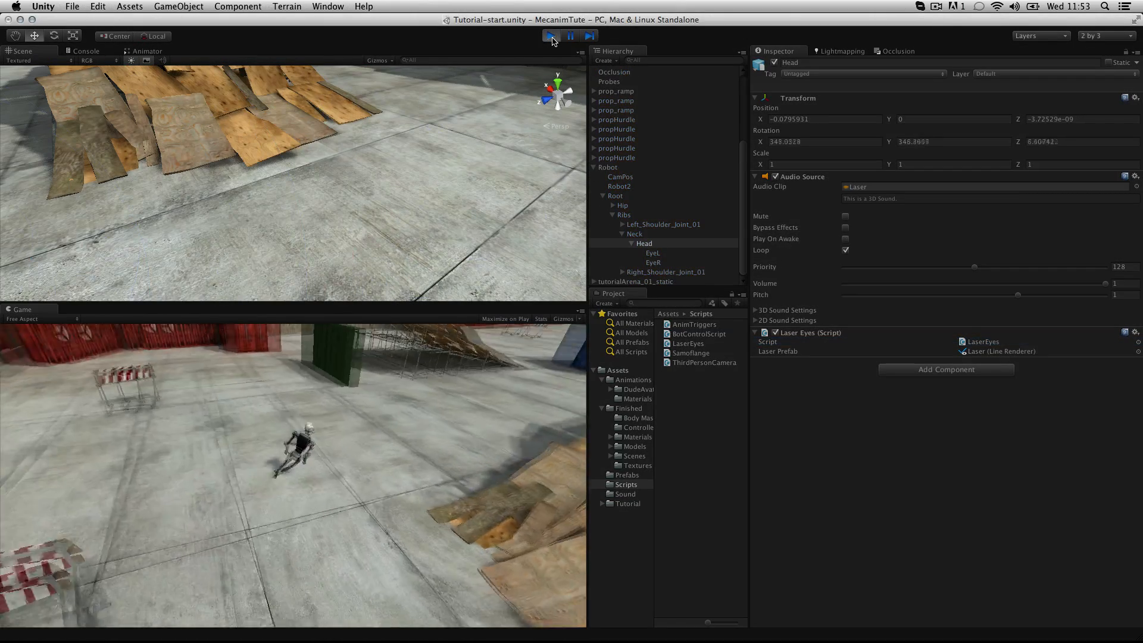
key(alt)
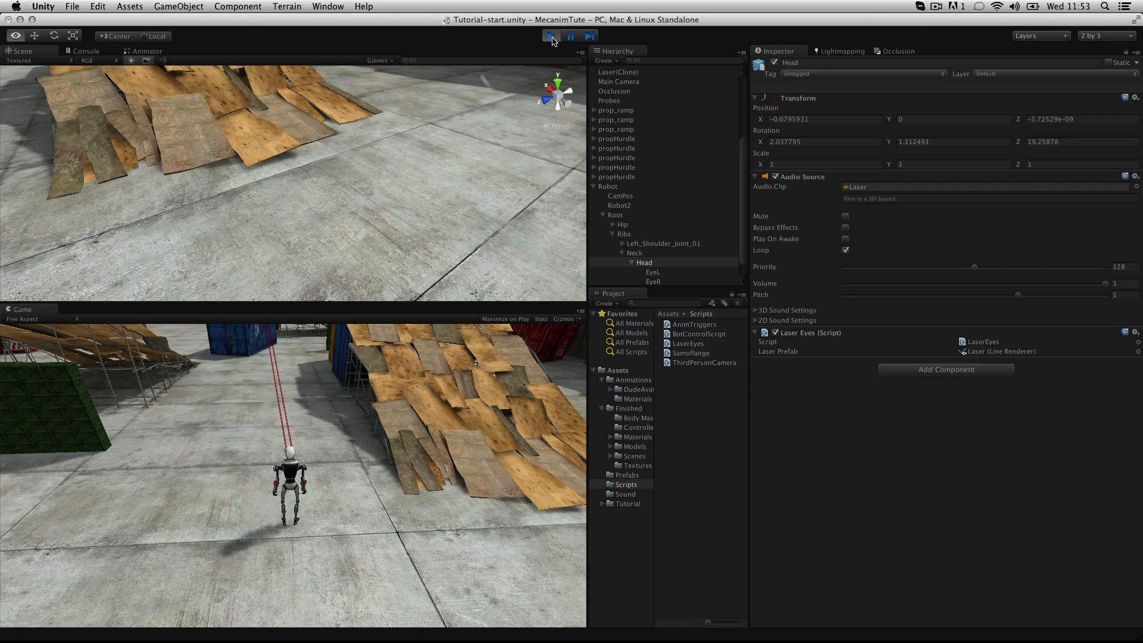
scroll(328, 147, down, 10)
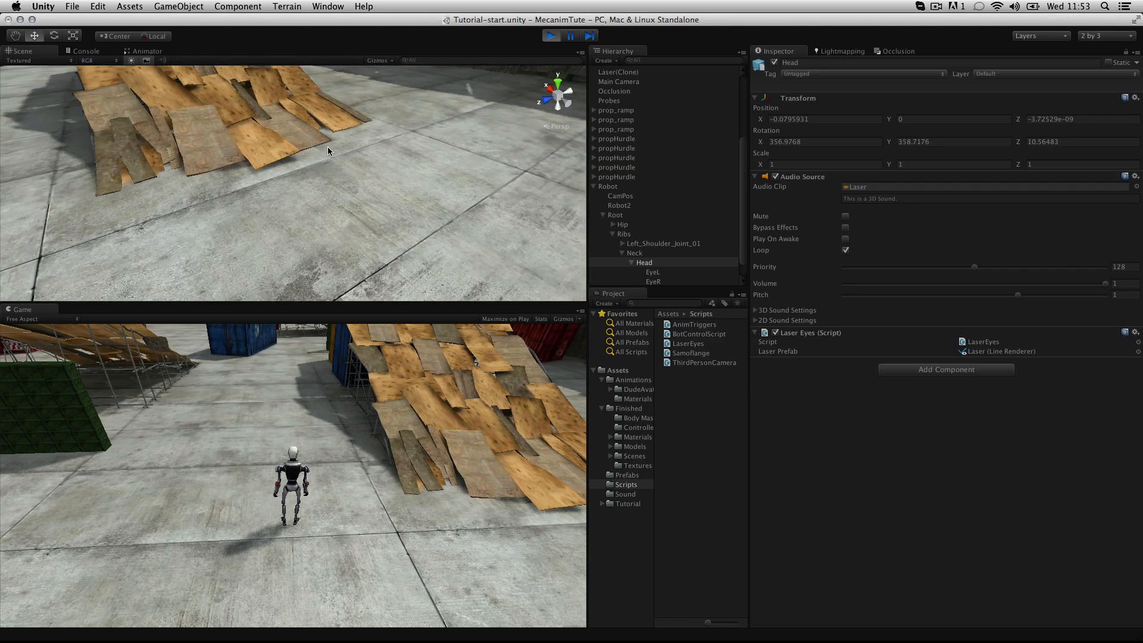
scroll(328, 146, down, 6)
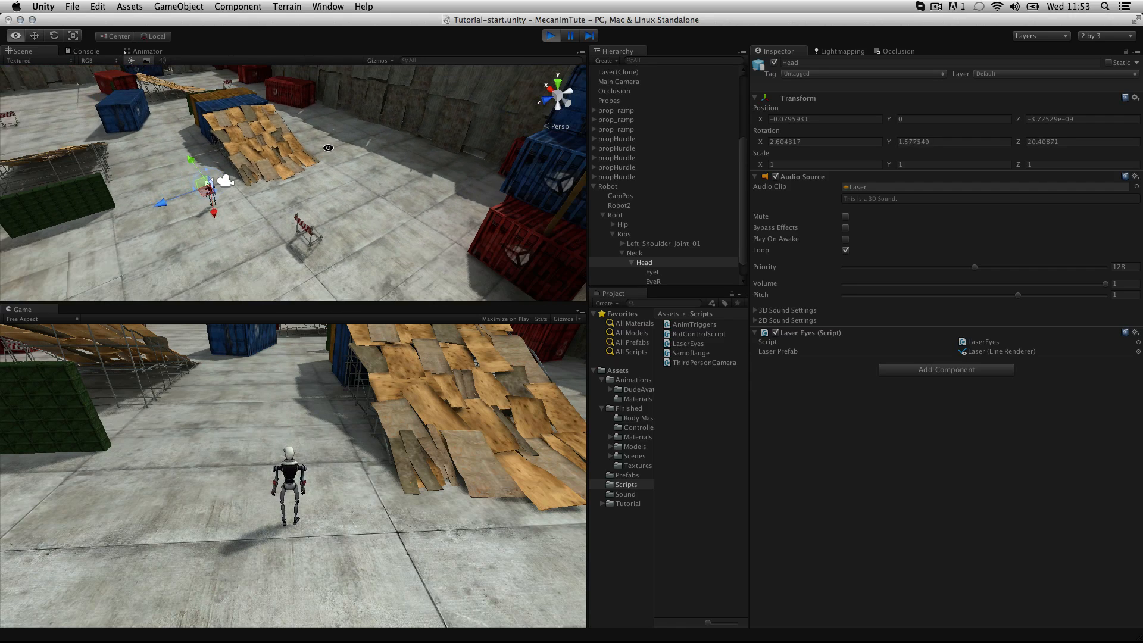
key(alt)
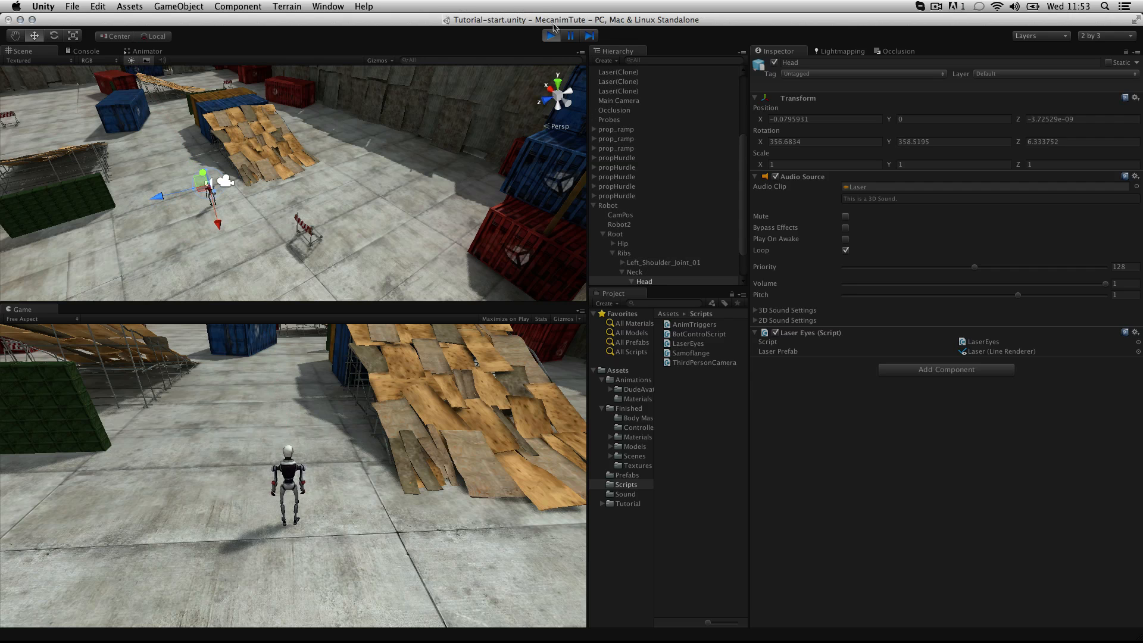
click(553, 37)
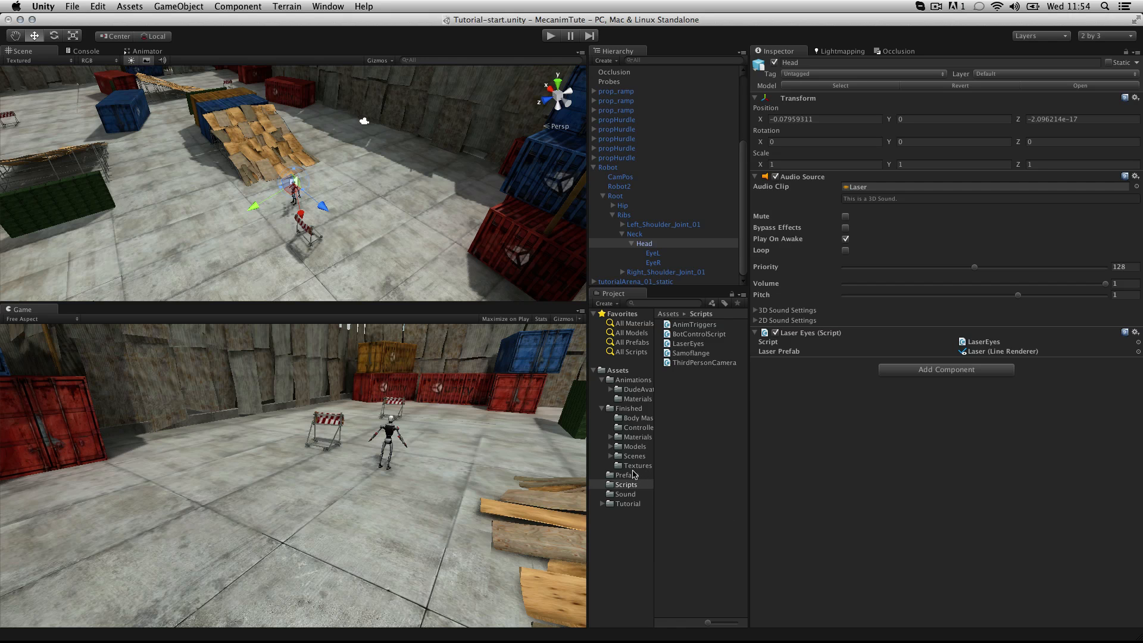
- Parent the LookAtPos prefab to the robot's Head and open the ThirdPersonCamera script to review its use of that position
click(634, 475)
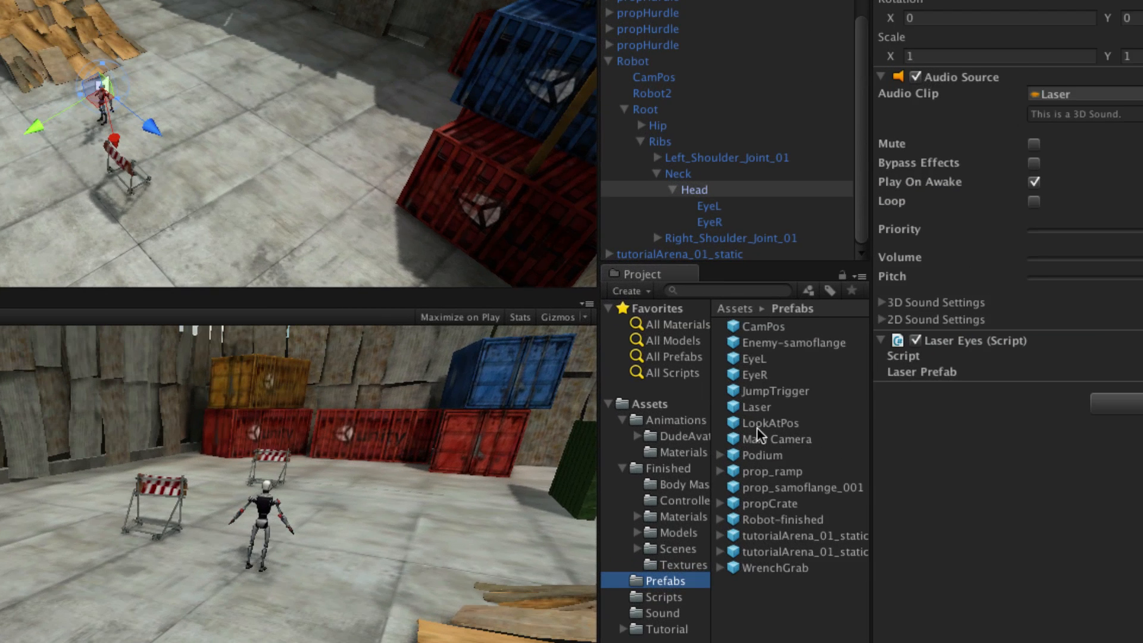
drag(736, 426, 714, 189)
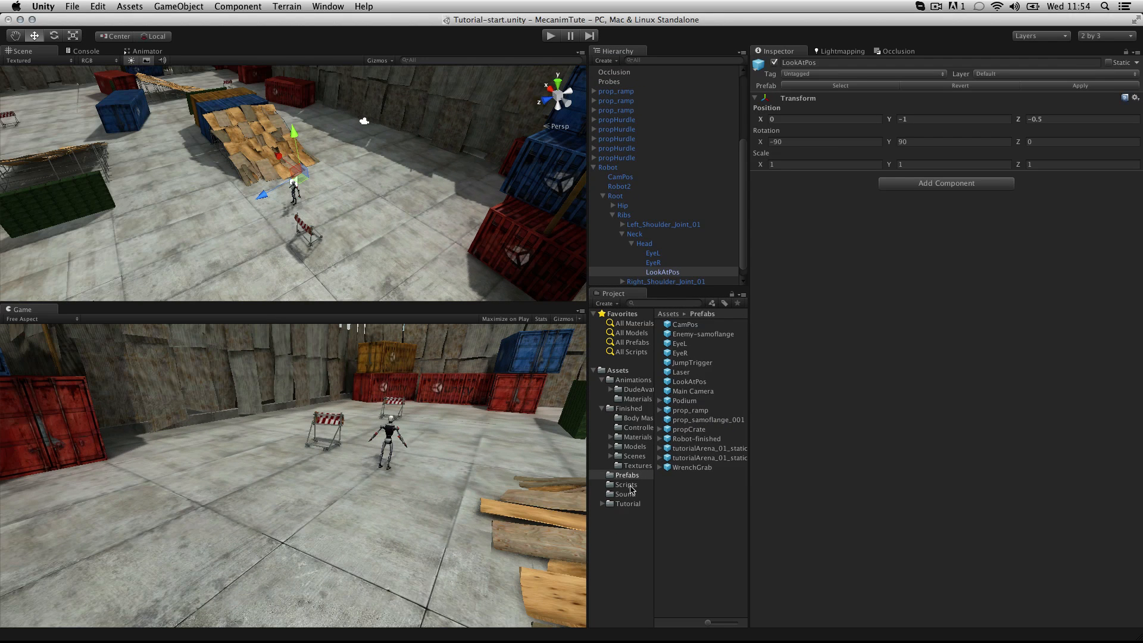
click(627, 484)
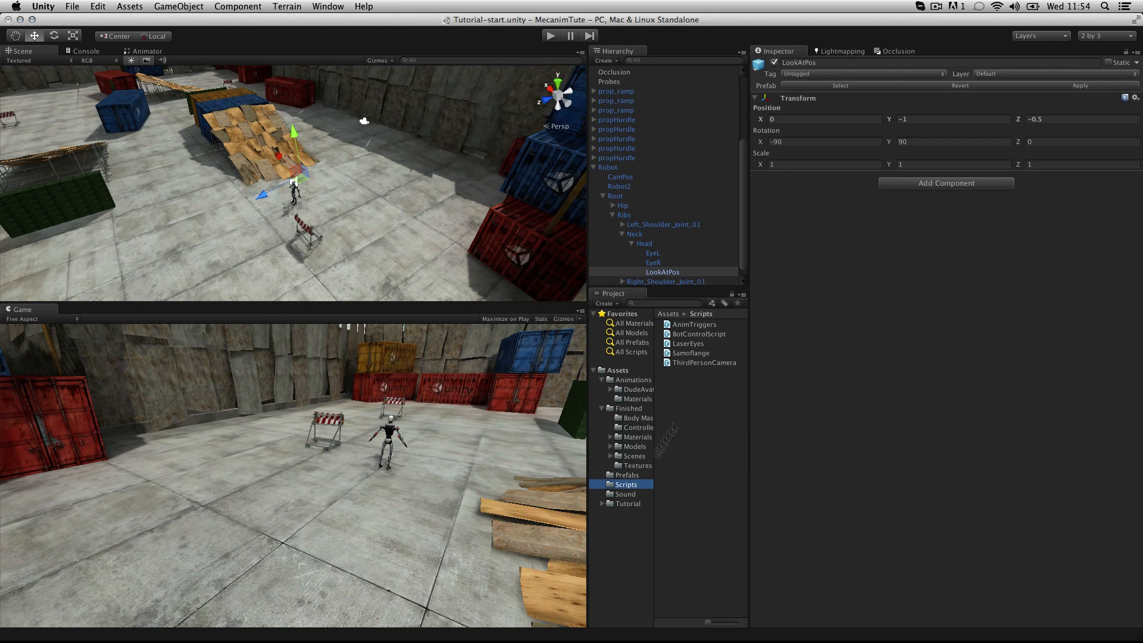
double_click(711, 359)
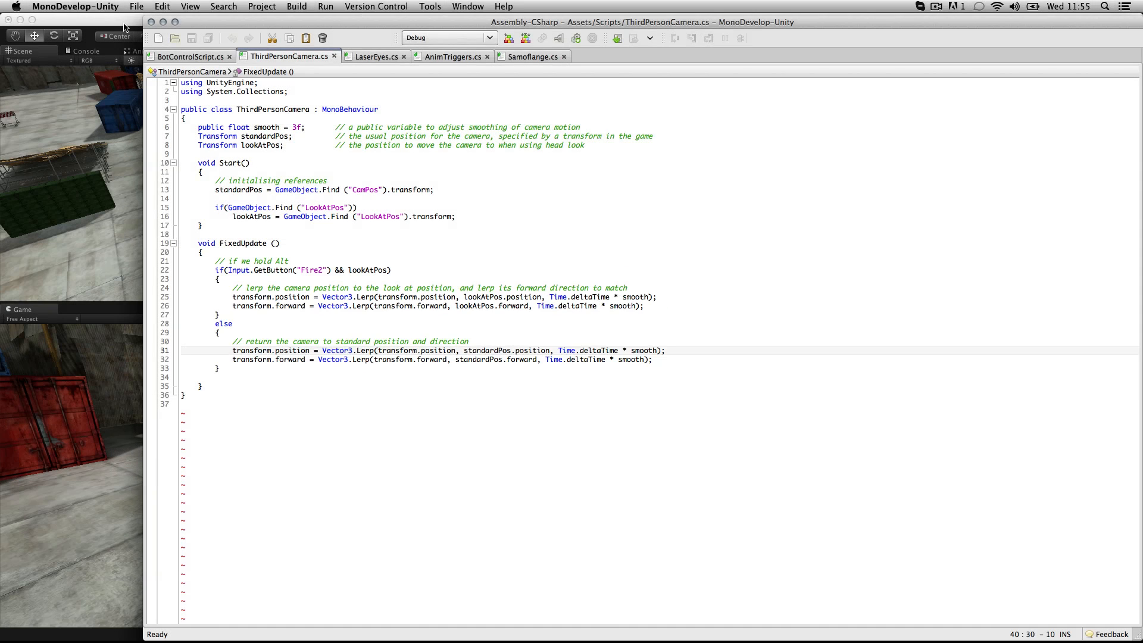
- Return to Unity and play-test the look-at camera by running the robot to different spots and triggering head look
click(125, 28)
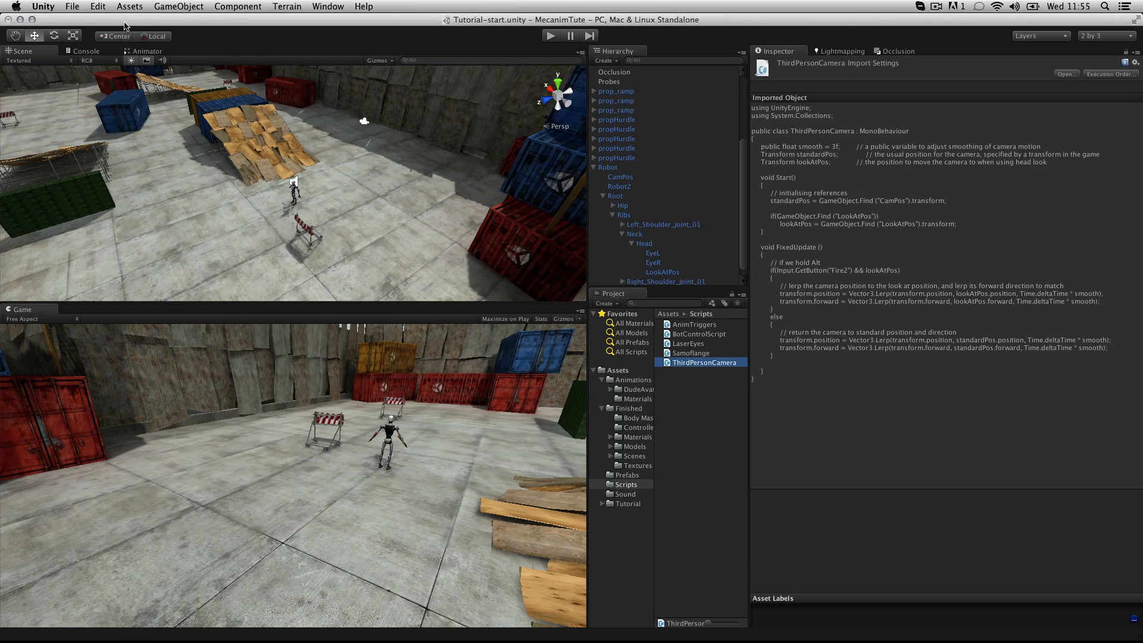
click(551, 37)
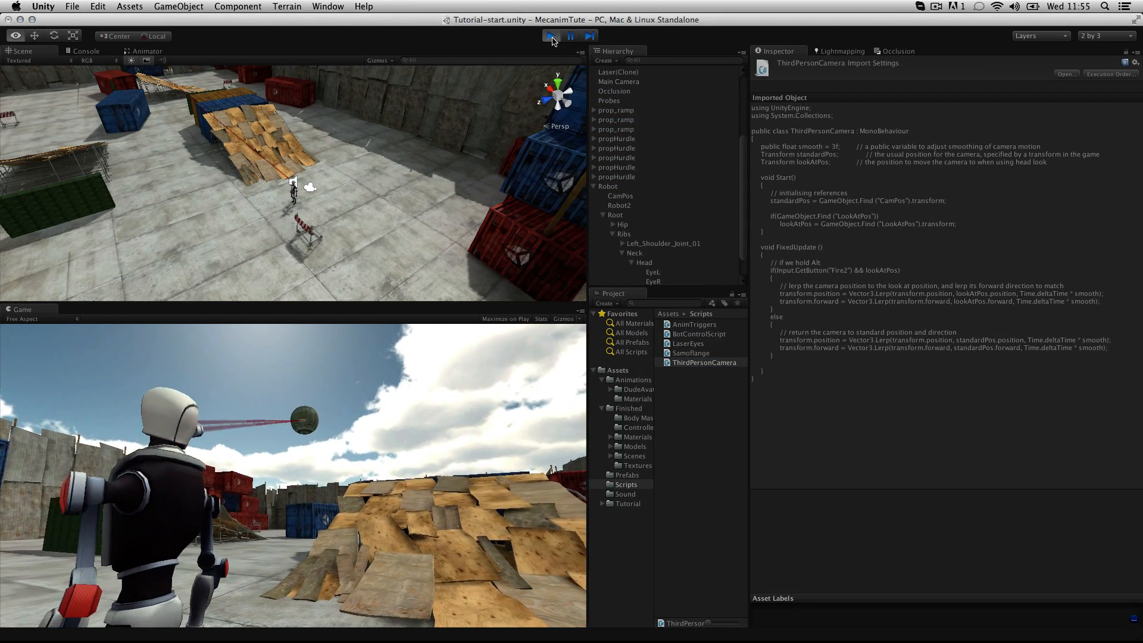
key(Up)
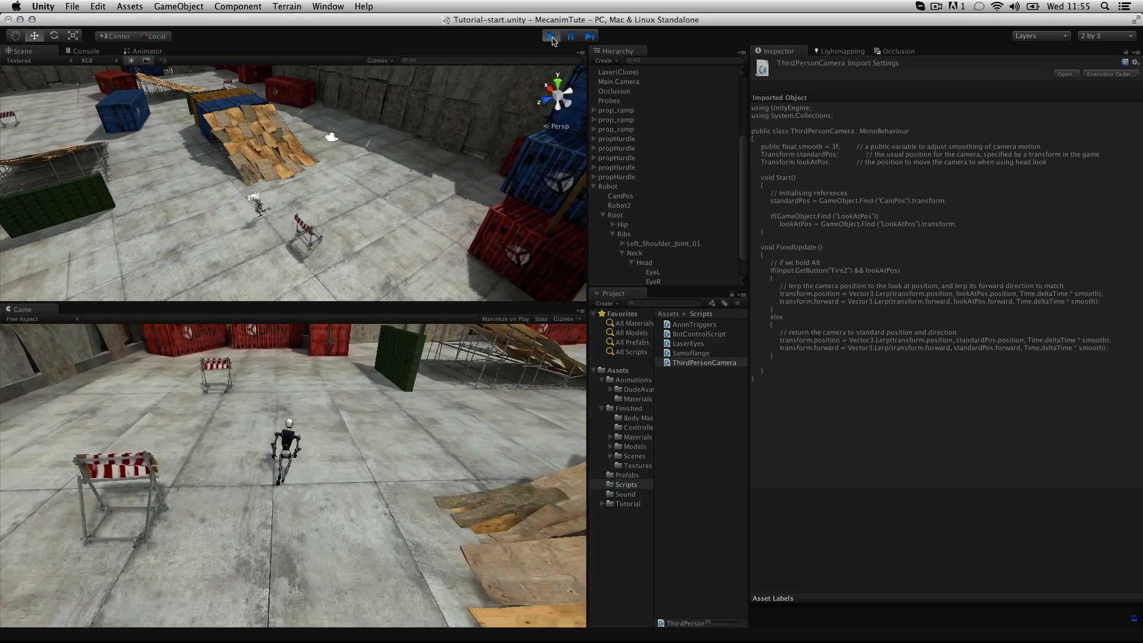
key(Right)
key(alt)
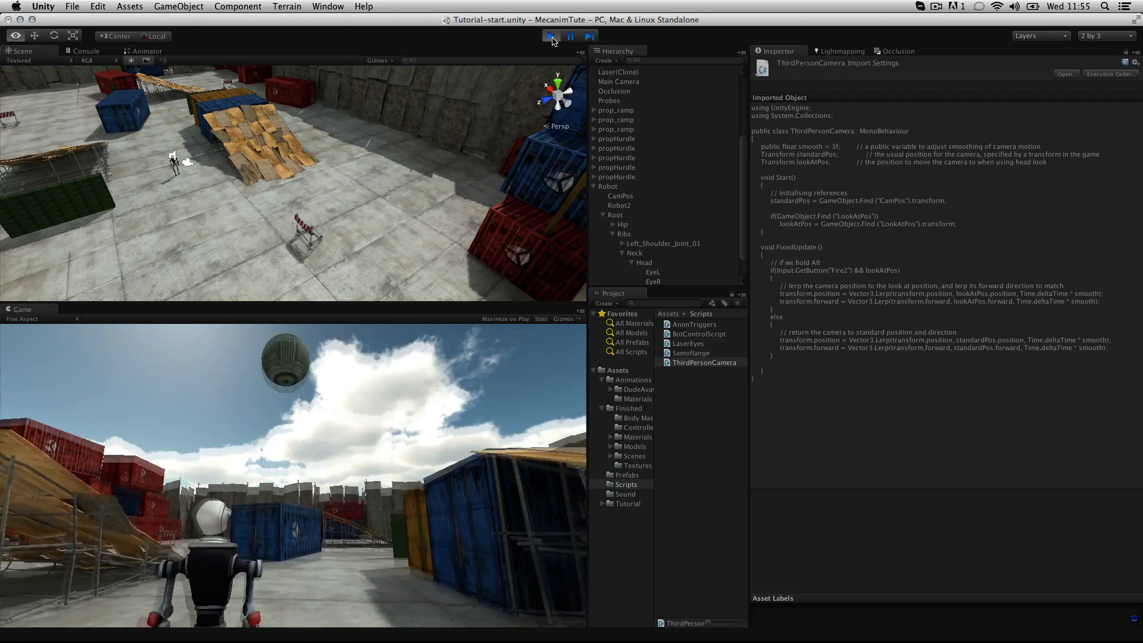
key(Up)
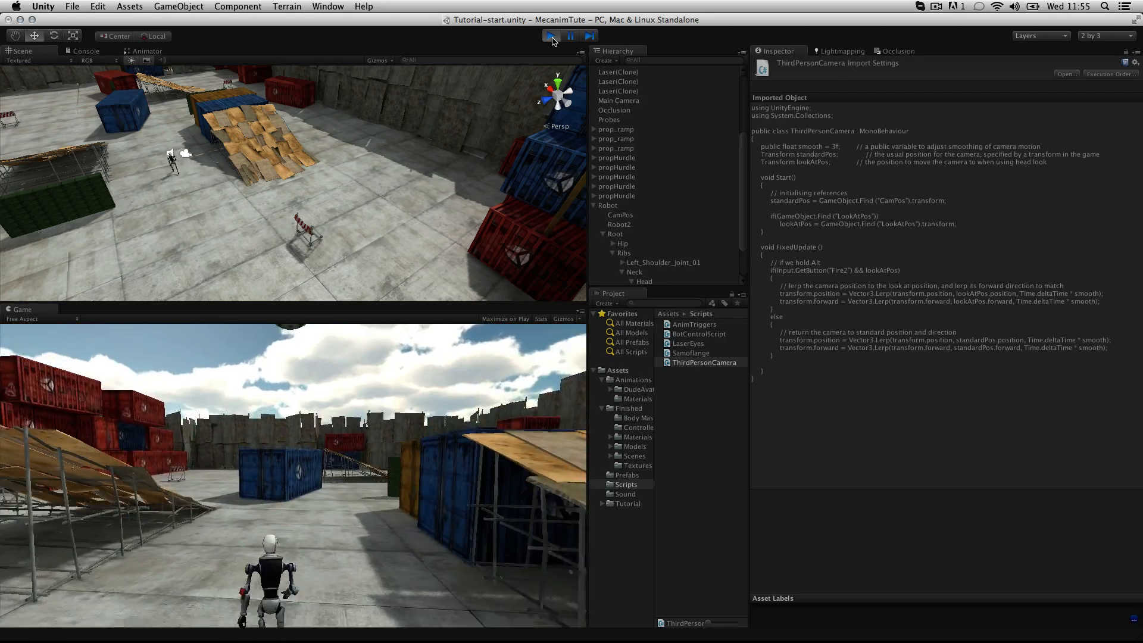
key(Left)
key(Up)
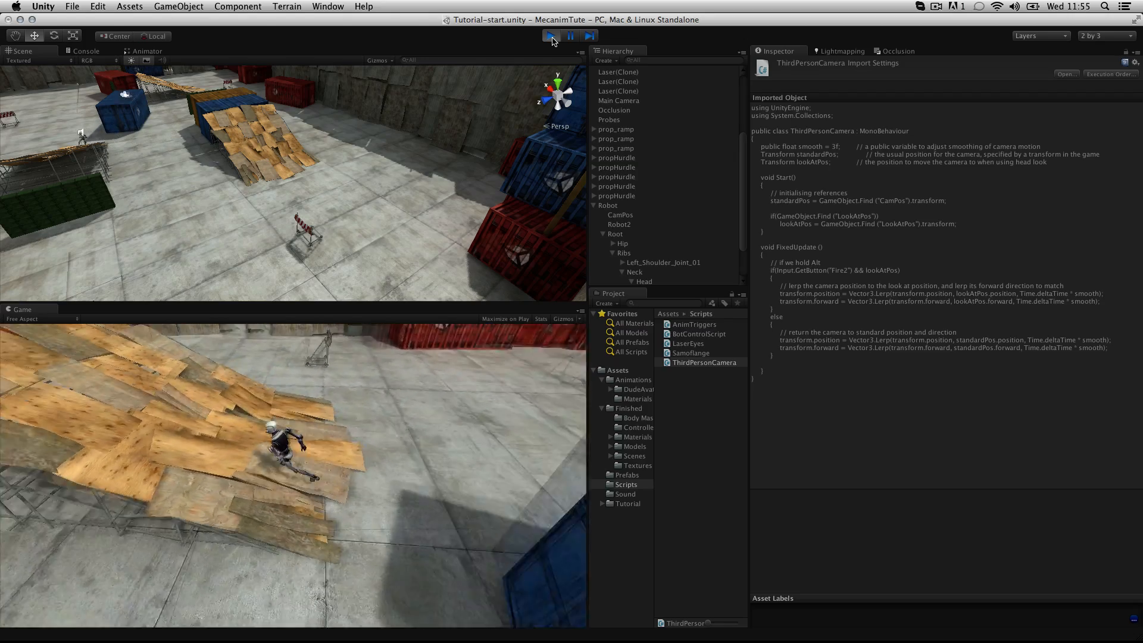
key(alt)
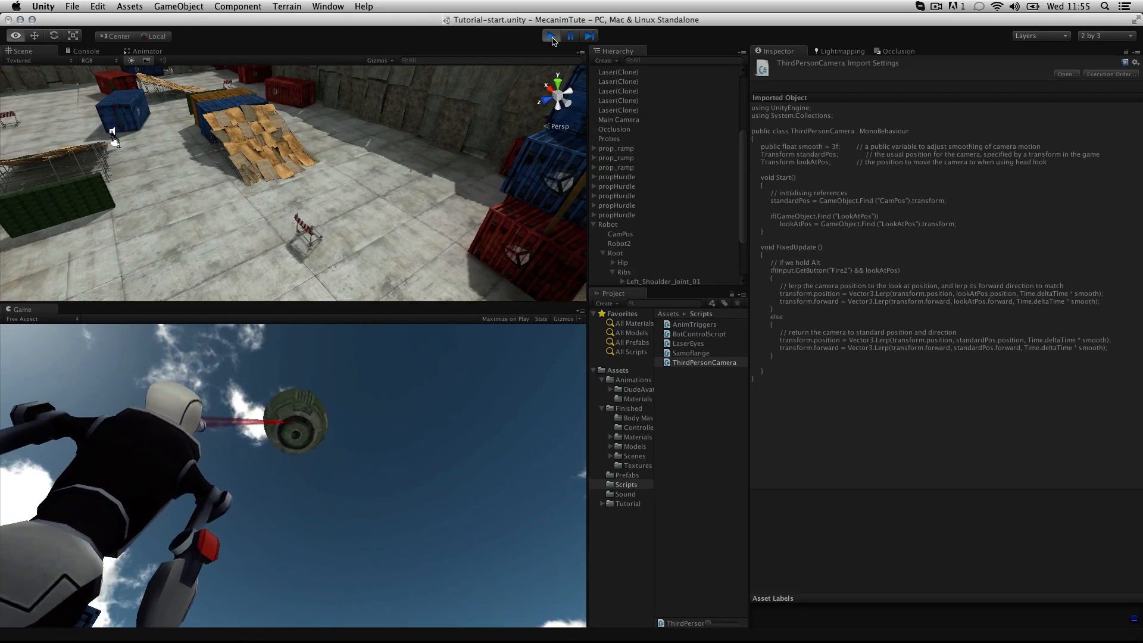
click(552, 36)
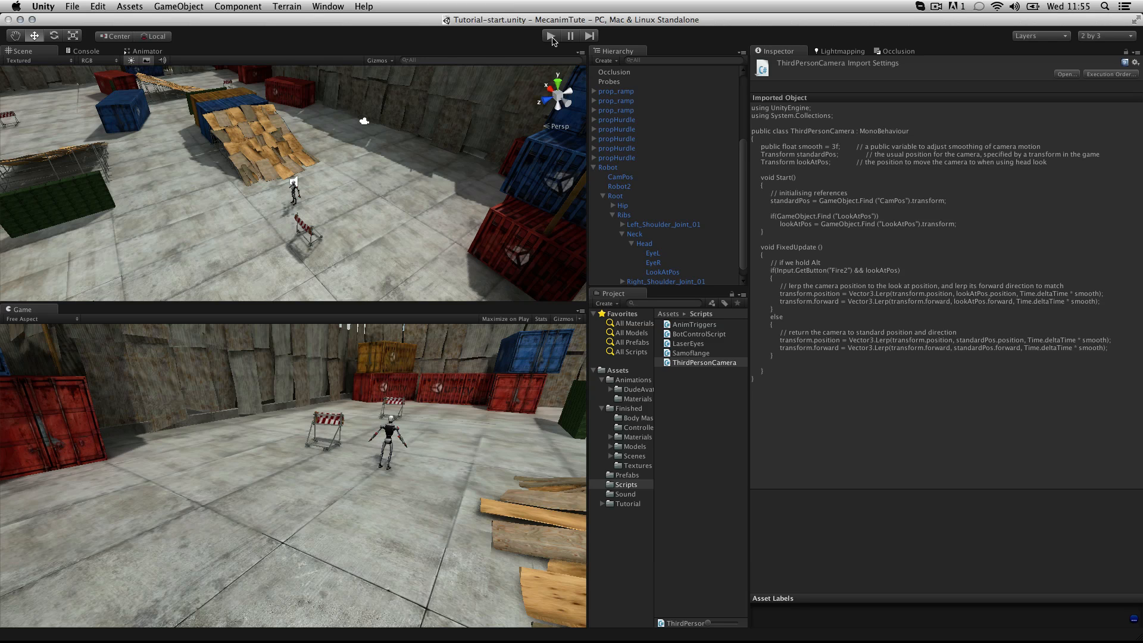
- Select the Robot and preview the Wave clip of the IdlesWave animation file
click(608, 168)
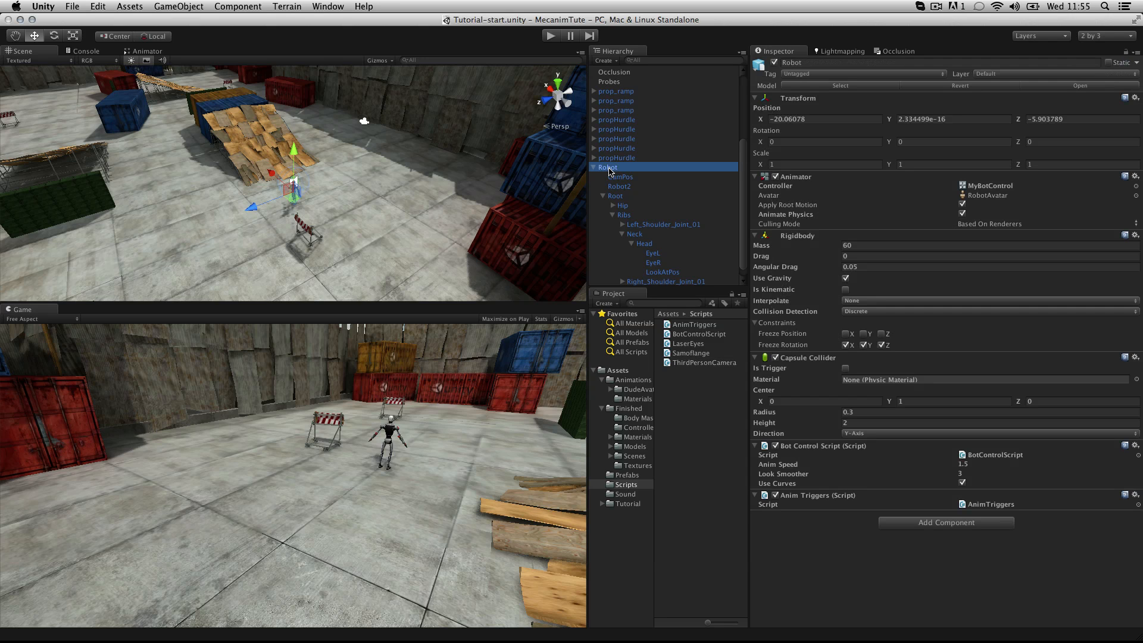
click(634, 380)
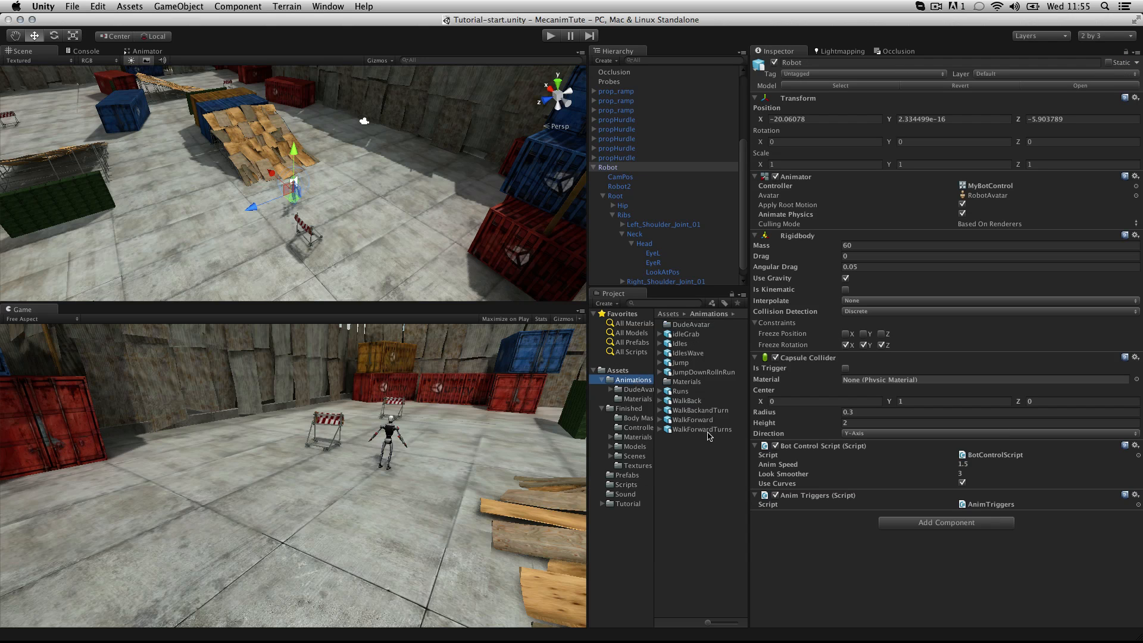
click(692, 355)
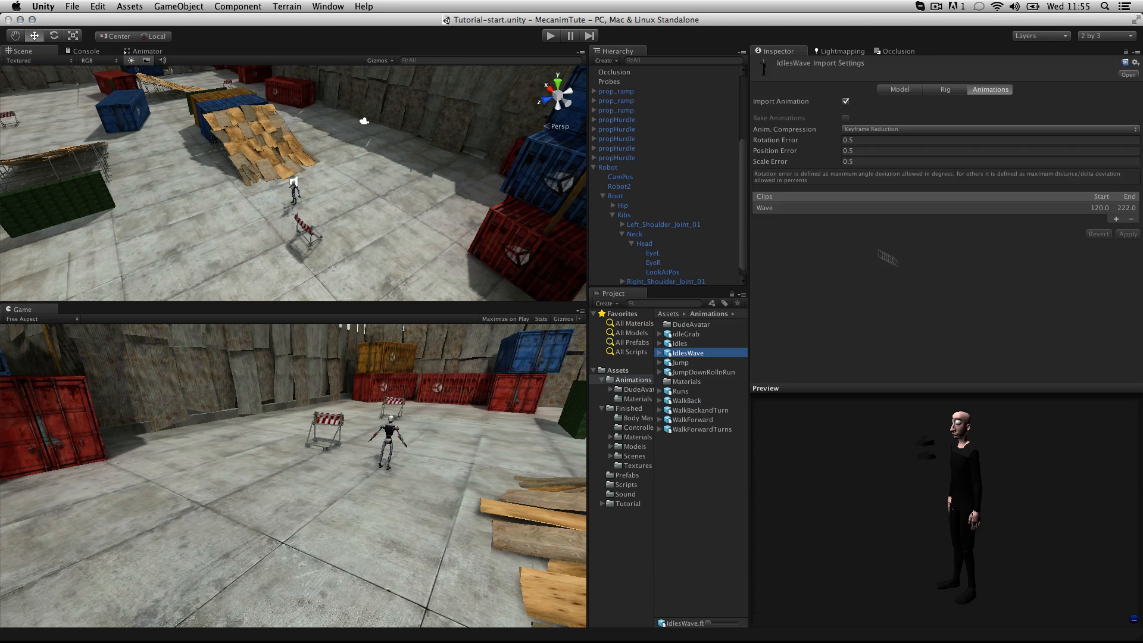
click(766, 209)
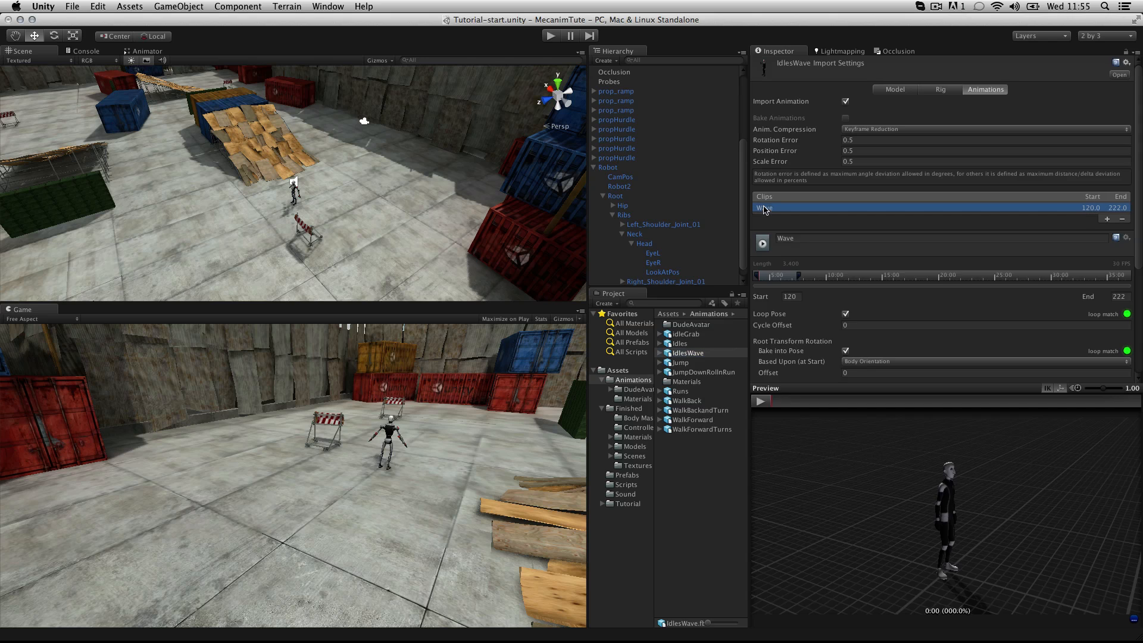
click(766, 401)
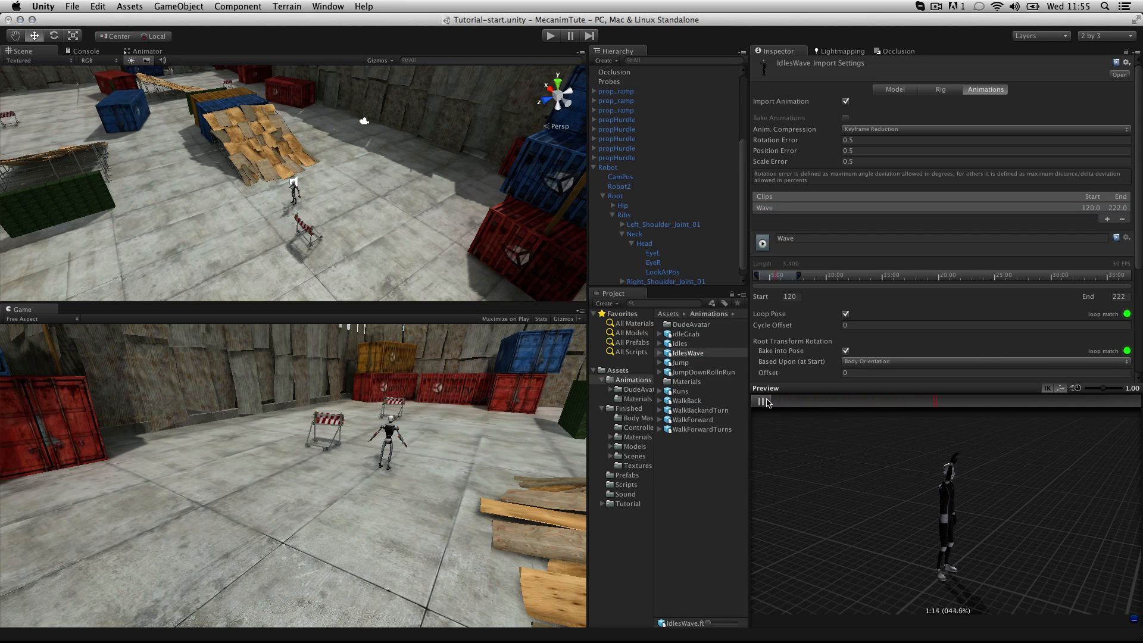
click(767, 403)
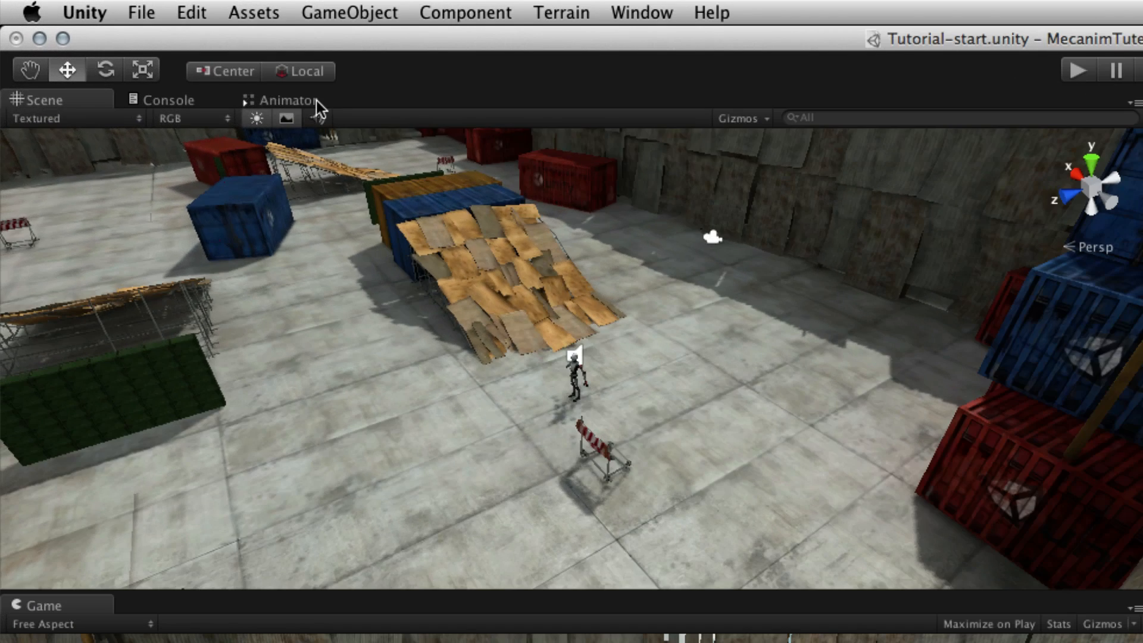
- Add a new layer named Layer2 to the robot's animator controller
click(158, 51)
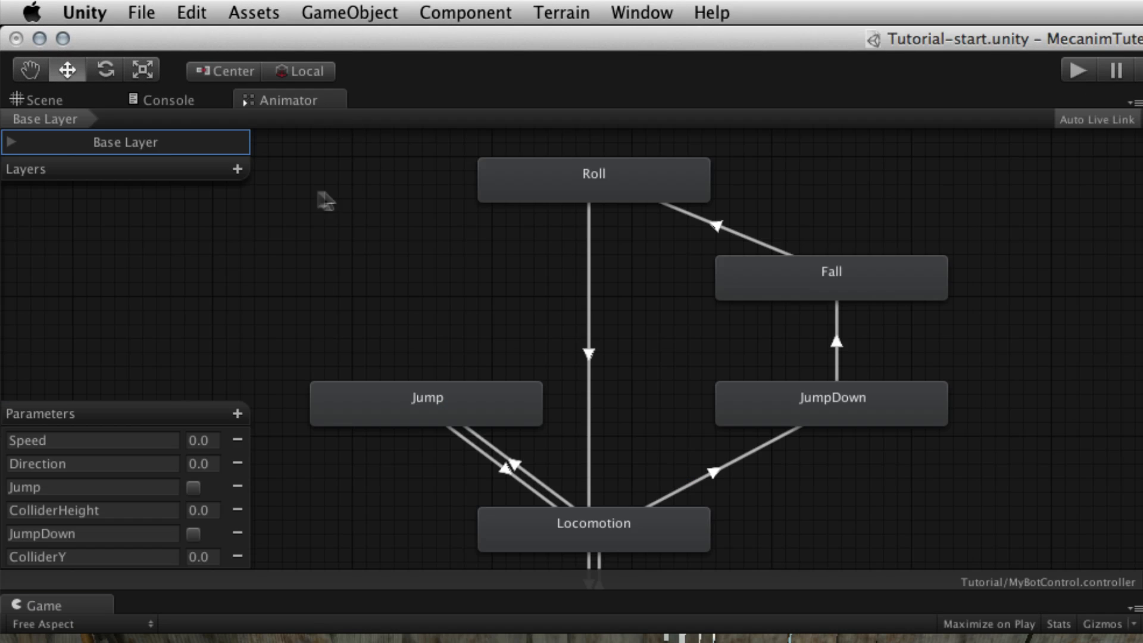
click(238, 171)
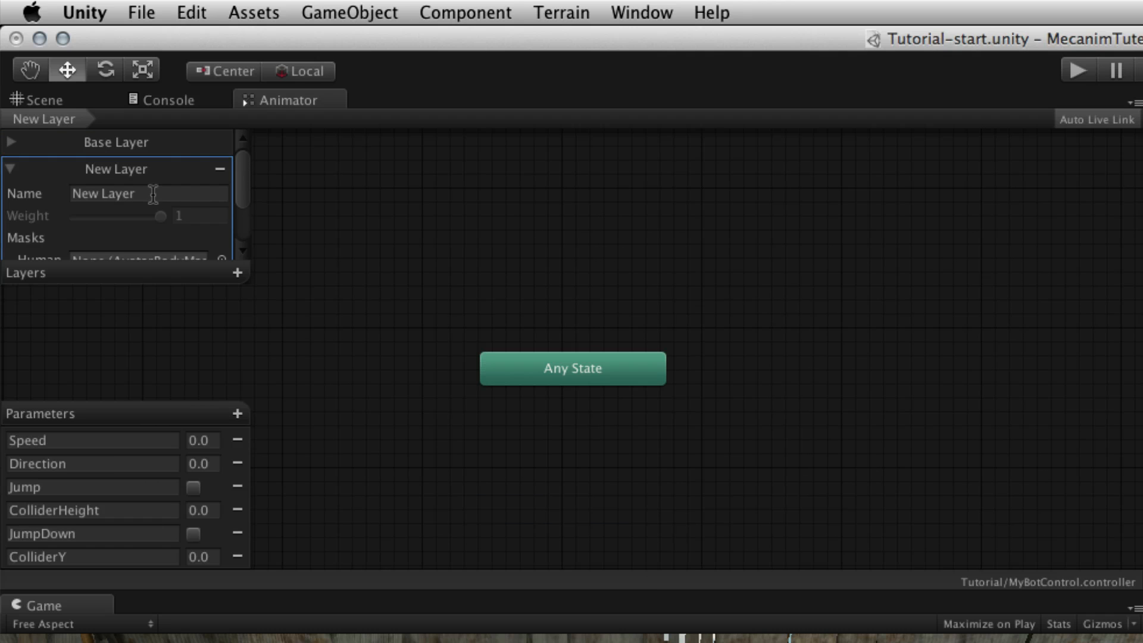
drag(153, 193, 34, 199)
text(Layer2)
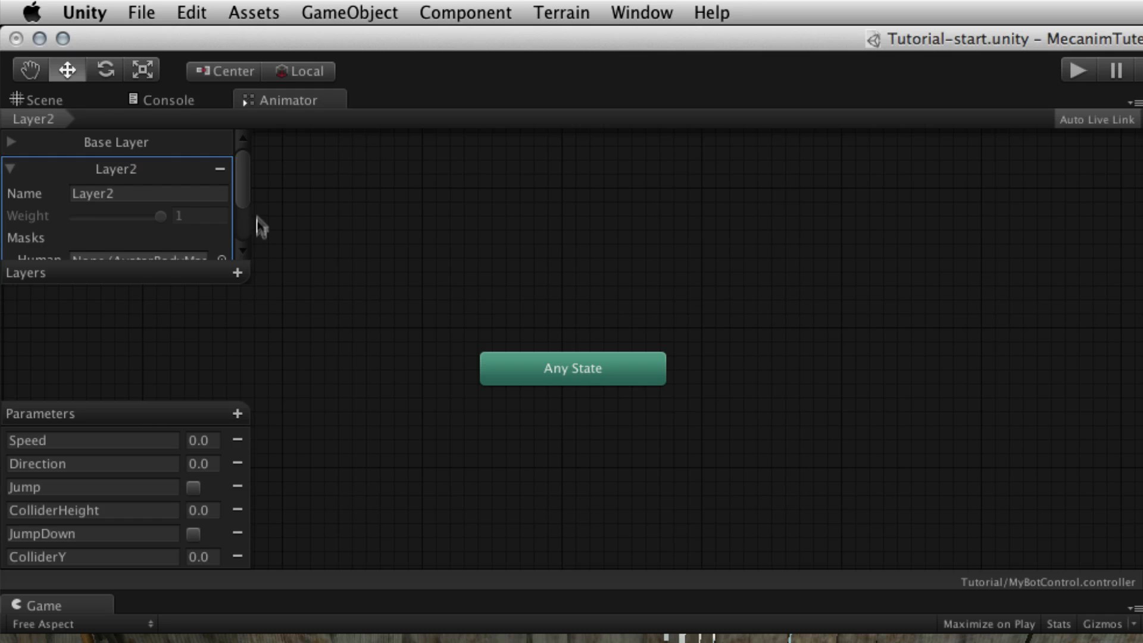
drag(244, 190, 243, 212)
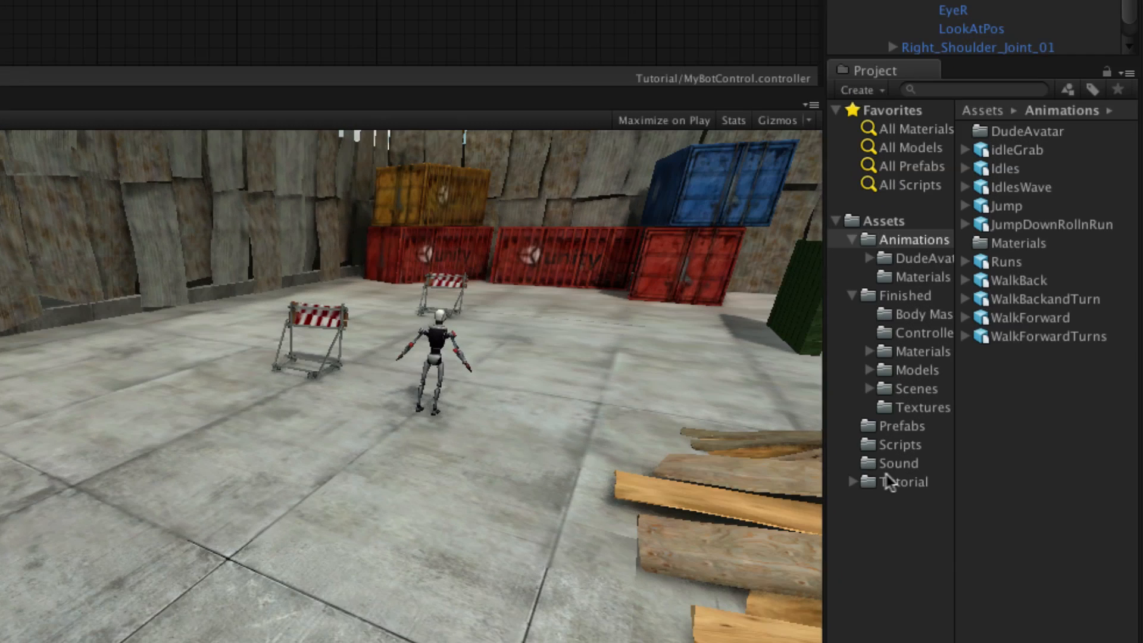
- Create an Avatar Body Mask named ArmsOnlyMask in the Tutorial folder
click(888, 481)
click(877, 89)
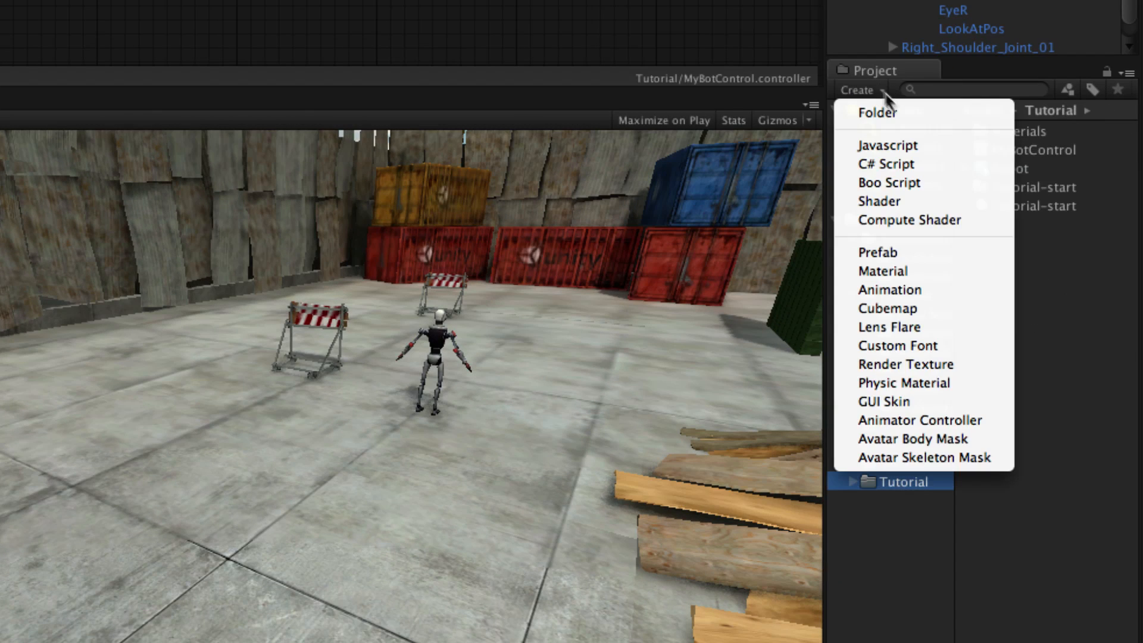
click(972, 440)
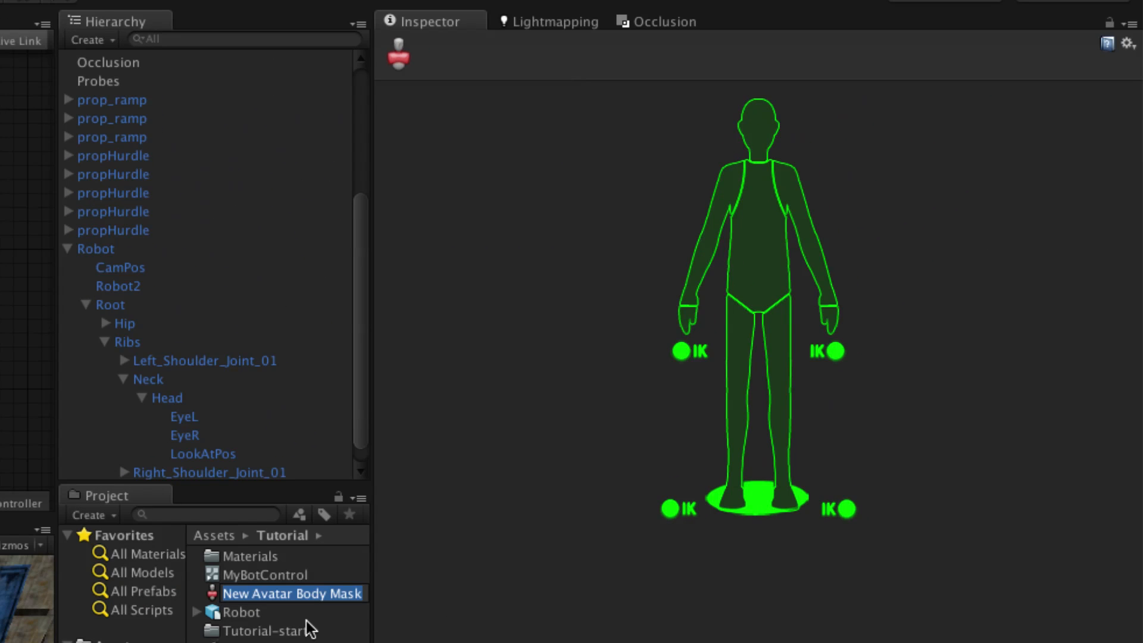
text(ArmsO)
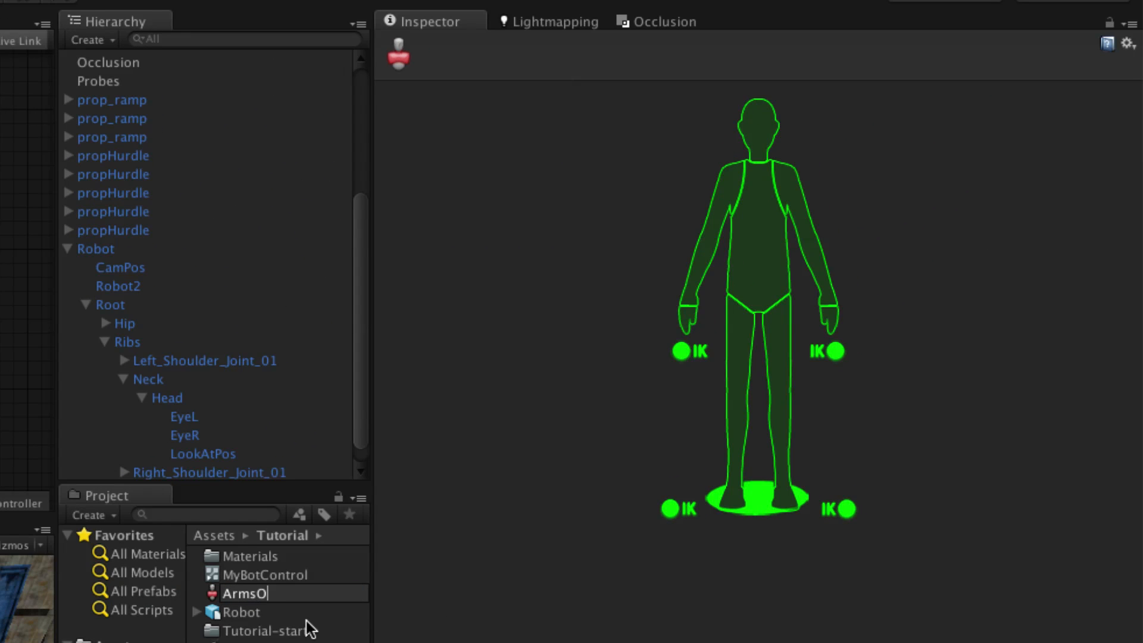
text(nlyMask)
key(Return)
- Exclude the torso, head, legs, hand and foot IK, and root from ArmsOnlyMask, keeping only the arms and hands enabled
click(767, 250)
click(760, 125)
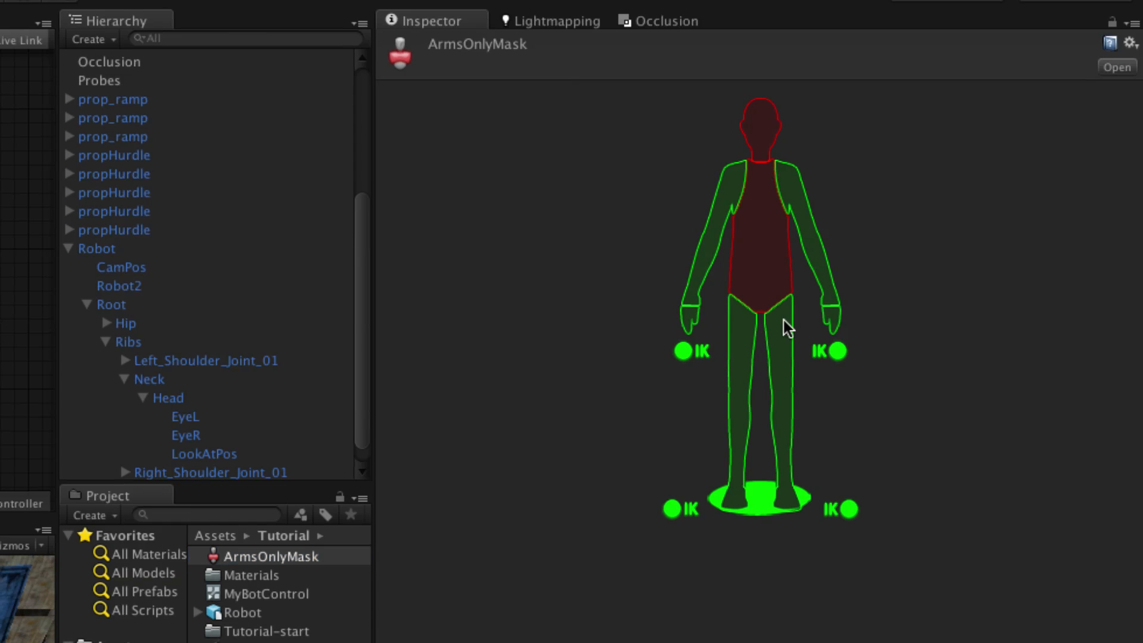
click(780, 429)
click(739, 429)
click(683, 351)
click(837, 351)
click(849, 508)
click(672, 508)
click(791, 500)
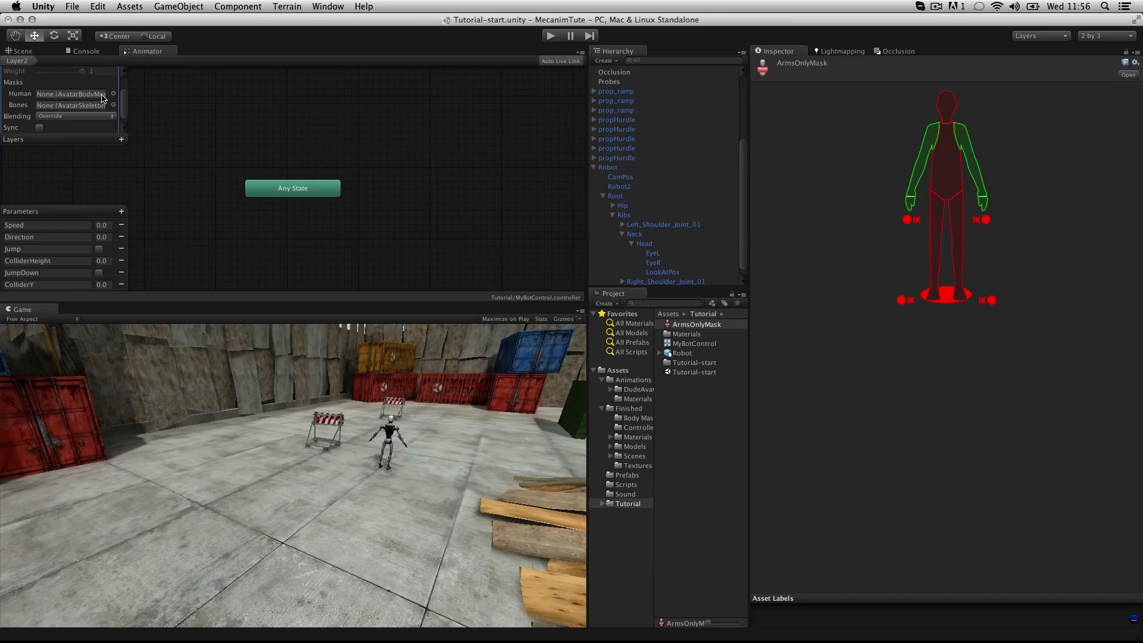
- Assign ArmsOnlyMask as the Human mask of Layer2, keeping Override blending
click(113, 96)
click(380, 167)
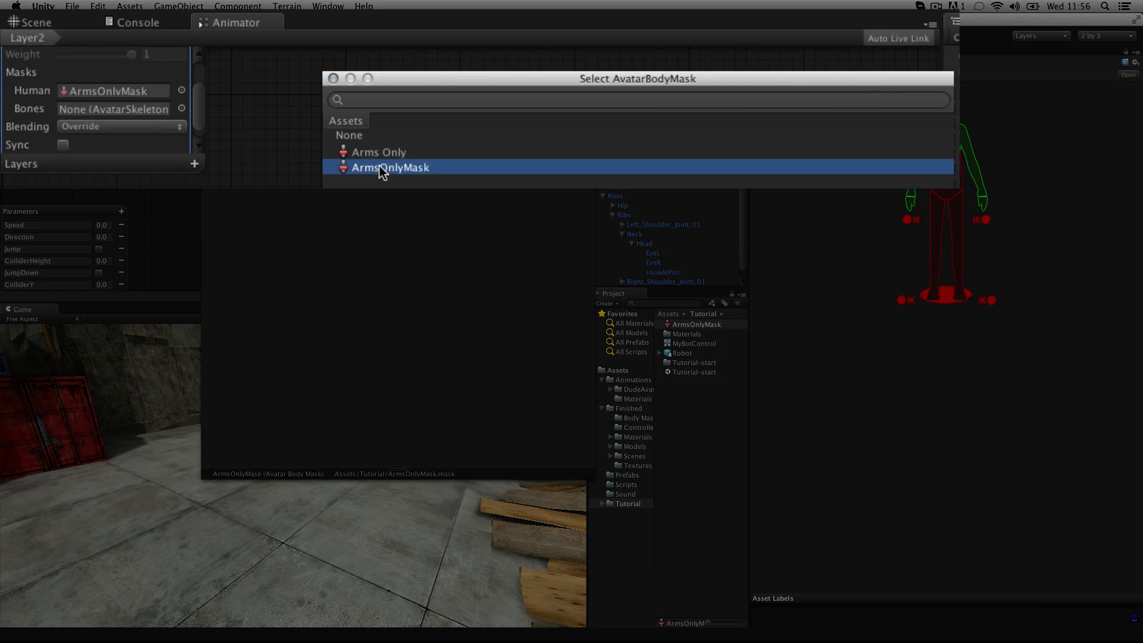
click(333, 78)
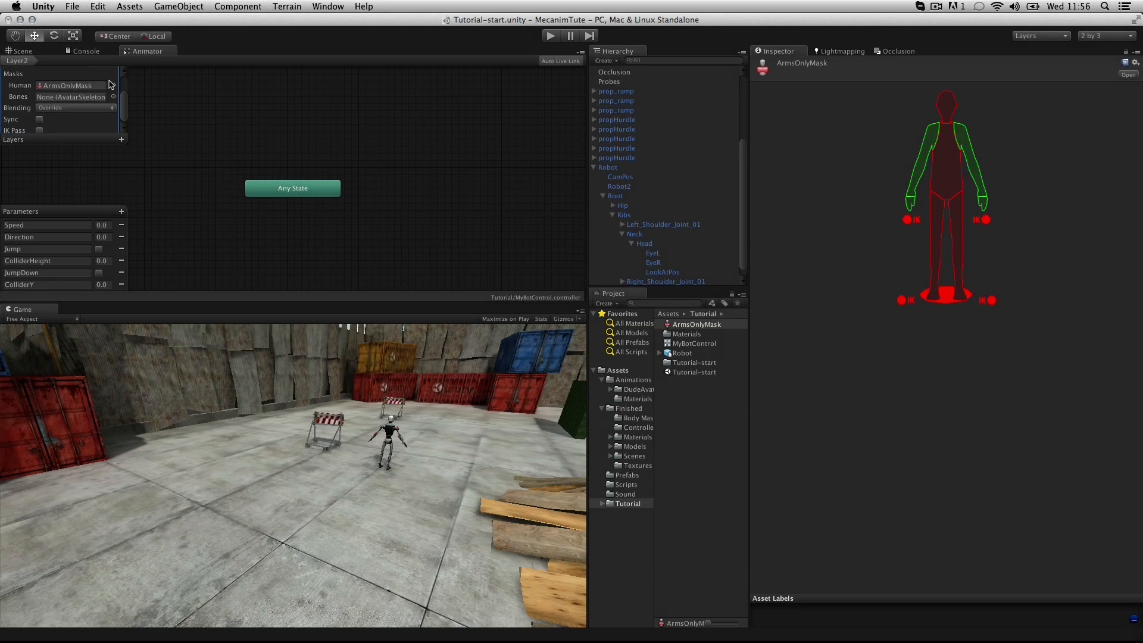
click(113, 85)
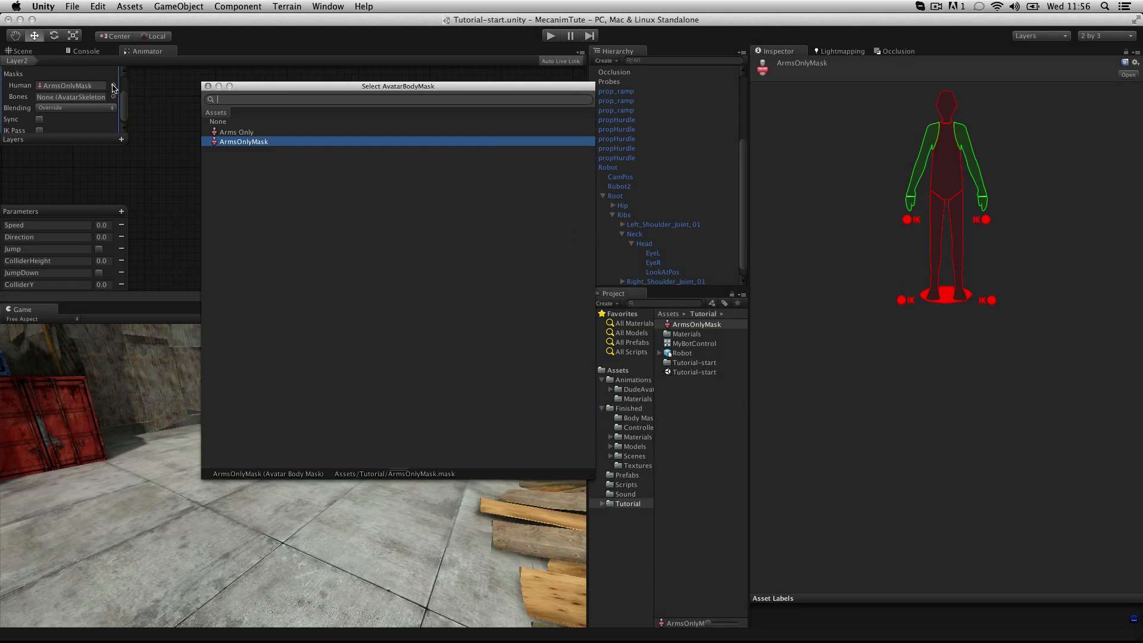
click(208, 86)
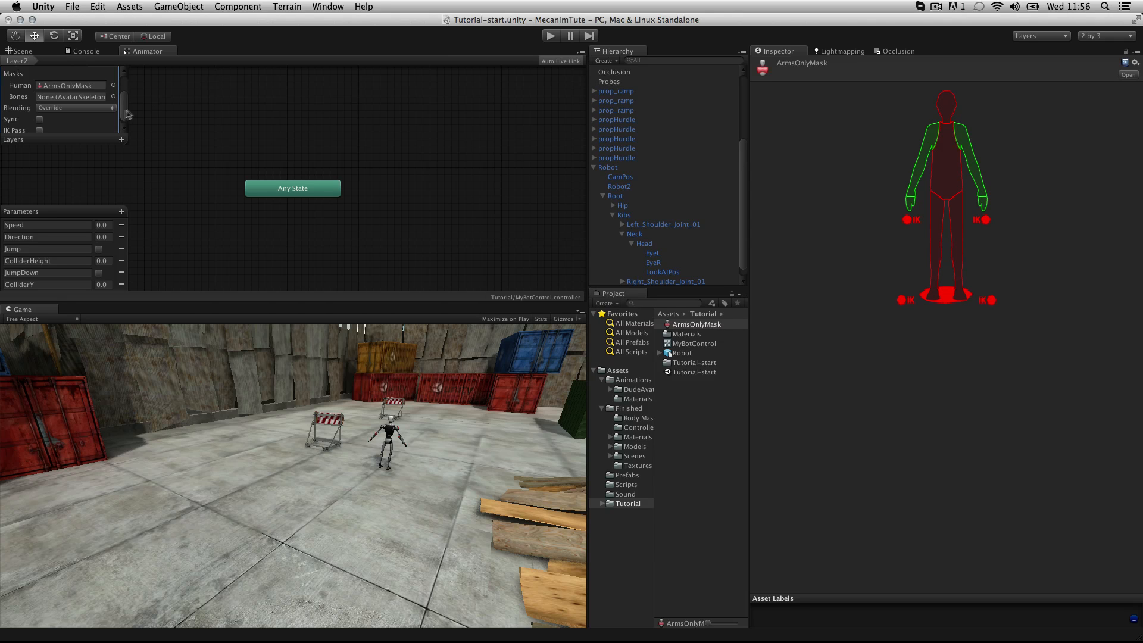
scroll(125, 119, down, 1)
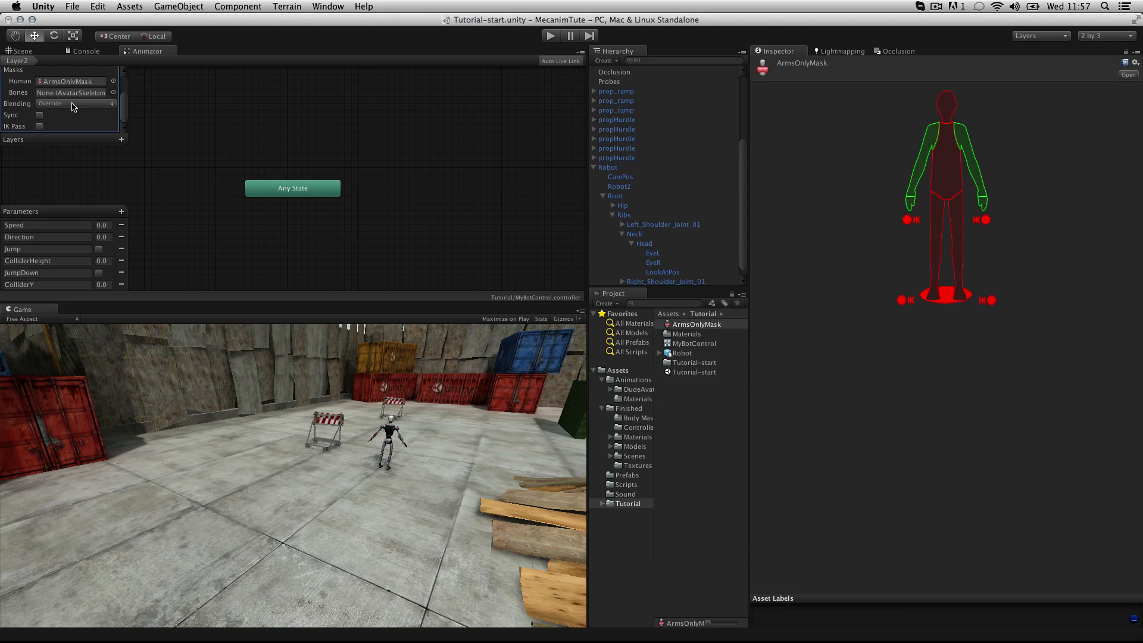
mouse_move(125, 103)
mouse_down()
mouse_move(125, 87)
mouse_move(124, 112)
mouse_up()
- Create an empty default state in Layer2 and place it beside Any State
right_click(344, 154)
mouse_move(387, 156)
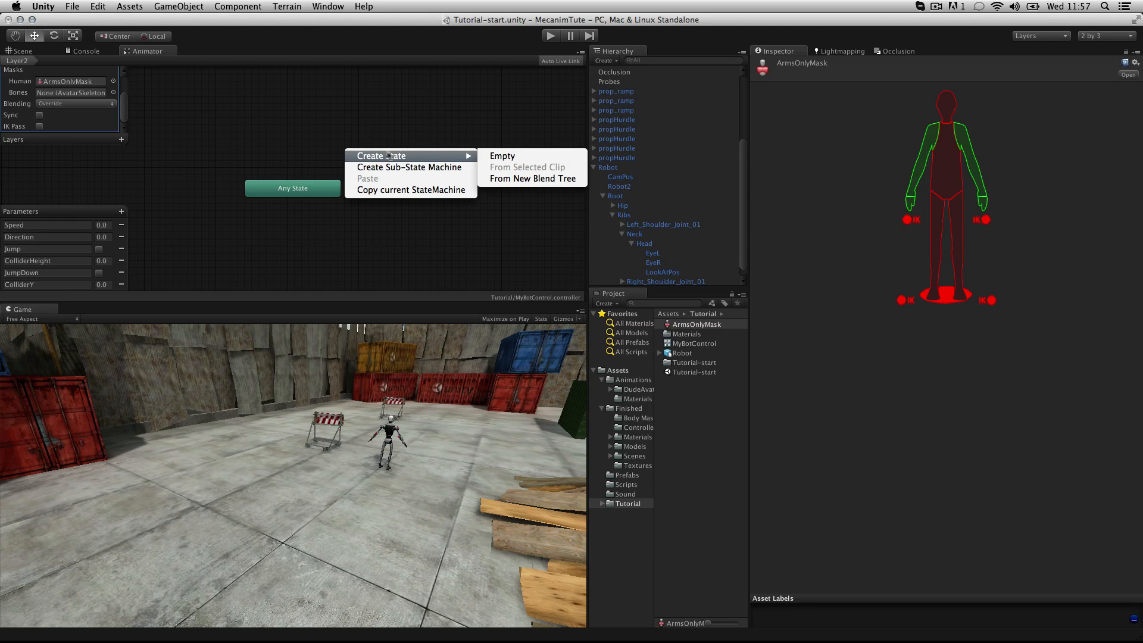
click(494, 158)
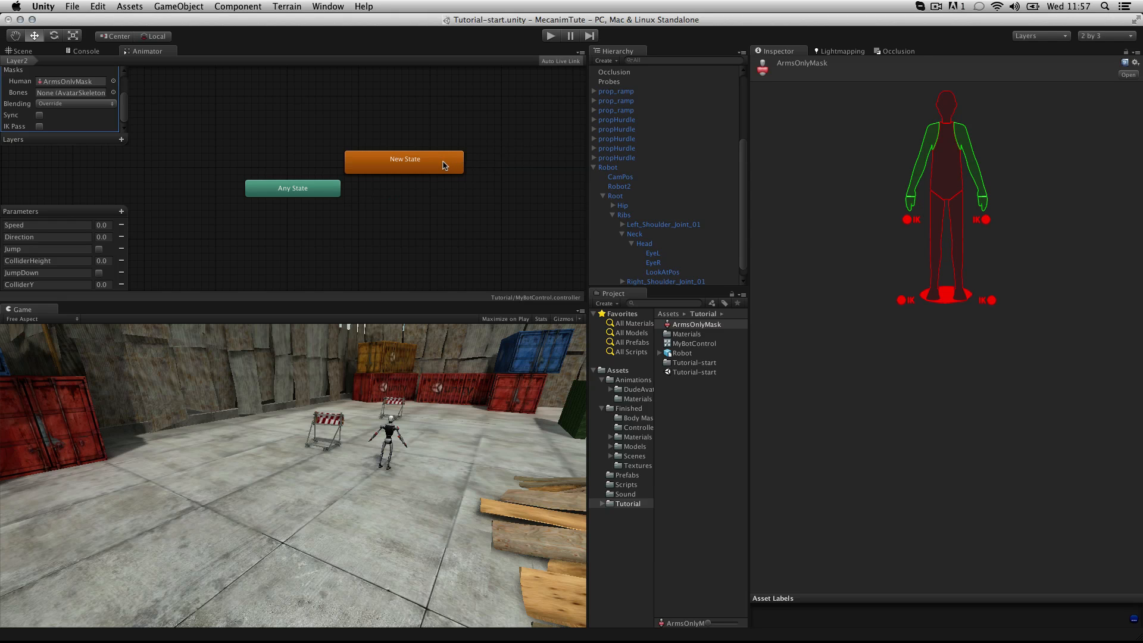
drag(446, 161, 472, 187)
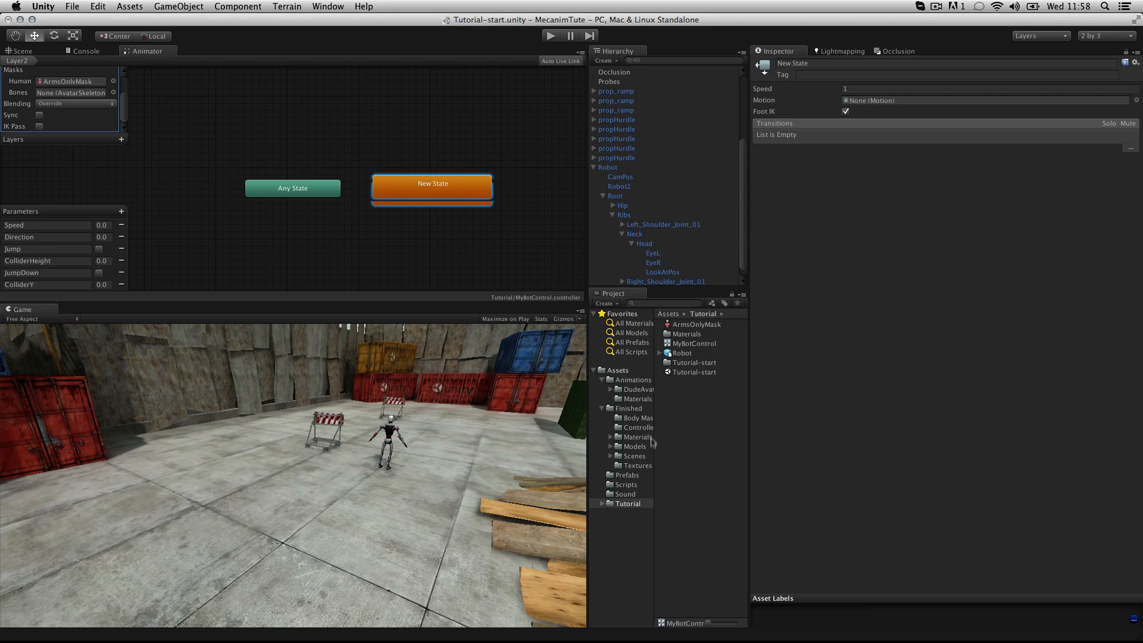
- Add the Wave clip from the IdlesWave animation file to Layer2 as a state directly above New State
click(634, 389)
click(626, 381)
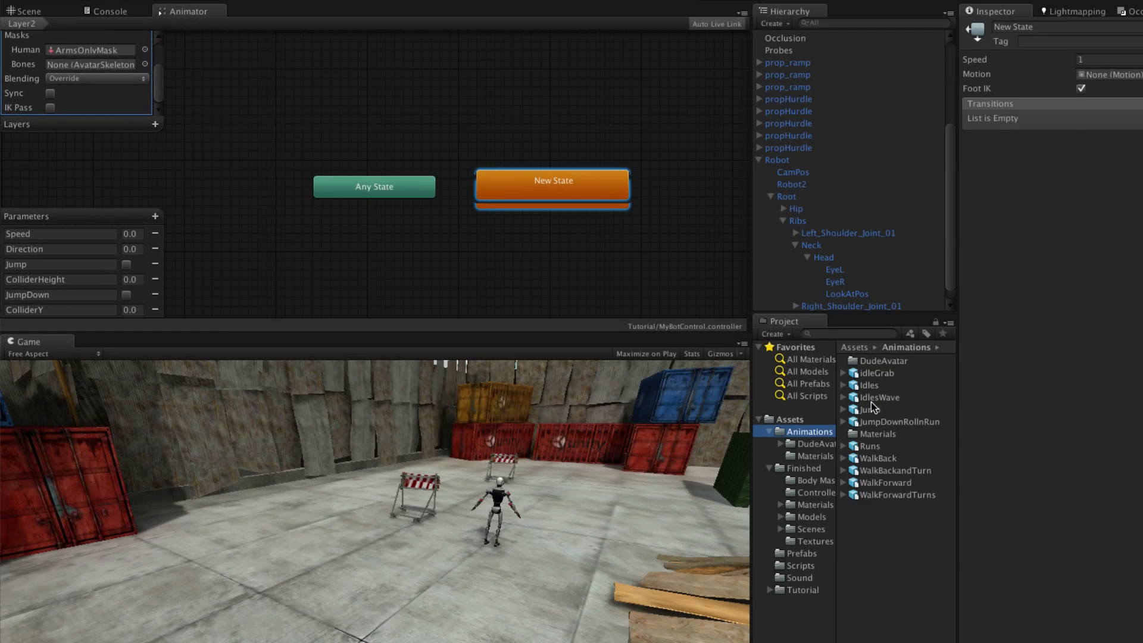
click(870, 400)
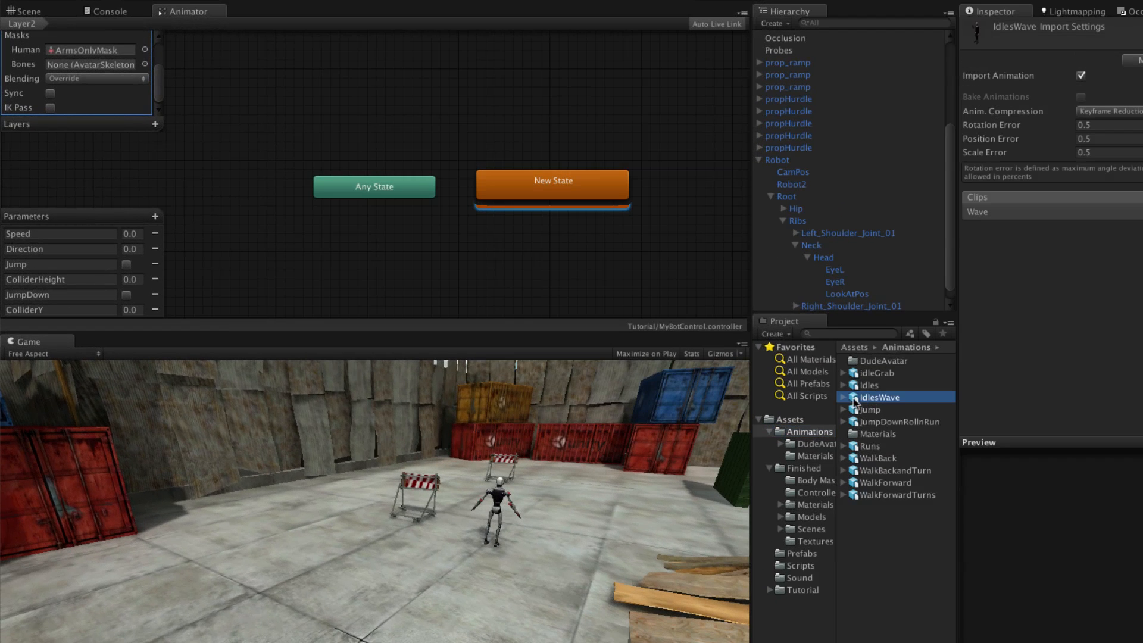
click(843, 397)
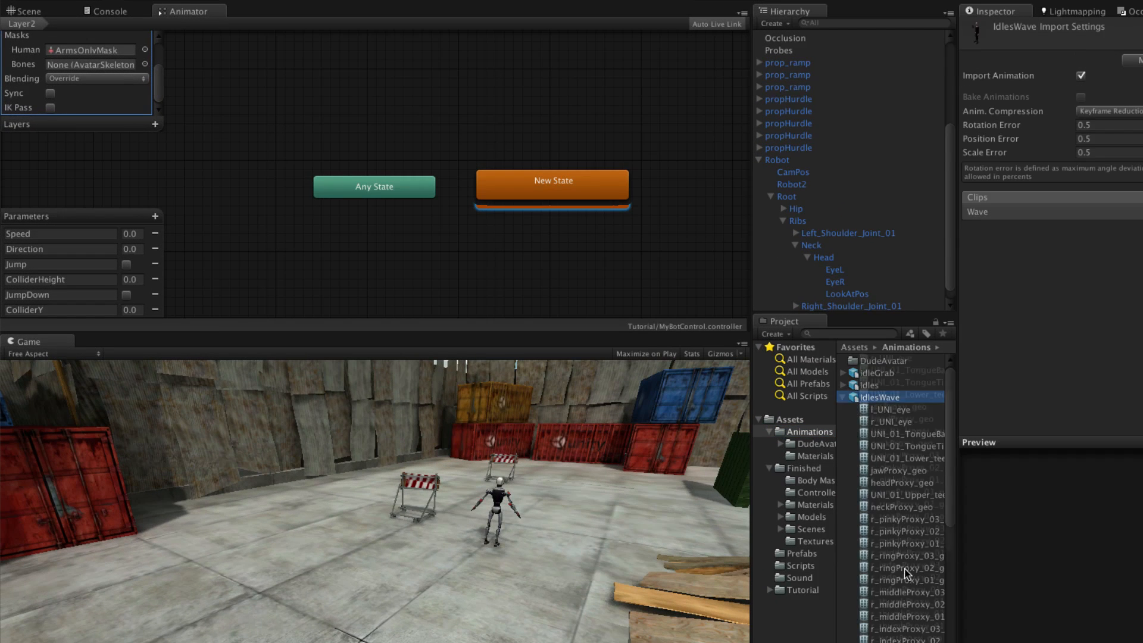
scroll(857, 477, down, 10)
drag(865, 608, 513, 92)
click(588, 106)
drag(587, 103, 557, 112)
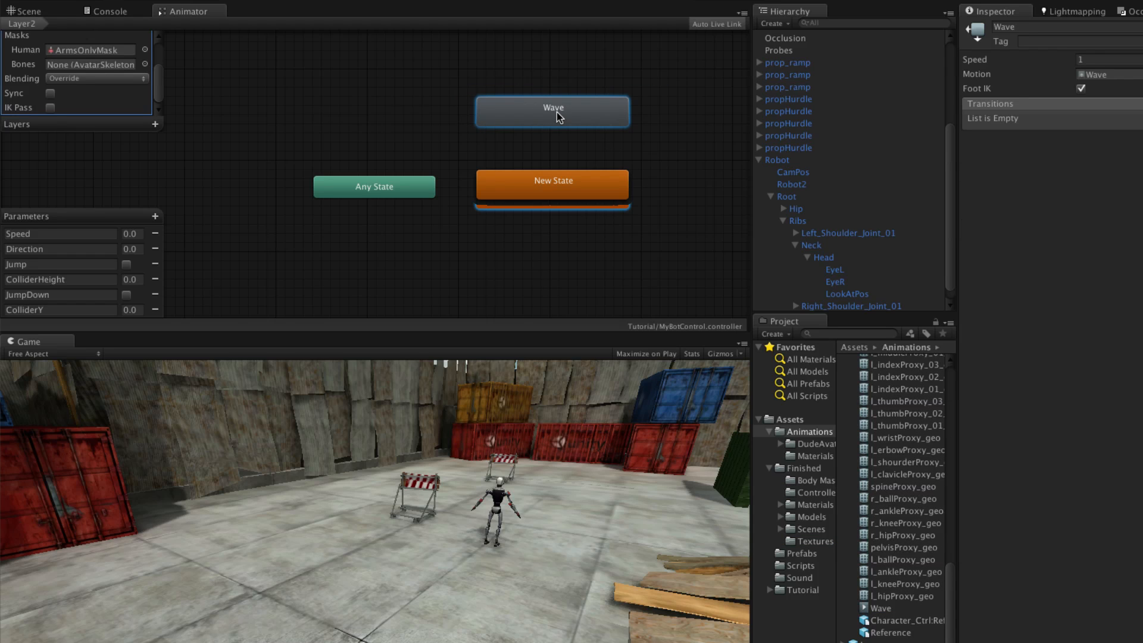
- Make transitions in both directions between New State and Wave
right_click(573, 193)
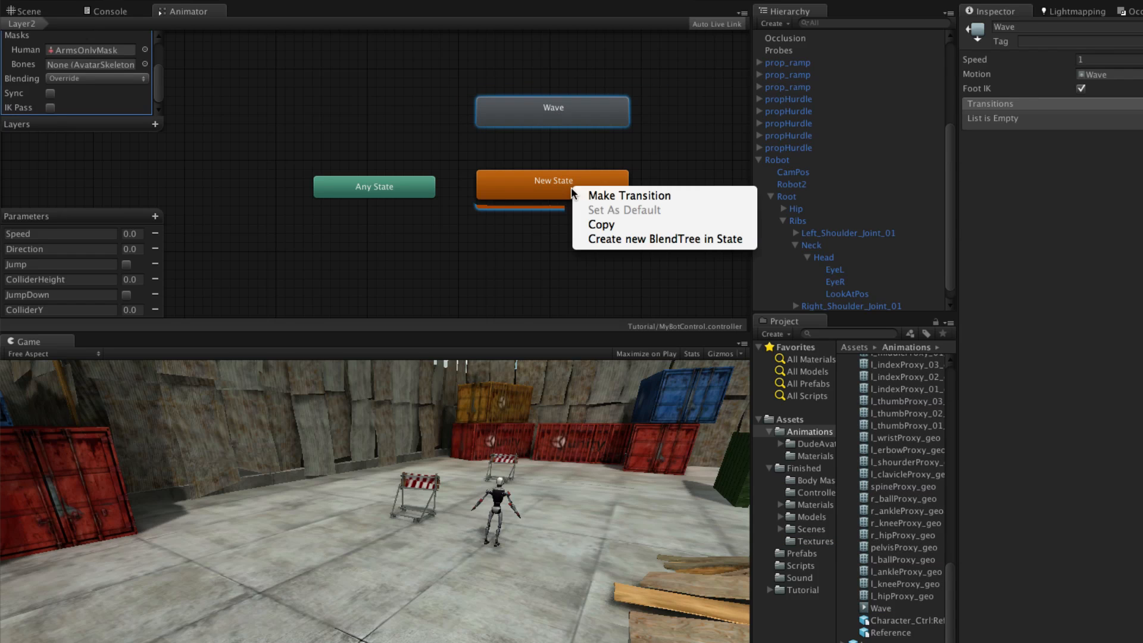
click(595, 191)
click(565, 106)
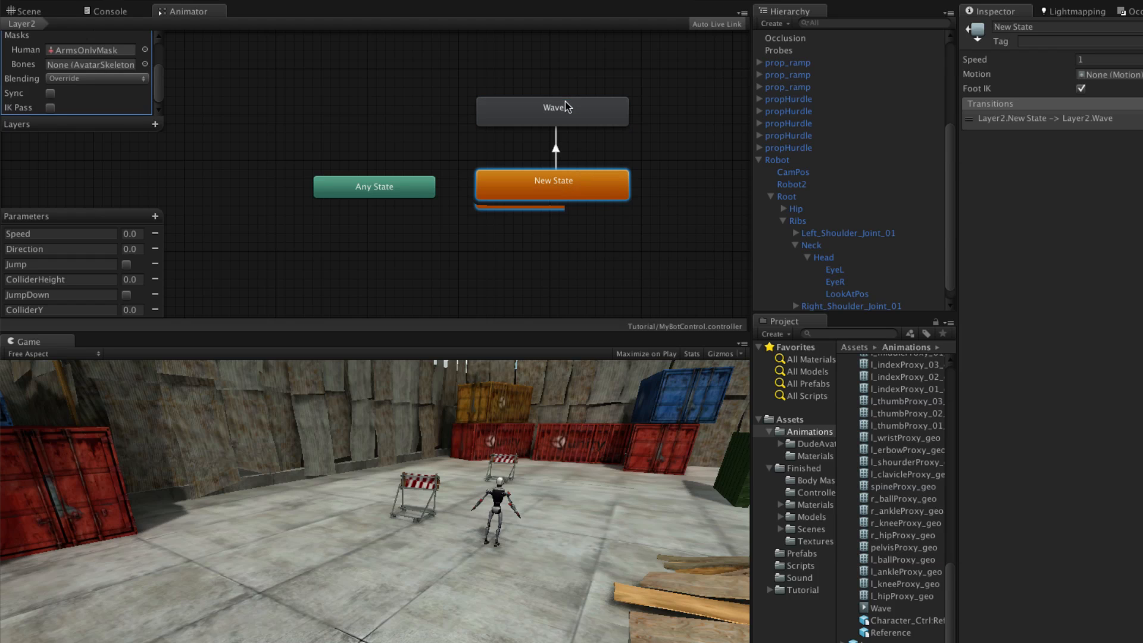
right_click(538, 106)
click(565, 113)
click(541, 185)
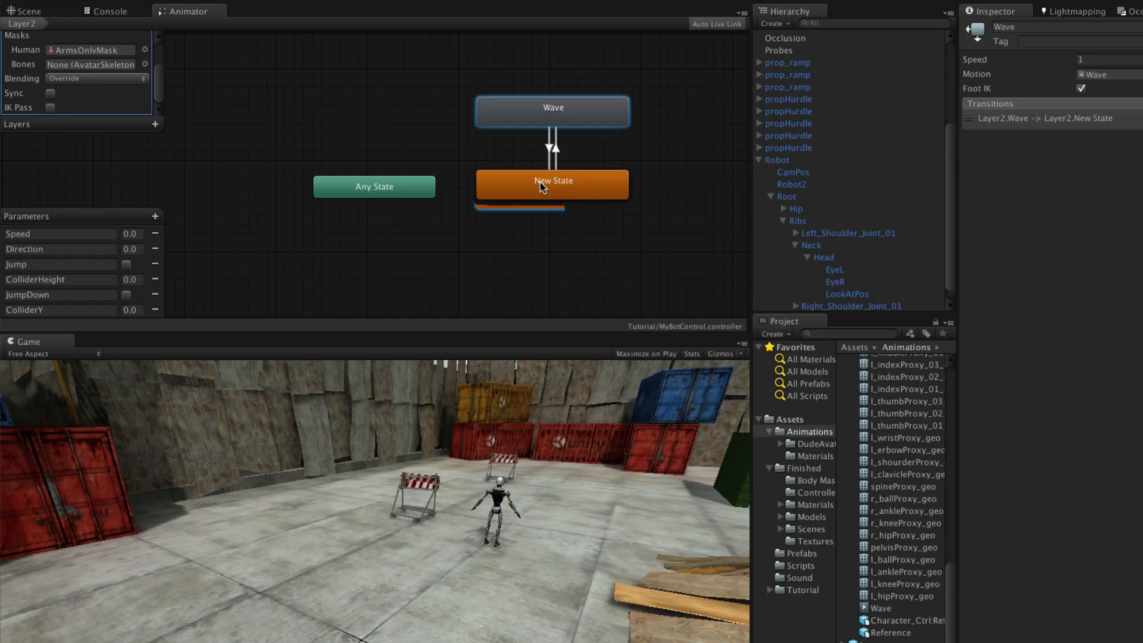
- Add a Bool parameter named Wave and make Wave true the condition of the New State to Wave transition
click(556, 153)
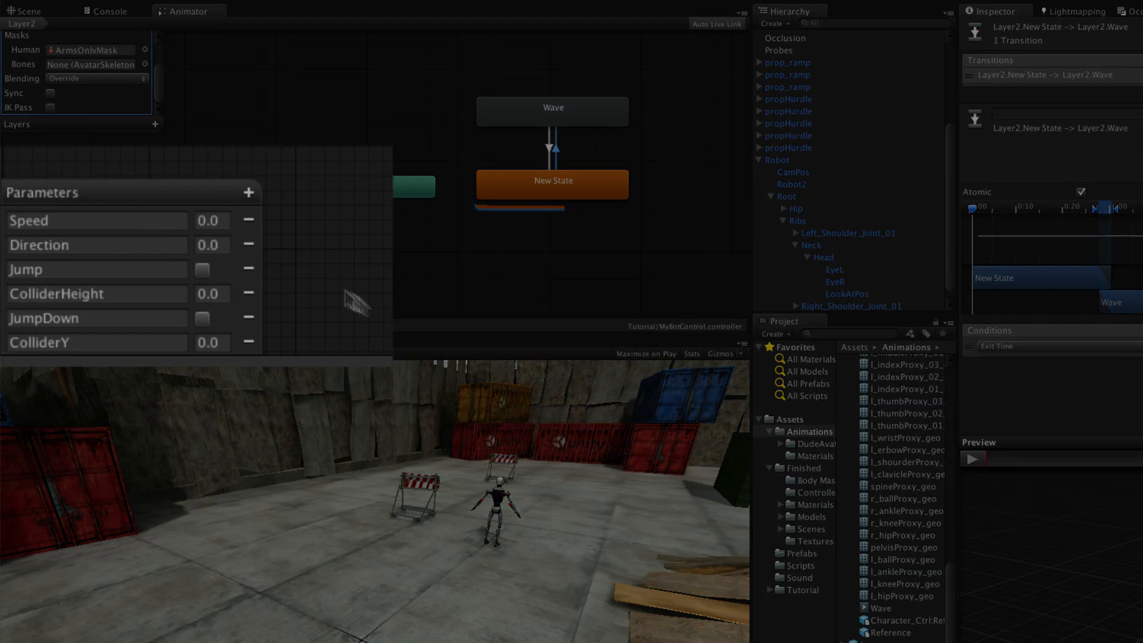
click(248, 191)
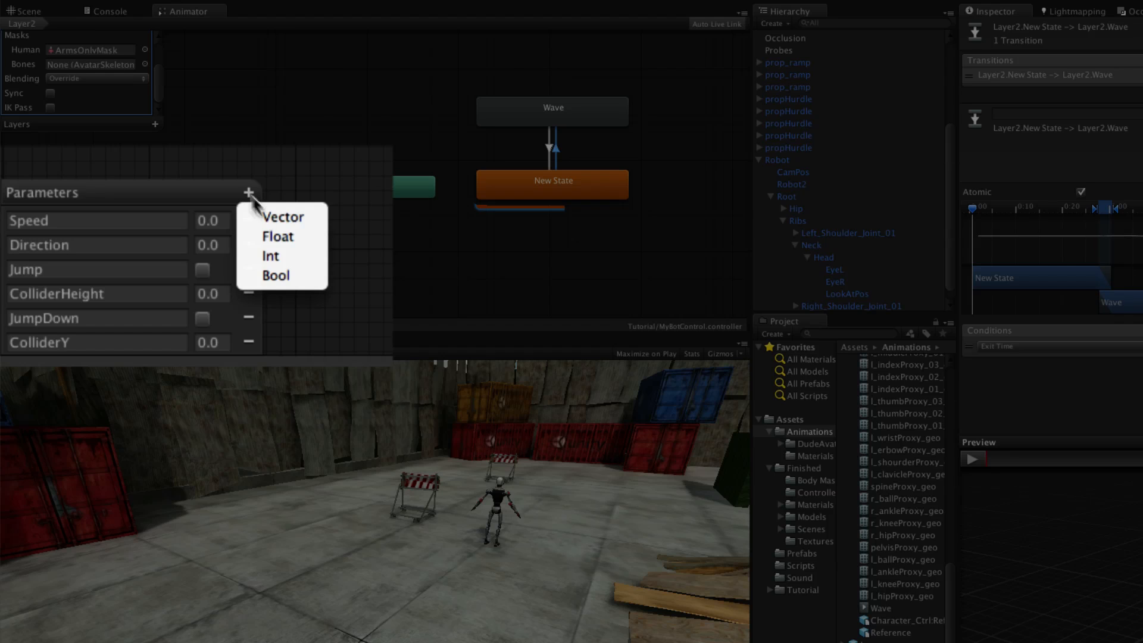
click(300, 270)
click(106, 339)
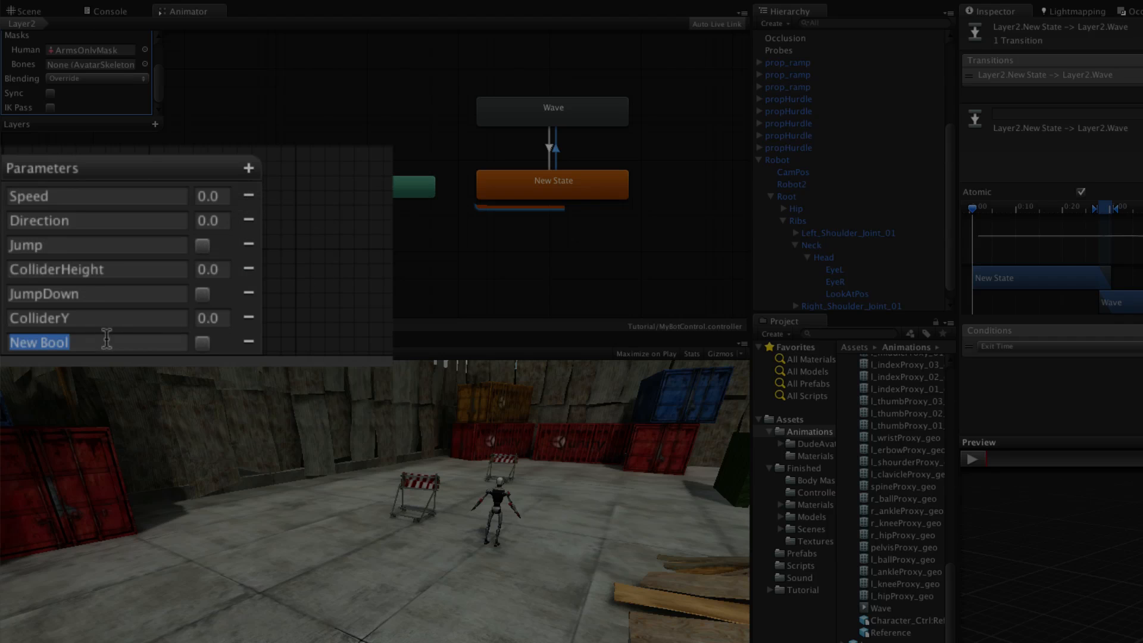
text(Wave)
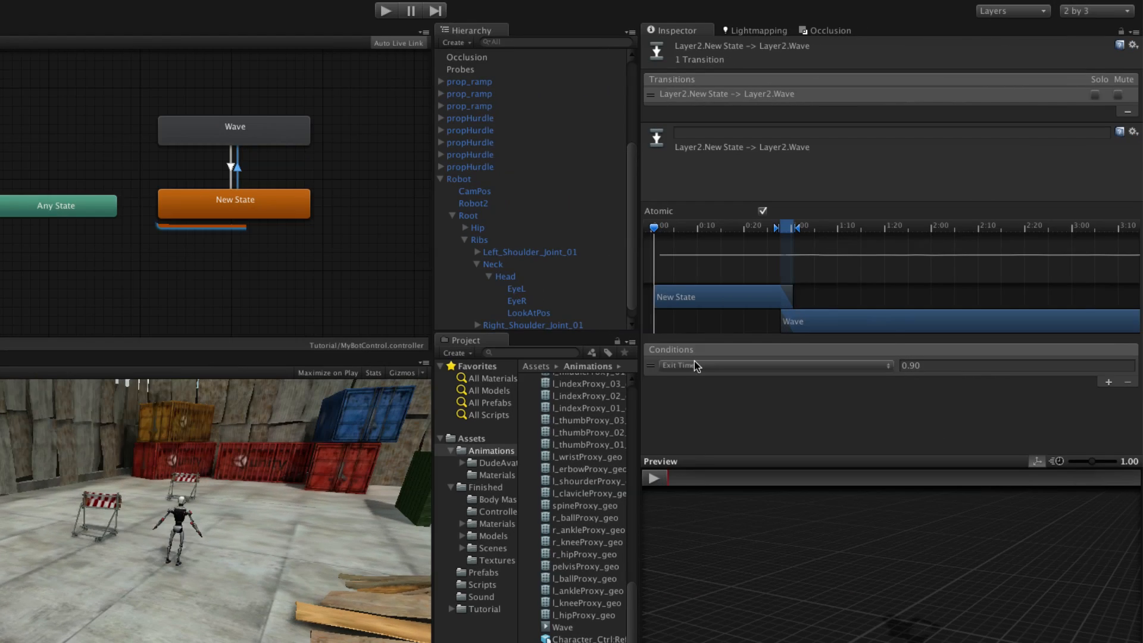
click(1011, 346)
click(451, 356)
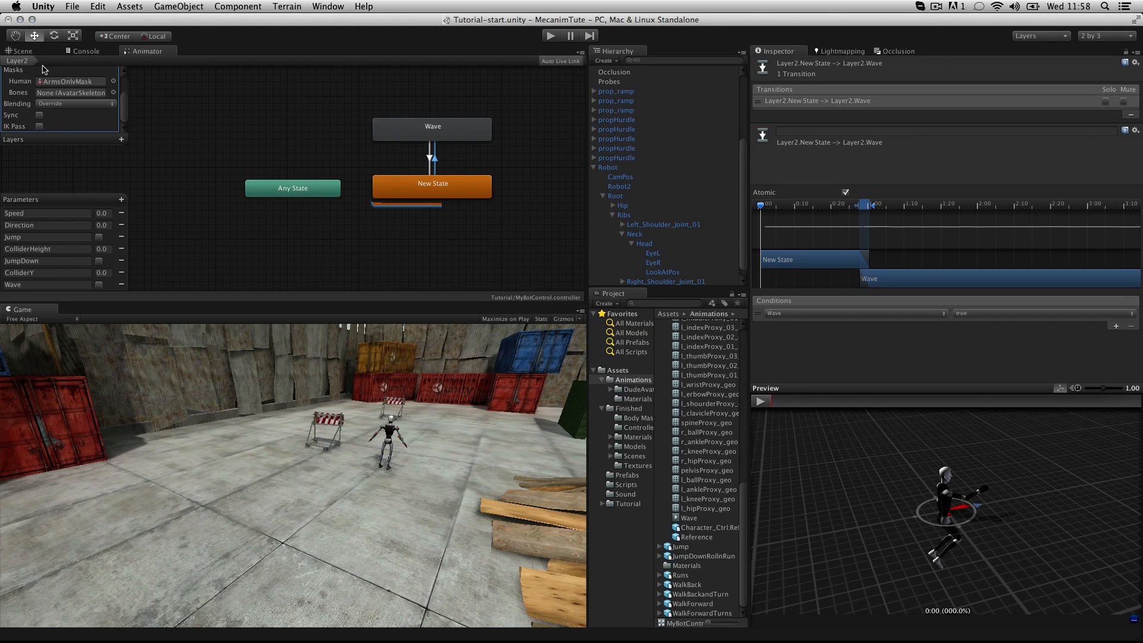
- View the Base Layer's states for comparison and return to Layer2
scroll(126, 85, up, 3)
click(83, 73)
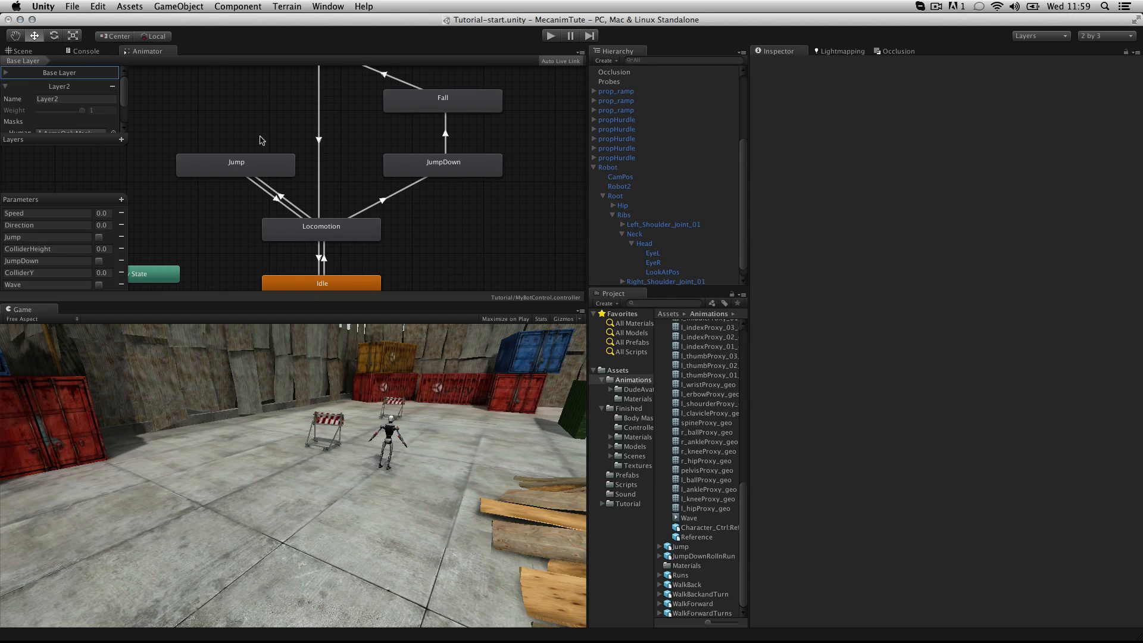
click(69, 89)
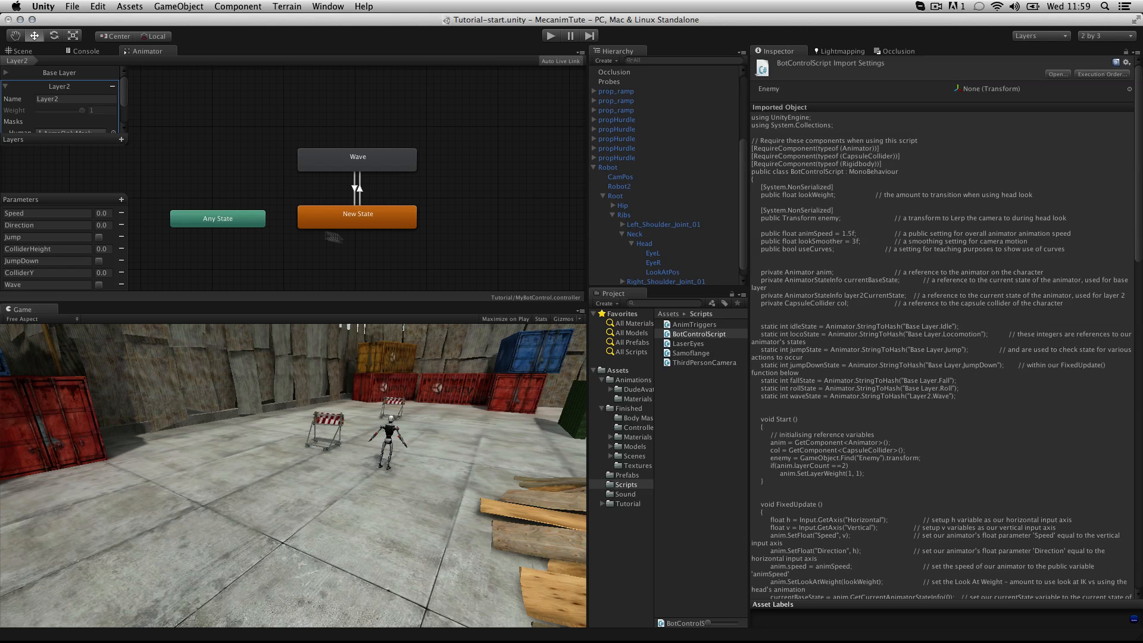
- Open BotControlScript and review the idle and waving code that sets and resets the Wave bool
double_click(667, 335)
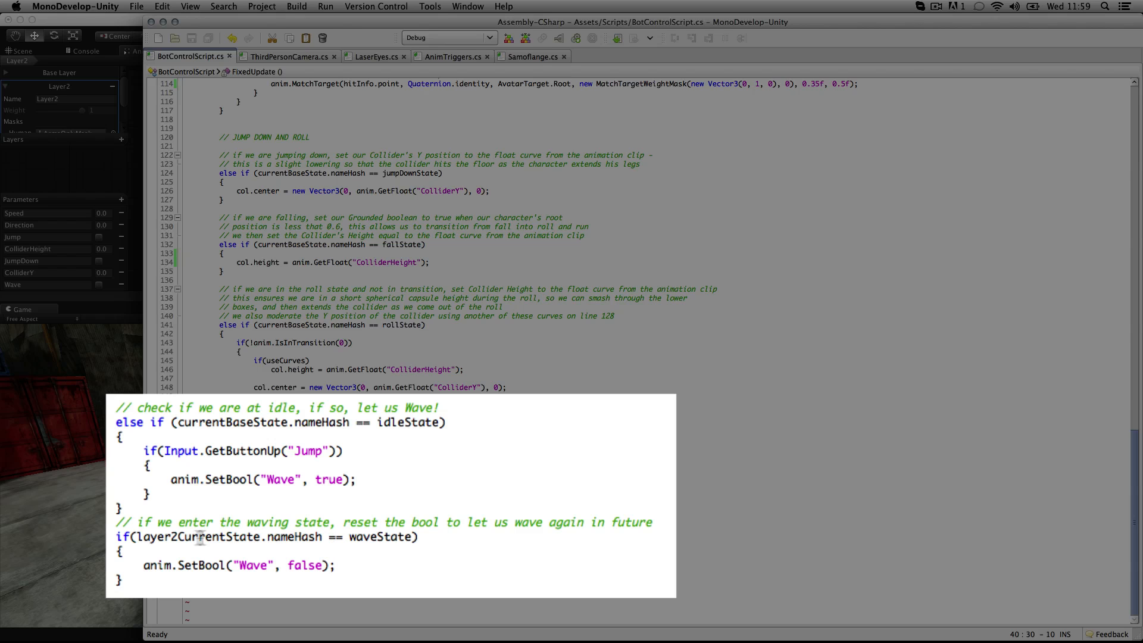
drag(255, 536, 136, 537)
click(357, 551)
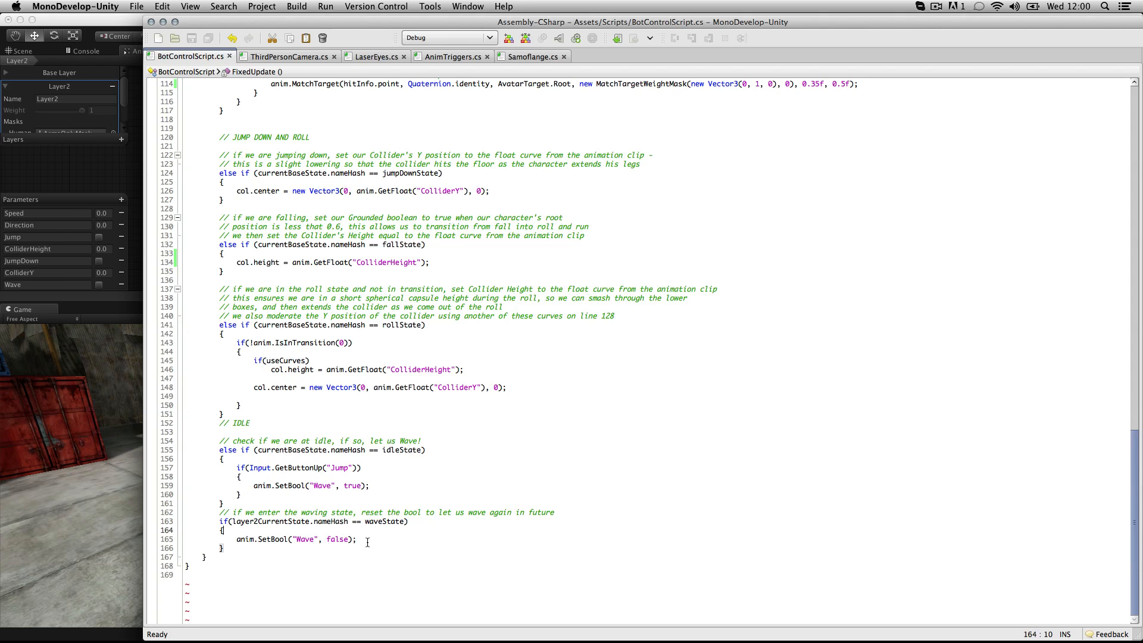
- Switch back to Unity and play the scene, making the idle robot wave while it looks at and lasers the floating sphere
click(137, 131)
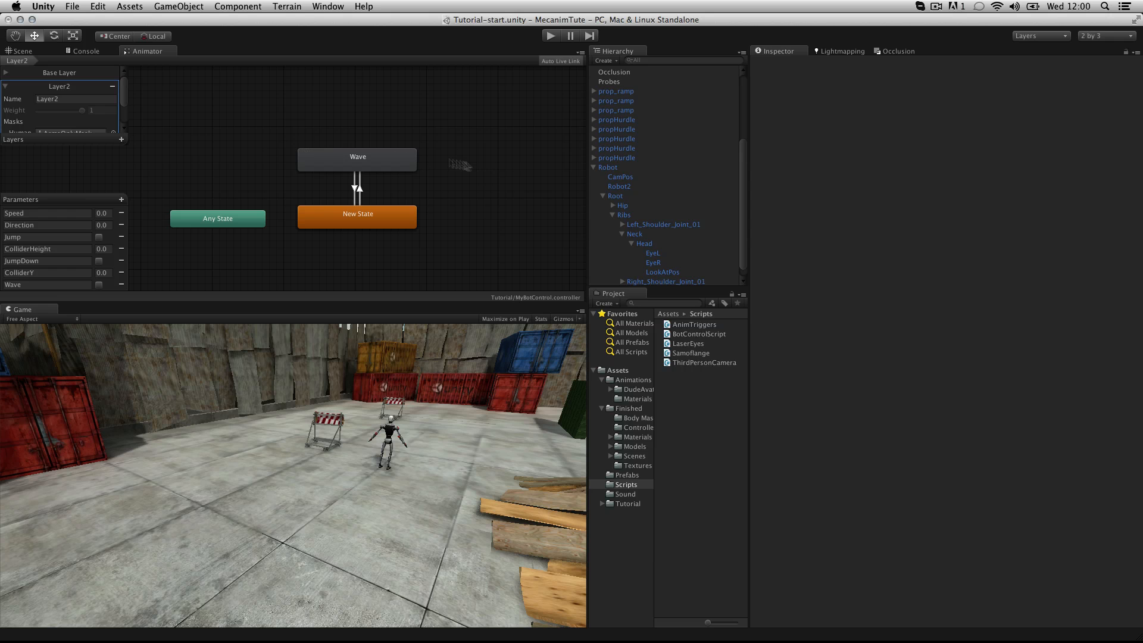
click(551, 35)
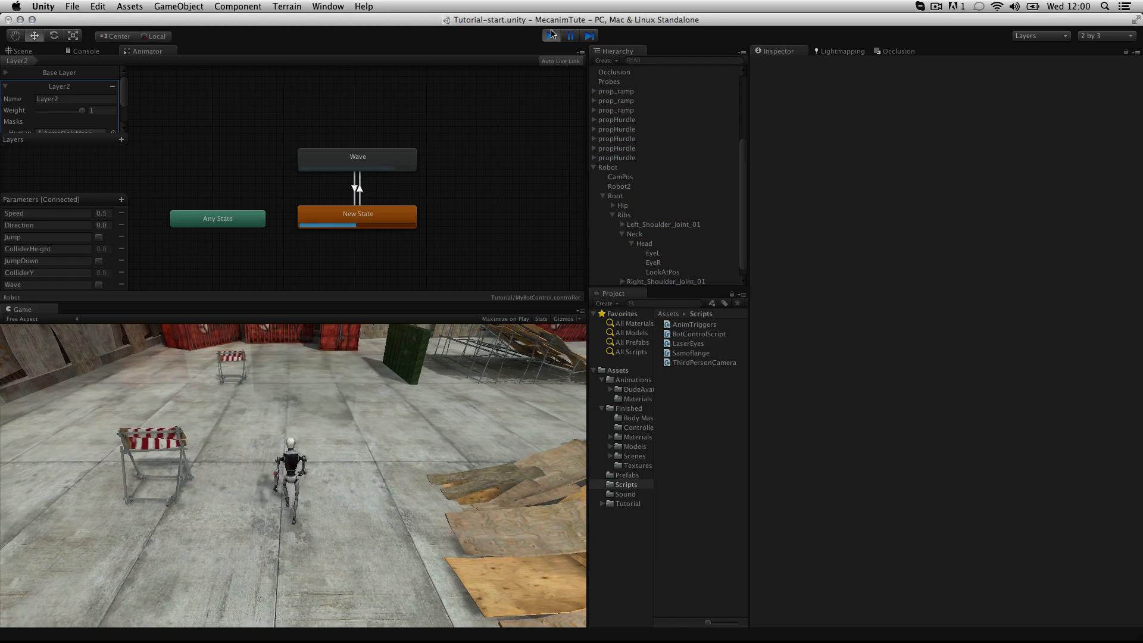
key(alt)
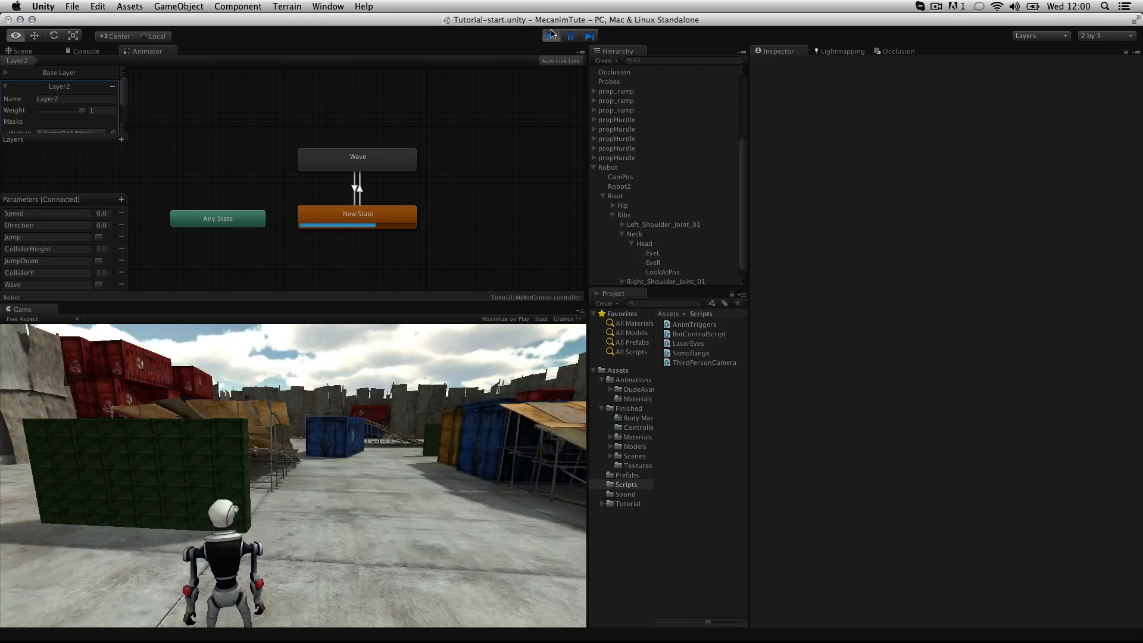
key(space)
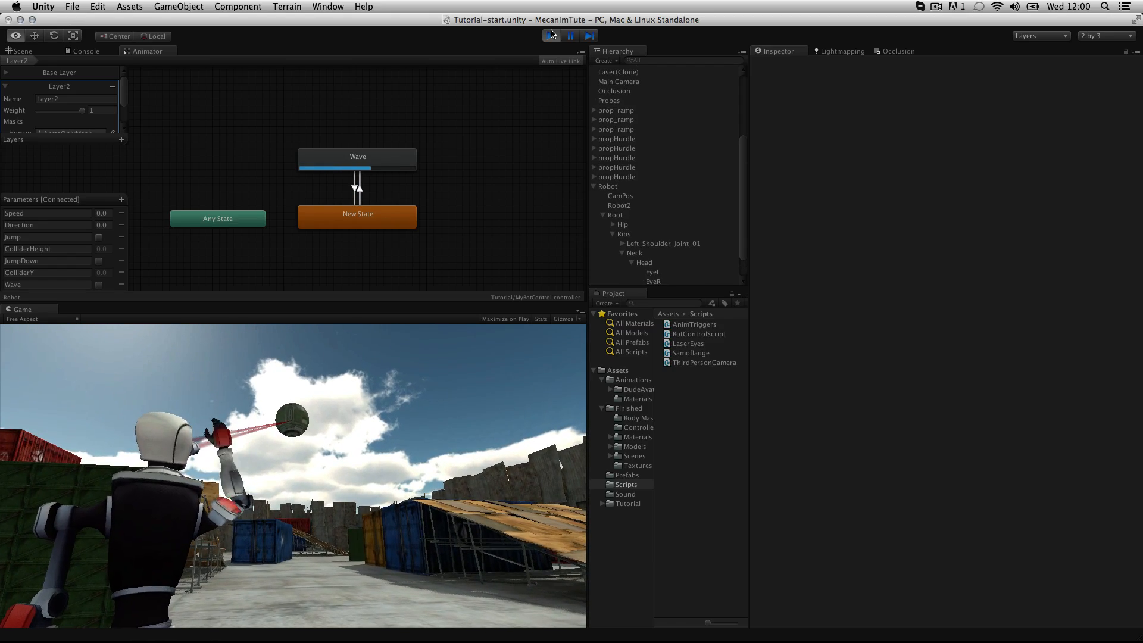
key(space)
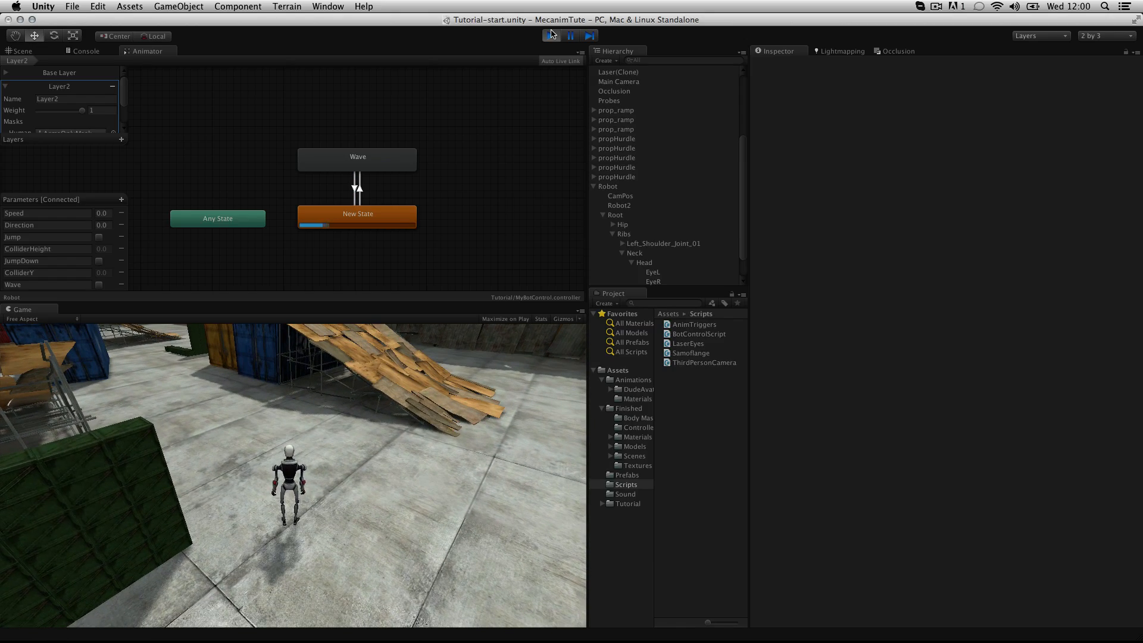
- Test waving while the robot stands, runs forward and turns both ways, and end the play test
key(space)
key(Up)
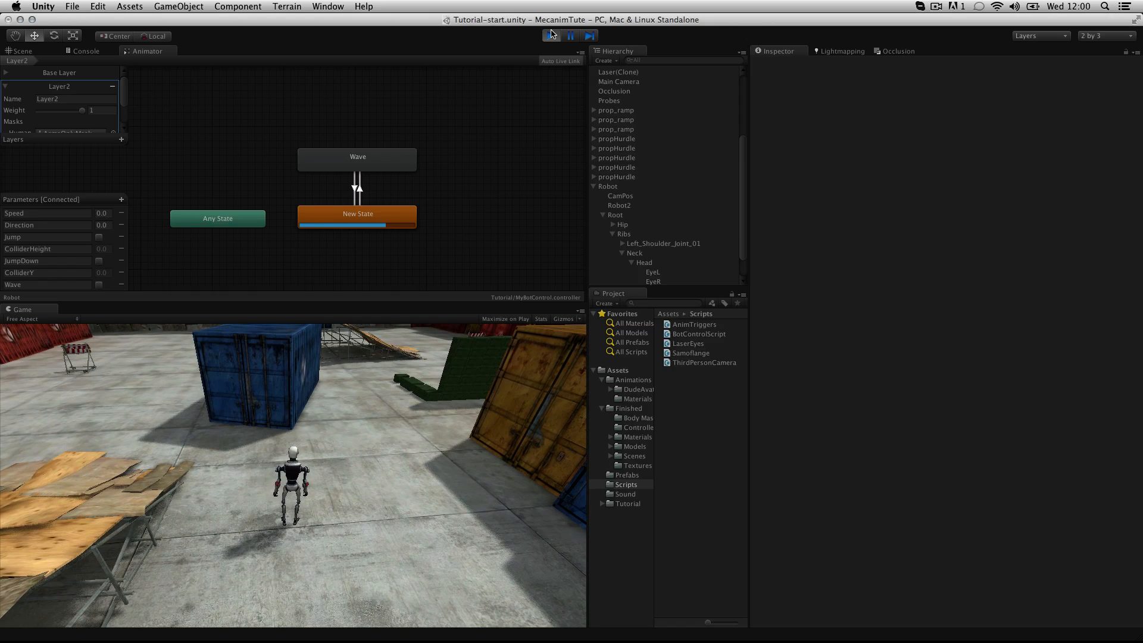
key(space)
key(Up)
key(Left)
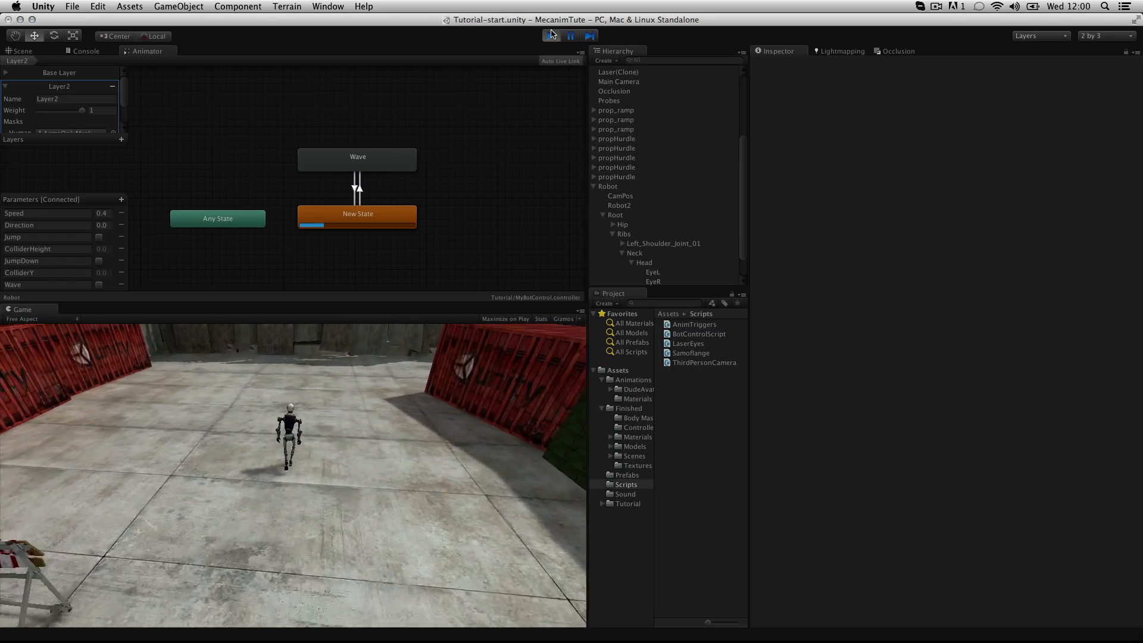
key(Up)
key(Right)
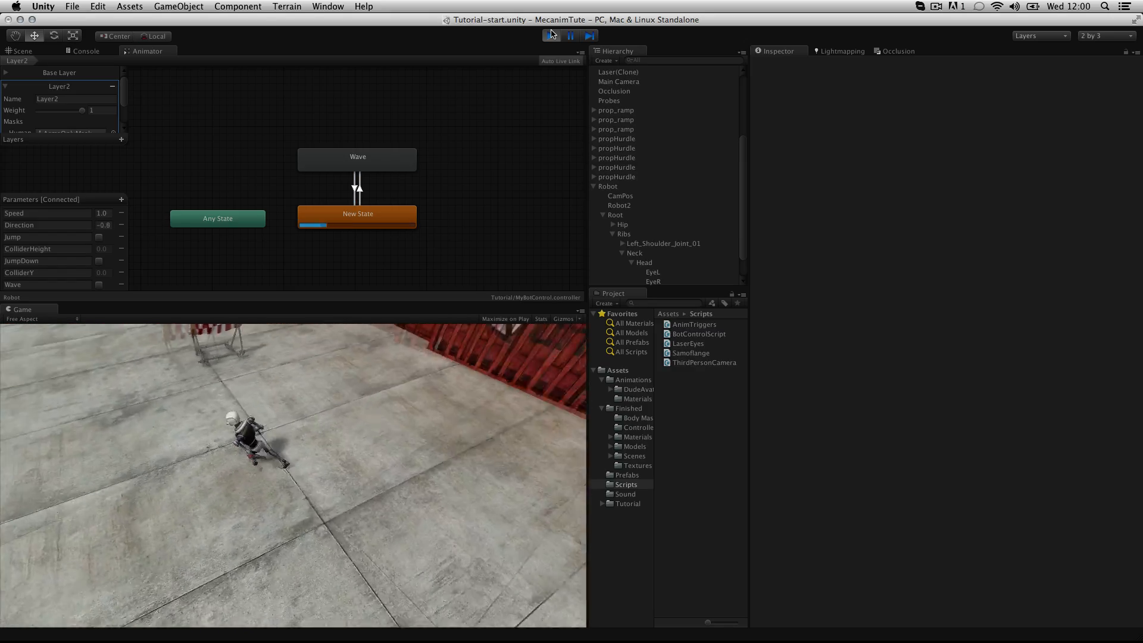
key(space)
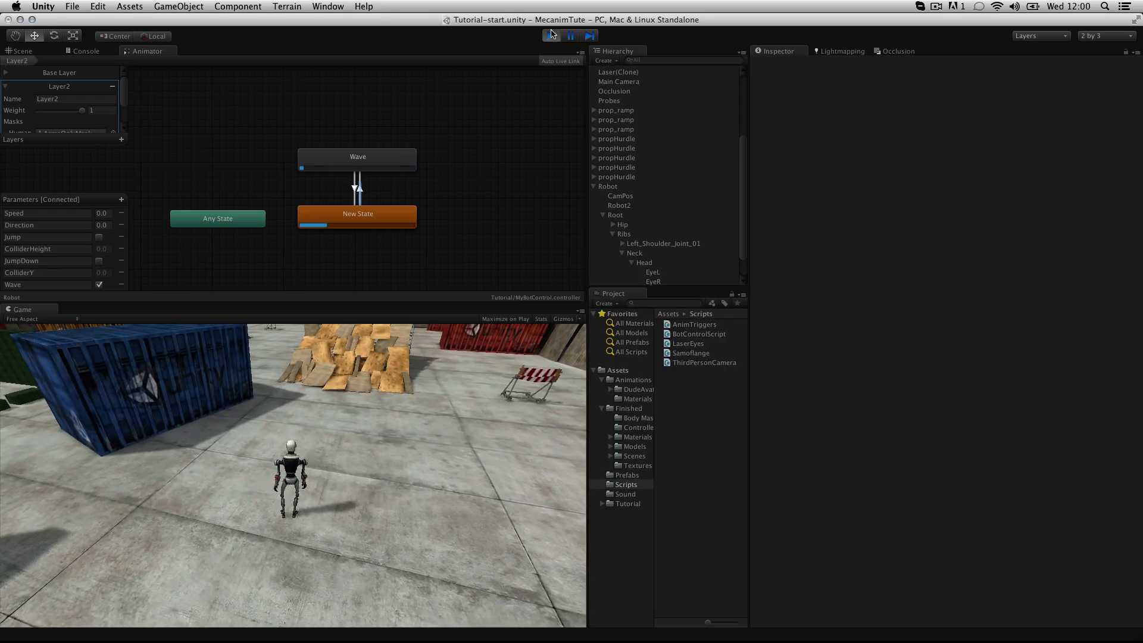
key(Up)
key(Right)
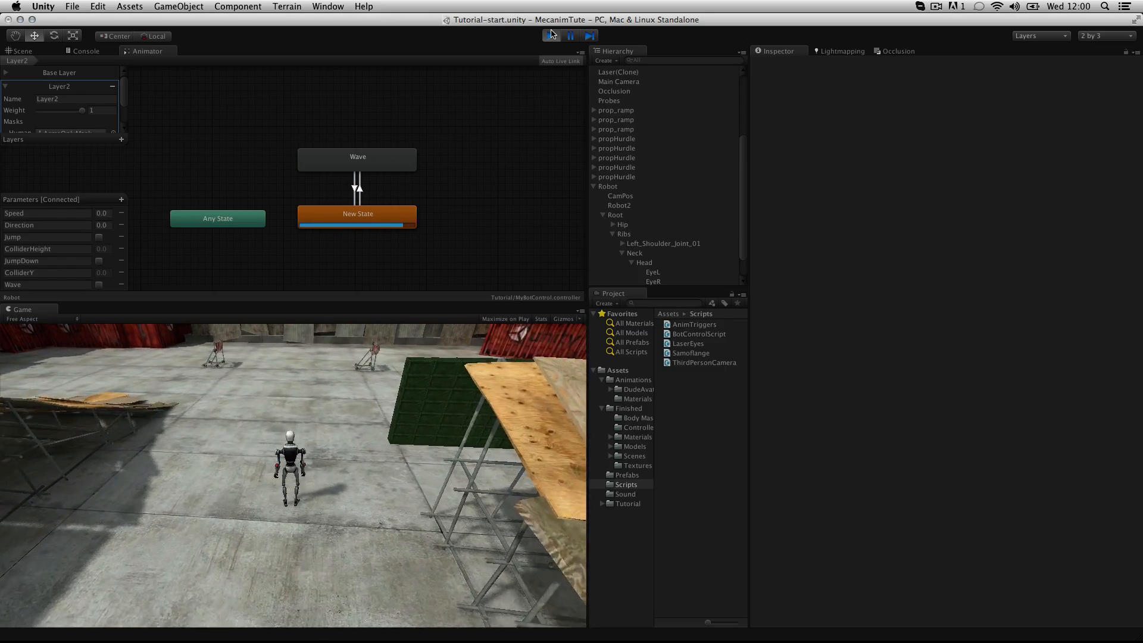
click(551, 35)
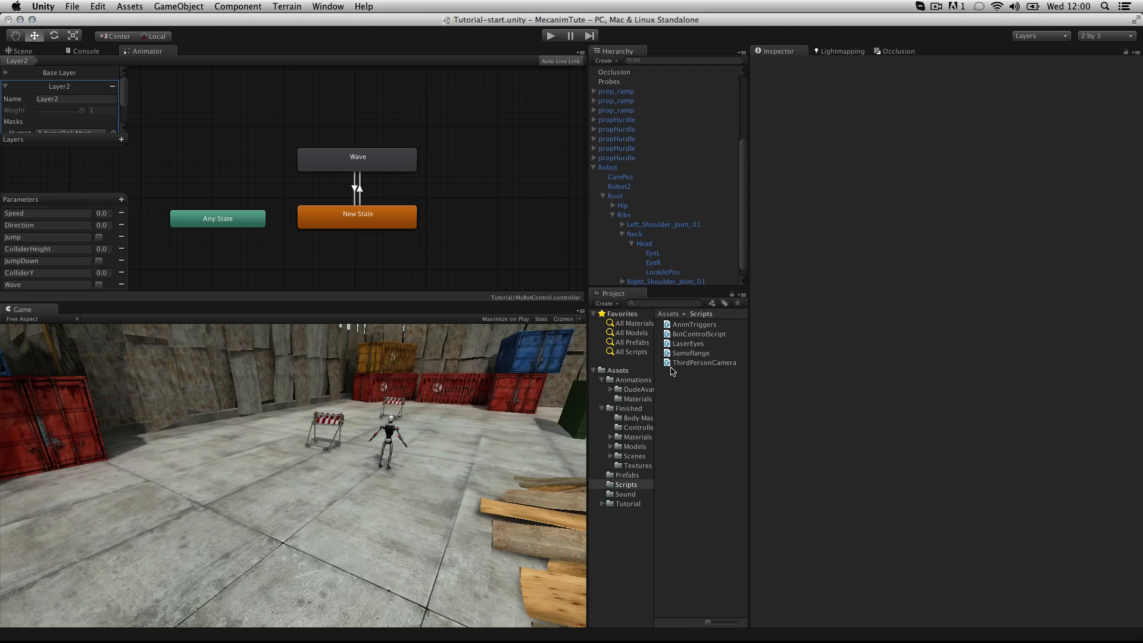
- Exclude the left hand and arm (drawn on the figure's right side) from ArmsOnlyMask in the Tutorial folder
click(626, 504)
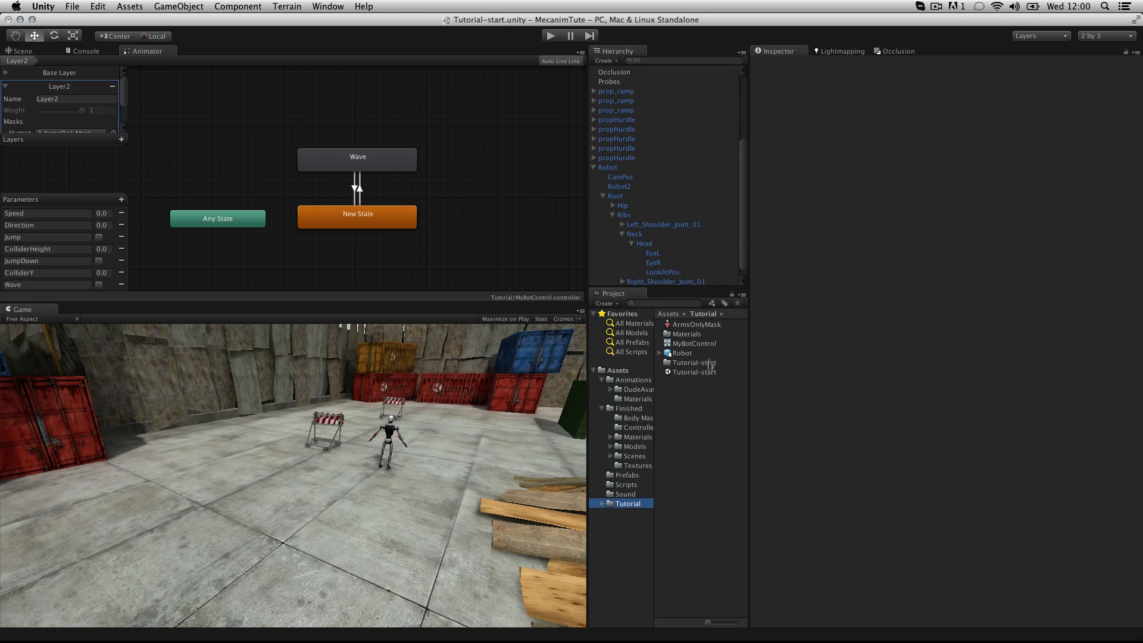
click(695, 325)
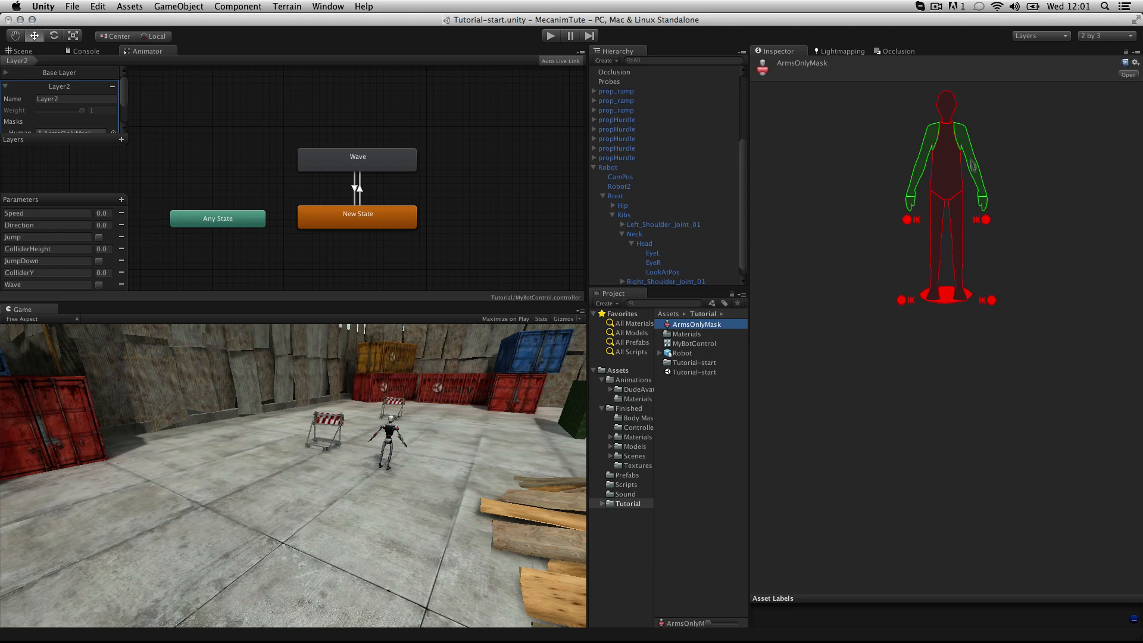
click(984, 204)
click(983, 190)
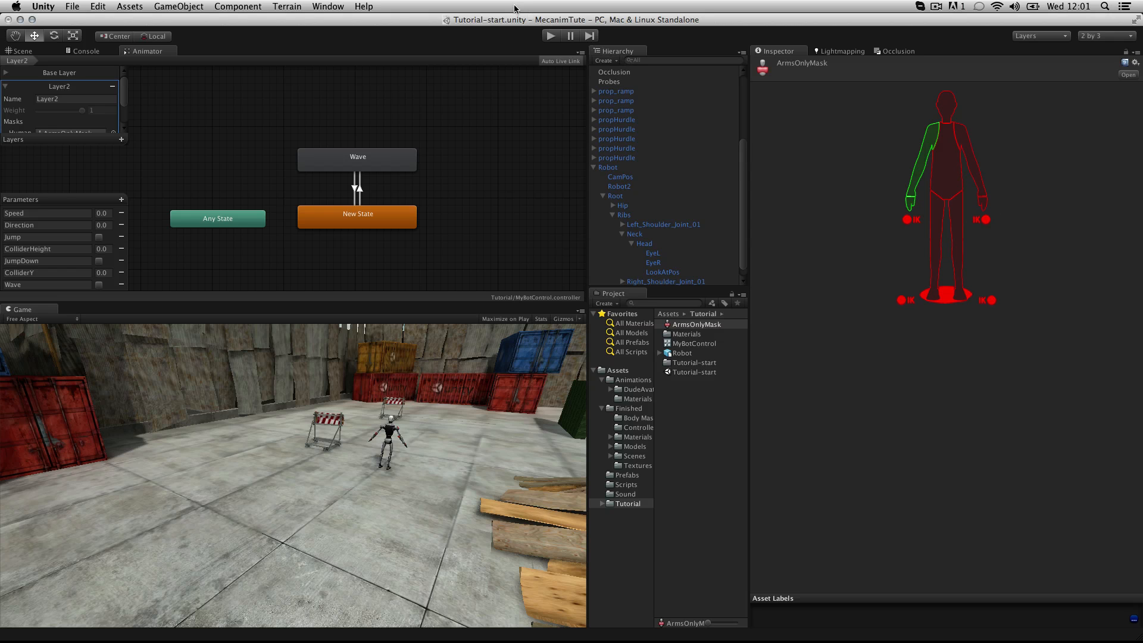
- Play the scene with the one-armed mask, testing the wave while the robot stands, runs and turns, and stop playback
click(551, 36)
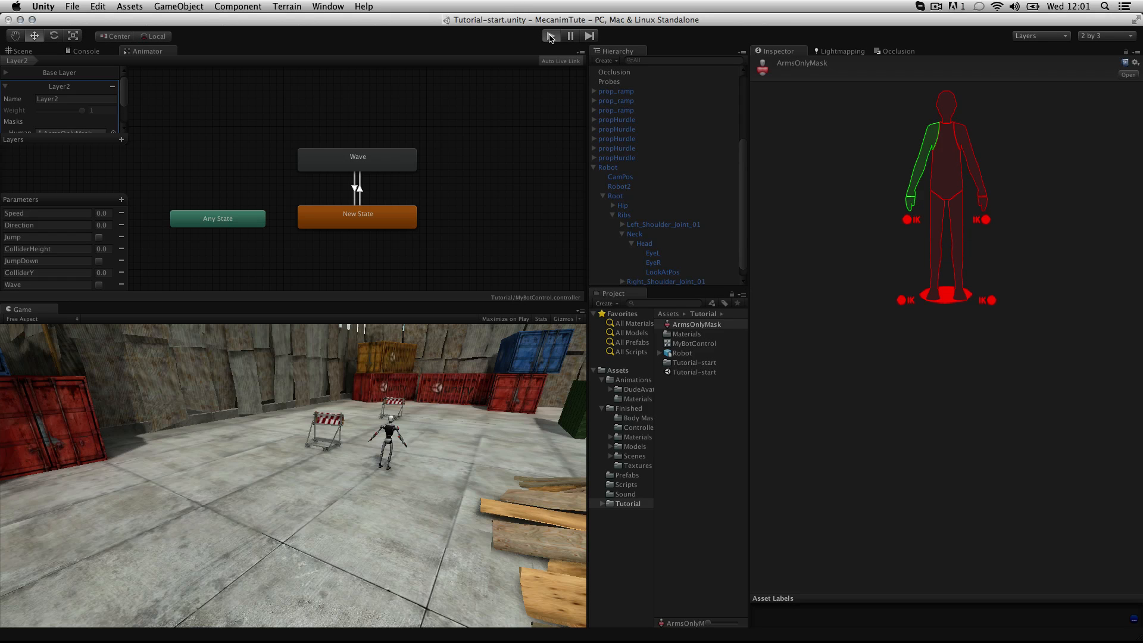
key(space)
key(Up)
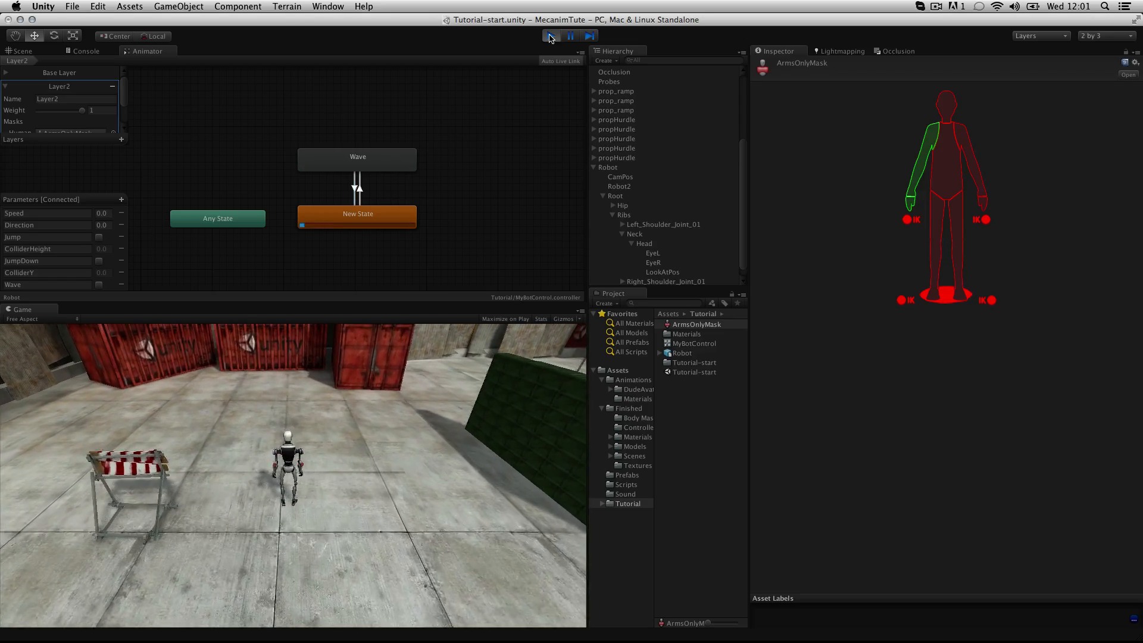
key(space)
key(Up)
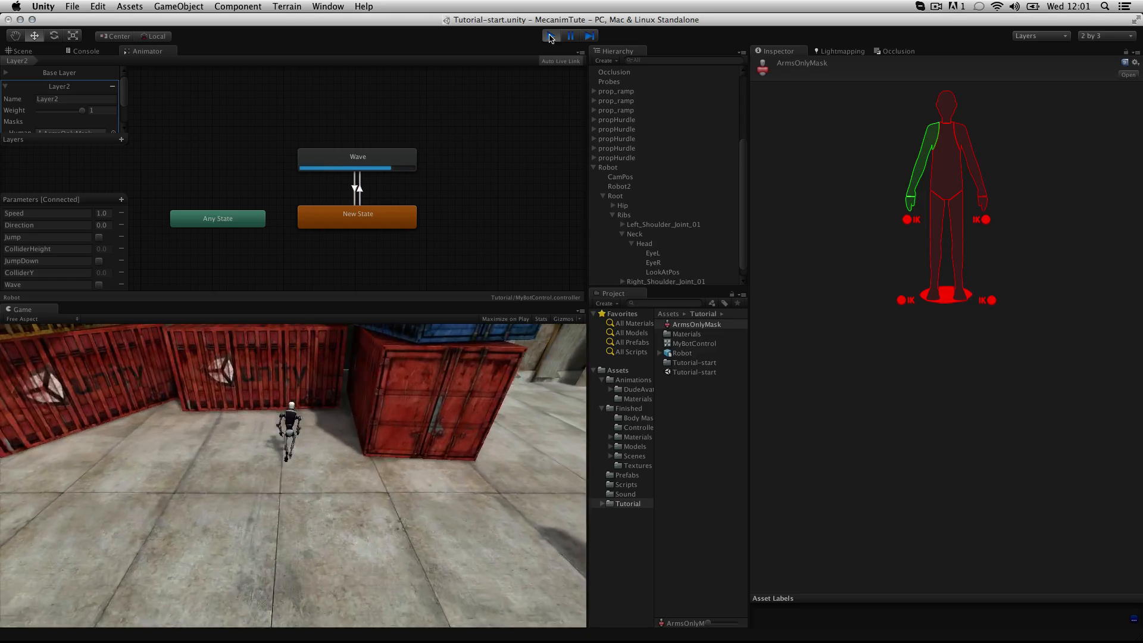
key(Left)
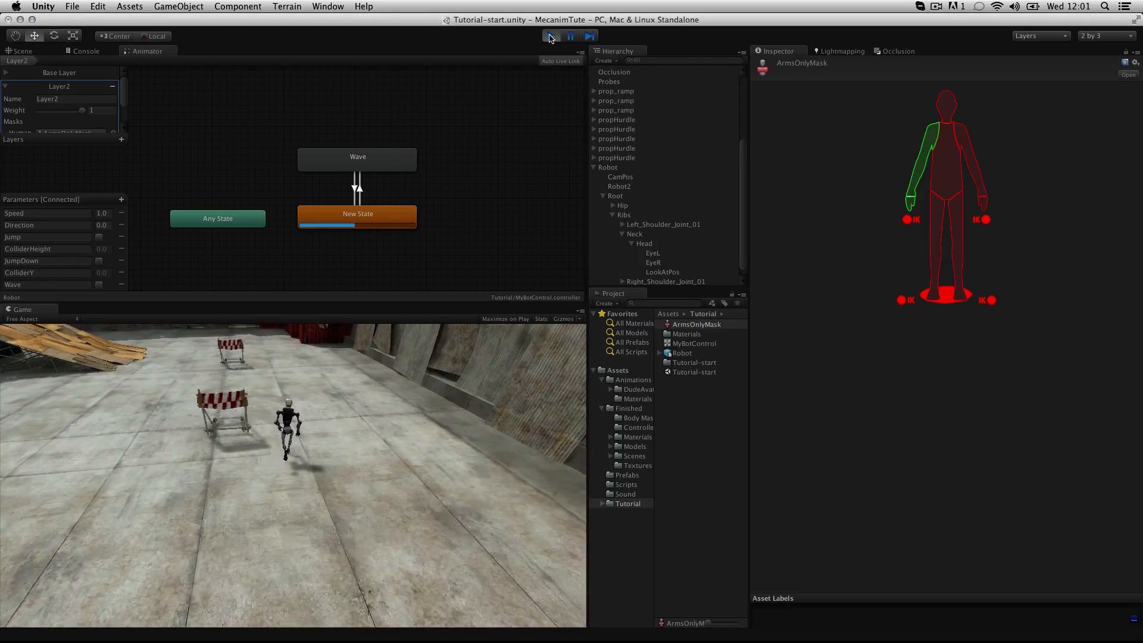
key(Left)
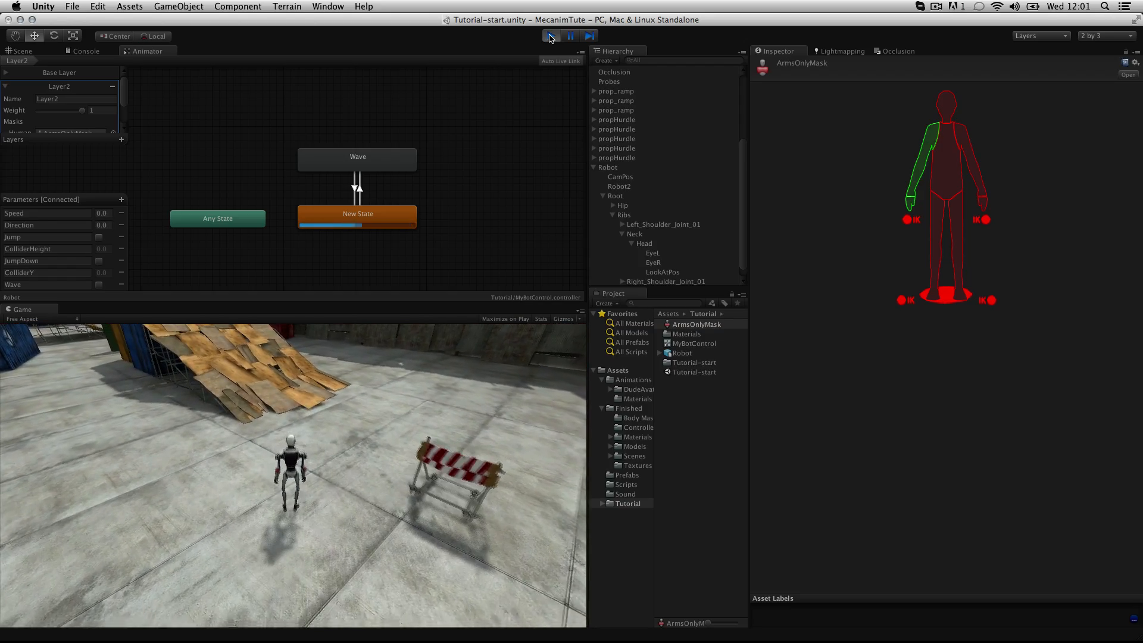
click(550, 37)
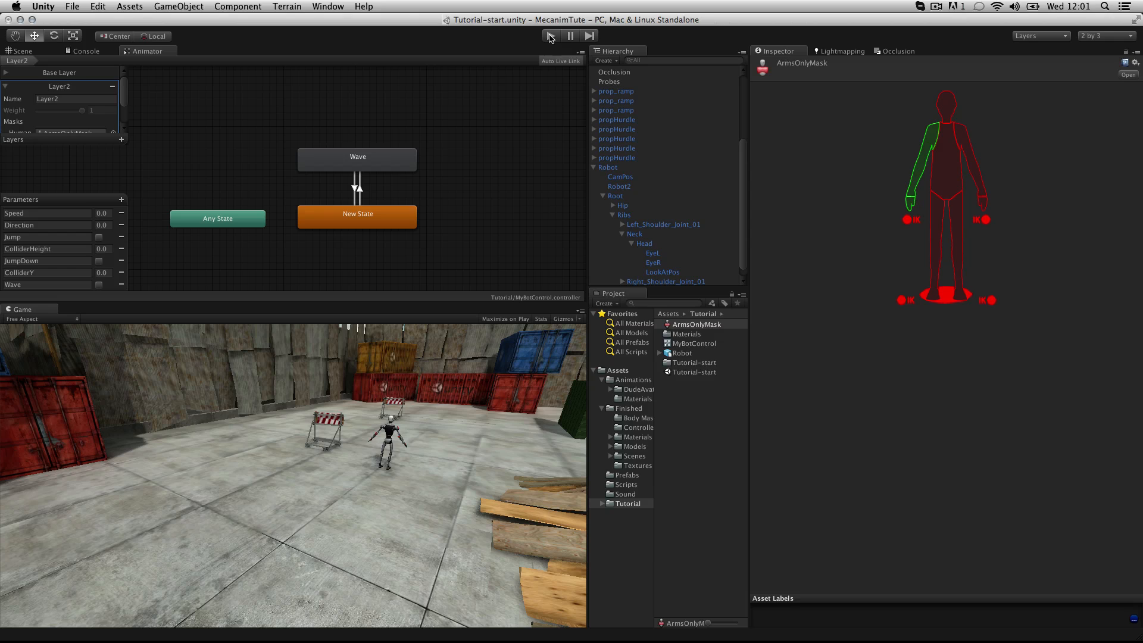